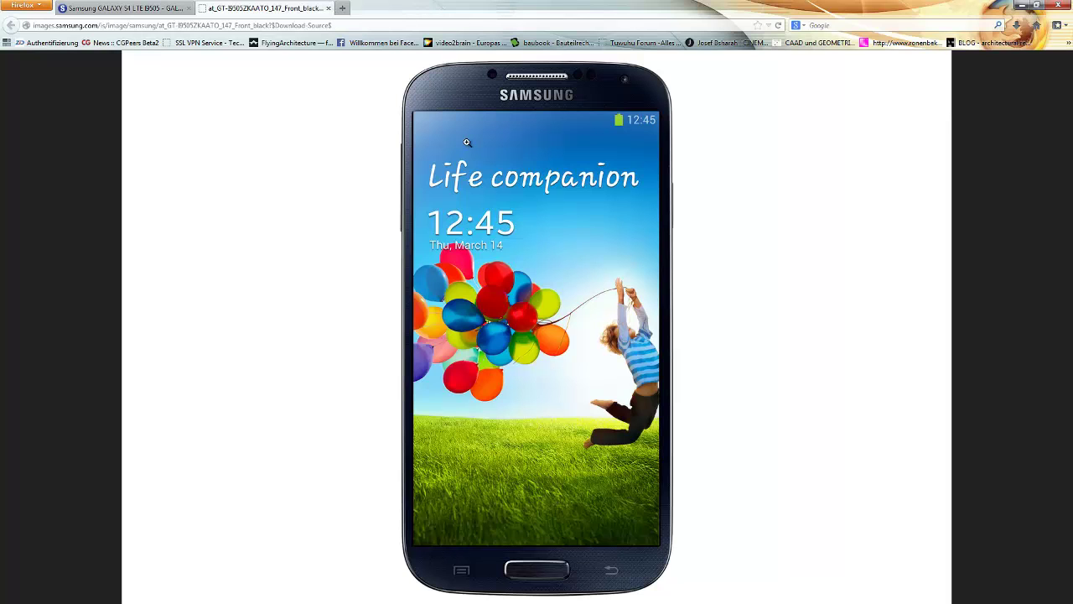
- Close the enlarged phone image's browser tab and switch to Photoshop
{"action": "left_click", "coordinate": [329, 9]}
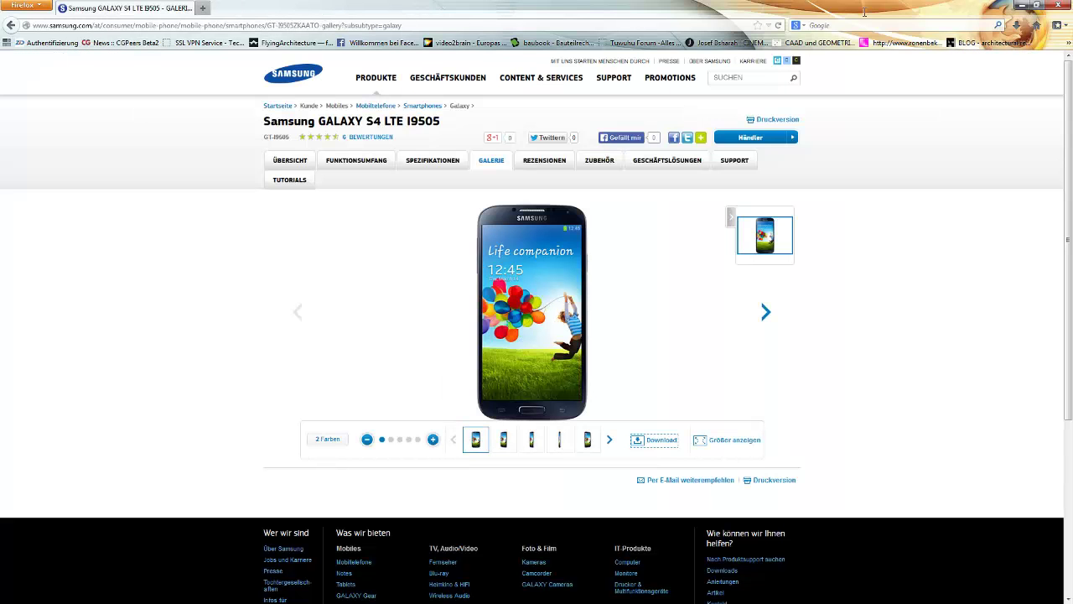
{"action": "left_click", "coordinate": [1022, 5]}
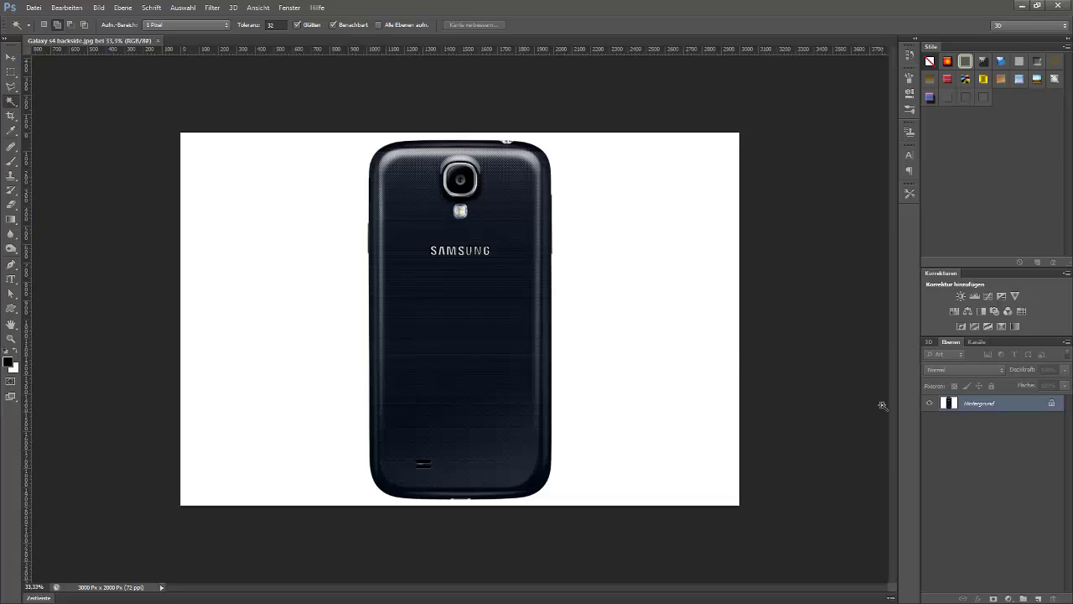
- Convert the background of the phone's back image into a normal layer, delete the surrounding white area and clear the selection
{"action": "double_click", "coordinate": [976, 405]}
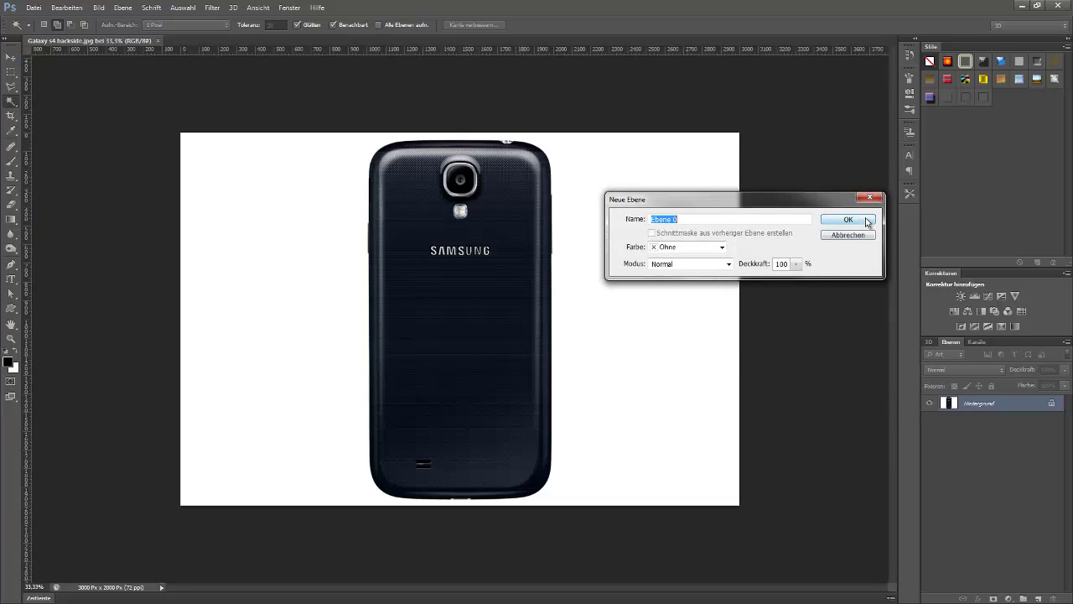
{"action": "left_click", "coordinate": [867, 222]}
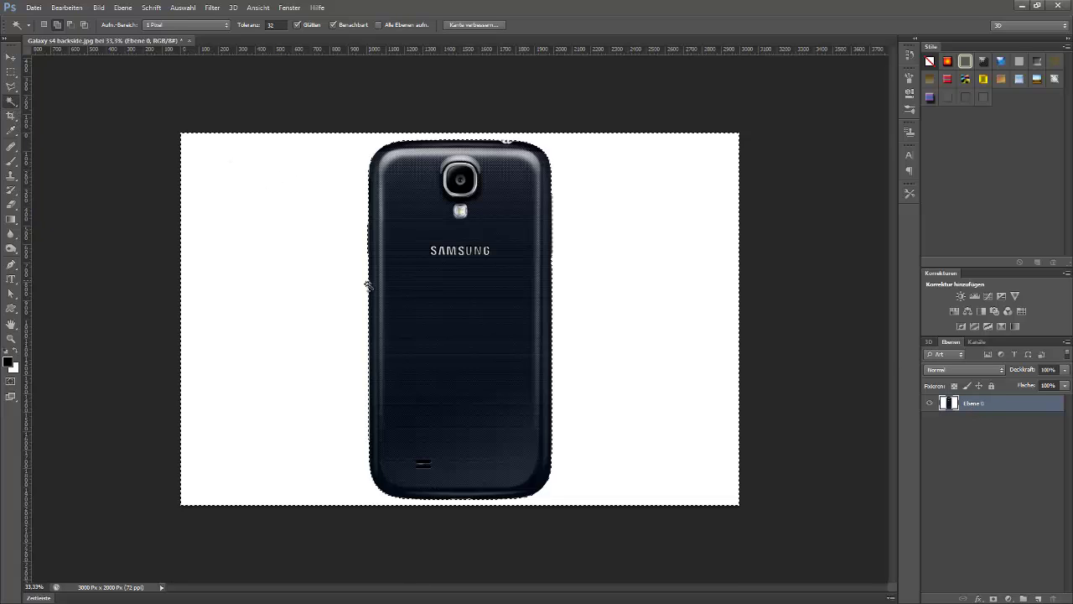
{"action": "left_click", "coordinate": [324, 360]}
{"action": "key", "text": "Delete"}
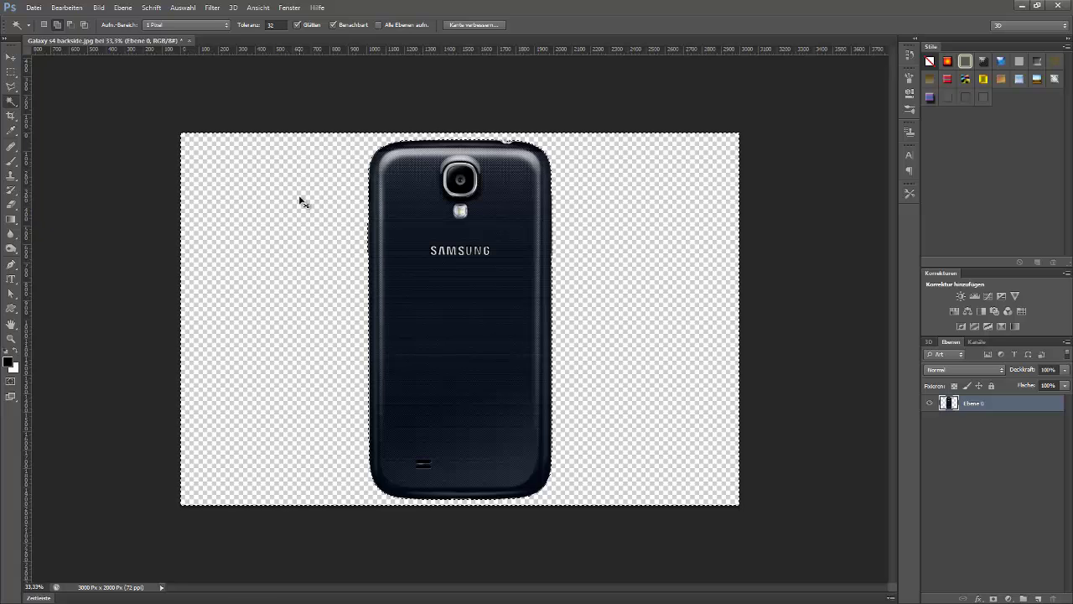
{"action": "key", "text": "ctrl+d"}
- Trim the canvas on all four sides to the phone's back, based on transparent pixels
{"action": "left_click", "coordinate": [121, 8]}
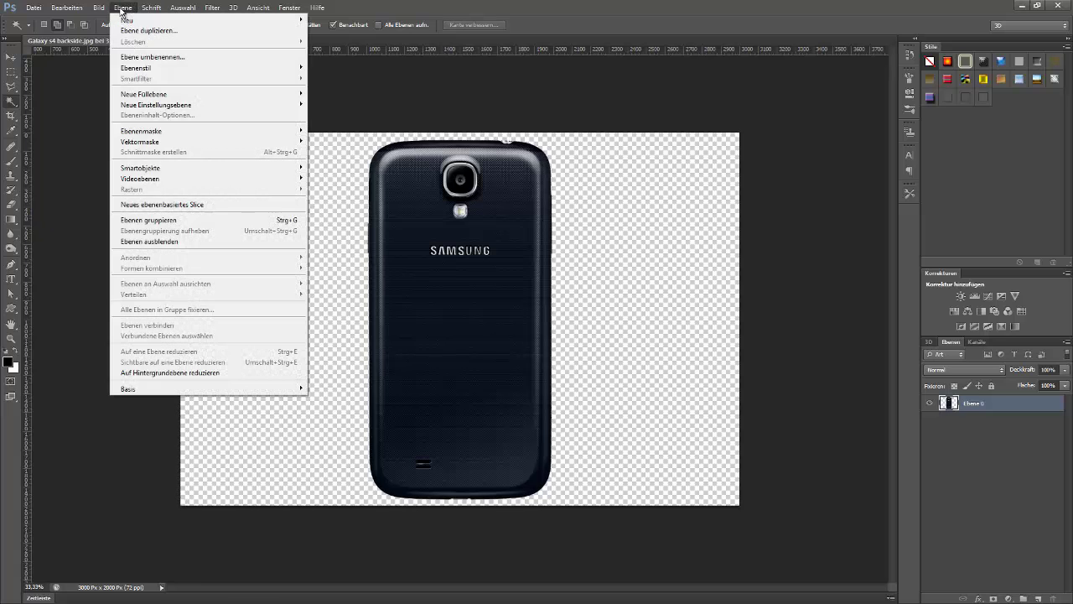
{"action": "mouse_move", "coordinate": [98, 10]}
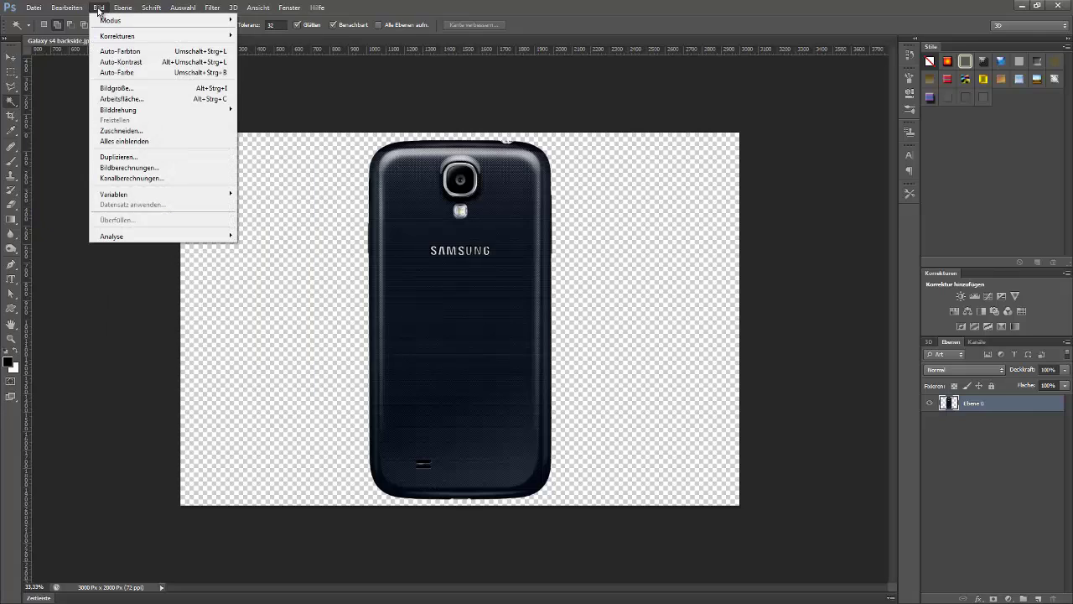
{"action": "left_click", "coordinate": [126, 132]}
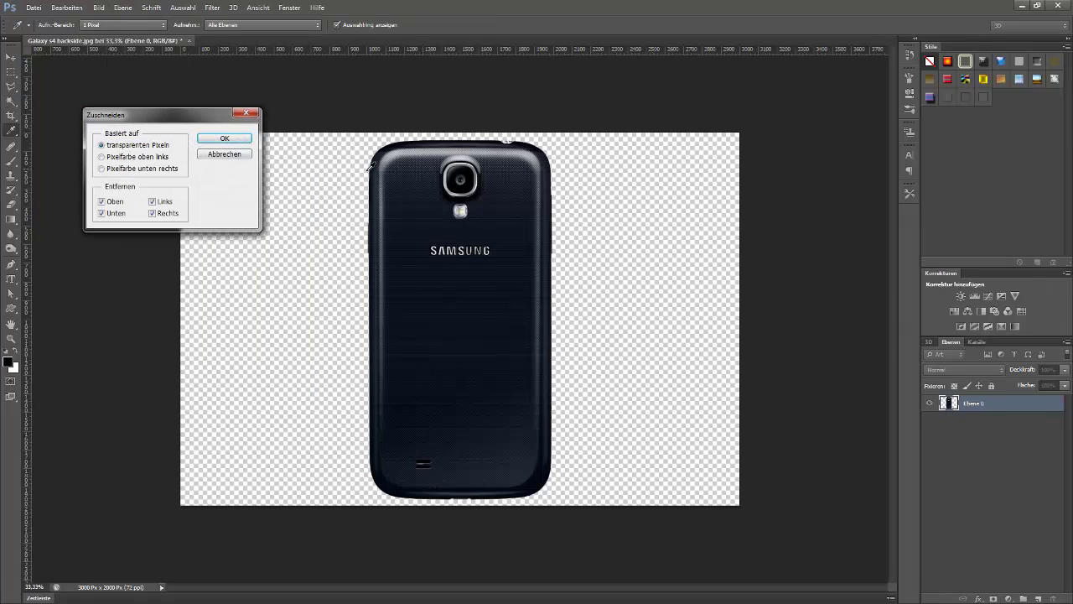
{"action": "left_click", "coordinate": [227, 139]}
{"action": "key", "text": "w"}
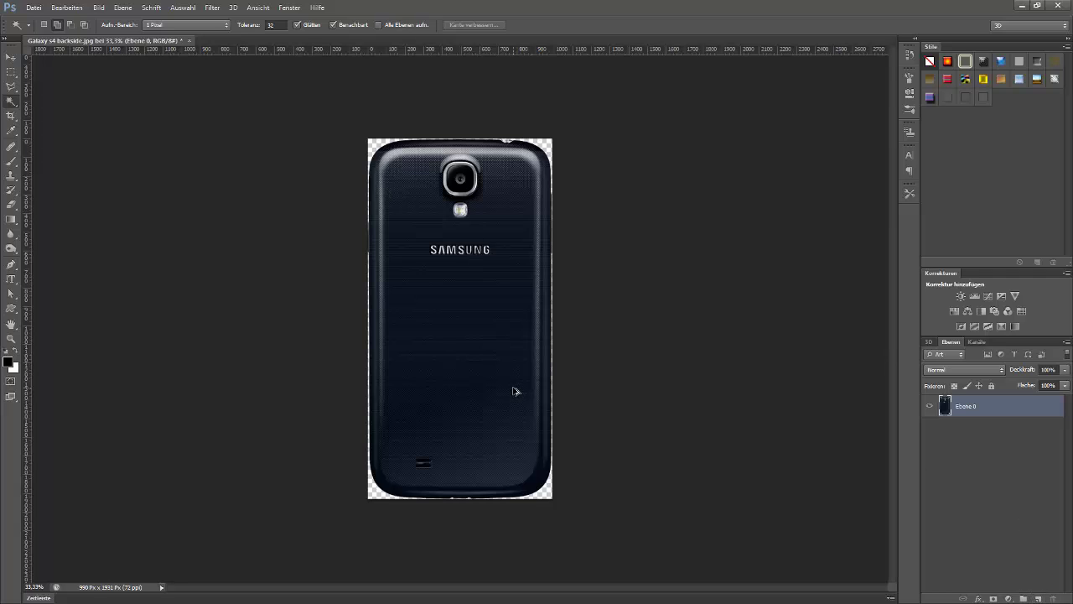
- Save the trimmed image as a JPEG copy named "Galaxy s4 backside" in the Handy Tutorial folder
{"action": "key", "text": "ctrl+shift+s"}
{"action": "left_click", "coordinate": [426, 329]}
{"action": "left_click", "coordinate": [426, 336]}
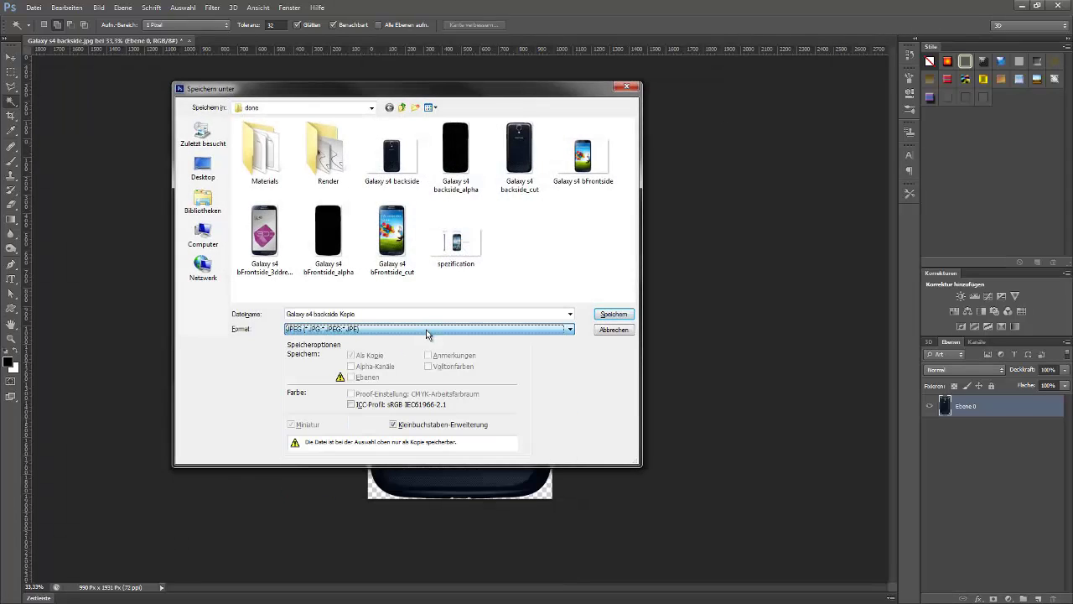
{"action": "left_click", "coordinate": [402, 107]}
{"action": "left_click", "coordinate": [386, 312]}
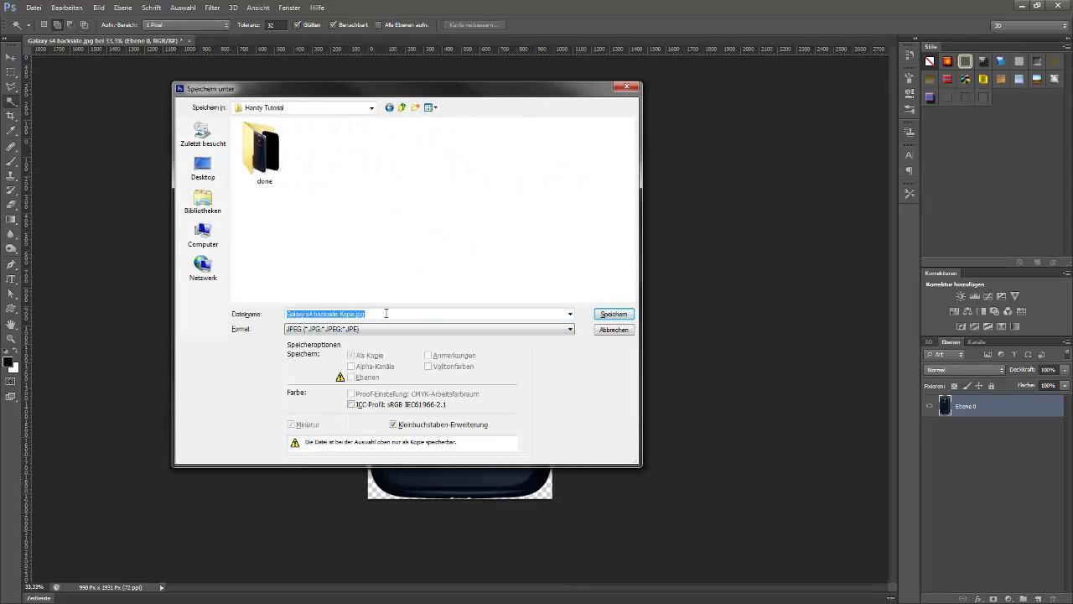
{"action": "left_click_drag", "start_coordinate": [388, 313], "coordinate": [346, 319]}
{"action": "key", "text": "BackSpace"}
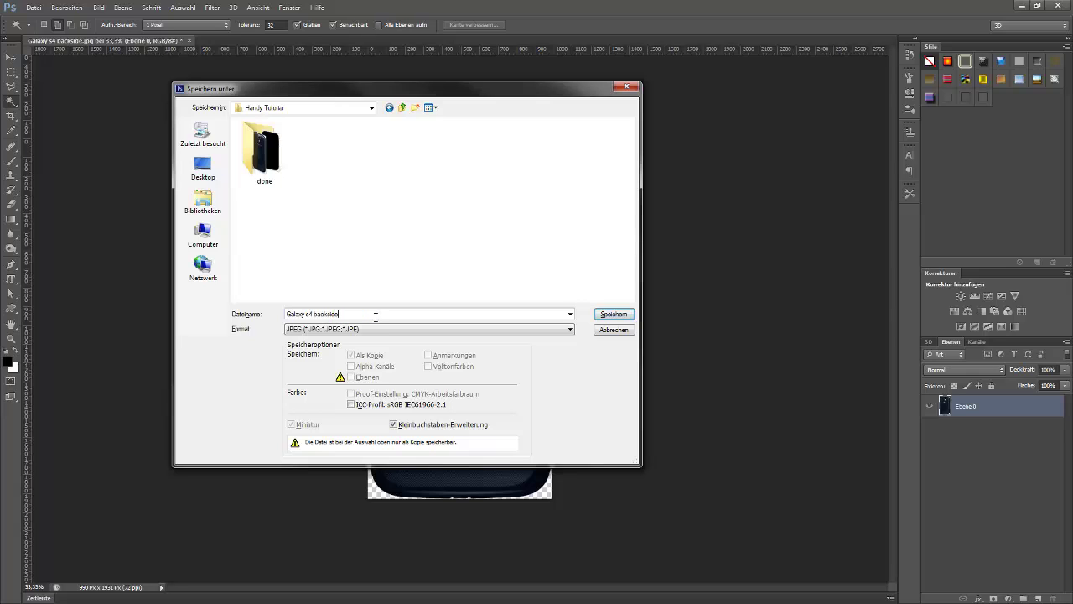
{"action": "left_click", "coordinate": [624, 315]}
{"action": "left_click", "coordinate": [238, 92]}
{"action": "key", "text": "w"}
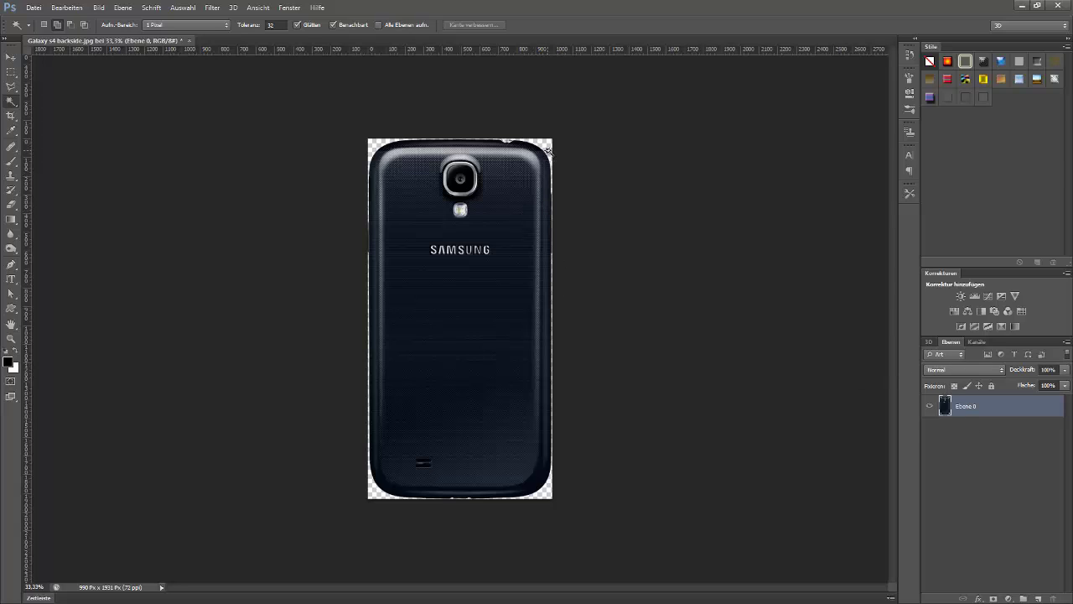
- Turn the phone's back solid black with a Hue/Saturation adjustment layer, setting saturation and lightness to -100
{"action": "left_click", "coordinate": [955, 311]}
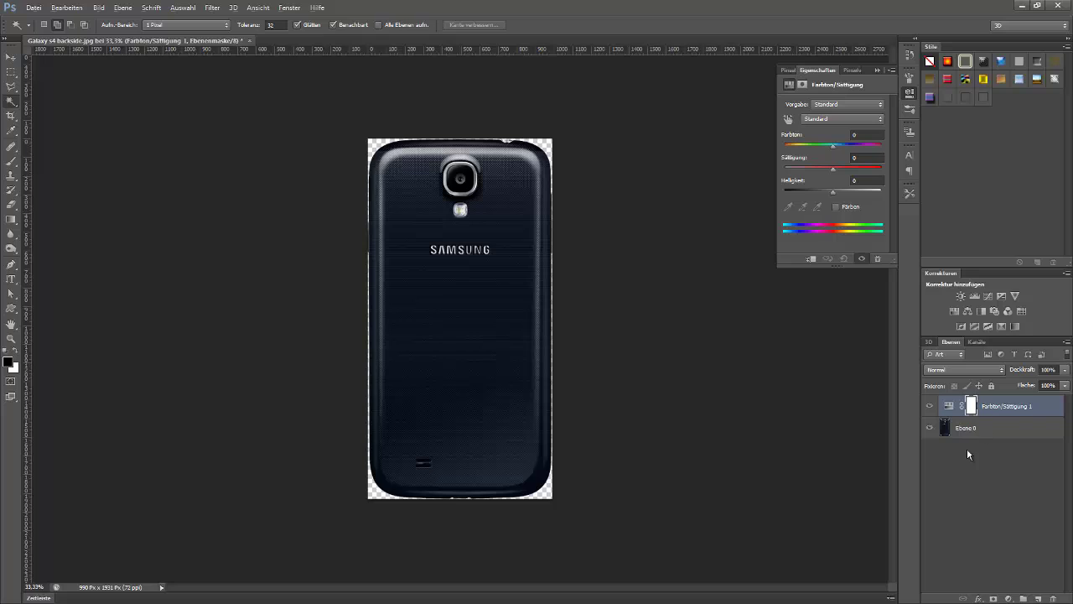
{"action": "left_click_drag", "start_coordinate": [834, 170], "coordinate": [769, 173]}
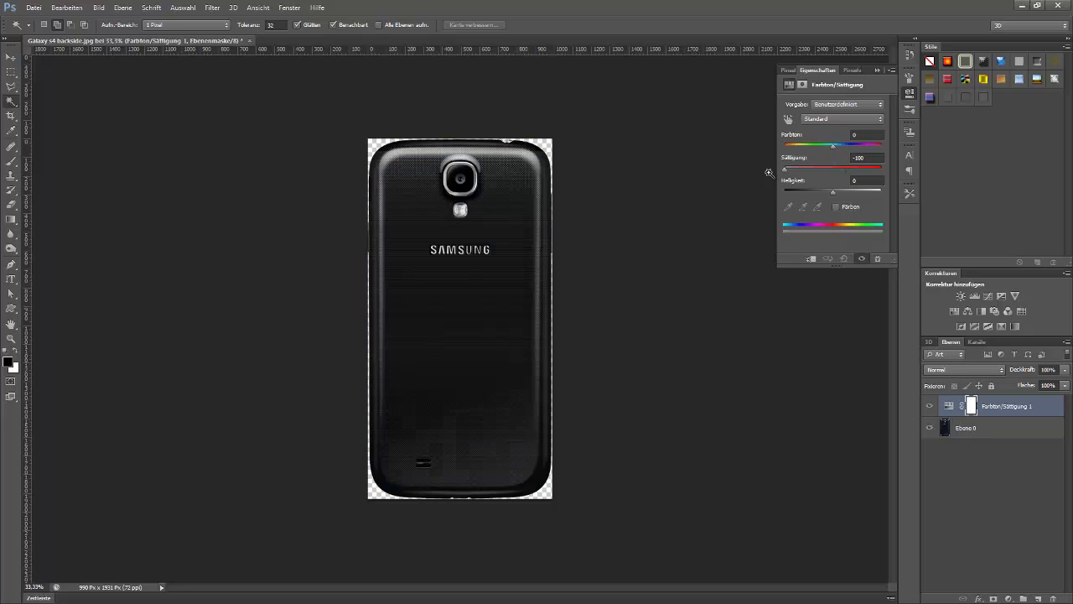
{"action": "left_click_drag", "start_coordinate": [833, 192], "coordinate": [764, 190]}
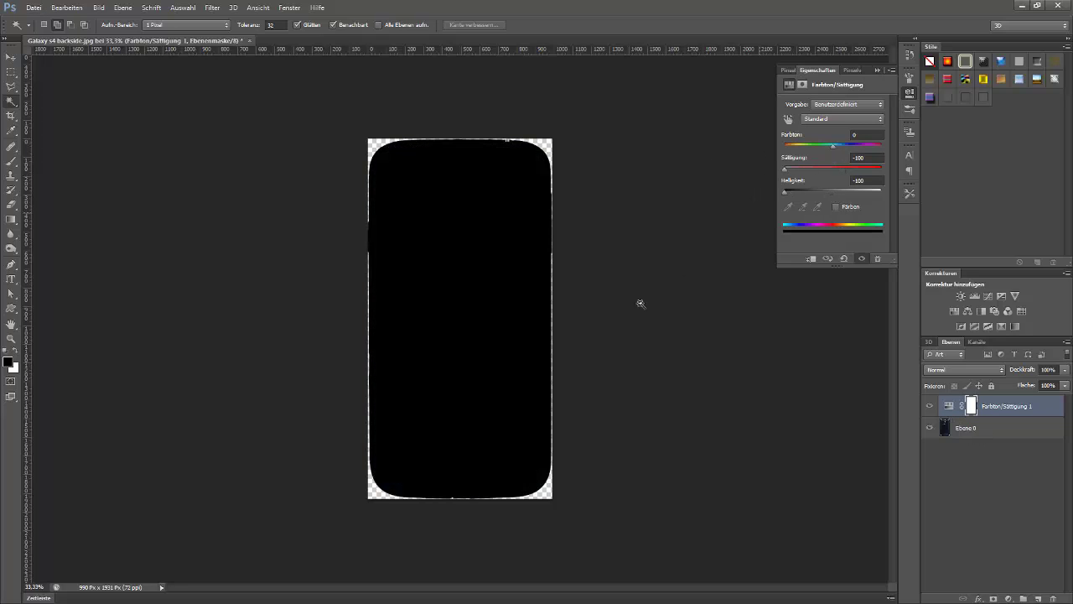
- Save the black silhouette as a JPEG named "Galaxy s4 backside_alpha" in the Handy Tutorial folder at quality 12
{"action": "key", "text": "ctrl+shift+s"}
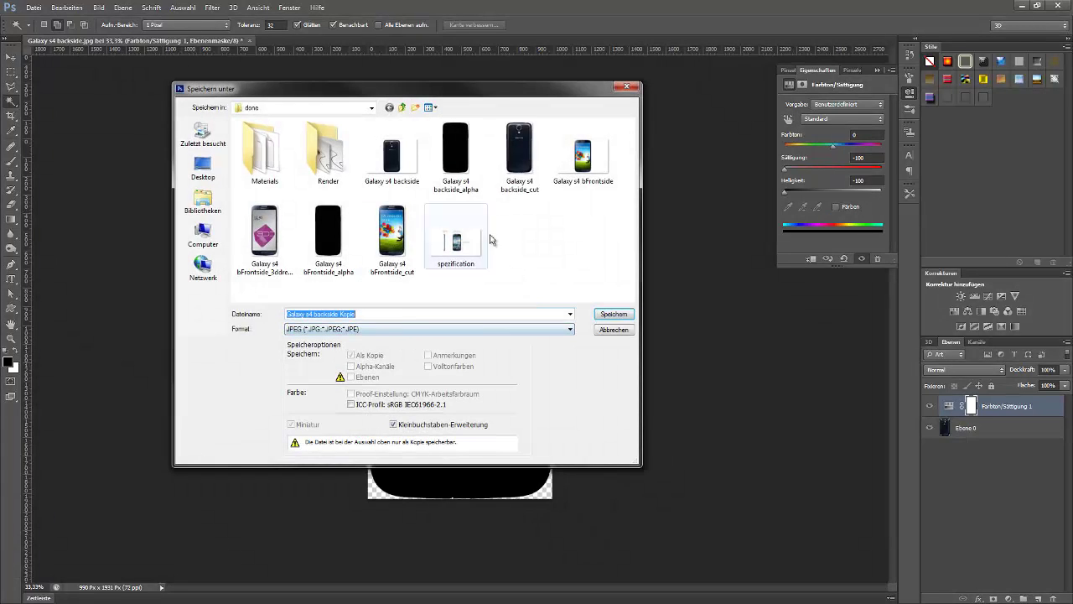
{"action": "left_click", "coordinate": [400, 109]}
{"action": "left_click", "coordinate": [328, 151]}
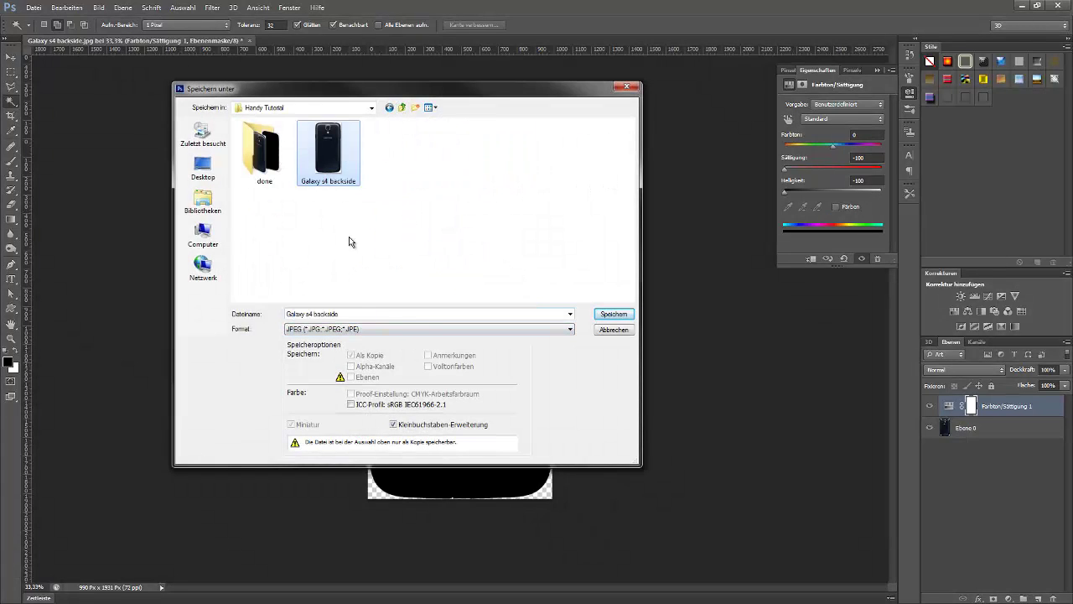
{"action": "left_click", "coordinate": [358, 313]}
{"action": "left_click", "coordinate": [357, 313]}
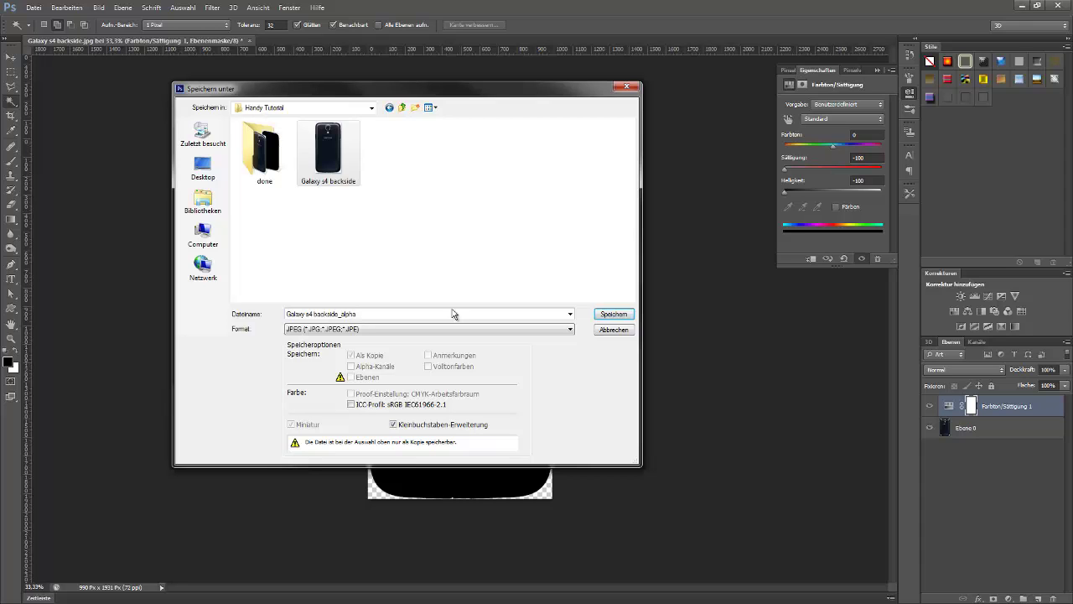
{"action": "type", "text": "_alpha"}
{"action": "left_click", "coordinate": [613, 314]}
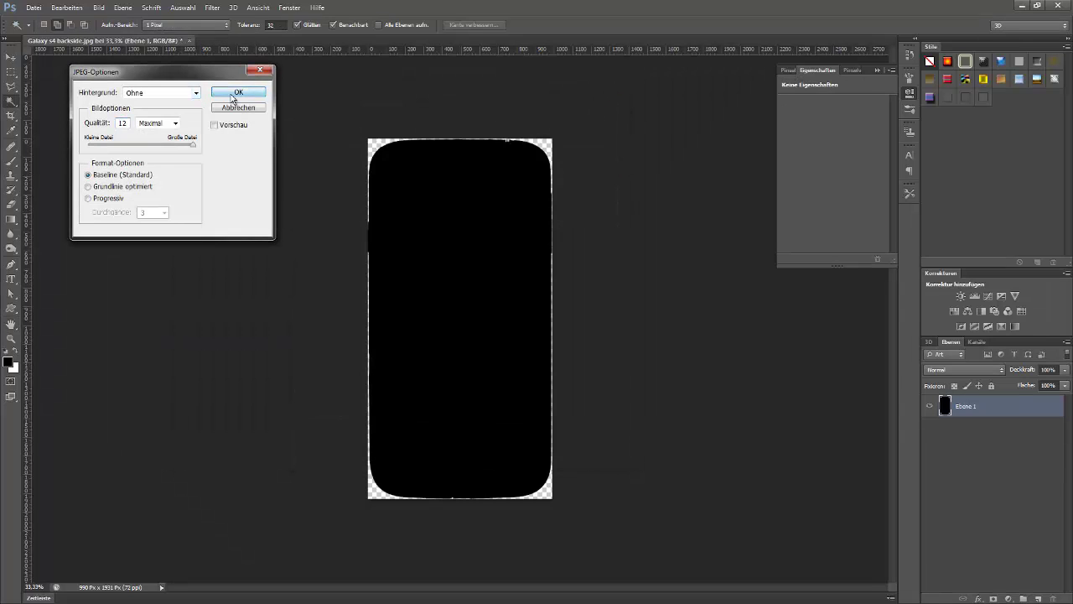
{"action": "left_click", "coordinate": [237, 92]}
- Close the backside document without saving and open Galaxy s4 bFrontside.jpg, collapsing the layer properties
{"action": "key", "text": "ctrl+z"}
{"action": "left_click", "coordinate": [242, 40]}
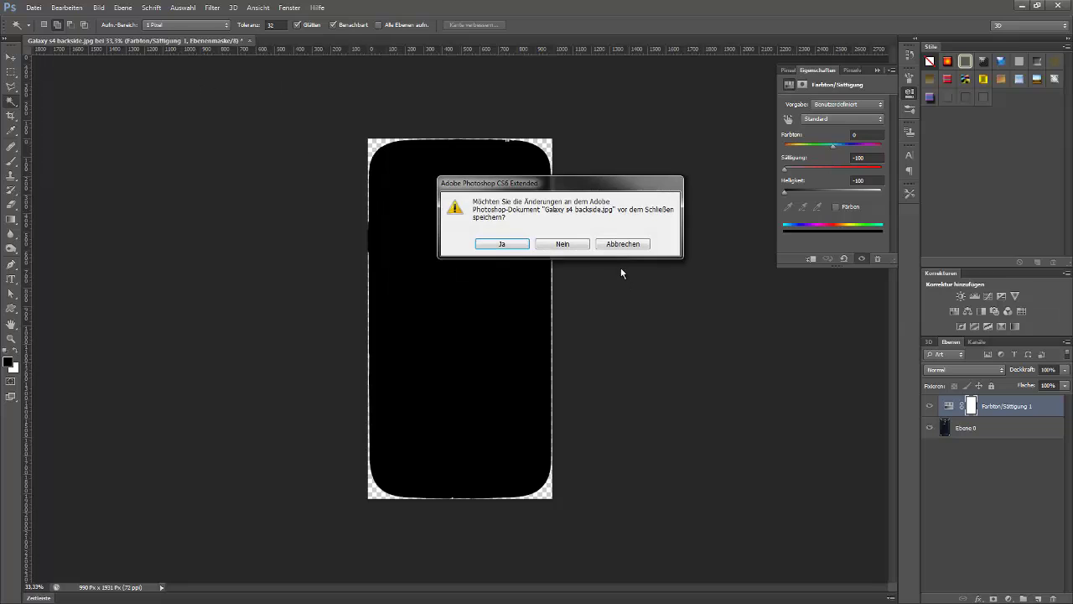
{"action": "left_click", "coordinate": [575, 244]}
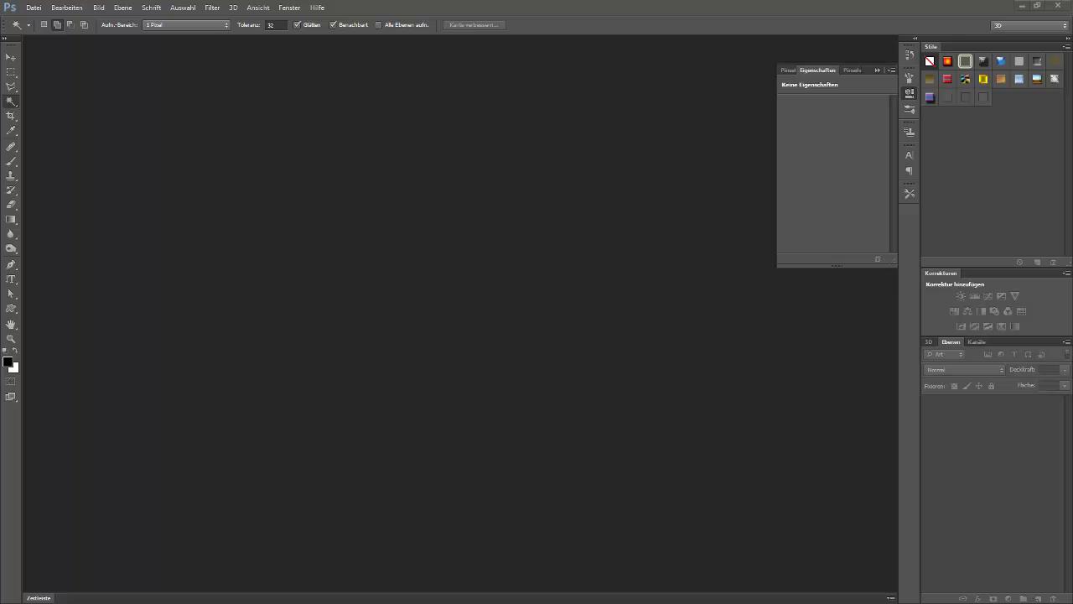
{"action": "left_click_drag", "start_coordinate": [444, 33], "coordinate": [443, 104]}
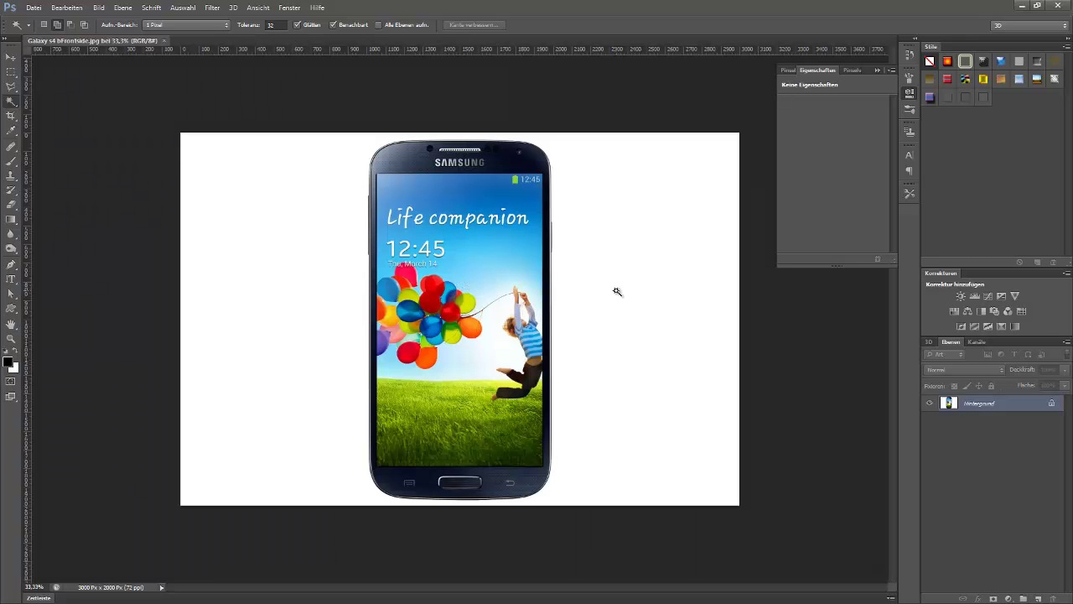
{"action": "left_click", "coordinate": [877, 69]}
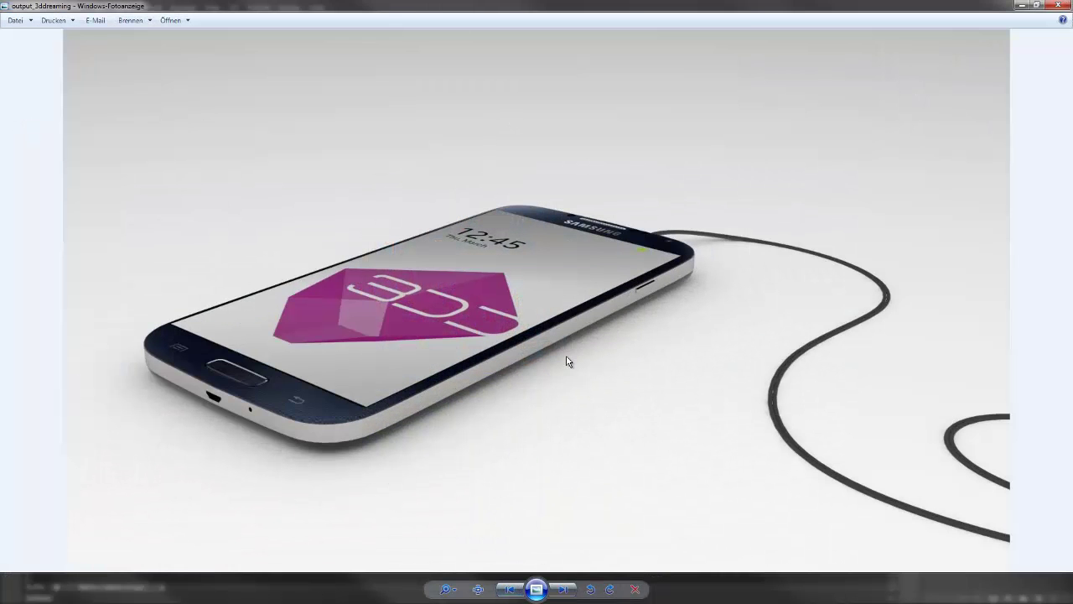
- Compare the output_3ddreaming and output_backside phone renders in the photo viewer and return to Photoshop
{"action": "left_click", "coordinate": [563, 590]}
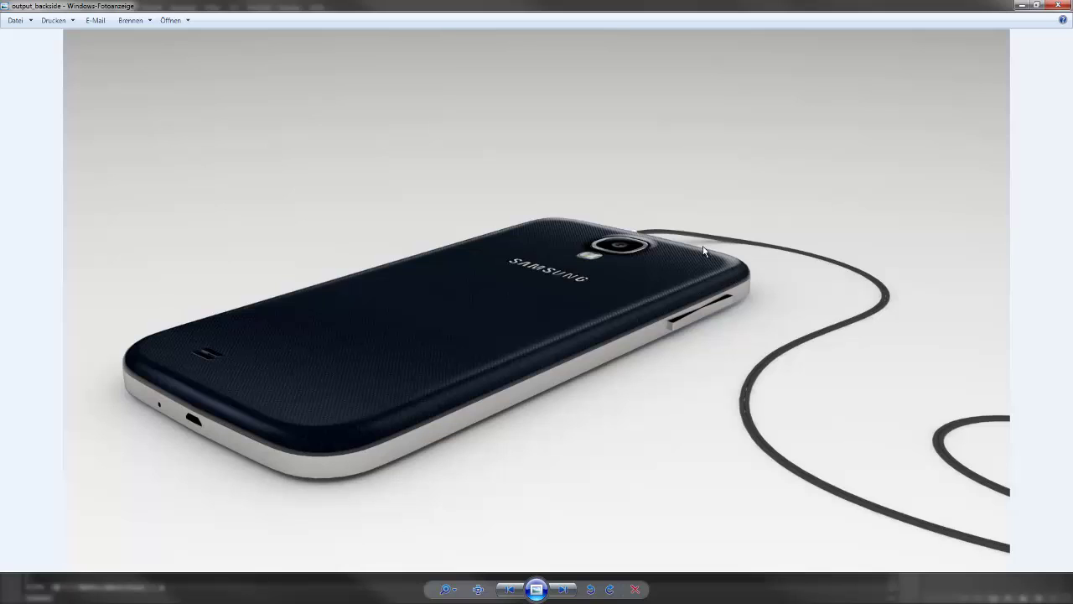
{"action": "left_click", "coordinate": [510, 588]}
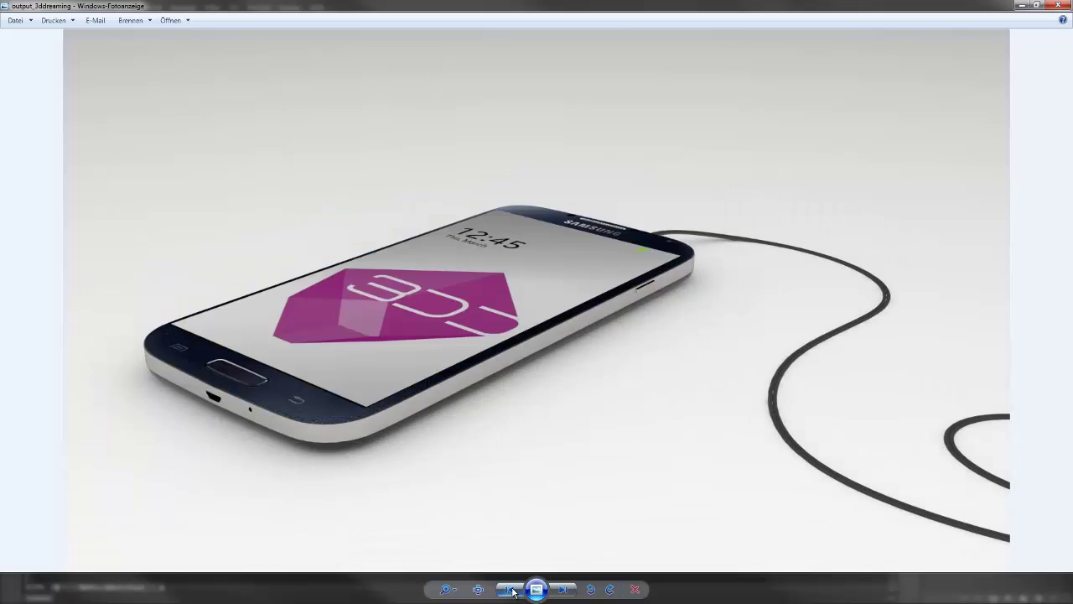
{"action": "left_click", "coordinate": [1023, 6]}
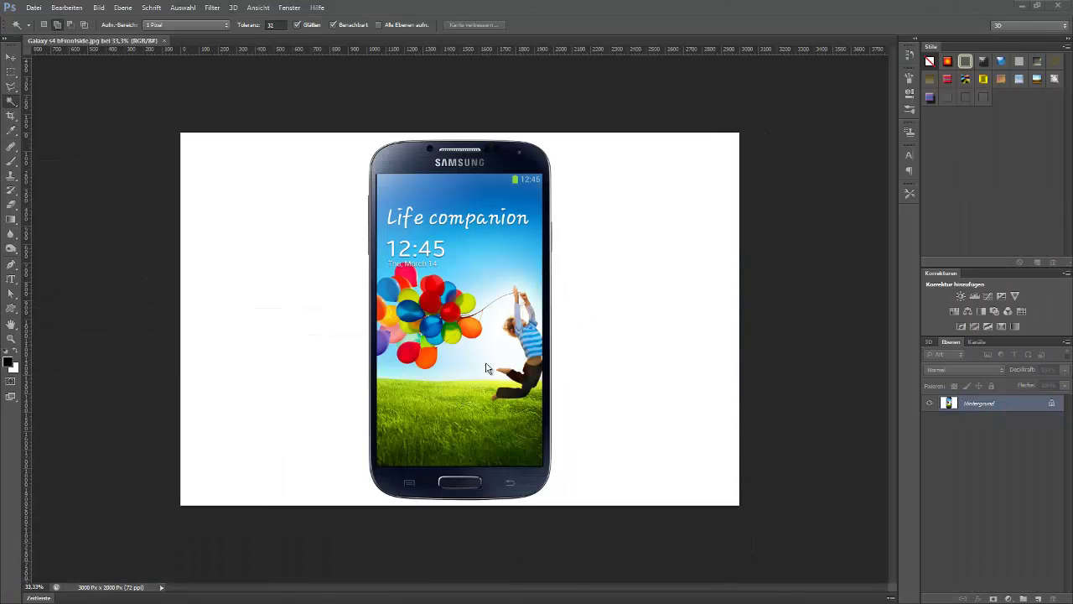
- Convert the front image's background into a normal layer, delete the white area around the phone and deselect
{"action": "double_click", "coordinate": [975, 403]}
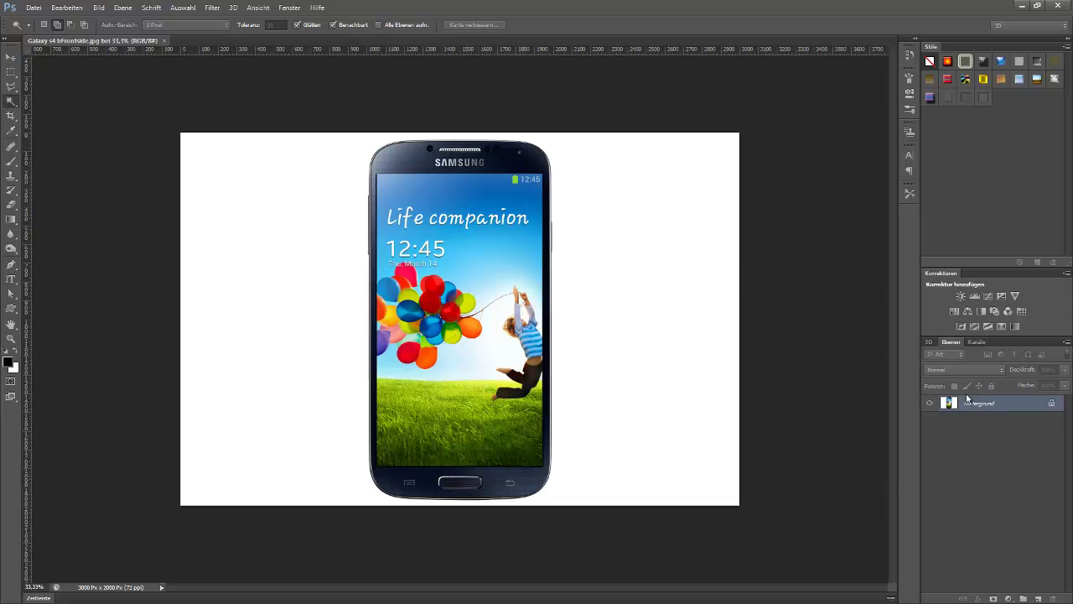
{"action": "key", "text": "Return"}
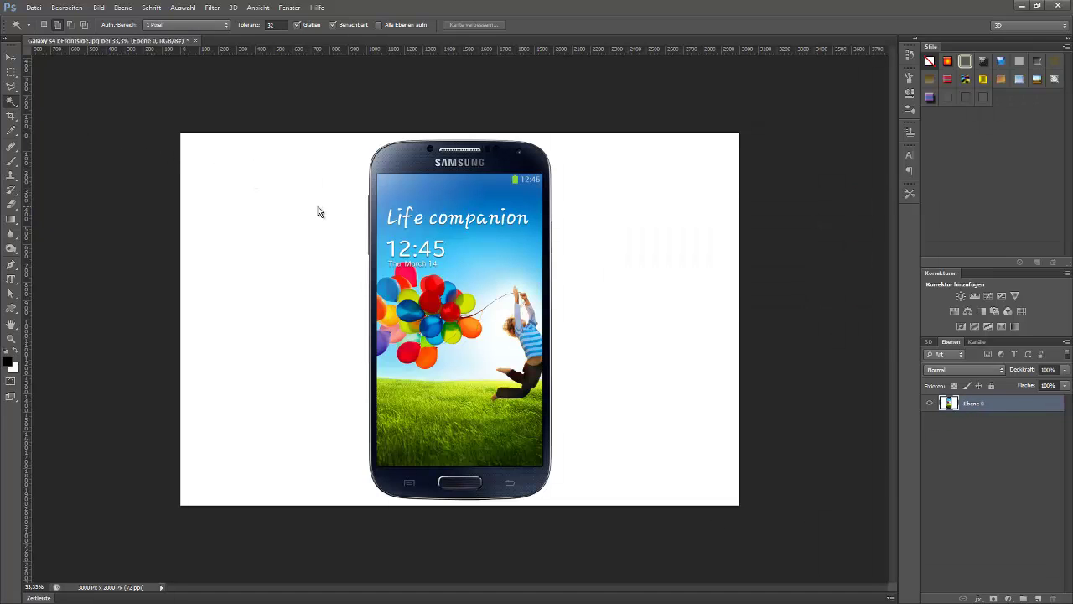
{"action": "left_click", "coordinate": [320, 212]}
{"action": "key", "text": "Delete"}
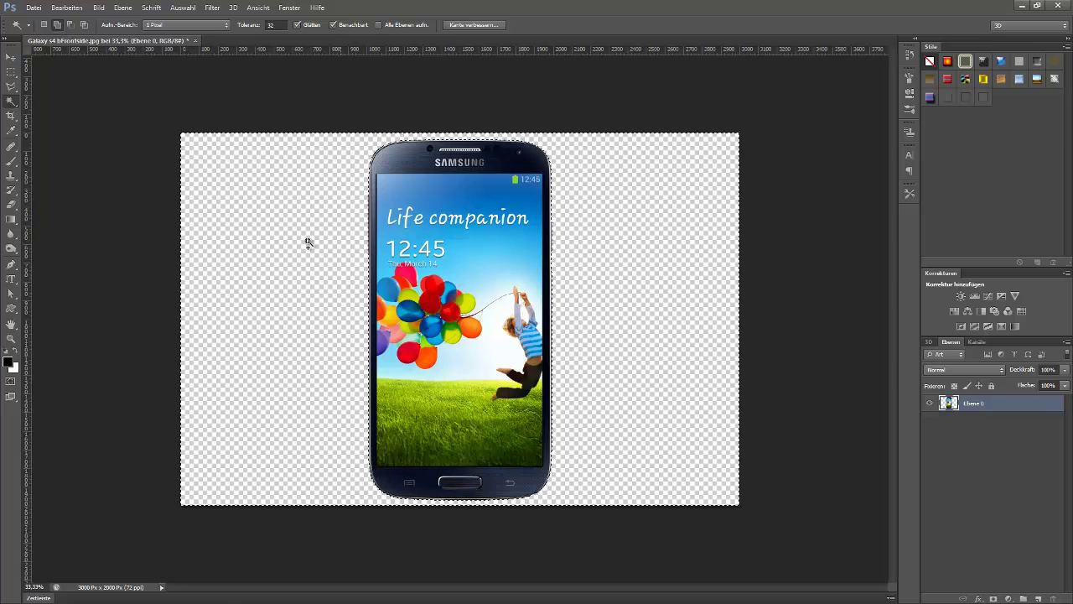
{"action": "key", "text": "ctrl+d"}
- Trim the front image's canvas to the phone's outline by removing the transparent pixels
{"action": "left_click", "coordinate": [99, 7]}
{"action": "left_click", "coordinate": [125, 131]}
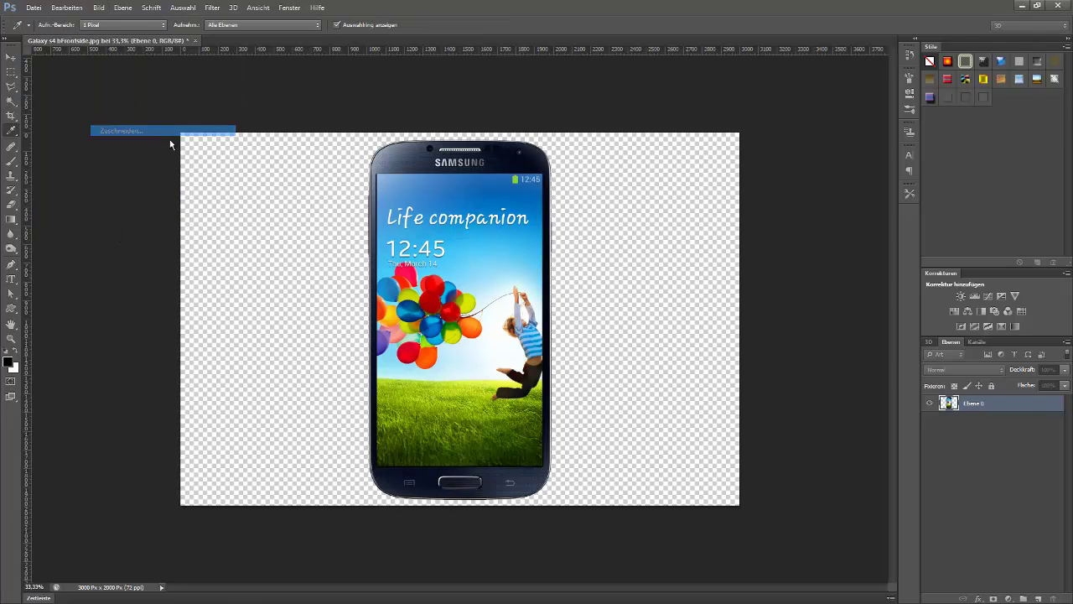
{"action": "left_click", "coordinate": [222, 136]}
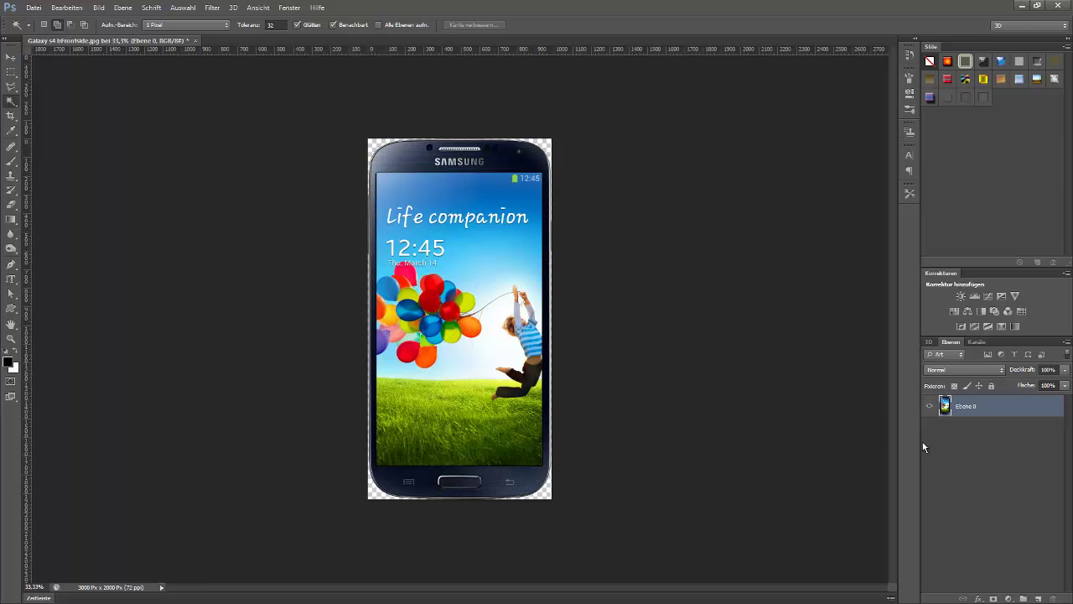
- Save the cropped front image as the JPEG Galaxy s4 frontside in the Handy Tutorial folder, with quality 12 (Maximal)
{"action": "key", "text": "ctrl+shift+s"}
{"action": "left_click", "coordinate": [402, 107]}
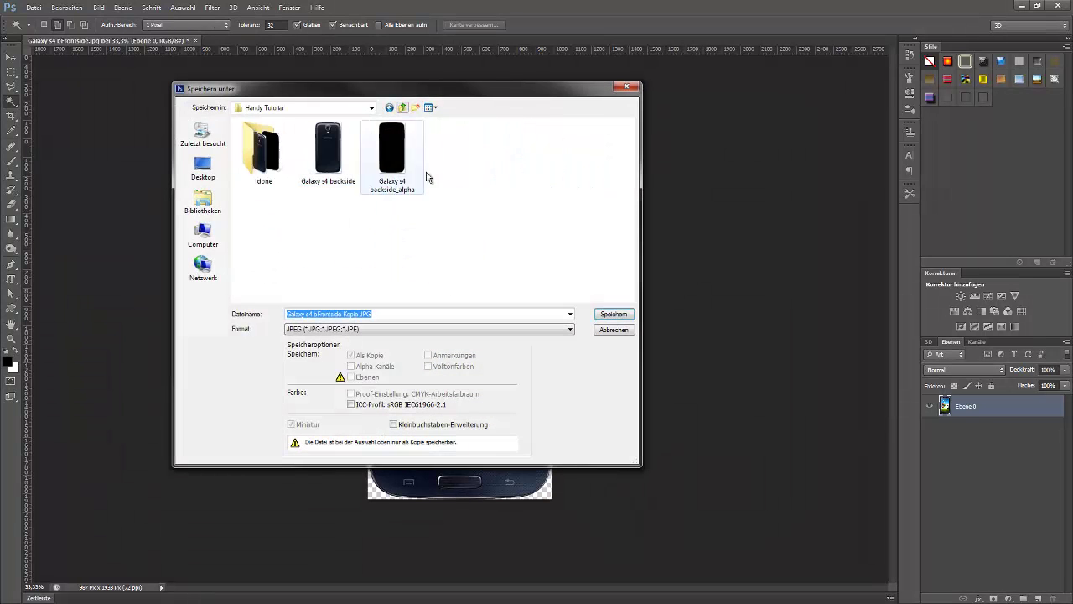
{"action": "left_click", "coordinate": [328, 150]}
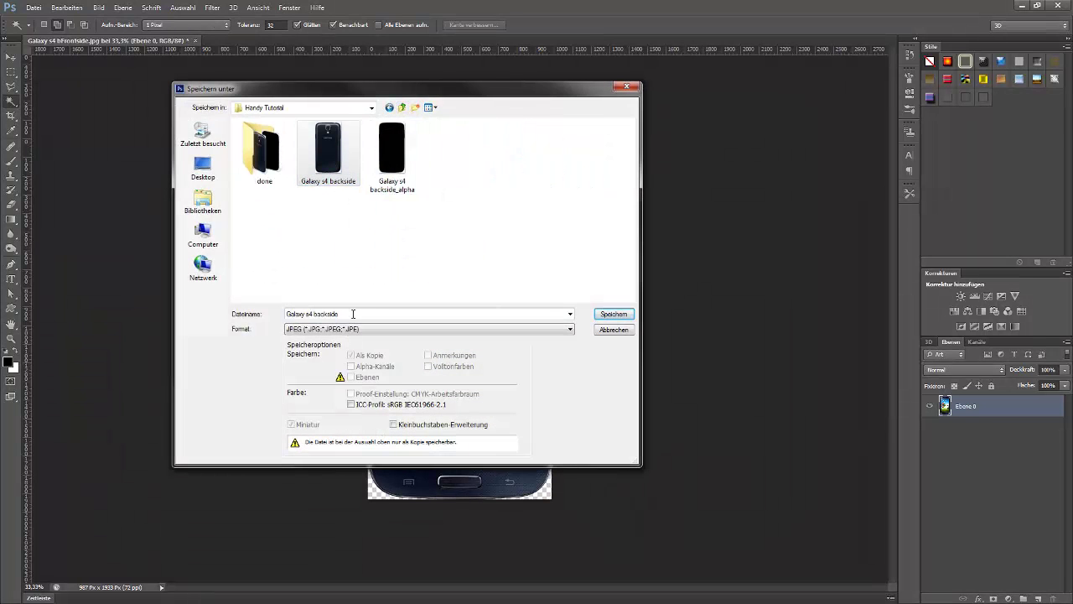
{"action": "left_click_drag", "start_coordinate": [354, 313], "coordinate": [314, 317]}
{"action": "type", "text": "front"}
{"action": "left_click", "coordinate": [614, 314]}
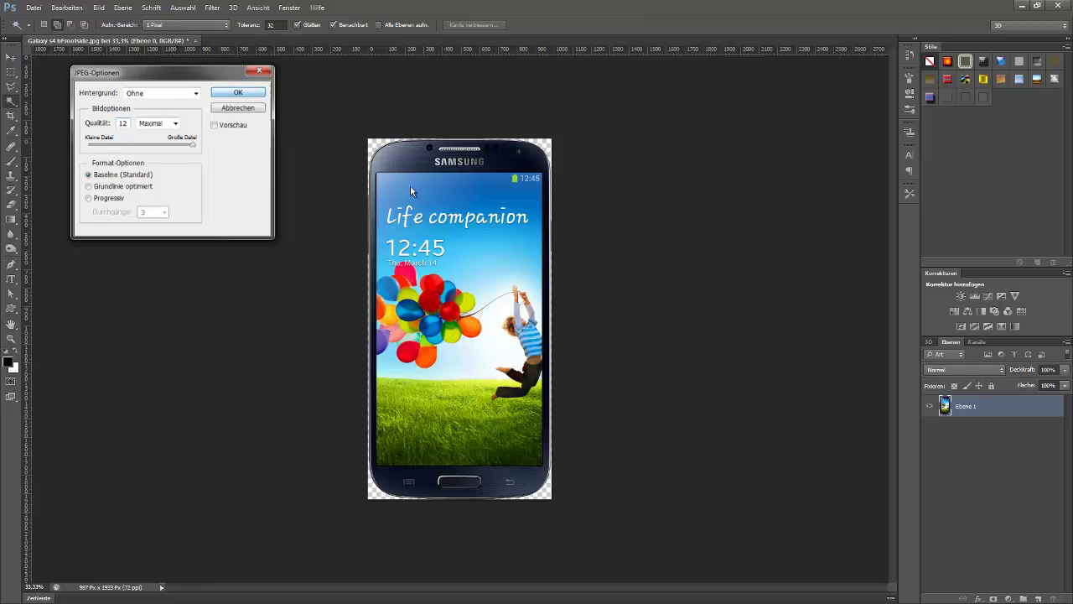
{"action": "key", "text": "Return"}
- Turn the phone solid black with a Hue/Saturation adjustment layer, setting saturation and lightness to -100
{"action": "left_click", "coordinate": [952, 310]}
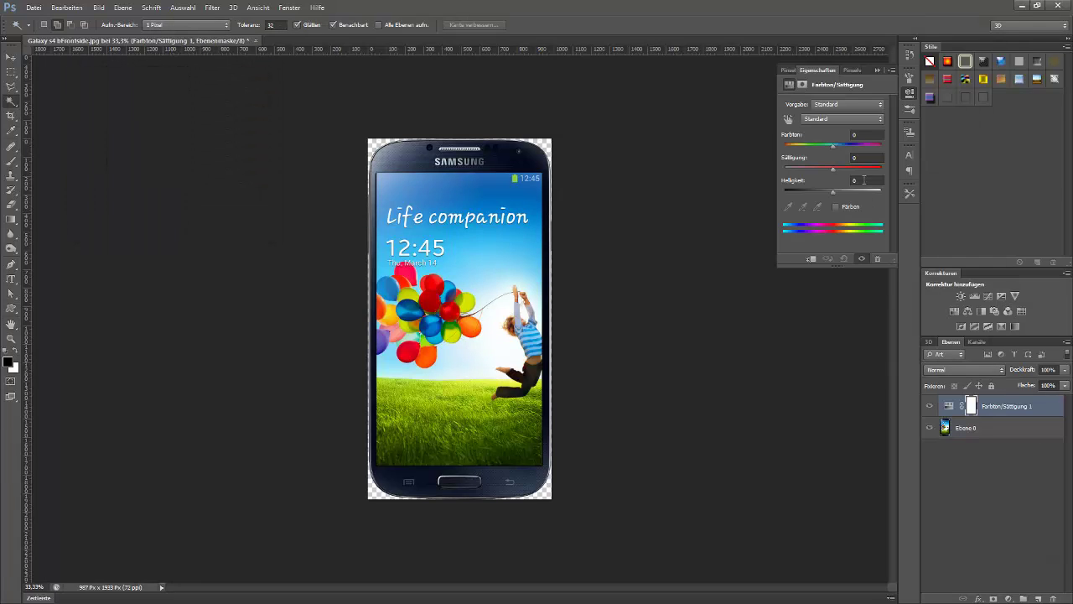
{"action": "left_click_drag", "start_coordinate": [833, 170], "coordinate": [756, 171]}
{"action": "left_click_drag", "start_coordinate": [830, 191], "coordinate": [743, 193]}
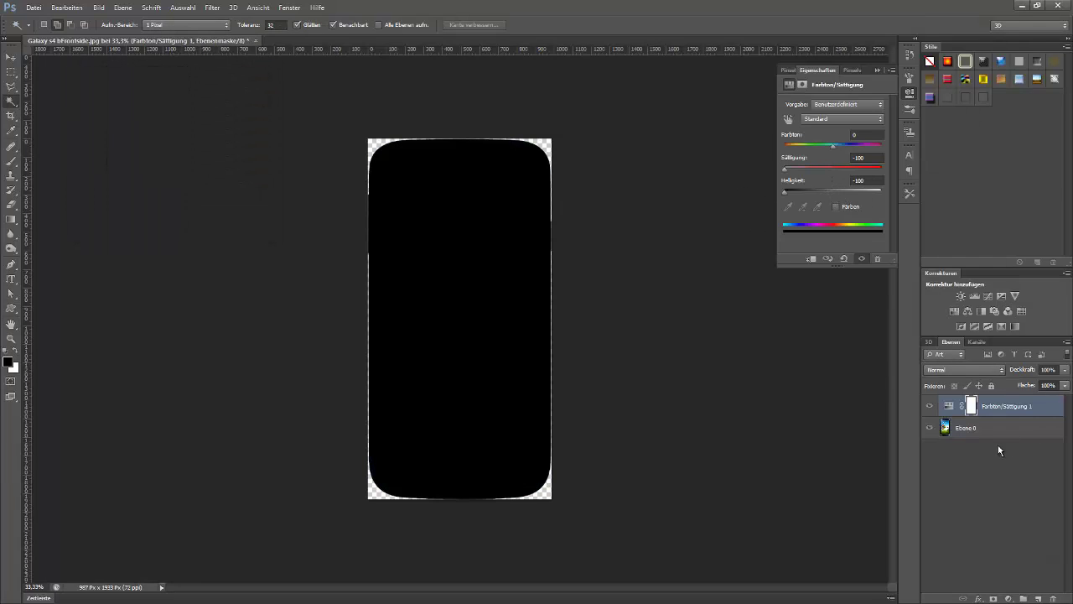
- Save the black front silhouette as a separate JPEG in the Handy Tutorial folder, basing its name on Galaxy s4 frontside
{"action": "key", "text": "ctrl+shift+s"}
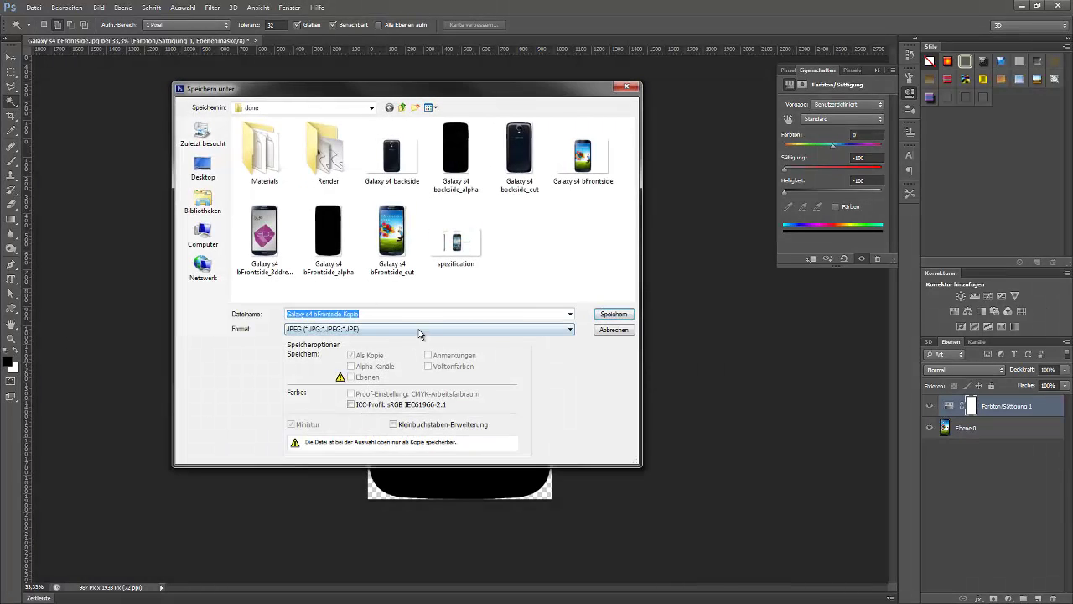
{"action": "left_click", "coordinate": [403, 108]}
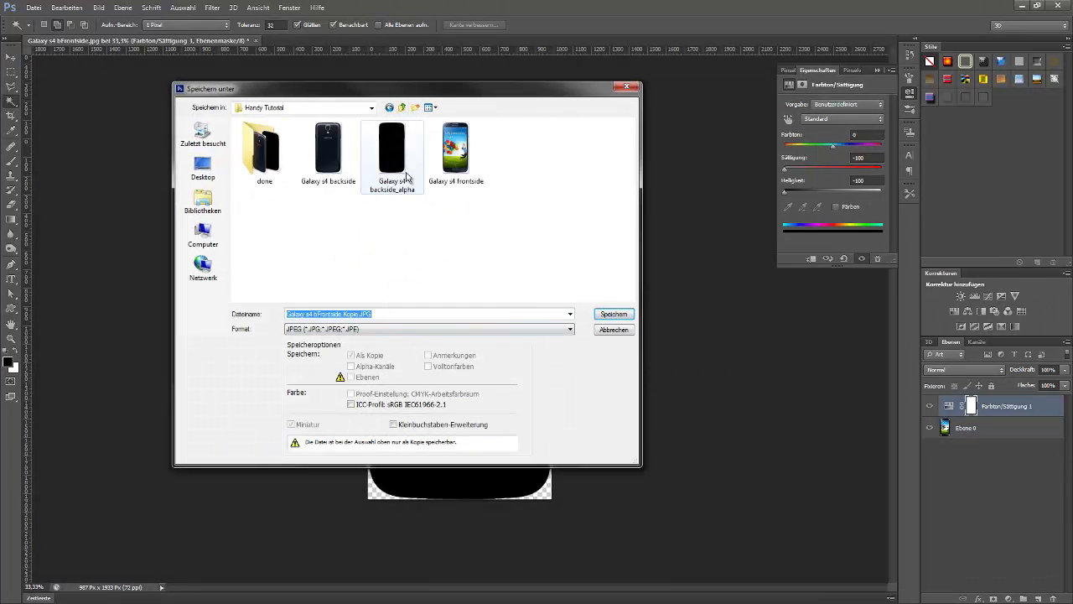
{"action": "left_click", "coordinate": [456, 151]}
{"action": "double_click", "coordinate": [361, 314]}
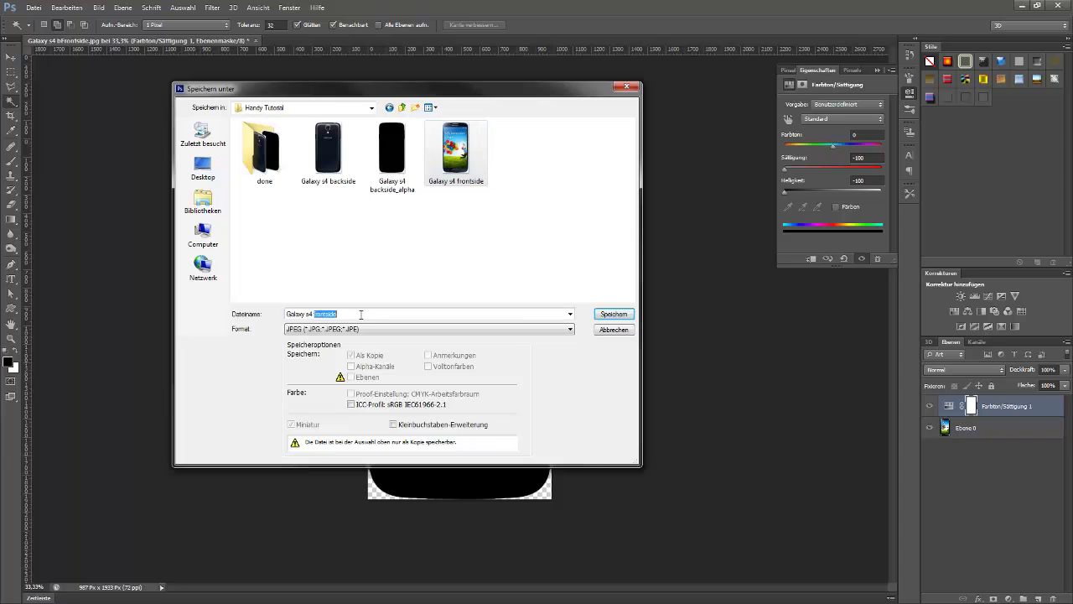
{"action": "left_click", "coordinate": [361, 313]}
{"action": "left_click", "coordinate": [622, 317]}
{"action": "left_click", "coordinate": [240, 94]}
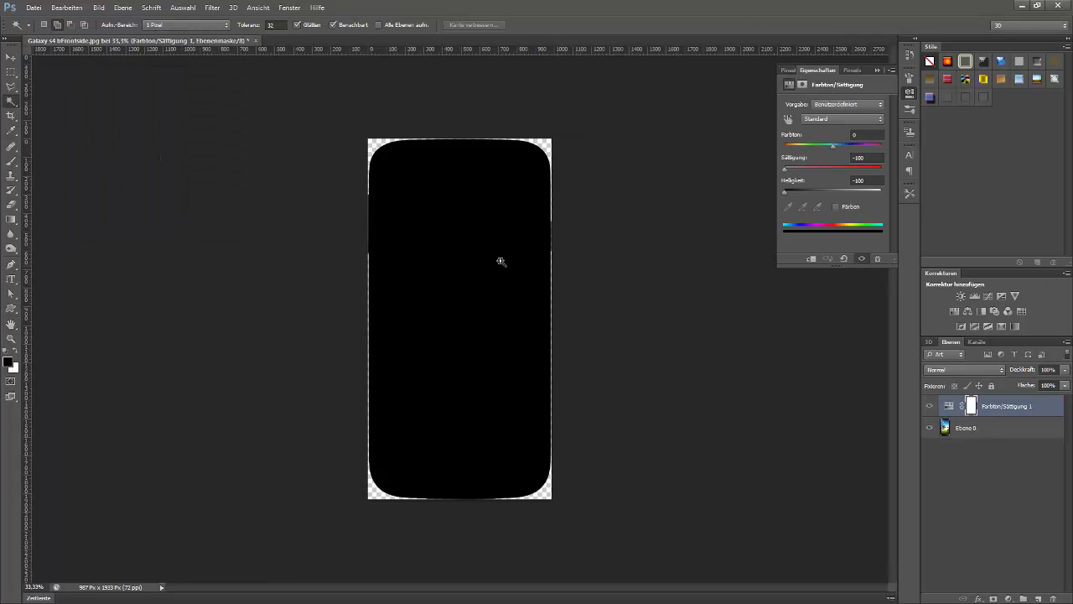
- Collapse the adjustment properties, close the front image document without saving and switch to Rhinoceros
{"action": "left_click", "coordinate": [876, 69]}
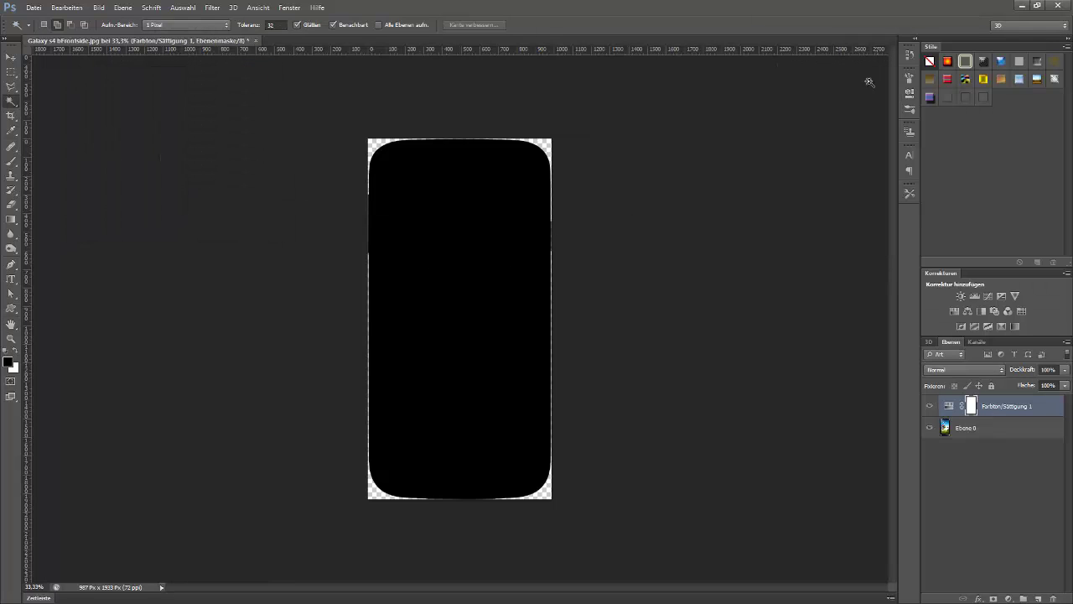
{"action": "left_click", "coordinate": [257, 41]}
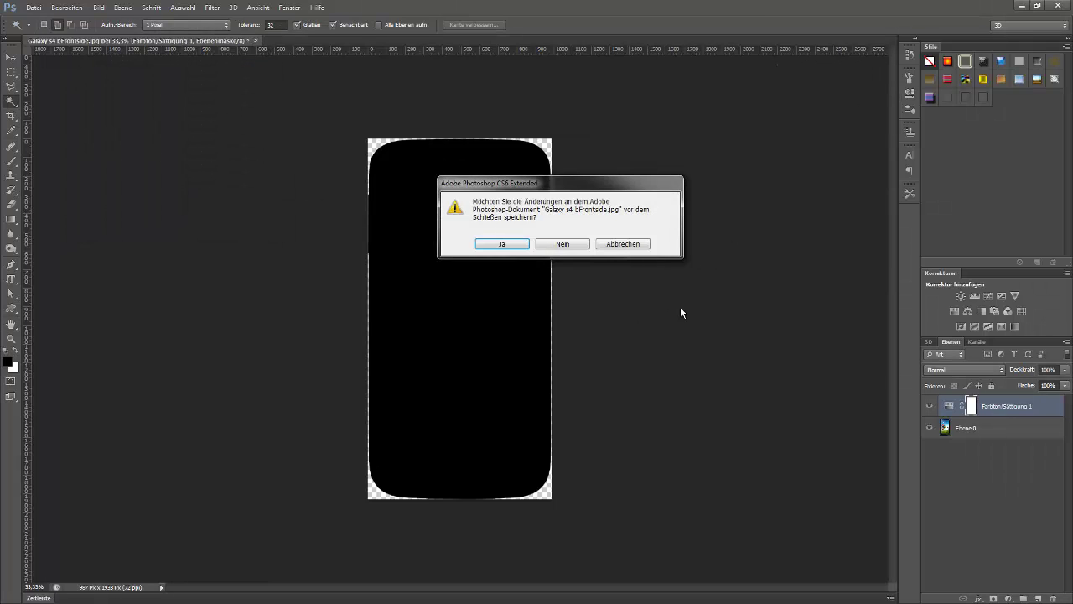
{"action": "left_click", "coordinate": [566, 250]}
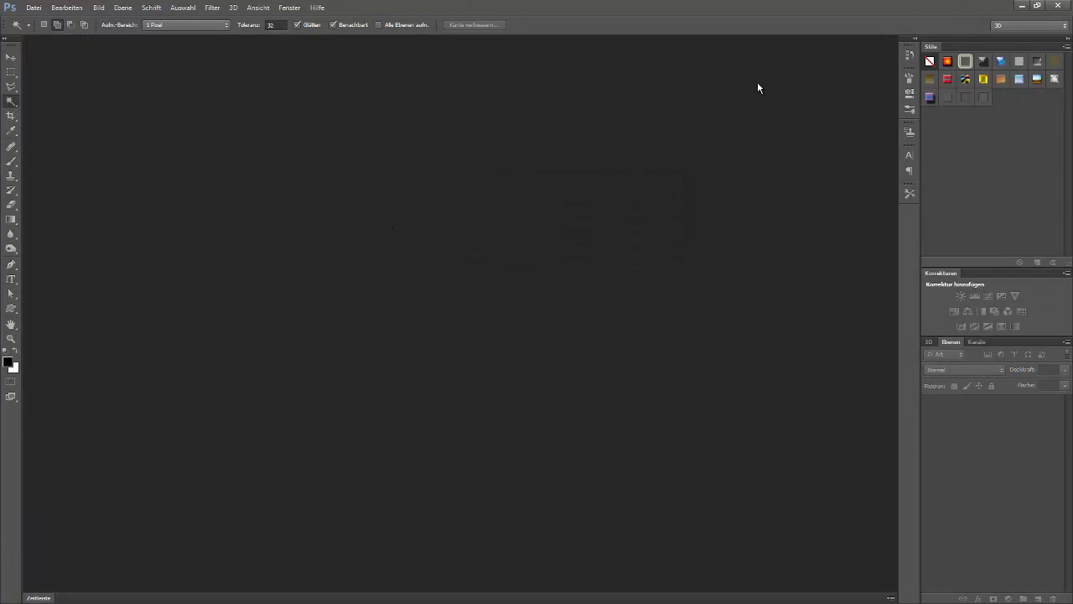
{"action": "left_click", "coordinate": [1026, 6]}
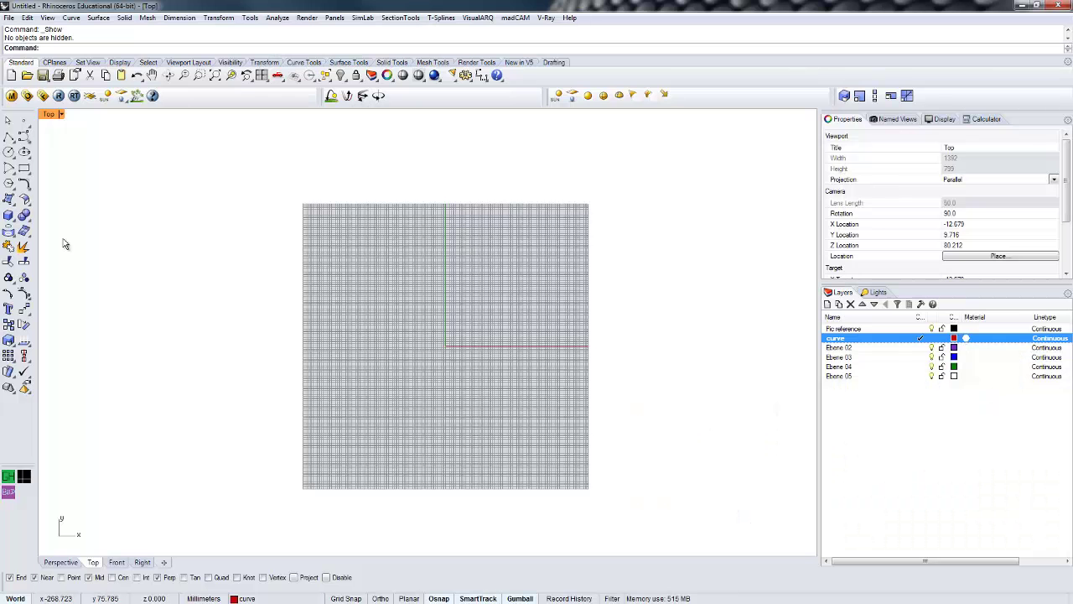
- Make the Pic reference layer current and bring Galaxy s4 frontside.JPG into the Top view as a picture frame
{"action": "left_click", "coordinate": [850, 330]}
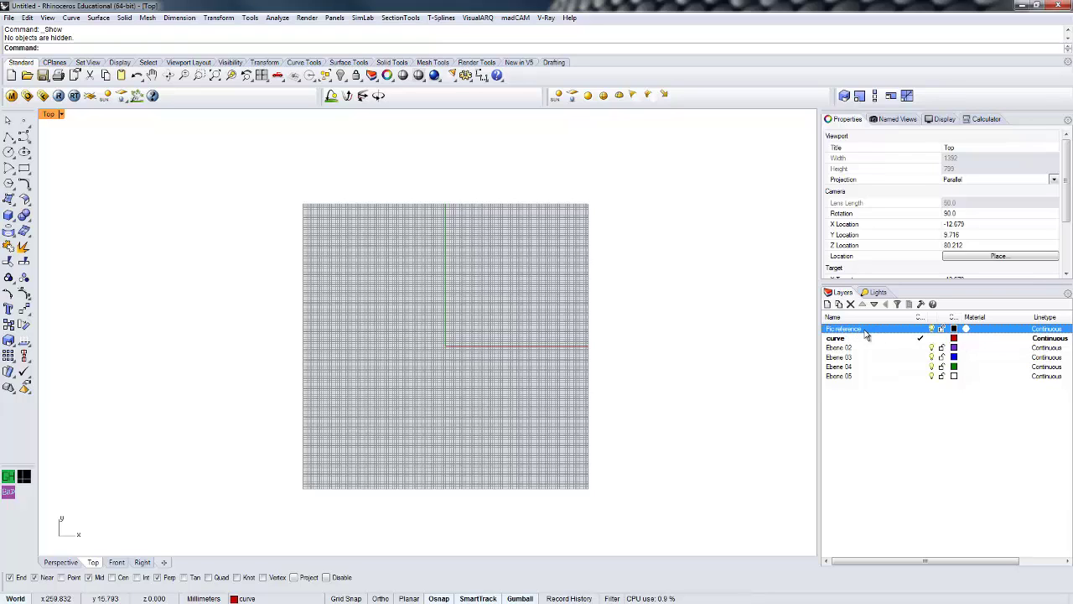
{"action": "double_click", "coordinate": [850, 330]}
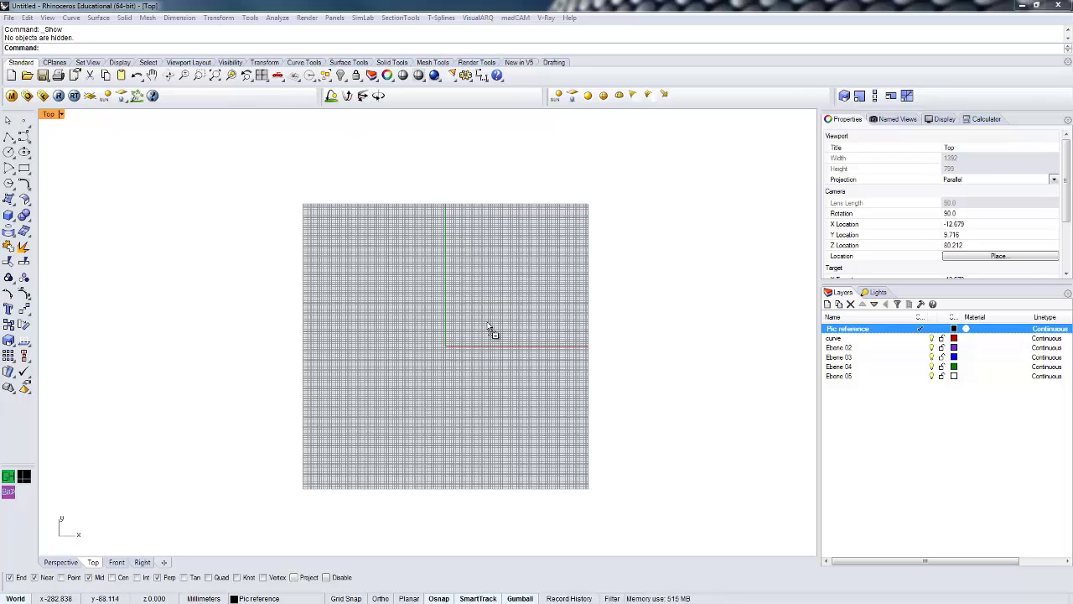
{"action": "left_click_drag", "start_coordinate": [461, 334], "coordinate": [431, 364]}
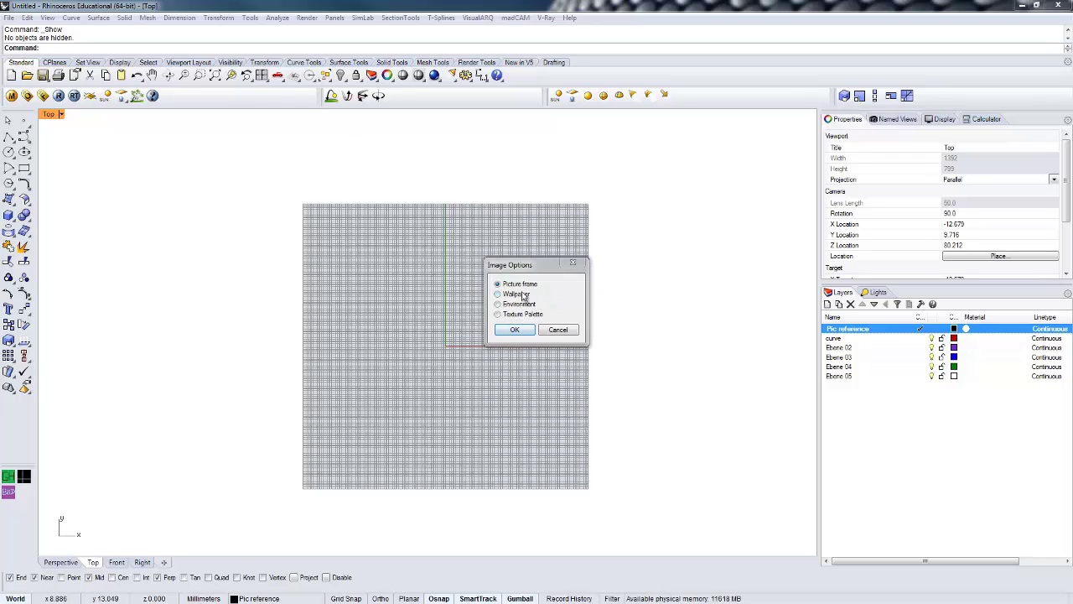
{"action": "left_click", "coordinate": [522, 331]}
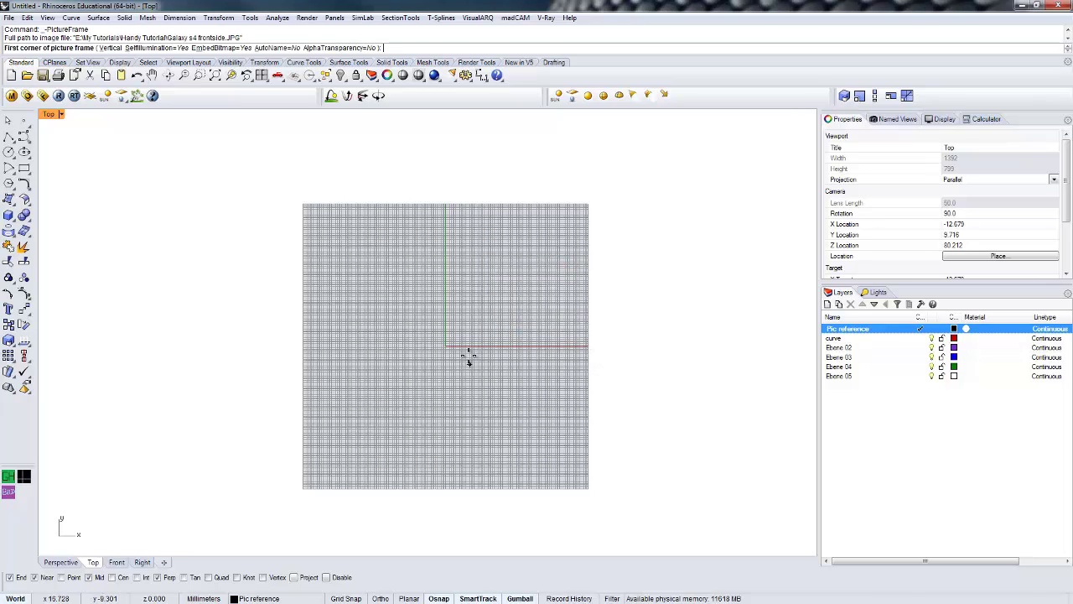
- Turn on grid snap and place the picture frame from the origin along the x axis, about 100 mm wide
{"action": "left_click", "coordinate": [346, 599]}
{"action": "scroll", "coordinate": [477, 347], "scroll_direction": "up", "scroll_amount": 5}
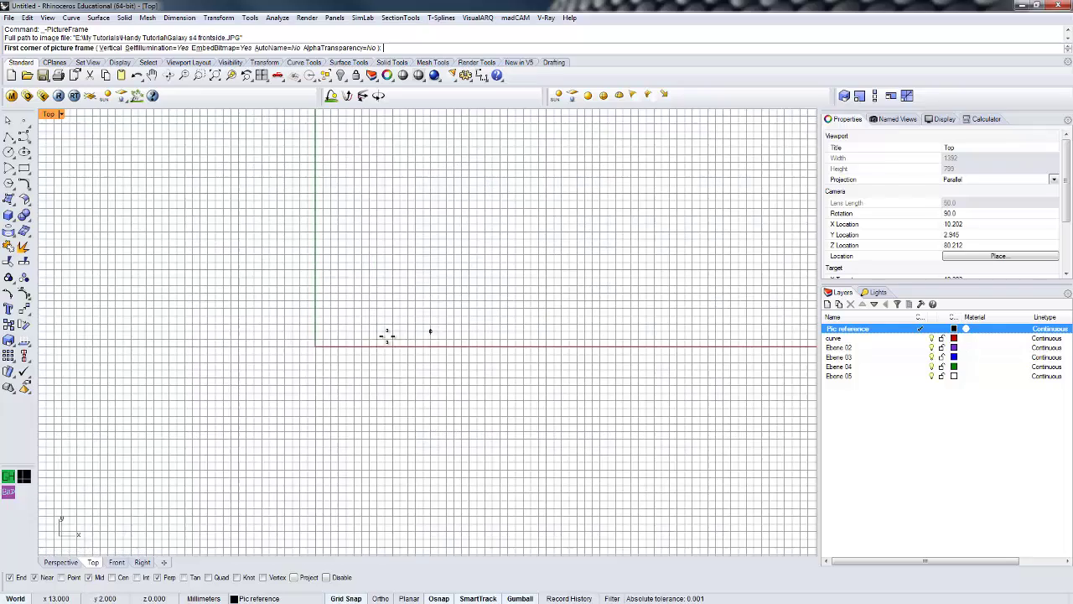
{"action": "left_click", "coordinate": [314, 349]}
{"action": "scroll", "coordinate": [317, 340], "scroll_direction": "down", "scroll_amount": 3}
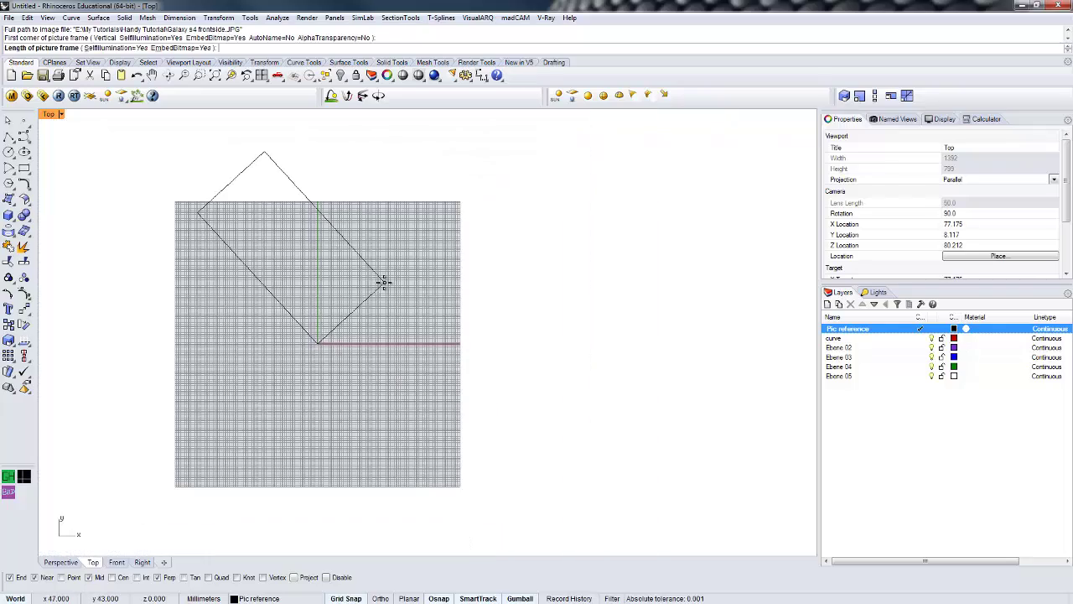
{"action": "left_click", "coordinate": [461, 285]}
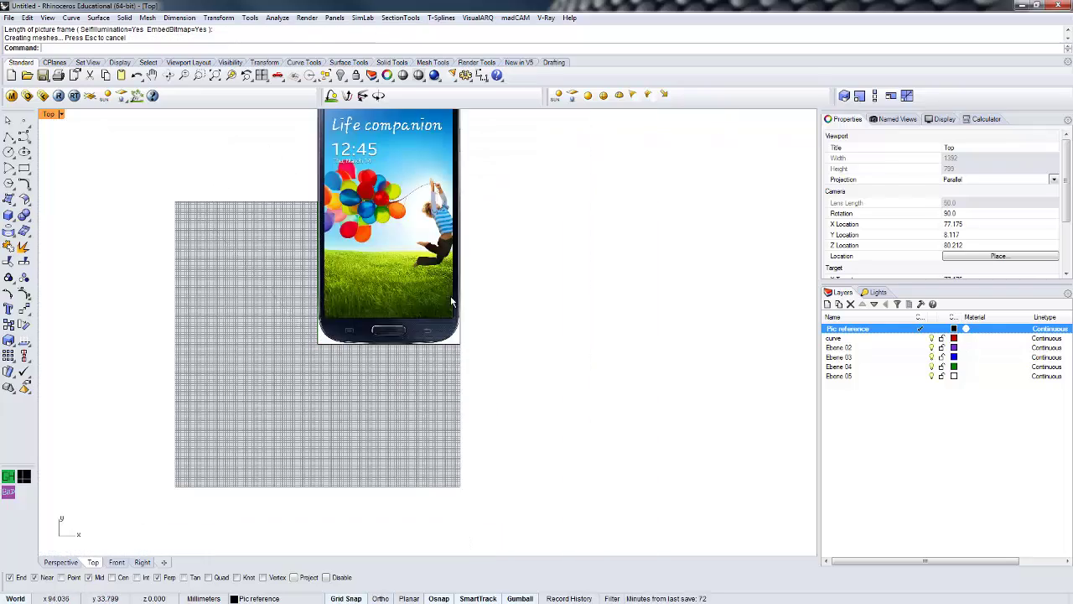
{"action": "scroll", "coordinate": [419, 352], "scroll_direction": "down", "scroll_amount": 4}
{"action": "scroll", "coordinate": [402, 377], "scroll_direction": "up", "scroll_amount": 6}
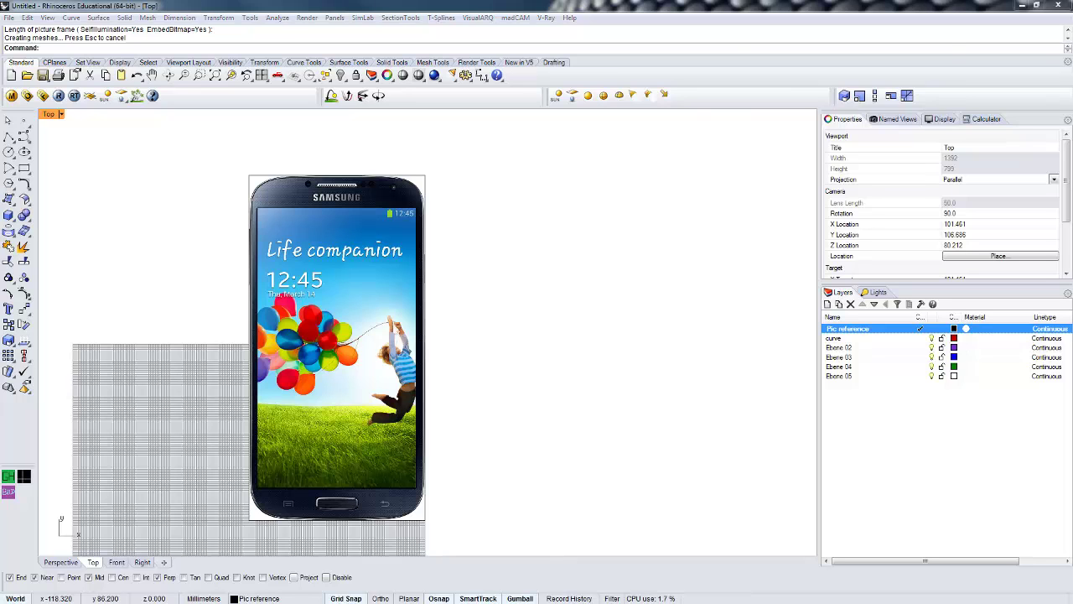
- Look up the phone's dimensions on Samsung's GALAXY S4 specifications page in Firefox and return to Rhinoceros
{"action": "key", "text": "alt+Tab"}
{"action": "left_click", "coordinate": [431, 162]}
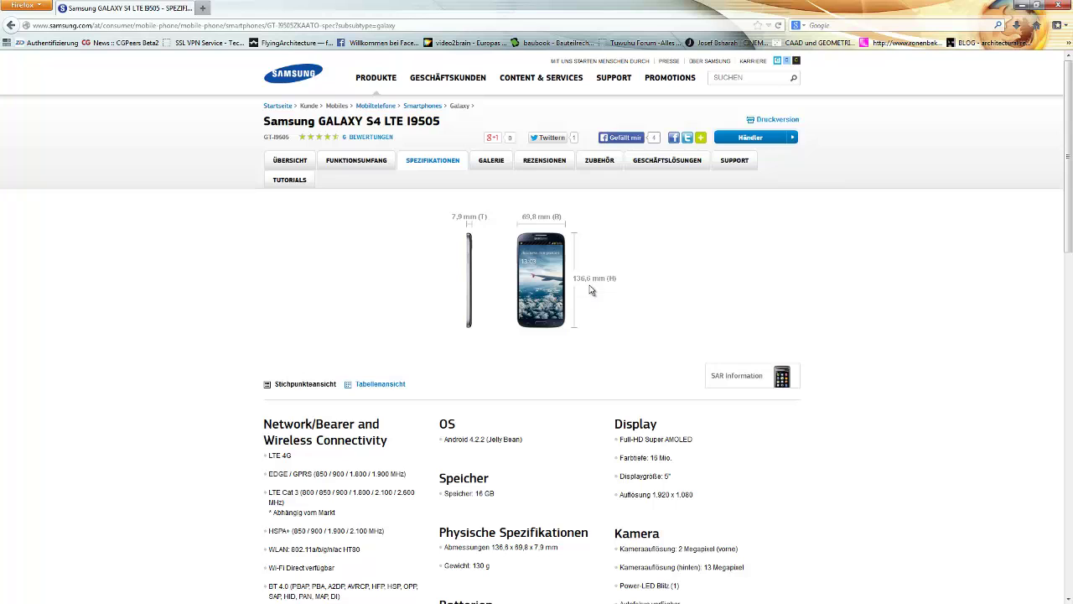
{"action": "left_click", "coordinate": [1020, 7]}
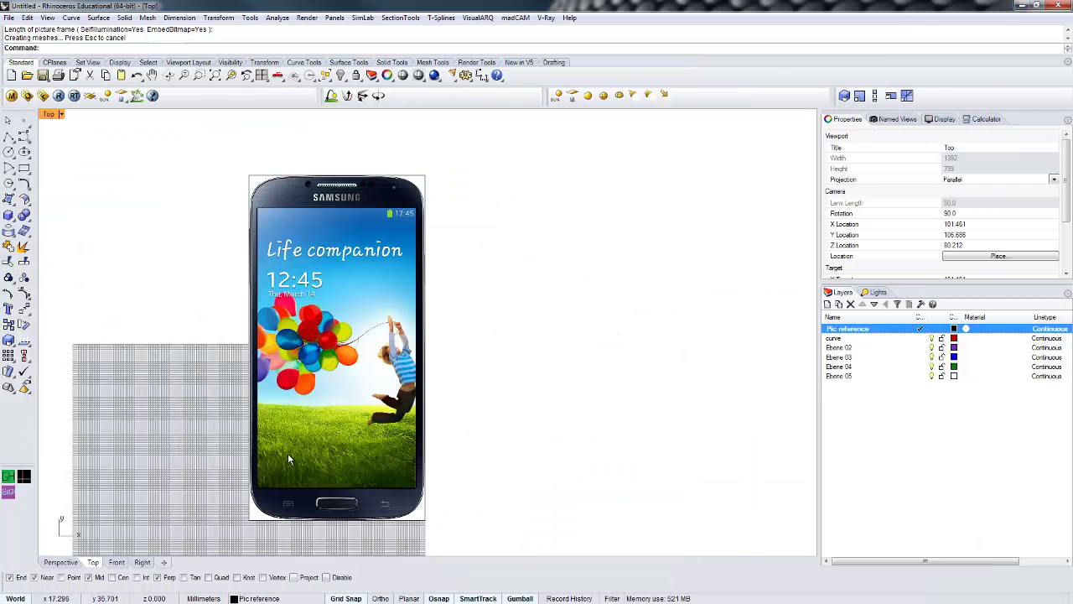
- Scale the front picture about its lower-right corner, using its right edge as reference, to a height of 136.6 mm
{"action": "left_click", "coordinate": [9, 341]}
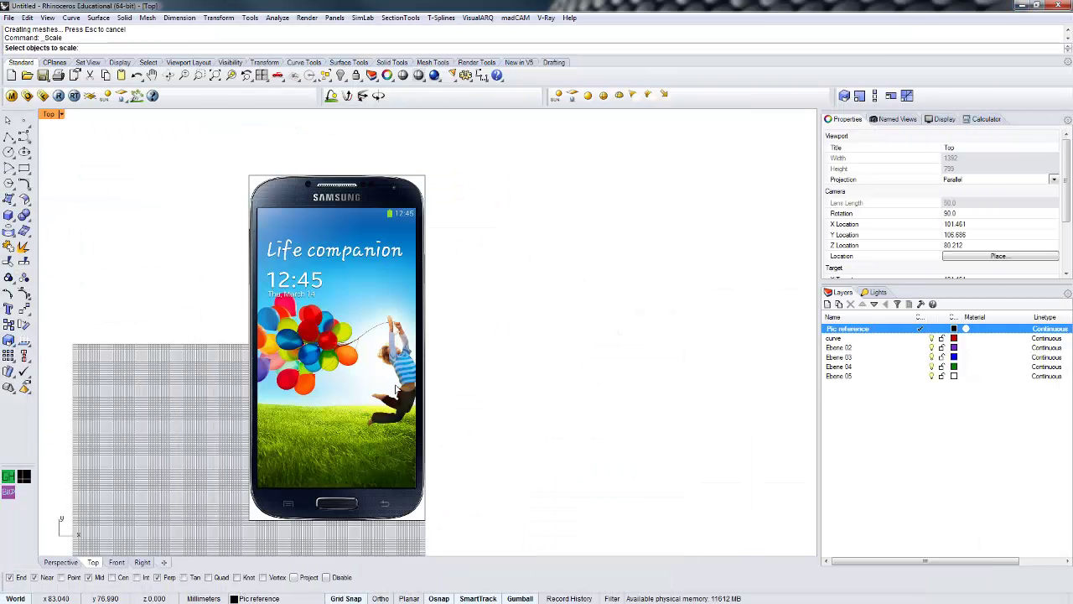
{"action": "left_click", "coordinate": [417, 499]}
{"action": "key", "text": "Return"}
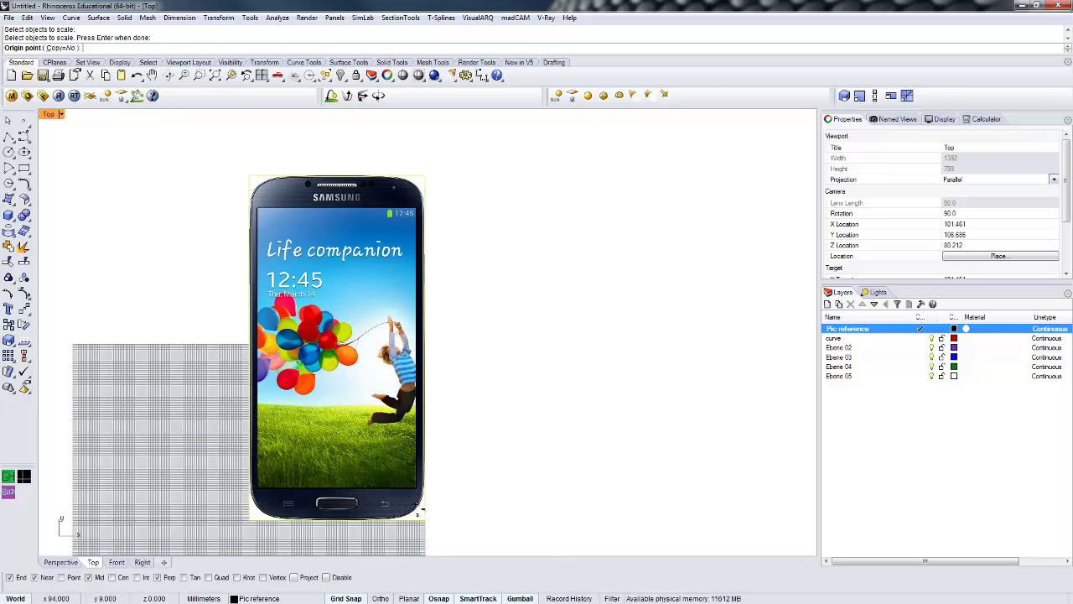
{"action": "left_click", "coordinate": [426, 520]}
{"action": "left_click", "coordinate": [429, 177]}
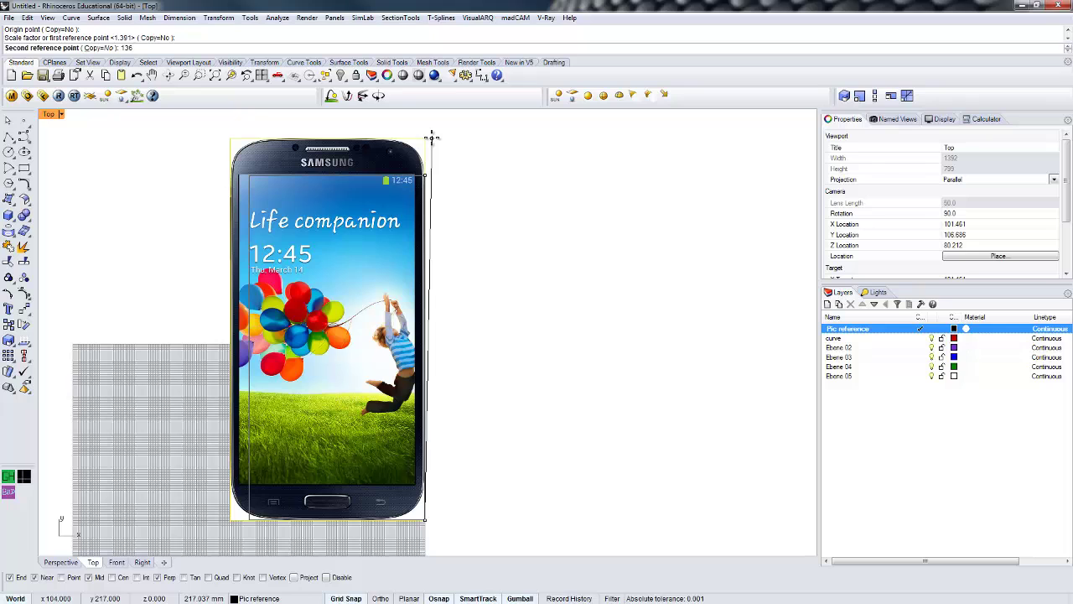
{"action": "key", "text": "Return"}
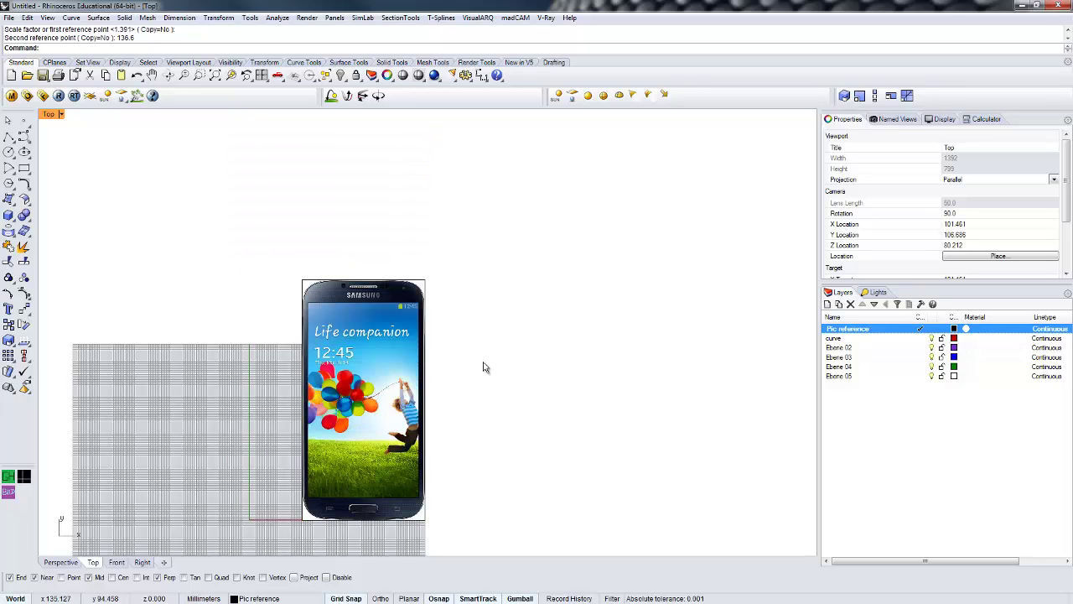
- Measure the height and width of the scaled front picture with the Distance command
{"action": "right_click_drag", "start_coordinate": [483, 366], "coordinate": [542, 330]}
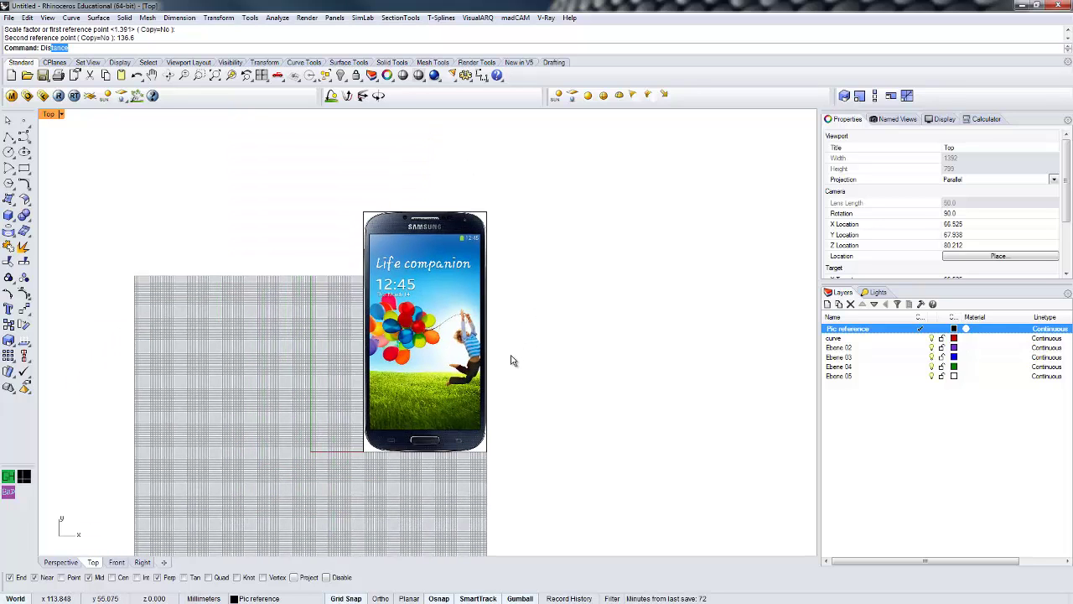
{"action": "type", "text": "Distance"}
{"action": "key", "text": "Return"}
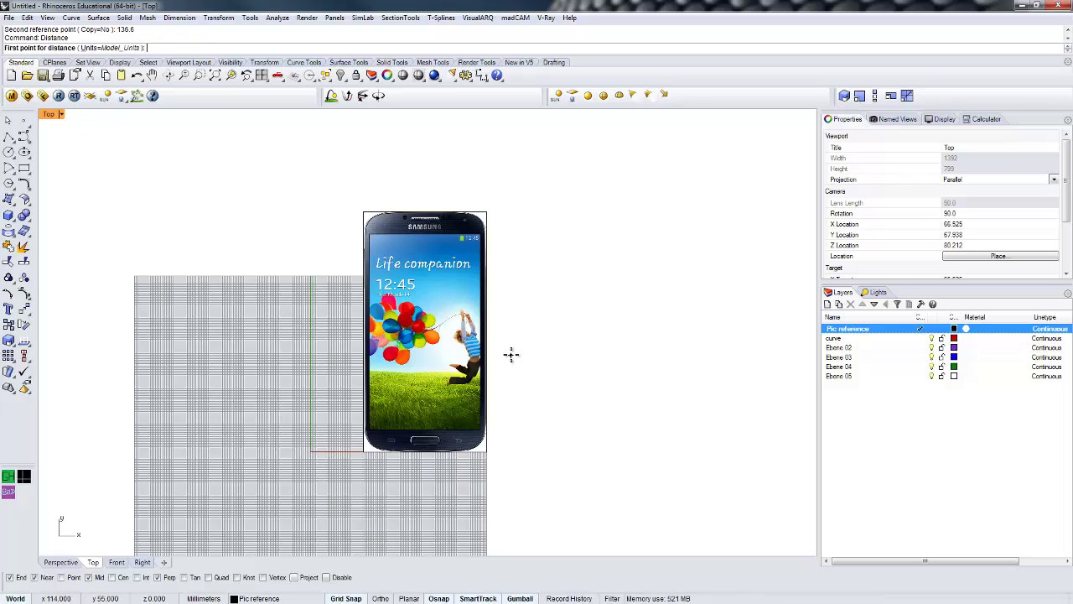
{"action": "left_click", "coordinate": [487, 450]}
{"action": "left_click", "coordinate": [486, 212]}
{"action": "key", "text": "Return"}
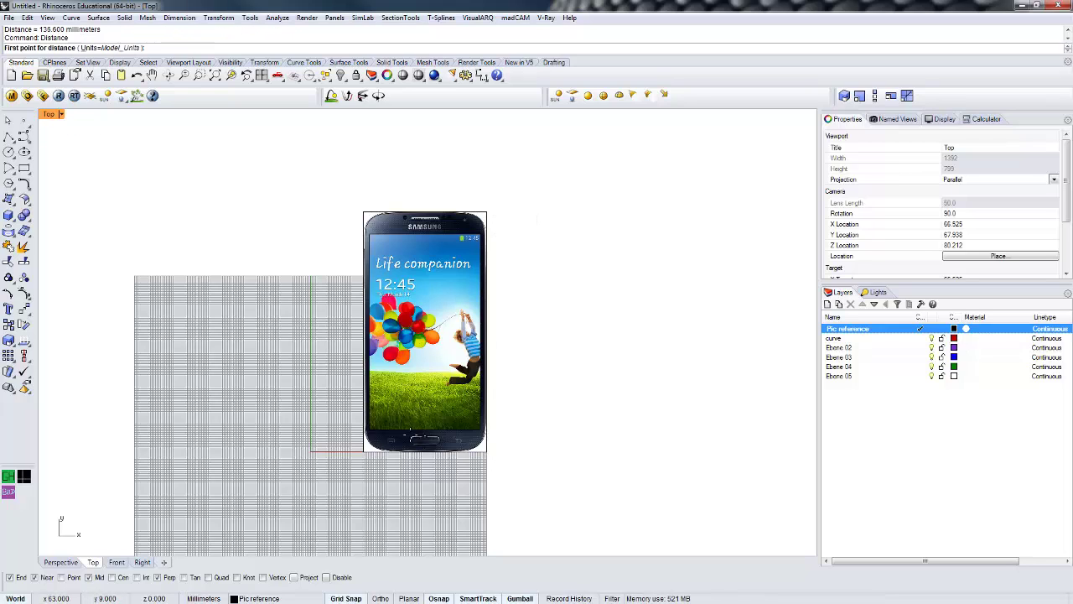
{"action": "left_click", "coordinate": [363, 452]}
{"action": "left_click", "coordinate": [489, 449]}
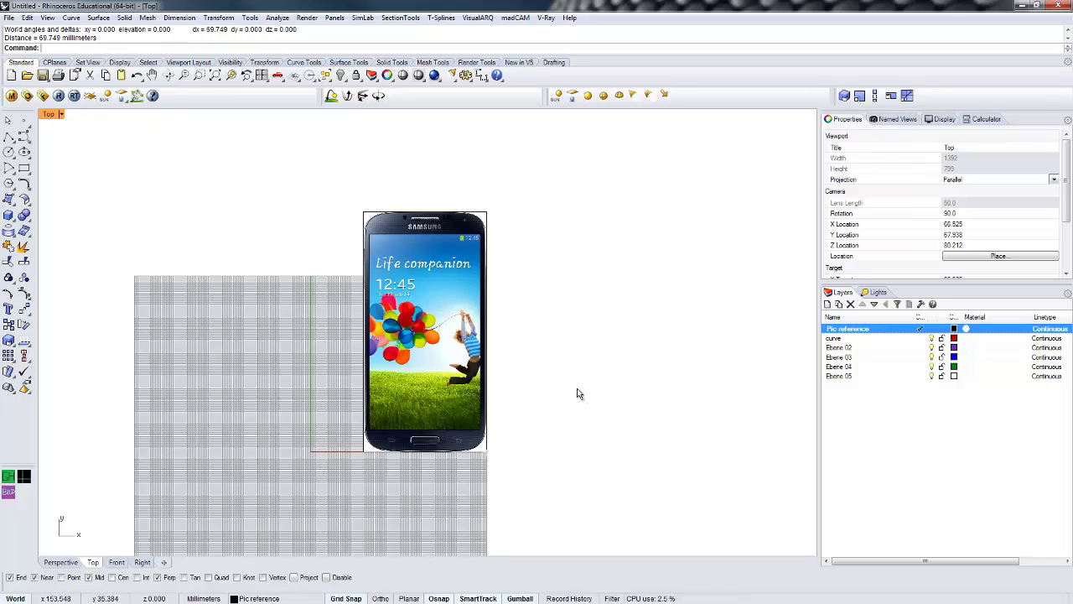
- Move the front picture from its lower-left corner to the origin at 0,0 and deselect it
{"action": "right_click_drag", "start_coordinate": [577, 393], "coordinate": [503, 350]}
{"action": "left_click", "coordinate": [410, 321]}
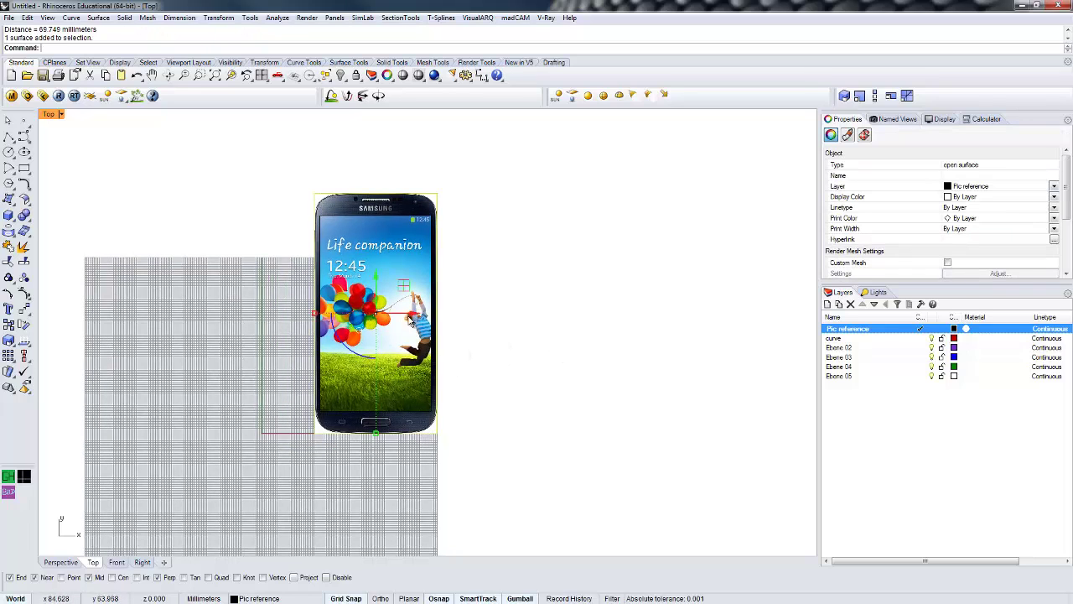
{"action": "type", "text": "m"}
{"action": "right_click", "coordinate": [336, 486]}
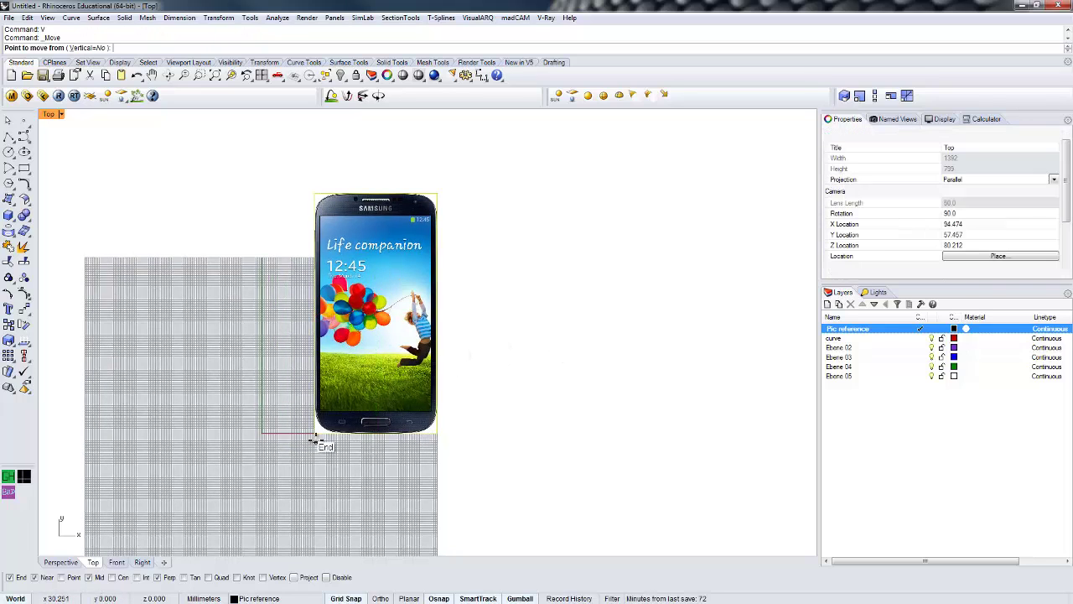
{"action": "left_click", "coordinate": [315, 434]}
{"action": "type", "text": "0,0,"}
{"action": "key", "text": "Return"}
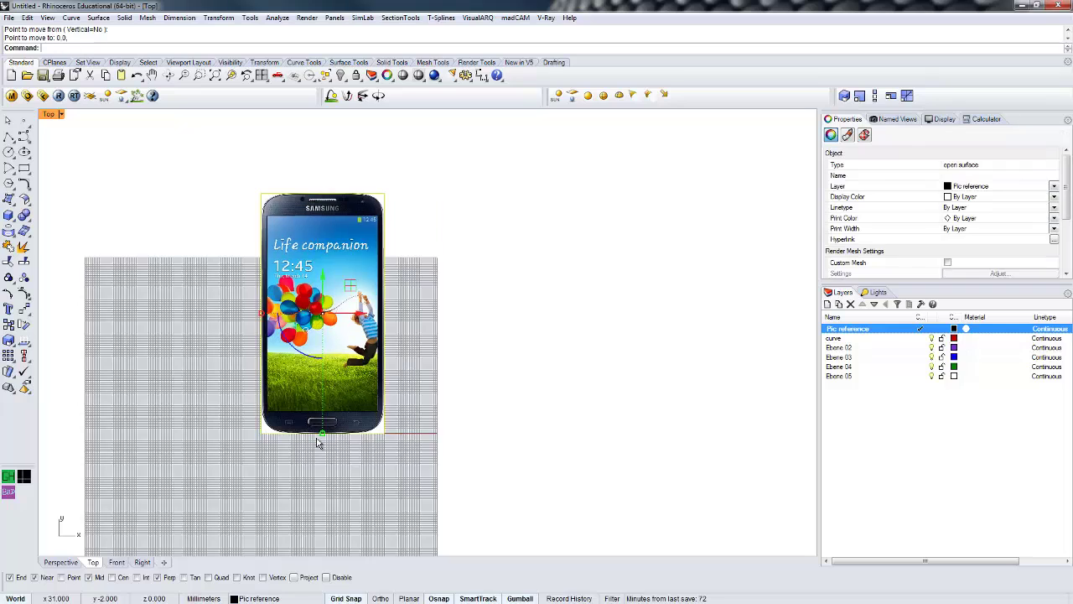
{"action": "key", "text": "Escape"}
{"action": "scroll", "coordinate": [373, 277], "scroll_direction": "up", "scroll_amount": 3}
{"action": "scroll", "coordinate": [445, 280], "scroll_direction": "down", "scroll_amount": 1}
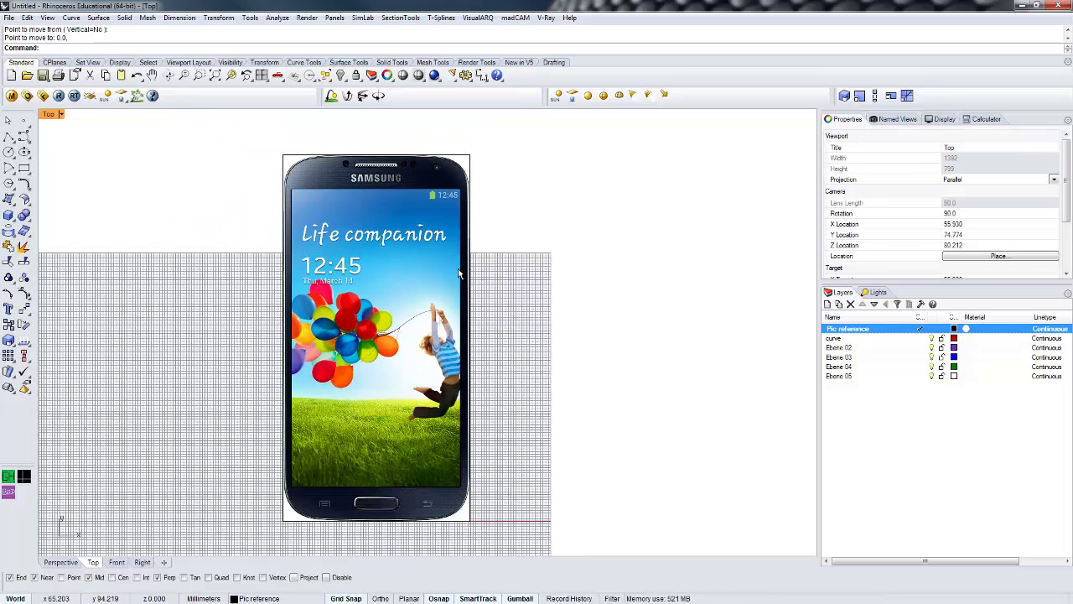
- Make the curve layer current and start a degree-3 control point curve at the picture's top-edge midpoint, with a second point along that edge
{"action": "double_click", "coordinate": [873, 340]}
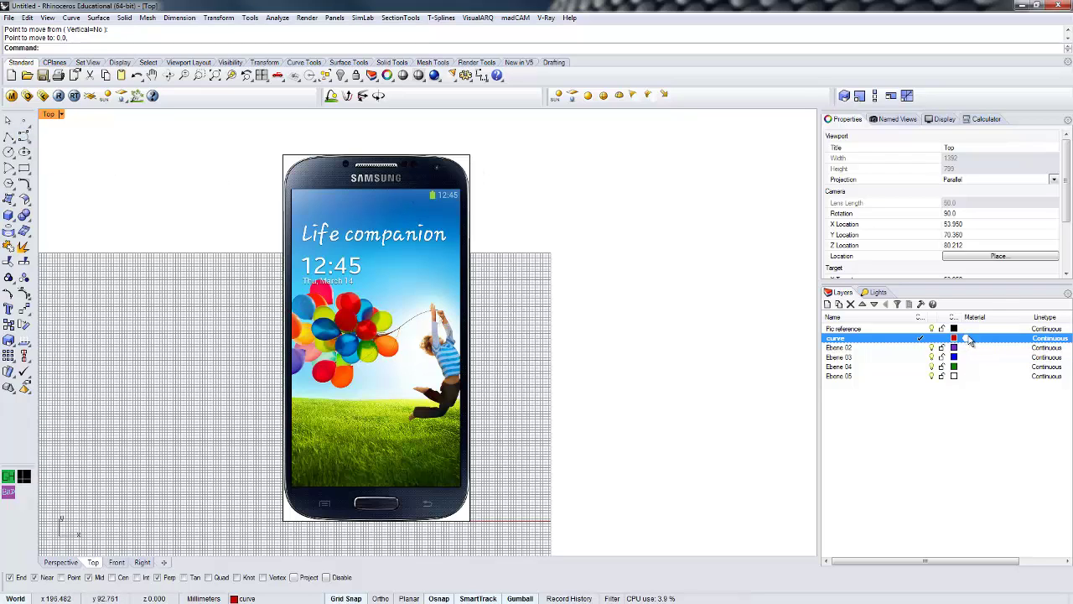
{"action": "left_click", "coordinate": [23, 137]}
{"action": "scroll", "coordinate": [374, 152], "scroll_direction": "up", "scroll_amount": 5}
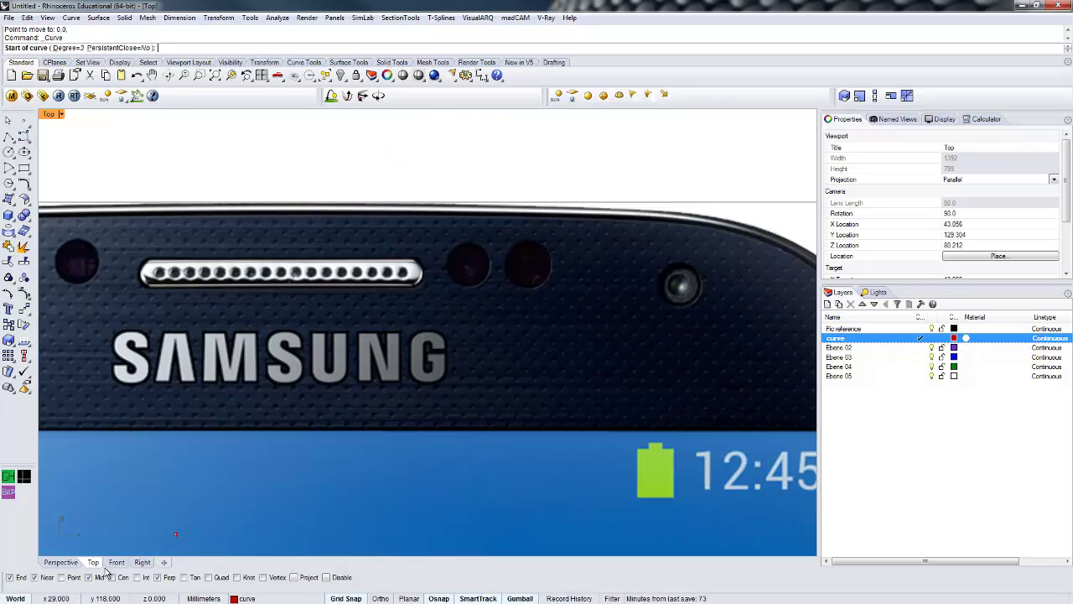
{"action": "scroll", "coordinate": [319, 228], "scroll_direction": "down", "scroll_amount": 3}
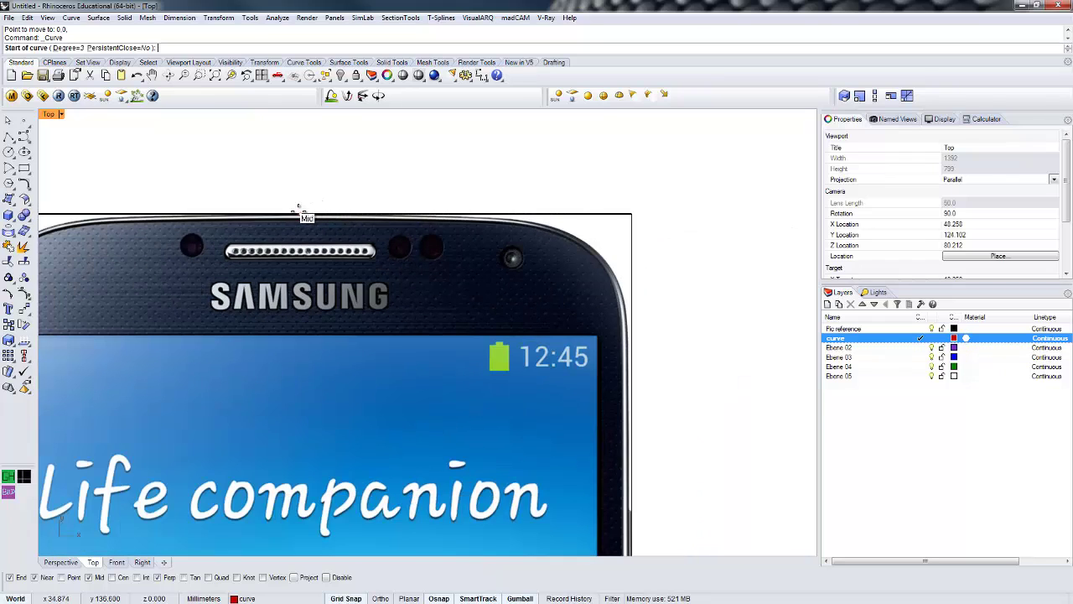
{"action": "left_click", "coordinate": [299, 207]}
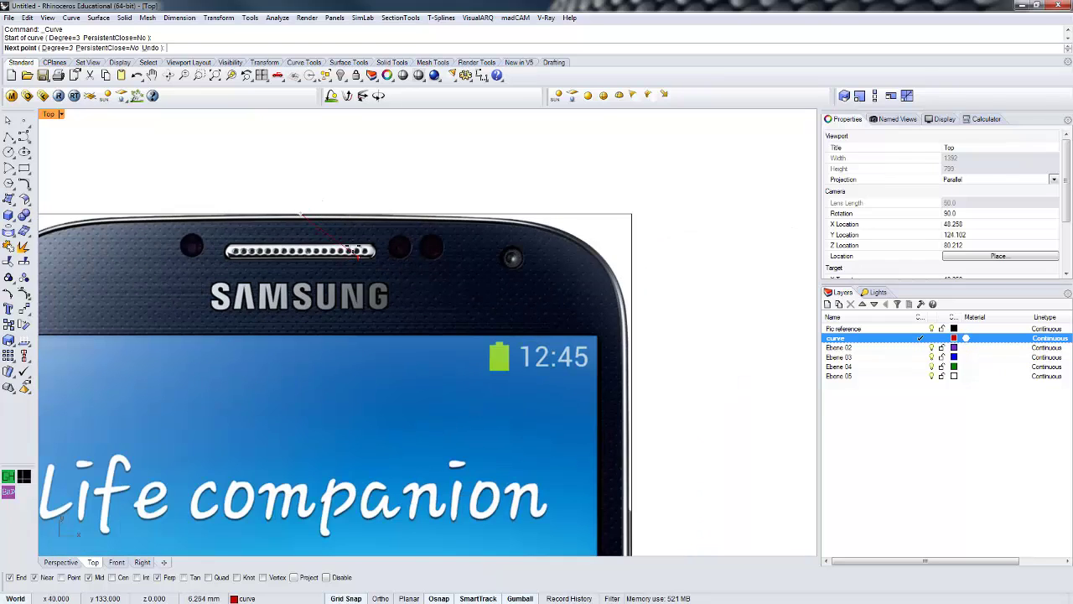
{"action": "scroll", "coordinate": [356, 250], "scroll_direction": "up", "scroll_amount": 3}
{"action": "scroll", "coordinate": [369, 302], "scroll_direction": "down", "scroll_amount": 2}
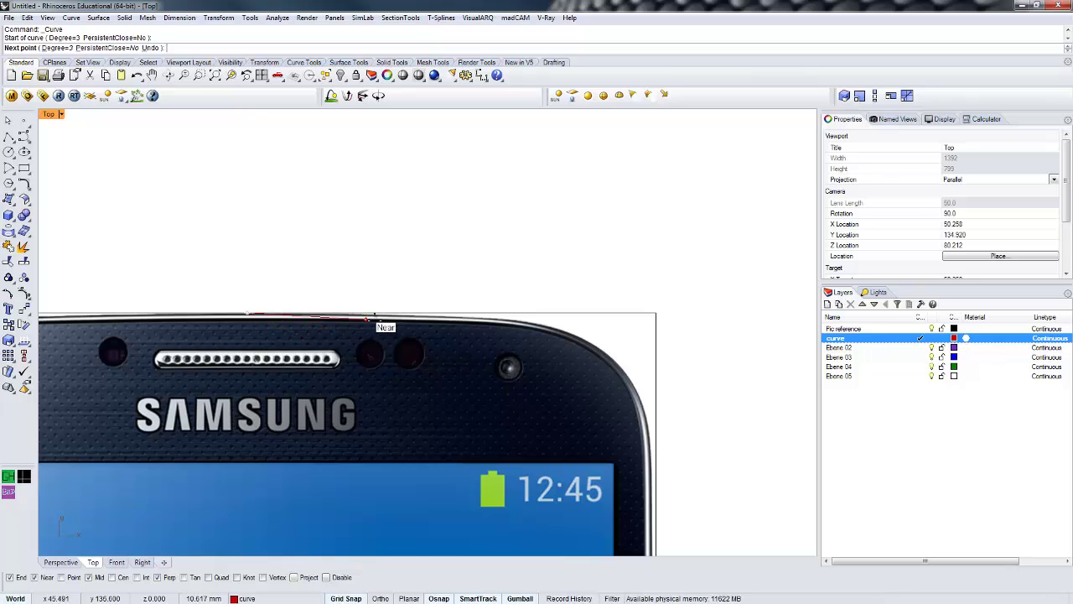
{"action": "scroll", "coordinate": [379, 314], "scroll_direction": "up", "scroll_amount": 3}
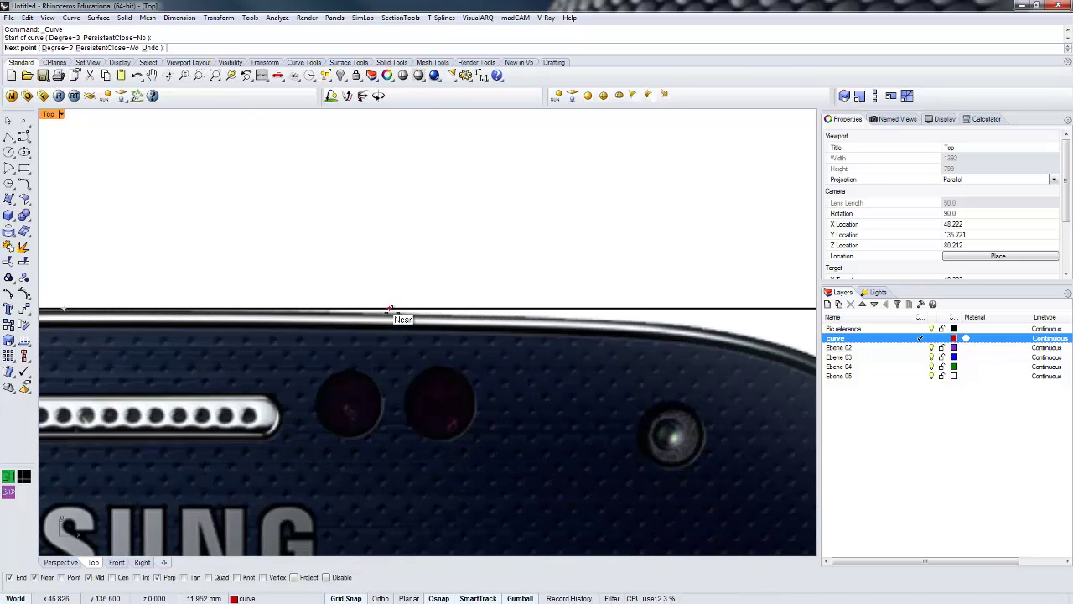
{"action": "left_click", "coordinate": [189, 308]}
{"action": "scroll", "coordinate": [252, 307], "scroll_direction": "down", "scroll_amount": 2}
{"action": "scroll", "coordinate": [346, 316], "scroll_direction": "up", "scroll_amount": 2}
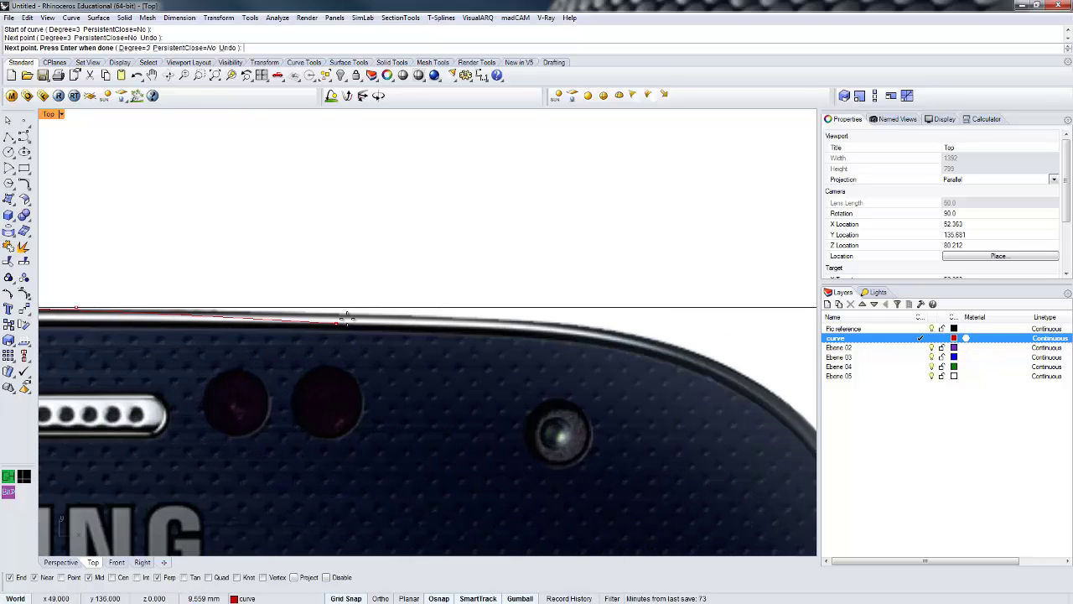
- Turn off Grid Snap and continue the curve with points along the phone's upper edge and around its upper-right corner
{"action": "left_click", "coordinate": [438, 598]}
{"action": "left_click", "coordinate": [345, 598]}
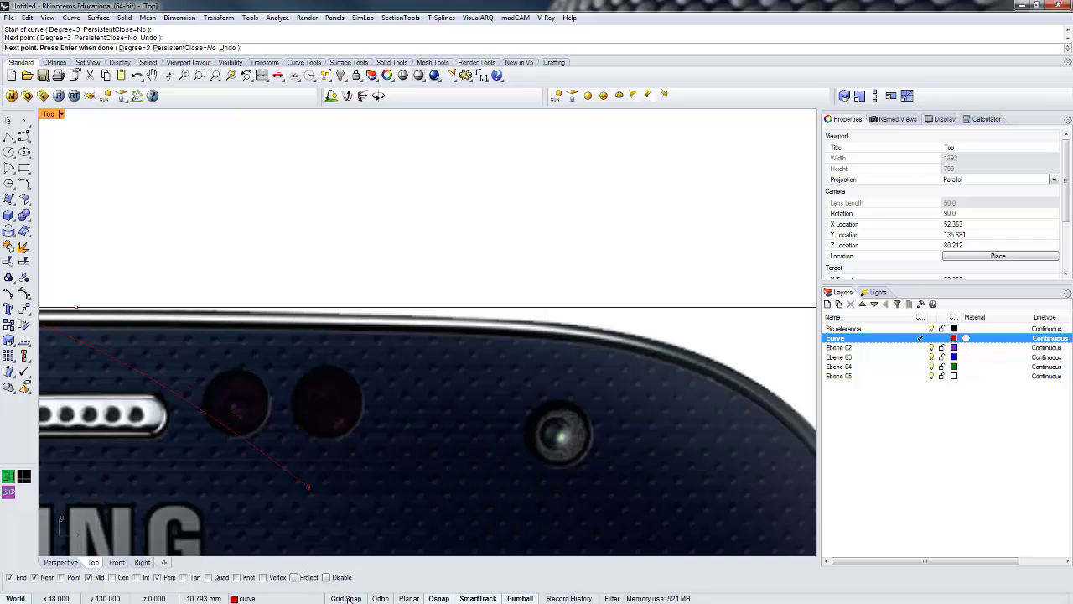
{"action": "left_click", "coordinate": [346, 316]}
{"action": "scroll", "coordinate": [422, 331], "scroll_direction": "down", "scroll_amount": 2}
{"action": "scroll", "coordinate": [431, 317], "scroll_direction": "up", "scroll_amount": 2}
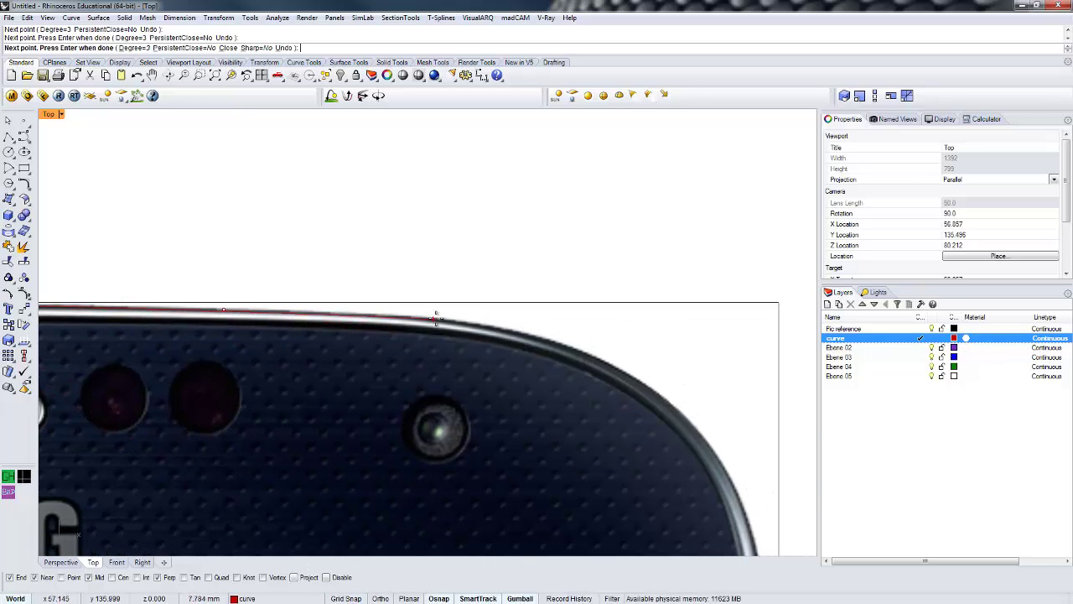
{"action": "left_click", "coordinate": [534, 320]}
{"action": "right_click_drag", "start_coordinate": [533, 319], "coordinate": [382, 277]}
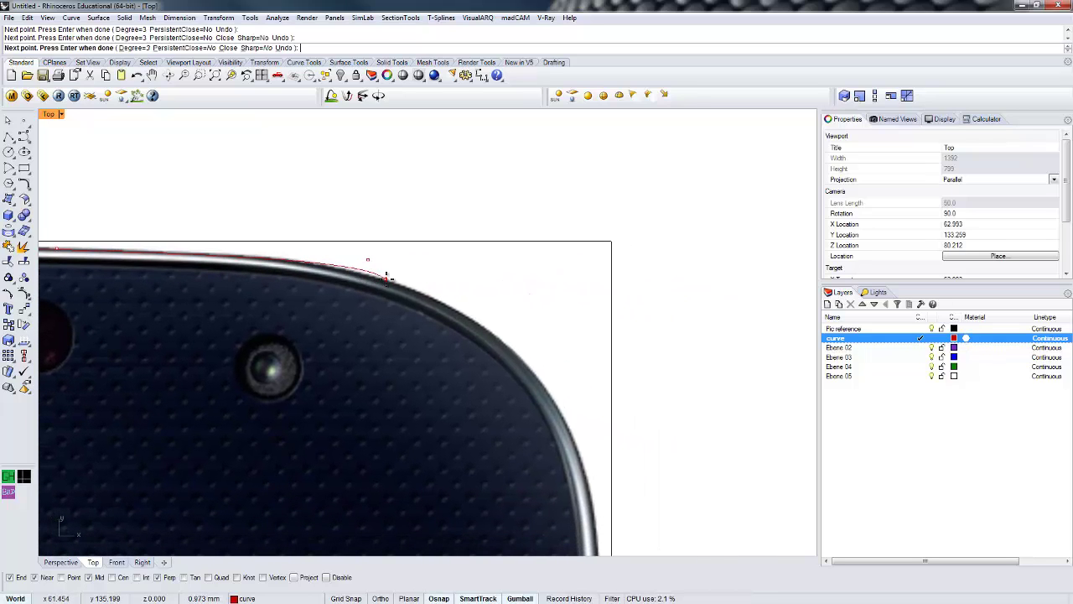
{"action": "left_click", "coordinate": [508, 316]}
{"action": "right_click_drag", "start_coordinate": [510, 313], "coordinate": [432, 223]}
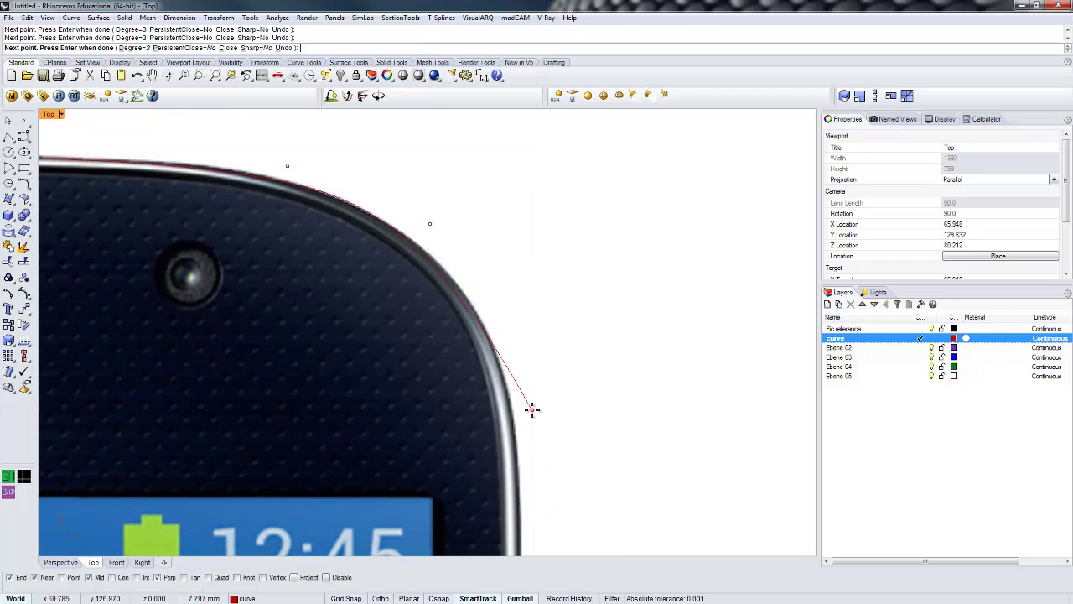
- Place the remaining curve points down the phone's right side to its mid-height and finish the curve
{"action": "right_click_drag", "start_coordinate": [530, 410], "coordinate": [515, 330]}
{"action": "scroll", "coordinate": [510, 251], "scroll_direction": "down", "scroll_amount": 3}
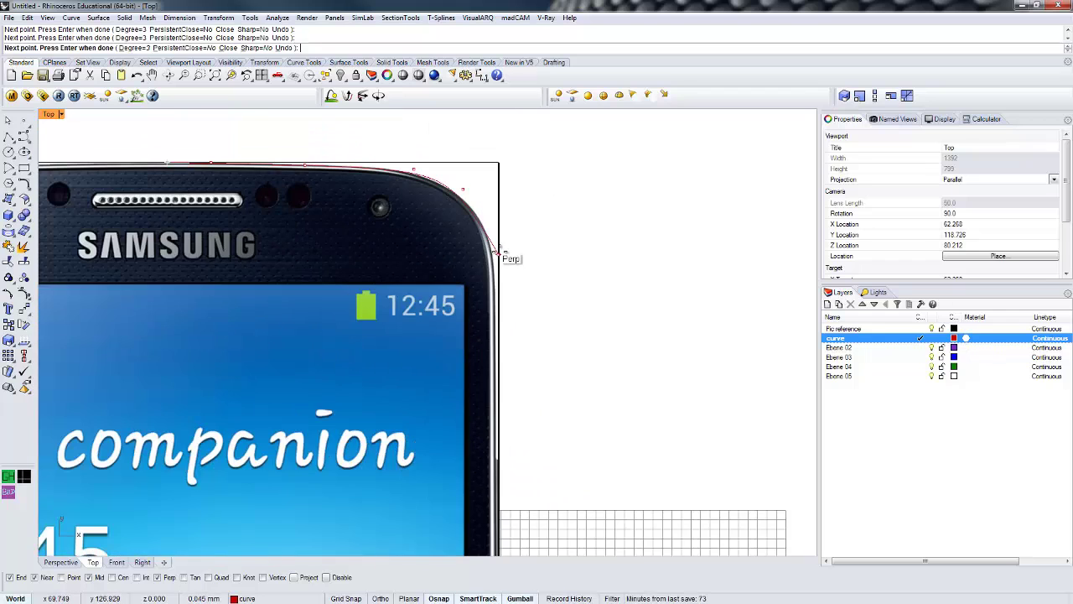
{"action": "scroll", "coordinate": [508, 277], "scroll_direction": "up", "scroll_amount": 3}
{"action": "scroll", "coordinate": [508, 280], "scroll_direction": "down", "scroll_amount": 2}
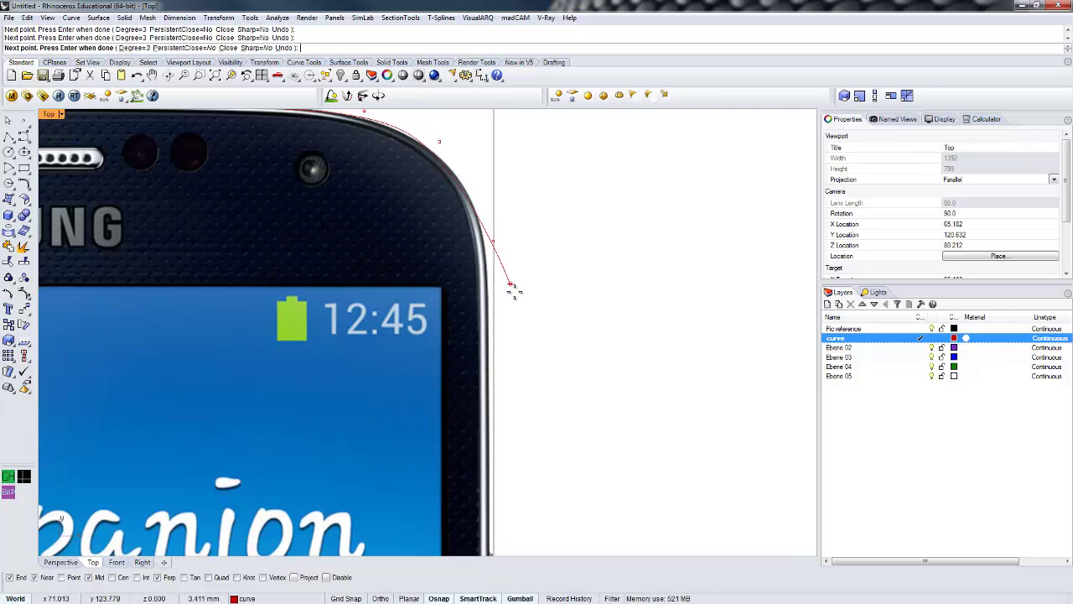
{"action": "right_click_drag", "start_coordinate": [494, 375], "coordinate": [501, 313]}
{"action": "scroll", "coordinate": [501, 311], "scroll_direction": "up", "scroll_amount": 2}
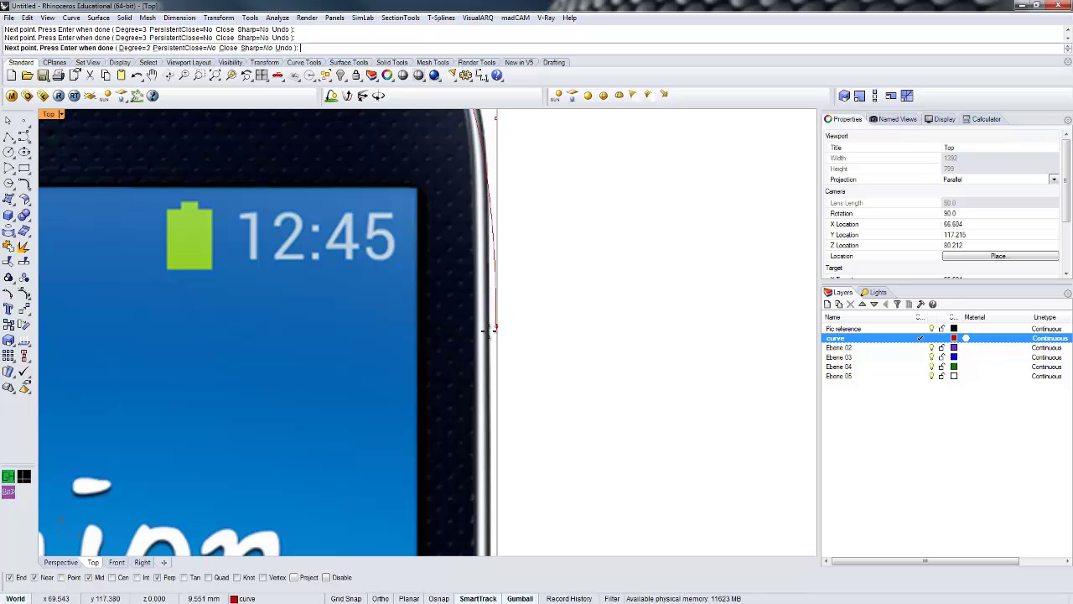
{"action": "scroll", "coordinate": [486, 342], "scroll_direction": "down", "scroll_amount": 3}
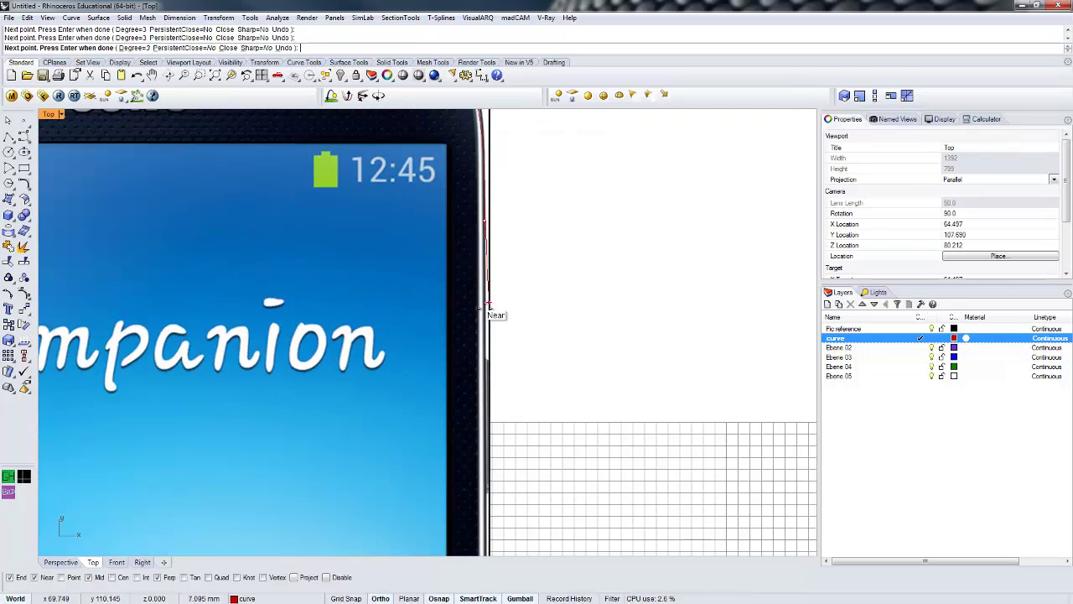
{"action": "scroll", "coordinate": [486, 368], "scroll_direction": "up", "scroll_amount": 3}
{"action": "scroll", "coordinate": [485, 378], "scroll_direction": "down", "scroll_amount": 3}
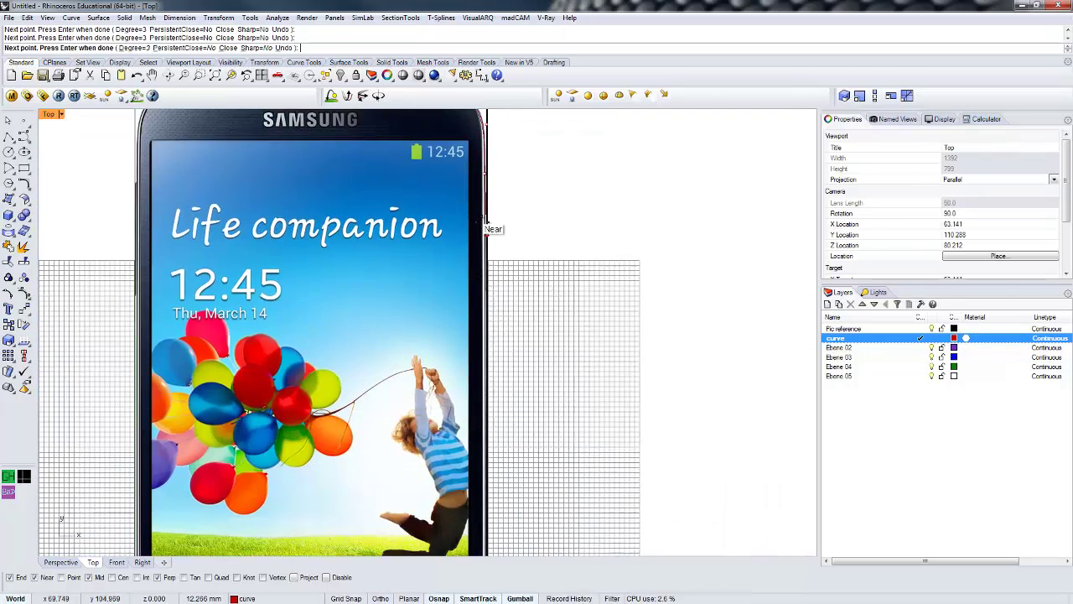
{"action": "scroll", "coordinate": [491, 272], "scroll_direction": "up", "scroll_amount": 2}
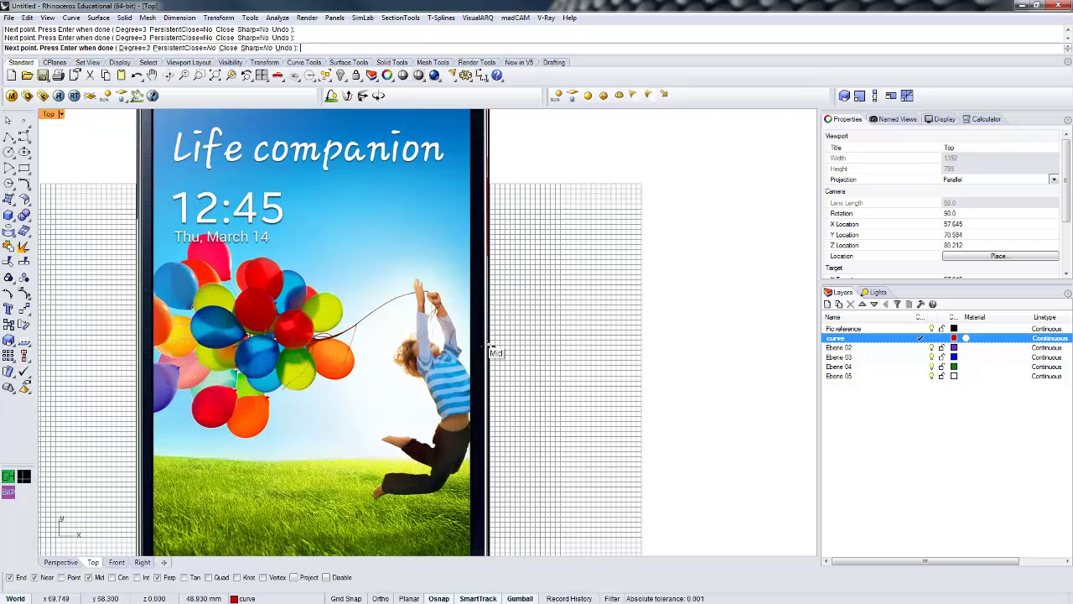
{"action": "scroll", "coordinate": [492, 348], "scroll_direction": "up", "scroll_amount": 5}
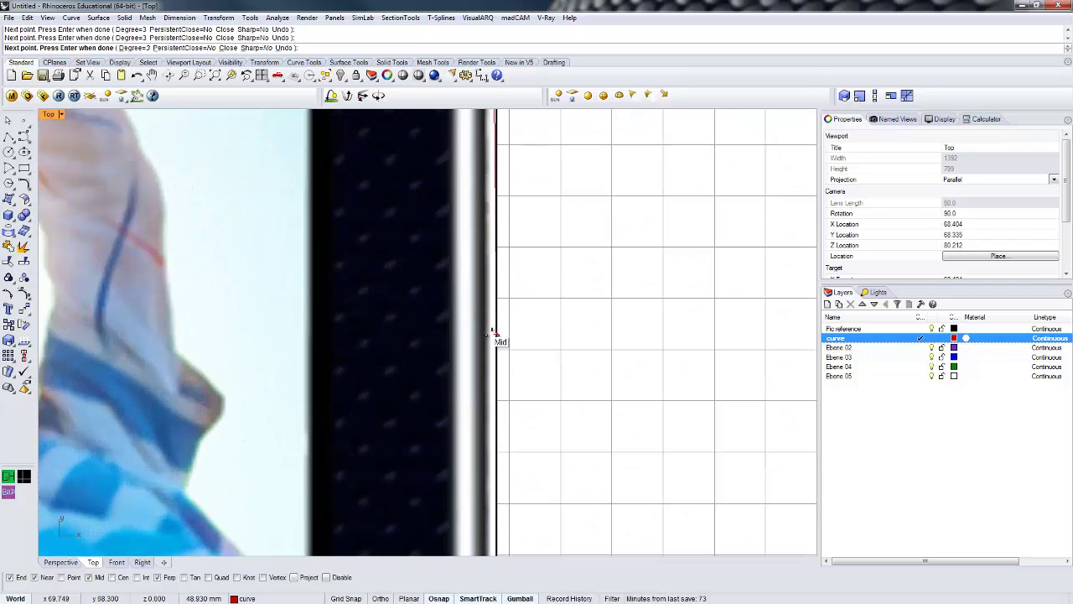
{"action": "left_click", "coordinate": [476, 333]}
{"action": "key", "text": "Return"}
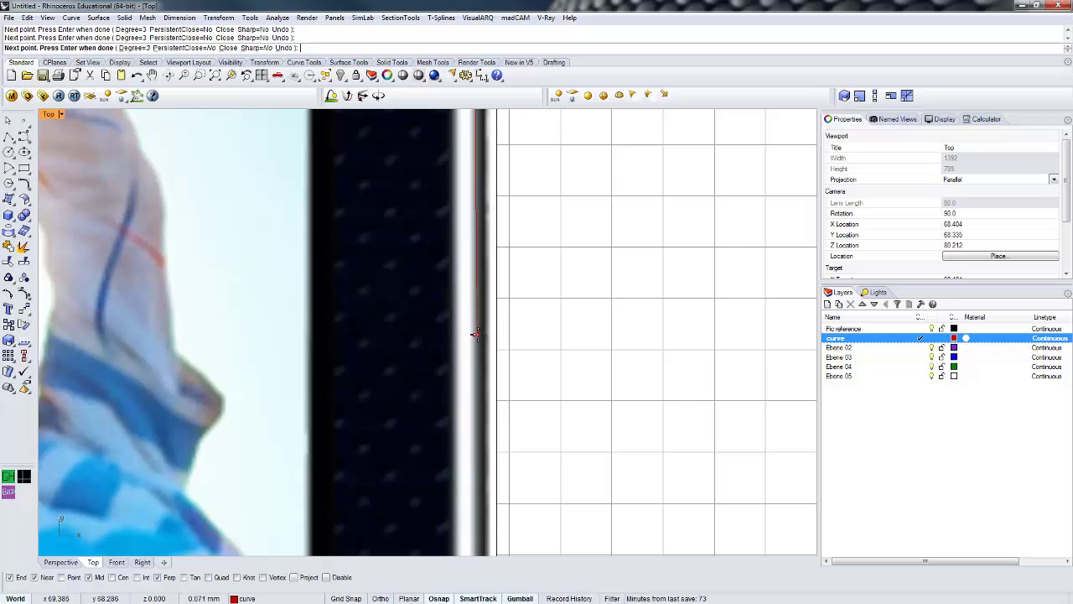
- Select the traced outline curve and turn on its edit points
{"action": "left_click", "coordinate": [478, 316]}
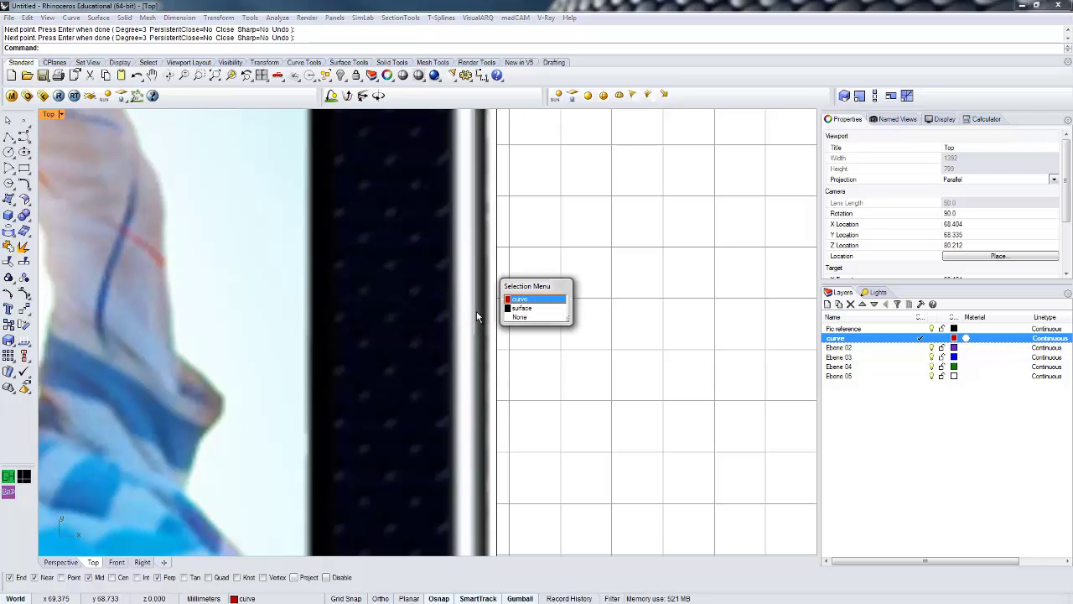
{"action": "left_click", "coordinate": [521, 300]}
{"action": "scroll", "coordinate": [515, 299], "scroll_direction": "down", "scroll_amount": 10}
{"action": "scroll", "coordinate": [501, 284], "scroll_direction": "up", "scroll_amount": 3}
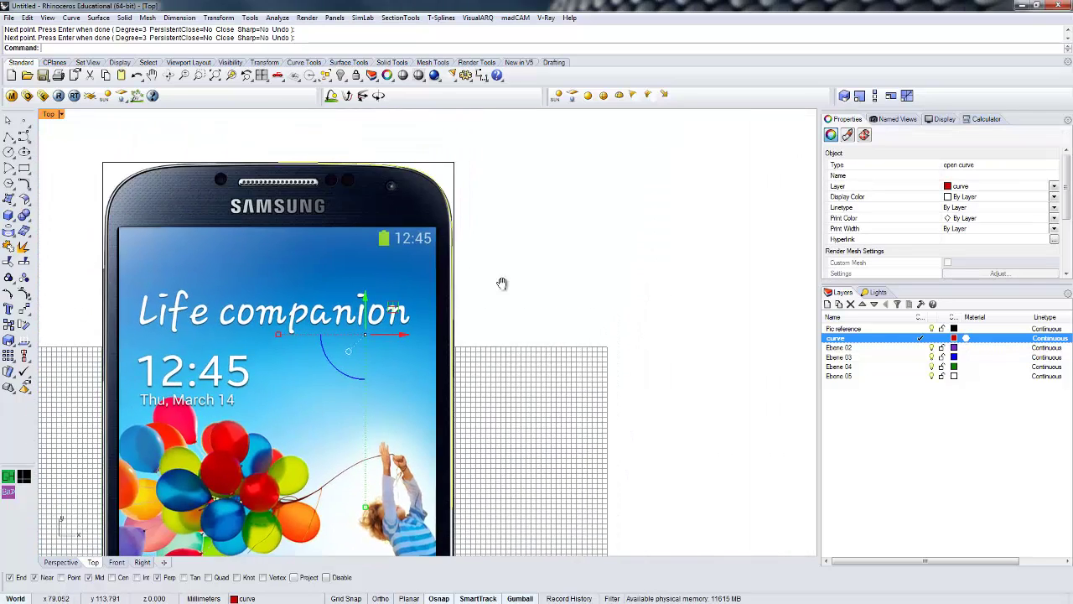
{"action": "right_click_drag", "start_coordinate": [501, 284], "coordinate": [508, 329]}
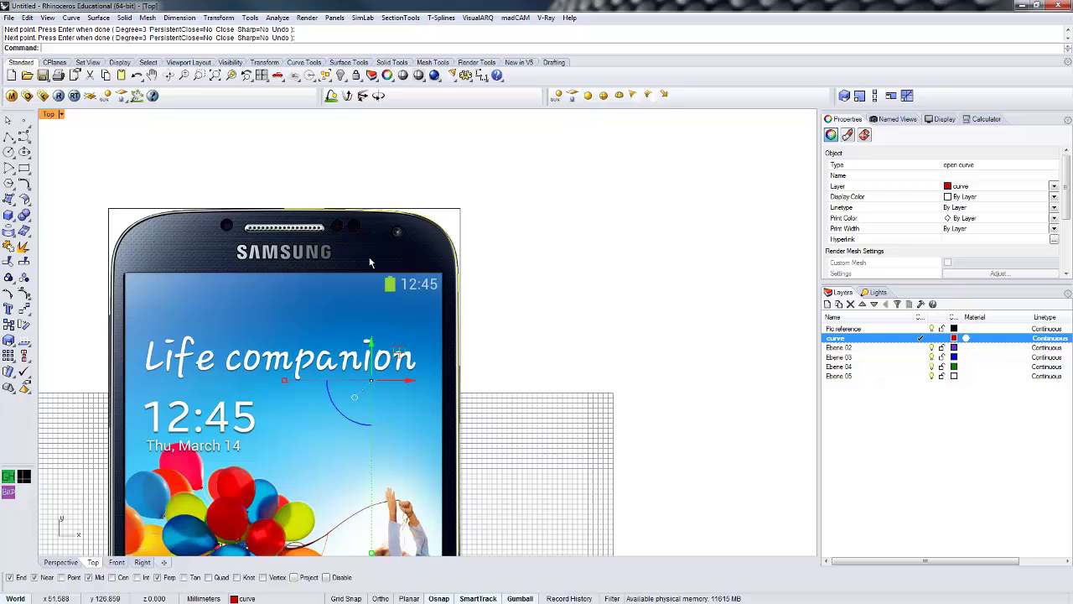
{"action": "left_click", "coordinate": [8, 295]}
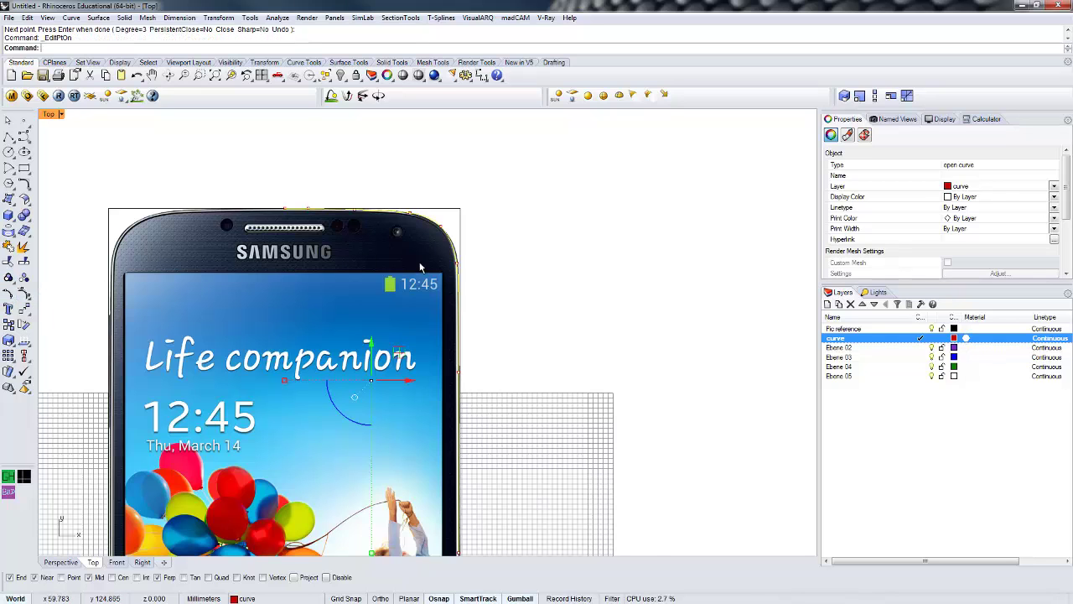
{"action": "scroll", "coordinate": [428, 288], "scroll_direction": "up", "scroll_amount": 10}
{"action": "scroll", "coordinate": [428, 283], "scroll_direction": "down", "scroll_amount": 4}
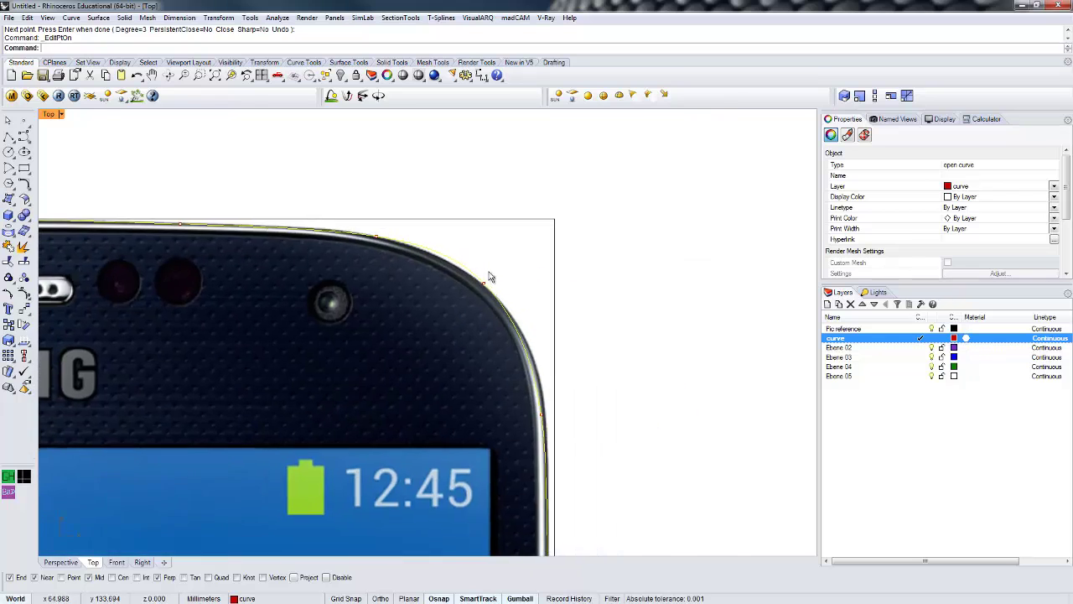
{"action": "scroll", "coordinate": [487, 271], "scroll_direction": "up", "scroll_amount": 8}
{"action": "left_click_drag", "start_coordinate": [486, 271], "coordinate": [541, 344]}
{"action": "scroll", "coordinate": [528, 339], "scroll_direction": "down", "scroll_amount": 2}
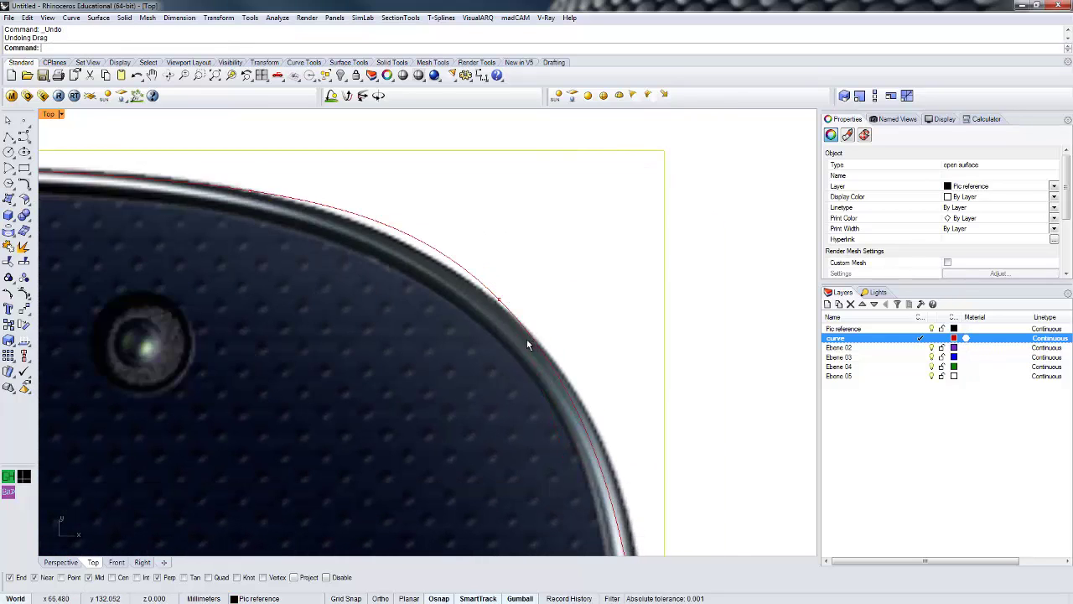
{"action": "key", "text": "ctrl+z"}
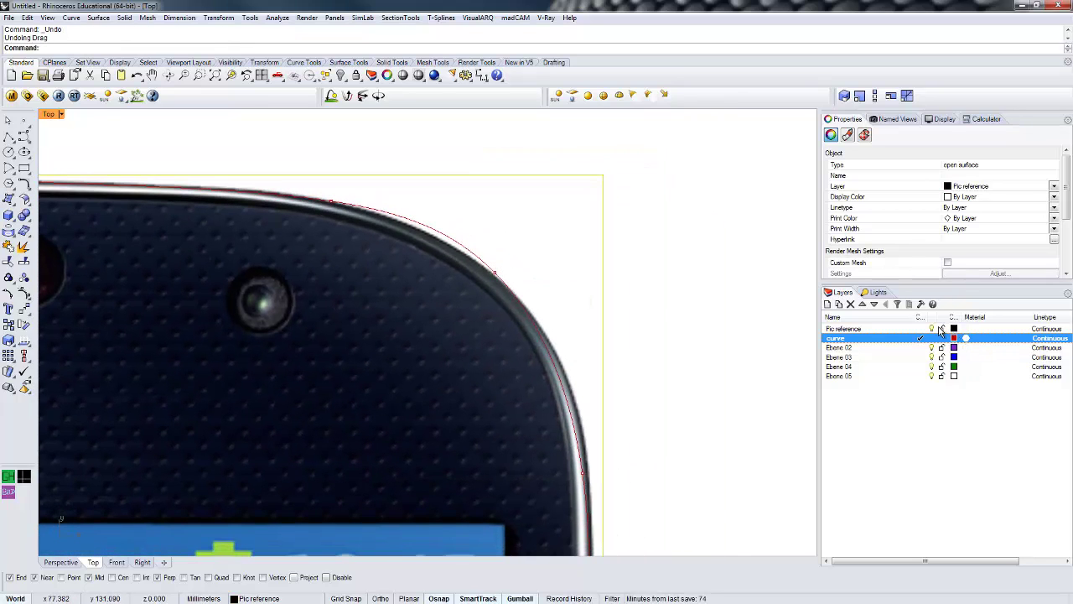
- Lock the Pic reference layer and move the curve's upper-right corner edit point onto the phone's outline
{"action": "left_click", "coordinate": [940, 328]}
{"action": "left_click", "coordinate": [494, 273]}
{"action": "right_click_drag", "start_coordinate": [525, 255], "coordinate": [528, 304]}
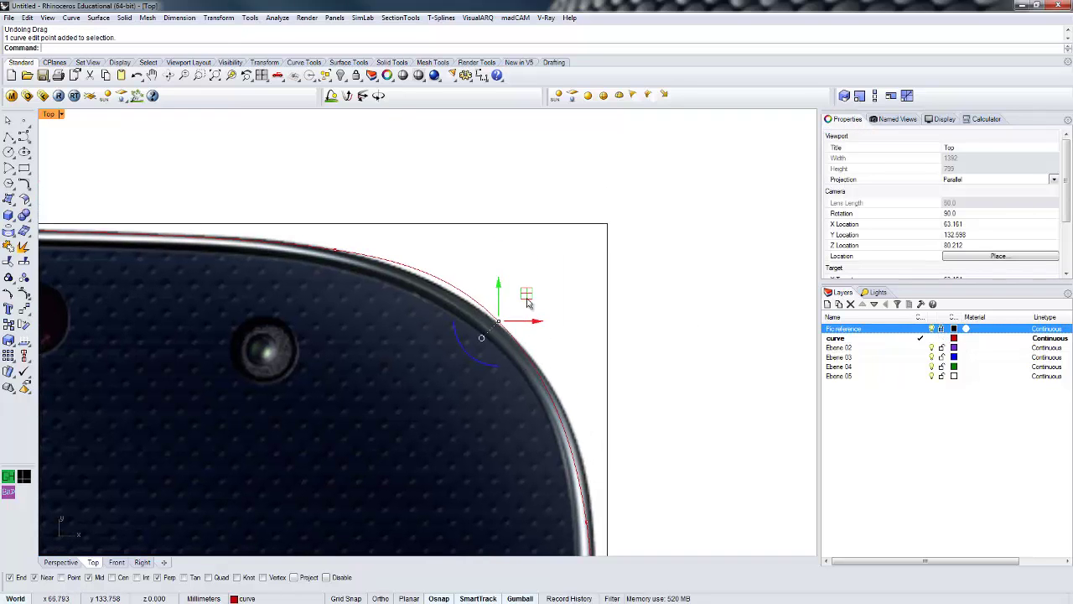
{"action": "left_click_drag", "start_coordinate": [528, 304], "coordinate": [550, 322]}
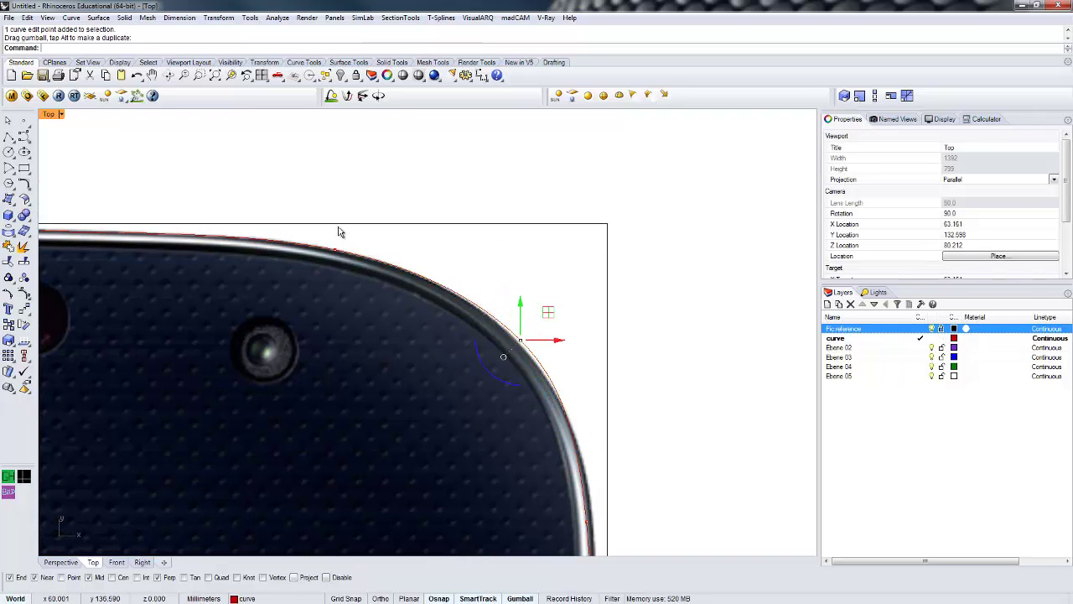
- Fine-tune the edit points at the start of the rounded corner and at its middle to follow the phone's outline
{"action": "left_click_drag", "start_coordinate": [320, 233], "coordinate": [355, 267]}
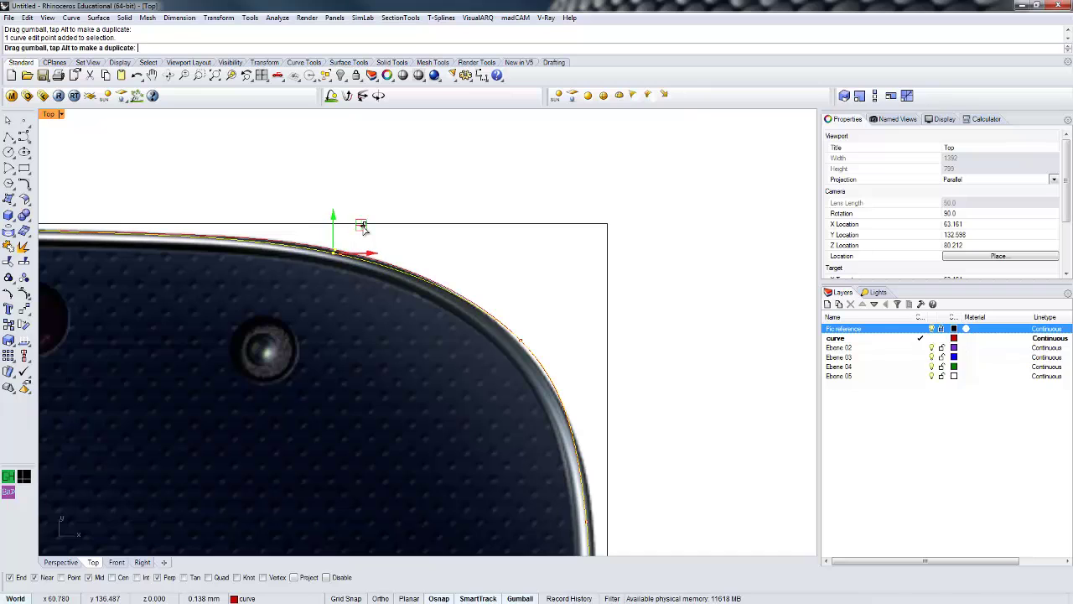
{"action": "left_click_drag", "start_coordinate": [362, 226], "coordinate": [362, 229]}
{"action": "right_click_drag", "start_coordinate": [607, 343], "coordinate": [570, 330]}
{"action": "left_click_drag", "start_coordinate": [470, 306], "coordinate": [511, 306]}
{"action": "left_click_drag", "start_coordinate": [287, 234], "coordinate": [316, 252]}
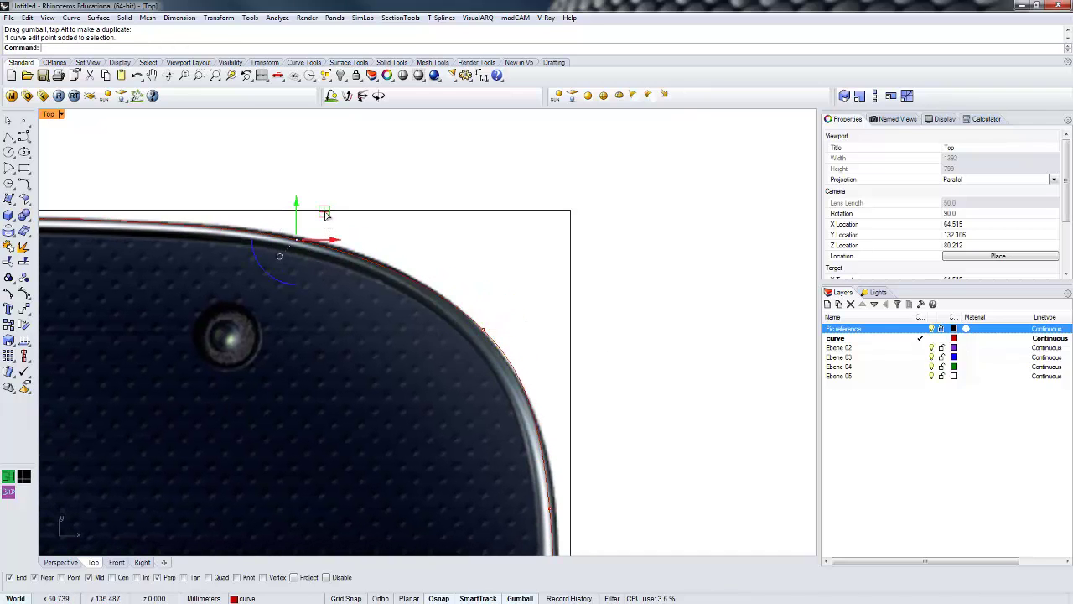
{"action": "left_click_drag", "start_coordinate": [326, 215], "coordinate": [328, 210]}
- Adjust the edit points below the corner and along the phone's right side to match its outer edge
{"action": "scroll", "coordinate": [486, 290], "scroll_direction": "down", "scroll_amount": 3}
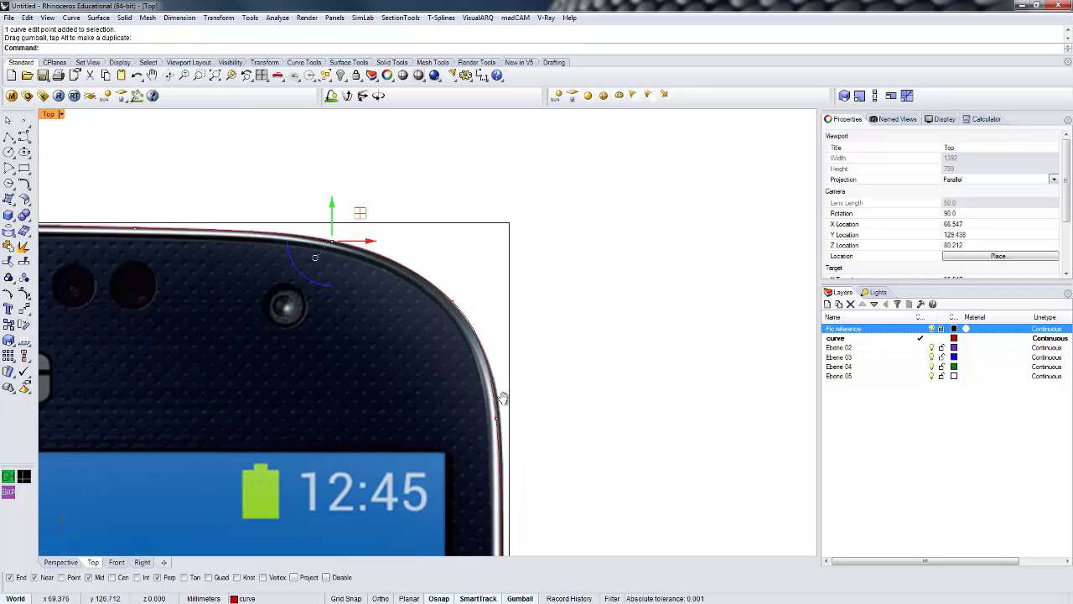
{"action": "scroll", "coordinate": [503, 398], "scroll_direction": "up", "scroll_amount": 3}
{"action": "left_click_drag", "start_coordinate": [492, 403], "coordinate": [493, 405]}
{"action": "left_click_drag", "start_coordinate": [503, 351], "coordinate": [509, 352]}
{"action": "scroll", "coordinate": [560, 457], "scroll_direction": "down", "scroll_amount": 5}
{"action": "scroll", "coordinate": [559, 472], "scroll_direction": "up", "scroll_amount": 8}
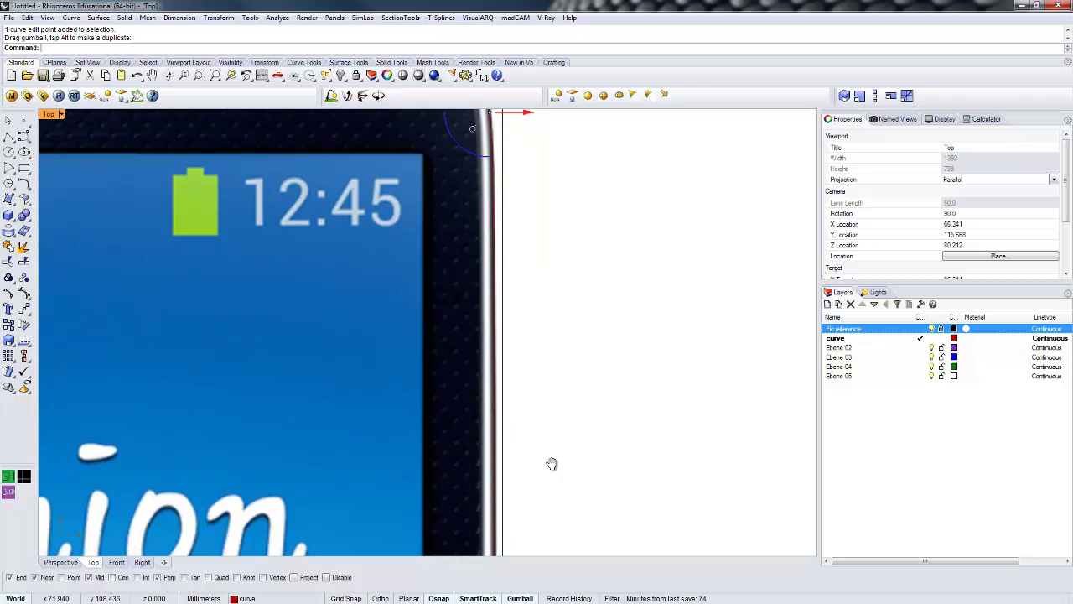
{"action": "left_click", "coordinate": [480, 386]}
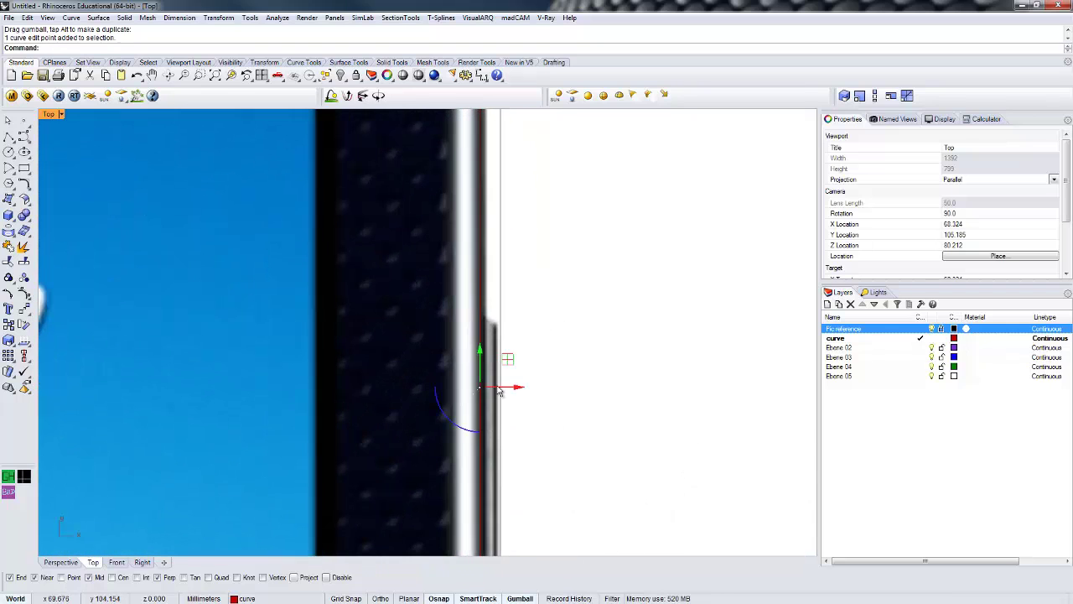
{"action": "scroll", "coordinate": [541, 409], "scroll_direction": "down", "scroll_amount": 10}
- Adjust the edit point at the lower end of the right-side curve horizontally to the phone's outer edge
{"action": "right_click_drag", "start_coordinate": [543, 409], "coordinate": [495, 239]}
{"action": "right_click_drag", "start_coordinate": [541, 398], "coordinate": [527, 327]}
{"action": "scroll", "coordinate": [474, 486], "scroll_direction": "up", "scroll_amount": 9}
{"action": "right_click_drag", "start_coordinate": [490, 528], "coordinate": [474, 347]}
{"action": "scroll", "coordinate": [474, 347], "scroll_direction": "down", "scroll_amount": 2}
{"action": "scroll", "coordinate": [474, 348], "scroll_direction": "down", "scroll_amount": 2}
{"action": "scroll", "coordinate": [469, 330], "scroll_direction": "up", "scroll_amount": 5}
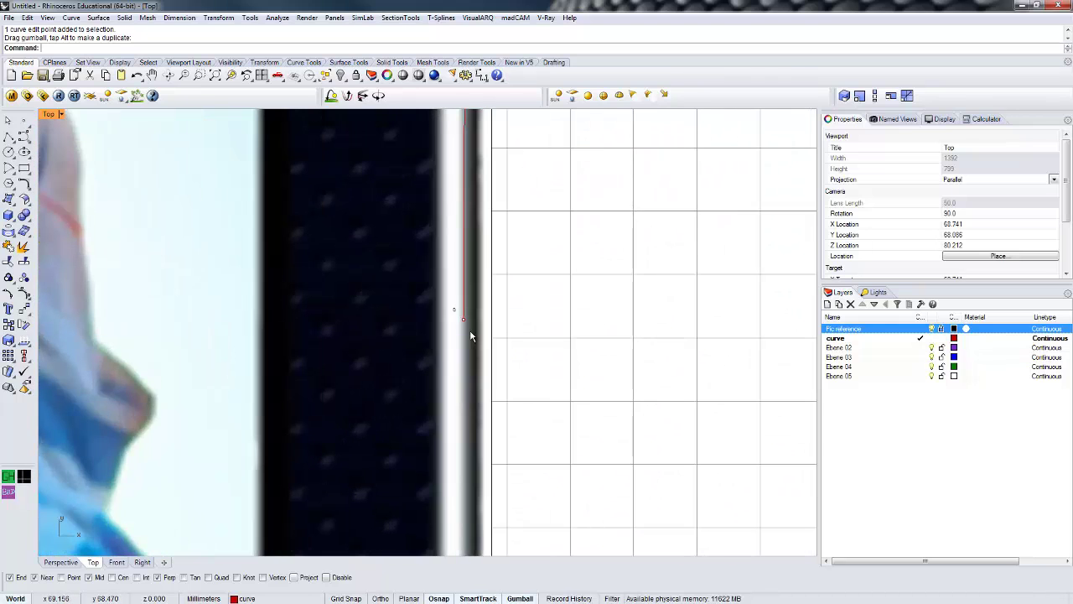
{"action": "left_click", "coordinate": [463, 319]}
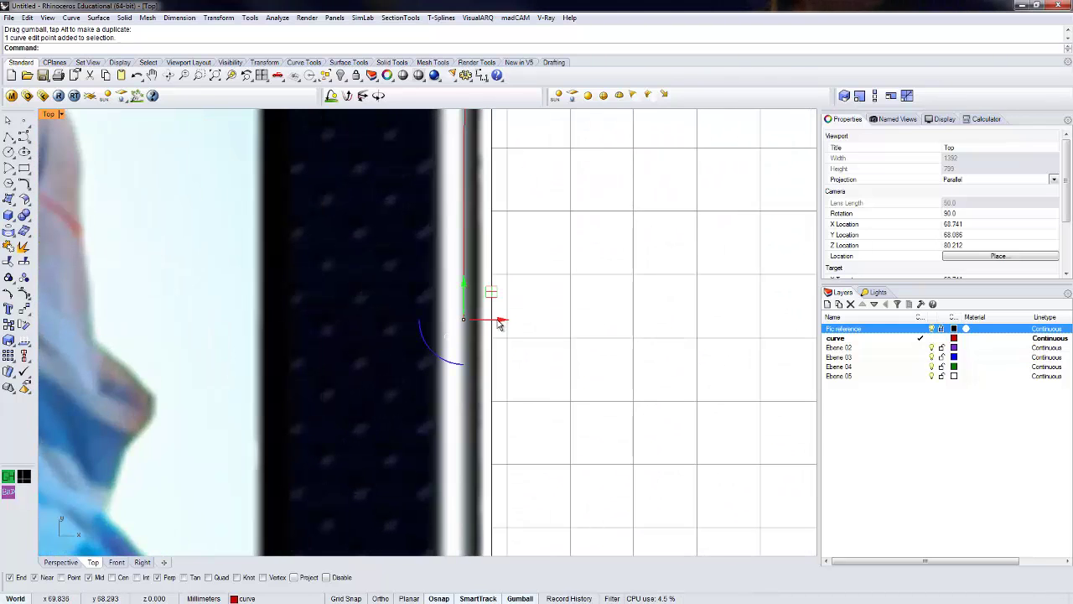
{"action": "left_click", "coordinate": [499, 325]}
{"action": "scroll", "coordinate": [499, 325], "scroll_direction": "down", "scroll_amount": 5}
{"action": "right_click_drag", "start_coordinate": [478, 418], "coordinate": [487, 447]}
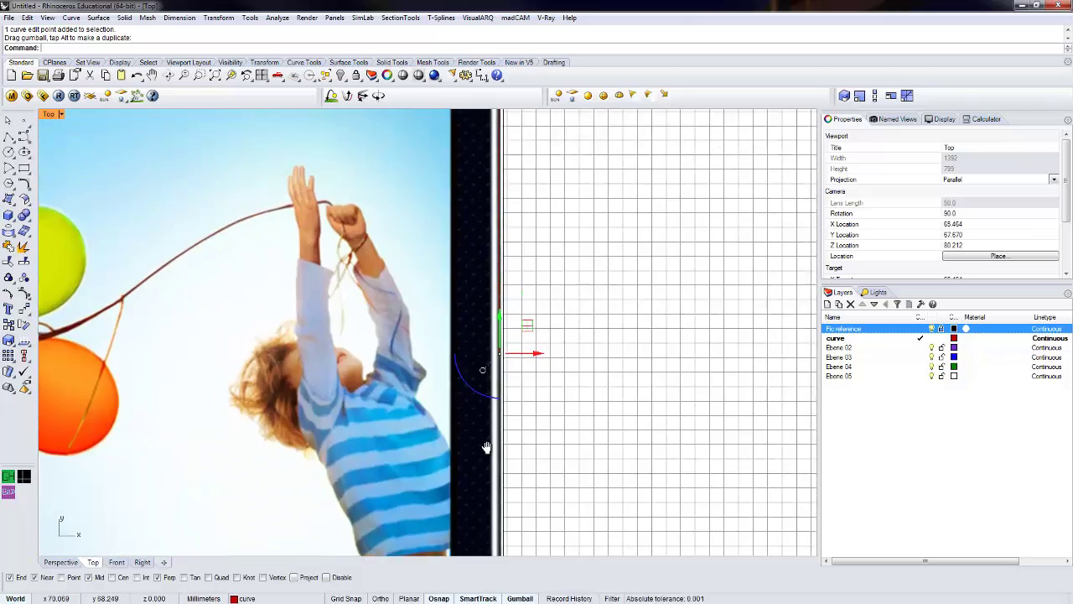
- Turn off the edit points of the upper-right outline curve and review its fit around the rounded corner
{"action": "scroll", "coordinate": [488, 444], "scroll_direction": "down", "scroll_amount": 6}
{"action": "right_click_drag", "start_coordinate": [509, 322], "coordinate": [467, 439]}
{"action": "key", "text": "Escape"}
{"action": "key", "text": "Escape"}
{"action": "scroll", "coordinate": [498, 280], "scroll_direction": "down", "scroll_amount": 2}
{"action": "right_click_drag", "start_coordinate": [498, 280], "coordinate": [510, 433]}
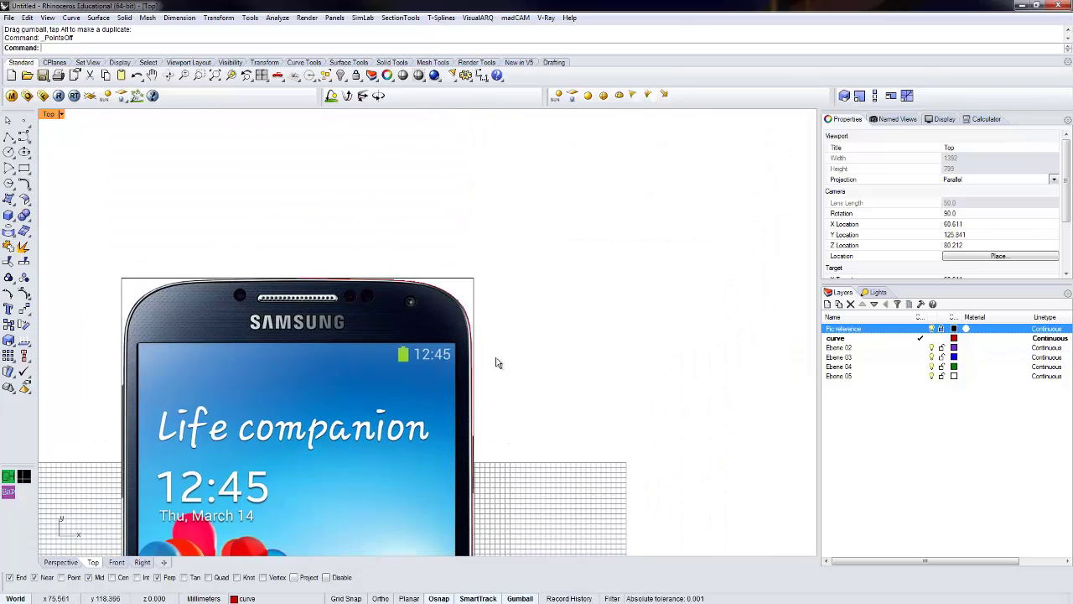
{"action": "scroll", "coordinate": [470, 327], "scroll_direction": "up", "scroll_amount": 6}
{"action": "scroll", "coordinate": [492, 305], "scroll_direction": "down", "scroll_amount": 5}
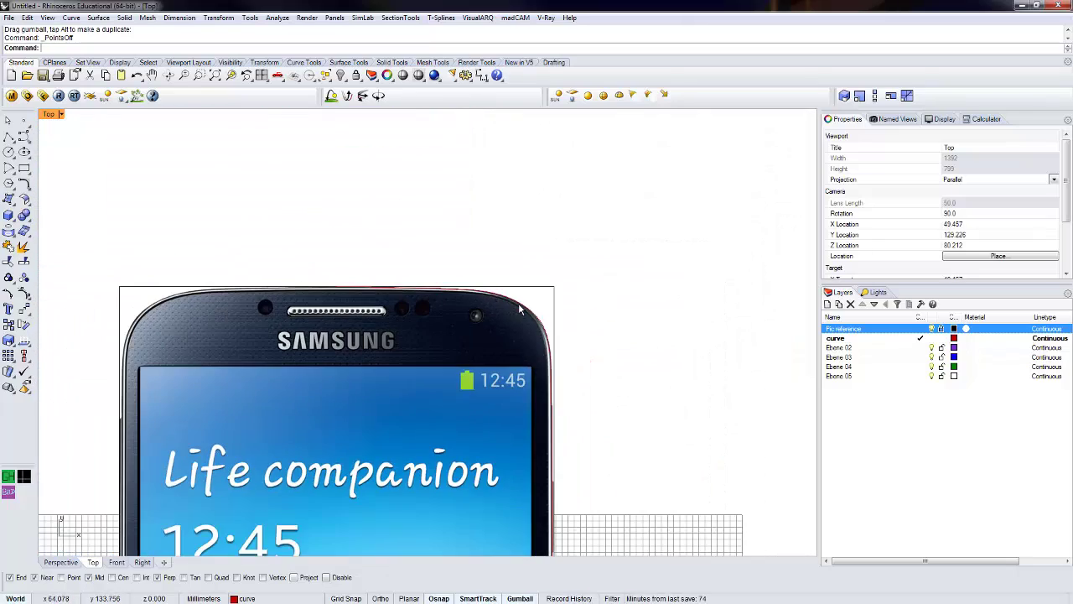
- Mirror a copy of the upper-right outline curve across the phone's vertical centre line
{"action": "left_click", "coordinate": [523, 311]}
{"action": "right_click_drag", "start_coordinate": [462, 379], "coordinate": [459, 329]}
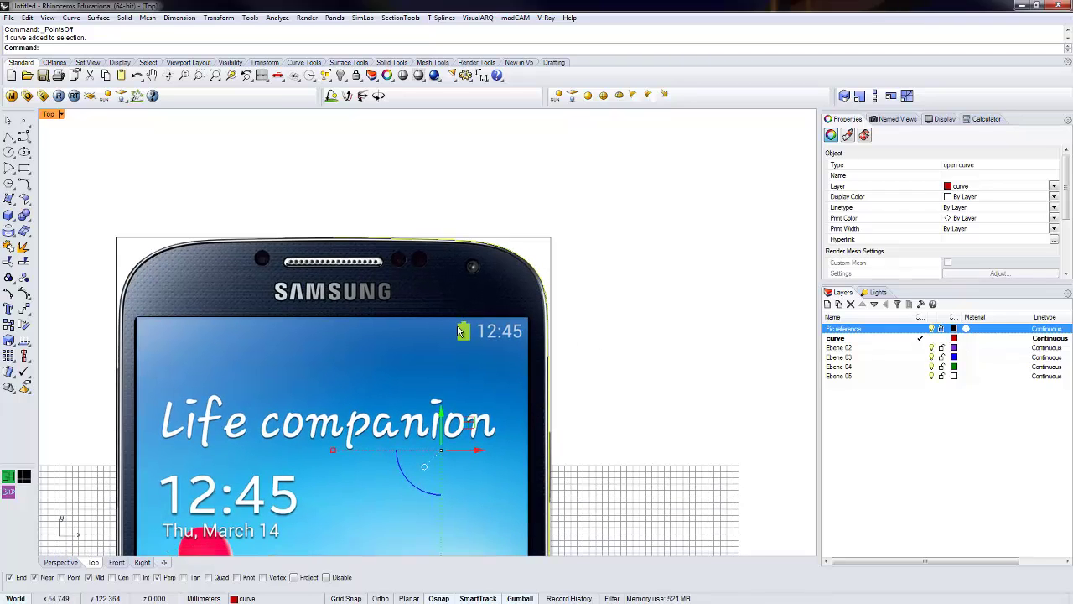
{"action": "type", "text": "rror"}
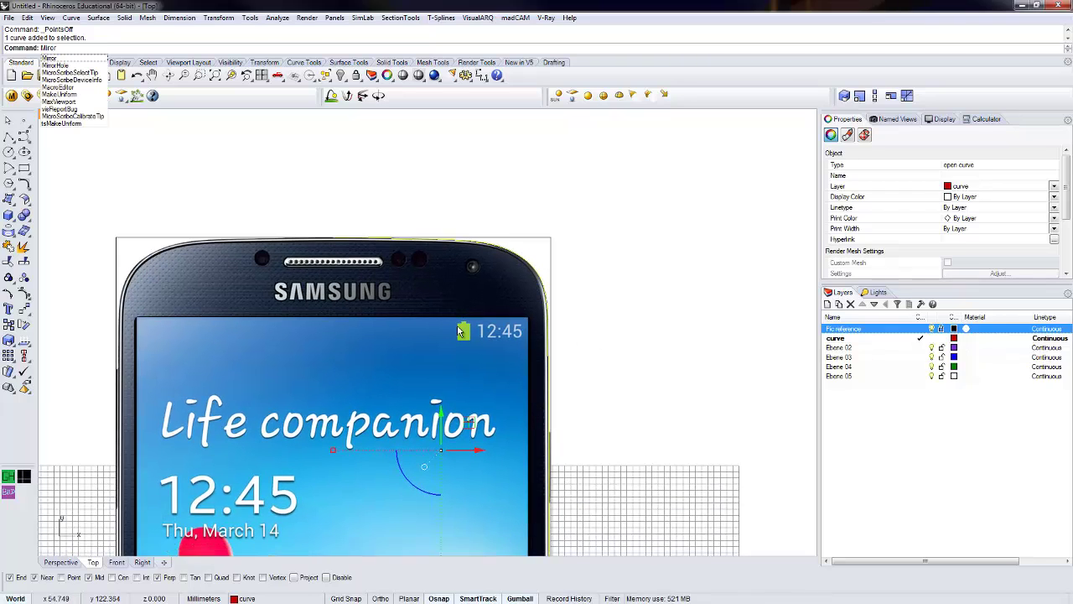
{"action": "key", "text": "Return"}
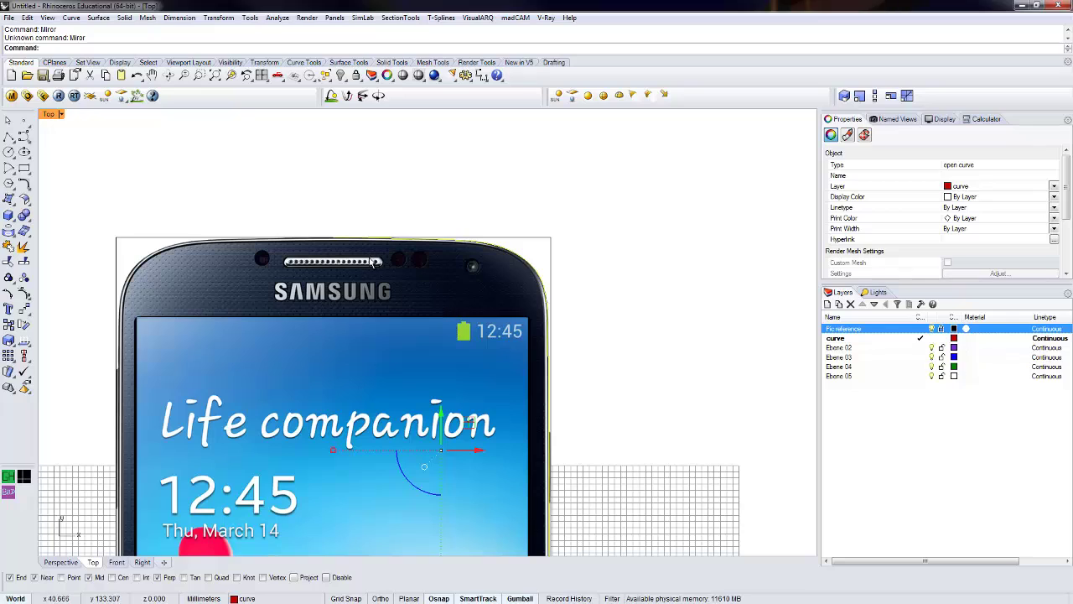
{"action": "left_click", "coordinate": [25, 309]}
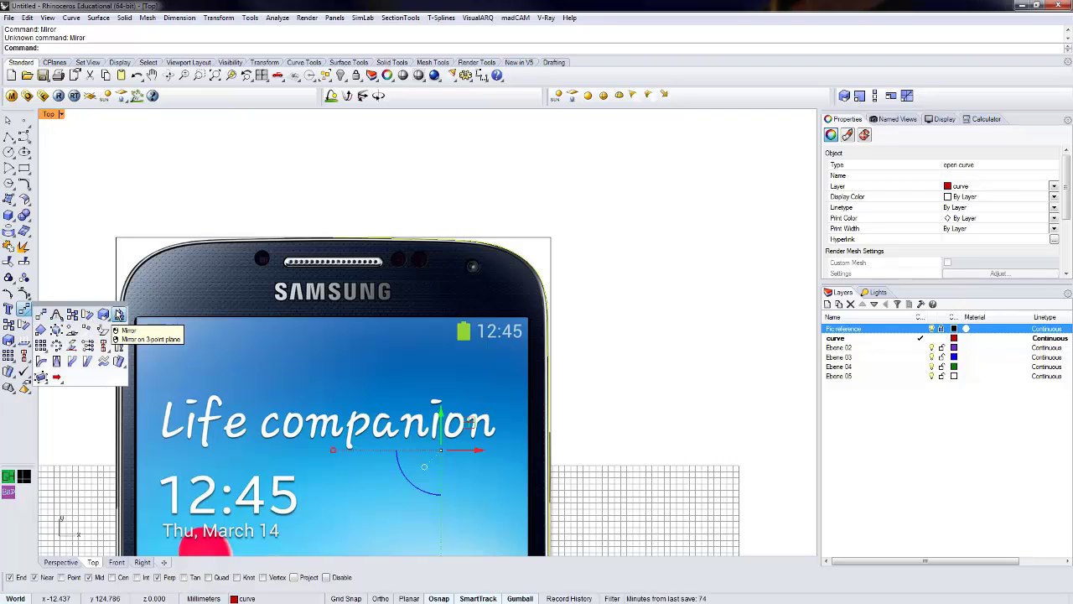
{"action": "left_click", "coordinate": [118, 314]}
{"action": "left_click", "coordinate": [333, 238]}
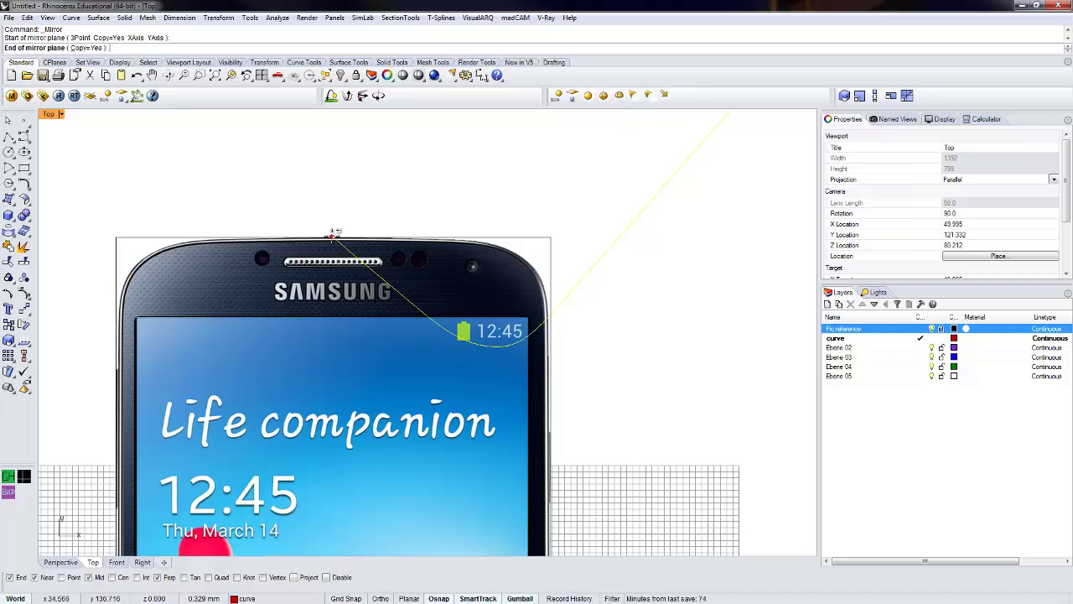
{"action": "left_click", "coordinate": [331, 186]}
- Mirror a copy of the upper-left outline curve downward across a horizontal line through its lower end point
{"action": "scroll", "coordinate": [213, 222], "scroll_direction": "up", "scroll_amount": 5}
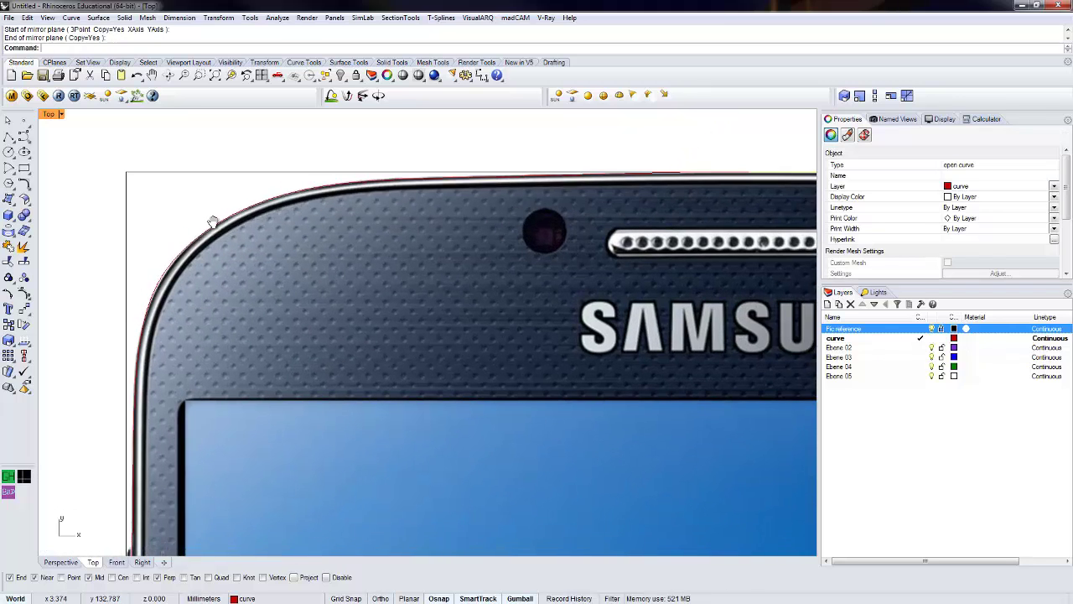
{"action": "right_click_drag", "start_coordinate": [213, 222], "coordinate": [258, 190]}
{"action": "scroll", "coordinate": [233, 239], "scroll_direction": "down", "scroll_amount": 4}
{"action": "right_click_drag", "start_coordinate": [241, 468], "coordinate": [244, 307]}
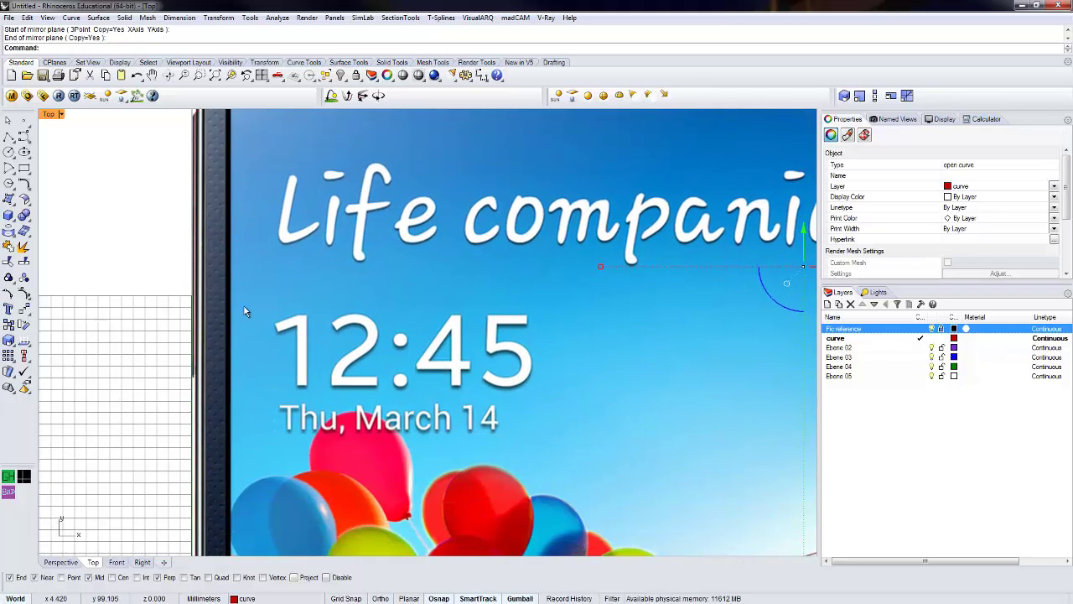
{"action": "scroll", "coordinate": [244, 306], "scroll_direction": "down", "scroll_amount": 3}
{"action": "right_click_drag", "start_coordinate": [249, 375], "coordinate": [229, 294]}
{"action": "left_click", "coordinate": [190, 461]}
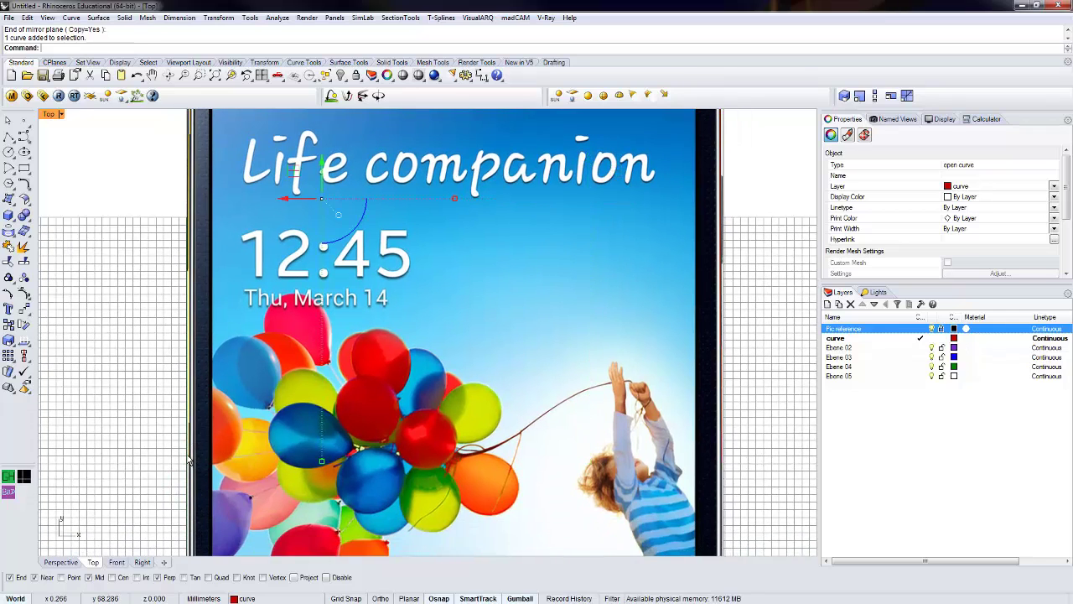
{"action": "scroll", "coordinate": [191, 459], "scroll_direction": "down", "scroll_amount": 5}
{"action": "key", "text": "Return"}
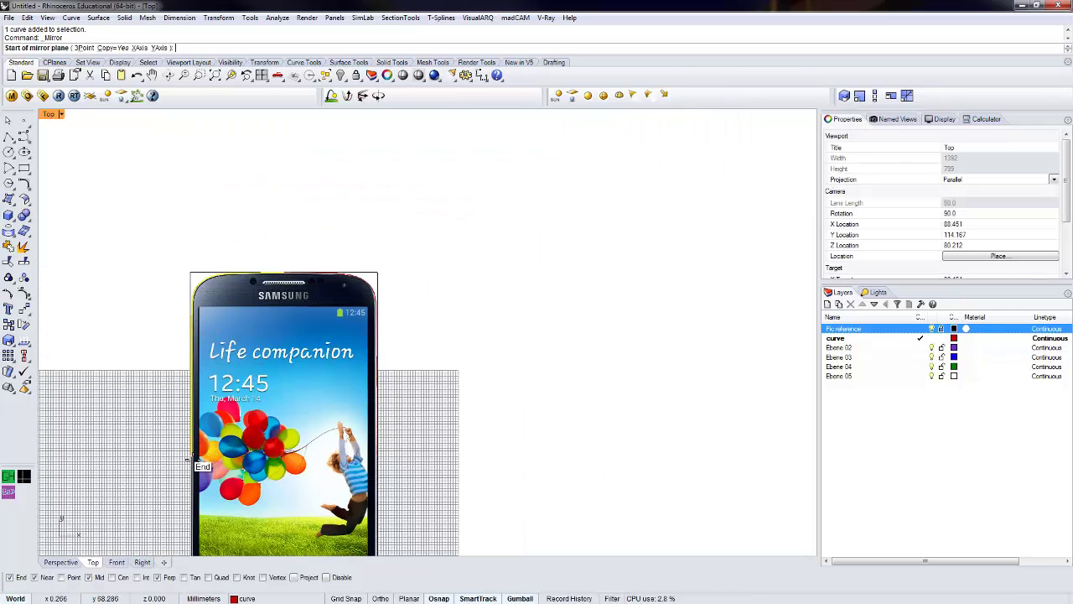
{"action": "left_click", "coordinate": [190, 459]}
{"action": "left_click", "coordinate": [118, 462], "text": "shift"}
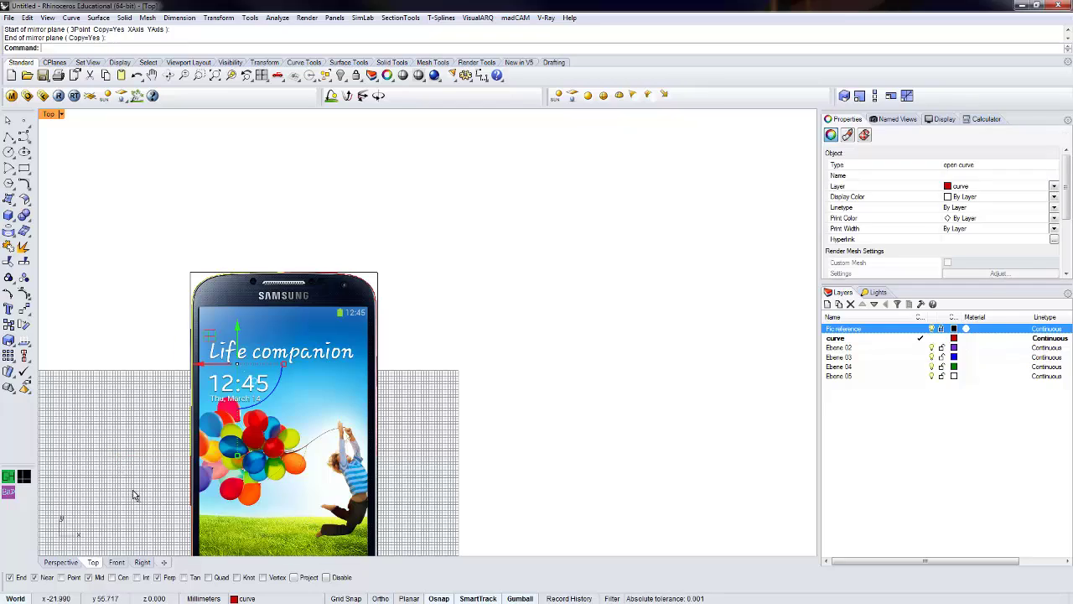
- Select the mirrored lower-left outline curve and turn on its edit points
{"action": "scroll", "coordinate": [141, 515], "scroll_direction": "down", "scroll_amount": 4}
{"action": "right_click_drag", "start_coordinate": [150, 547], "coordinate": [179, 387]}
{"action": "left_click", "coordinate": [180, 394]}
{"action": "scroll", "coordinate": [210, 414], "scroll_direction": "up", "scroll_amount": 4}
{"action": "scroll", "coordinate": [210, 414], "scroll_direction": "up", "scroll_amount": 3}
{"action": "left_click", "coordinate": [210, 457]}
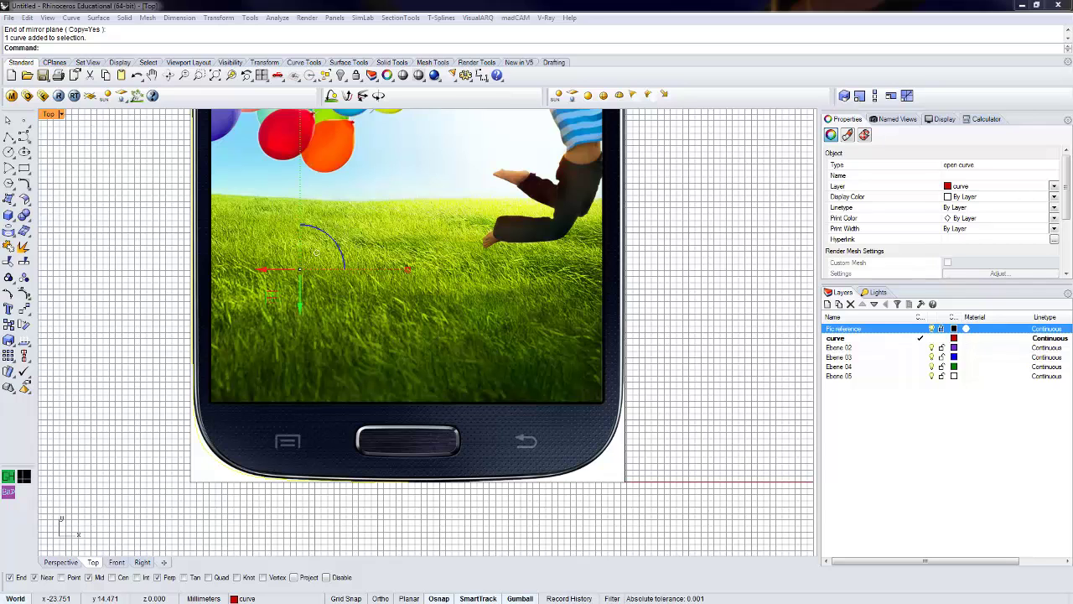
{"action": "left_click", "coordinate": [8, 293]}
- Move the edit points at the middle and upper end of the lower-left corner inward to the phone's outline
{"action": "right_click_drag", "start_coordinate": [233, 503], "coordinate": [247, 507]}
{"action": "scroll", "coordinate": [239, 467], "scroll_direction": "up", "scroll_amount": 6}
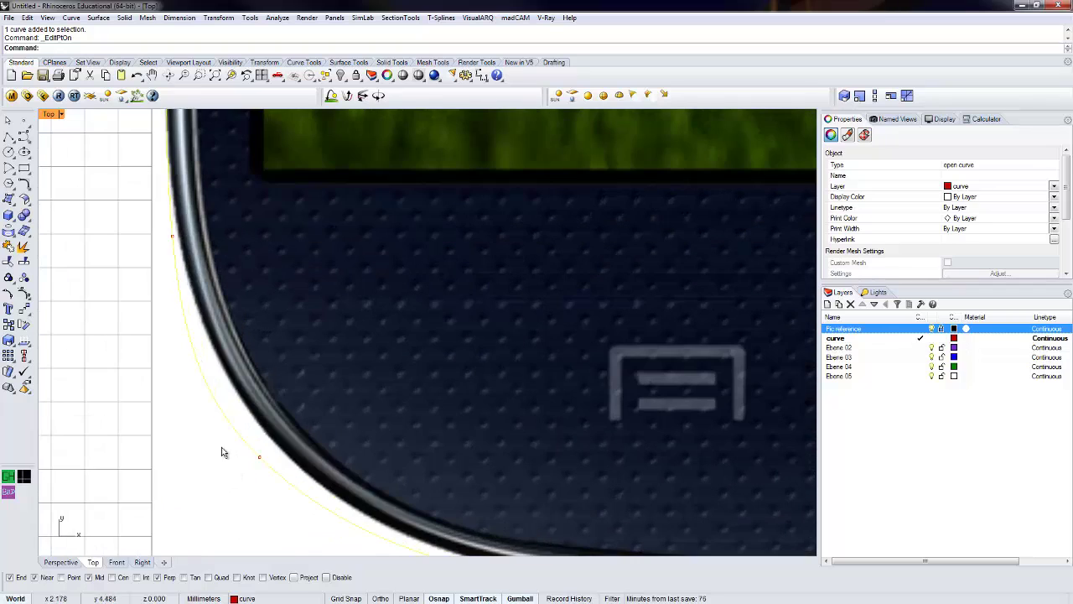
{"action": "left_click", "coordinate": [222, 449]}
{"action": "left_click_drag", "start_coordinate": [247, 445], "coordinate": [284, 480]}
{"action": "right_click_drag", "start_coordinate": [283, 444], "coordinate": [295, 465]}
{"action": "left_click_drag", "start_coordinate": [298, 451], "coordinate": [321, 446]}
{"action": "key", "text": "Escape"}
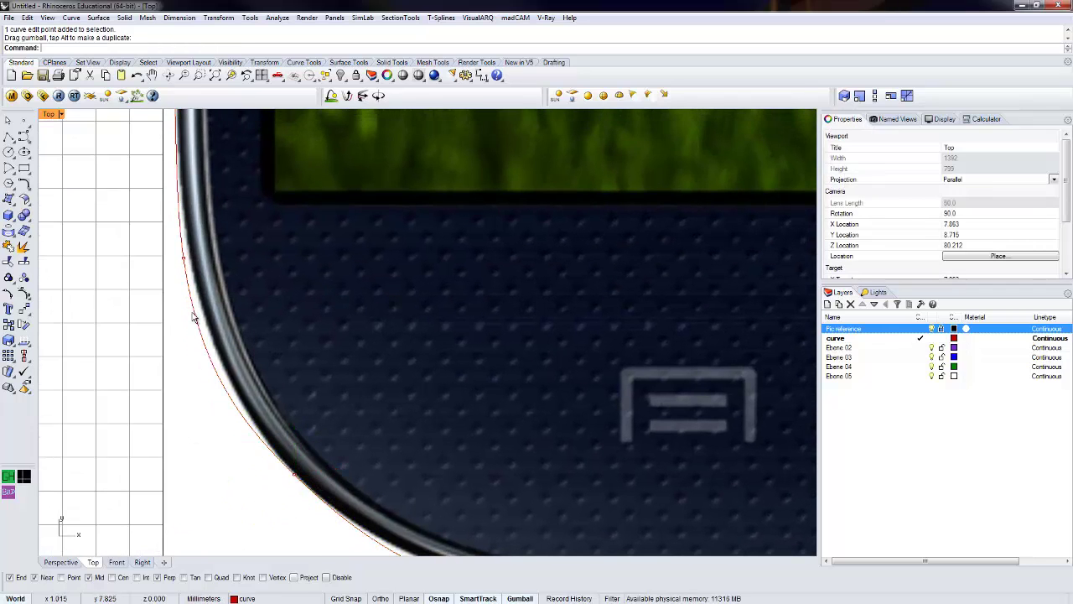
{"action": "left_click_drag", "start_coordinate": [199, 295], "coordinate": [198, 292]}
{"action": "left_click_drag", "start_coordinate": [206, 233], "coordinate": [215, 228]}
- Examine how closely the curve follows the phone's left edge, from the middle of the phone down to the lower corner
{"action": "right_click_drag", "start_coordinate": [227, 128], "coordinate": [284, 428]}
{"action": "scroll", "coordinate": [282, 457], "scroll_direction": "down", "scroll_amount": 11}
{"action": "scroll", "coordinate": [287, 179], "scroll_direction": "up", "scroll_amount": 12}
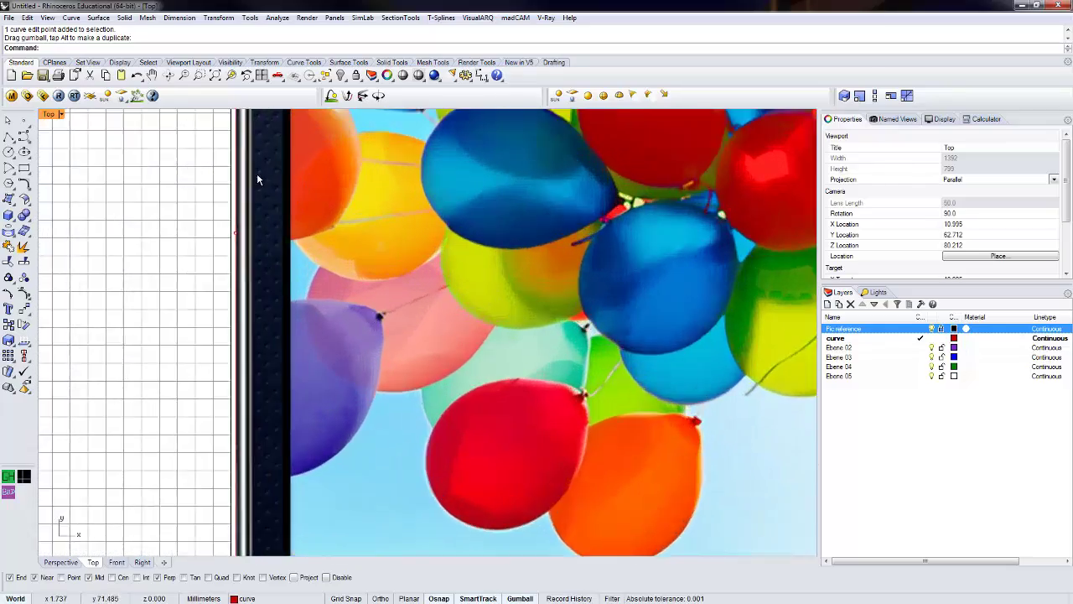
{"action": "scroll", "coordinate": [258, 176], "scroll_direction": "up", "scroll_amount": 4}
{"action": "right_click_drag", "start_coordinate": [257, 176], "coordinate": [257, 222]}
{"action": "scroll", "coordinate": [262, 435], "scroll_direction": "down", "scroll_amount": 8}
{"action": "right_click_drag", "start_coordinate": [265, 501], "coordinate": [253, 352]}
{"action": "right_click_drag", "start_coordinate": [257, 476], "coordinate": [252, 336]}
{"action": "right_click_drag", "start_coordinate": [268, 422], "coordinate": [274, 327]}
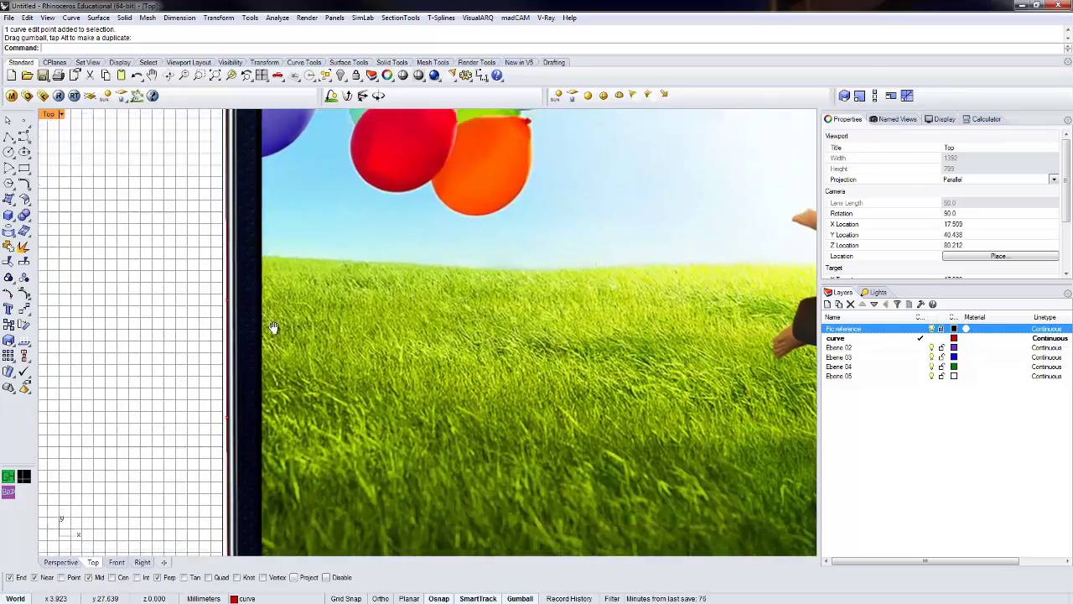
{"action": "right_click_drag", "start_coordinate": [267, 470], "coordinate": [261, 321]}
- Fine-tune the edit points at both ends of the lower-left rounded corner to follow the phone's outline
{"action": "scroll", "coordinate": [226, 382], "scroll_direction": "up", "scroll_amount": 3}
{"action": "left_click_drag", "start_coordinate": [257, 384], "coordinate": [258, 382]}
{"action": "right_click_drag", "start_coordinate": [276, 533], "coordinate": [247, 401]}
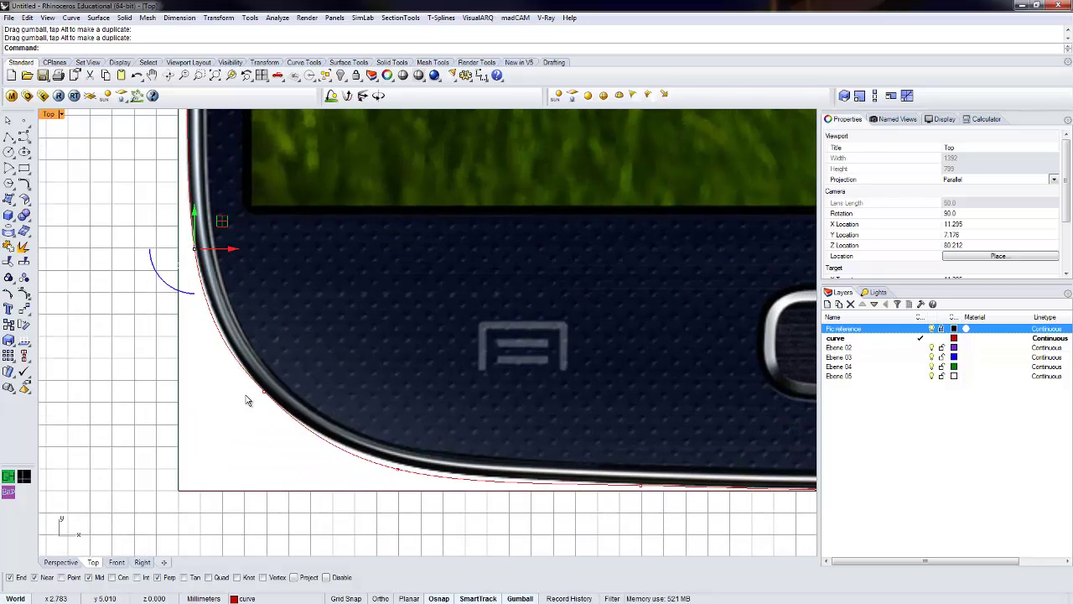
{"action": "left_click", "coordinate": [397, 467]}
{"action": "left_click_drag", "start_coordinate": [407, 437], "coordinate": [405, 433]}
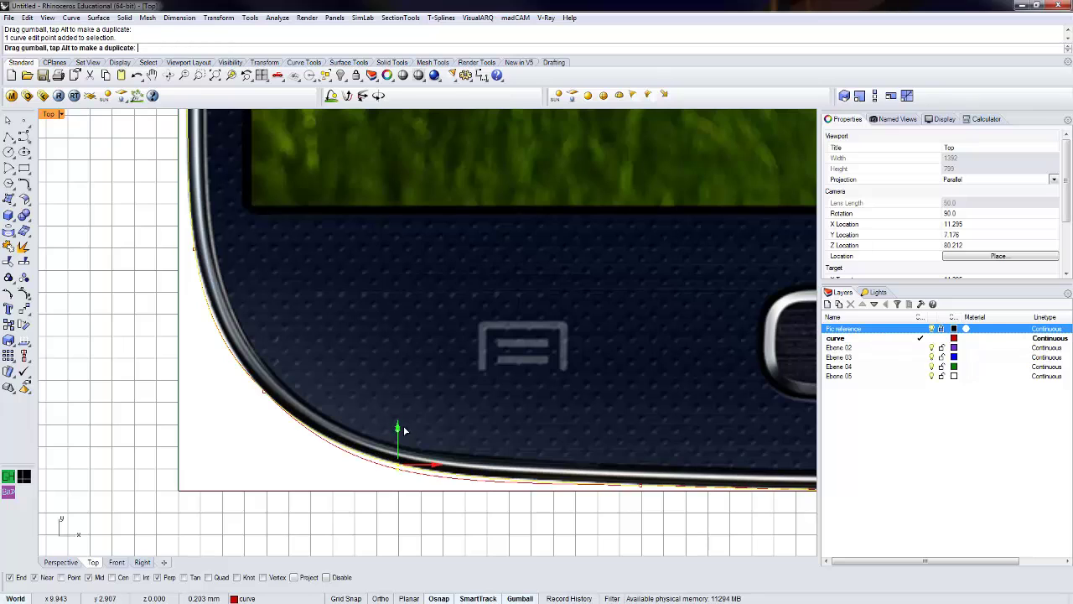
{"action": "left_click_drag", "start_coordinate": [252, 387], "coordinate": [270, 414]}
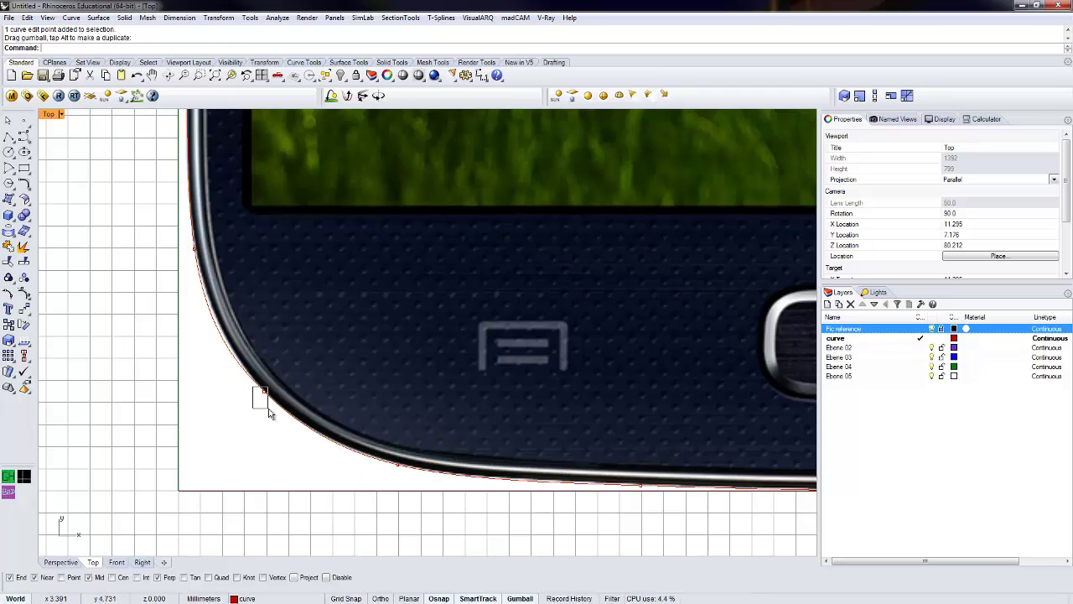
{"action": "left_click_drag", "start_coordinate": [209, 273], "coordinate": [209, 273]}
{"action": "mouse_move", "coordinate": [225, 223]}
{"action": "left_mouse_down"}
{"action": "mouse_move", "coordinate": [226, 240]}
{"action": "mouse_move", "coordinate": [220, 203]}
{"action": "left_mouse_up"}
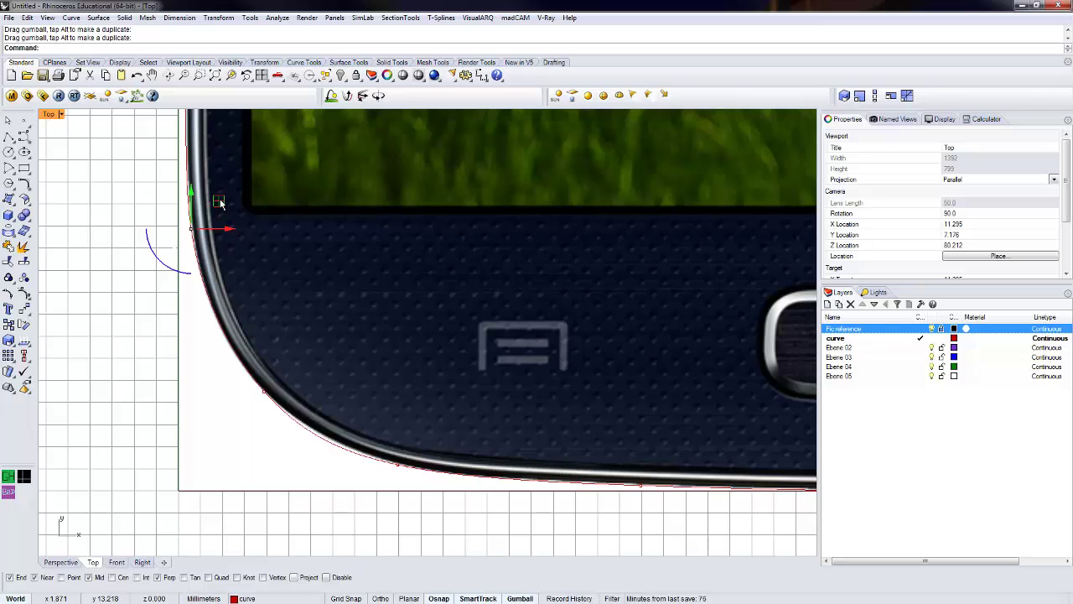
- Adjust the edit points where the lower-left corner ends and along the bottom edge to match the phone's outline
{"action": "left_click", "coordinate": [400, 467]}
{"action": "left_click_drag", "start_coordinate": [431, 441], "coordinate": [442, 438]}
{"action": "right_click_drag", "start_coordinate": [312, 471], "coordinate": [208, 460]}
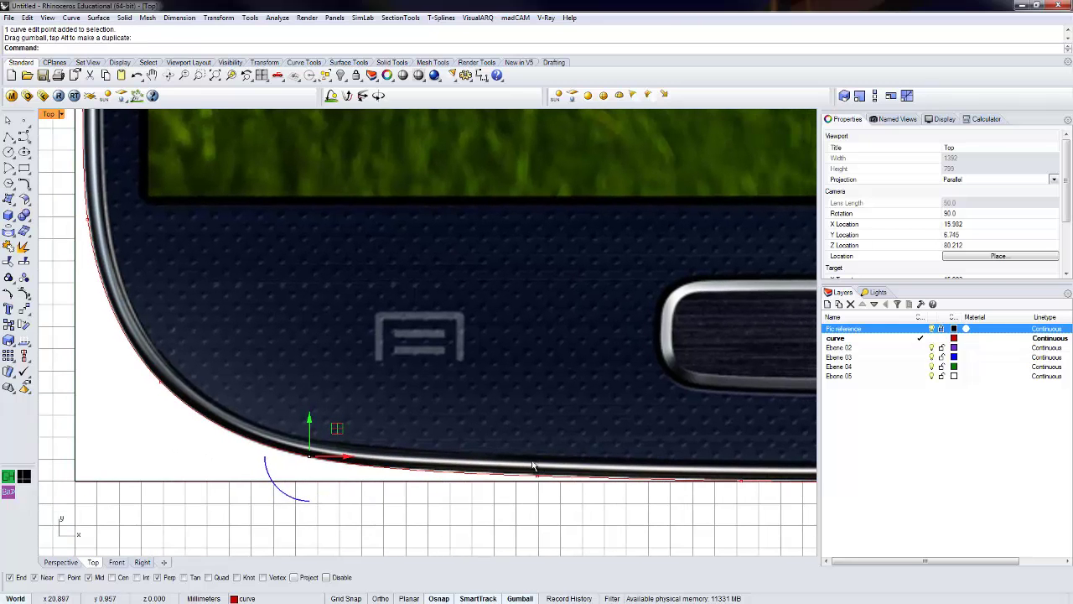
{"action": "left_click", "coordinate": [537, 475]}
{"action": "left_click_drag", "start_coordinate": [538, 442], "coordinate": [539, 440]}
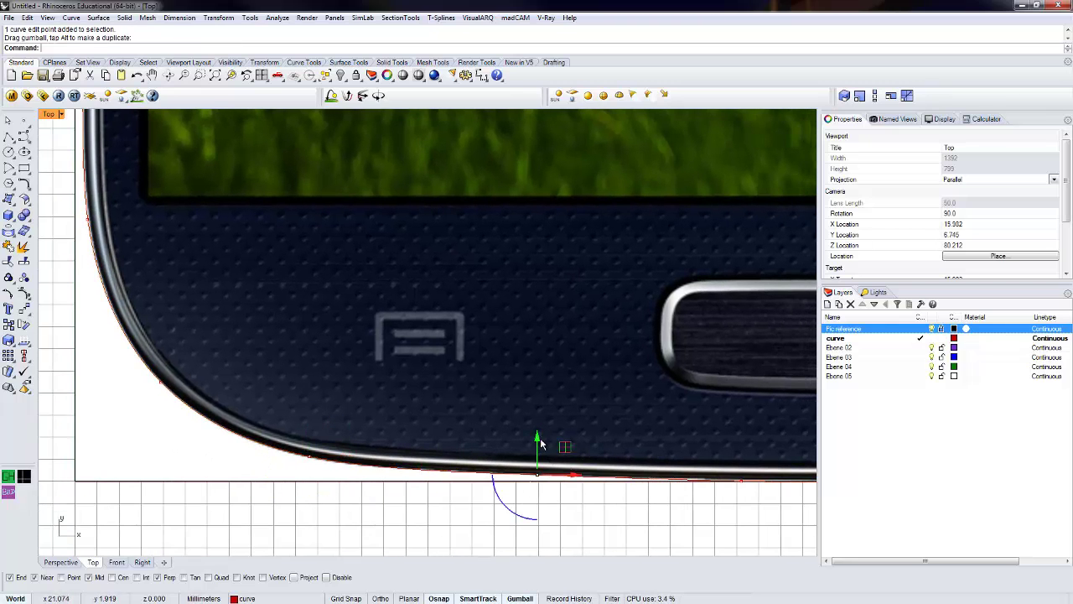
{"action": "right_click_drag", "start_coordinate": [557, 484], "coordinate": [467, 486]}
{"action": "scroll", "coordinate": [466, 486], "scroll_direction": "down", "scroll_amount": 4}
{"action": "scroll", "coordinate": [480, 503], "scroll_direction": "up", "scroll_amount": 2}
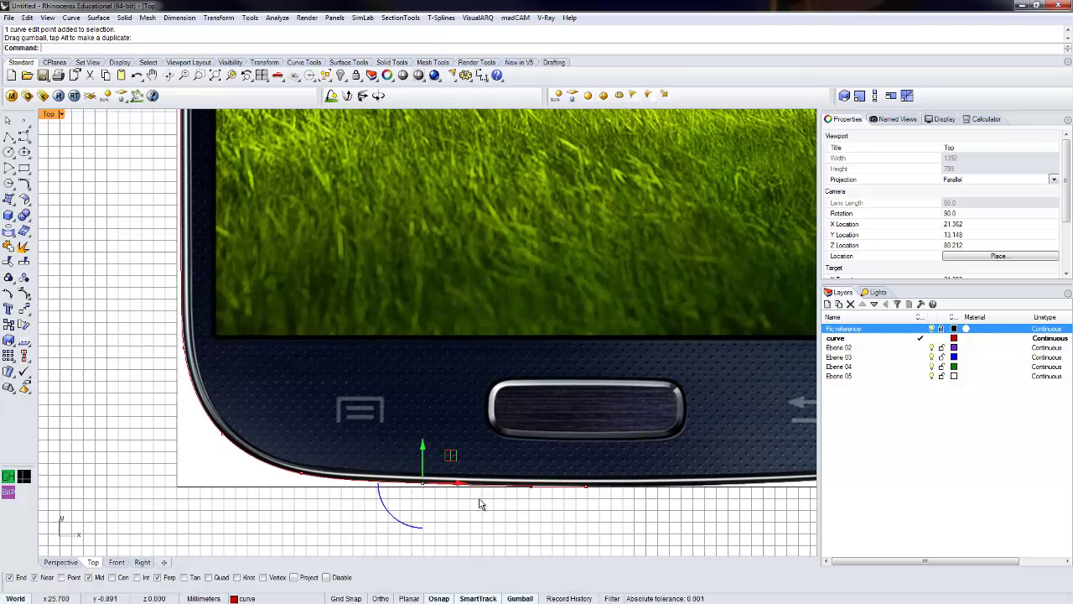
- Turn off the edit points of the lower-left outline curve
{"action": "left_click", "coordinate": [26, 279]}
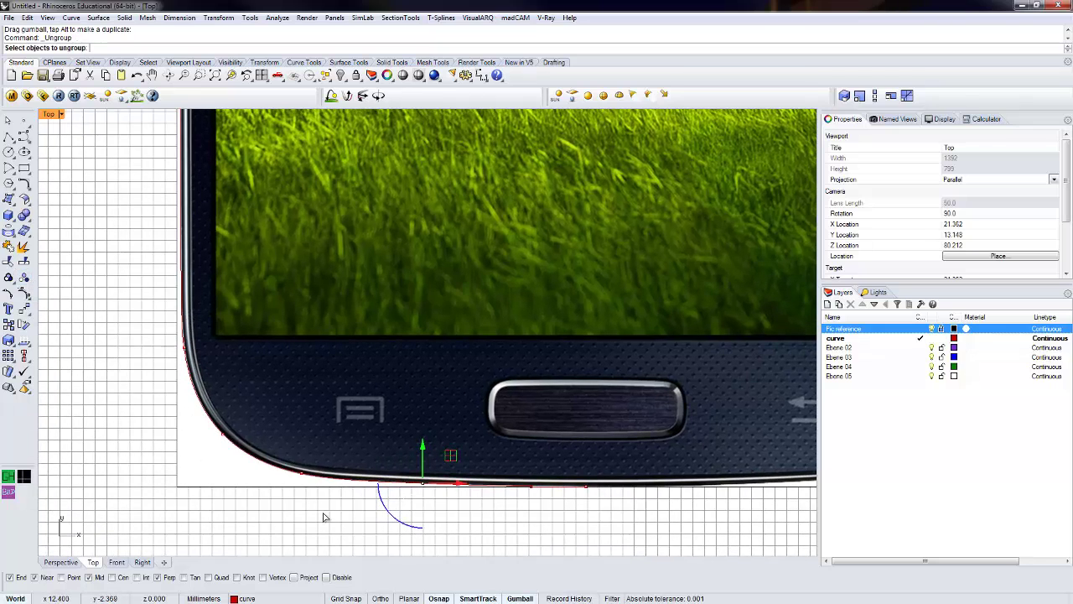
{"action": "left_click", "coordinate": [24, 294]}
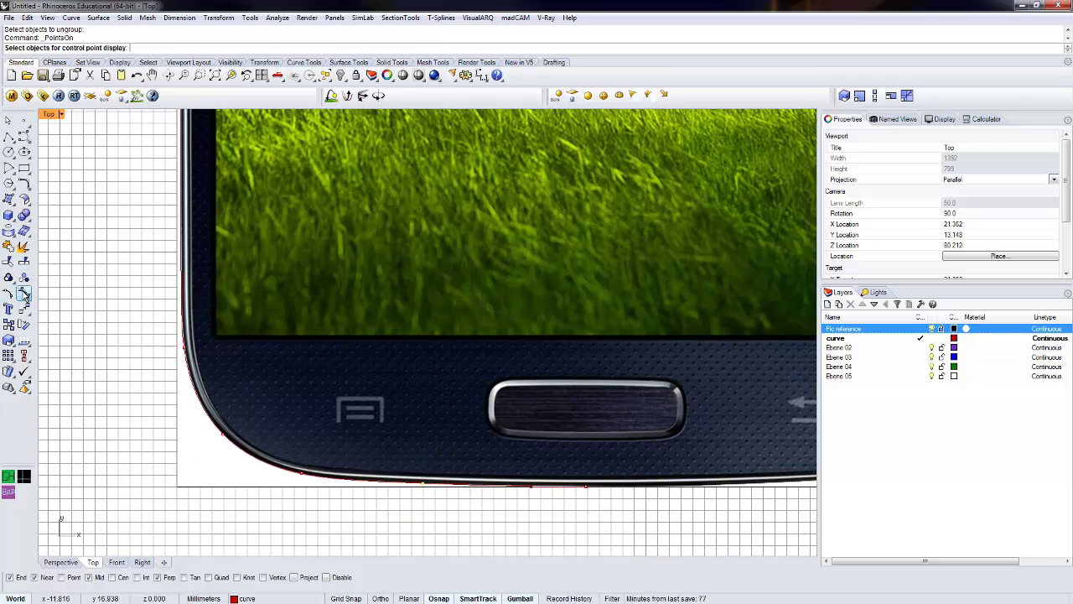
{"action": "right_click", "coordinate": [9, 295]}
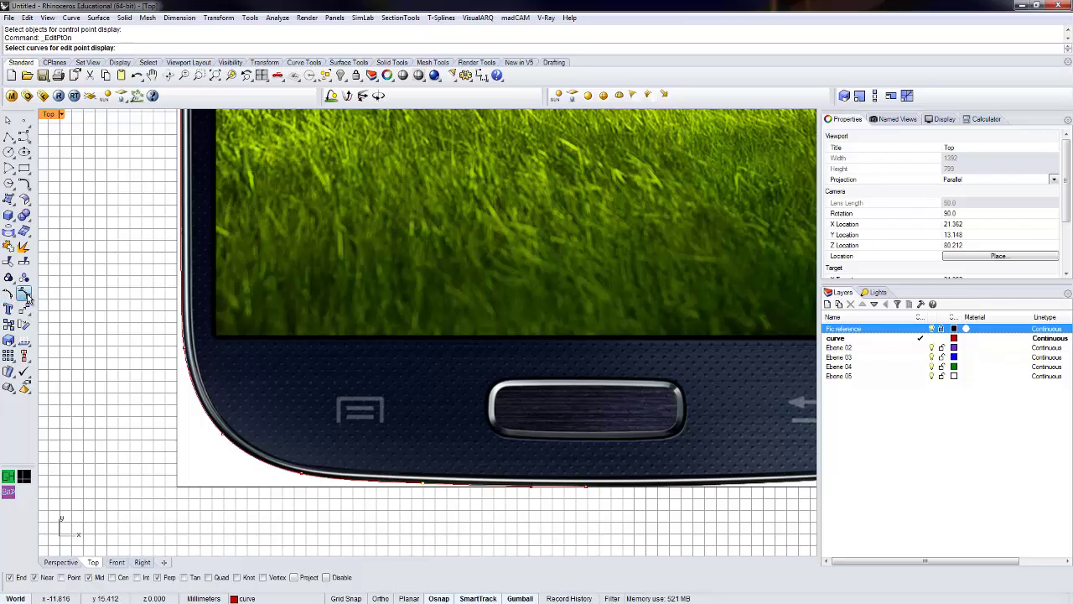
{"action": "right_click", "coordinate": [8, 294]}
- Mirror a copy of the lower-left outline curve across the phone's vertical centre line to complete the lower-right side, and clear the selection
{"action": "left_click", "coordinate": [379, 485]}
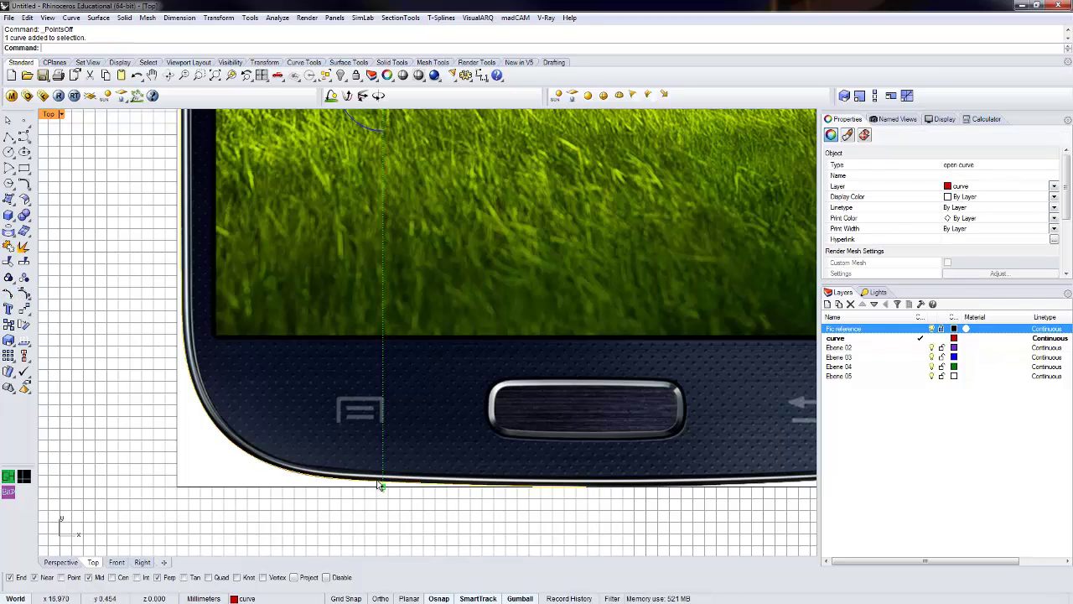
{"action": "scroll", "coordinate": [477, 511], "scroll_direction": "down", "scroll_amount": 4}
{"action": "middle_click", "coordinate": [461, 499]}
{"action": "left_click", "coordinate": [495, 342]}
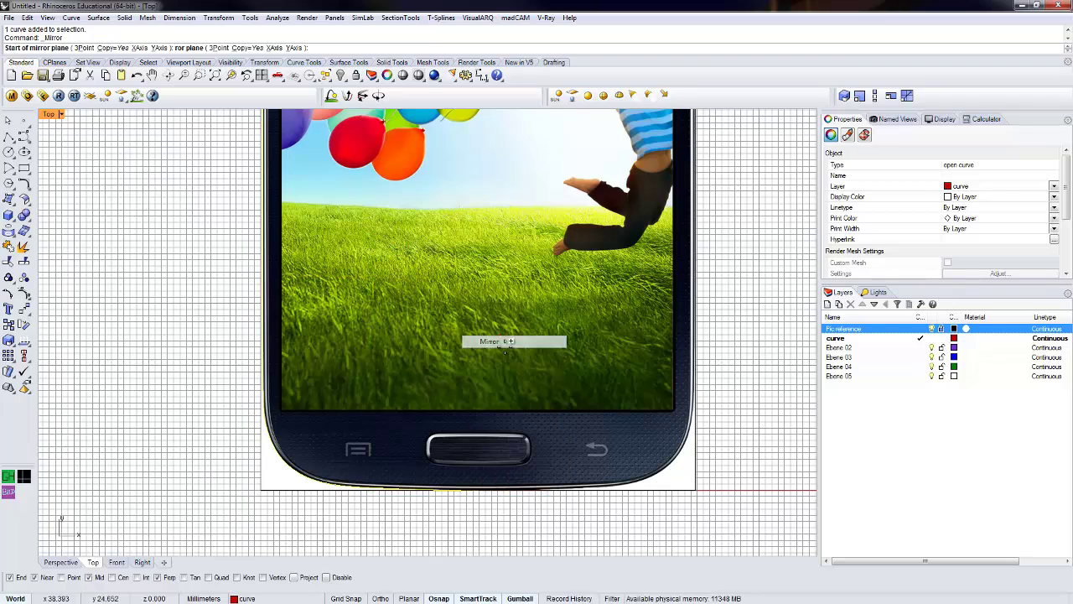
{"action": "left_click", "coordinate": [479, 491]}
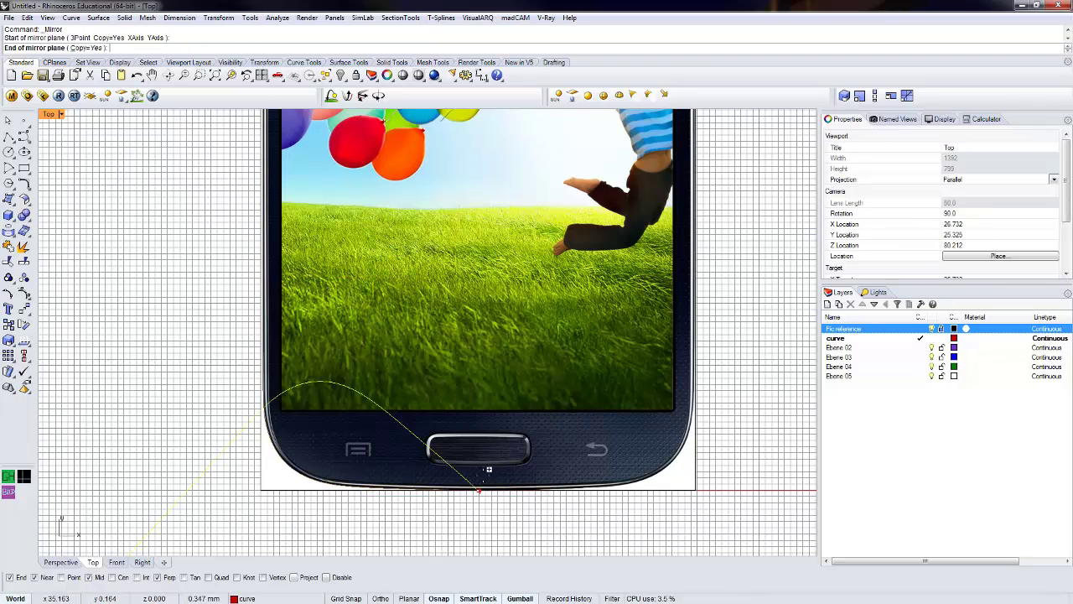
{"action": "left_click", "coordinate": [488, 400]}
{"action": "middle_click", "coordinate": [727, 406]}
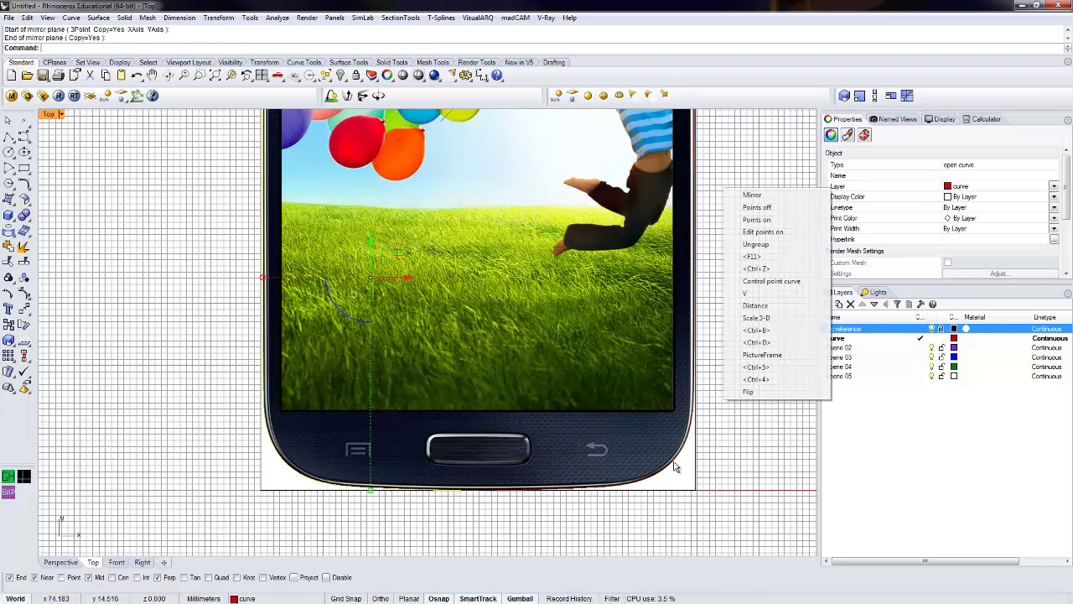
{"action": "scroll", "coordinate": [690, 457], "scroll_direction": "down", "scroll_amount": 4}
{"action": "scroll", "coordinate": [641, 503], "scroll_direction": "down", "scroll_amount": 5}
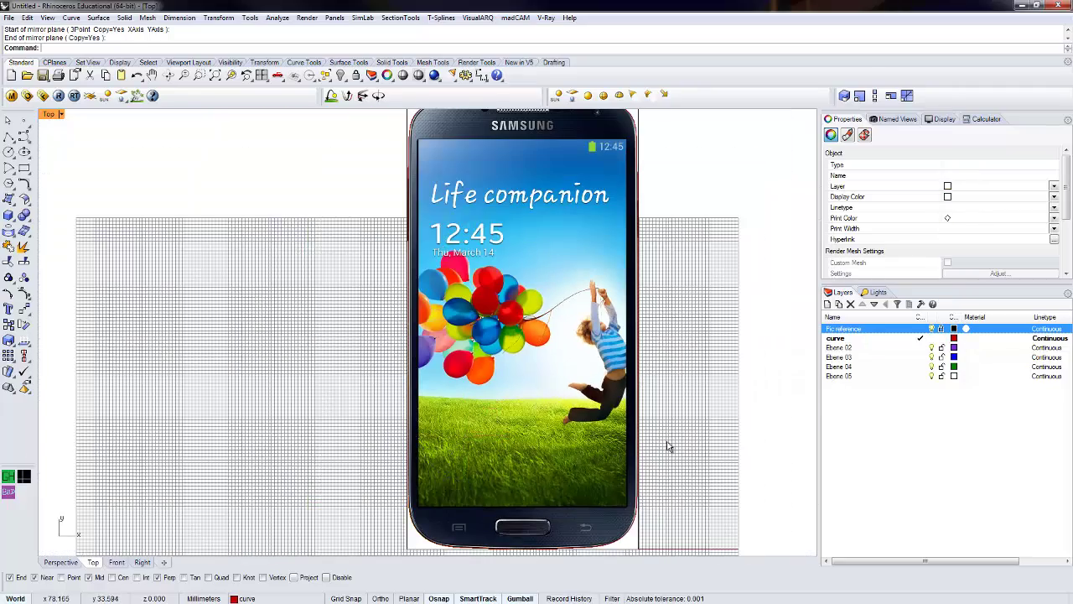
- Select the four outline curve segments around the phone picture and join them into one closed curve
{"action": "key", "text": "Escape"}
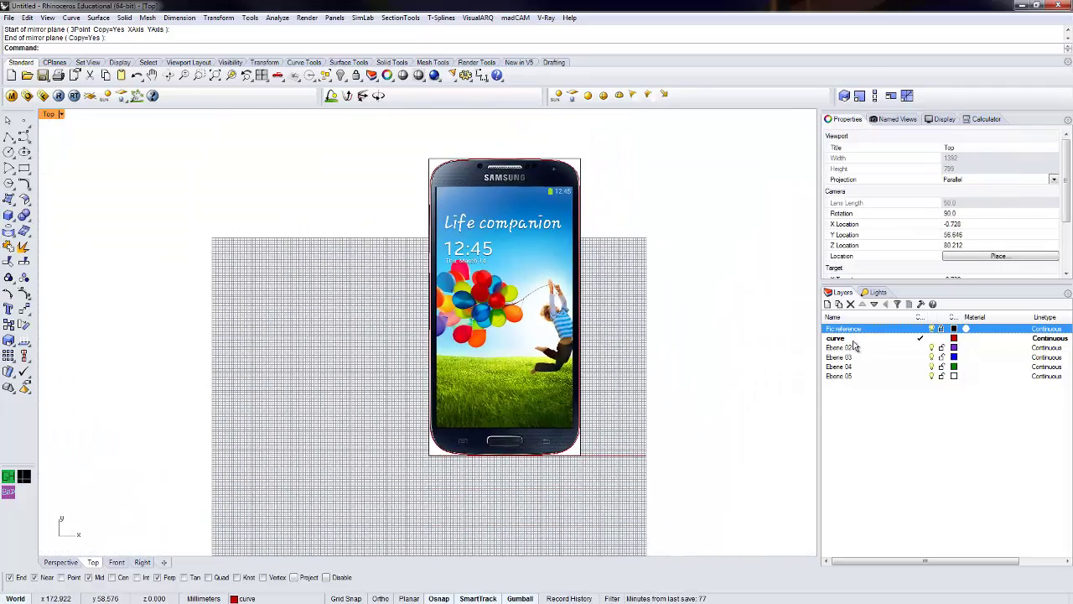
{"action": "left_click_drag", "start_coordinate": [404, 133], "coordinate": [641, 493]}
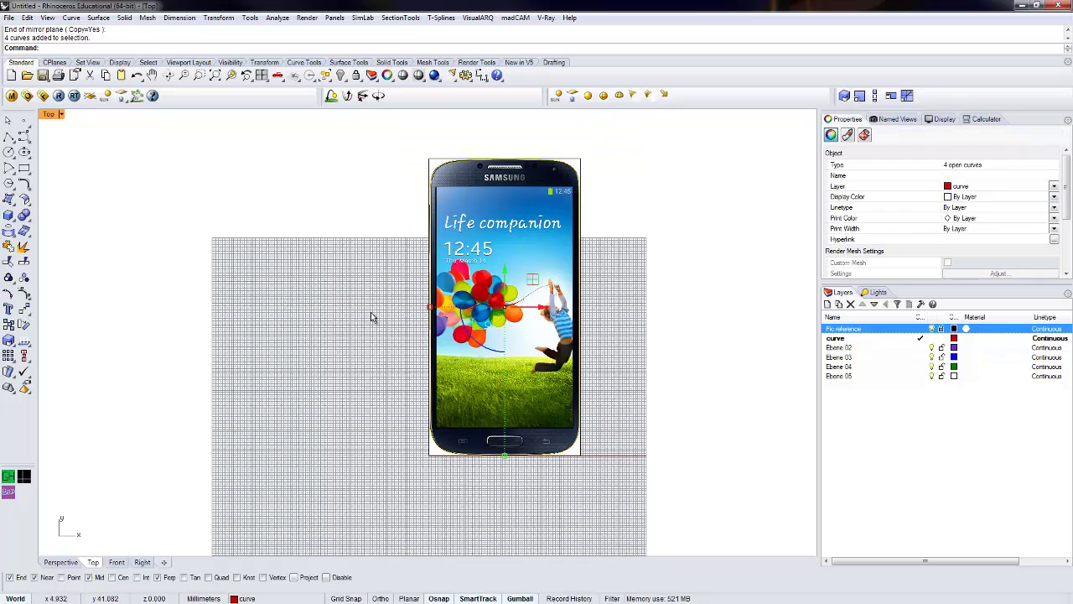
{"action": "left_click", "coordinate": [8, 247]}
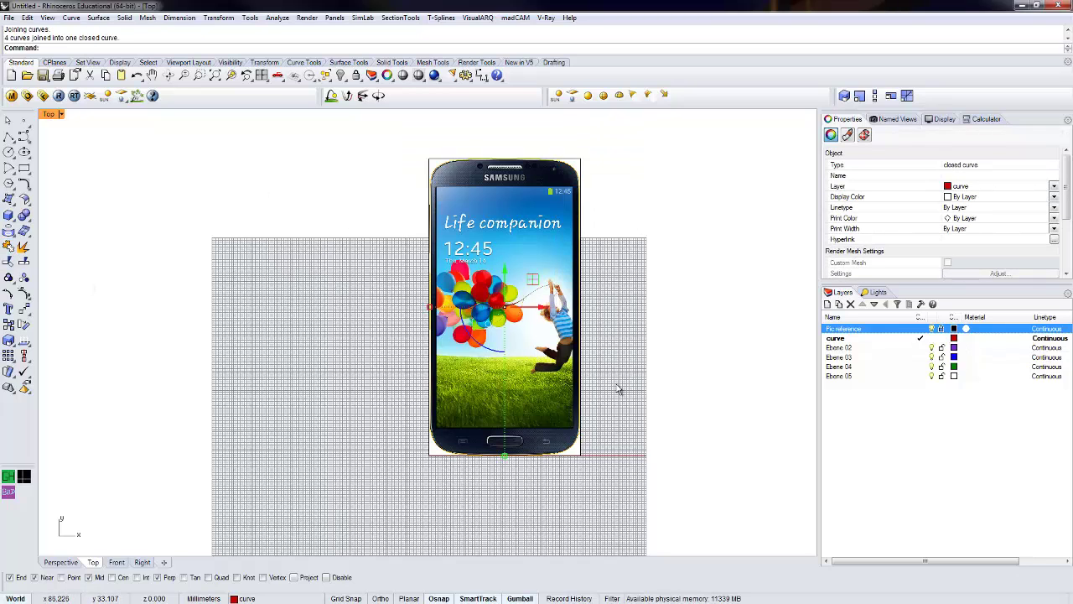
{"action": "right_click_drag", "start_coordinate": [618, 389], "coordinate": [514, 430]}
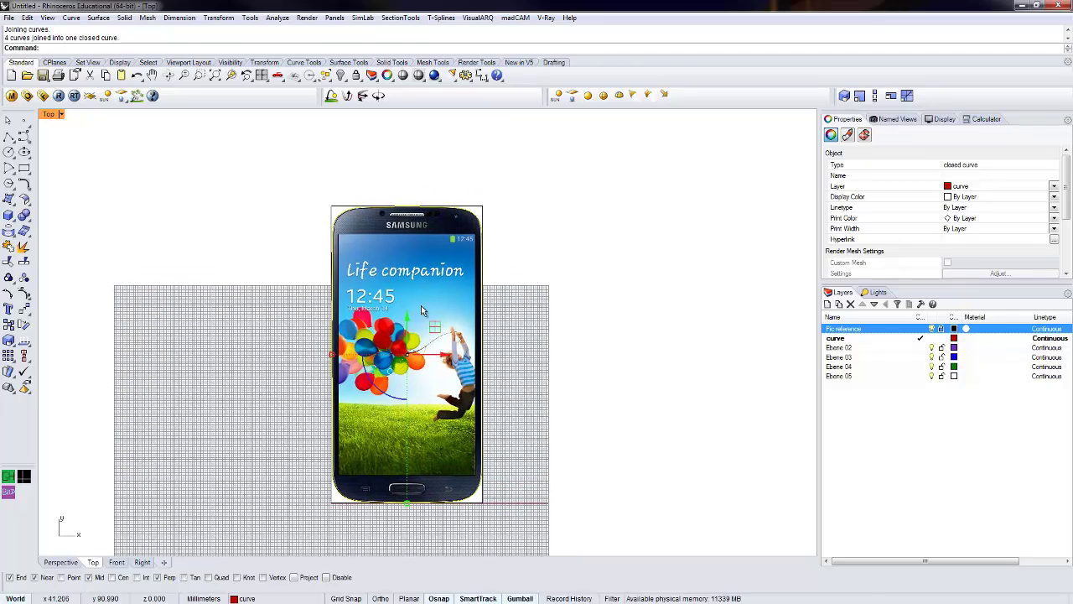
- Make layer Ebene 02 the current layer and rename it Phone
{"action": "double_click", "coordinate": [840, 348]}
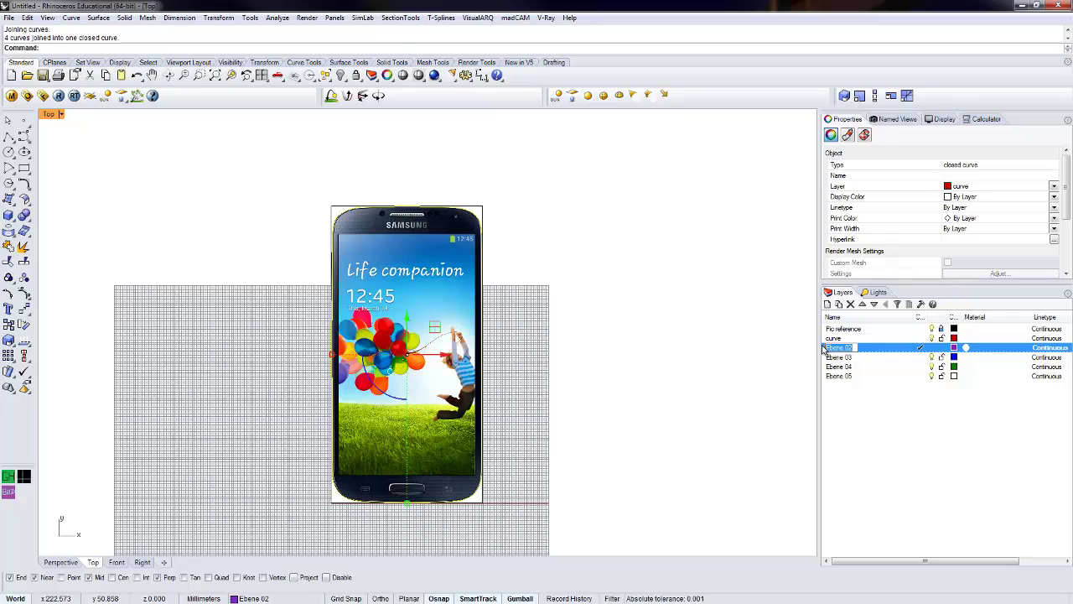
{"action": "left_click", "coordinate": [882, 393]}
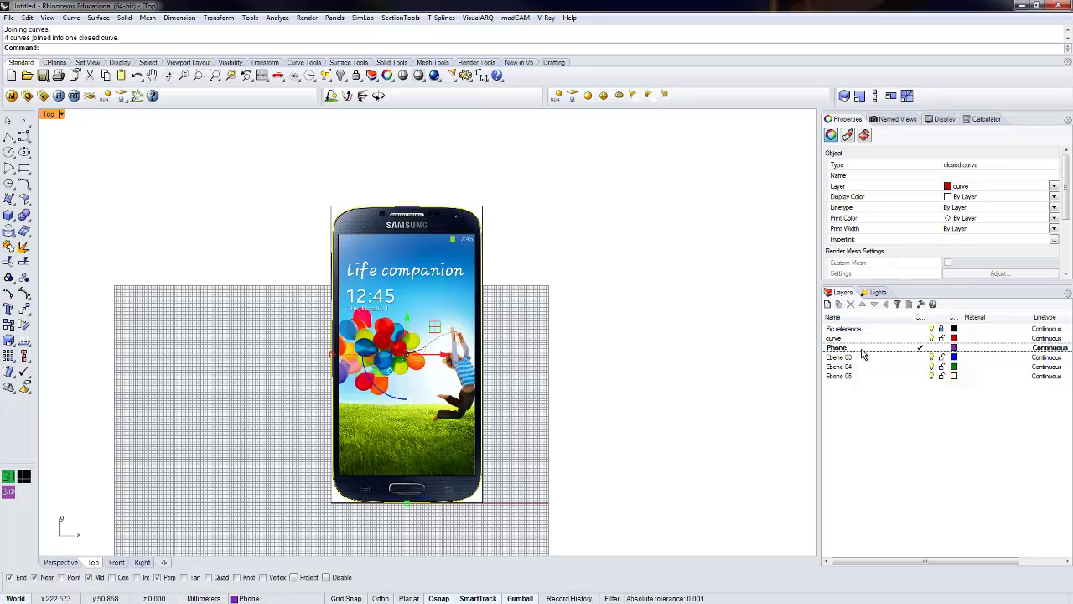
{"action": "left_click", "coordinate": [863, 349]}
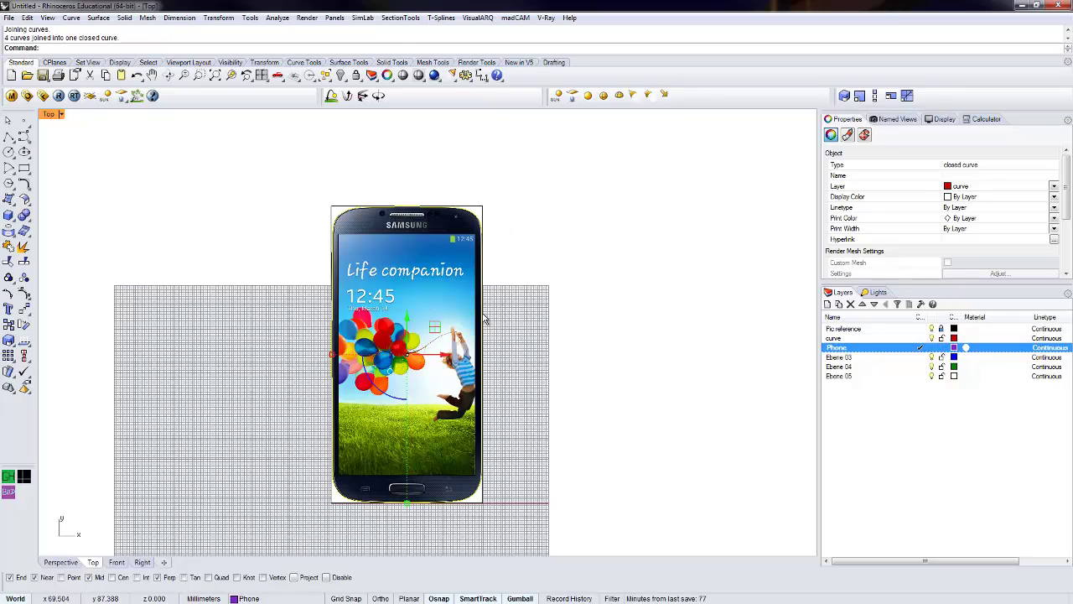
- Maximize the Perspective viewport, check the phone's thickness on the Samsung specifications page in the browser, and return to Rhinoceros
{"action": "double_click", "coordinate": [49, 116]}
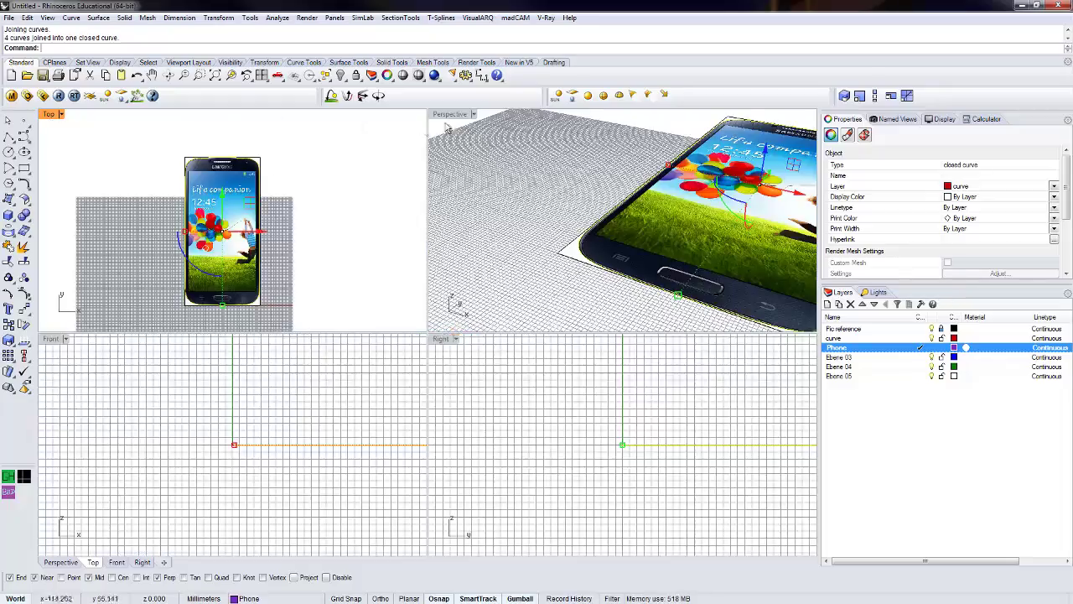
{"action": "double_click", "coordinate": [449, 114]}
{"action": "right_click_drag", "start_coordinate": [453, 185], "coordinate": [375, 308]}
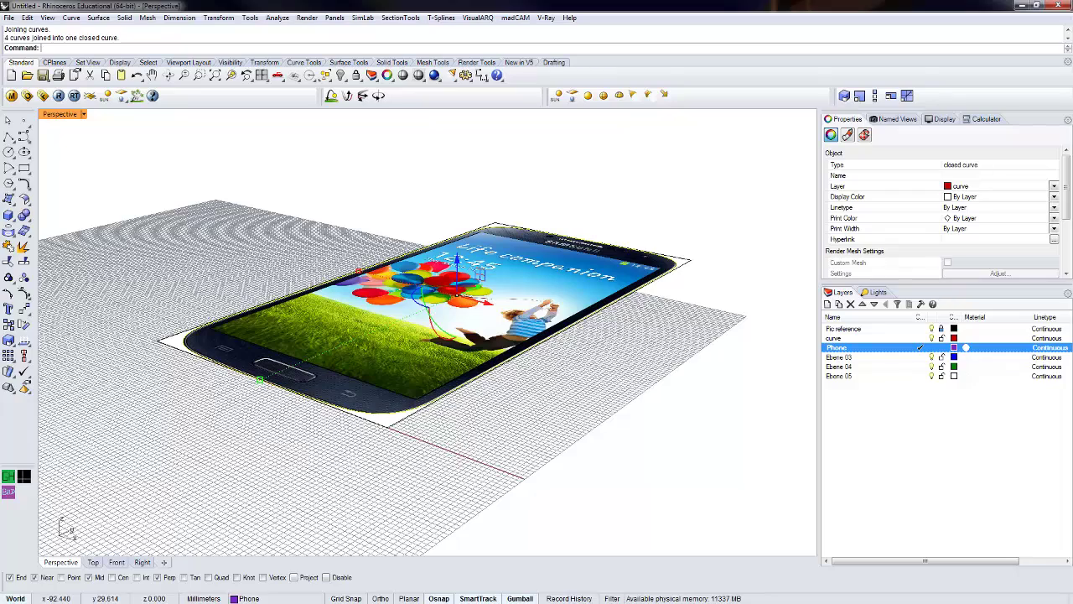
{"action": "key", "text": "alt+Tab"}
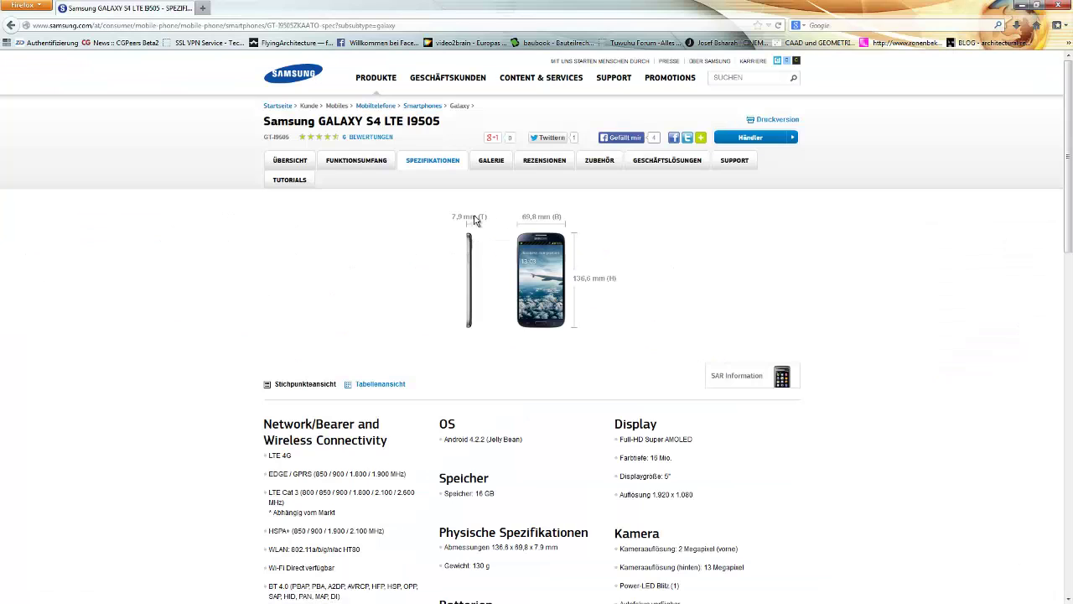
{"action": "left_click", "coordinate": [1019, 6]}
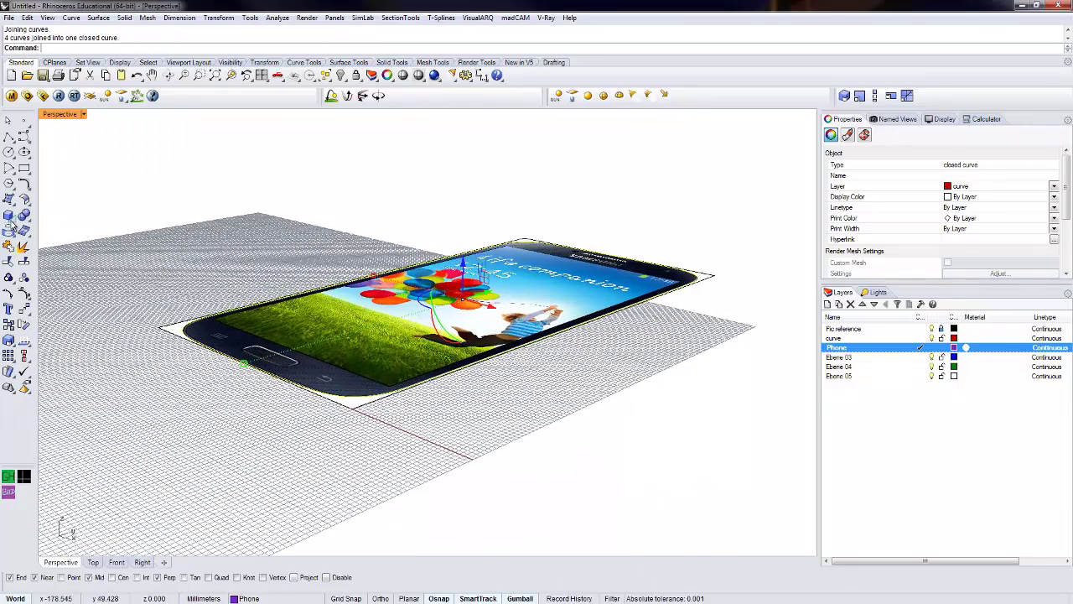
- Extrude the closed phone outline curve into a solid 7.9 mm high
{"action": "left_click", "coordinate": [10, 219]}
{"action": "left_click", "coordinate": [135, 238]}
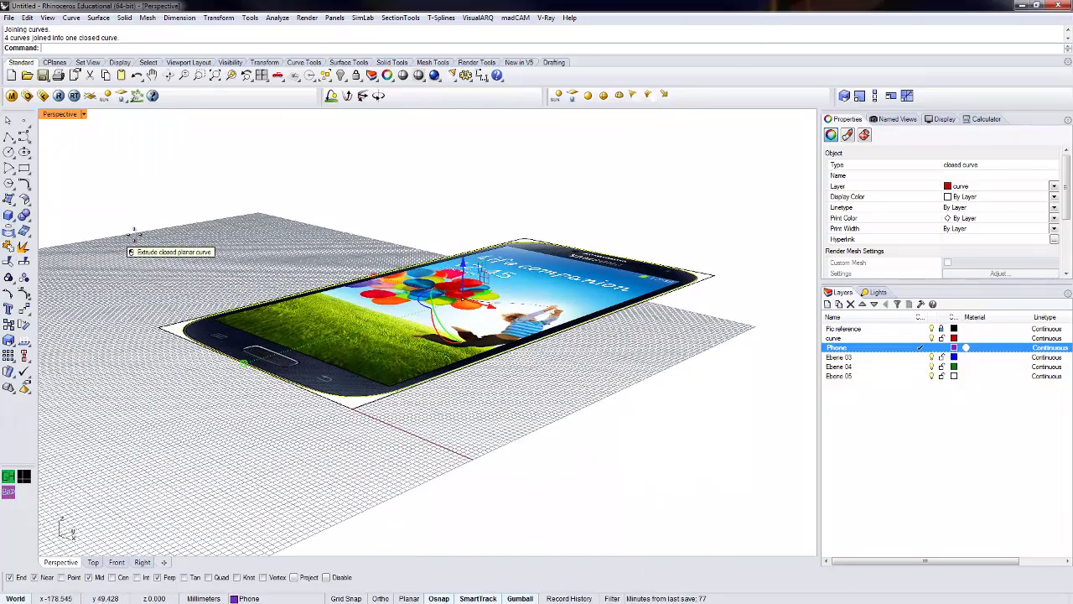
{"action": "type", "text": "7.9"}
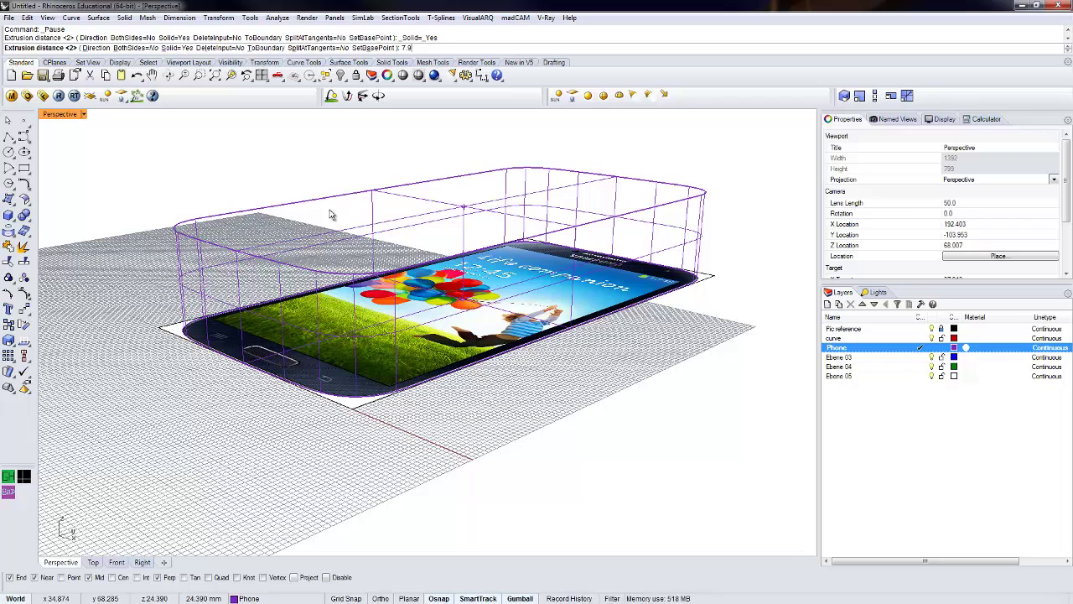
{"action": "key", "text": "Return"}
{"action": "left_click", "coordinate": [574, 426]}
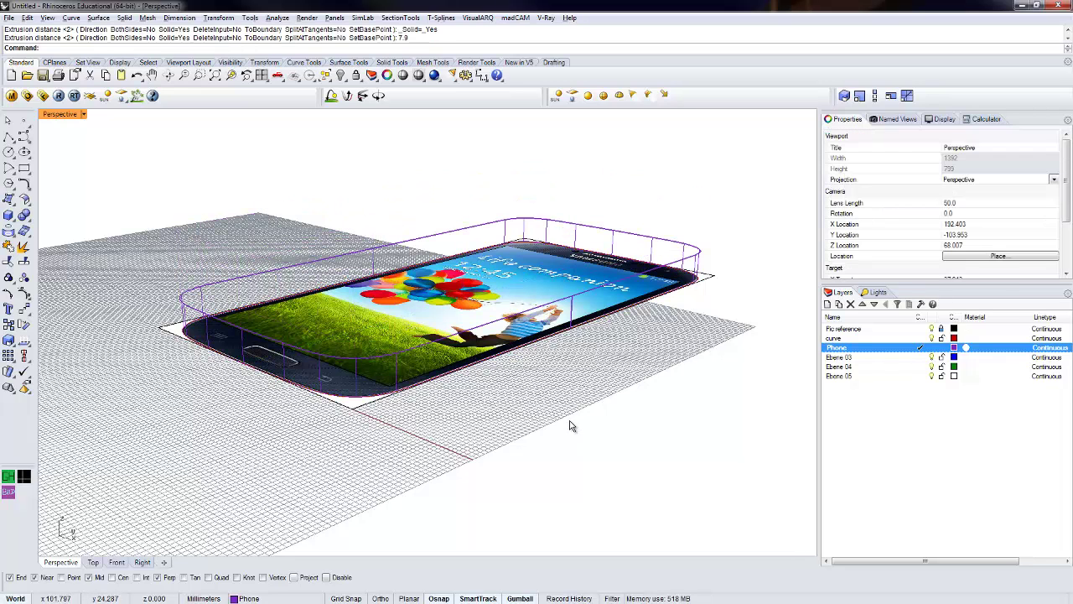
- Set the Perspective viewport to the Shaded display mode
{"action": "left_click", "coordinate": [66, 117]}
{"action": "left_click", "coordinate": [73, 141]}
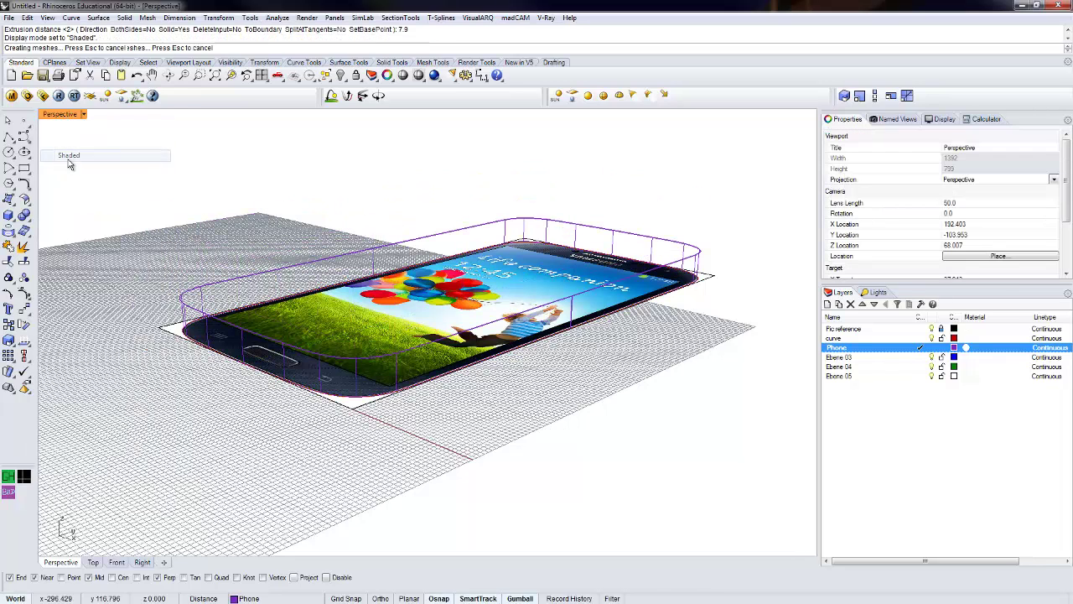
{"action": "right_click_drag", "start_coordinate": [204, 207], "coordinate": [305, 269]}
{"action": "right_click_drag", "start_coordinate": [374, 278], "coordinate": [412, 357]}
{"action": "scroll", "coordinate": [468, 310], "scroll_direction": "down", "scroll_amount": 5}
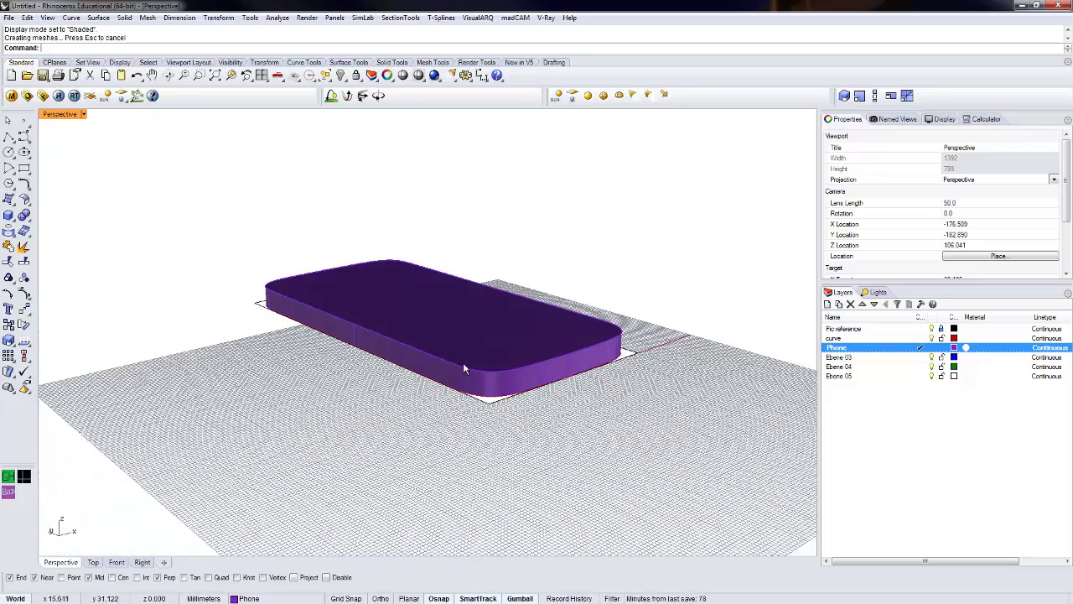
- Examine the shape of the extruded phone body from several sides, including its rounded corners and side walls
{"action": "right_click_drag", "start_coordinate": [613, 367], "coordinate": [444, 388]}
{"action": "scroll", "coordinate": [552, 329], "scroll_direction": "up", "scroll_amount": 3}
{"action": "right_click_drag", "start_coordinate": [552, 328], "coordinate": [574, 312]}
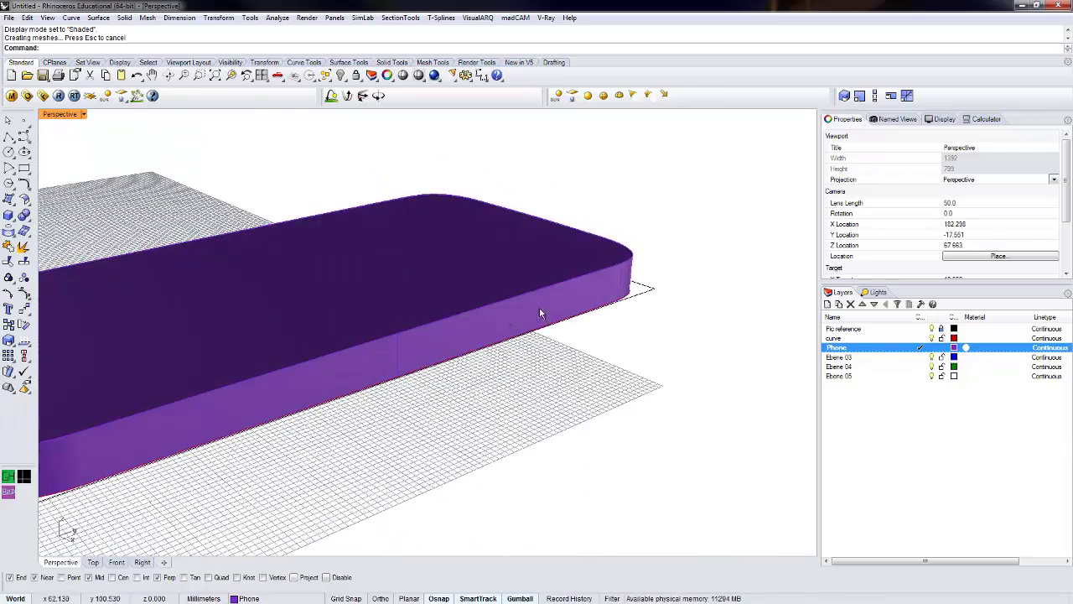
{"action": "right_click_drag", "start_coordinate": [435, 410], "coordinate": [595, 404]}
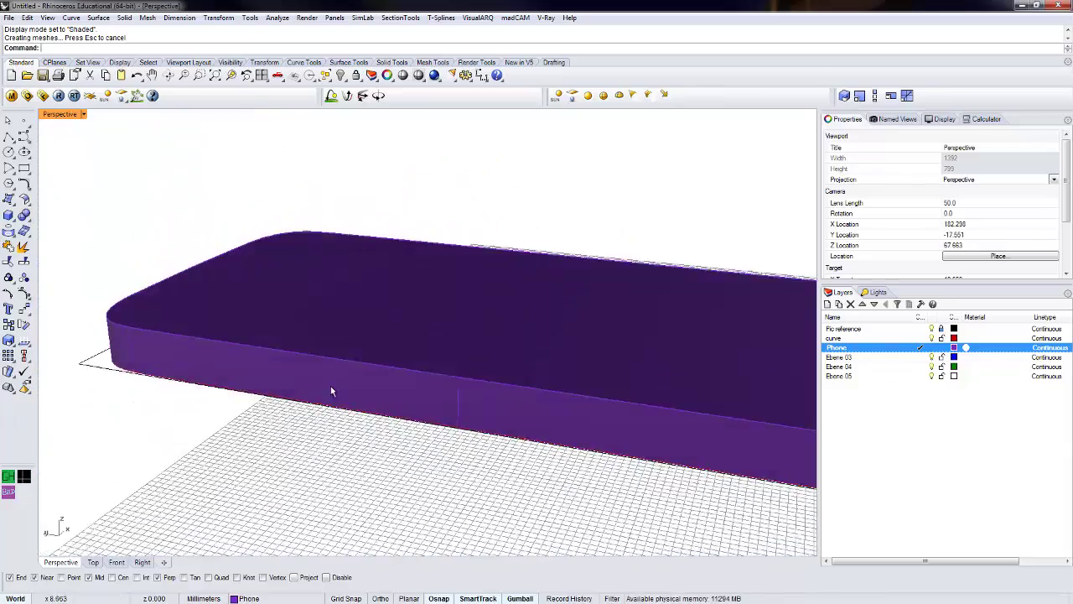
{"action": "scroll", "coordinate": [440, 371], "scroll_direction": "down", "scroll_amount": 8}
{"action": "right_click_drag", "start_coordinate": [440, 371], "coordinate": [390, 414]}
{"action": "scroll", "coordinate": [468, 352], "scroll_direction": "up", "scroll_amount": 5}
{"action": "right_click_drag", "start_coordinate": [468, 369], "coordinate": [528, 346]}
{"action": "scroll", "coordinate": [534, 359], "scroll_direction": "down", "scroll_amount": 4}
{"action": "right_click_drag", "start_coordinate": [443, 429], "coordinate": [560, 406]}
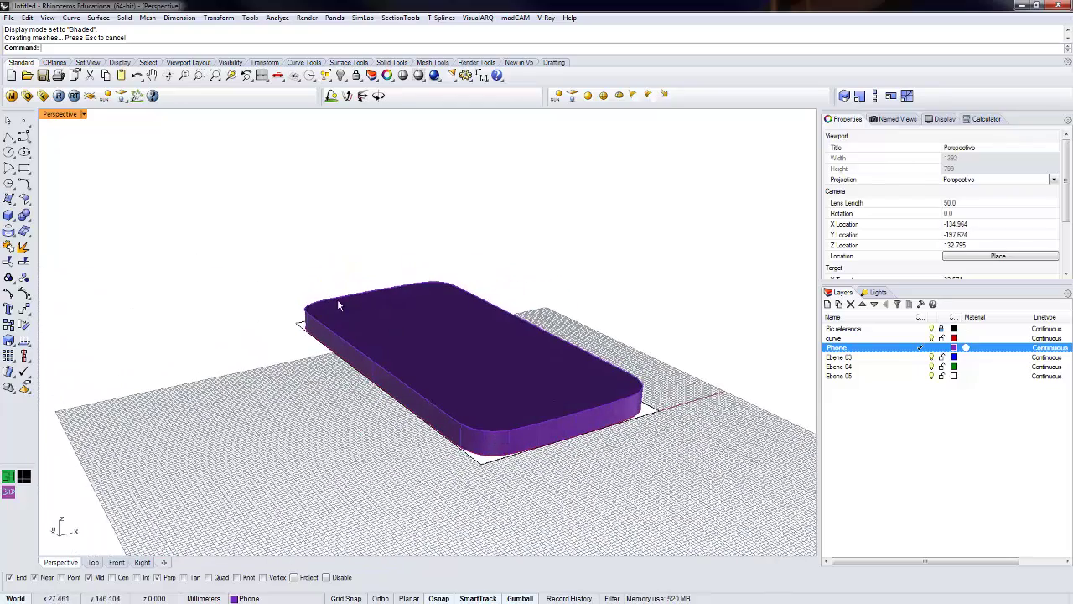
- Fillet the upper perimeter edge of the phone body with a radius of 1 mm
{"action": "left_click", "coordinate": [125, 18]}
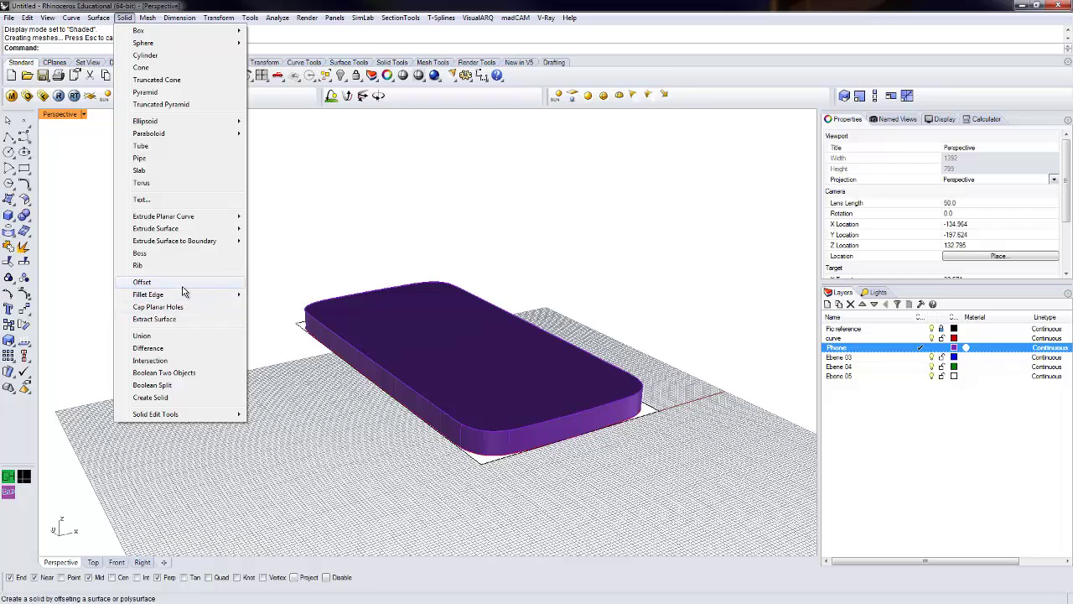
{"action": "mouse_move", "coordinate": [182, 298]}
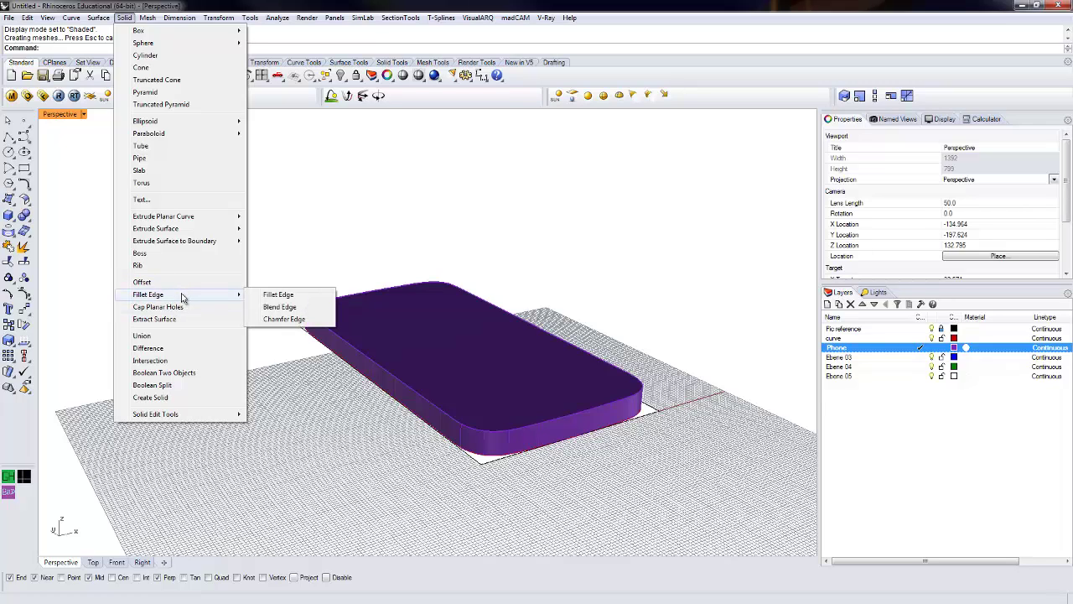
{"action": "left_click", "coordinate": [280, 295]}
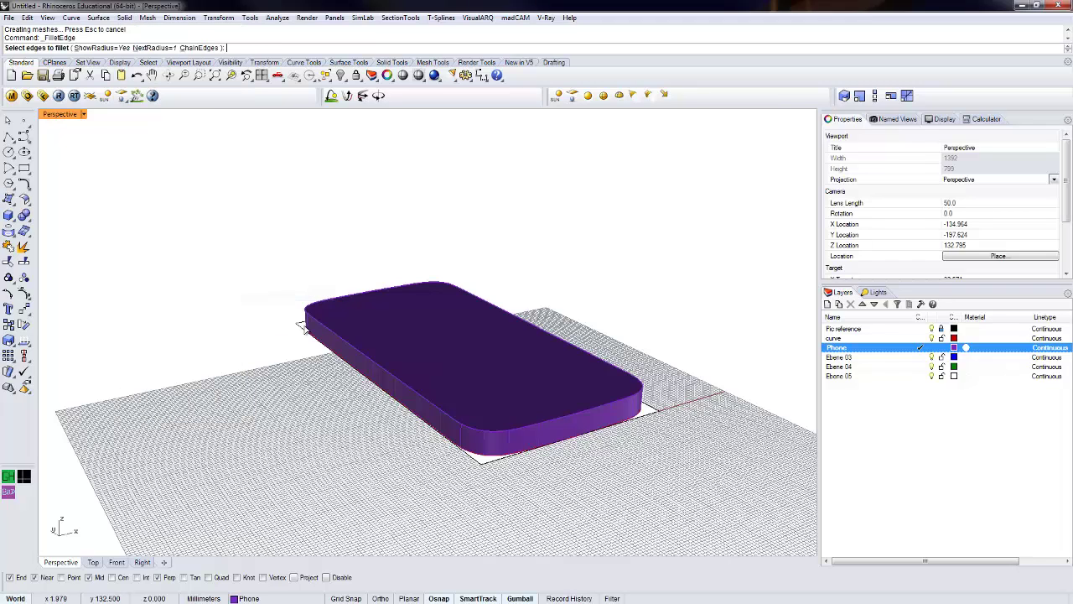
{"action": "left_click", "coordinate": [506, 409]}
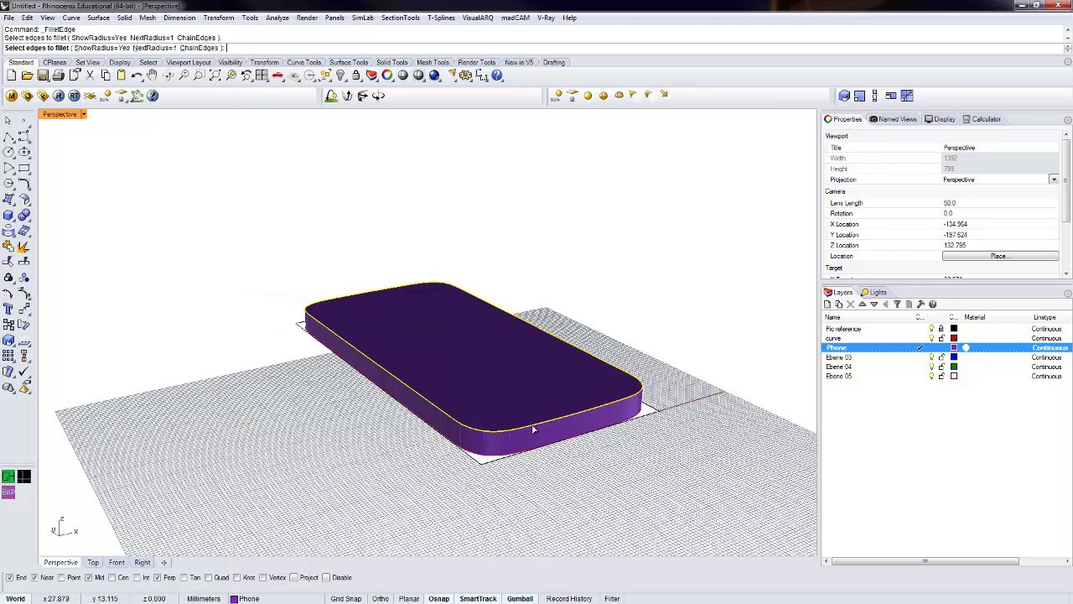
{"action": "key", "text": "Return"}
{"action": "key", "text": "Return"}
{"action": "scroll", "coordinate": [529, 437], "scroll_direction": "up", "scroll_amount": 6}
{"action": "right_click_drag", "start_coordinate": [529, 437], "coordinate": [445, 442]}
{"action": "scroll", "coordinate": [495, 420], "scroll_direction": "down", "scroll_amount": 4}
- Fillet the lower perimeter edge of the phone body with a radius of 3 mm
{"action": "key", "text": "Return"}
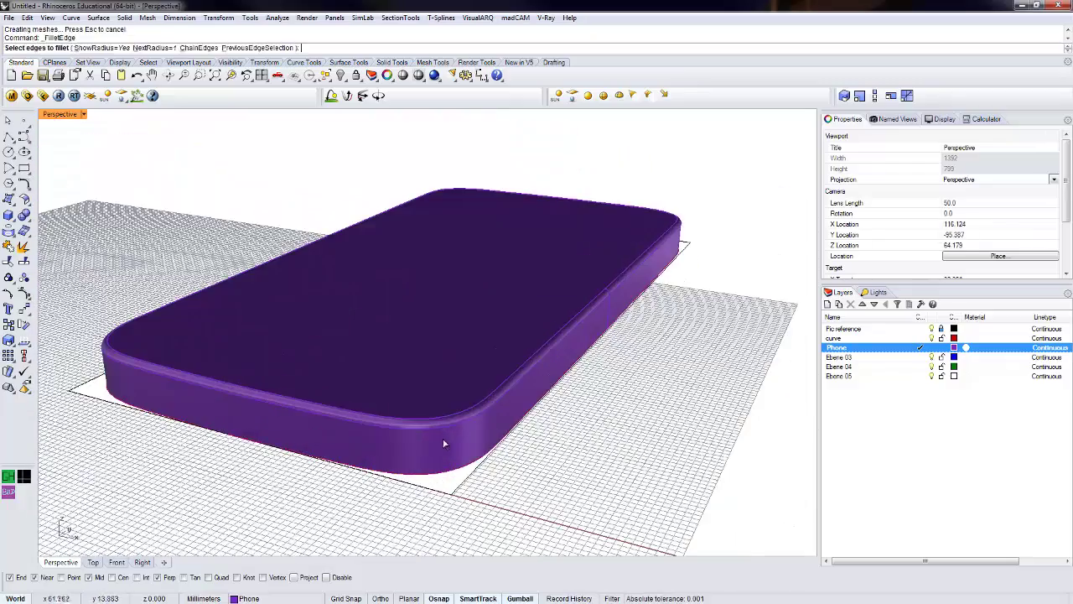
{"action": "left_click", "coordinate": [151, 48]}
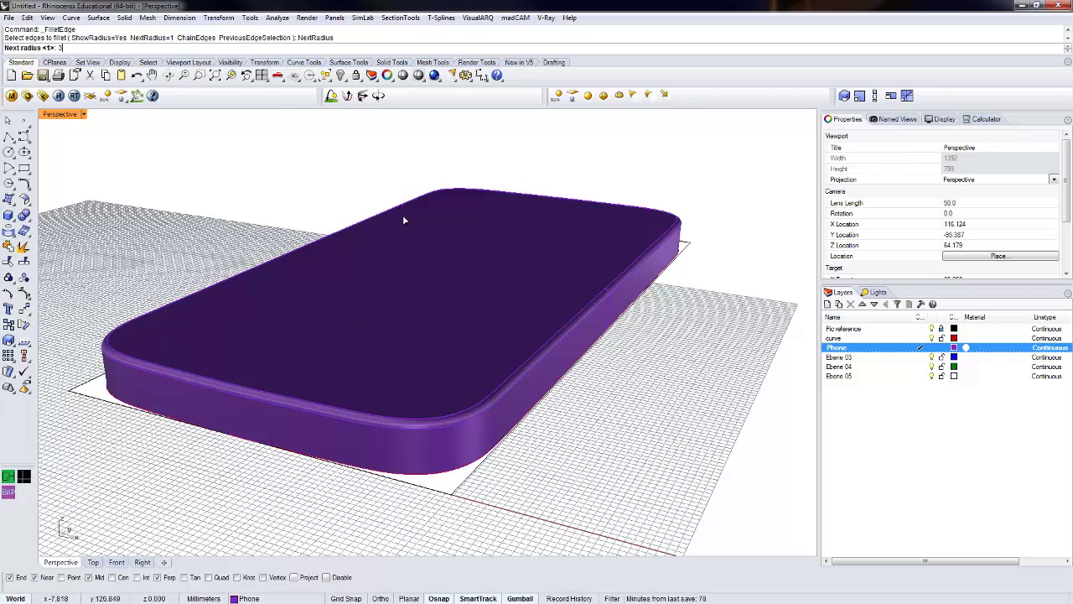
{"action": "key", "text": "Return"}
{"action": "left_click", "coordinate": [429, 475]}
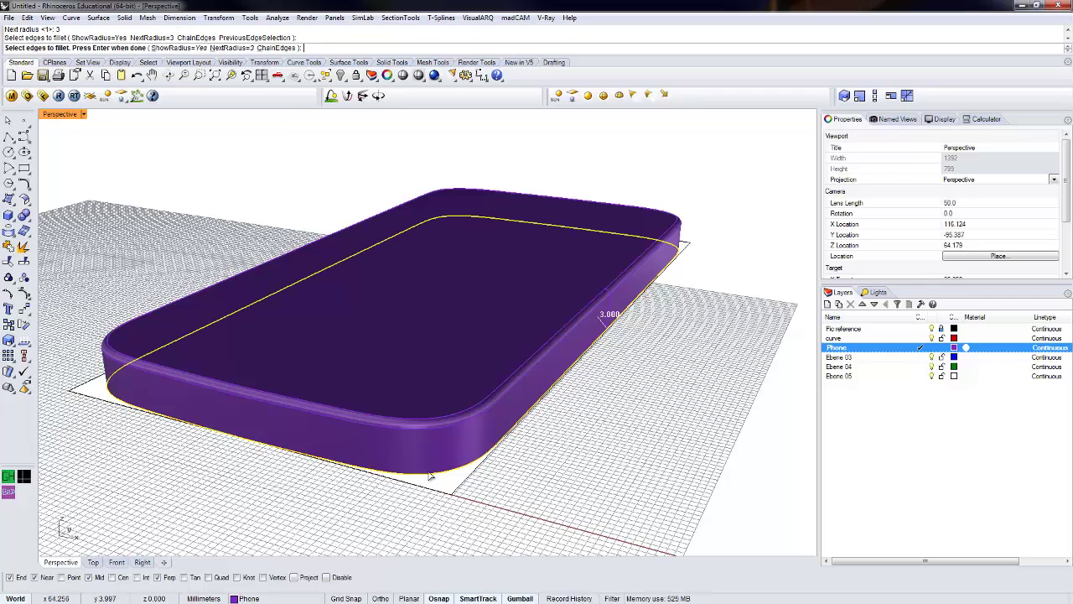
{"action": "key", "text": "Return"}
{"action": "key", "text": "Return"}
- Explode the filleted phone body into separate surfaces
{"action": "right_click_drag", "start_coordinate": [431, 471], "coordinate": [530, 458]}
{"action": "right_click_drag", "start_coordinate": [384, 449], "coordinate": [444, 342]}
{"action": "scroll", "coordinate": [433, 332], "scroll_direction": "down", "scroll_amount": 6}
{"action": "scroll", "coordinate": [432, 326], "scroll_direction": "up", "scroll_amount": 6}
{"action": "left_click", "coordinate": [431, 325]}
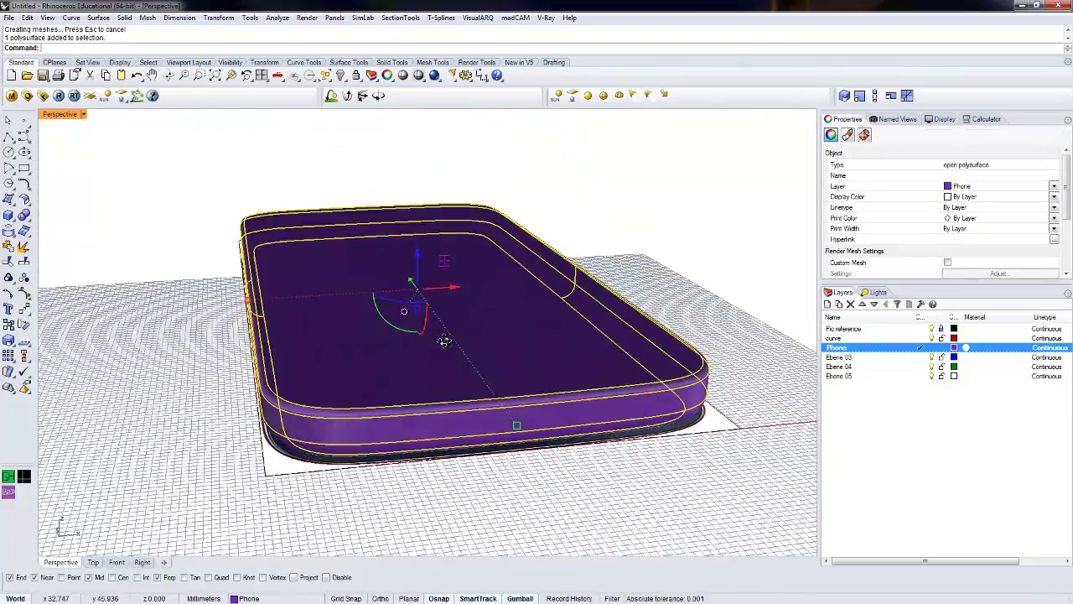
{"action": "left_click", "coordinate": [23, 249]}
{"action": "left_click", "coordinate": [150, 293]}
{"action": "right_click_drag", "start_coordinate": [340, 380], "coordinate": [346, 342]}
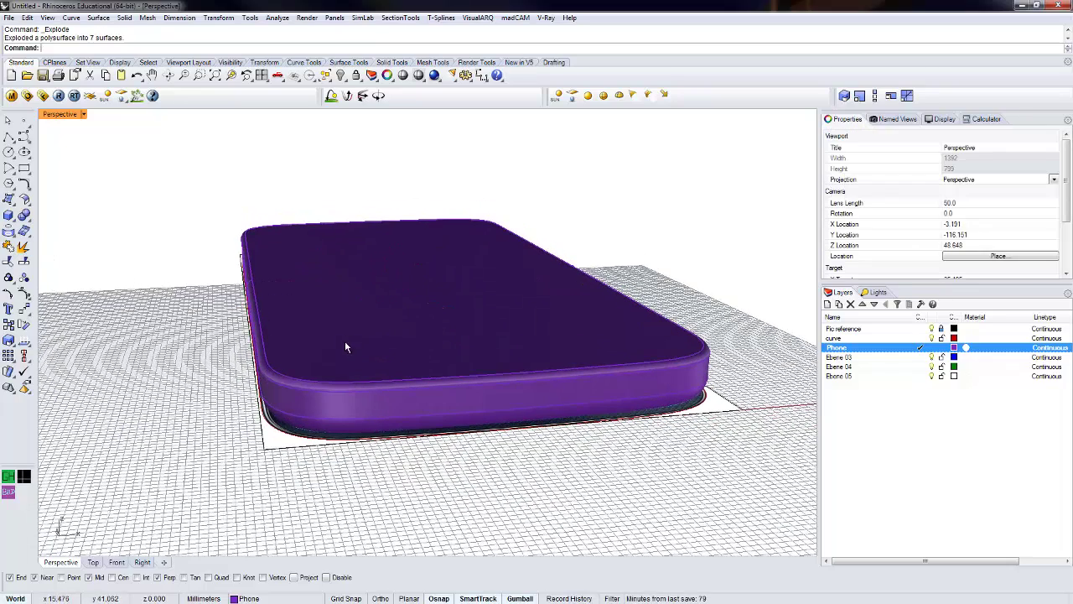
- Join the two halves of the rounded upper edge into one polysurface
{"action": "left_click", "coordinate": [302, 319]}
{"action": "scroll", "coordinate": [276, 352], "scroll_direction": "up", "scroll_amount": 3}
{"action": "left_click", "coordinate": [256, 369], "text": "shift"}
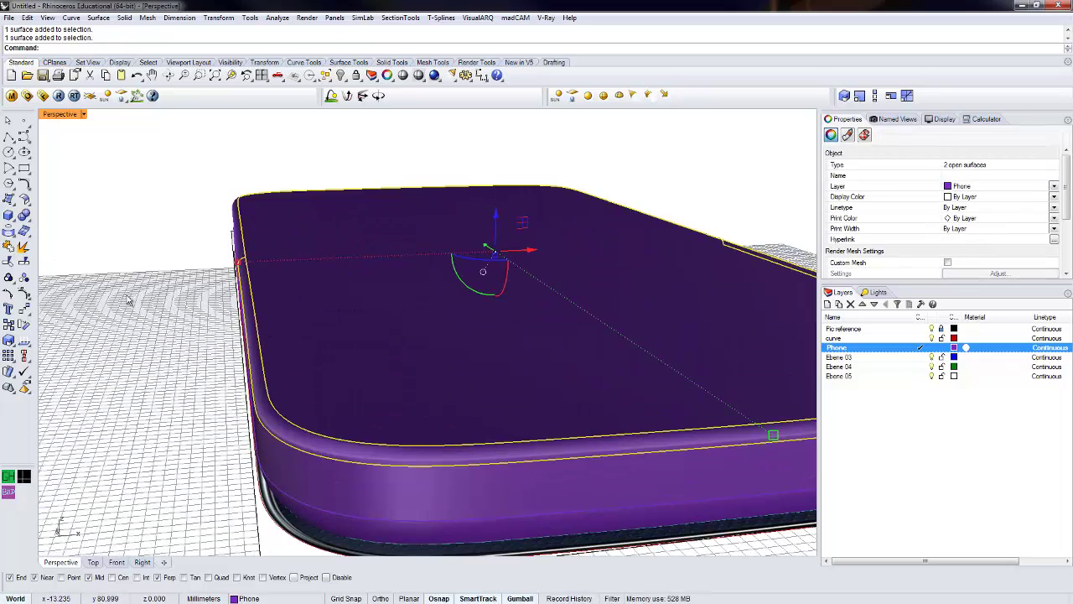
{"action": "left_click", "coordinate": [10, 247]}
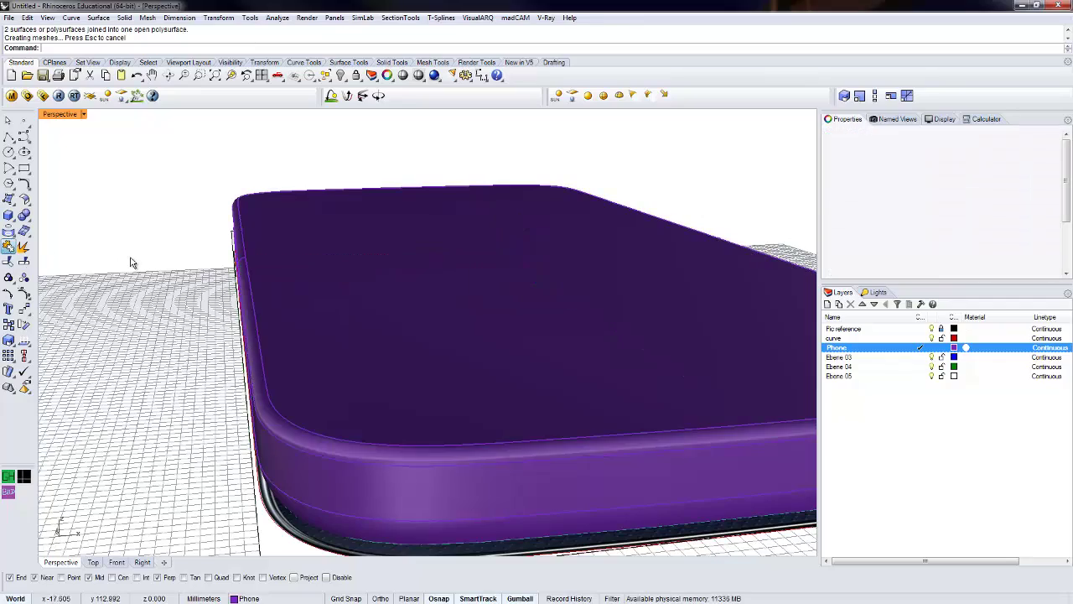
- Join the two halves of the rounded lower edge into one polysurface and clear the selection
{"action": "right_click_drag", "start_coordinate": [267, 306], "coordinate": [332, 354]}
{"action": "left_click", "coordinate": [259, 306]}
{"action": "left_click", "coordinate": [250, 317]}
{"action": "left_click", "coordinate": [302, 330], "text": "shift"}
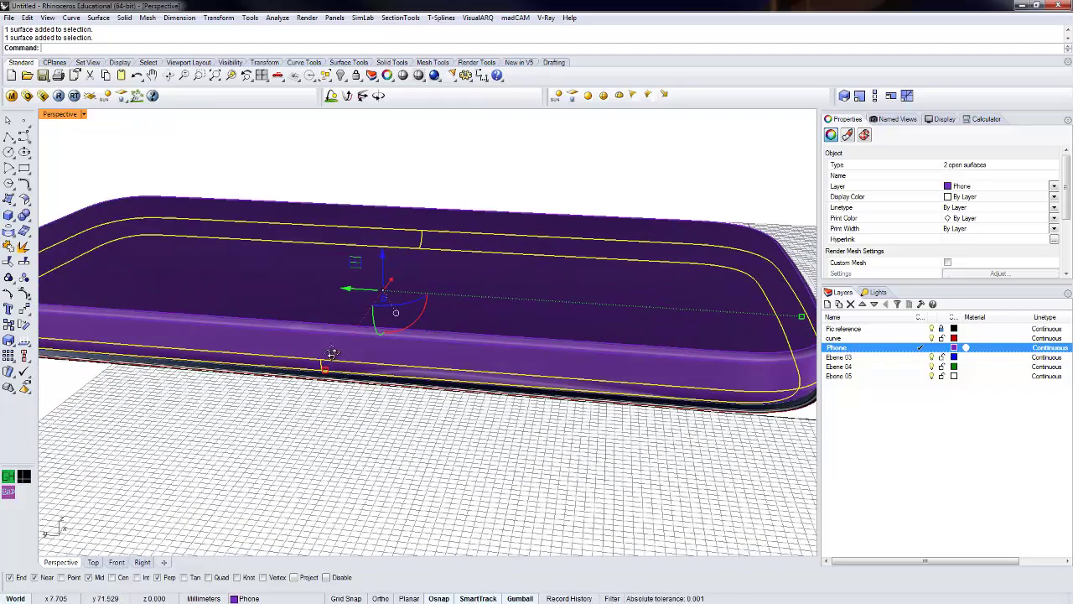
{"action": "left_click", "coordinate": [8, 249]}
{"action": "left_click", "coordinate": [242, 434]}
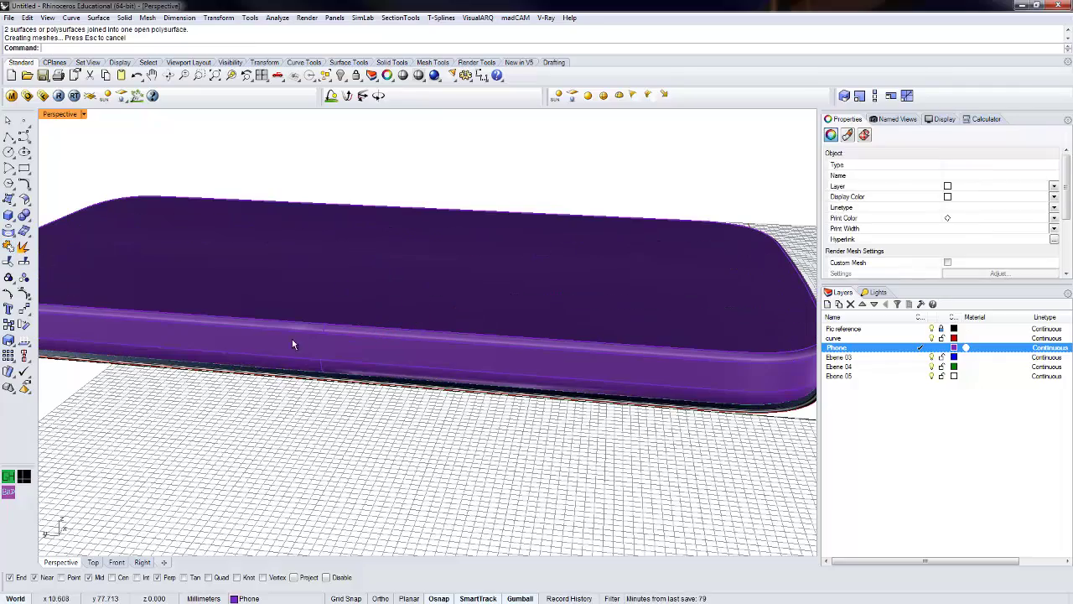
- Join the phone's flat top face with the rounded upper edge strip into one polysurface
{"action": "left_click", "coordinate": [303, 331]}
{"action": "left_click", "coordinate": [335, 329], "text": "shift"}
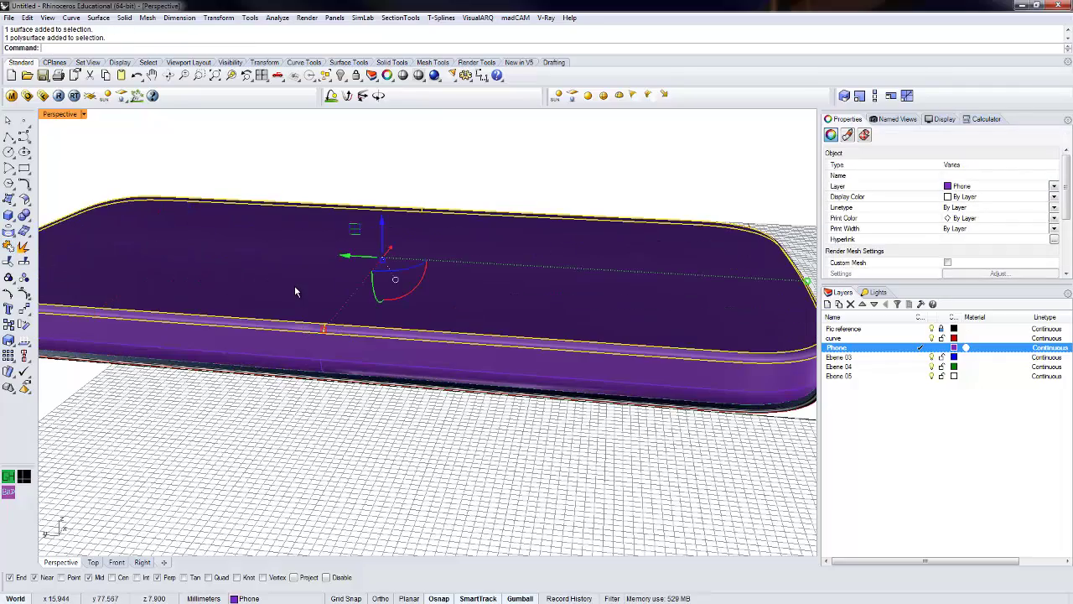
{"action": "left_click", "coordinate": [295, 288], "text": "shift"}
{"action": "mouse_move", "coordinate": [295, 288]}
{"action": "right_mouse_down"}
{"action": "mouse_move", "coordinate": [179, 287]}
{"action": "mouse_move", "coordinate": [163, 305]}
{"action": "mouse_move", "coordinate": [321, 311]}
{"action": "mouse_move", "coordinate": [291, 308]}
{"action": "right_mouse_up"}
{"action": "left_click", "coordinate": [317, 315], "text": "ctrl"}
{"action": "key", "text": "Delete"}
{"action": "left_click", "coordinate": [277, 272]}
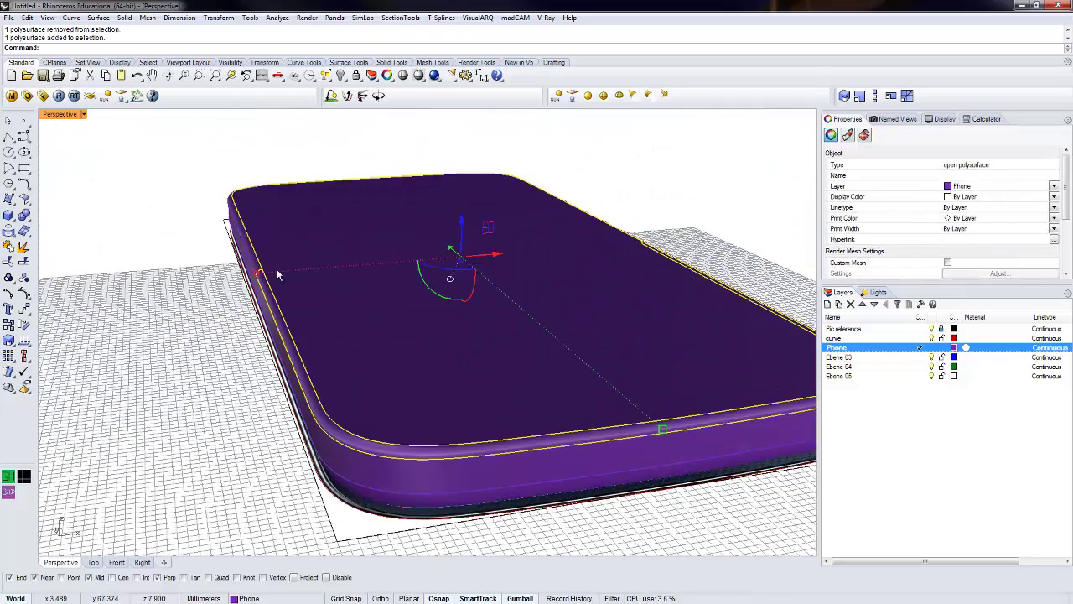
{"action": "left_click", "coordinate": [252, 258], "text": "shift"}
{"action": "left_click", "coordinate": [9, 249]}
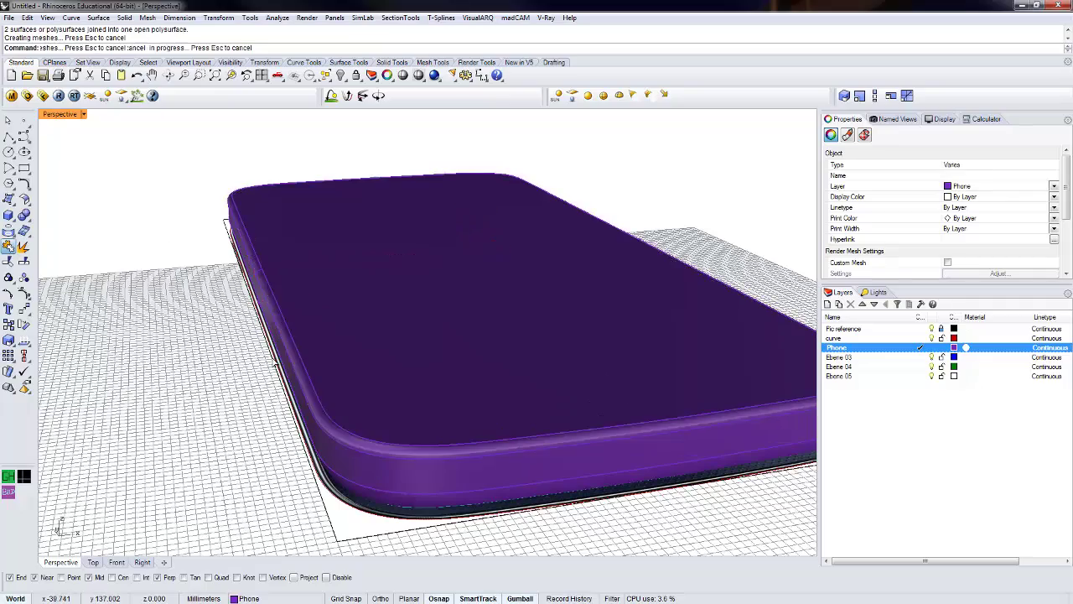
- Select the top shell, side band and lower pieces in turn to check how the phone's surfaces are grouped
{"action": "left_click", "coordinate": [335, 335]}
{"action": "right_click_drag", "start_coordinate": [335, 335], "coordinate": [285, 395]}
{"action": "right_click_drag", "start_coordinate": [436, 350], "coordinate": [328, 316]}
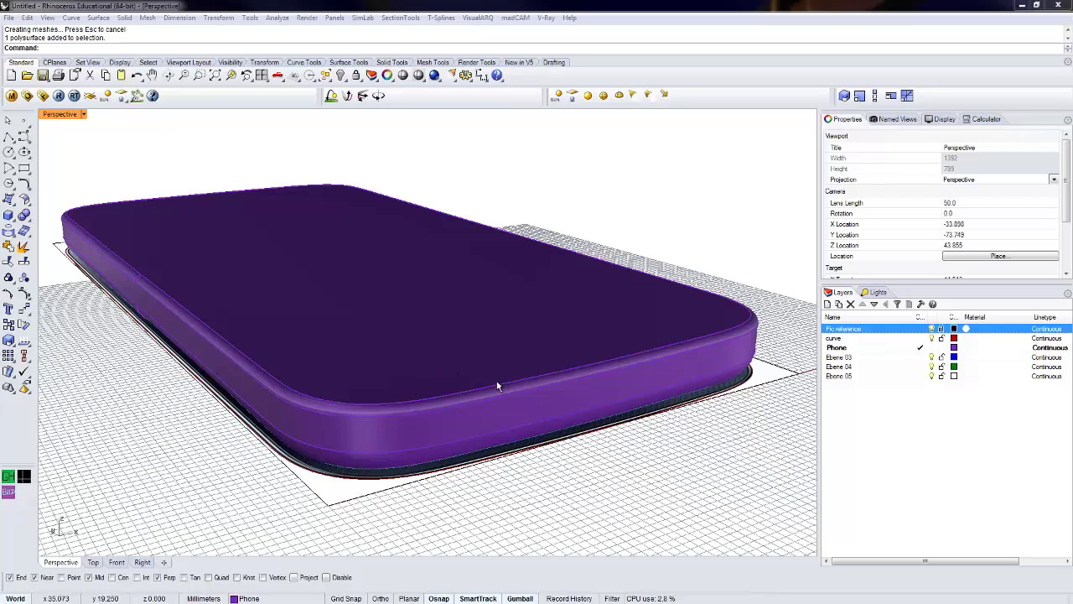
{"action": "mouse_move", "coordinate": [495, 367]}
{"action": "right_mouse_down"}
{"action": "mouse_move", "coordinate": [485, 423]}
{"action": "mouse_move", "coordinate": [491, 345]}
{"action": "right_mouse_up"}
{"action": "left_click", "coordinate": [492, 343]}
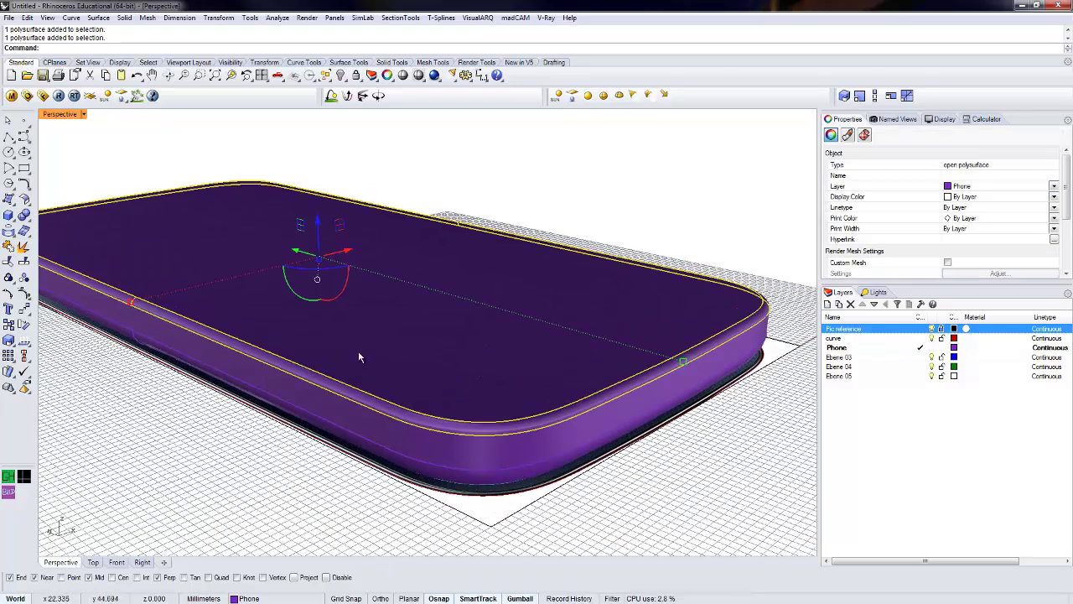
{"action": "right_click_drag", "start_coordinate": [315, 346], "coordinate": [587, 394]}
{"action": "left_click", "coordinate": [578, 327]}
{"action": "right_click_drag", "start_coordinate": [579, 327], "coordinate": [440, 372]}
{"action": "left_click", "coordinate": [474, 386]}
{"action": "right_click_drag", "start_coordinate": [395, 395], "coordinate": [394, 350]}
{"action": "left_click", "coordinate": [763, 350]}
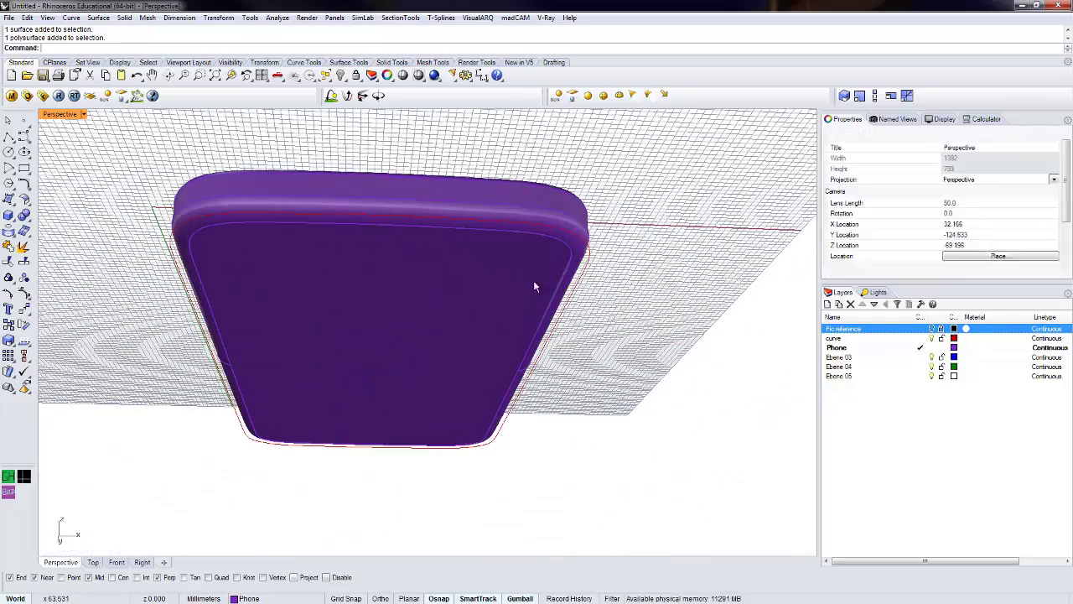
- Join the phone's flat bottom face with the rounded lower edge strip into one polysurface and clear the selection
{"action": "left_click", "coordinate": [537, 283]}
{"action": "right_click_drag", "start_coordinate": [556, 282], "coordinate": [375, 308]}
{"action": "scroll", "coordinate": [417, 265], "scroll_direction": "up", "scroll_amount": 7}
{"action": "scroll", "coordinate": [411, 271], "scroll_direction": "down", "scroll_amount": 4}
{"action": "left_click", "coordinate": [366, 245], "text": "shift"}
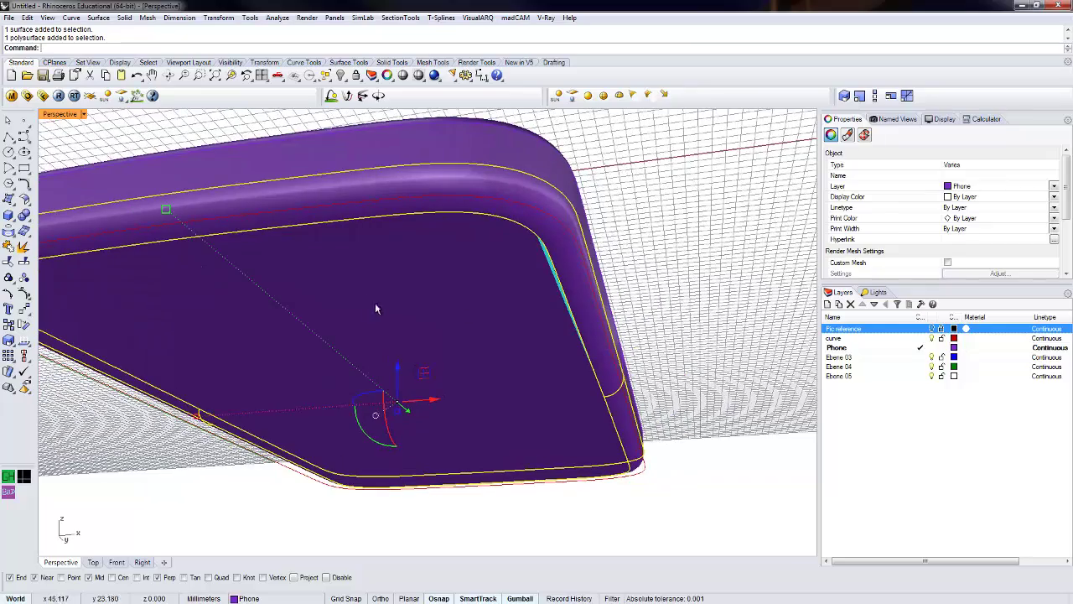
{"action": "right_click_drag", "start_coordinate": [516, 295], "coordinate": [558, 331]}
{"action": "left_click", "coordinate": [7, 247]}
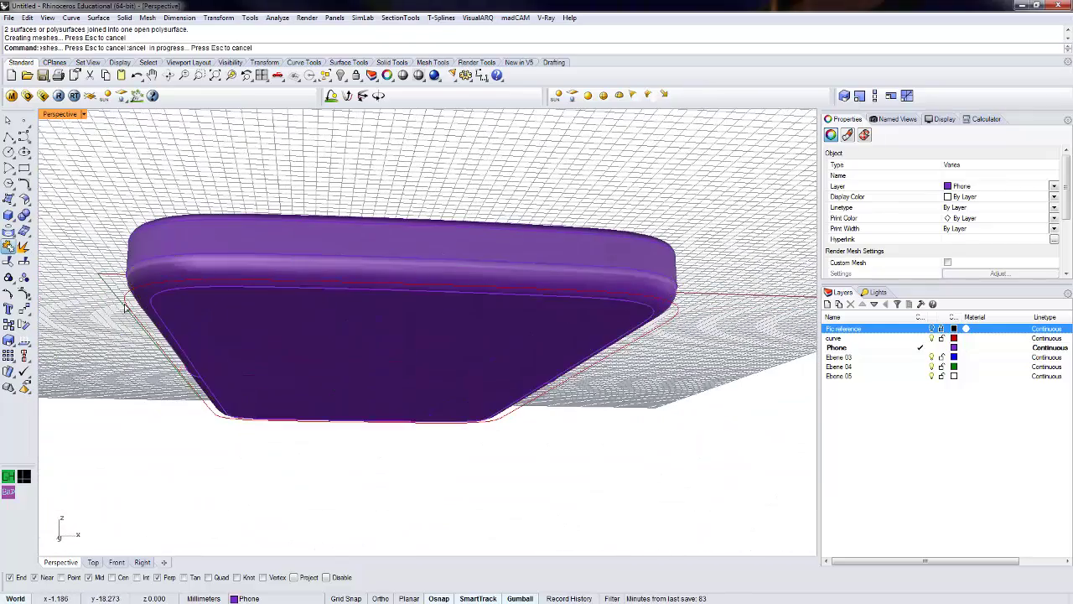
{"action": "right_click_drag", "start_coordinate": [134, 344], "coordinate": [164, 344]}
{"action": "left_click", "coordinate": [236, 332]}
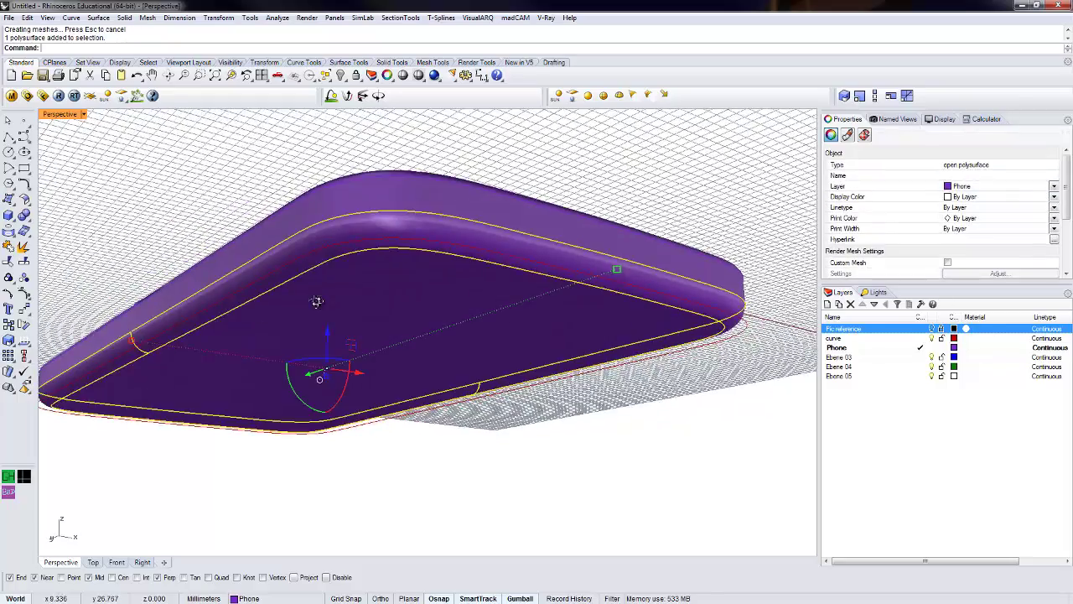
{"action": "right_click_drag", "start_coordinate": [311, 302], "coordinate": [378, 283]}
{"action": "key", "text": "Escape"}
- Switch from the perspective view to a maximized top view showing the phone's lower end
{"action": "right_click_drag", "start_coordinate": [409, 333], "coordinate": [399, 422]}
{"action": "scroll", "coordinate": [402, 423], "scroll_direction": "up", "scroll_amount": 5}
{"action": "right_click_drag", "start_coordinate": [361, 386], "coordinate": [396, 457]}
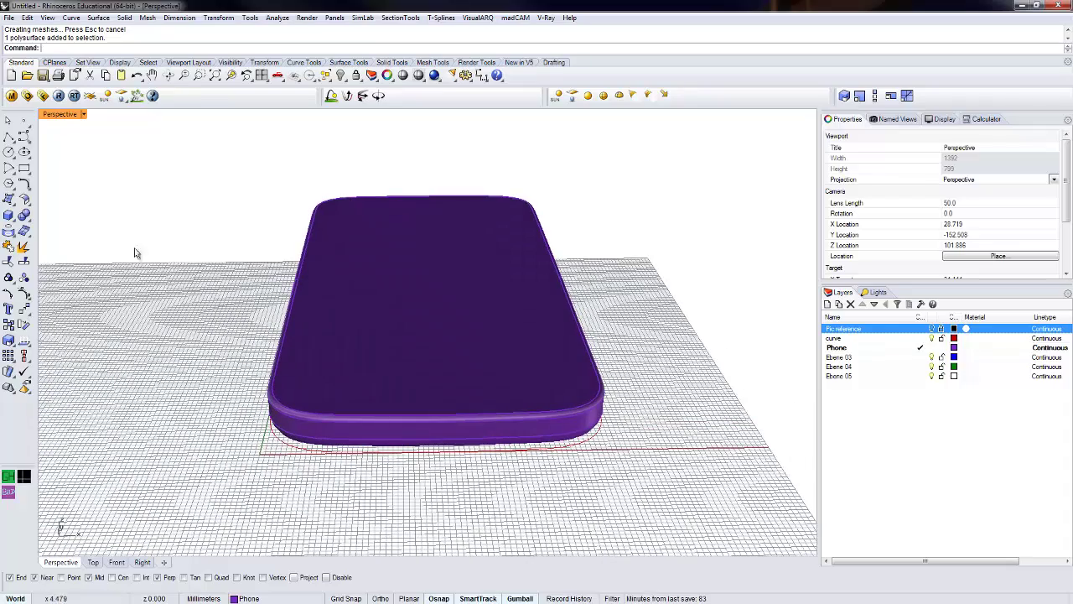
{"action": "double_click", "coordinate": [60, 115]}
{"action": "double_click", "coordinate": [48, 115]}
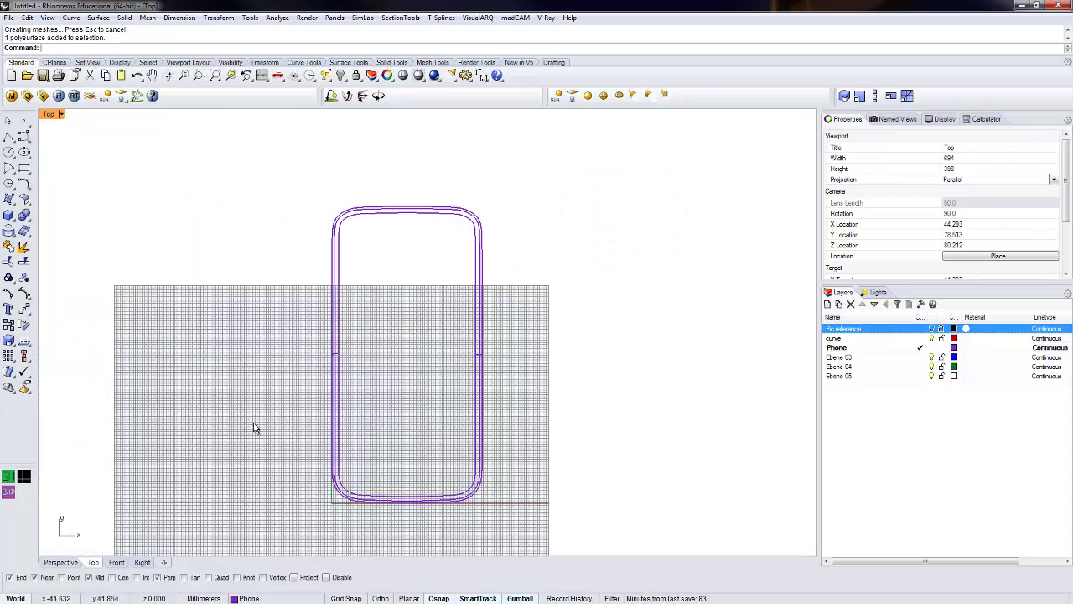
{"action": "right_click_drag", "start_coordinate": [256, 429], "coordinate": [257, 294]}
{"action": "left_click", "coordinate": [23, 137]}
{"action": "scroll", "coordinate": [405, 402], "scroll_direction": "up", "scroll_amount": 4}
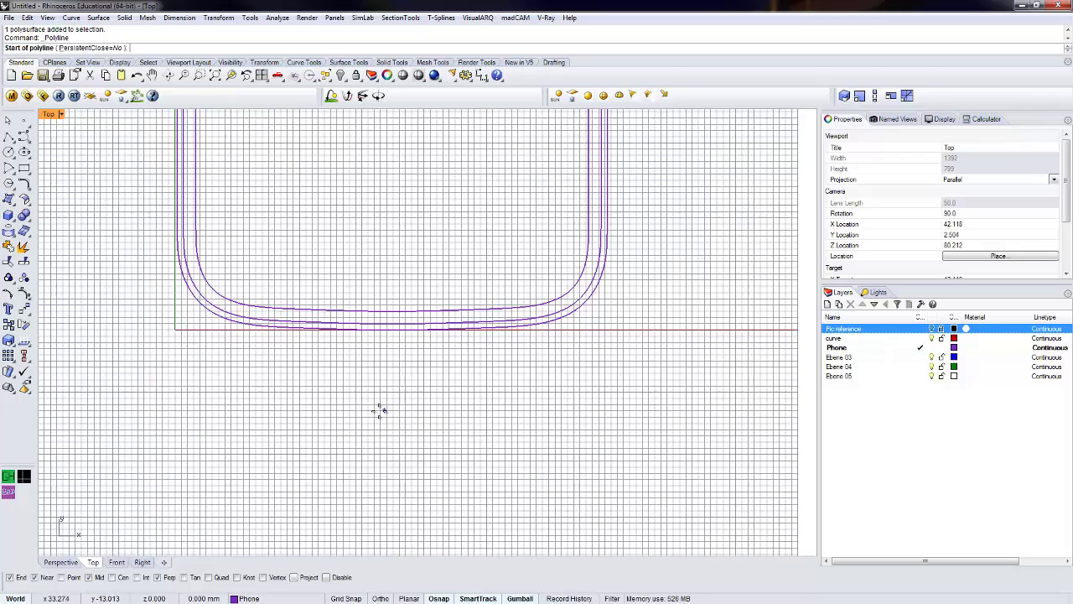
{"action": "scroll", "coordinate": [356, 417], "scroll_direction": "up", "scroll_amount": 2}
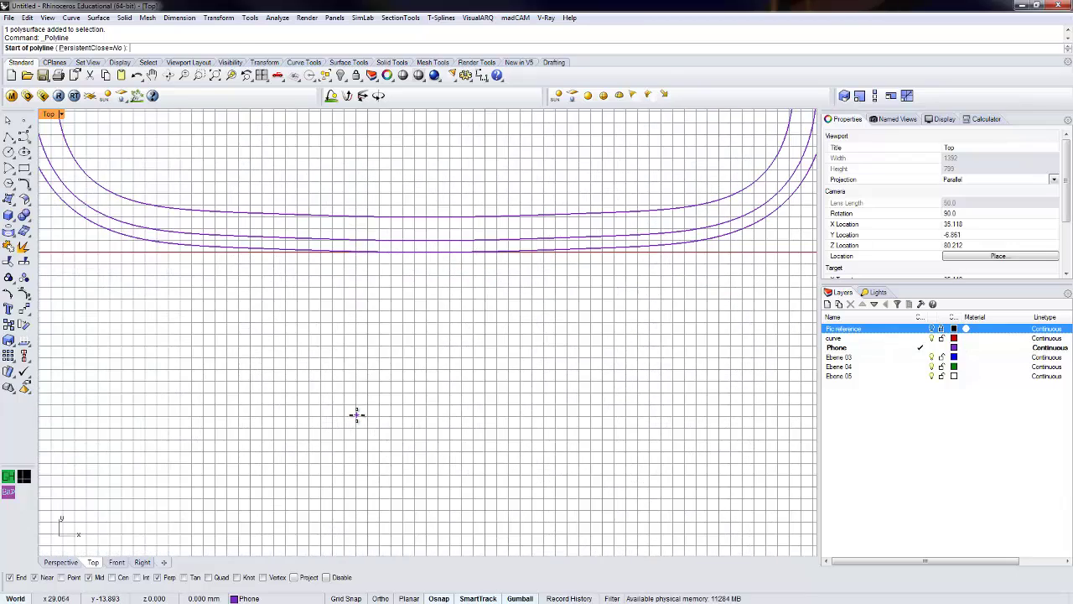
{"action": "left_click", "coordinate": [356, 415]}
{"action": "key", "text": "Escape"}
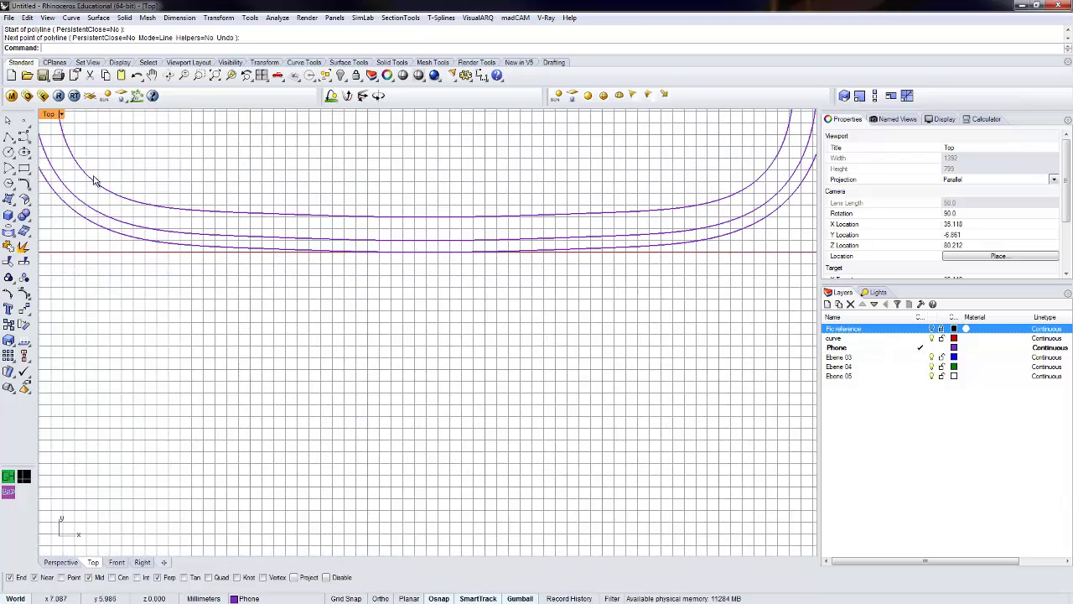
{"action": "left_click", "coordinate": [24, 167]}
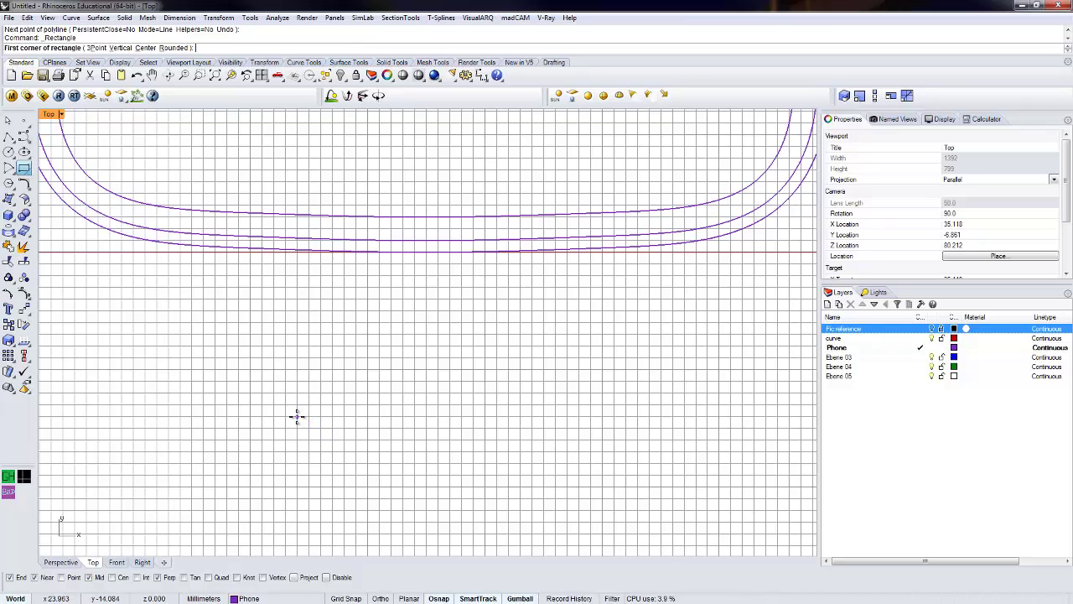
{"action": "left_click", "coordinate": [297, 417]}
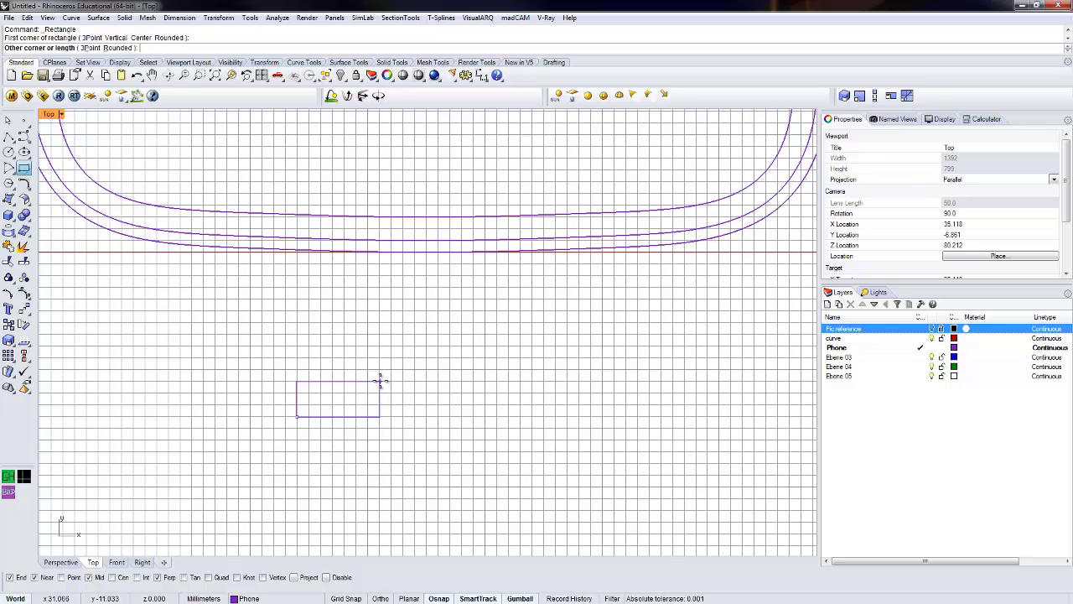
{"action": "key", "text": "Escape"}
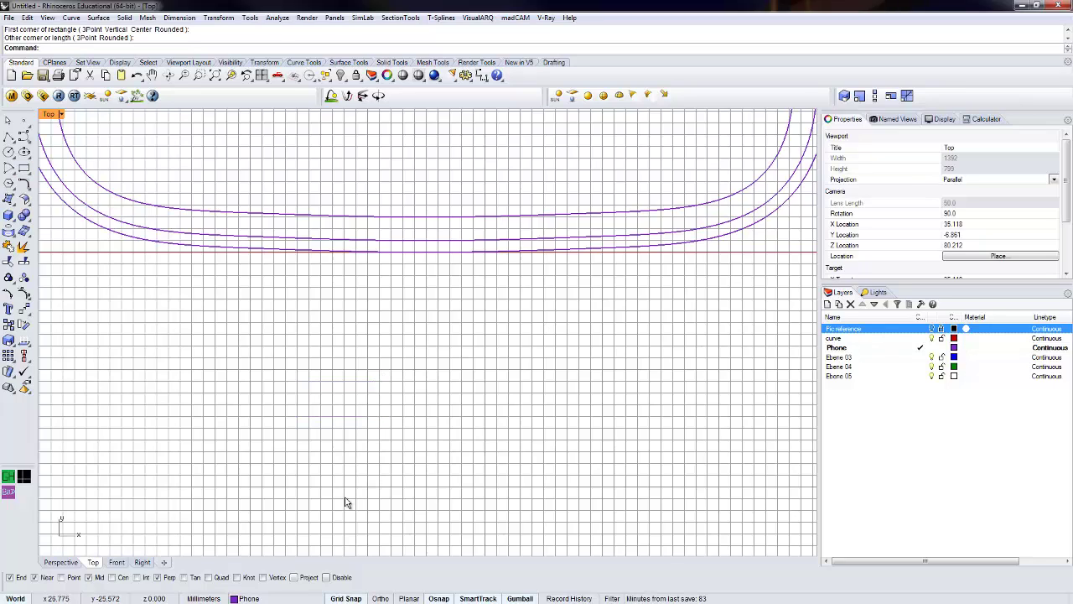
- Draw a rectangle of about 6 × 3 mm below the phone's lower end, with its corners snapped to the grid
{"action": "key", "text": "Return"}
{"action": "left_click", "coordinate": [320, 416]}
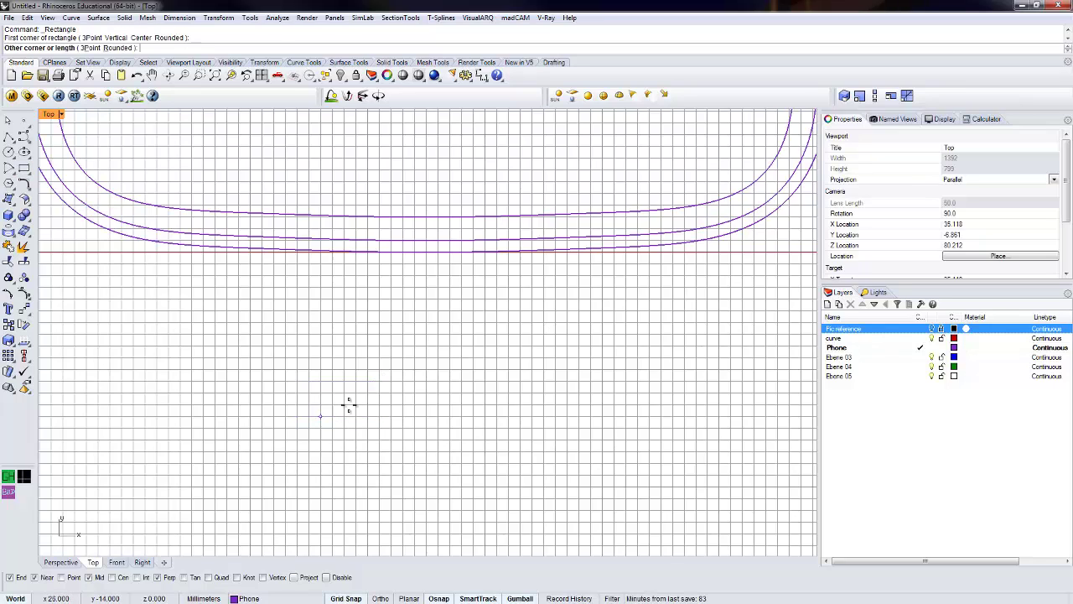
{"action": "left_click", "coordinate": [389, 381]}
- Try to chamfer the rectangle's upper-left corner with both distances at 0.5 mm, and undo the chamfer
{"action": "left_click", "coordinate": [376, 382]}
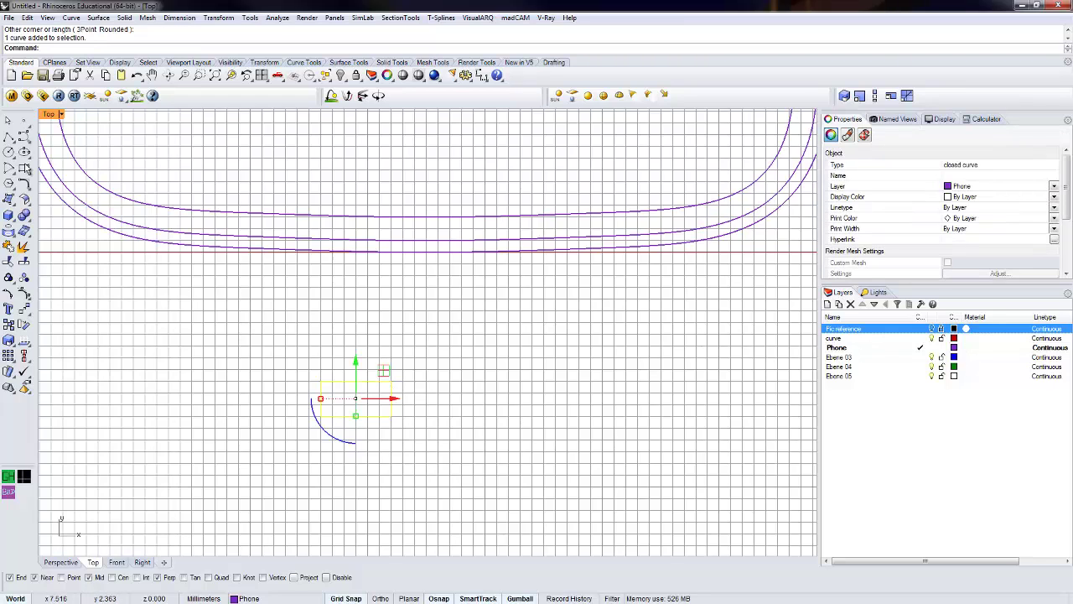
{"action": "left_click", "coordinate": [71, 18]}
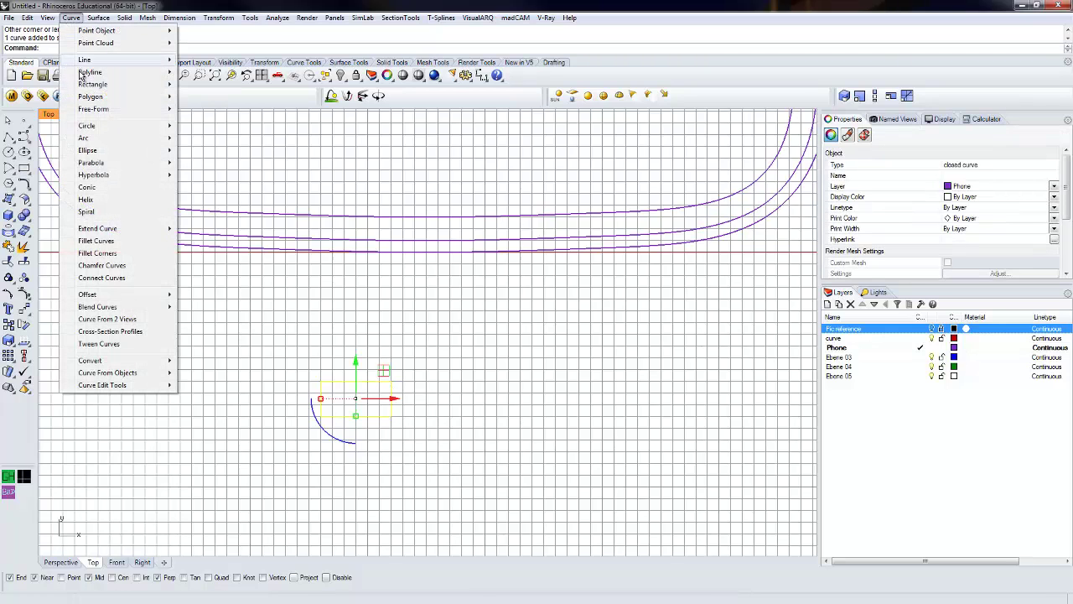
{"action": "left_click", "coordinate": [101, 265]}
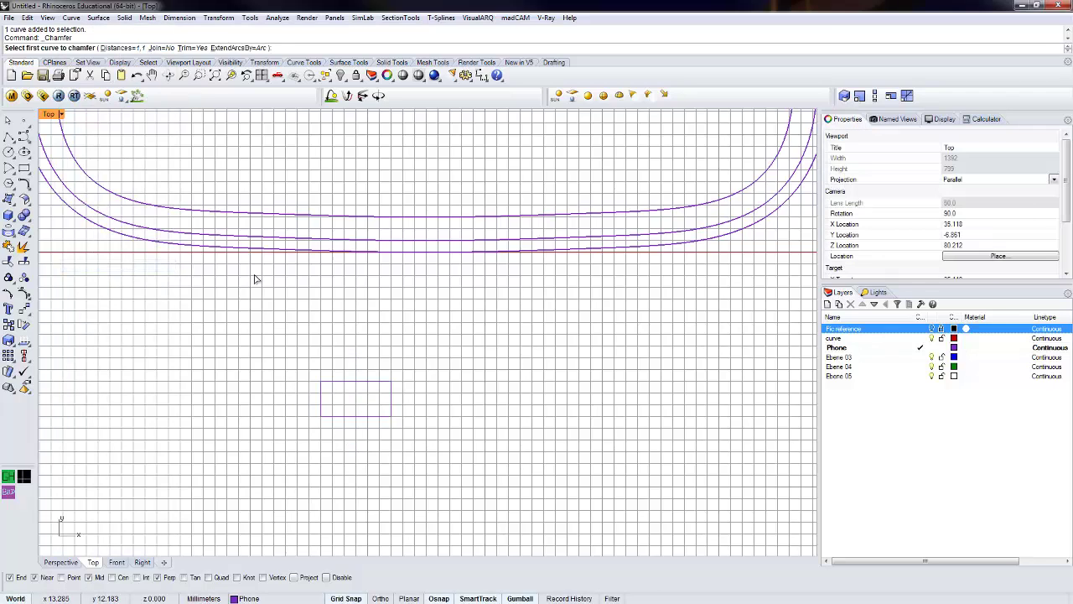
{"action": "left_click", "coordinate": [115, 48]}
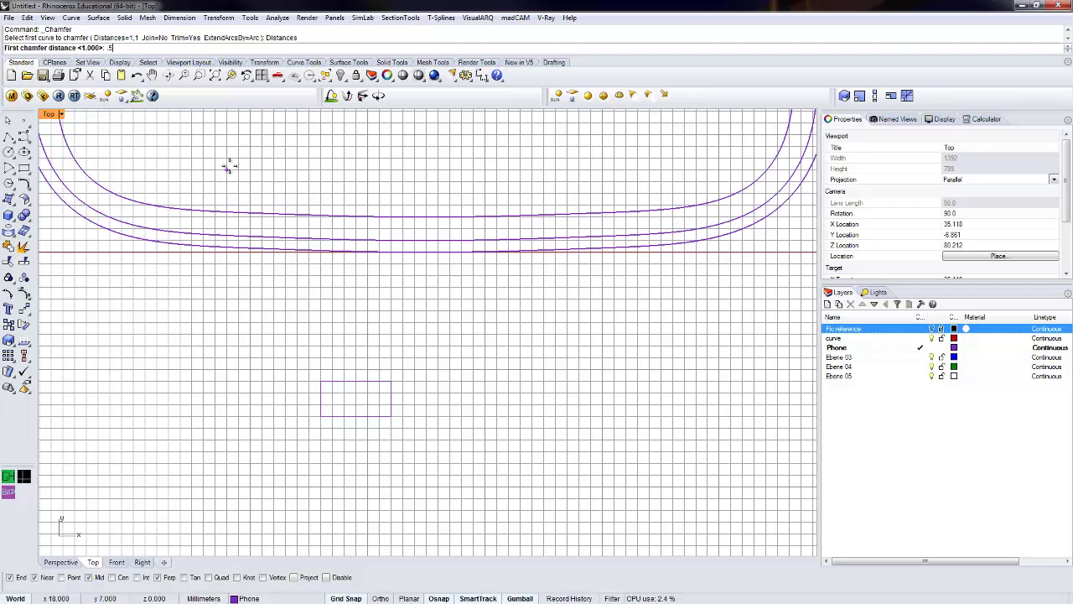
{"action": "key", "text": "Return"}
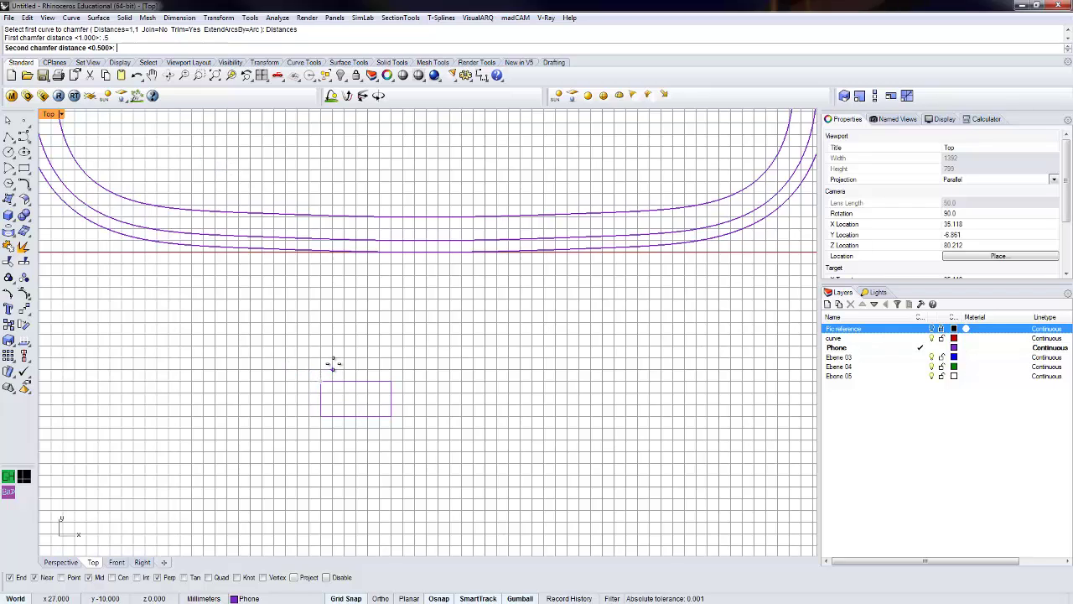
{"action": "key", "text": "Return"}
{"action": "left_click", "coordinate": [332, 383]}
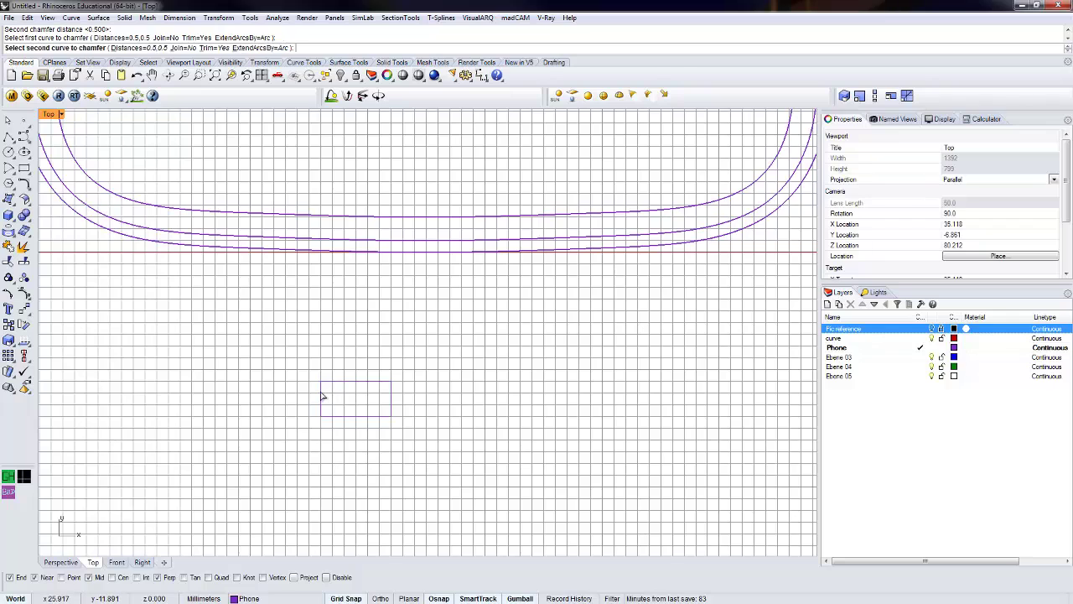
{"action": "left_click", "coordinate": [321, 395]}
{"action": "key", "text": "ctrl+z"}
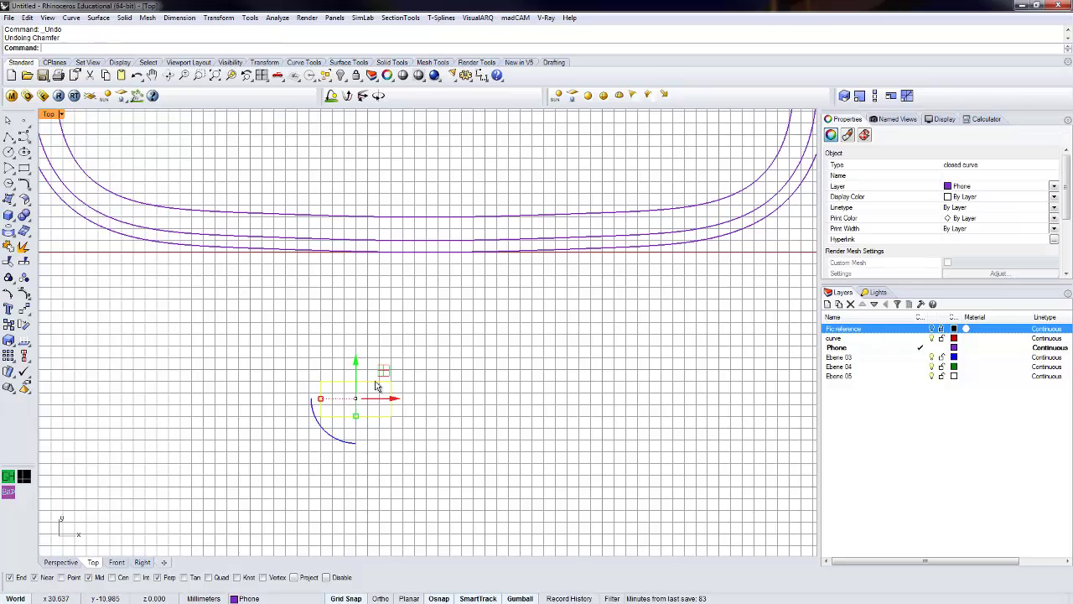
- Chamfer the rectangle's two upper corners with both distances set to 1 mm
{"action": "key", "text": "Return"}
{"action": "left_click", "coordinate": [134, 48]}
{"action": "type", "text": "1"}
{"action": "key", "text": "Return"}
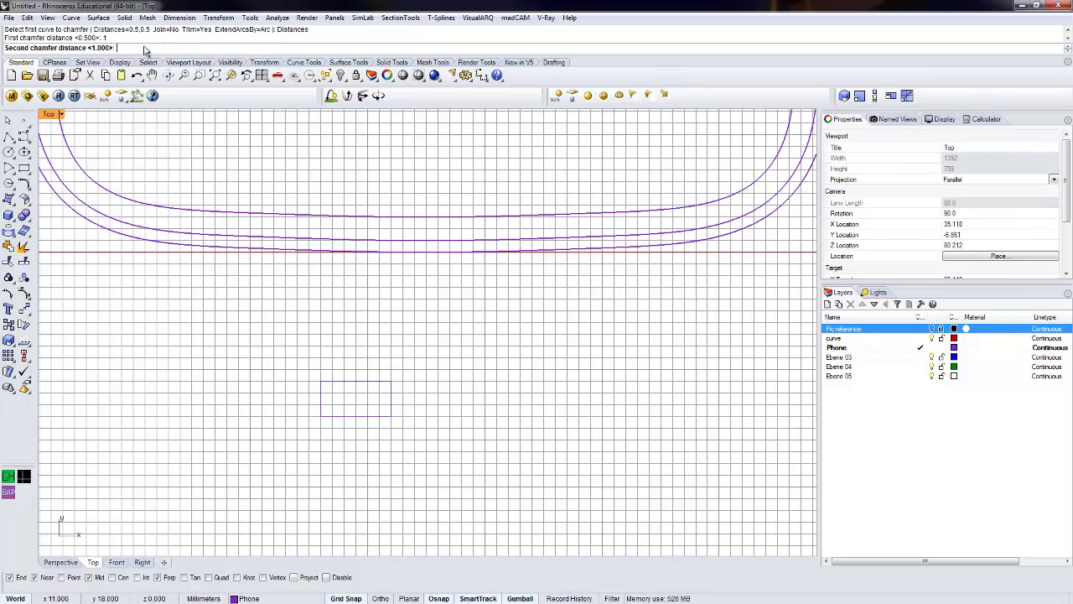
{"action": "key", "text": "Return"}
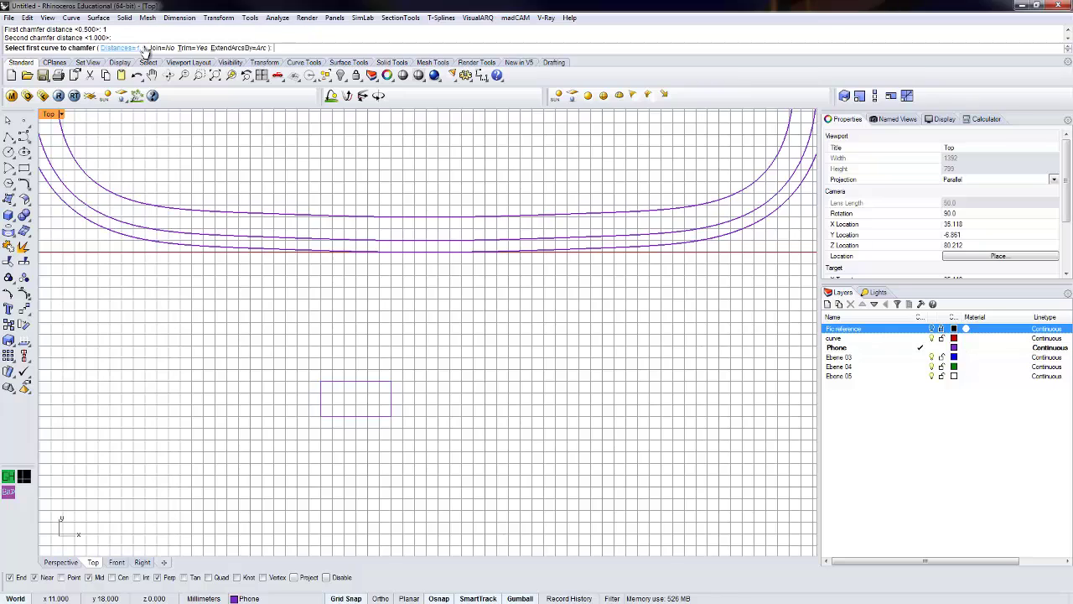
{"action": "left_click", "coordinate": [336, 383]}
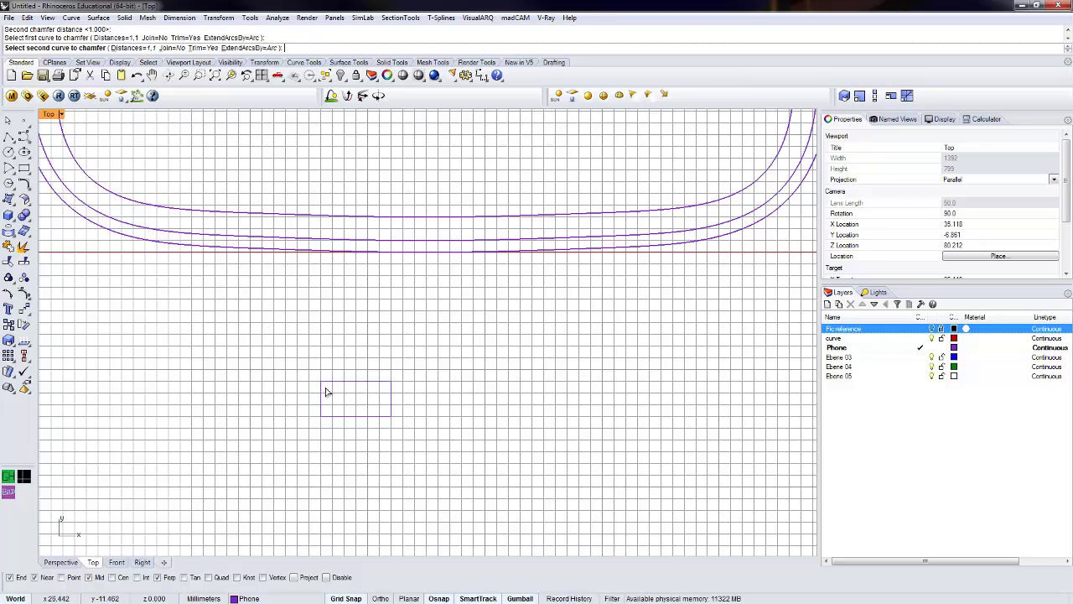
{"action": "left_click", "coordinate": [391, 392]}
- Scale the chamfered rectangle down slightly and move it close to the middle of the phone's lower end
{"action": "left_click", "coordinate": [375, 420]}
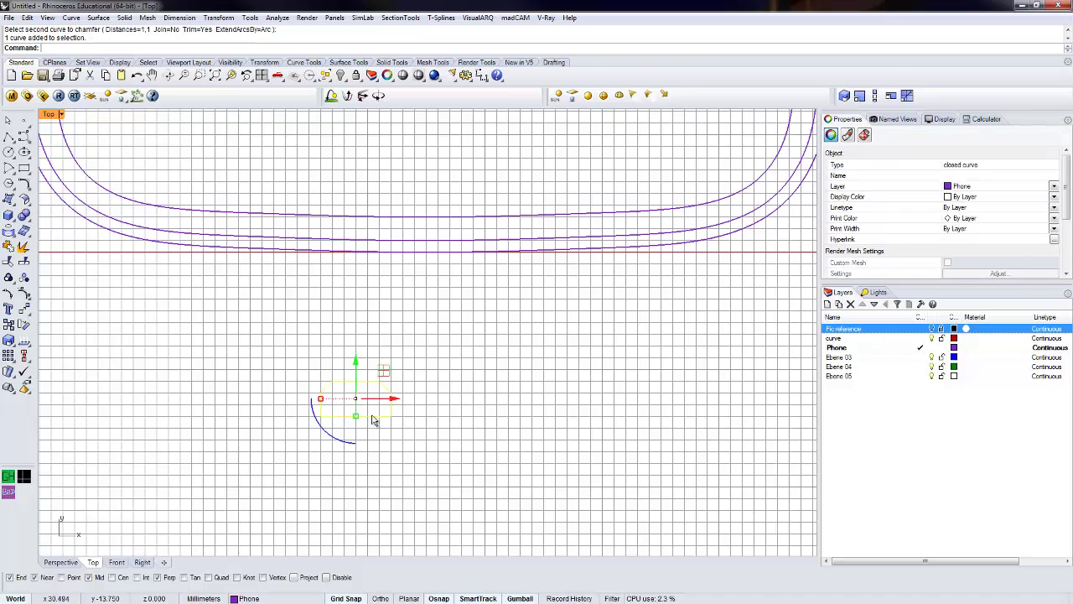
{"action": "left_click_drag", "start_coordinate": [357, 416], "coordinate": [326, 400]}
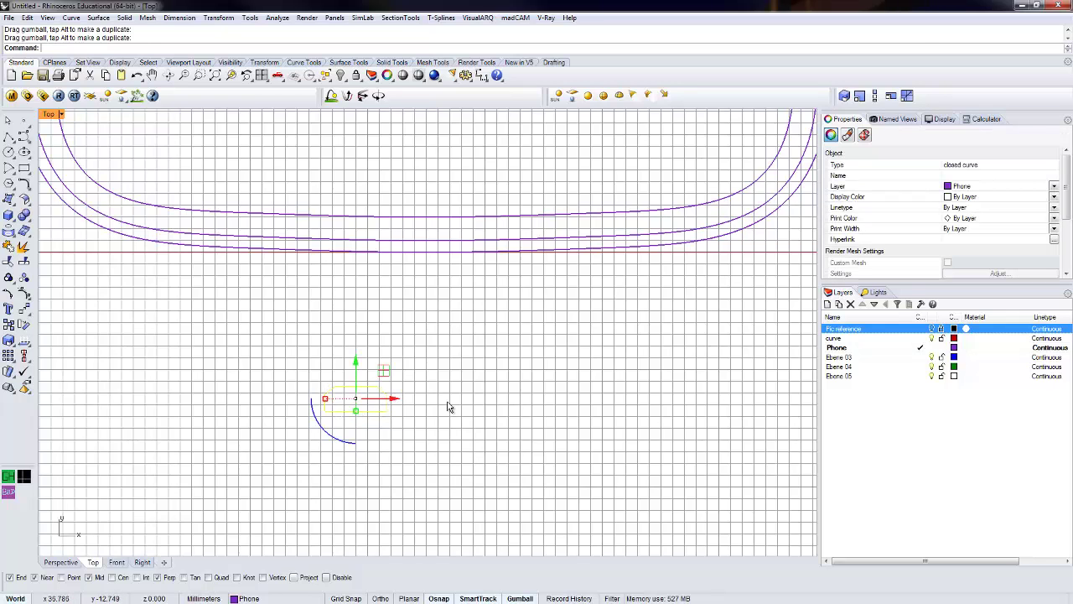
{"action": "right_click_drag", "start_coordinate": [443, 371], "coordinate": [415, 420]}
{"action": "scroll", "coordinate": [415, 420], "scroll_direction": "down", "scroll_amount": 2}
{"action": "left_click_drag", "start_coordinate": [374, 416], "coordinate": [426, 327]}
{"action": "right_click_drag", "start_coordinate": [453, 395], "coordinate": [443, 438]}
{"action": "scroll", "coordinate": [411, 436], "scroll_direction": "down", "scroll_amount": 2}
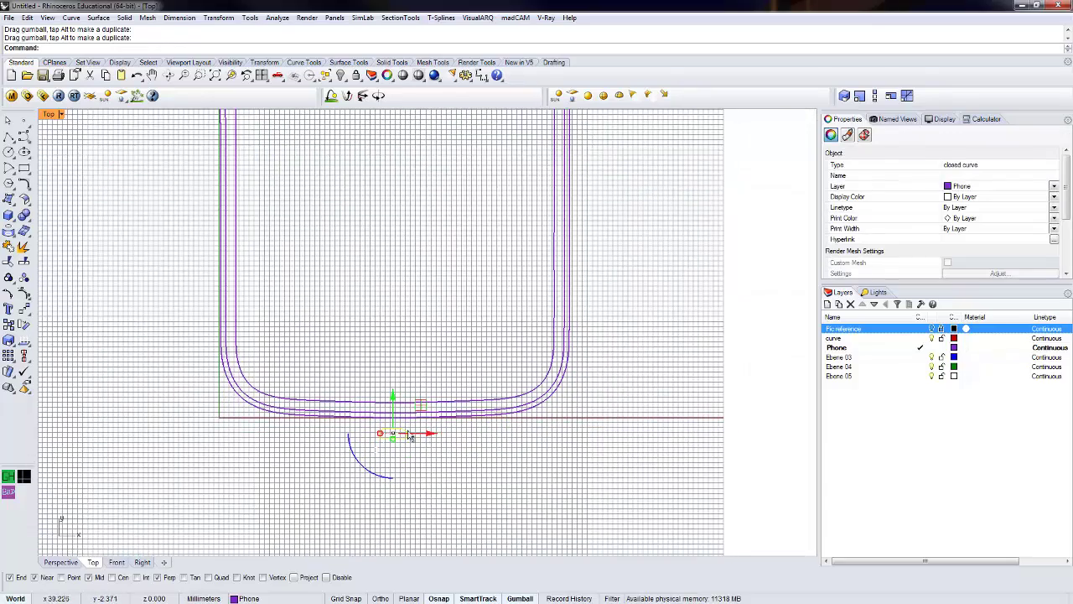
- Rotate the chamfered profile 90° in the perspective view so it stands upright in front of the phone's lower end
{"action": "double_click", "coordinate": [45, 114]}
{"action": "left_click", "coordinate": [441, 118]}
{"action": "double_click", "coordinate": [441, 119]}
{"action": "right_click_drag", "start_coordinate": [441, 134], "coordinate": [191, 361]}
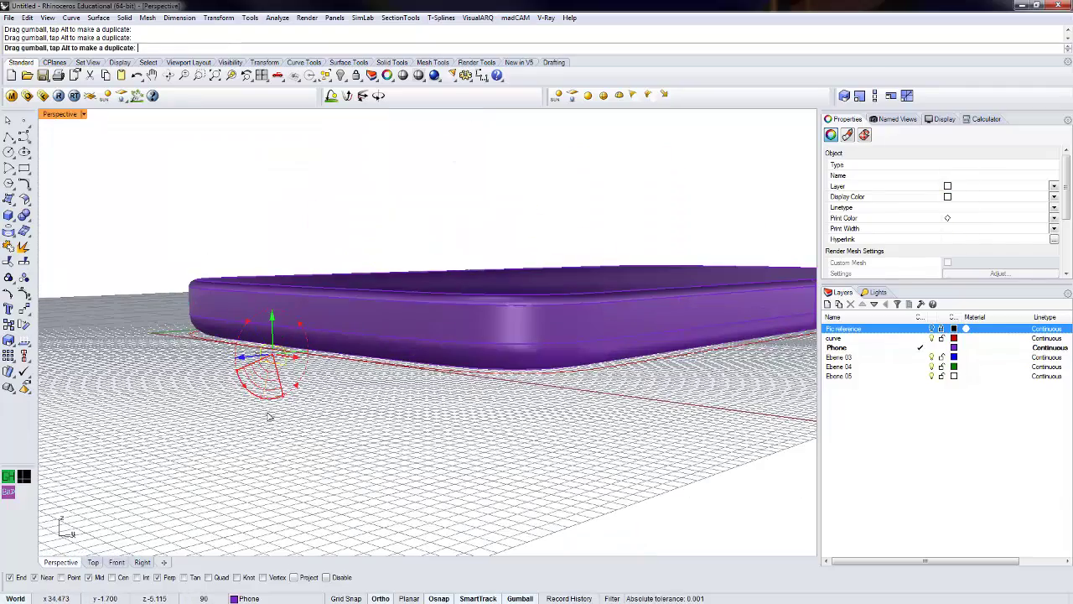
{"action": "right_click_drag", "start_coordinate": [276, 442], "coordinate": [453, 381]}
{"action": "scroll", "coordinate": [452, 380], "scroll_direction": "down", "scroll_amount": 3}
{"action": "left_click_drag", "start_coordinate": [391, 375], "coordinate": [413, 312], "text": "shift"}
{"action": "right_click_drag", "start_coordinate": [413, 312], "coordinate": [394, 419]}
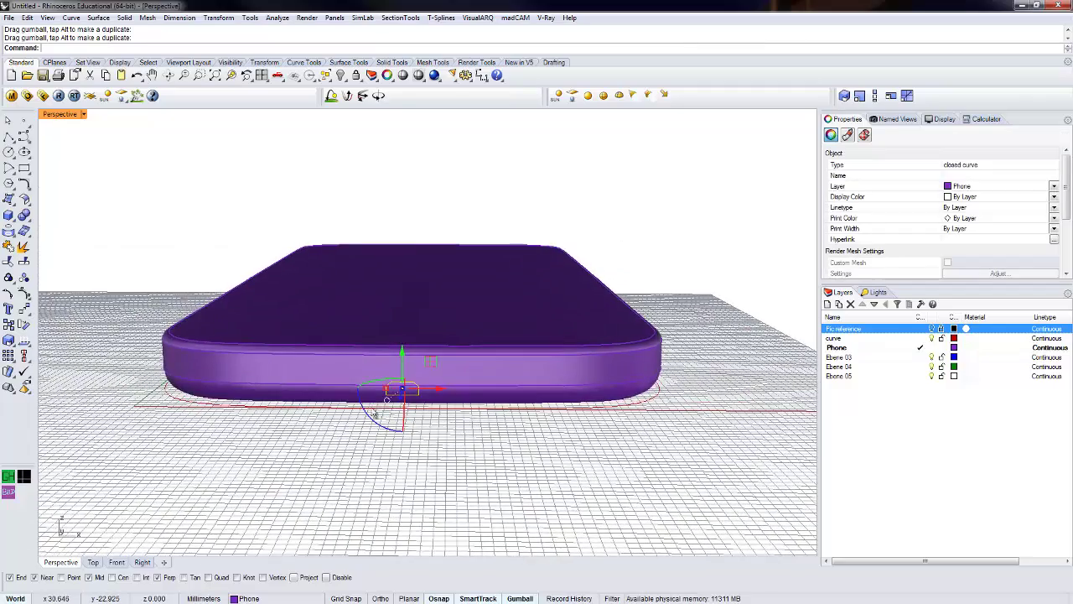
- Move the upright profile onto the phone's lower end face, snapping to the midpoint of the side band's lower seam
{"action": "scroll", "coordinate": [394, 402], "scroll_direction": "up", "scroll_amount": 3}
{"action": "type", "text": "v"}
{"action": "key", "text": "Return"}
{"action": "left_click", "coordinate": [401, 393]}
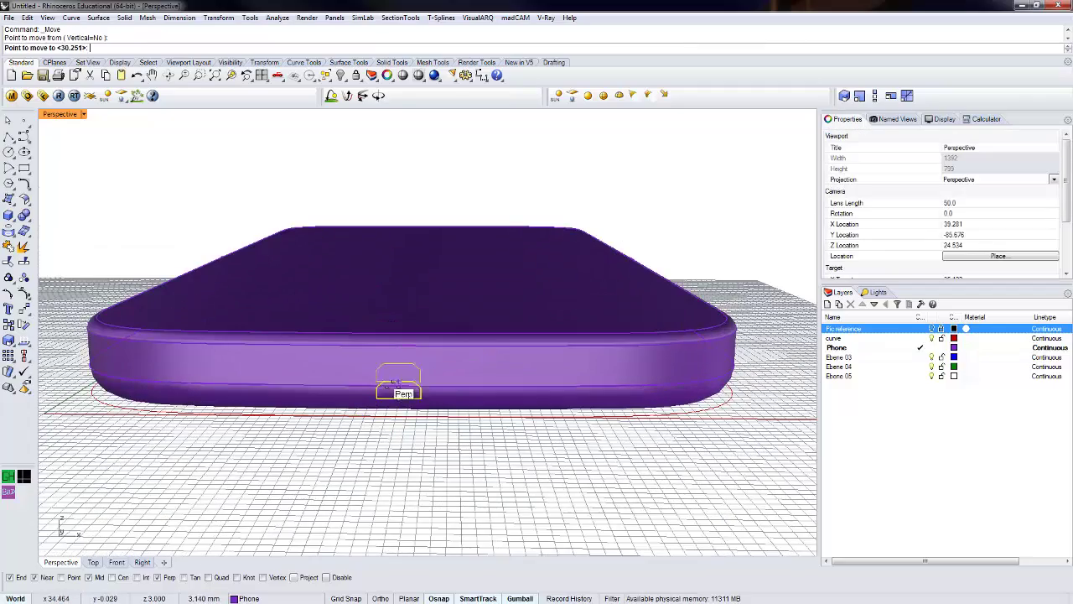
{"action": "right_click_drag", "start_coordinate": [387, 384], "coordinate": [529, 417]}
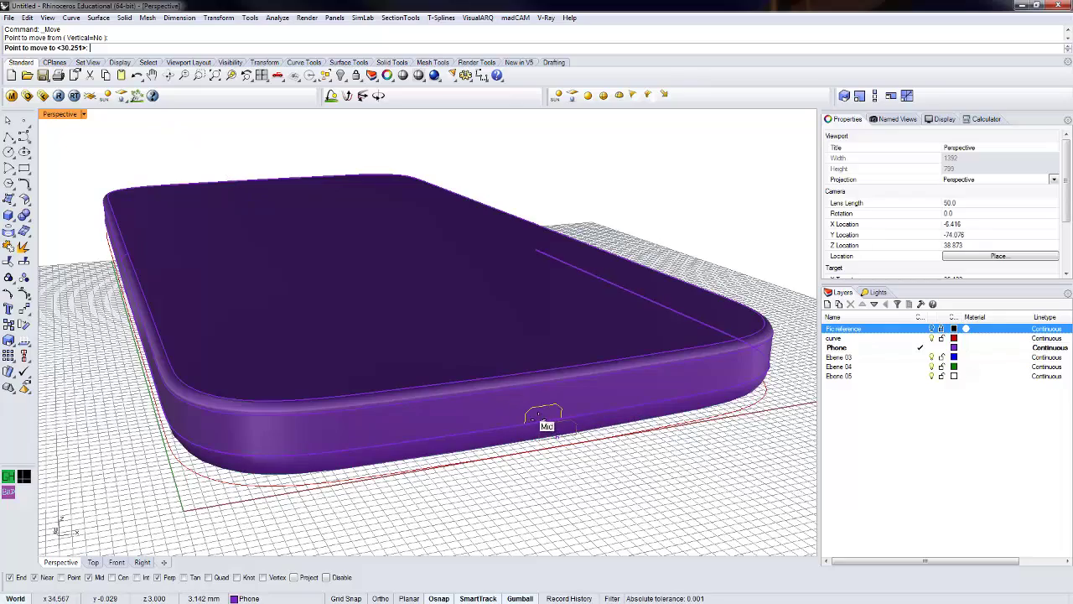
{"action": "left_click", "coordinate": [538, 417]}
{"action": "right_click_drag", "start_coordinate": [534, 477], "coordinate": [401, 392]}
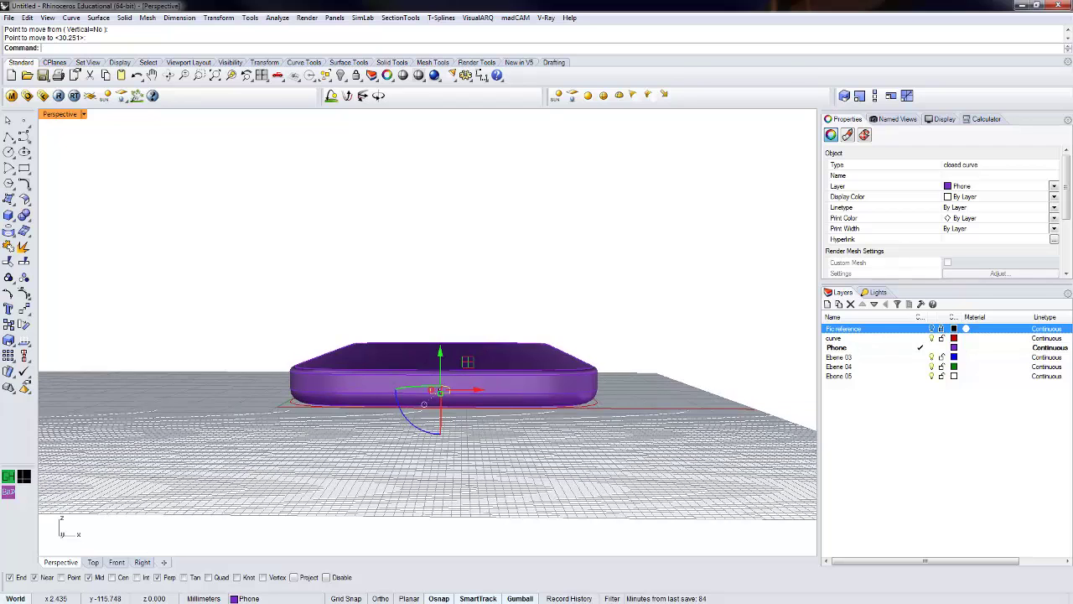
- Check the phone's lower port in the Galaxy S4 gallery photos in Firefox, showing the rear view, and return to Rhino
{"action": "key", "text": "alt+Tab"}
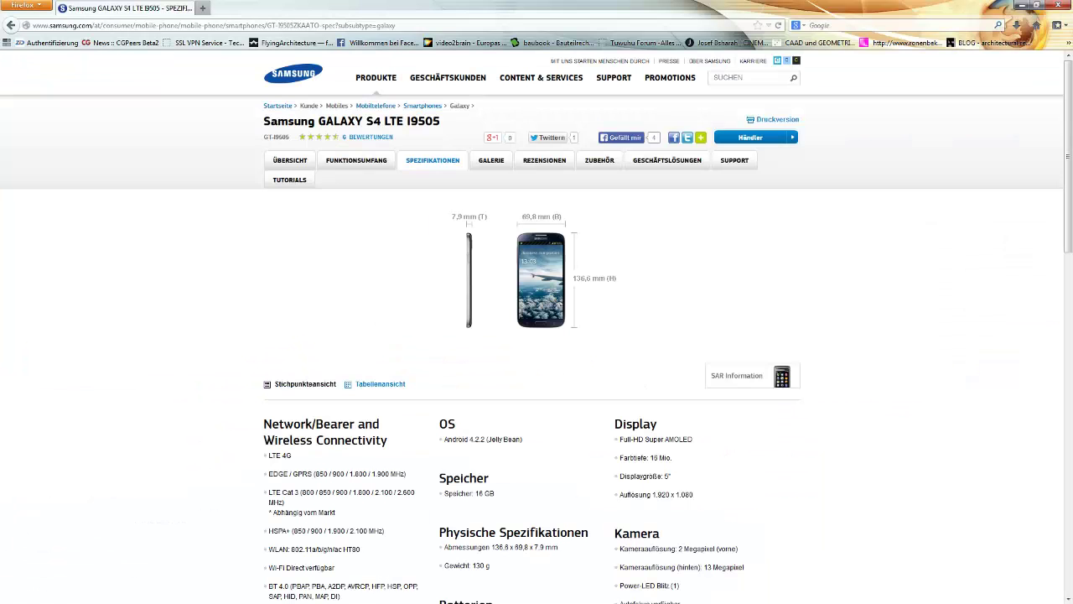
{"action": "left_click", "coordinate": [491, 161]}
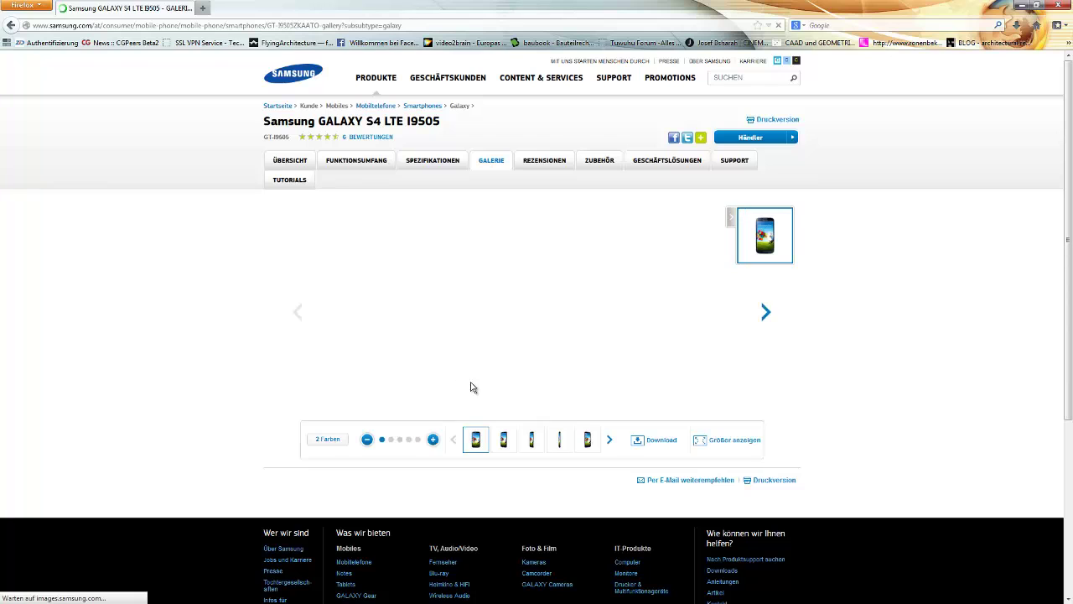
{"action": "left_click", "coordinate": [610, 441]}
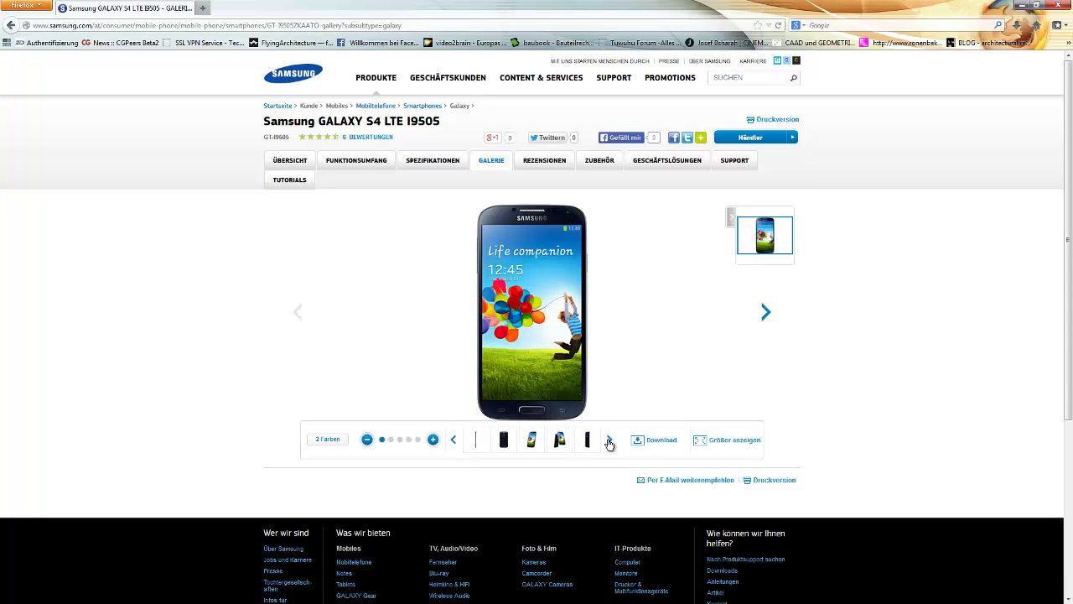
{"action": "left_click", "coordinate": [610, 442]}
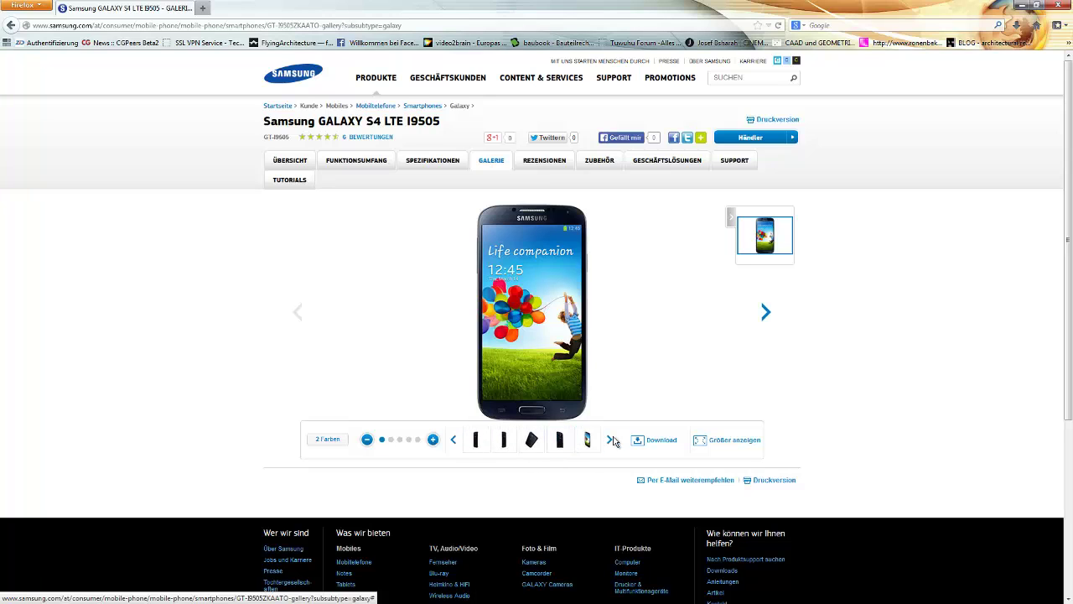
{"action": "left_click", "coordinate": [611, 440]}
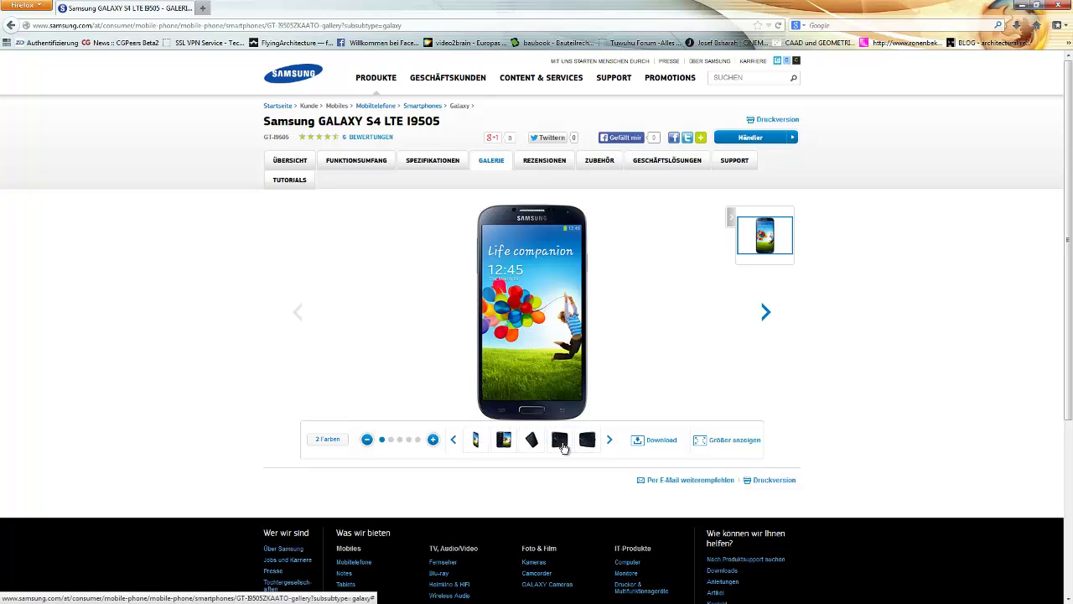
{"action": "left_click", "coordinate": [564, 447]}
{"action": "left_click", "coordinate": [588, 445]}
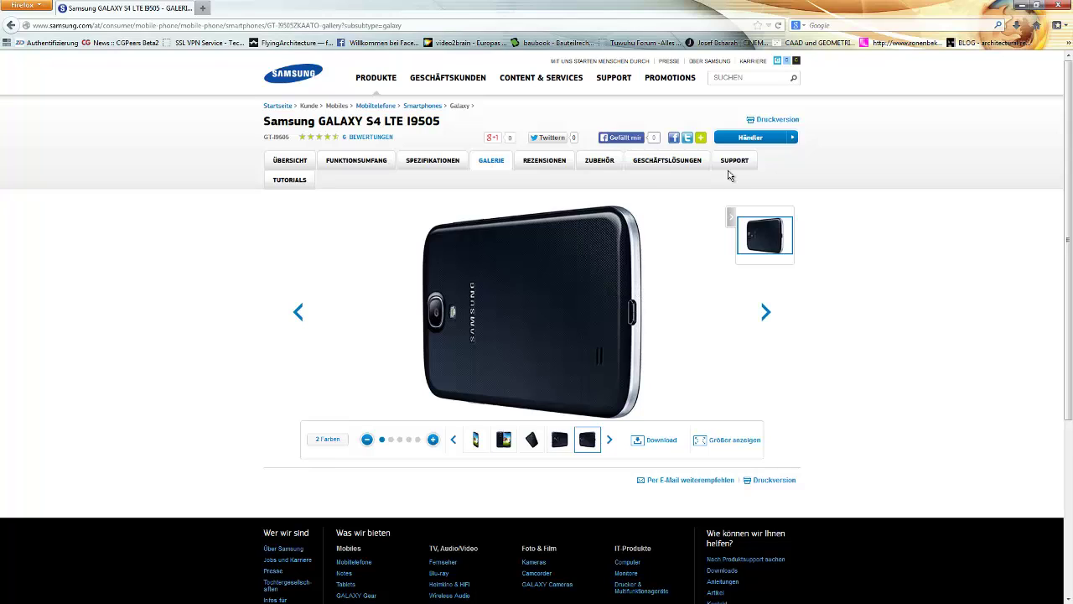
{"action": "left_click", "coordinate": [1023, 6]}
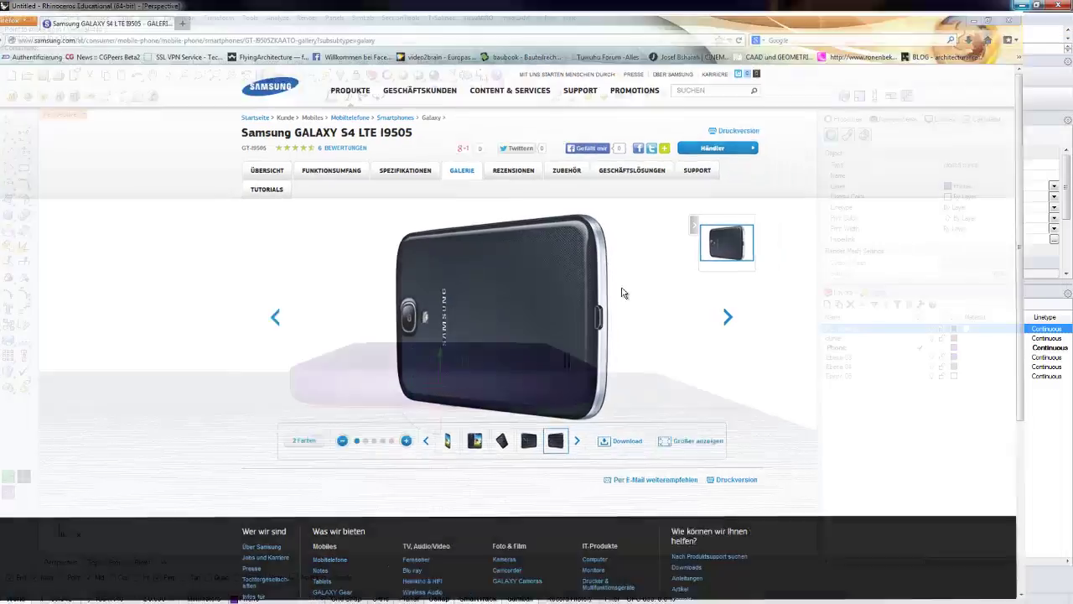
- Move the port profile slightly down on the phone's lower end face and compare it with the rear-view gallery photo
{"action": "scroll", "coordinate": [451, 362], "scroll_direction": "up", "scroll_amount": 5}
{"action": "scroll", "coordinate": [451, 362], "scroll_direction": "down", "scroll_amount": 3}
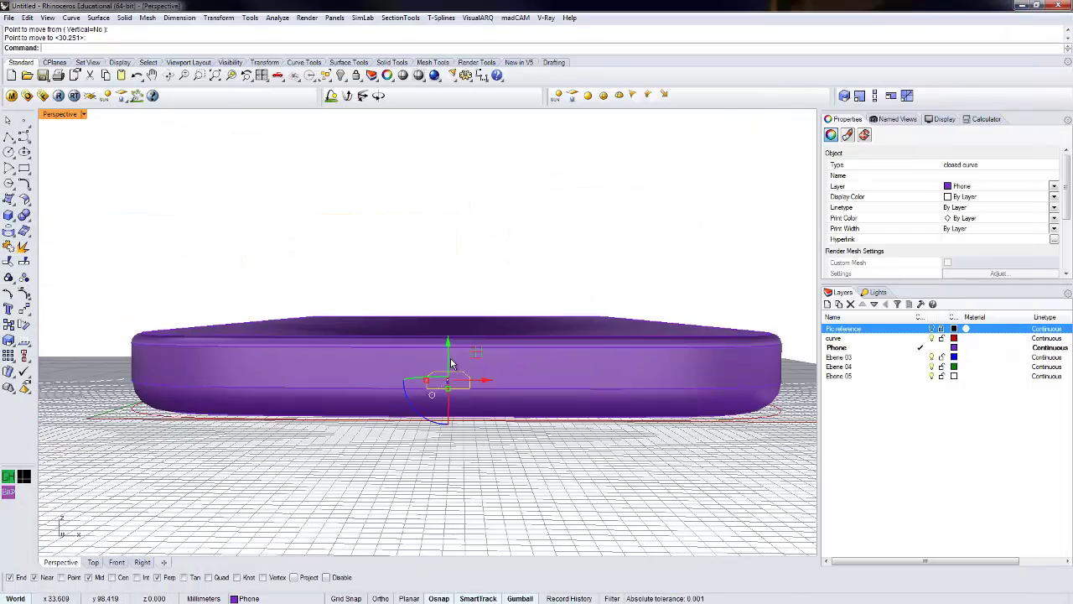
{"action": "right_click_drag", "start_coordinate": [451, 362], "coordinate": [448, 388]}
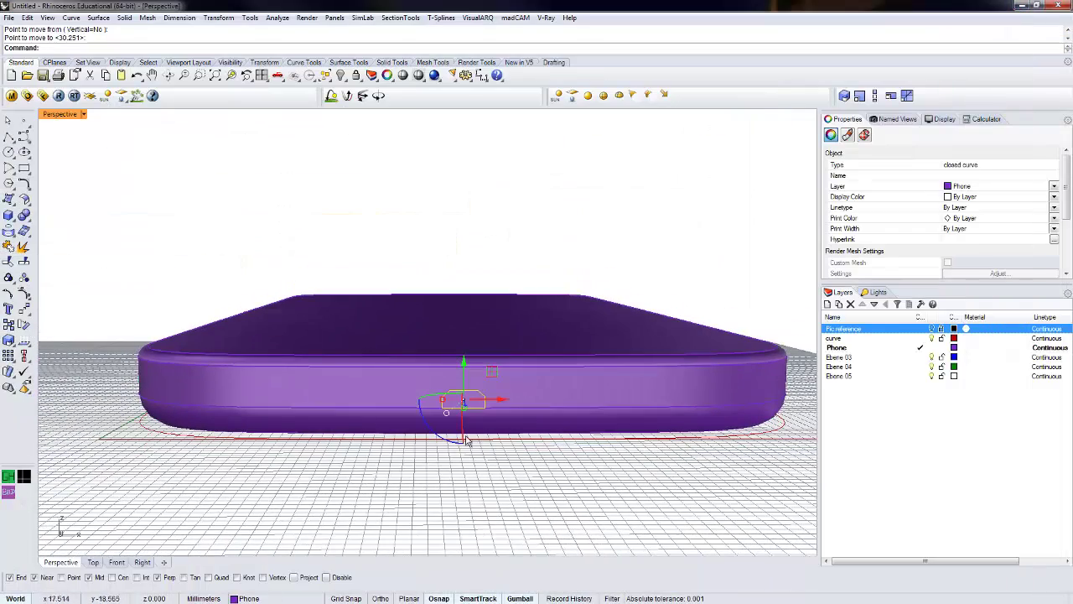
{"action": "left_click_drag", "start_coordinate": [465, 365], "coordinate": [465, 374]}
{"action": "right_click_drag", "start_coordinate": [369, 516], "coordinate": [417, 529]}
{"action": "key", "text": "alt+Tab"}
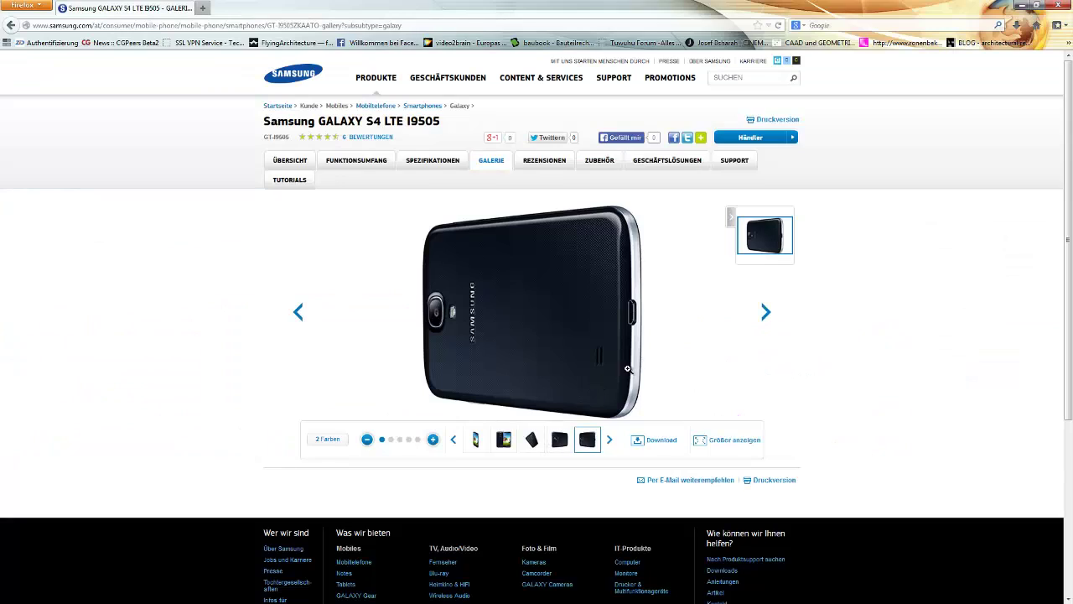
{"action": "left_click", "coordinate": [1023, 5]}
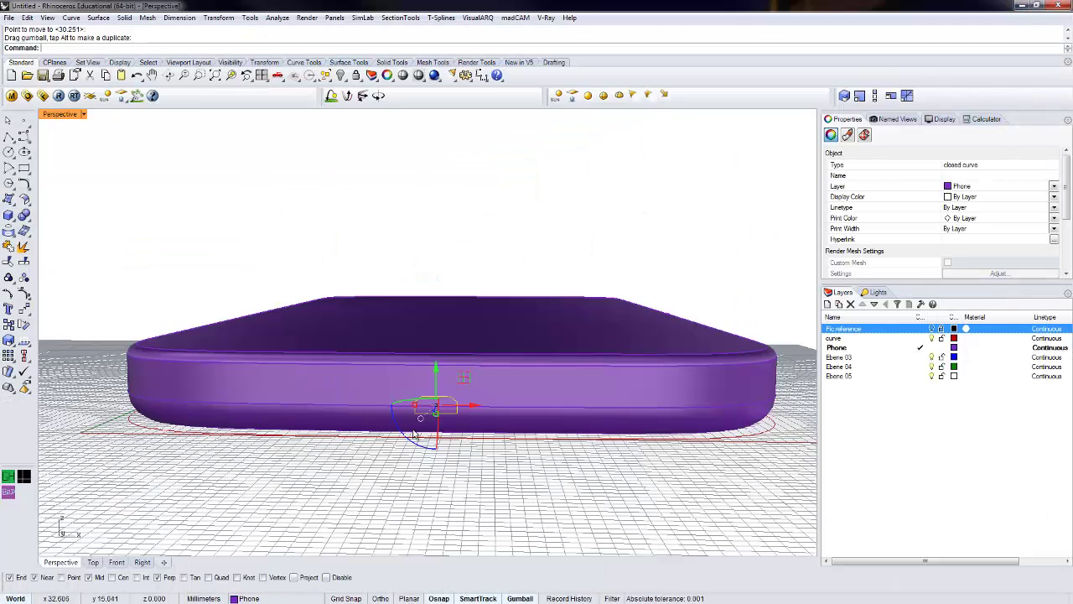
- Extrude the port profile as a capped solid about 4.4 mm into the phone's lower end
{"action": "right_click_drag", "start_coordinate": [471, 484], "coordinate": [208, 415]}
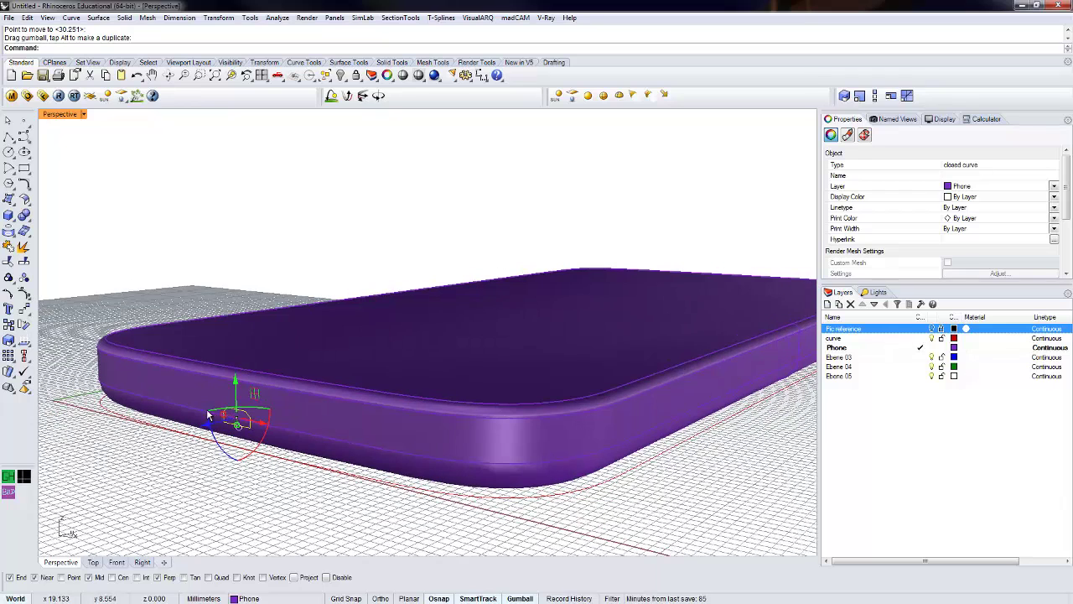
{"action": "left_click", "coordinate": [9, 229]}
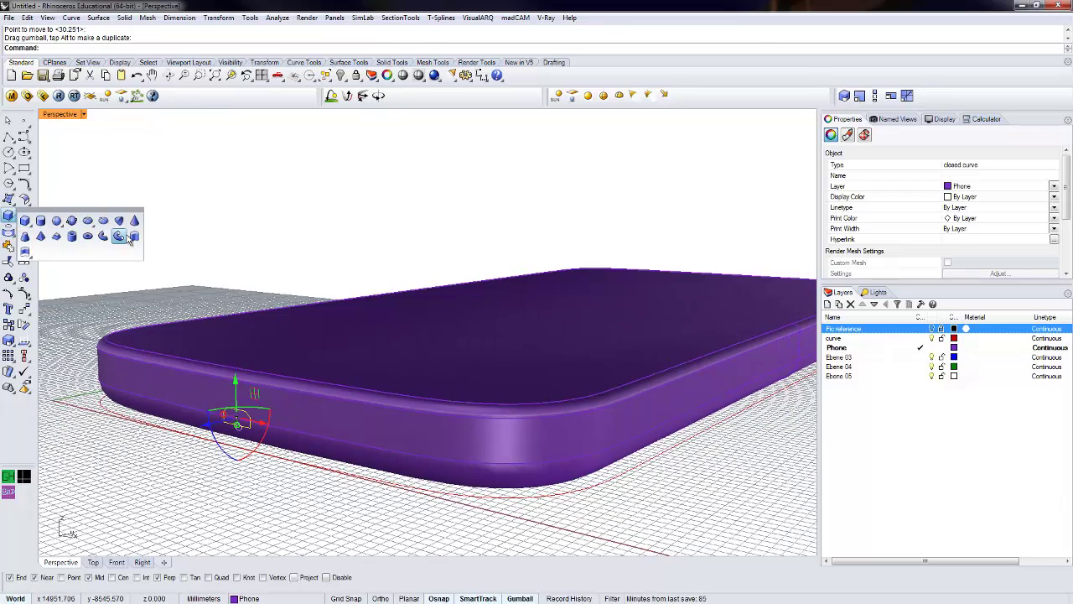
{"action": "left_click", "coordinate": [123, 238]}
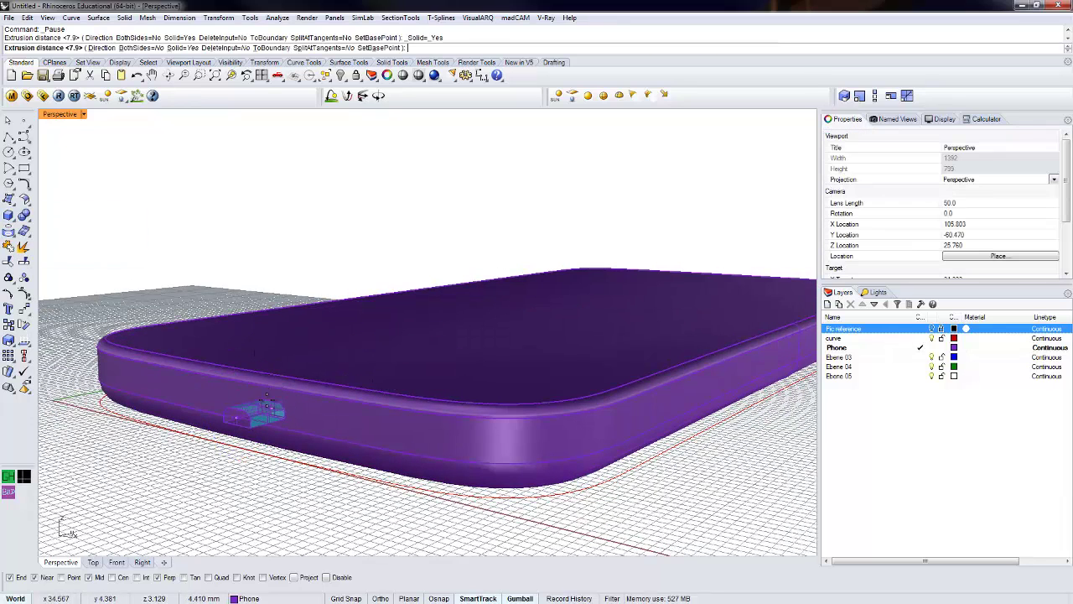
{"action": "left_click", "coordinate": [267, 400], "text": "alt"}
{"action": "right_click_drag", "start_coordinate": [213, 466], "coordinate": [316, 467]}
{"action": "right_click_drag", "start_coordinate": [529, 474], "coordinate": [551, 443]}
{"action": "key", "text": "Escape"}
{"action": "scroll", "coordinate": [644, 429], "scroll_direction": "up", "scroll_amount": 5}
{"action": "scroll", "coordinate": [644, 429], "scroll_direction": "down", "scroll_amount": 5}
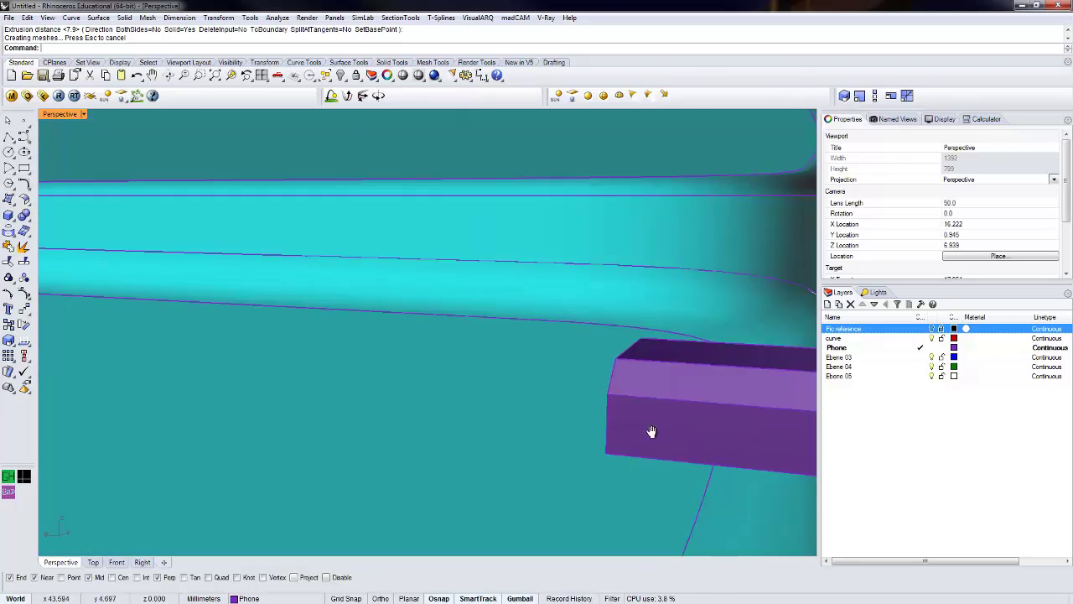
- Shift the port solid outward so it protrudes through the phone's lower end face
{"action": "left_click", "coordinate": [483, 341]}
{"action": "left_click_drag", "start_coordinate": [465, 338], "coordinate": [504, 343]}
{"action": "key", "text": "Escape"}
{"action": "right_click_drag", "start_coordinate": [551, 427], "coordinate": [539, 437]}
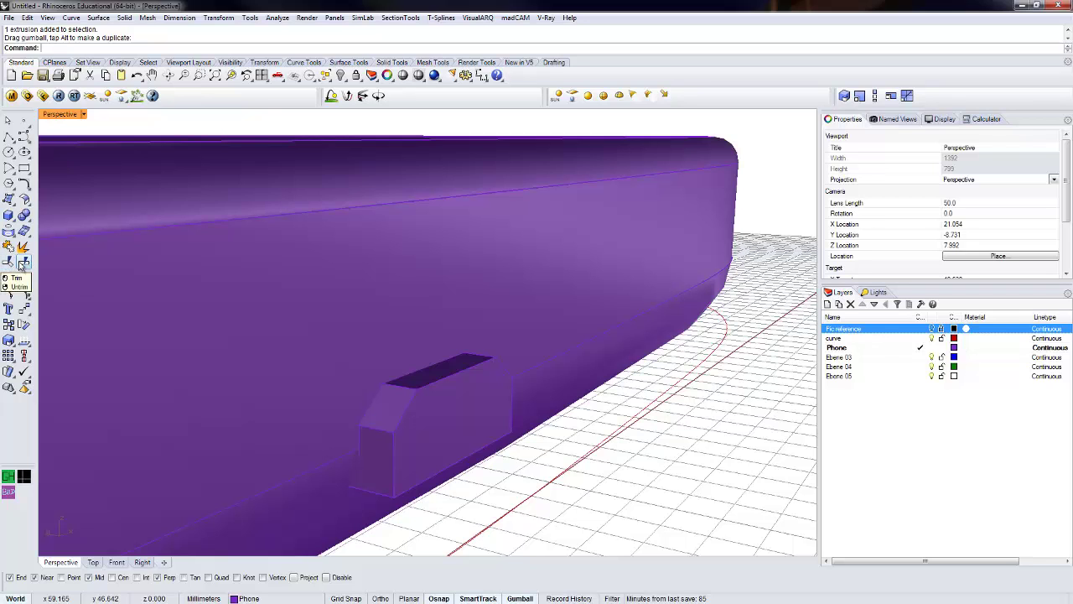
- Split the side band and the lower shell using the port solid as the cutting object
{"action": "left_click", "coordinate": [24, 247]}
{"action": "left_click", "coordinate": [319, 371]}
{"action": "scroll", "coordinate": [318, 374], "scroll_direction": "down", "scroll_amount": 2}
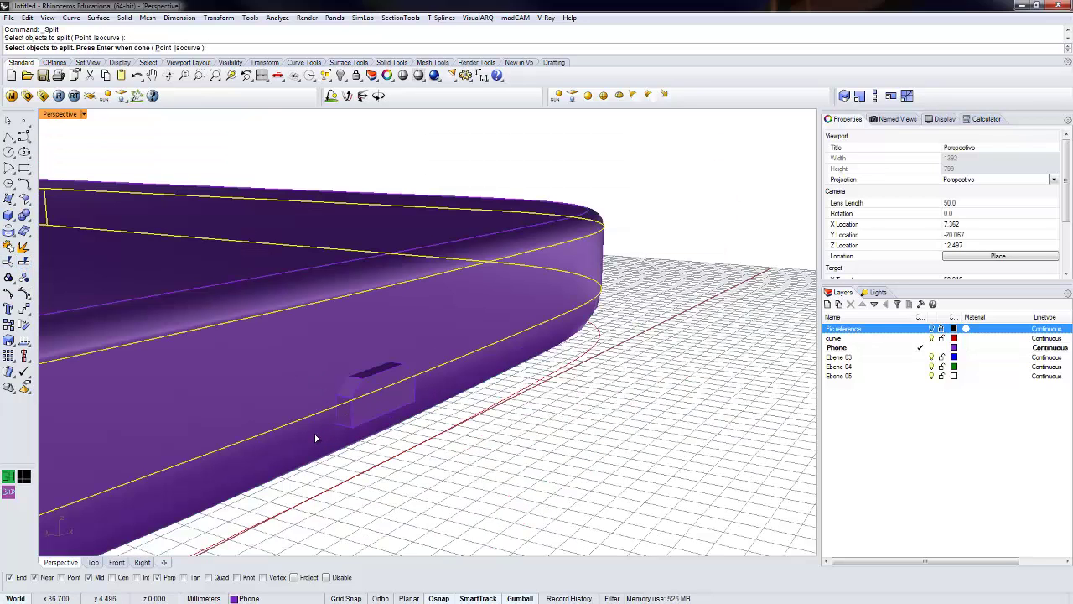
{"action": "key", "text": "Return"}
{"action": "scroll", "coordinate": [352, 388], "scroll_direction": "up", "scroll_amount": 3}
{"action": "left_click", "coordinate": [353, 385]}
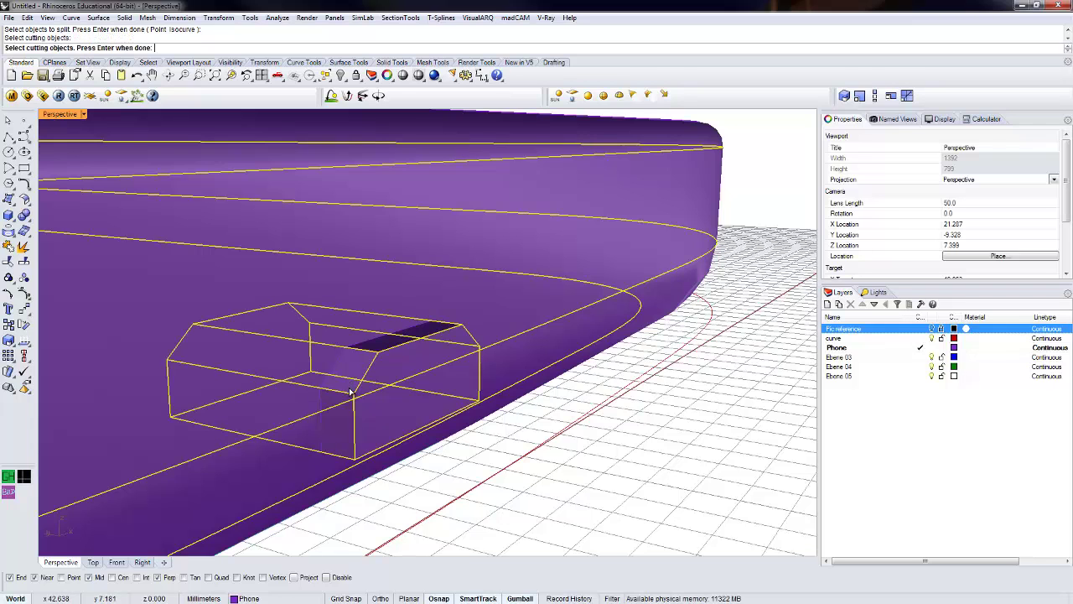
{"action": "key", "text": "Return"}
- Pull the port solid out of the phone and delete the split-off surface pieces to open the port cut-out
{"action": "scroll", "coordinate": [346, 387], "scroll_direction": "down", "scroll_amount": 3}
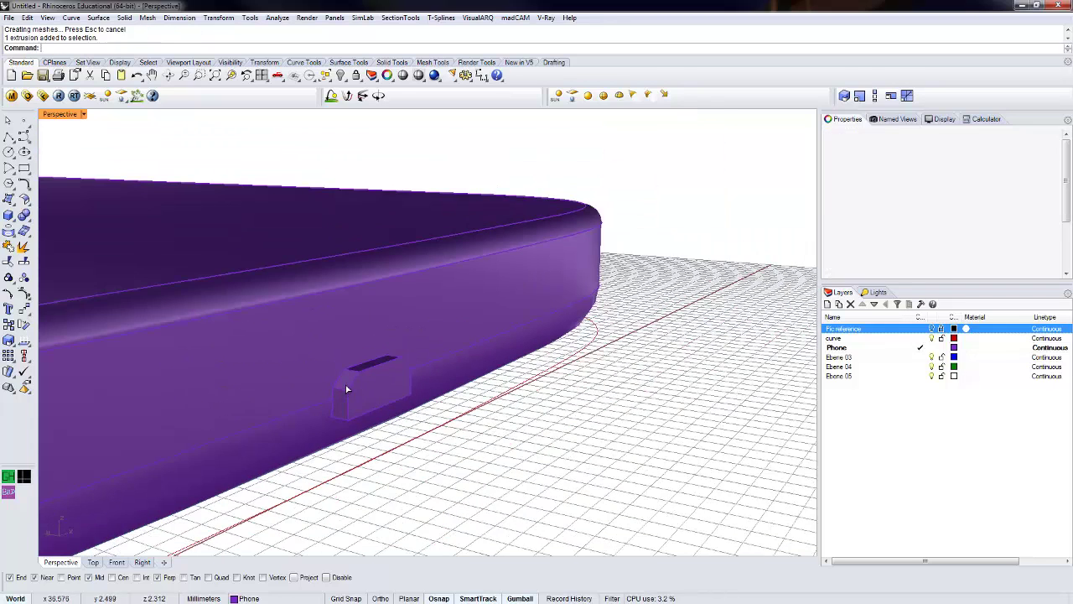
{"action": "left_click", "coordinate": [361, 390]}
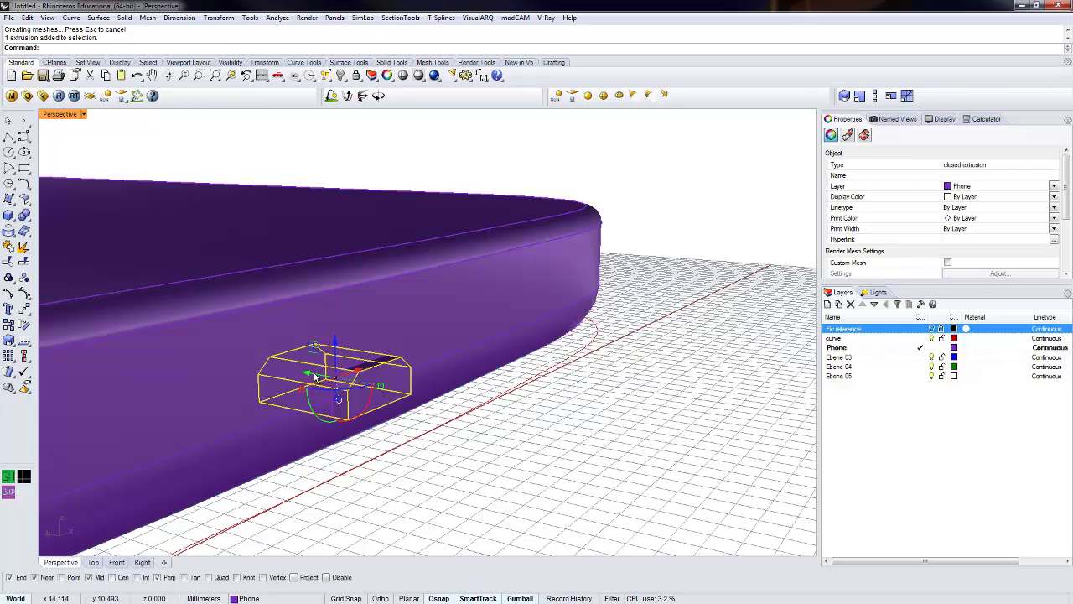
{"action": "left_click_drag", "start_coordinate": [315, 376], "coordinate": [483, 428]}
{"action": "left_click", "coordinate": [366, 379]}
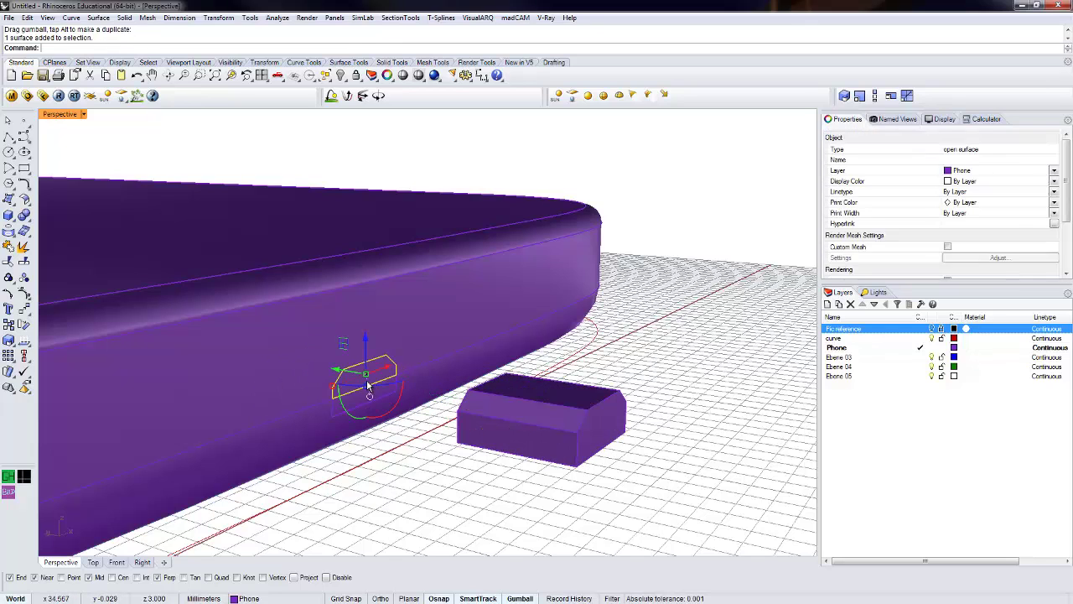
{"action": "key", "text": "Delete"}
- Move the port solid back into the cut-out, snapping its lower front corner to the opening's lower corner
{"action": "mouse_move", "coordinate": [367, 379]}
{"action": "right_mouse_down"}
{"action": "mouse_move", "coordinate": [337, 382]}
{"action": "mouse_move", "coordinate": [307, 366]}
{"action": "mouse_move", "coordinate": [374, 374]}
{"action": "right_mouse_up"}
{"action": "left_click", "coordinate": [556, 329]}
{"action": "type", "text": "m"}
{"action": "key", "text": "Return"}
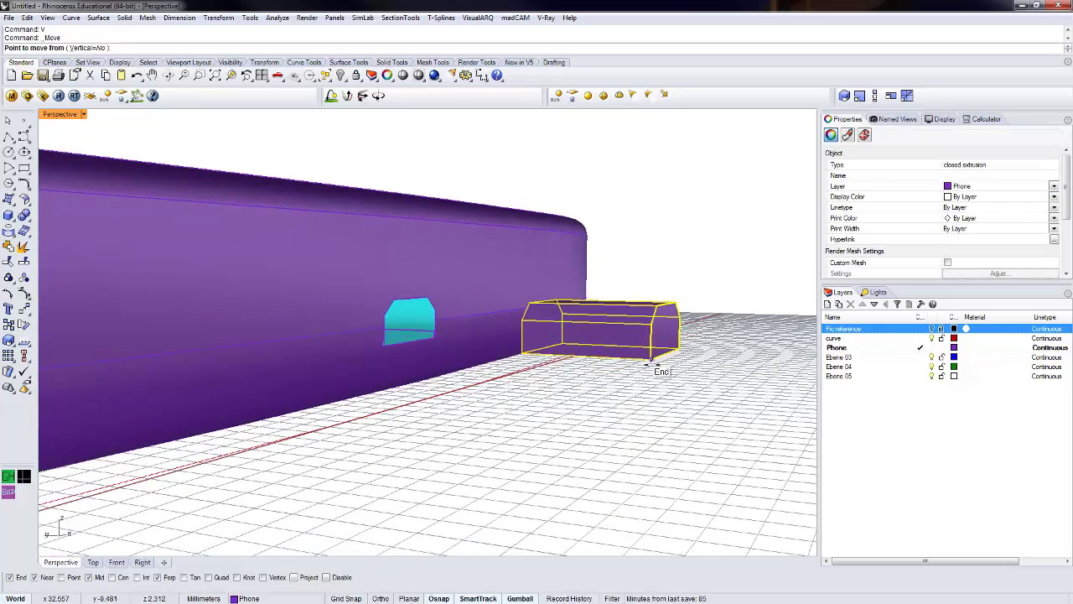
{"action": "left_click", "coordinate": [651, 359]}
{"action": "scroll", "coordinate": [440, 344], "scroll_direction": "up", "scroll_amount": 8}
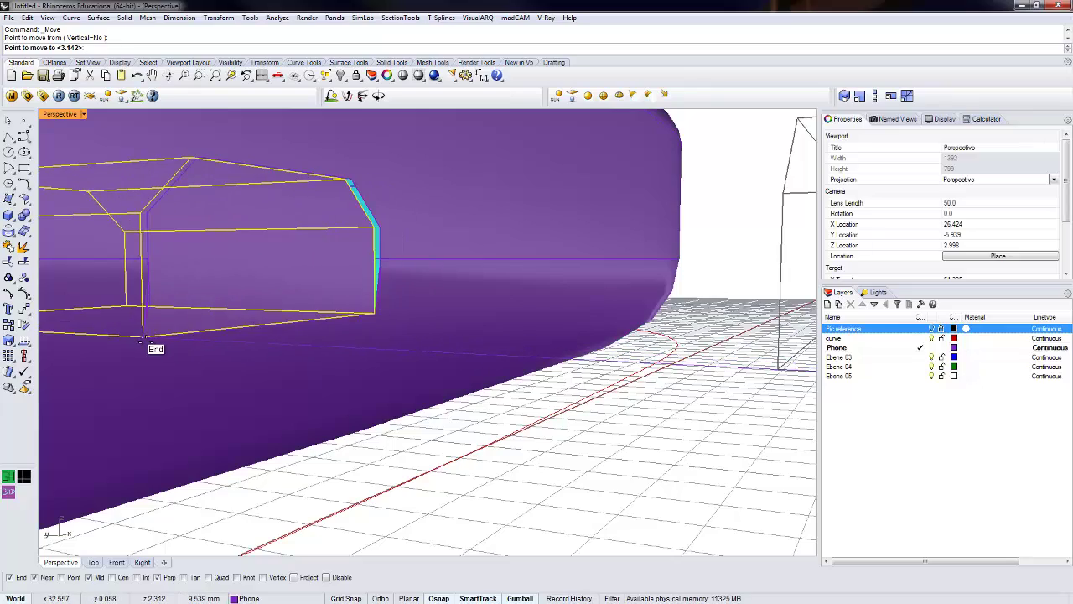
{"action": "left_click", "coordinate": [144, 341]}
- Try to split the port solid with the side band and the lower shell as cutting objects
{"action": "right_click_drag", "start_coordinate": [148, 347], "coordinate": [327, 349]}
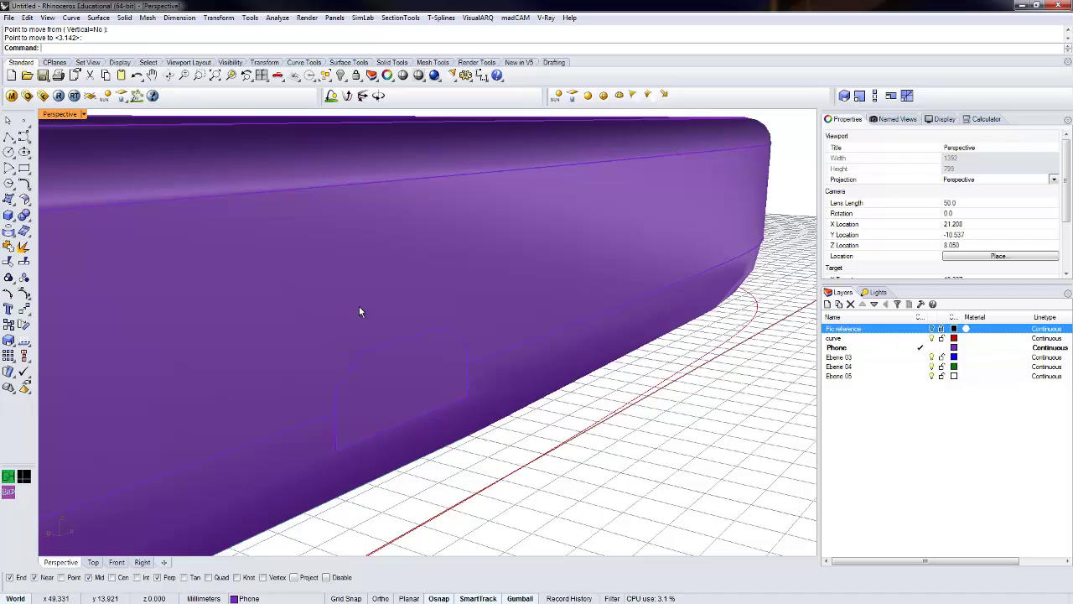
{"action": "left_click", "coordinate": [24, 262]}
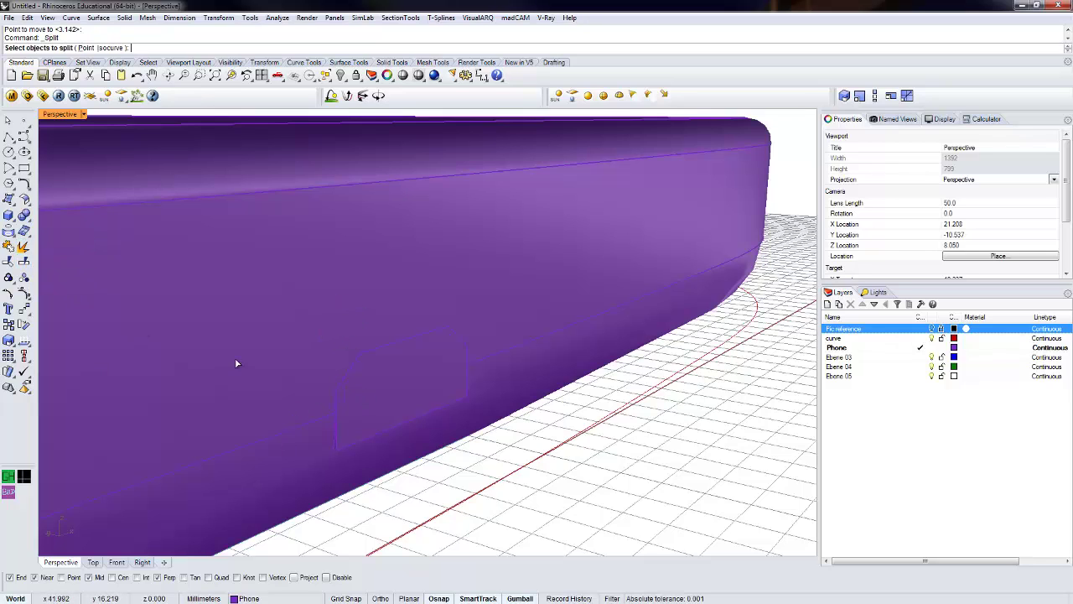
{"action": "left_click", "coordinate": [391, 389]}
{"action": "key", "text": "Return"}
{"action": "left_click", "coordinate": [383, 259]}
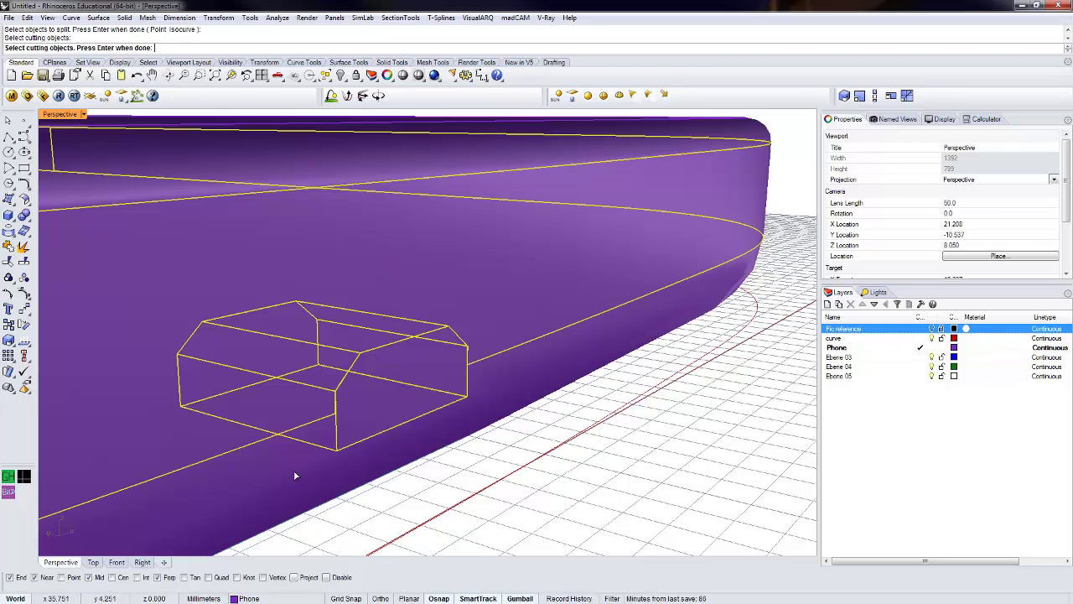
{"action": "left_click", "coordinate": [295, 477]}
{"action": "key", "text": "Return"}
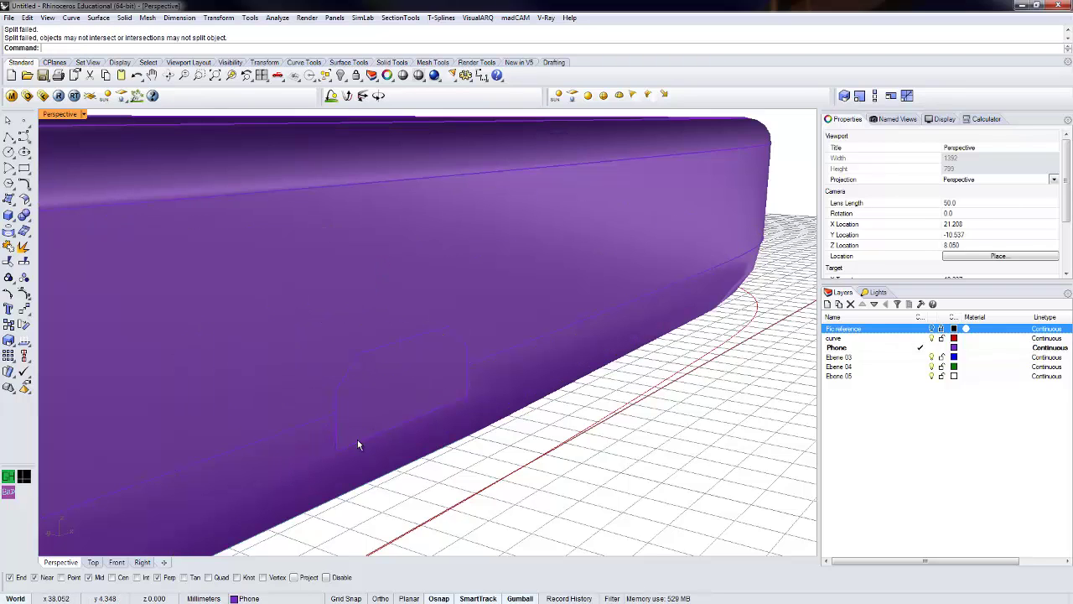
- Explode the port solid into separate surfaces, and undo the explosion
{"action": "left_click", "coordinate": [357, 440]}
{"action": "left_click", "coordinate": [362, 406]}
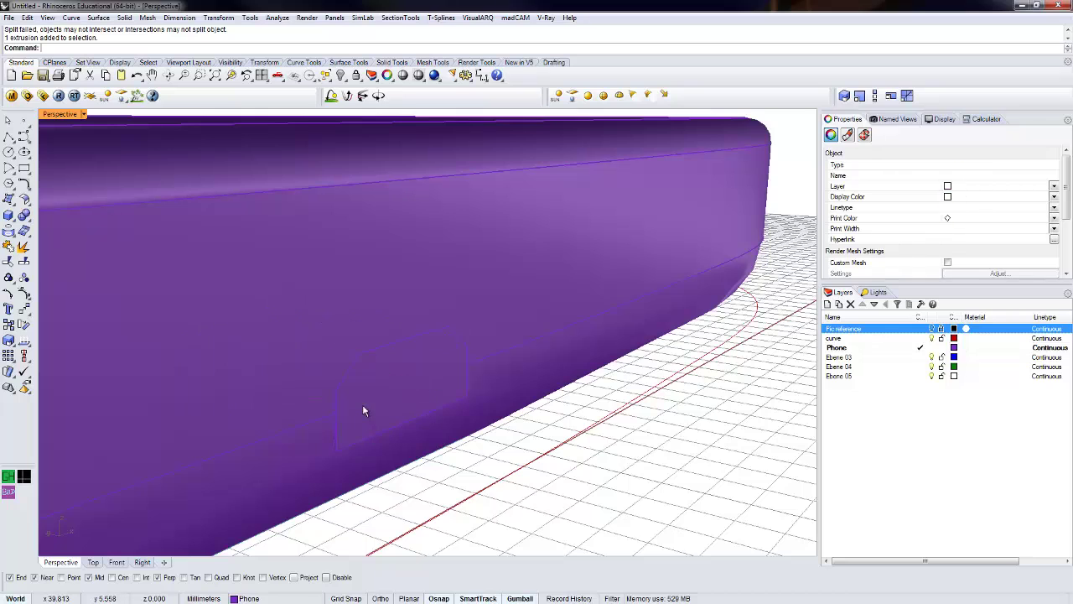
{"action": "left_click", "coordinate": [358, 408]}
{"action": "left_click", "coordinate": [350, 431]}
{"action": "left_click", "coordinate": [351, 435]}
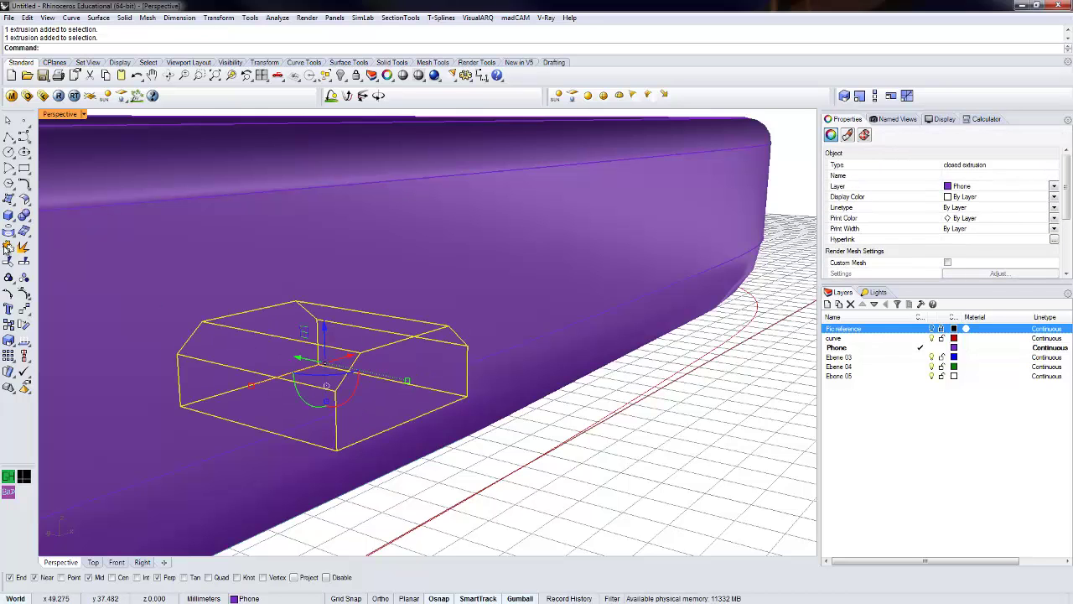
{"action": "left_click", "coordinate": [24, 248]}
{"action": "left_click", "coordinate": [414, 385]}
{"action": "key", "text": "Escape"}
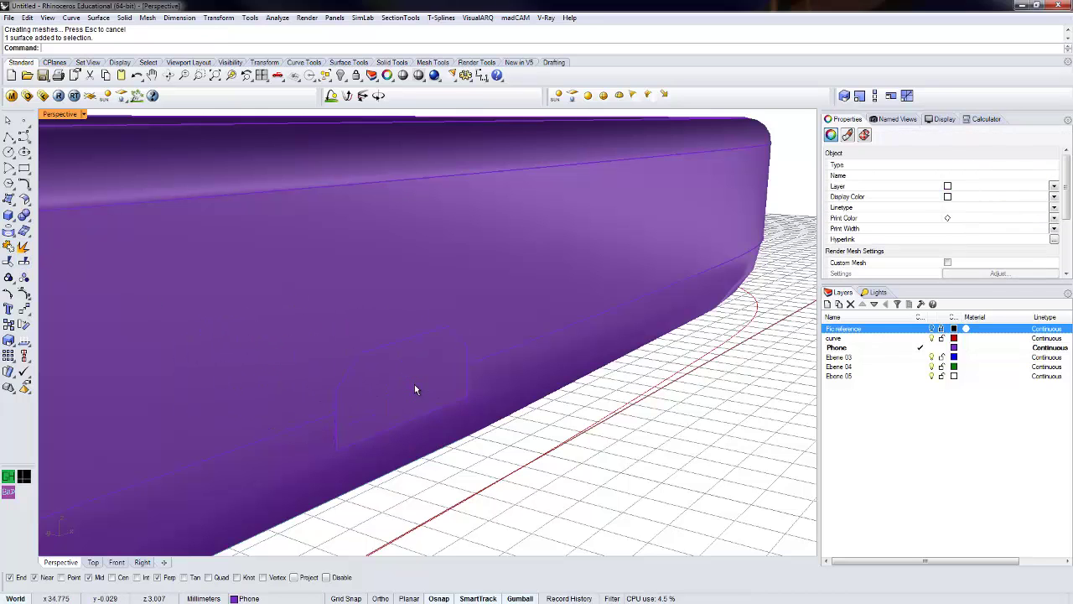
{"action": "key", "text": "ctrl+z"}
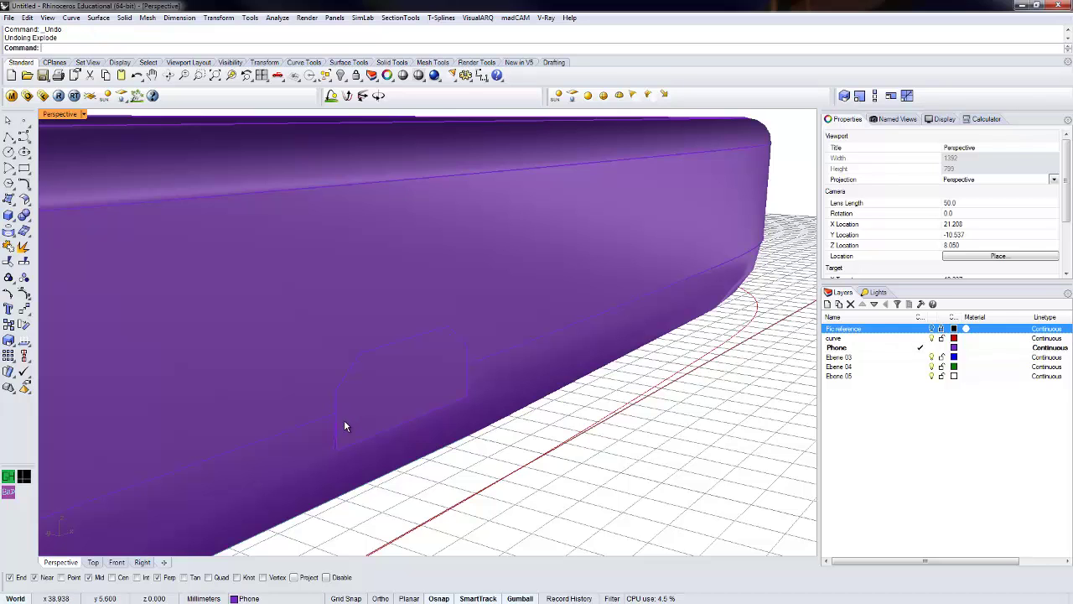
- Hide the port solid to inspect the cut-out in the phone's lower end, and undo the hiding
{"action": "right_click_drag", "start_coordinate": [344, 419], "coordinate": [648, 398]}
{"action": "left_click", "coordinate": [615, 350]}
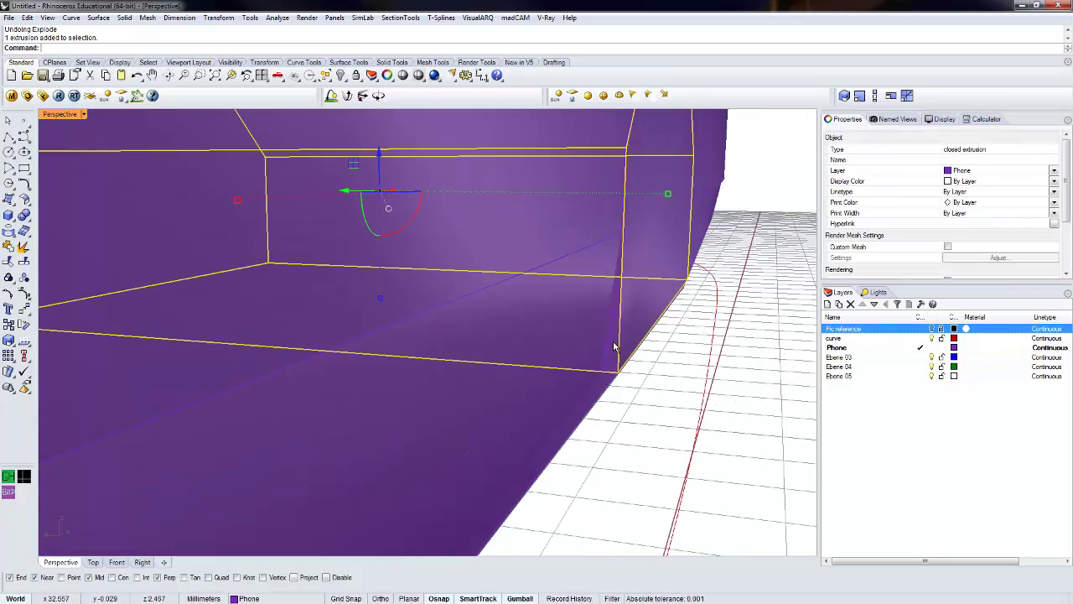
{"action": "left_click", "coordinate": [621, 359]}
{"action": "left_click", "coordinate": [612, 344]}
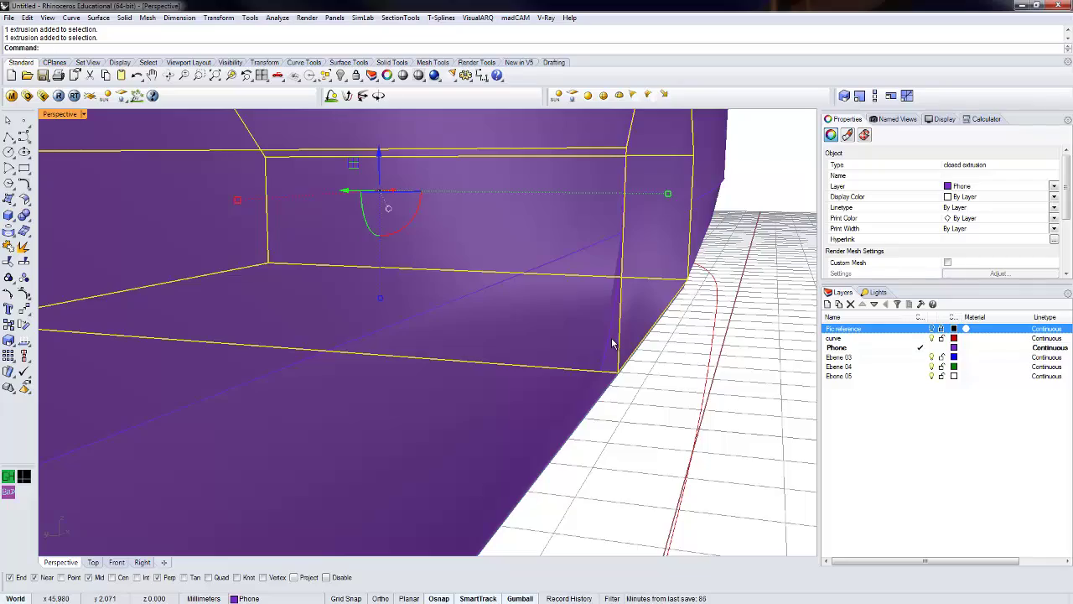
{"action": "key", "text": "ctrl+h"}
{"action": "right_click_drag", "start_coordinate": [612, 344], "coordinate": [474, 318]}
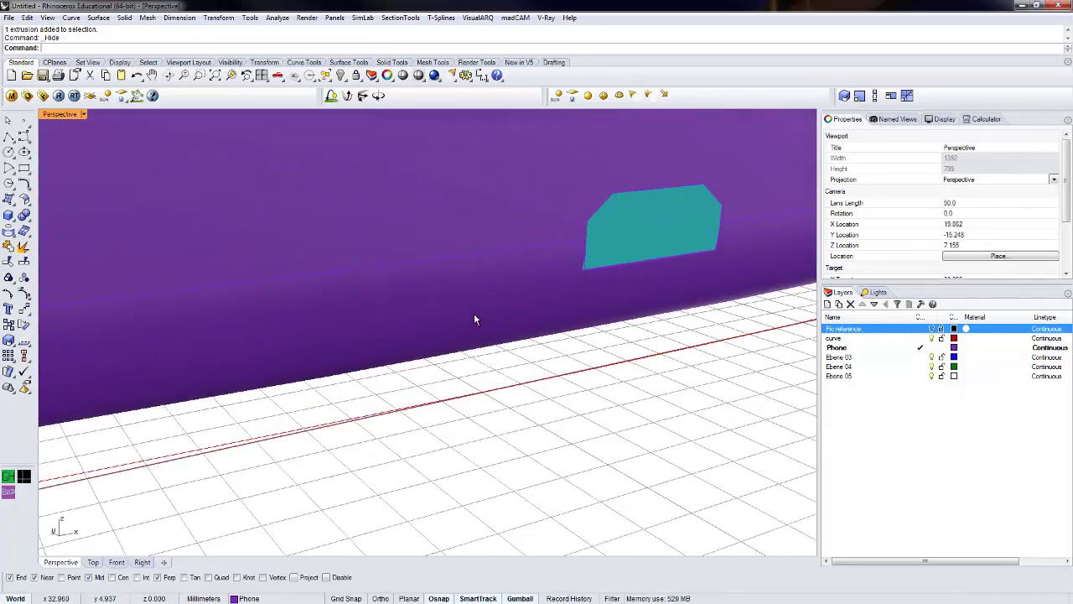
{"action": "key", "text": "ctrl+z"}
{"action": "right_click_drag", "start_coordinate": [631, 274], "coordinate": [612, 291]}
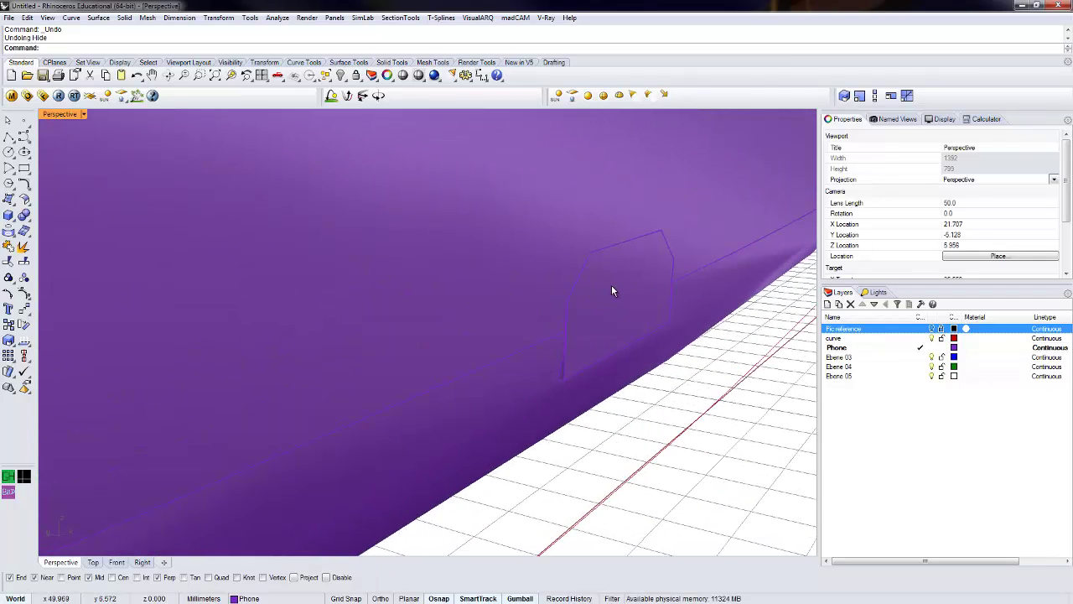
- Try to trim the port solid with the side band and lower shell pieces in the opening, and undo it
{"action": "left_click", "coordinate": [557, 294]}
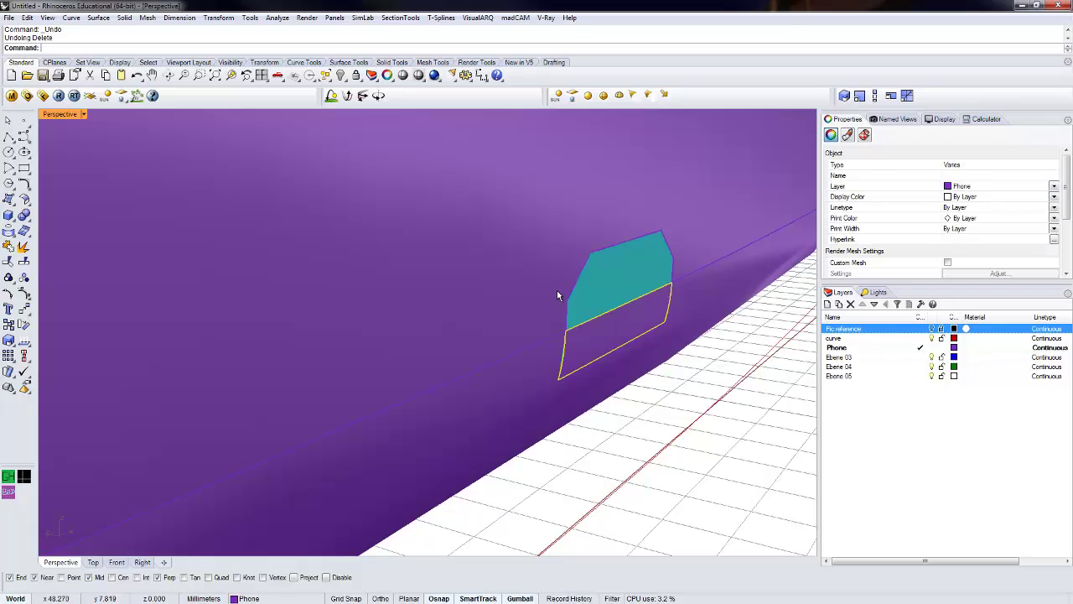
{"action": "type", "text": "trim"}
{"action": "key", "text": "Return"}
{"action": "key", "text": "ctrl+z"}
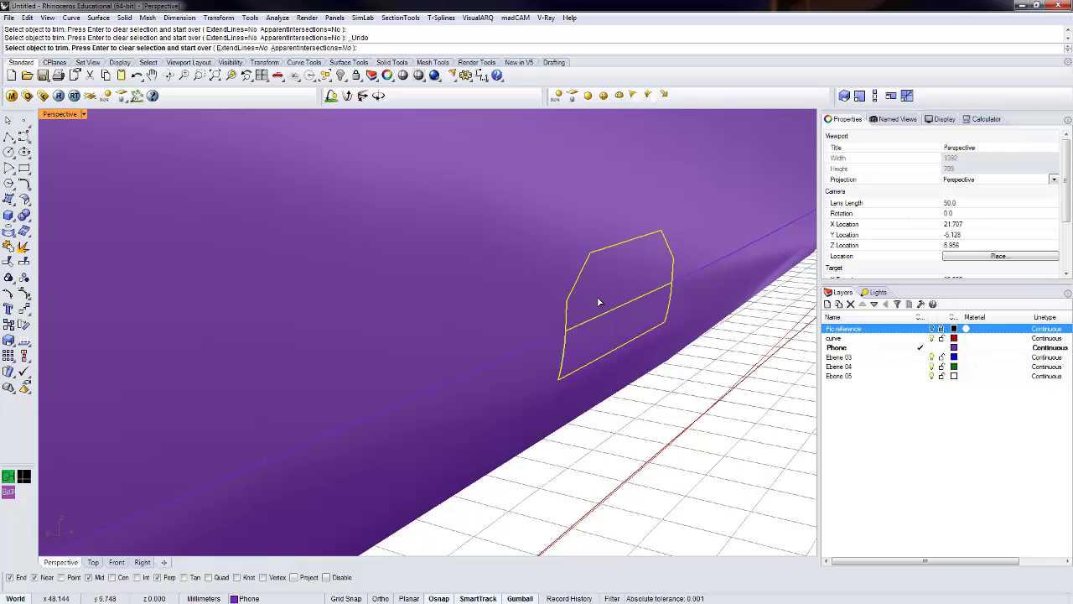
{"action": "key", "text": "Escape"}
- Undo the recent edits back through the port solid's last move
{"action": "scroll", "coordinate": [659, 371], "scroll_direction": "down", "scroll_amount": 5}
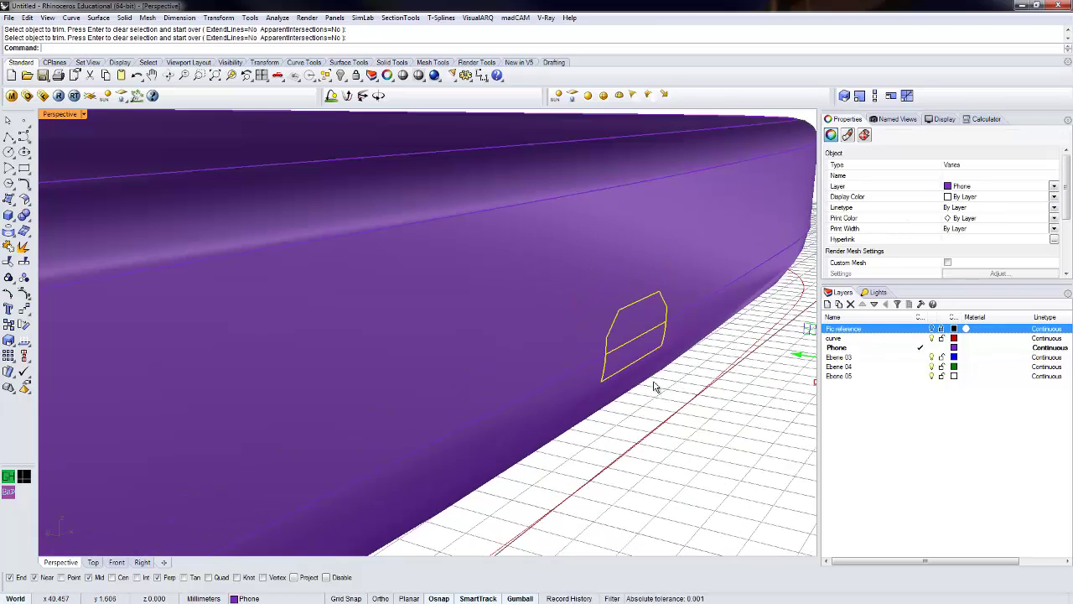
{"action": "left_click", "coordinate": [635, 330]}
{"action": "left_click", "coordinate": [642, 353]}
{"action": "left_click", "coordinate": [668, 385]}
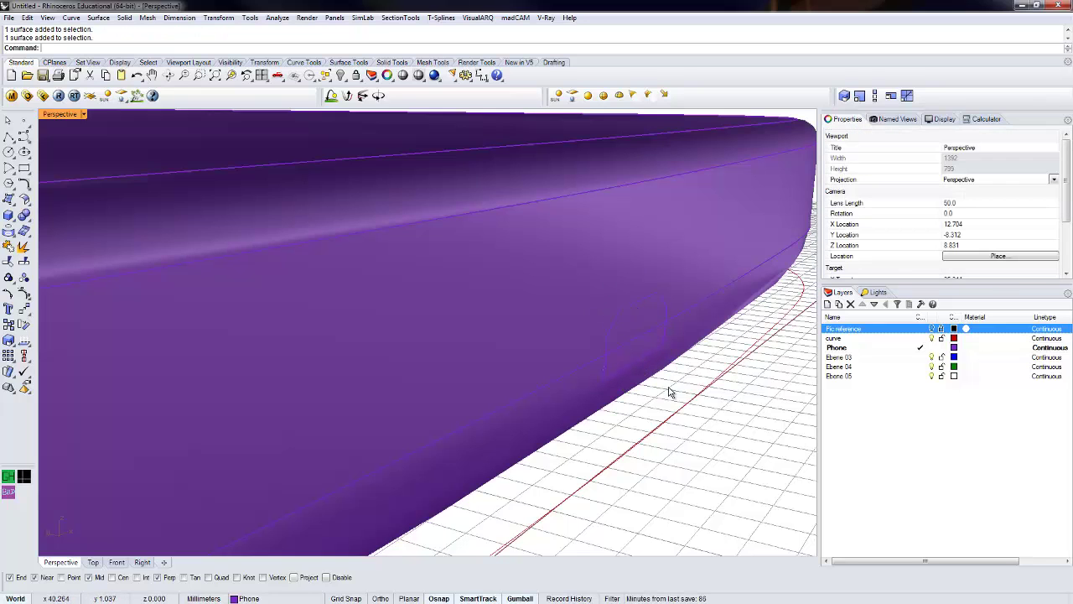
{"action": "right_click_drag", "start_coordinate": [668, 386], "coordinate": [563, 384], "text": "shift"}
{"action": "key", "text": "ctrl+z"}
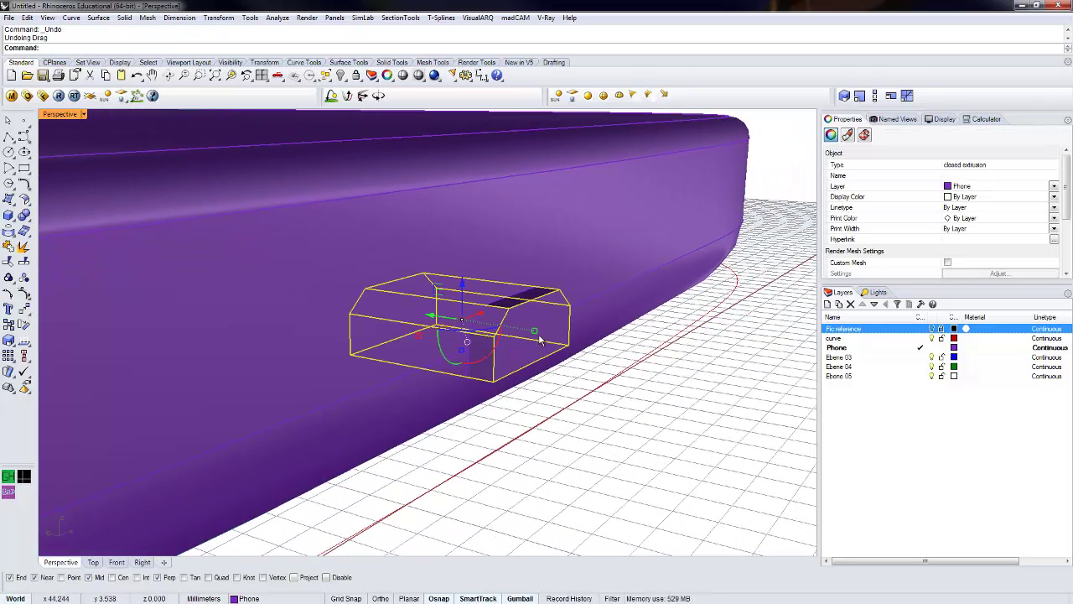
- Undo the split that cut the port opening into the side band and the lower shell
{"action": "key", "text": "Escape"}
{"action": "left_click", "coordinate": [525, 331]}
{"action": "left_click", "coordinate": [444, 302], "text": "shift"}
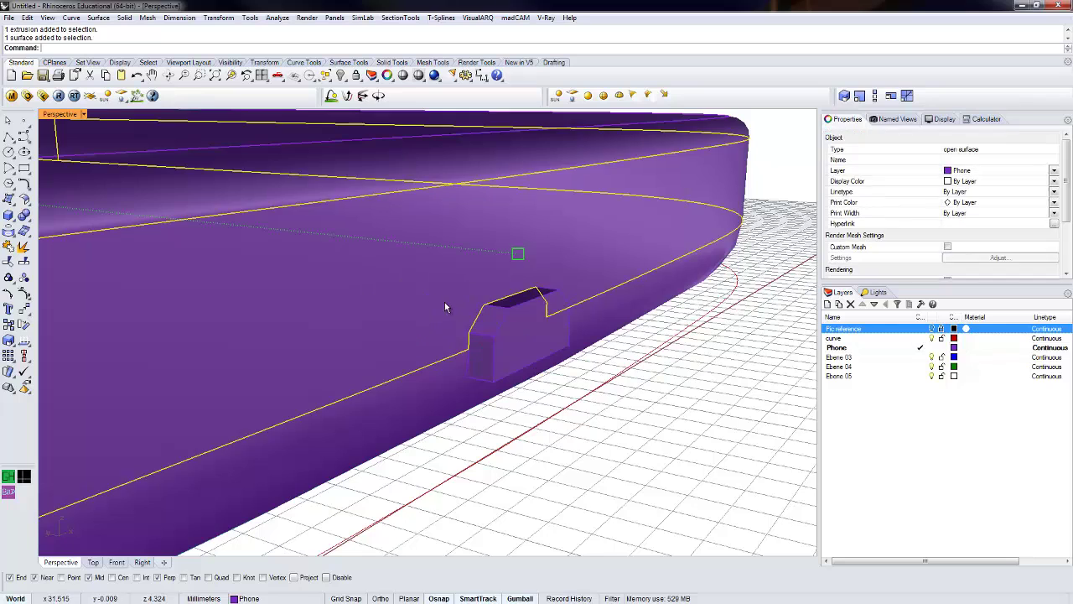
{"action": "left_click", "coordinate": [445, 376], "text": "shift"}
{"action": "key", "text": "Escape"}
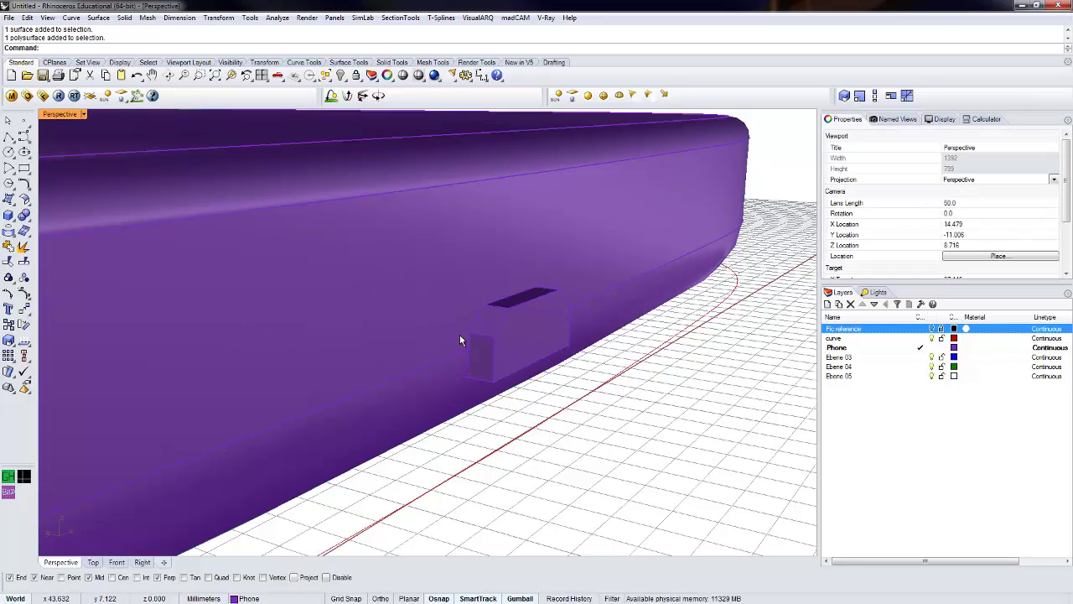
{"action": "key", "text": "ctrl+z"}
{"action": "left_click", "coordinate": [456, 327]}
{"action": "key", "text": "Escape"}
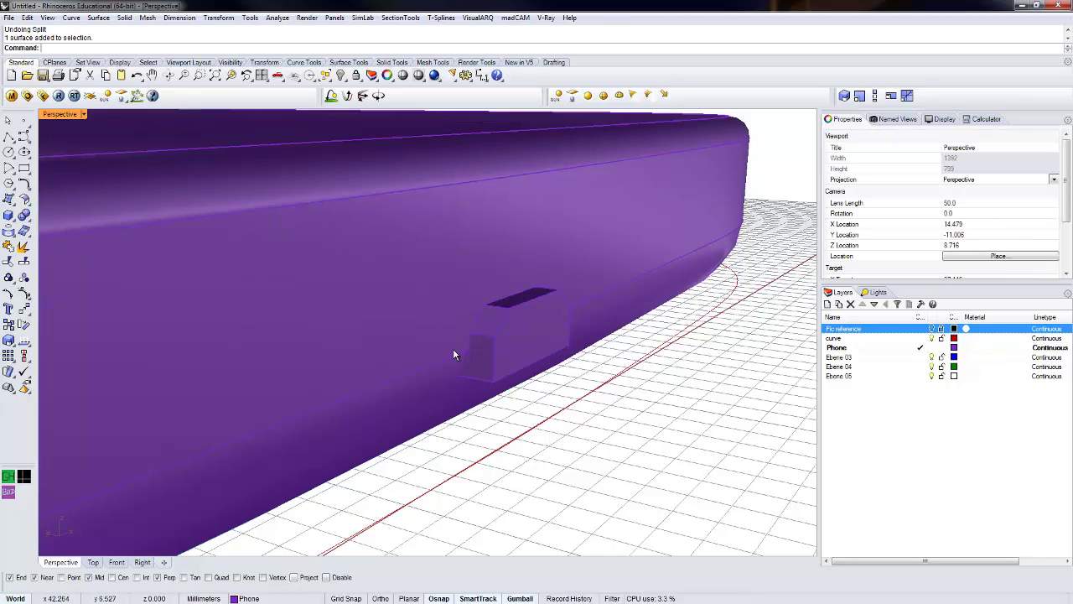
- Try splitting the port solid using the side band and the lower shell, and undo the split
{"action": "key", "text": "Return"}
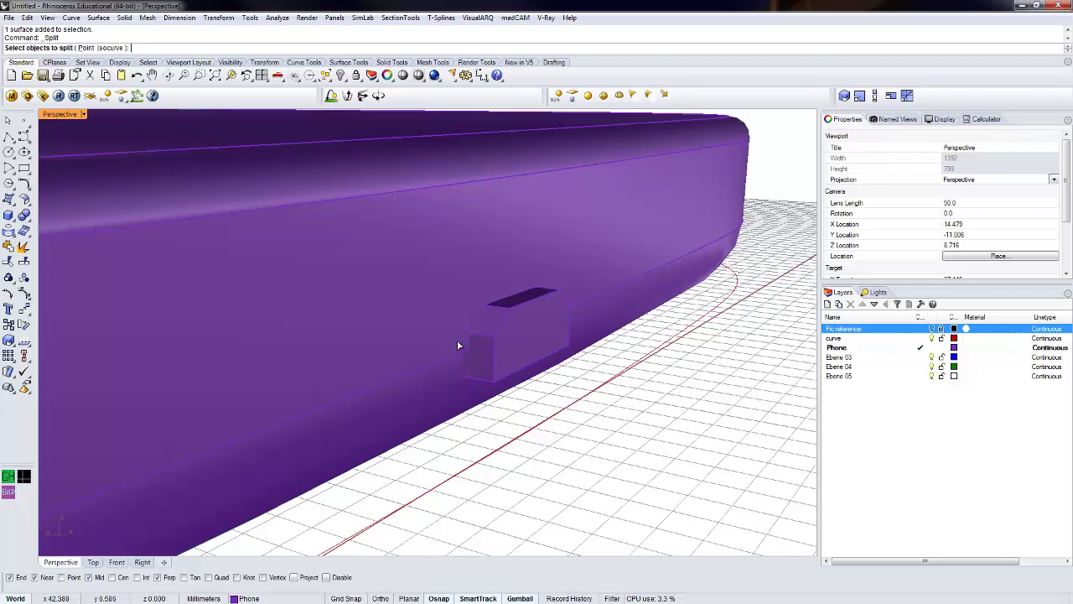
{"action": "left_click", "coordinate": [505, 332]}
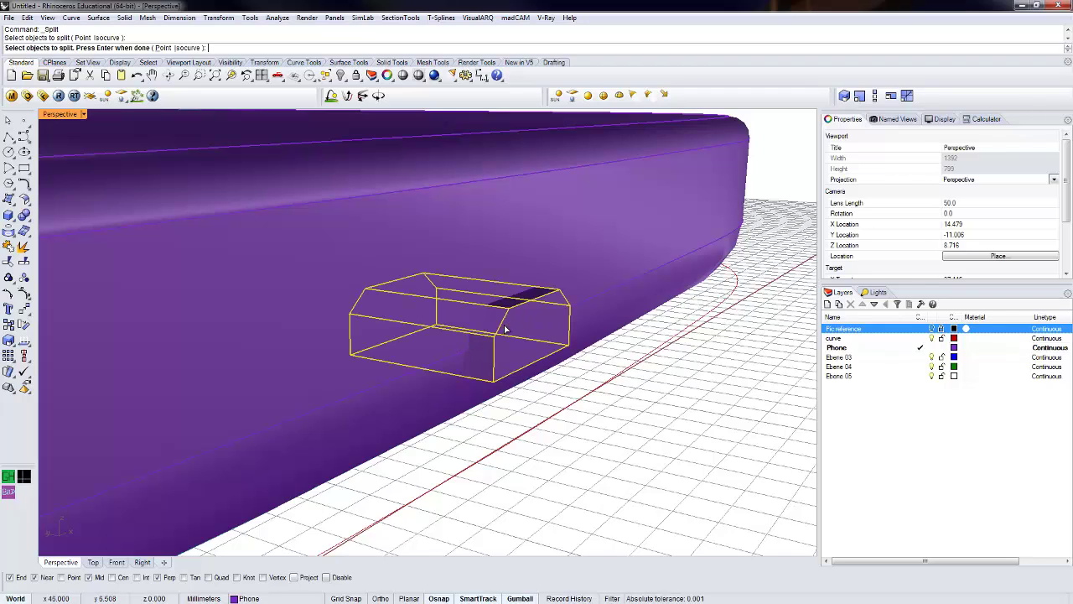
{"action": "left_click", "coordinate": [416, 277]}
{"action": "key", "text": "Return"}
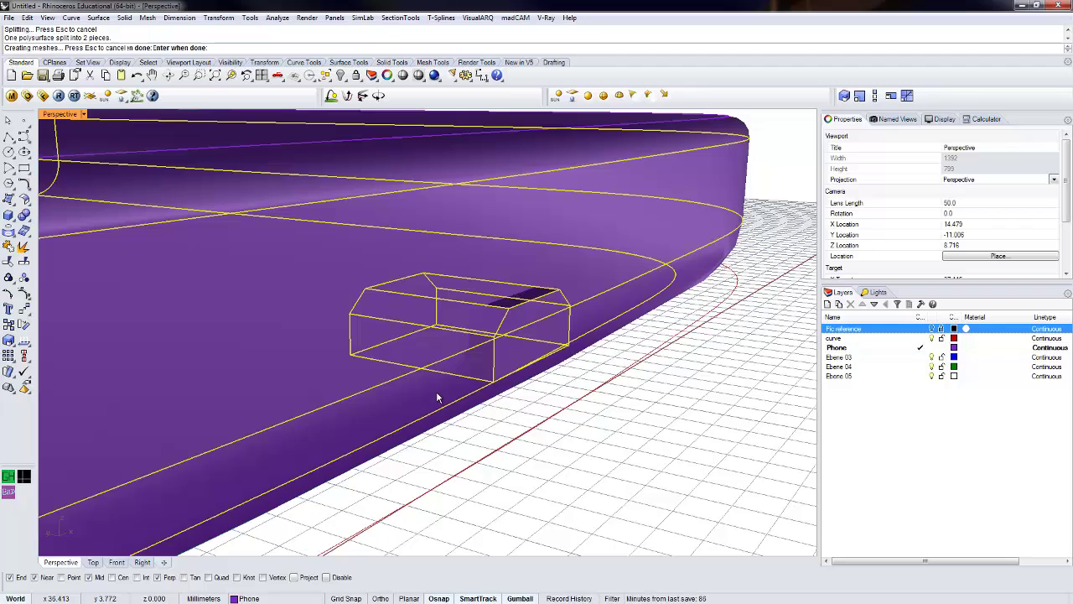
{"action": "left_click", "coordinate": [498, 335]}
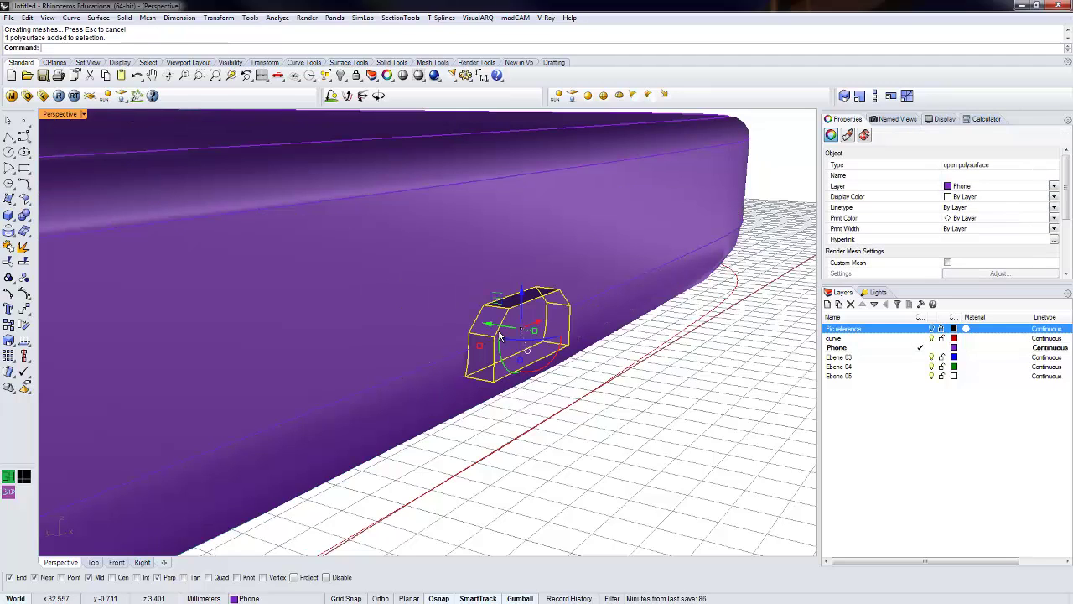
{"action": "key", "text": "Escape"}
{"action": "key", "text": "ctrl+z"}
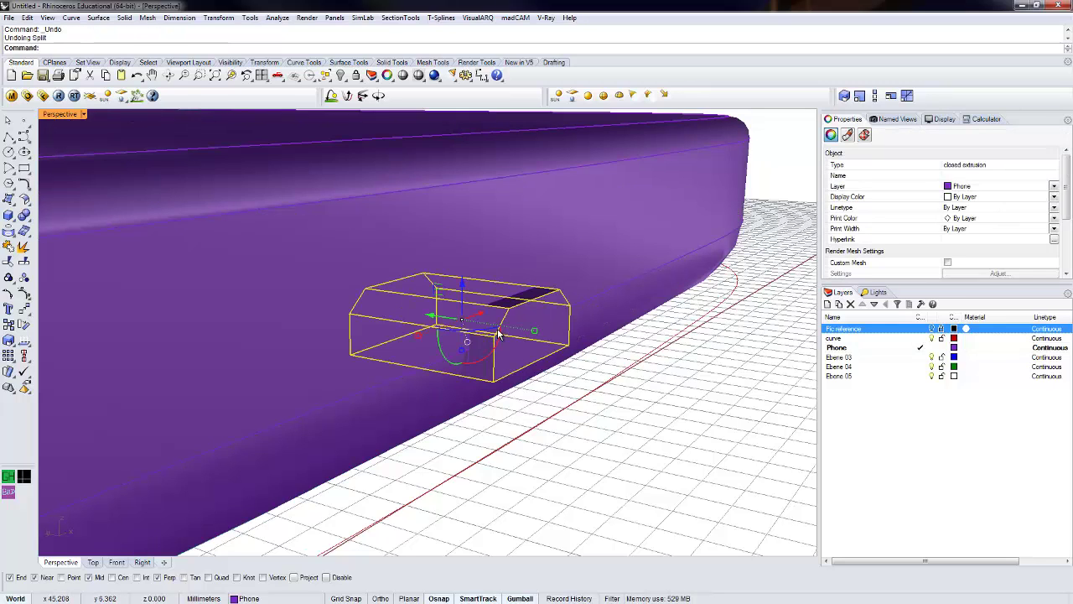
- Duplicate the port solid in place by copying and pasting it
{"action": "key", "text": "Escape"}
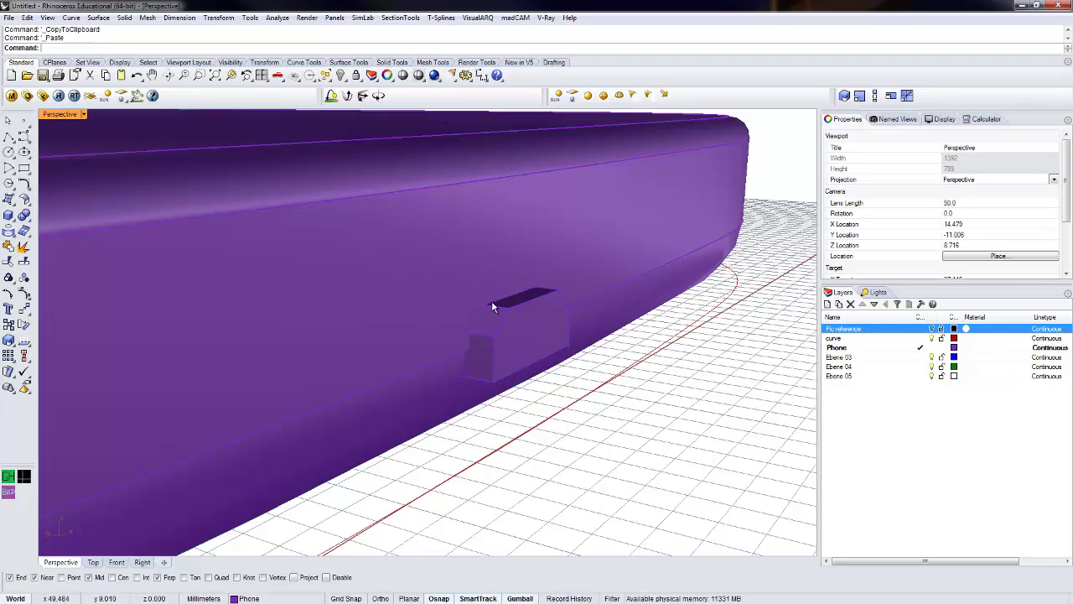
{"action": "left_click", "coordinate": [495, 301]}
{"action": "key", "text": "Escape"}
{"action": "right_click", "coordinate": [503, 309]}
{"action": "left_click", "coordinate": [507, 320]}
{"action": "key", "text": "Escape"}
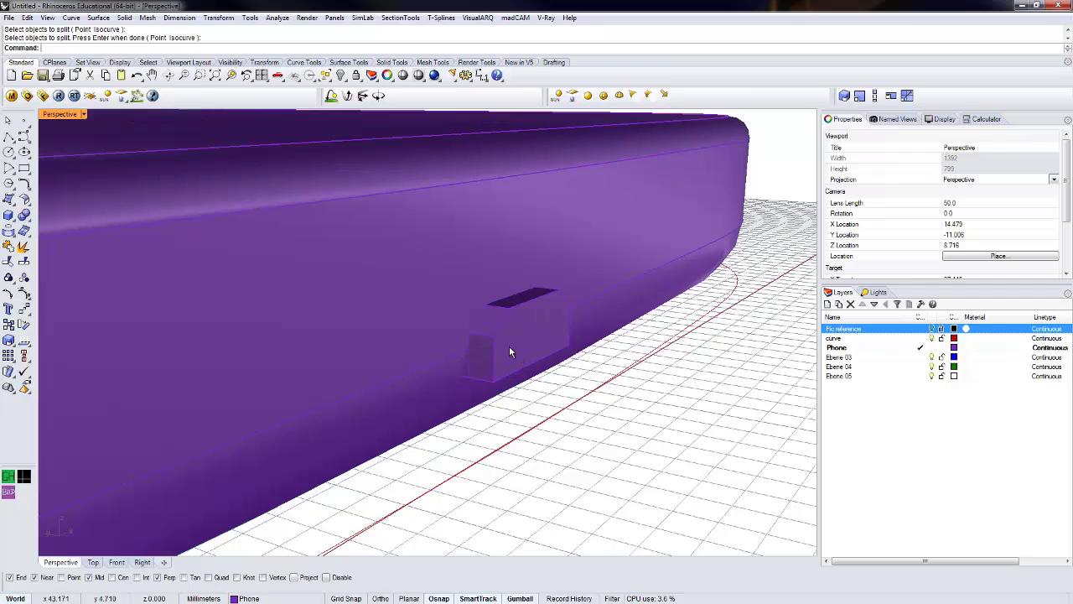
{"action": "left_click", "coordinate": [509, 345]}
{"action": "left_click", "coordinate": [526, 301]}
{"action": "key", "text": "Escape"}
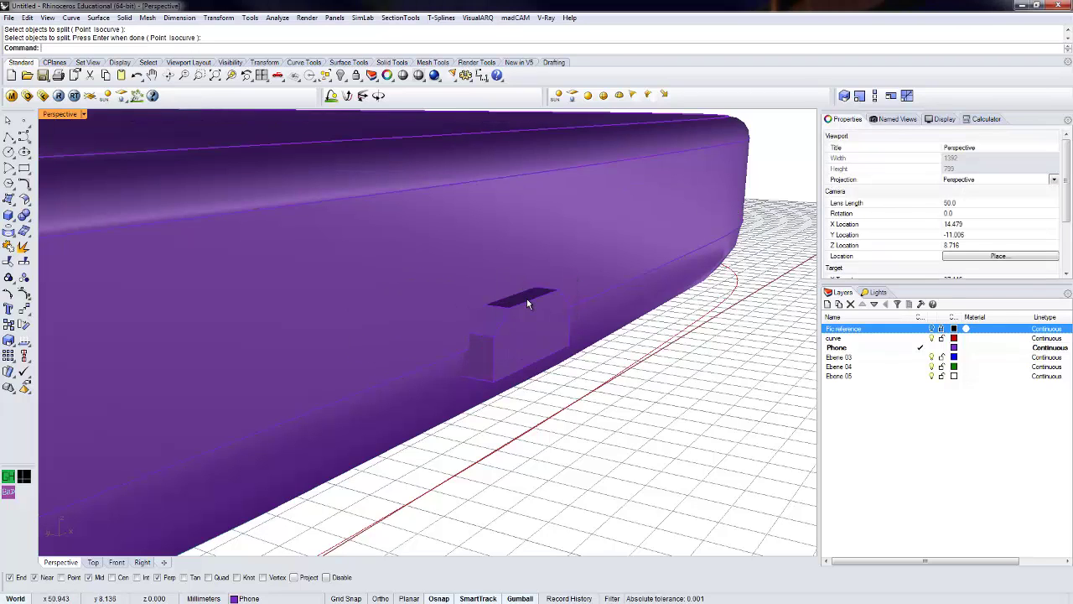
{"action": "right_click", "coordinate": [528, 302]}
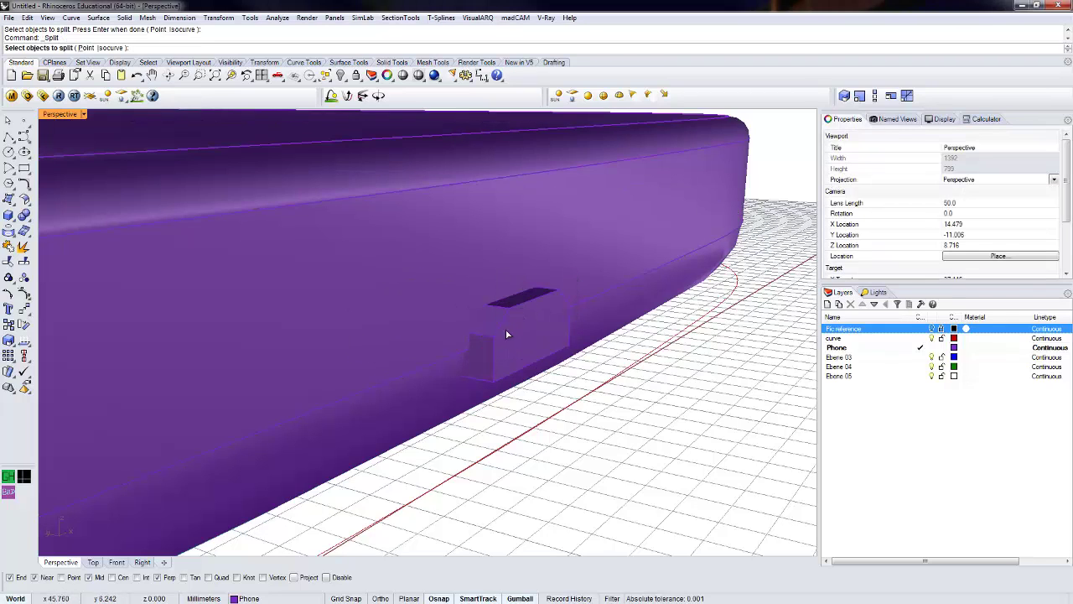
{"action": "left_click", "coordinate": [491, 352]}
{"action": "left_click", "coordinate": [525, 299]}
{"action": "left_click", "coordinate": [424, 257]}
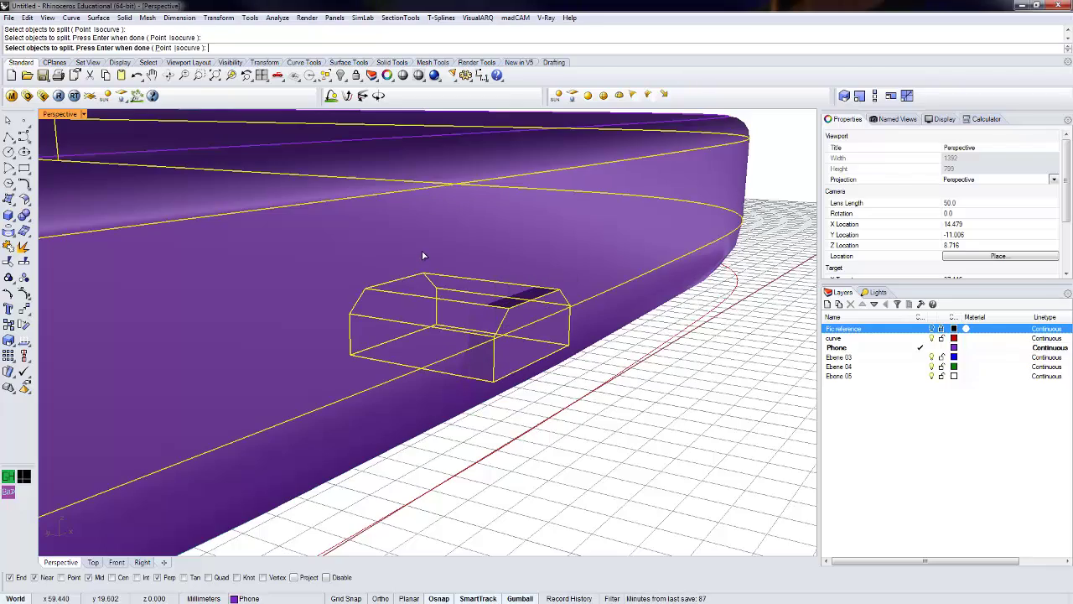
{"action": "right_click_drag", "start_coordinate": [438, 408], "coordinate": [417, 384]}
{"action": "key", "text": "Return"}
{"action": "key", "text": "Return"}
{"action": "key", "text": "Return"}
{"action": "left_click", "coordinate": [490, 371]}
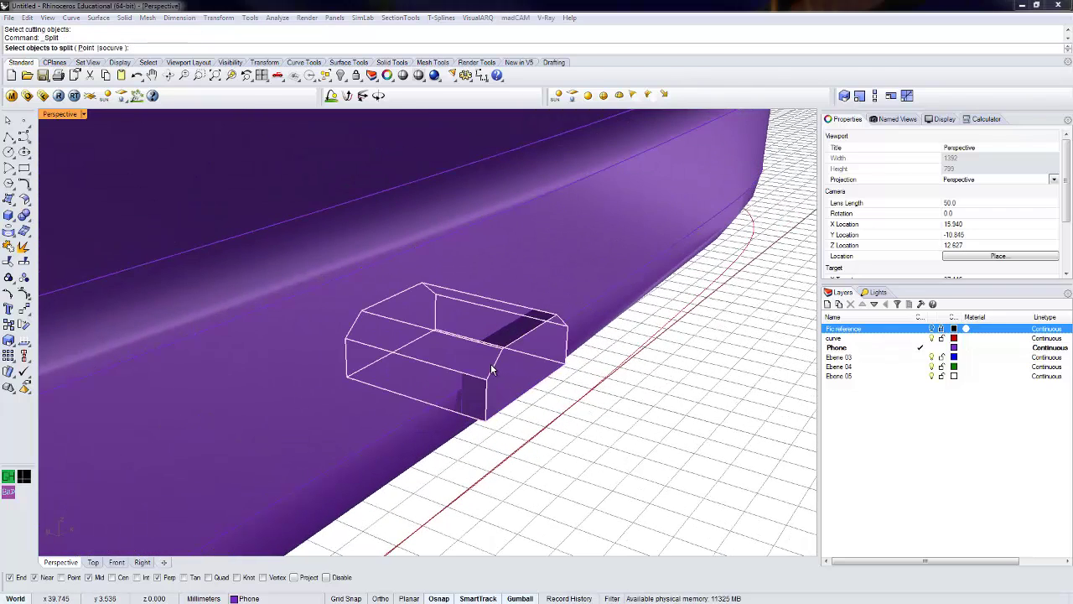
{"action": "left_click", "coordinate": [526, 299]}
{"action": "left_click", "coordinate": [371, 402]}
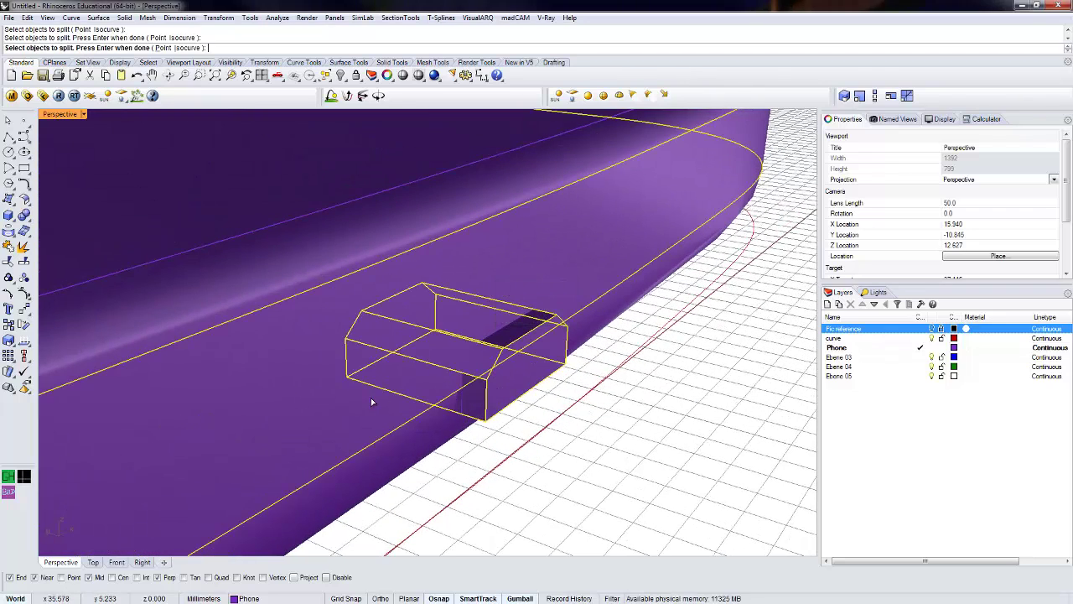
{"action": "left_click", "coordinate": [393, 453]}
{"action": "key", "text": "Return"}
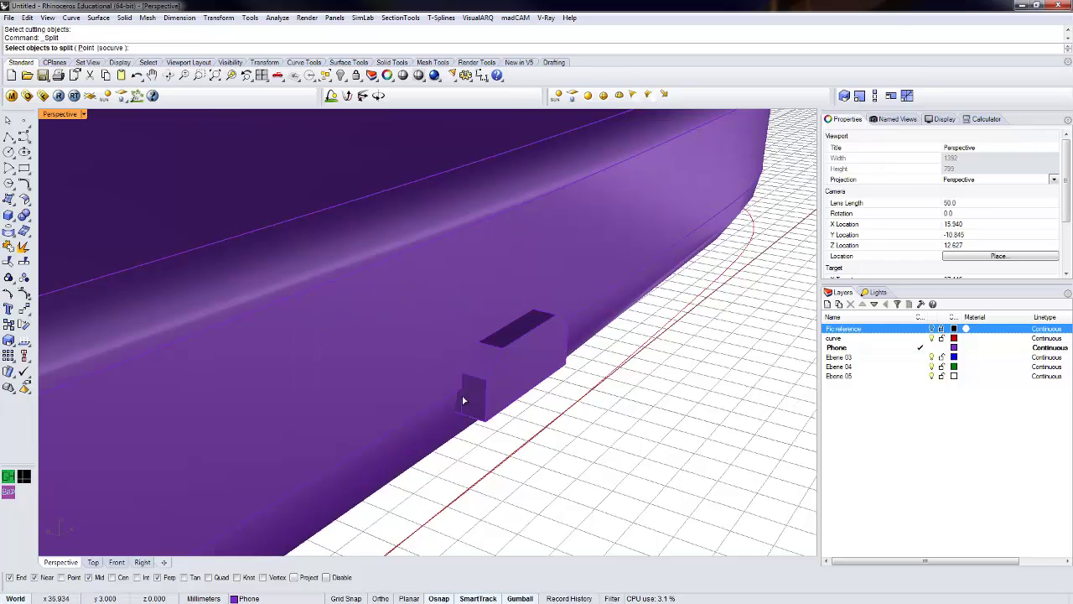
- Split one of the two coincident port solids with the side band and the lower shell as cutting objects
{"action": "key", "text": "Return"}
{"action": "left_click", "coordinate": [494, 376]}
{"action": "left_click", "coordinate": [524, 300]}
{"action": "key", "text": "Return"}
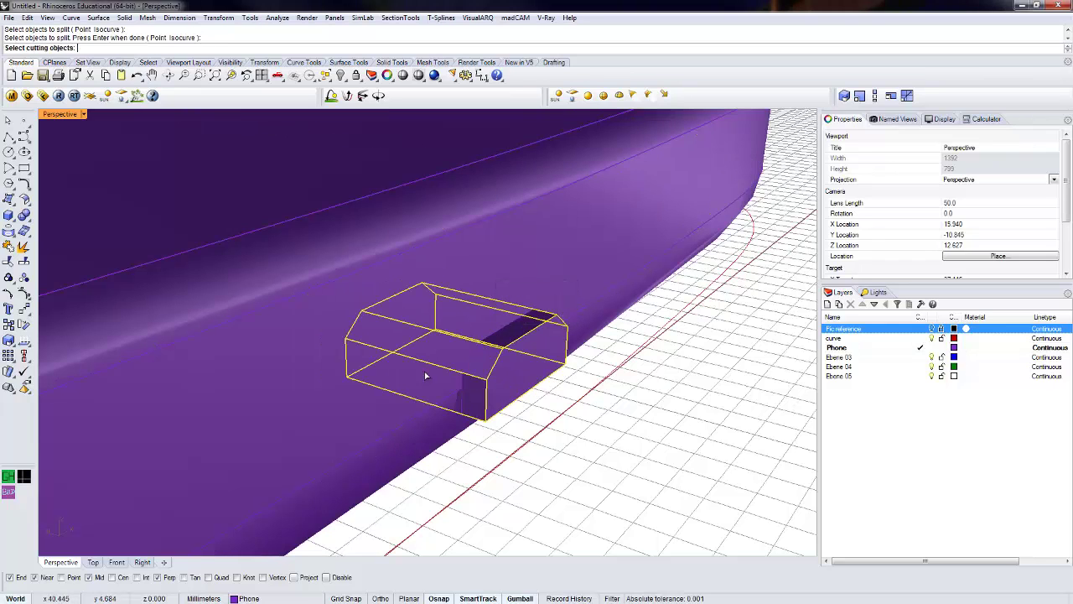
{"action": "left_click", "coordinate": [359, 428]}
{"action": "left_click", "coordinate": [382, 457]}
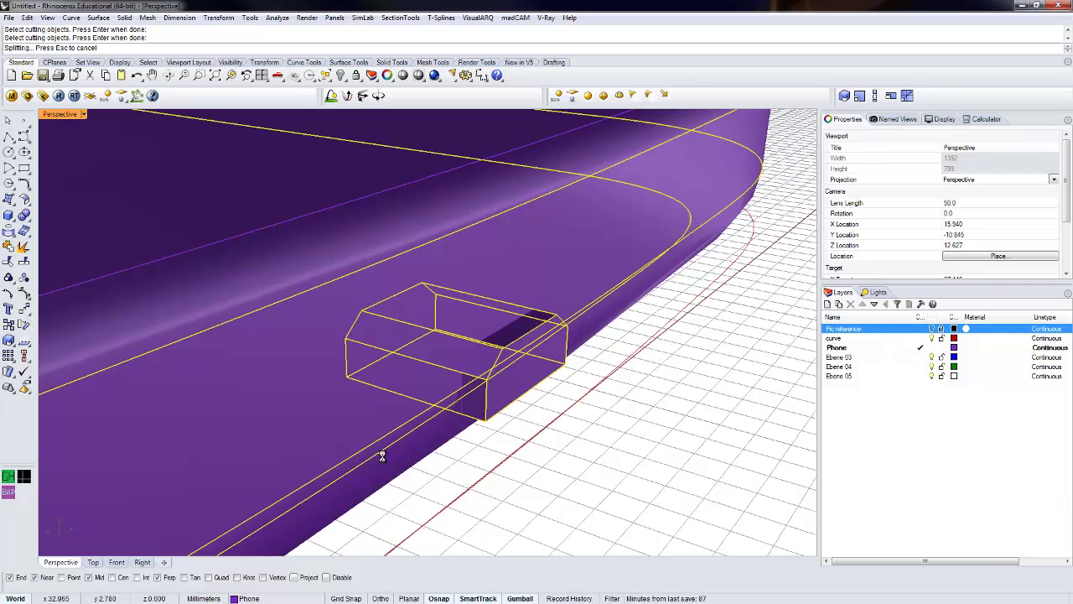
{"action": "left_click", "coordinate": [498, 371]}
{"action": "right_click_drag", "start_coordinate": [462, 389], "coordinate": [469, 326]}
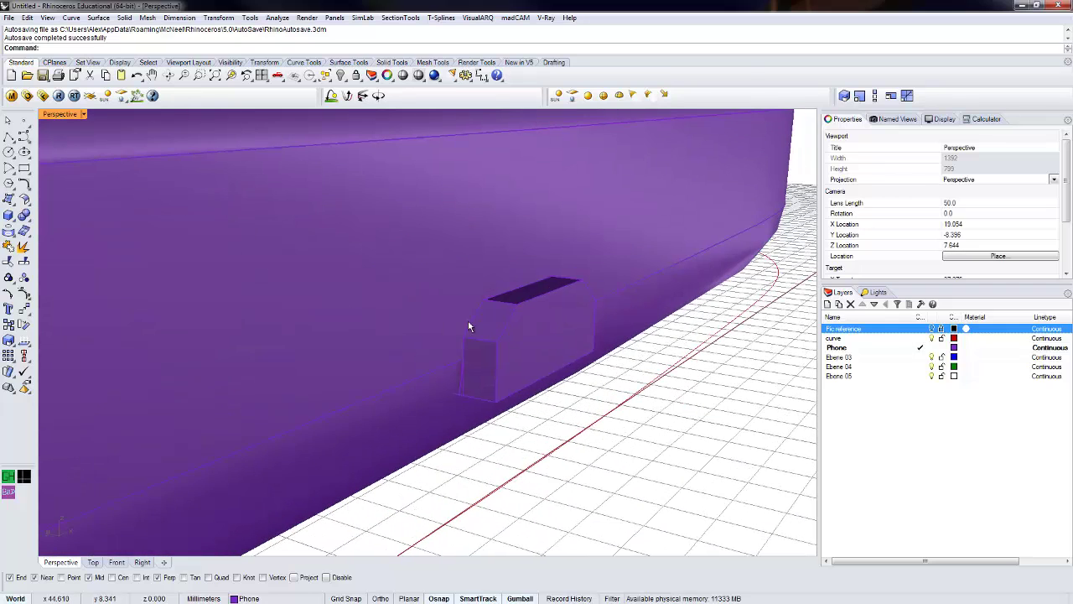
- Split the side band and the lower shell with the remaining port extrusion as the cutting object
{"action": "left_click", "coordinate": [487, 325]}
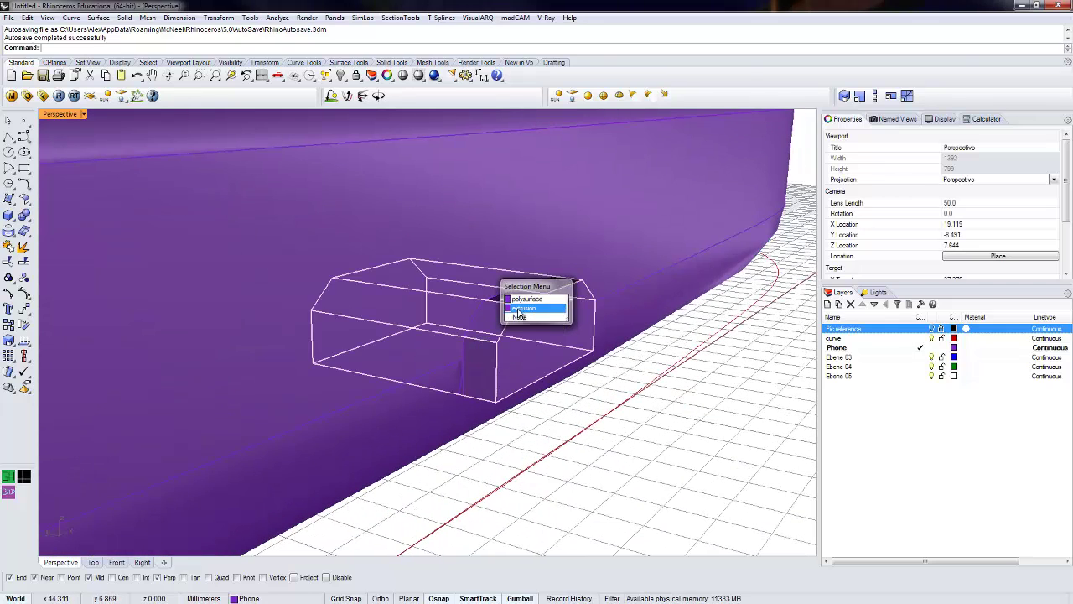
{"action": "left_click", "coordinate": [475, 344]}
{"action": "right_click", "coordinate": [474, 341]}
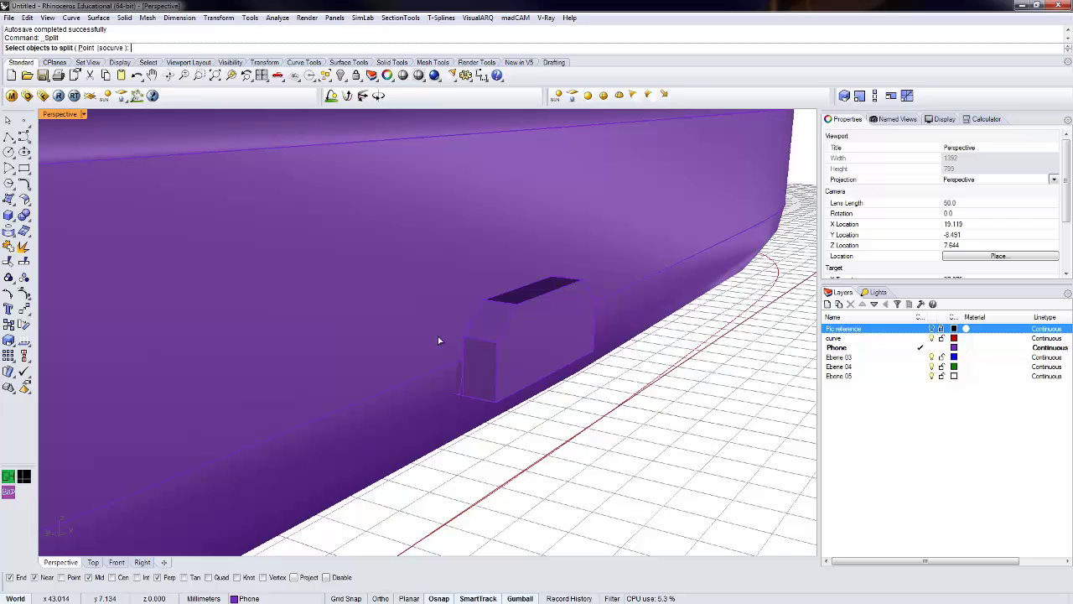
{"action": "left_click", "coordinate": [381, 333]}
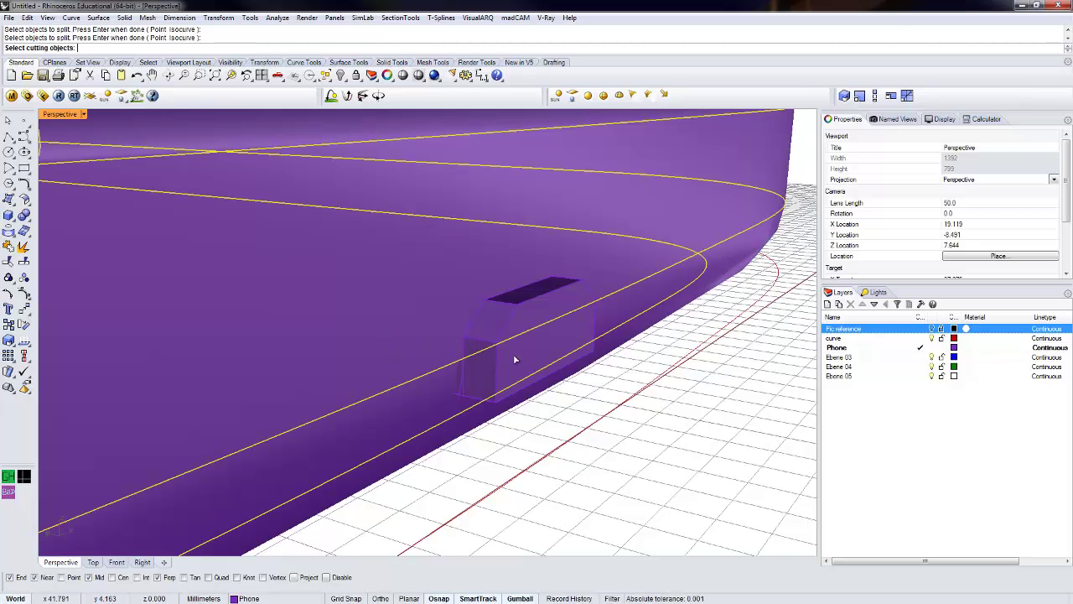
{"action": "left_click", "coordinate": [498, 331]}
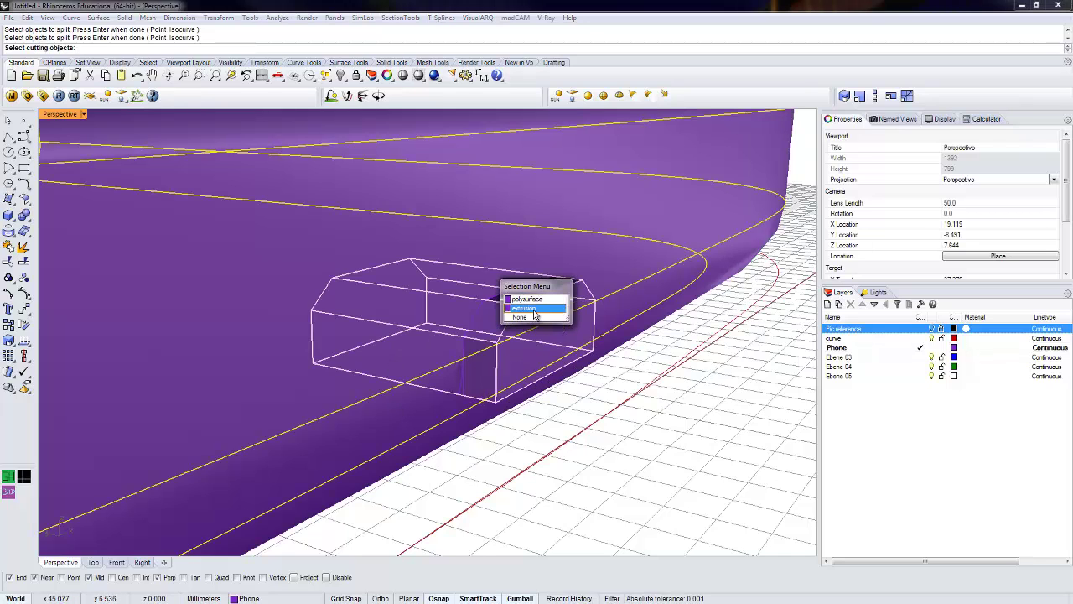
{"action": "left_click", "coordinate": [537, 311]}
{"action": "right_click", "coordinate": [511, 346]}
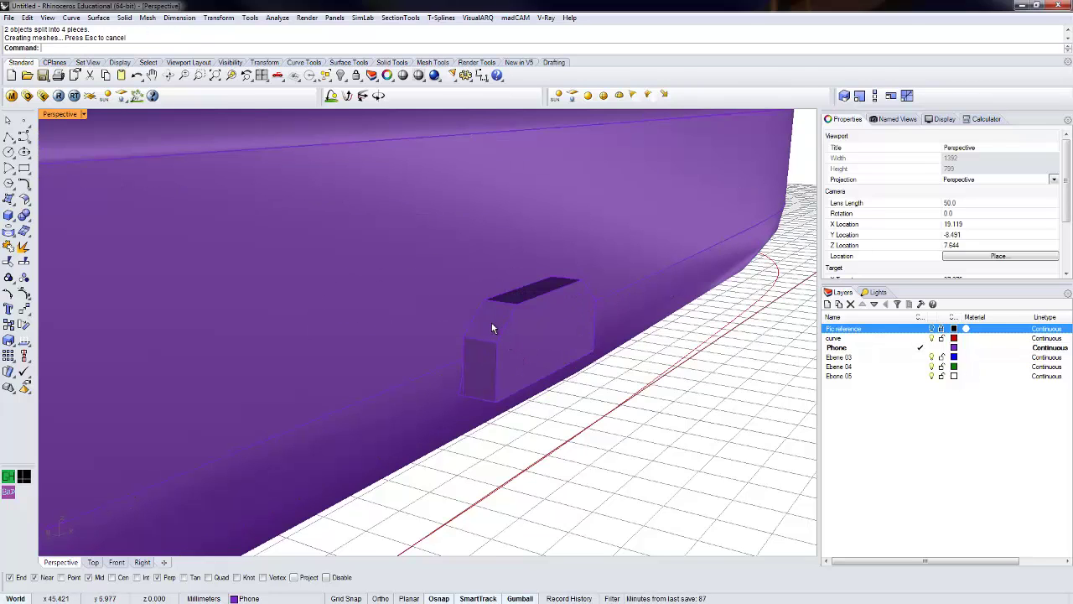
- Delete the split port's outer part, the port extrusion used for cutting and the surface pieces covering the port opening
{"action": "left_click", "coordinate": [493, 324]}
{"action": "left_click", "coordinate": [530, 301]}
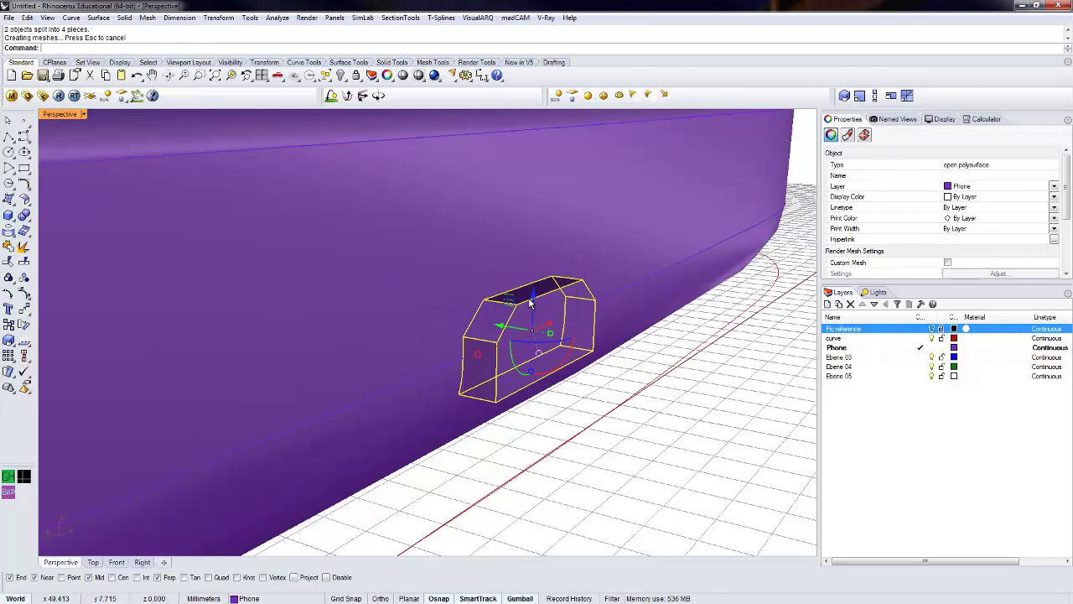
{"action": "key", "text": "Delete"}
{"action": "left_click", "coordinate": [515, 330]}
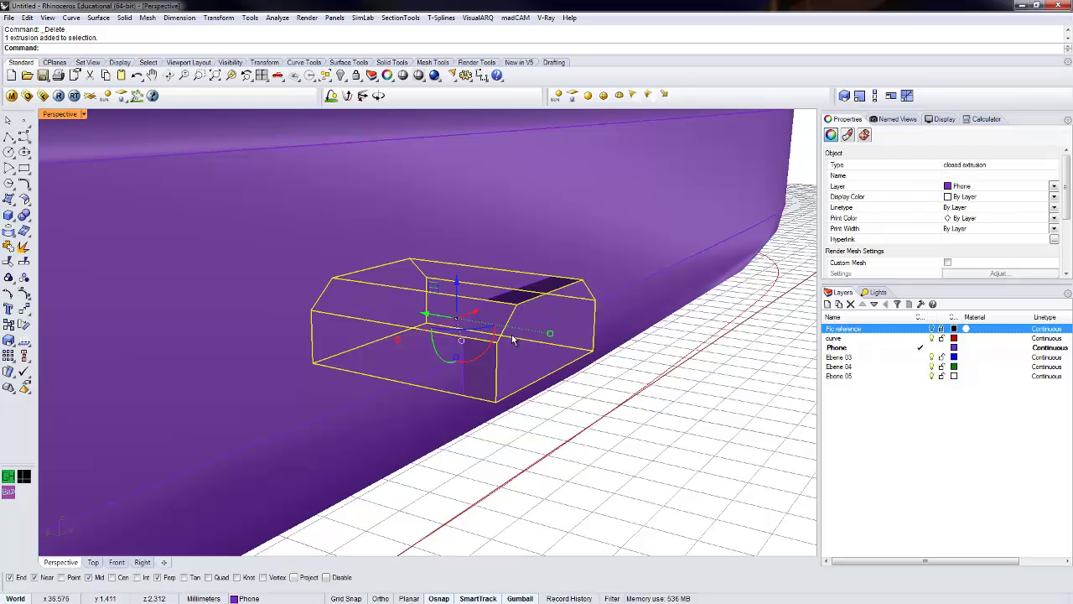
{"action": "key", "text": "Delete"}
{"action": "left_click", "coordinate": [513, 340]}
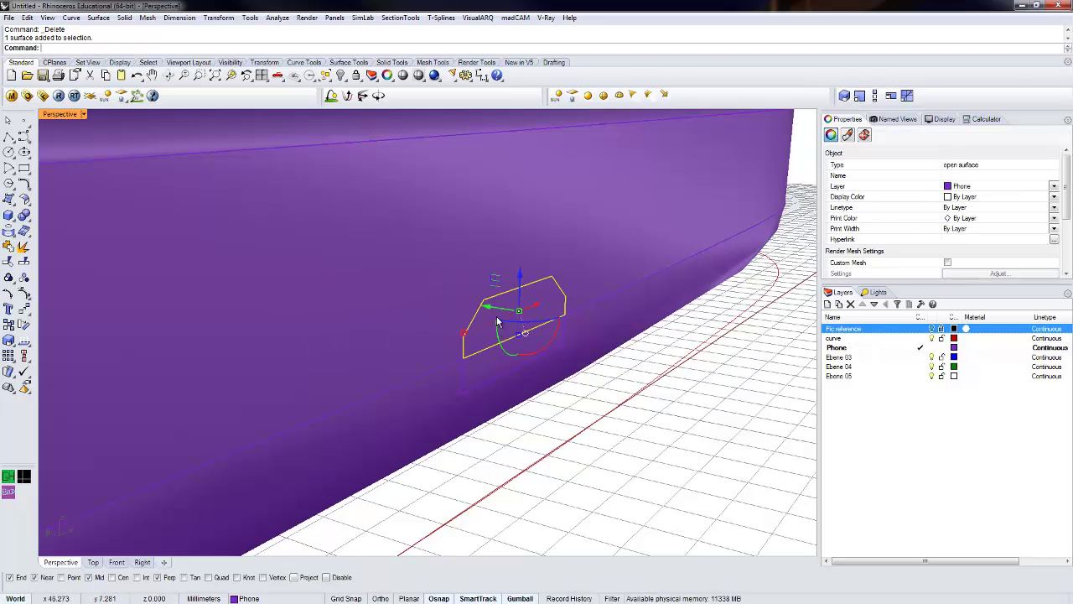
{"action": "key", "text": "Delete"}
{"action": "right_click_drag", "start_coordinate": [501, 364], "coordinate": [228, 262]}
{"action": "scroll", "coordinate": [364, 403], "scroll_direction": "down", "scroll_amount": 5}
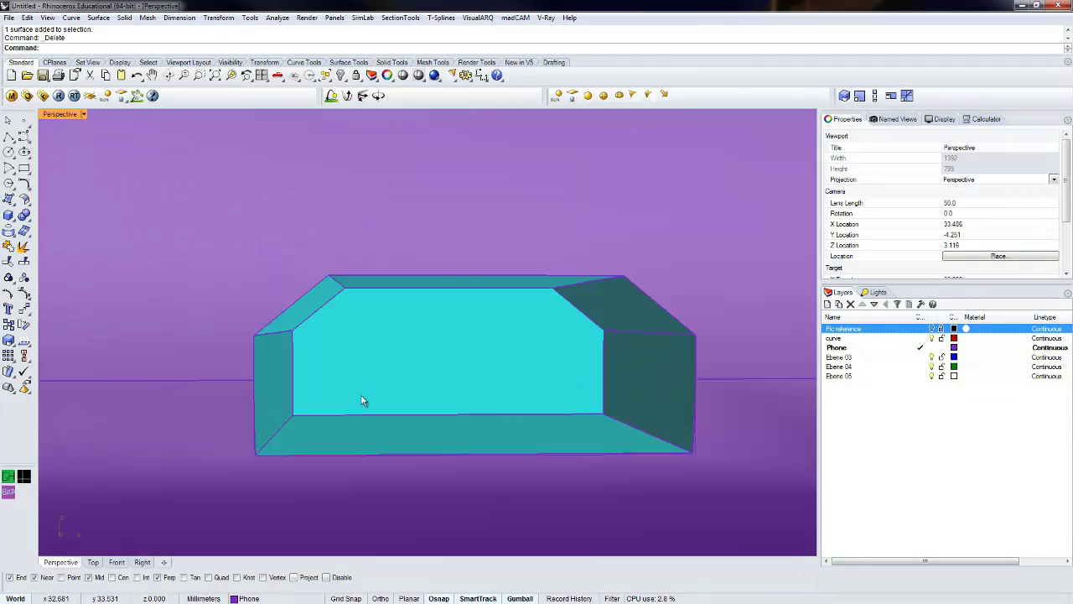
- Try to reduce the depth of the port recess with a Scale1D, and undo the scaling
{"action": "mouse_move", "coordinate": [364, 403]}
{"action": "right_mouse_down"}
{"action": "mouse_move", "coordinate": [319, 419]}
{"action": "mouse_move", "coordinate": [313, 391]}
{"action": "mouse_move", "coordinate": [371, 394]}
{"action": "mouse_move", "coordinate": [362, 405]}
{"action": "right_mouse_up"}
{"action": "left_click", "coordinate": [372, 394]}
{"action": "key", "text": "Escape"}
{"action": "scroll", "coordinate": [359, 424], "scroll_direction": "up", "scroll_amount": 4}
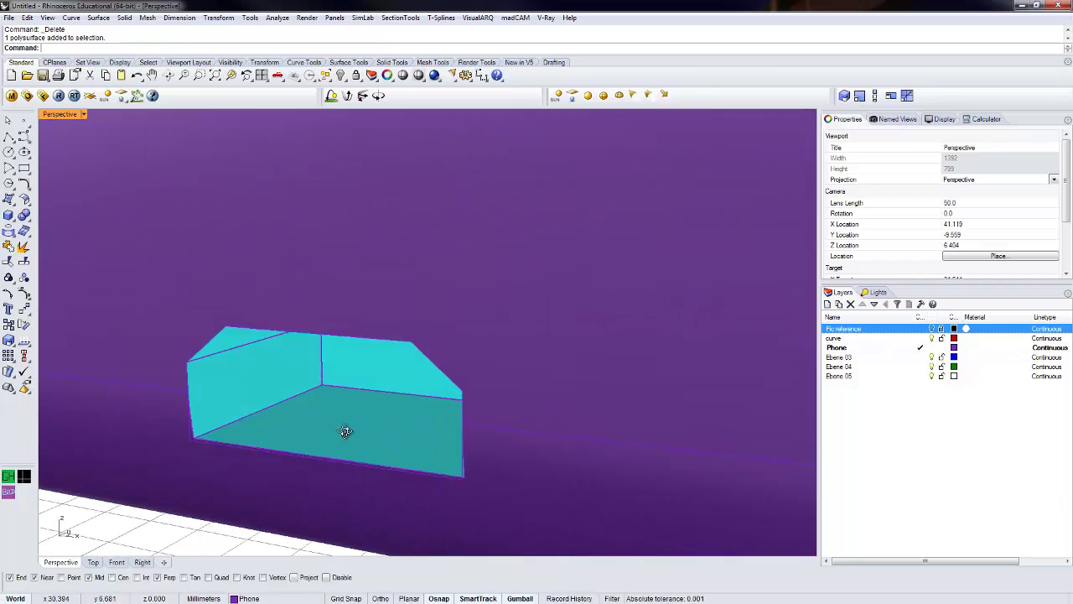
{"action": "left_click", "coordinate": [365, 379]}
{"action": "right_click_drag", "start_coordinate": [364, 379], "coordinate": [342, 390]}
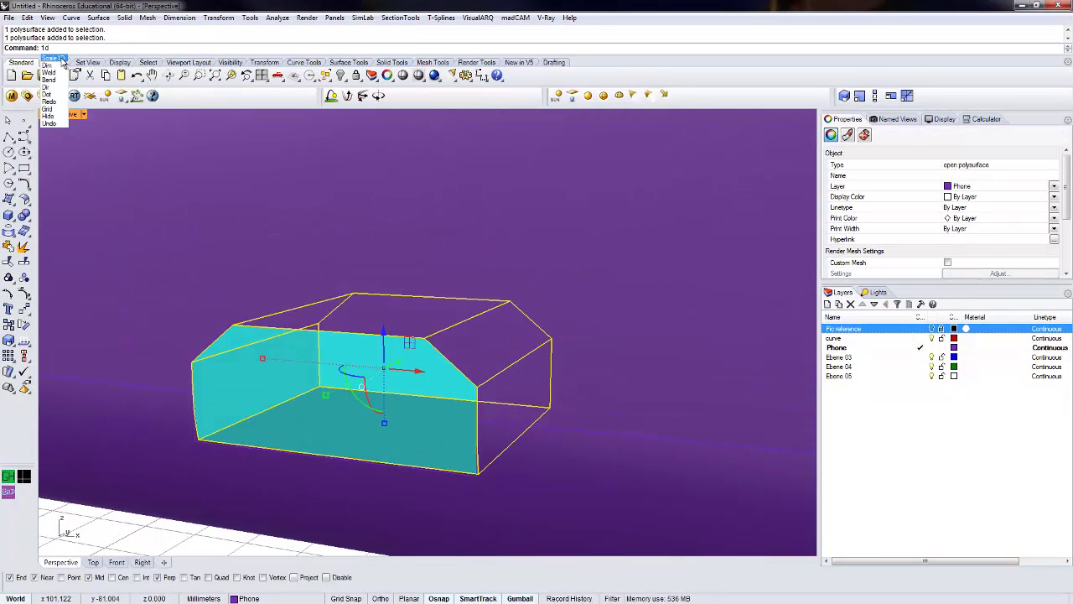
{"action": "left_click", "coordinate": [62, 60]}
{"action": "left_click", "coordinate": [204, 437]}
{"action": "left_click", "coordinate": [319, 387]}
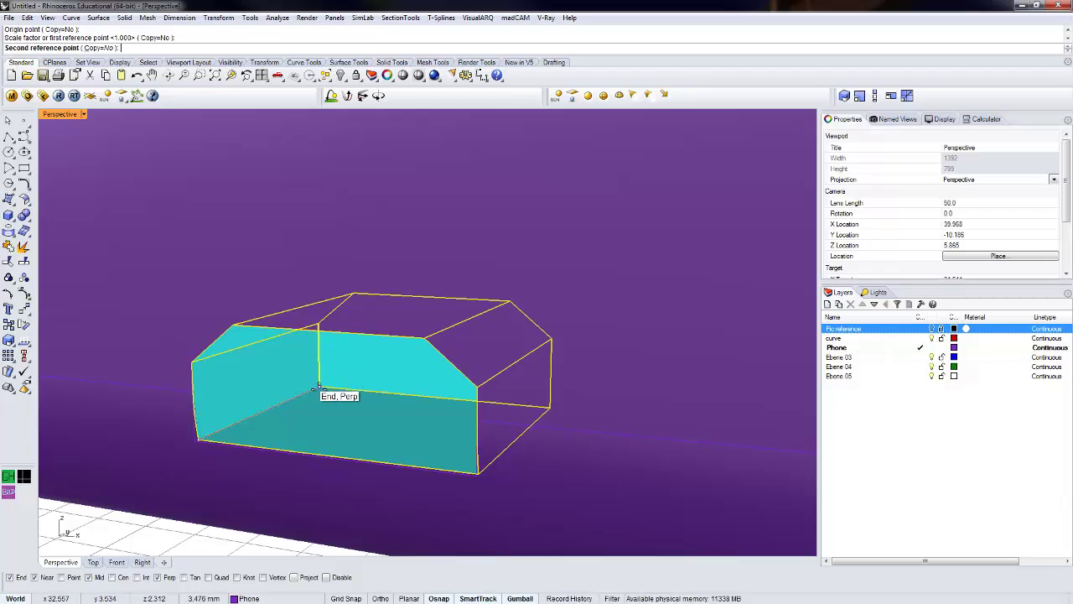
{"action": "left_click", "coordinate": [267, 411]}
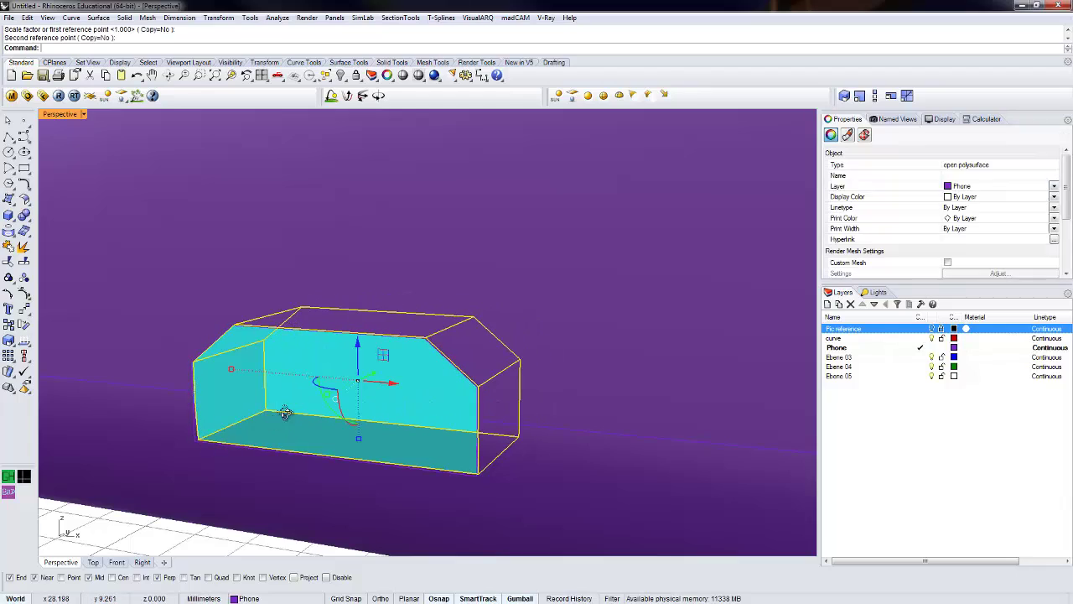
{"action": "right_click_drag", "start_coordinate": [282, 412], "coordinate": [478, 381]}
{"action": "key", "text": "ctrl+z"}
{"action": "right_click_drag", "start_coordinate": [234, 422], "coordinate": [308, 416]}
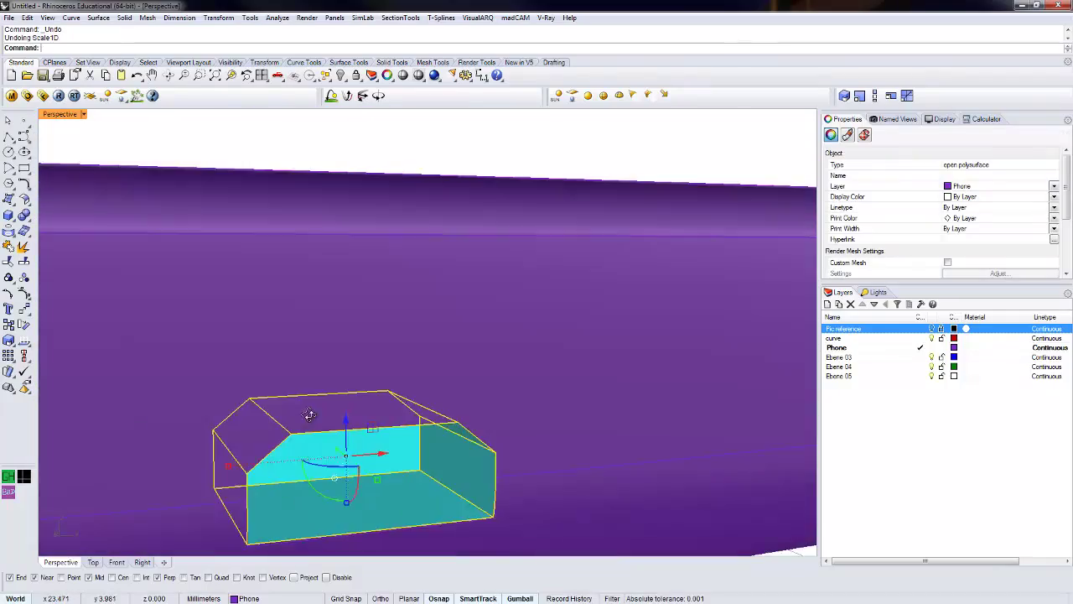
{"action": "key", "text": "Escape"}
- Draw a solid box inside the charging port, with its base laid out on the port's floor
{"action": "scroll", "coordinate": [352, 459], "scroll_direction": "down", "scroll_amount": 5}
{"action": "right_click_drag", "start_coordinate": [352, 459], "coordinate": [327, 427]}
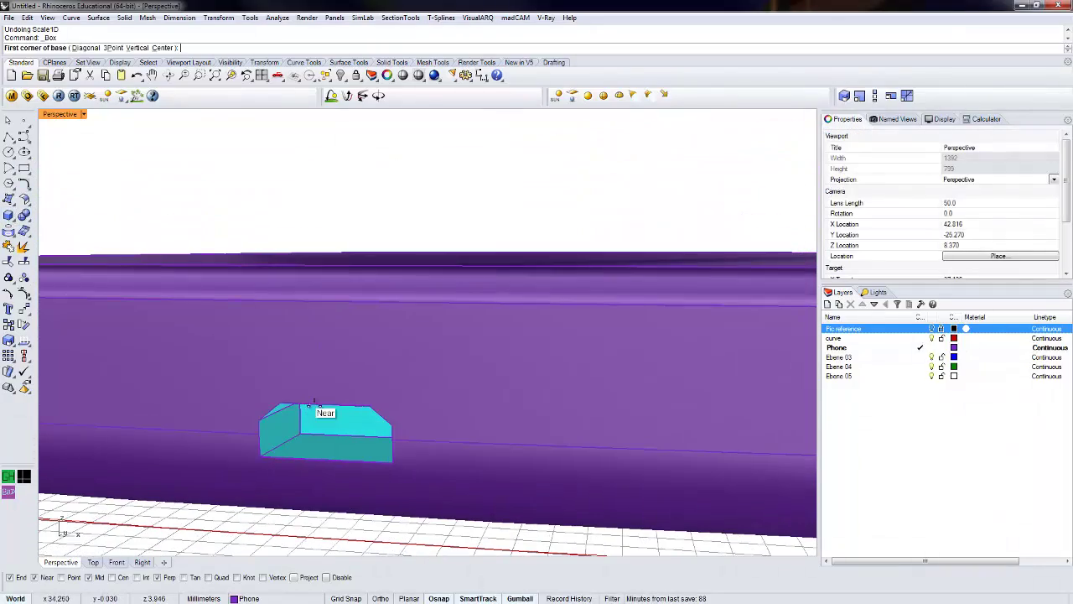
{"action": "scroll", "coordinate": [314, 405], "scroll_direction": "up", "scroll_amount": 3}
{"action": "right_click_drag", "start_coordinate": [293, 464], "coordinate": [618, 500]}
{"action": "left_click", "coordinate": [306, 417]}
{"action": "left_click", "coordinate": [663, 514]}
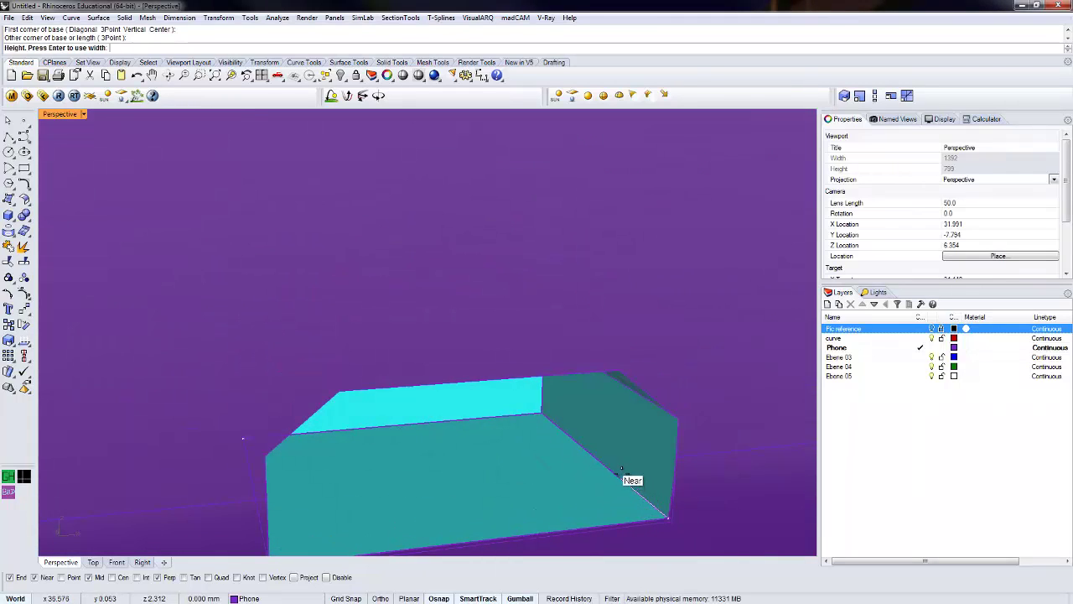
{"action": "left_click", "coordinate": [637, 466]}
{"action": "right_click_drag", "start_coordinate": [635, 467], "coordinate": [412, 428]}
- Scale the box down in width and depth and move it deeper into the charging port
{"action": "left_click", "coordinate": [516, 467]}
{"action": "scroll", "coordinate": [515, 467], "scroll_direction": "down", "scroll_amount": 3}
{"action": "left_click_drag", "start_coordinate": [350, 462], "coordinate": [386, 463]}
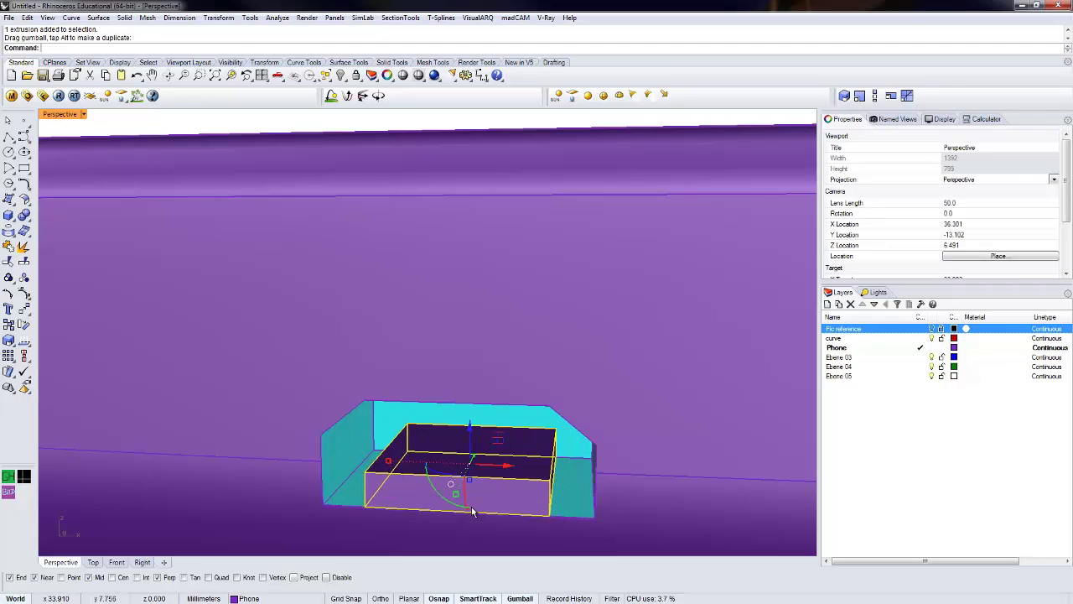
{"action": "left_click_drag", "start_coordinate": [457, 495], "coordinate": [467, 488]}
{"action": "right_click_drag", "start_coordinate": [467, 487], "coordinate": [379, 478]}
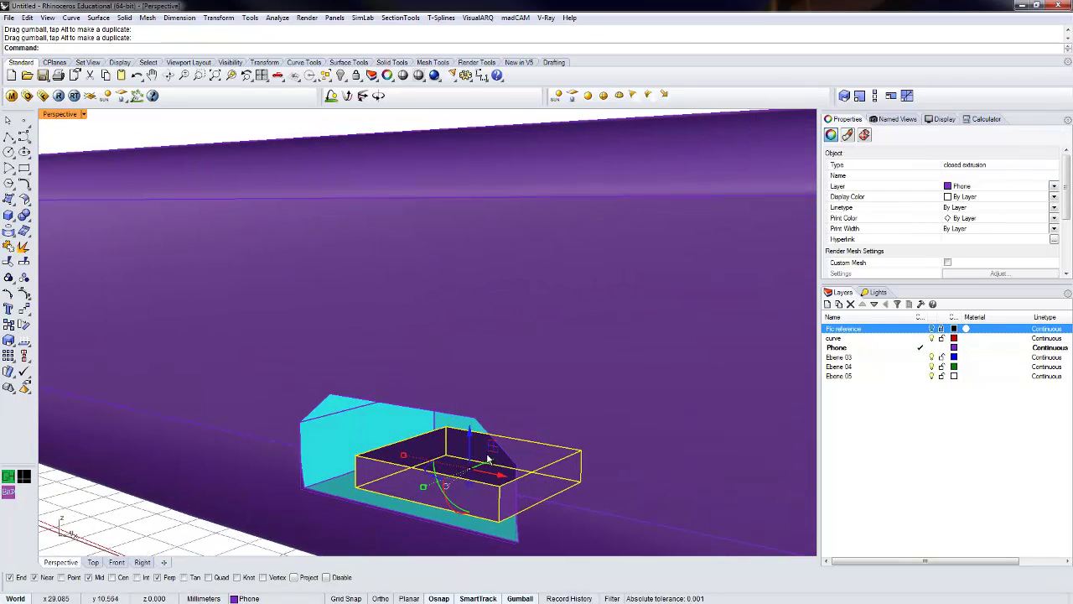
{"action": "left_click_drag", "start_coordinate": [492, 461], "coordinate": [504, 457]}
{"action": "key", "text": "Escape"}
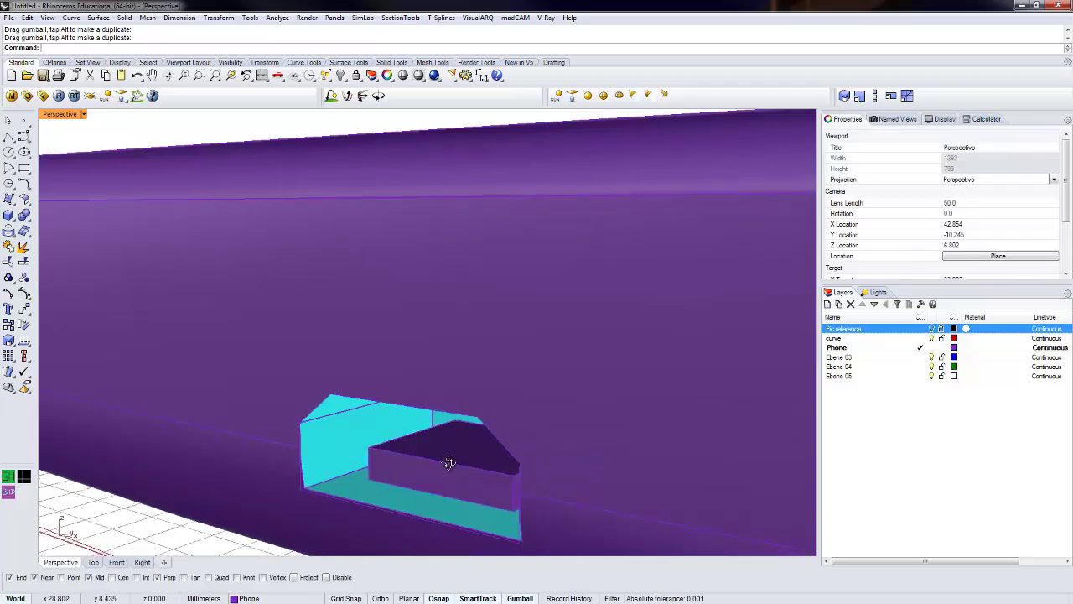
- Flatten the box inside the charging port by scaling down its height
{"action": "mouse_move", "coordinate": [445, 461]}
{"action": "right_mouse_down"}
{"action": "mouse_move", "coordinate": [498, 438]}
{"action": "mouse_move", "coordinate": [473, 453]}
{"action": "mouse_move", "coordinate": [439, 438]}
{"action": "mouse_move", "coordinate": [453, 449]}
{"action": "mouse_move", "coordinate": [434, 451]}
{"action": "right_mouse_up"}
{"action": "scroll", "coordinate": [473, 453], "scroll_direction": "down", "scroll_amount": 3}
{"action": "scroll", "coordinate": [453, 449], "scroll_direction": "up", "scroll_amount": 2}
{"action": "left_click", "coordinate": [448, 431]}
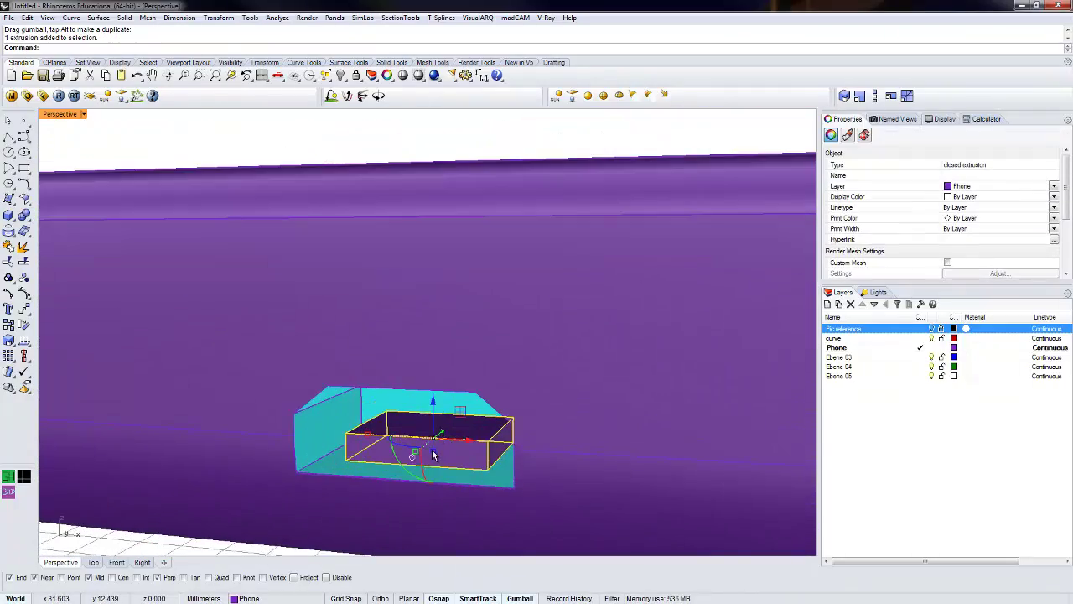
{"action": "left_click_drag", "start_coordinate": [435, 451], "coordinate": [435, 452]}
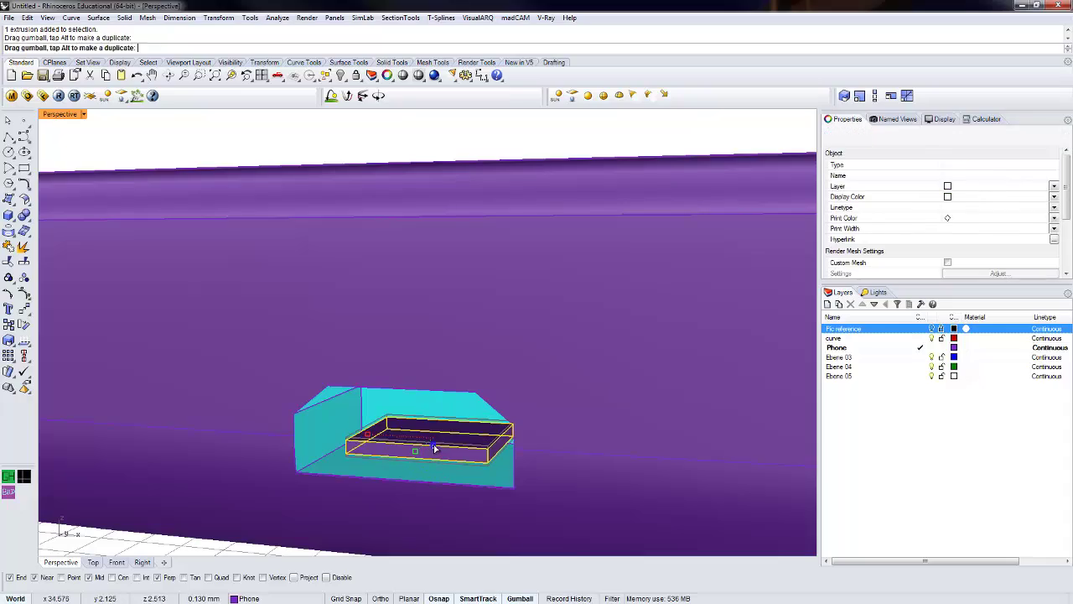
{"action": "key", "text": "Escape"}
- Switch to Firefox to check the Galaxy S4 gallery photos, and return to the Rhinoceros model
{"action": "scroll", "coordinate": [434, 441], "scroll_direction": "down", "scroll_amount": 5}
{"action": "right_click_drag", "start_coordinate": [442, 436], "coordinate": [469, 436]}
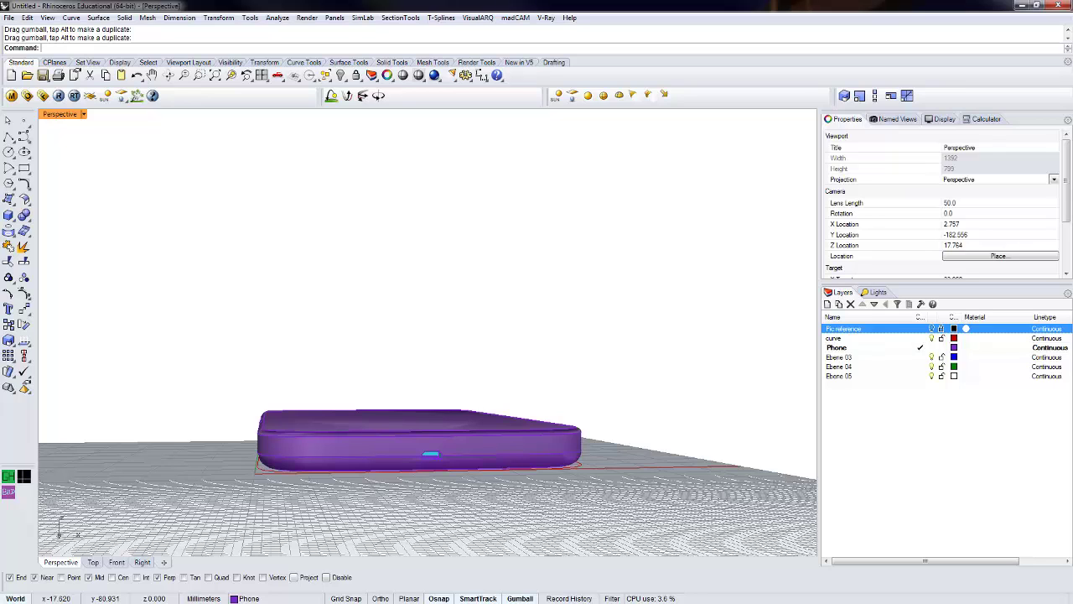
{"action": "key", "text": "alt+Tab"}
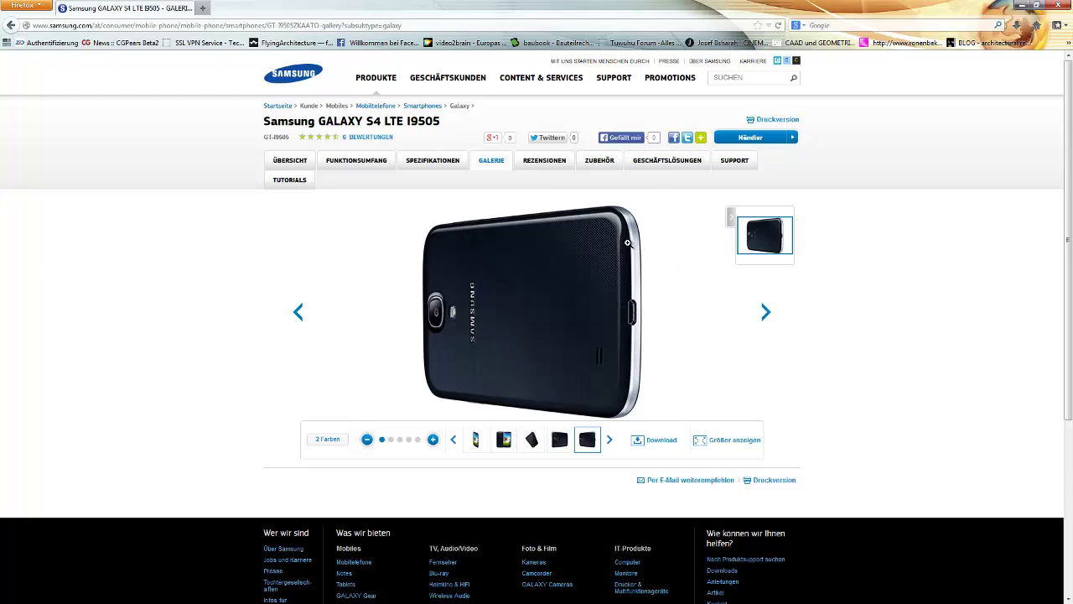
{"action": "left_click", "coordinate": [766, 312]}
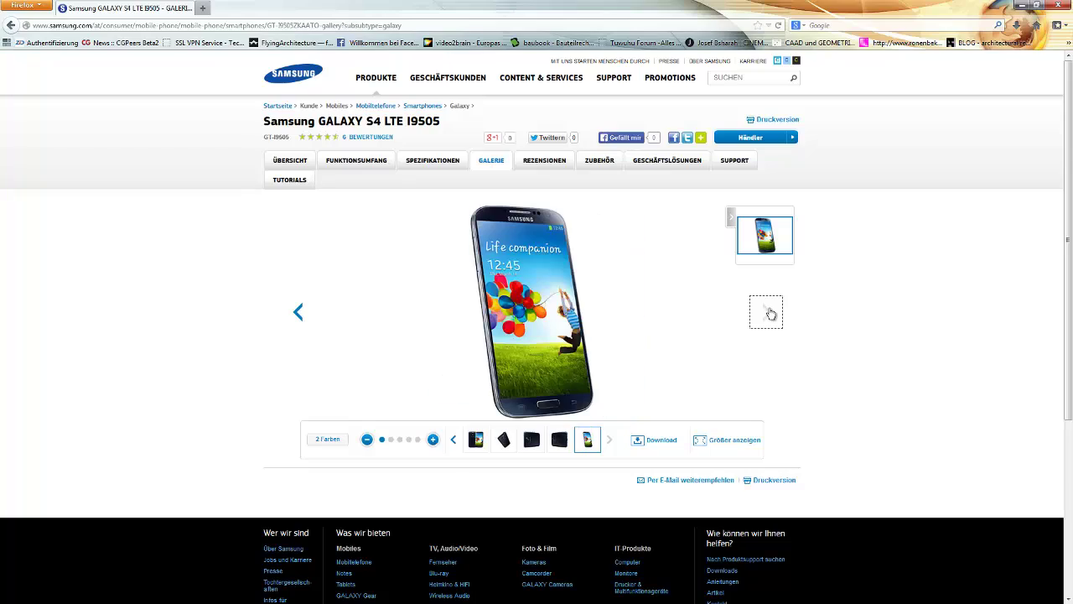
{"action": "left_click", "coordinate": [1024, 5]}
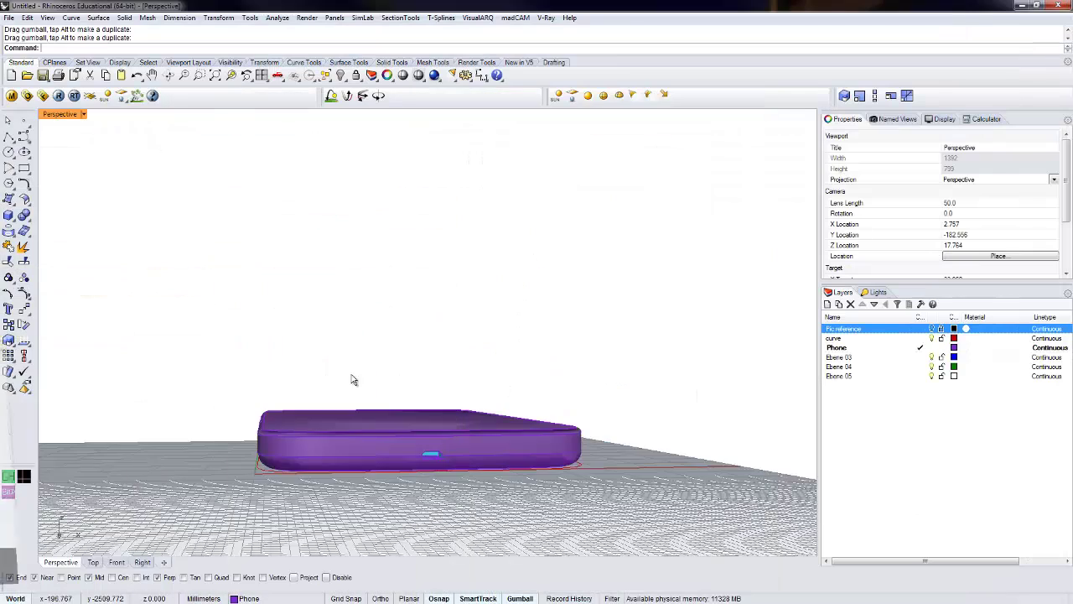
- Draw a small vertical solid cylinder on the ground plane in front of the phone's lower end
{"action": "scroll", "coordinate": [510, 479], "scroll_direction": "up", "scroll_amount": 5}
{"action": "right_click_drag", "start_coordinate": [519, 472], "coordinate": [523, 476]}
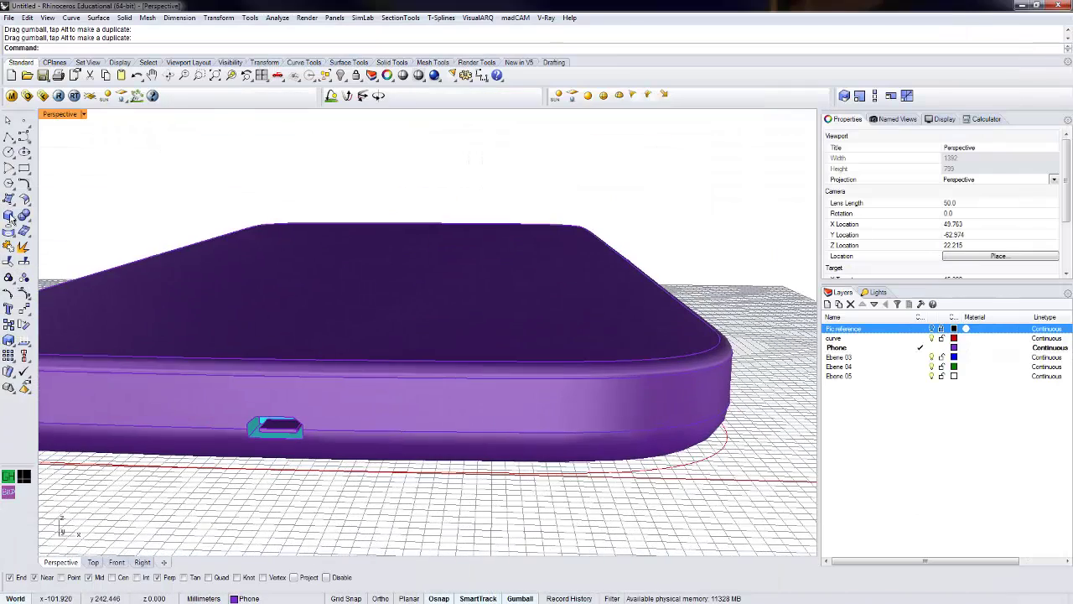
{"action": "left_click", "coordinate": [15, 220]}
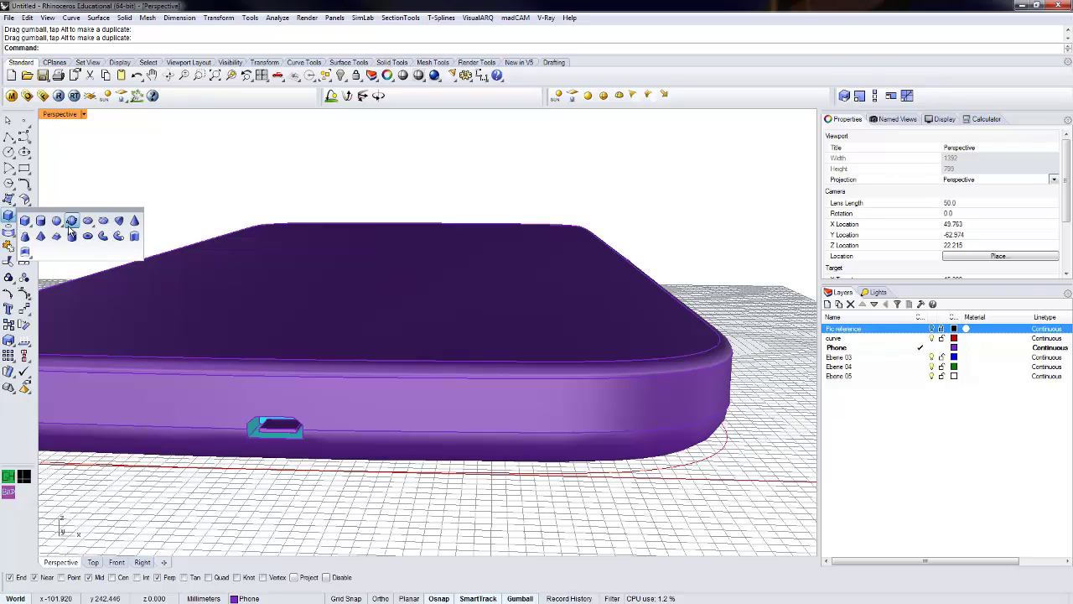
{"action": "left_click", "coordinate": [42, 222]}
{"action": "left_click", "coordinate": [424, 498]}
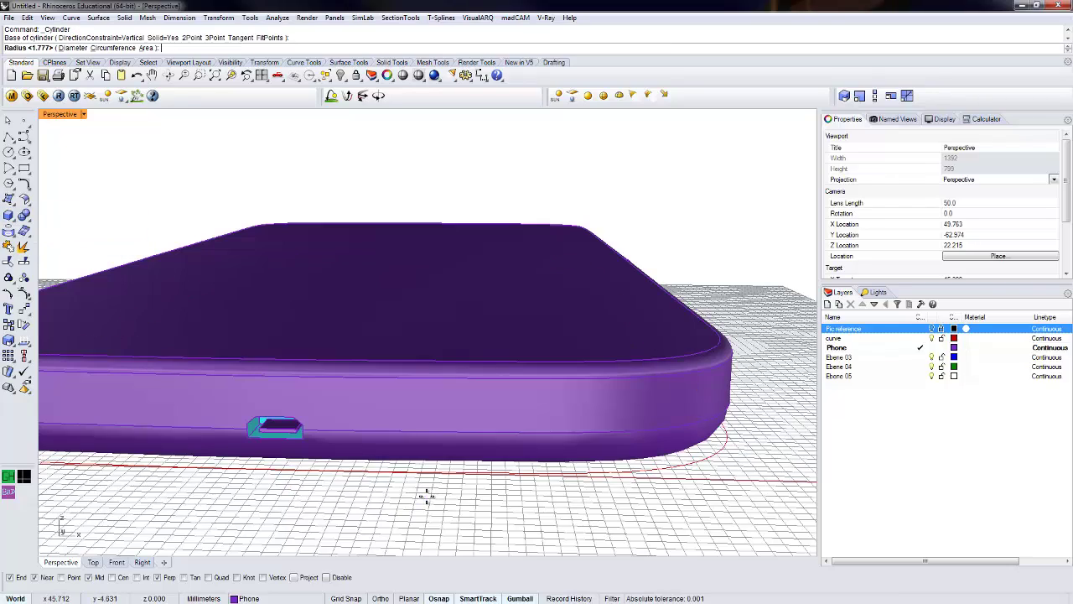
{"action": "right_click_drag", "start_coordinate": [426, 496], "coordinate": [444, 539]}
{"action": "right_click_drag", "start_coordinate": [449, 495], "coordinate": [443, 488]}
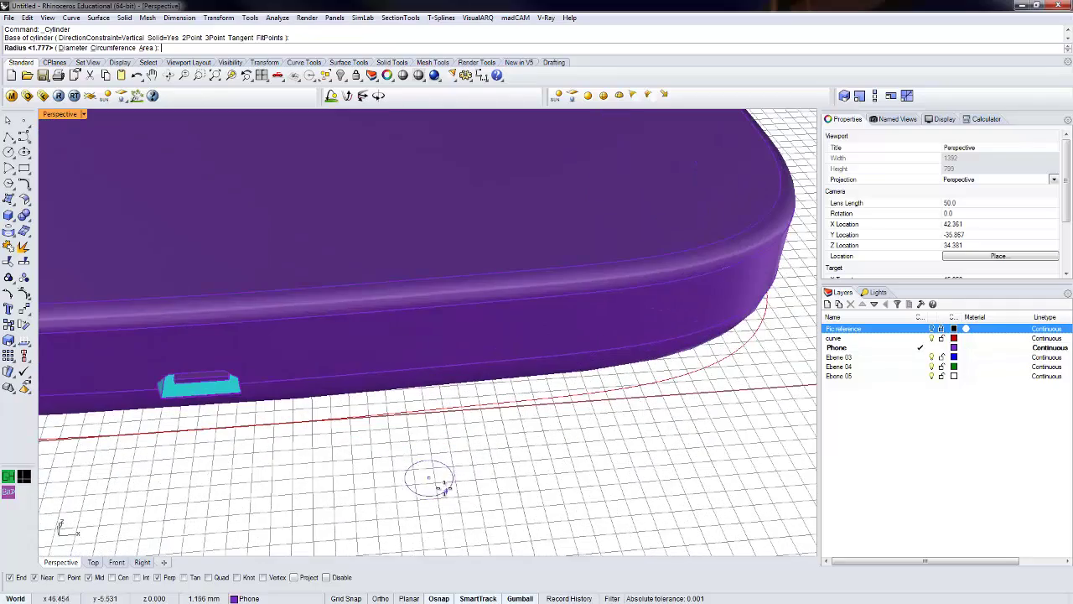
{"action": "left_click", "coordinate": [432, 478]}
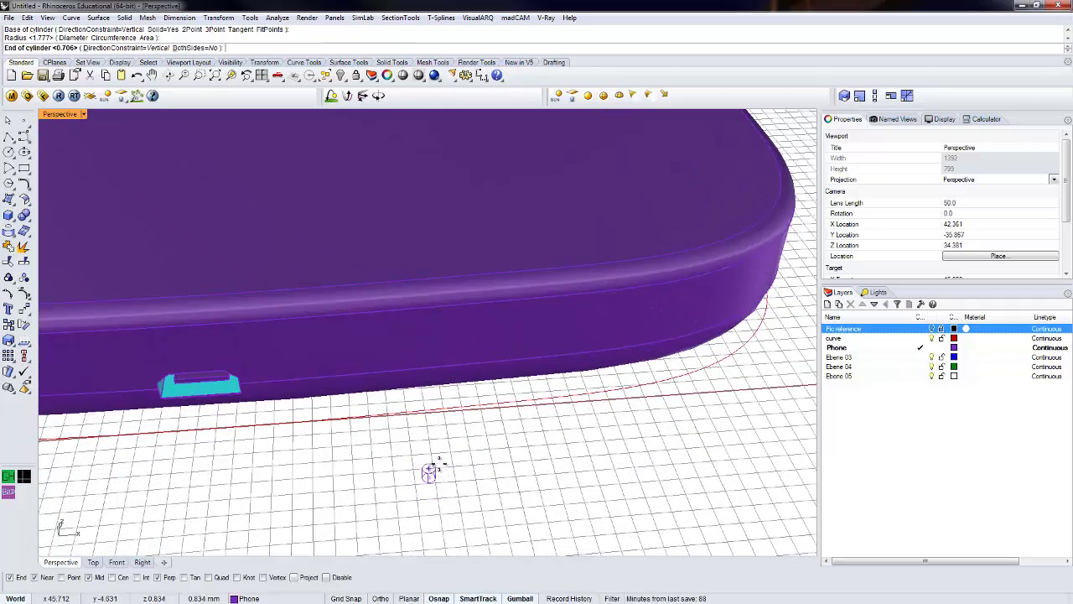
{"action": "left_click", "coordinate": [431, 457]}
- Turn the cylinder horizontal and position it so it pierces the side band of the lower end, beside the charging port
{"action": "right_click_drag", "start_coordinate": [431, 453], "coordinate": [415, 488]}
{"action": "left_click_drag", "start_coordinate": [433, 425], "coordinate": [505, 414]}
{"action": "right_click_drag", "start_coordinate": [509, 495], "coordinate": [490, 451]}
{"action": "left_click_drag", "start_coordinate": [515, 442], "coordinate": [517, 349]}
{"action": "right_click_drag", "start_coordinate": [517, 349], "coordinate": [459, 463]}
{"action": "left_click_drag", "start_coordinate": [437, 406], "coordinate": [549, 411]}
{"action": "mouse_move", "coordinate": [549, 411]}
{"action": "right_mouse_down"}
{"action": "mouse_move", "coordinate": [544, 470]}
{"action": "mouse_move", "coordinate": [515, 460]}
{"action": "mouse_move", "coordinate": [566, 407]}
{"action": "right_mouse_up"}
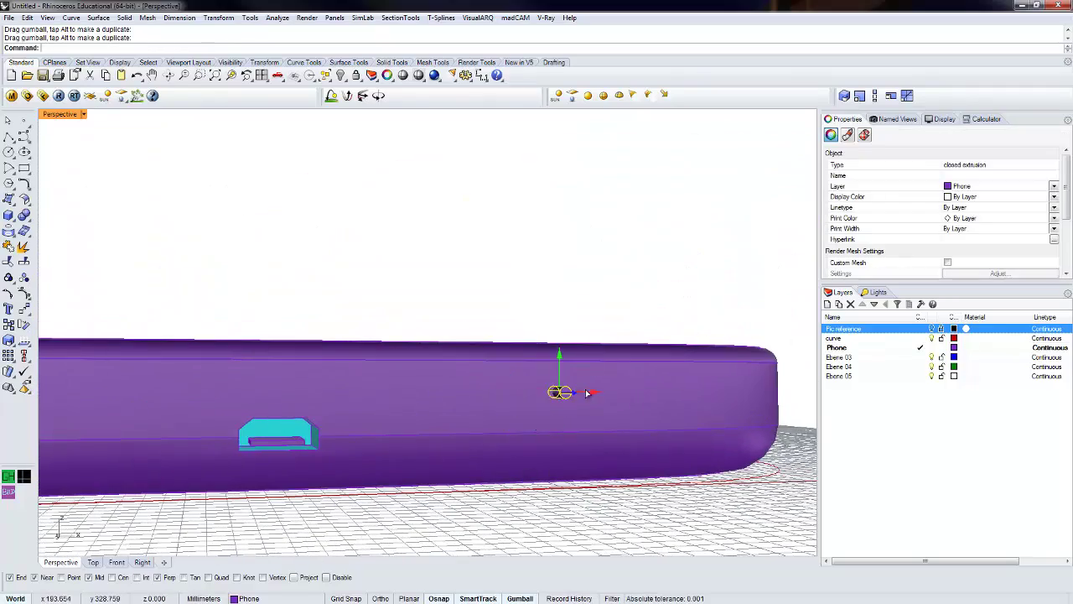
{"action": "left_click_drag", "start_coordinate": [587, 392], "coordinate": [520, 345]}
{"action": "key", "text": "Escape"}
- Duplicate the cylinder in place by copying and pasting it
{"action": "right_click_drag", "start_coordinate": [545, 448], "coordinate": [491, 386]}
{"action": "left_click", "coordinate": [491, 386]}
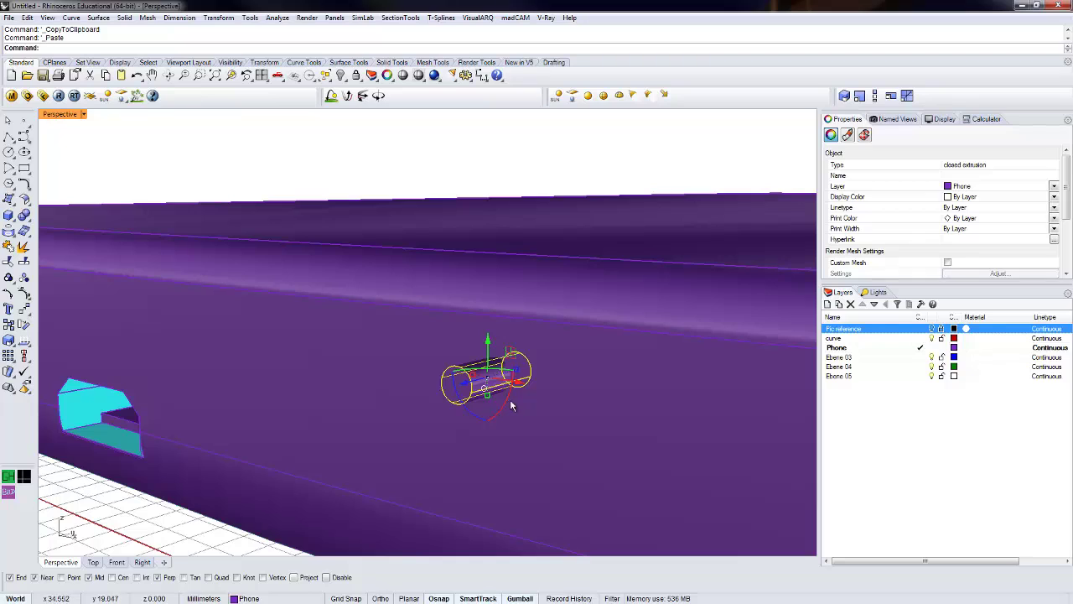
{"action": "key", "text": "Escape"}
{"action": "left_click", "coordinate": [492, 373]}
{"action": "key", "text": "Escape"}
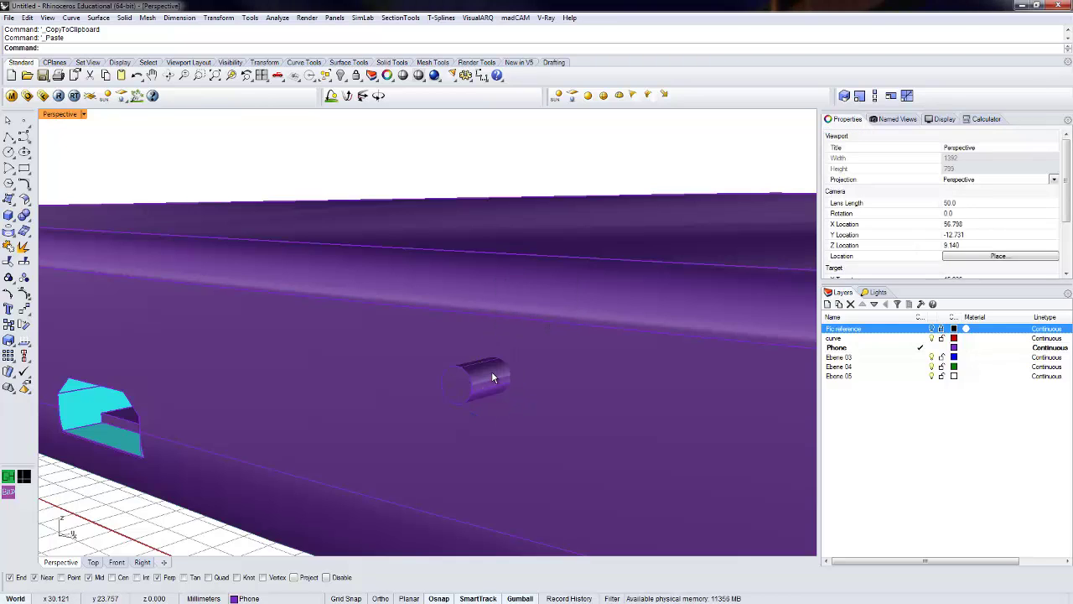
{"action": "key", "text": "ctrl+shift+s"}
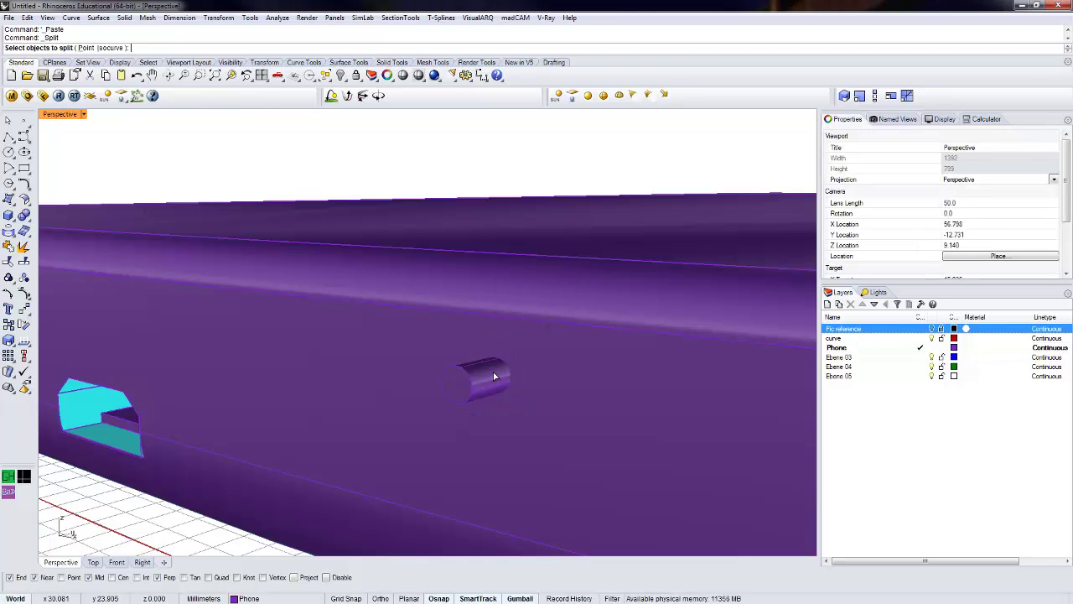
{"action": "left_click", "coordinate": [540, 403]}
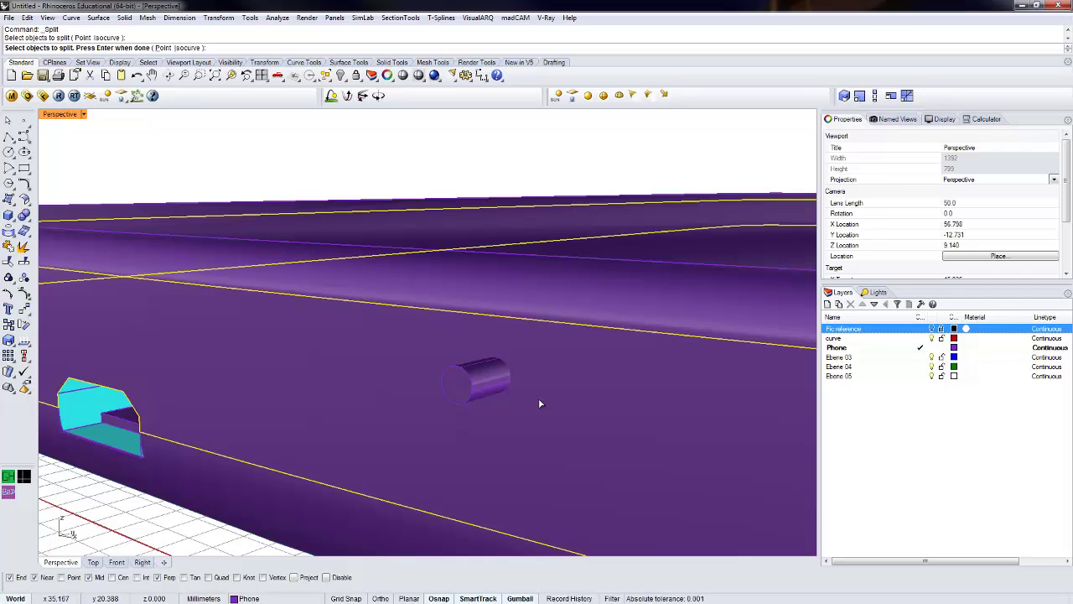
{"action": "key", "text": "Escape"}
- Split one of the two coincident cylinders with the side band as the cutting object
{"action": "right_click", "coordinate": [489, 378]}
{"action": "left_click", "coordinate": [488, 377]}
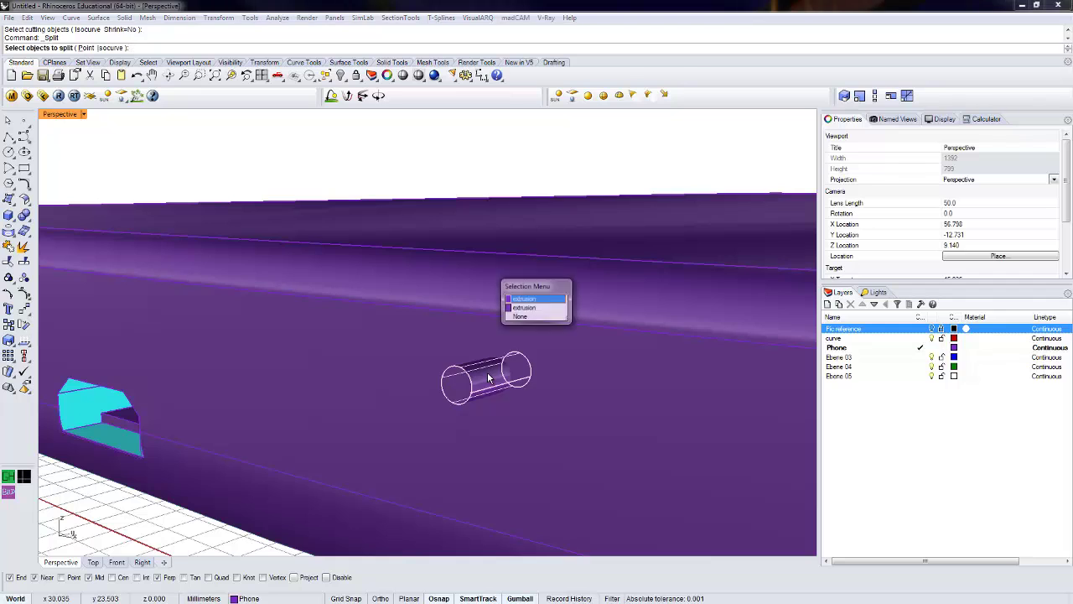
{"action": "left_click", "coordinate": [489, 377]}
{"action": "left_click", "coordinate": [536, 409]}
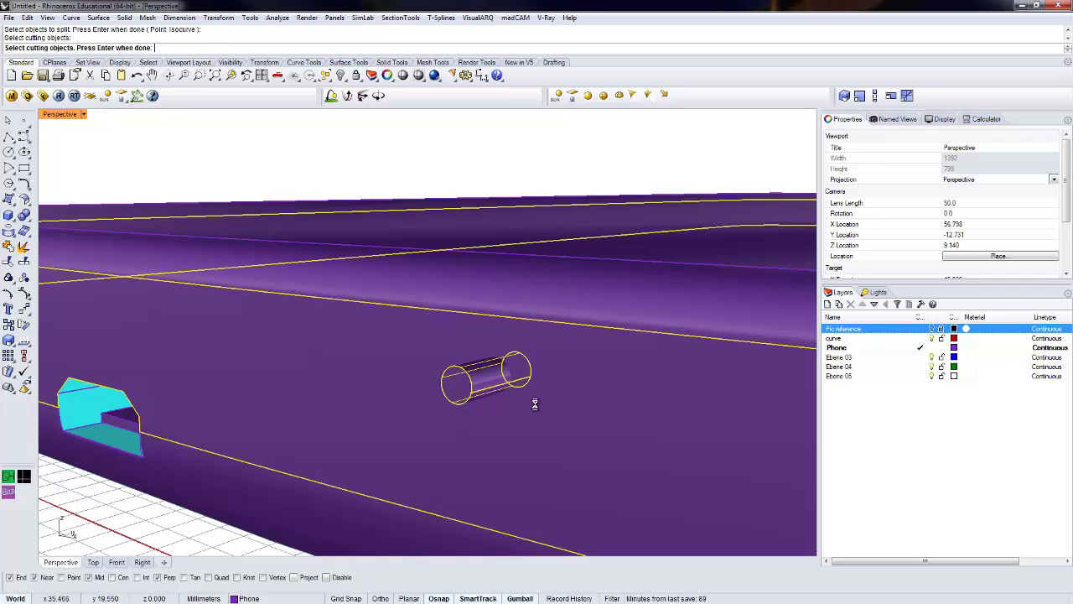
{"action": "right_click", "coordinate": [536, 407]}
- Split the side band with the remaining unsplit cylinder as the cutting object
{"action": "left_click", "coordinate": [493, 375]}
{"action": "left_click", "coordinate": [490, 376]}
{"action": "right_click", "coordinate": [490, 377]}
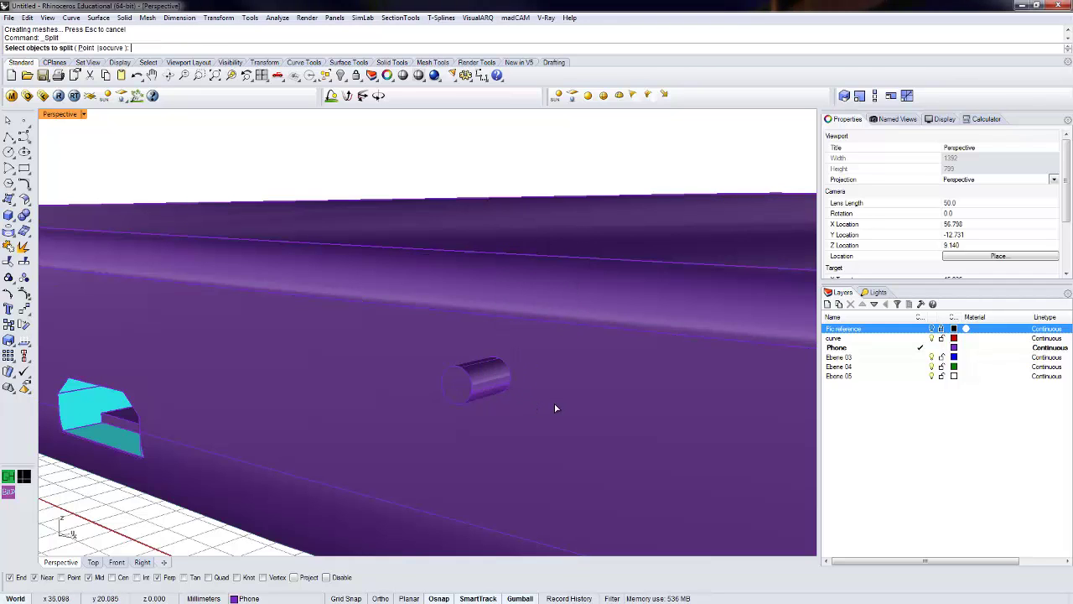
{"action": "left_click", "coordinate": [554, 409]}
{"action": "left_click", "coordinate": [493, 377]}
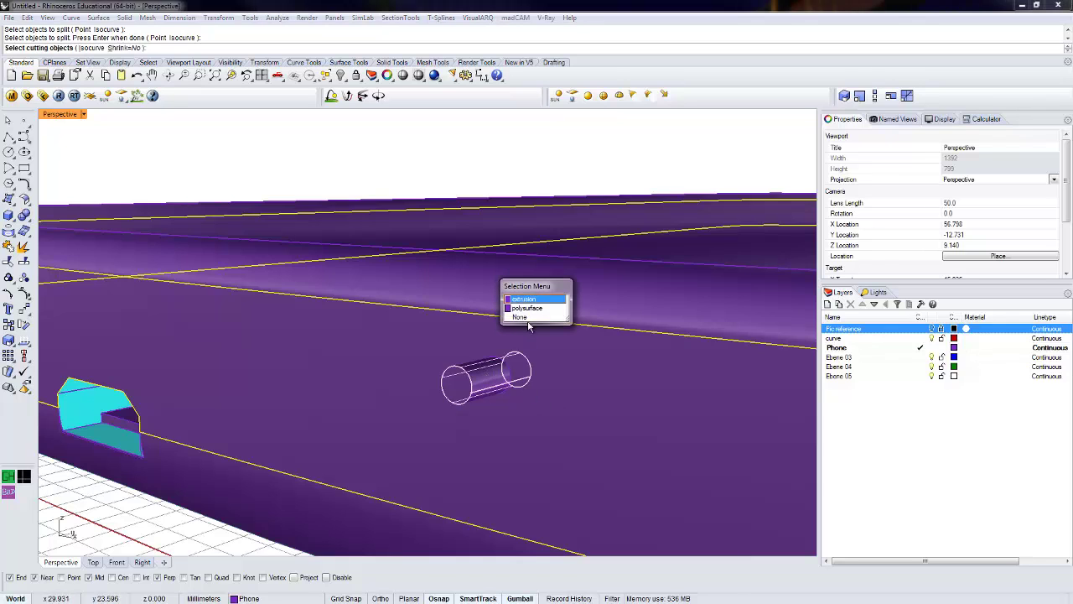
{"action": "left_click", "coordinate": [533, 300]}
{"action": "right_click", "coordinate": [522, 392]}
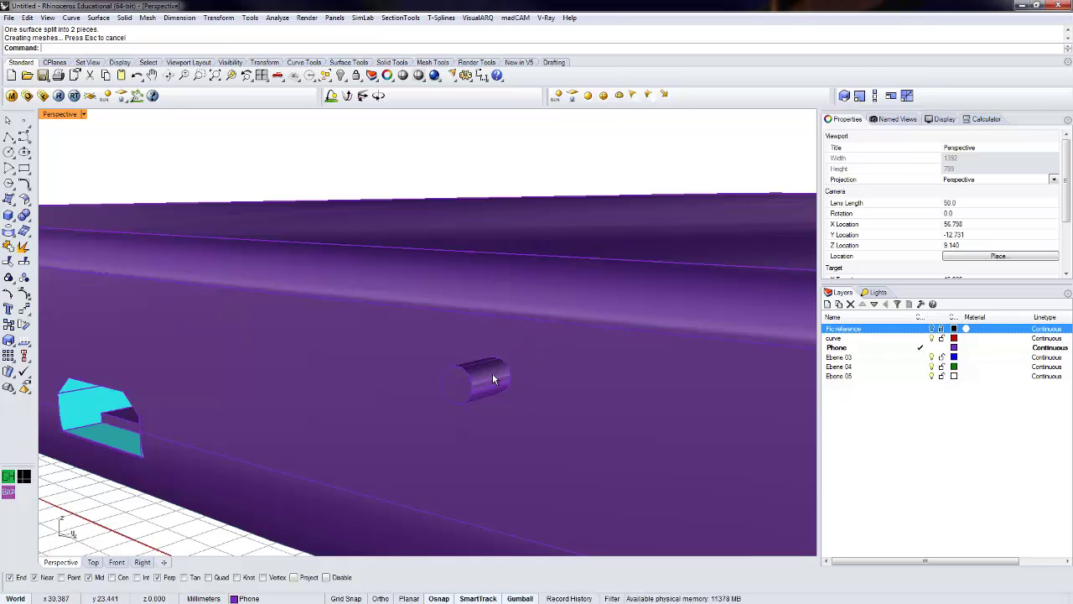
- Delete the cylinder used for cutting, the split cylinder's outer part and the surface piece covering the round hole
{"action": "left_click", "coordinate": [493, 379]}
{"action": "left_click", "coordinate": [535, 300]}
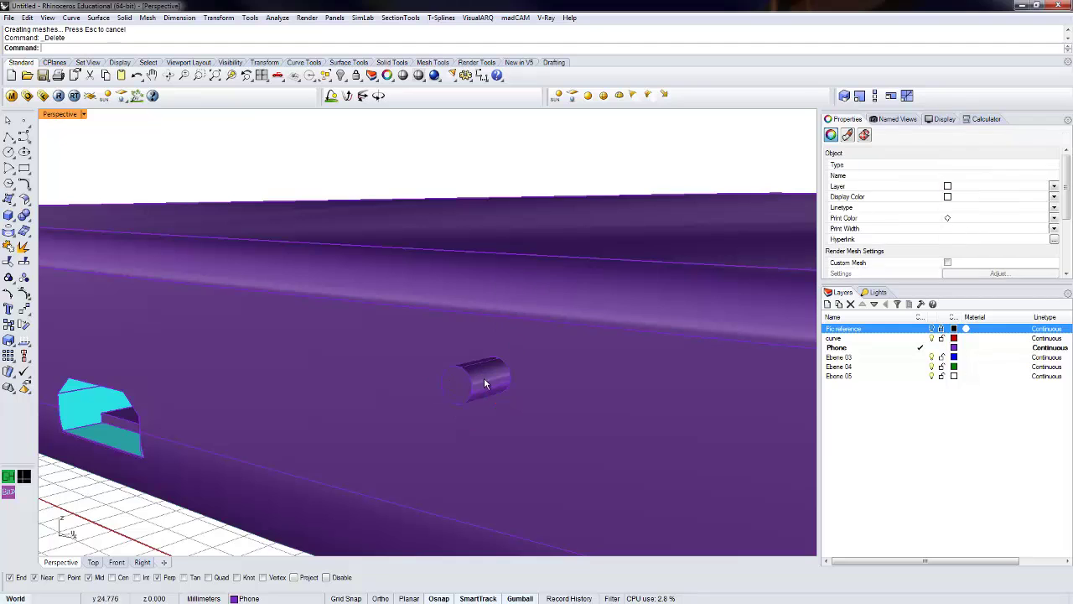
{"action": "key", "text": "Delete"}
{"action": "right_click_drag", "start_coordinate": [495, 376], "coordinate": [536, 348]}
- Examine the round hole in the lower end up close, and look over the whole phone body
{"action": "scroll", "coordinate": [560, 359], "scroll_direction": "up", "scroll_amount": 5}
{"action": "scroll", "coordinate": [521, 376], "scroll_direction": "down", "scroll_amount": 5}
{"action": "scroll", "coordinate": [492, 394], "scroll_direction": "up", "scroll_amount": 3}
{"action": "scroll", "coordinate": [472, 359], "scroll_direction": "up", "scroll_amount": 4}
{"action": "scroll", "coordinate": [496, 364], "scroll_direction": "down", "scroll_amount": 4}
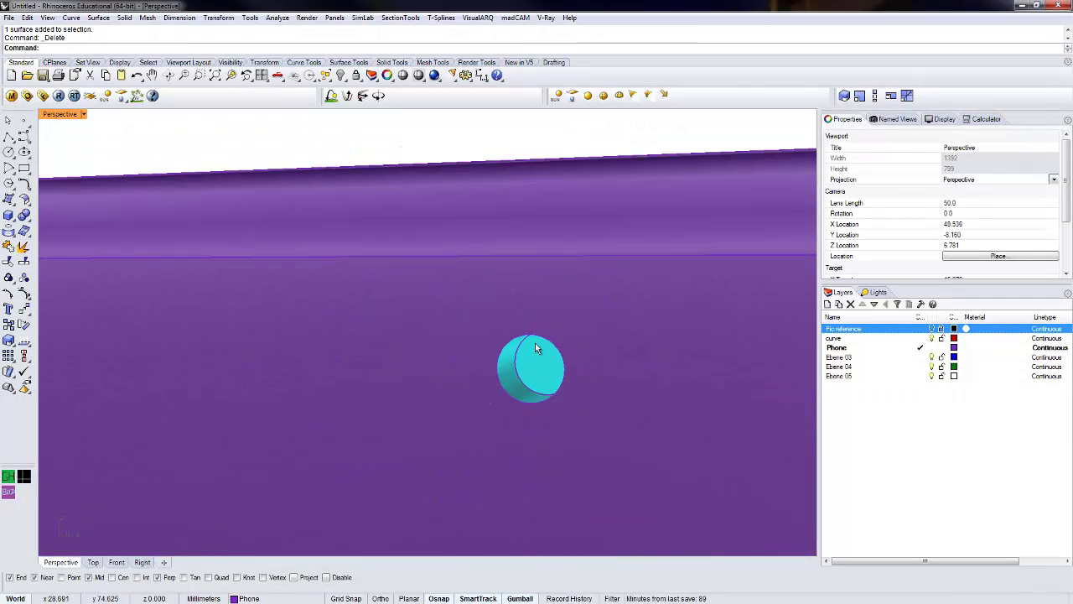
{"action": "left_click", "coordinate": [534, 346]}
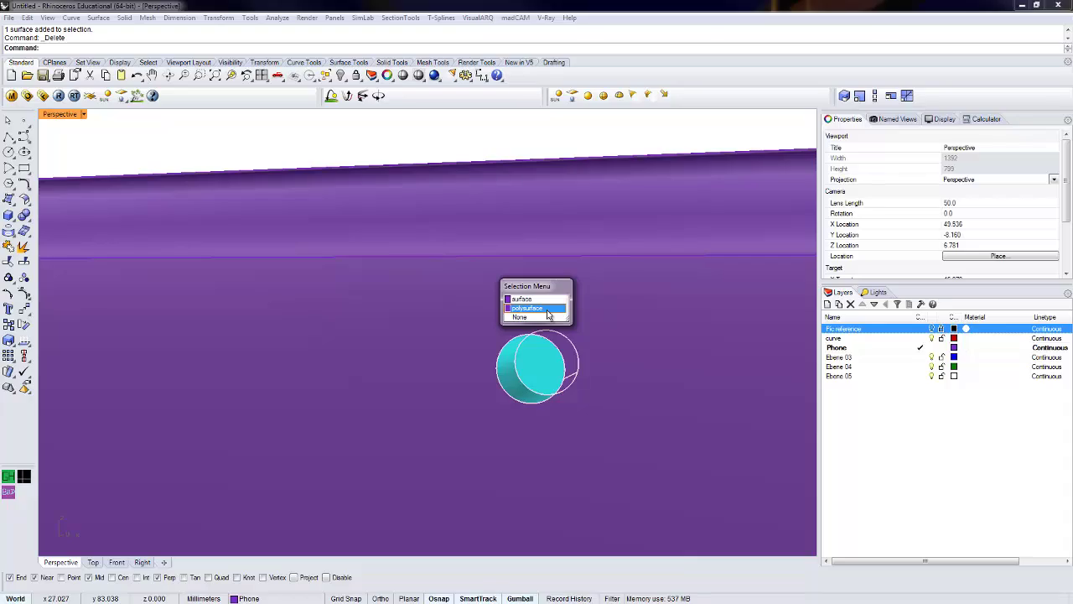
{"action": "right_click_drag", "start_coordinate": [492, 431], "coordinate": [398, 458]}
{"action": "scroll", "coordinate": [537, 396], "scroll_direction": "down", "scroll_amount": 6}
{"action": "scroll", "coordinate": [447, 464], "scroll_direction": "up", "scroll_amount": 4}
{"action": "scroll", "coordinate": [556, 445], "scroll_direction": "down", "scroll_amount": 6}
{"action": "right_click_drag", "start_coordinate": [555, 446], "coordinate": [360, 476]}
{"action": "scroll", "coordinate": [559, 406], "scroll_direction": "up", "scroll_amount": 5}
{"action": "scroll", "coordinate": [559, 403], "scroll_direction": "down", "scroll_amount": 4}
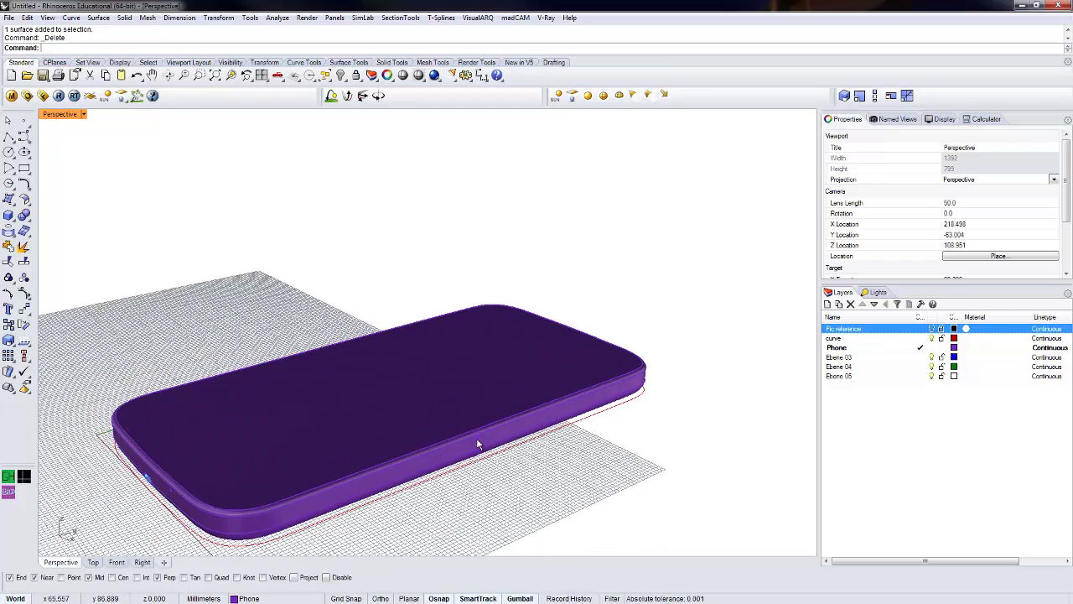
- Switch to Firefox, examine the side button in an angled Galaxy S4 picture of the Samsung gallery, and return to Rhinoceros
{"action": "key", "text": "alt+Tab"}
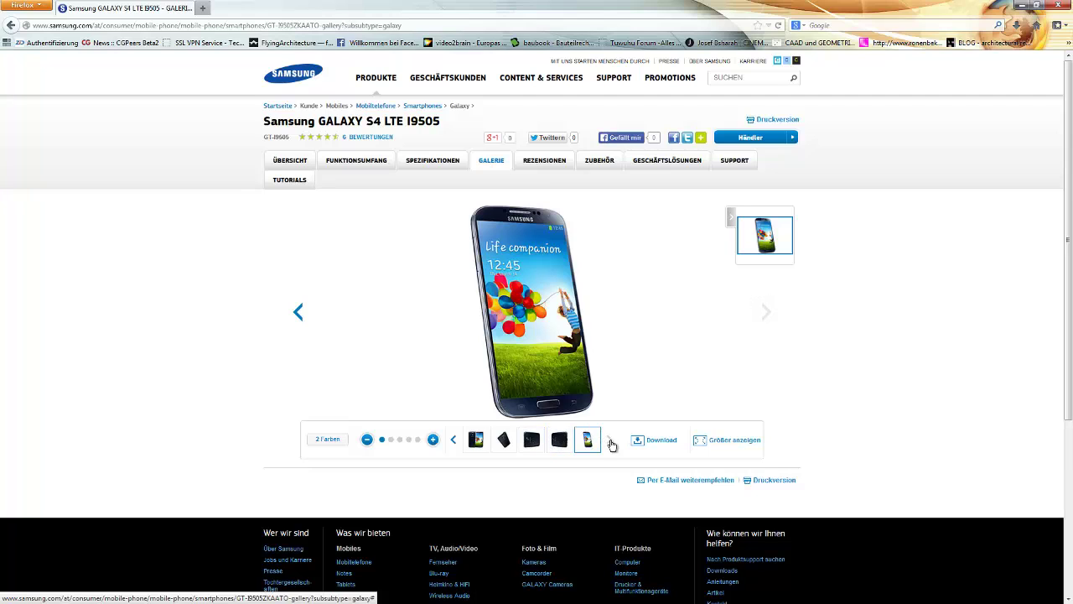
{"action": "left_click", "coordinate": [455, 441]}
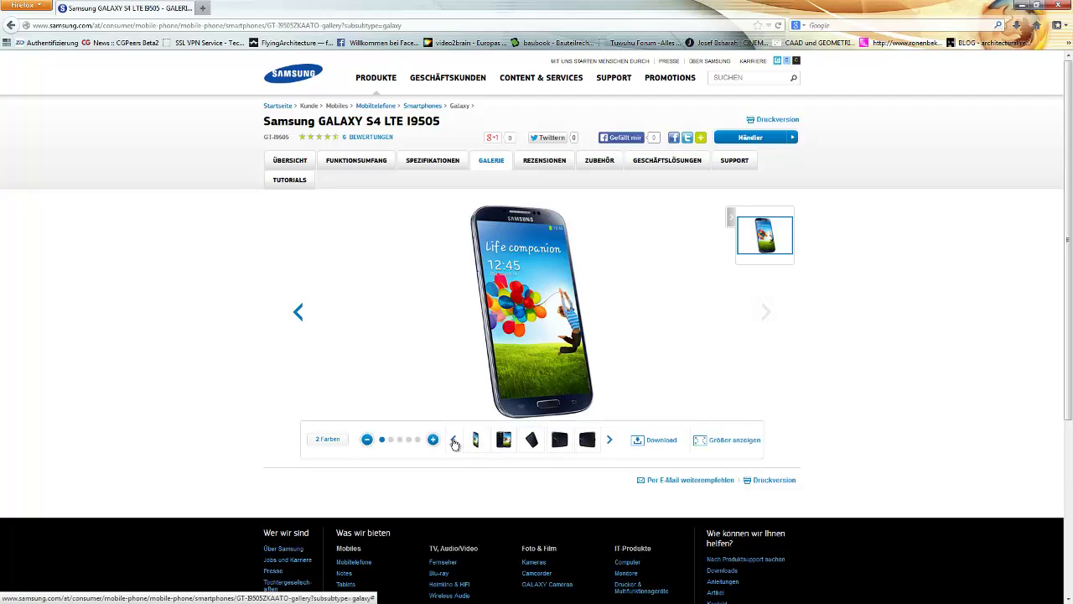
{"action": "left_click", "coordinate": [454, 442]}
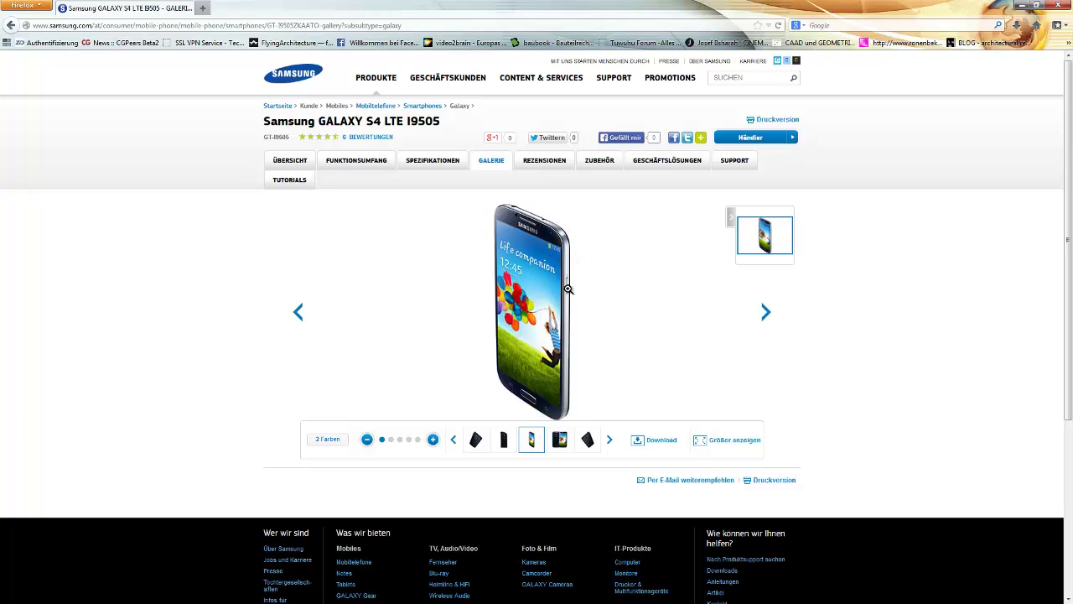
{"action": "left_click", "coordinate": [1023, 5]}
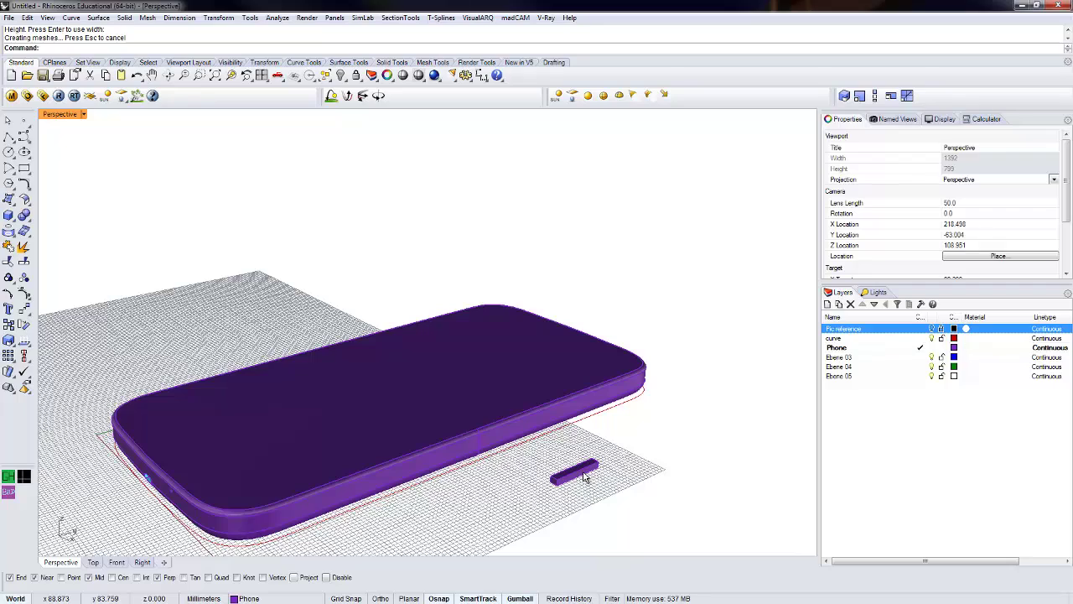
- Move the small loose box in the Top view up against the phone's nearby long side, close to the upper end
{"action": "double_click", "coordinate": [77, 115]}
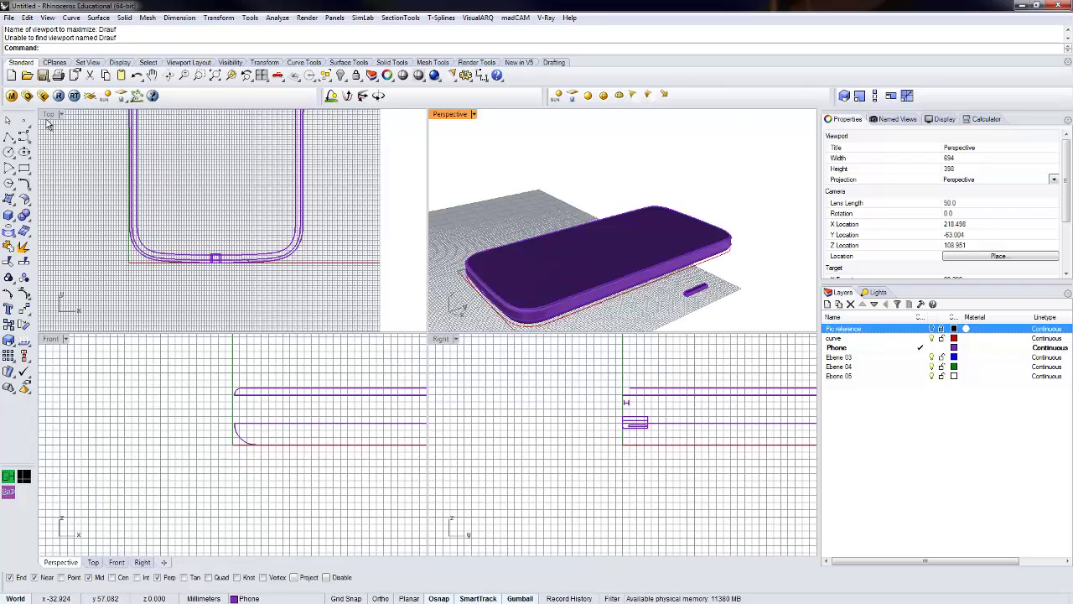
{"action": "left_click", "coordinate": [50, 117]}
{"action": "double_click", "coordinate": [50, 117]}
{"action": "scroll", "coordinate": [522, 321], "scroll_direction": "down", "scroll_amount": 12}
{"action": "right_click_drag", "start_coordinate": [554, 283], "coordinate": [548, 403]}
{"action": "scroll", "coordinate": [518, 378], "scroll_direction": "up", "scroll_amount": 4}
{"action": "left_click", "coordinate": [532, 295]}
{"action": "scroll", "coordinate": [549, 346], "scroll_direction": "up", "scroll_amount": 4}
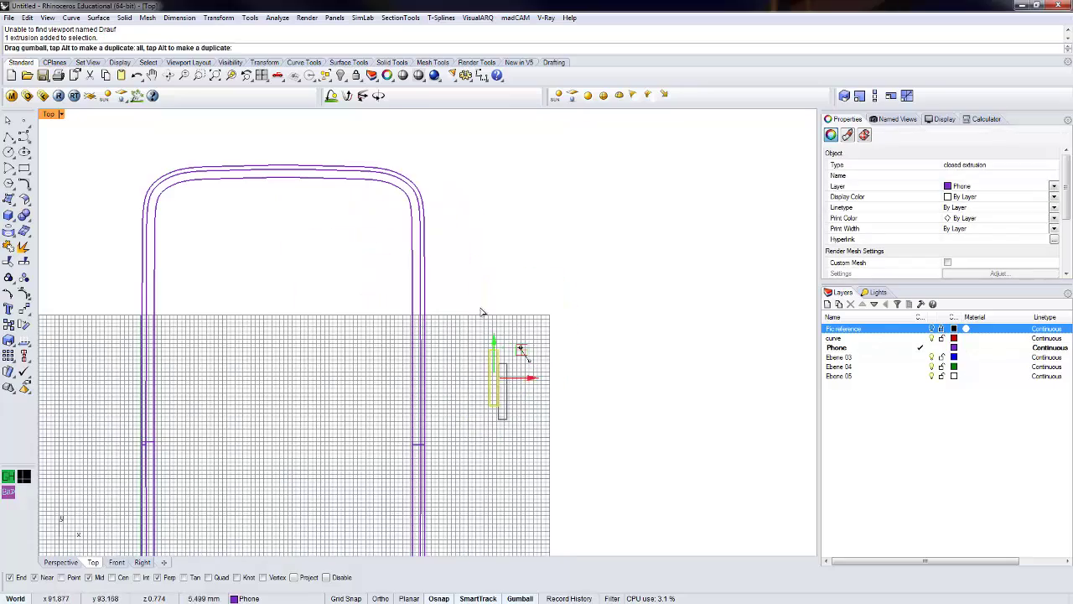
{"action": "left_click_drag", "start_coordinate": [520, 349], "coordinate": [457, 276]}
{"action": "scroll", "coordinate": [435, 314], "scroll_direction": "up", "scroll_amount": 1}
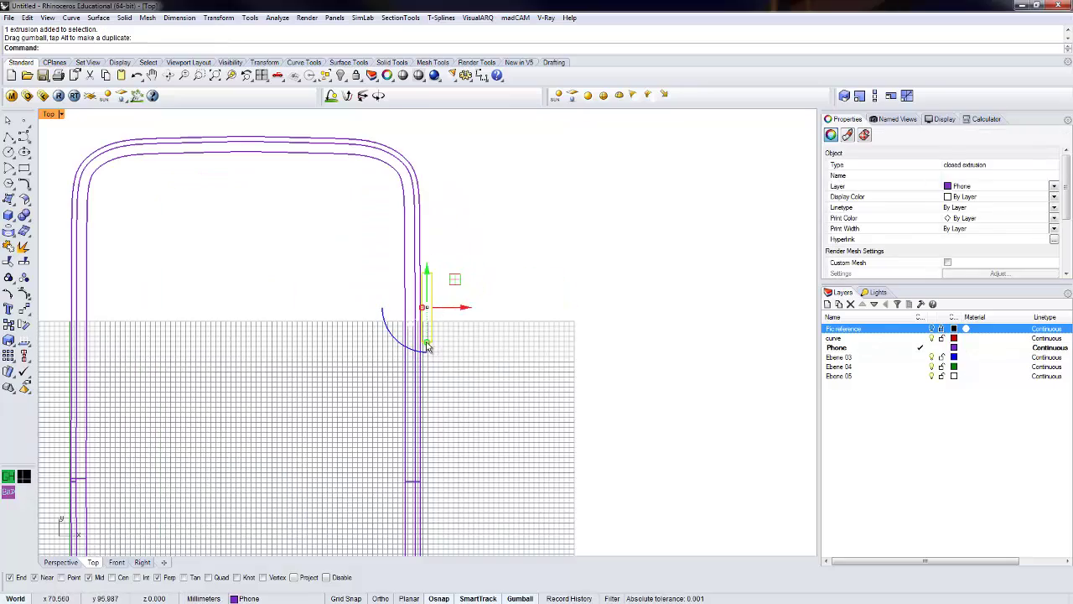
- Shorten the small box along its length and shift it slightly along the phone's long side
{"action": "left_click_drag", "start_coordinate": [427, 343], "coordinate": [428, 333]}
{"action": "scroll", "coordinate": [477, 346], "scroll_direction": "down", "scroll_amount": 8}
{"action": "right_click_drag", "start_coordinate": [478, 341], "coordinate": [491, 298]}
{"action": "scroll", "coordinate": [470, 262], "scroll_direction": "up", "scroll_amount": 2}
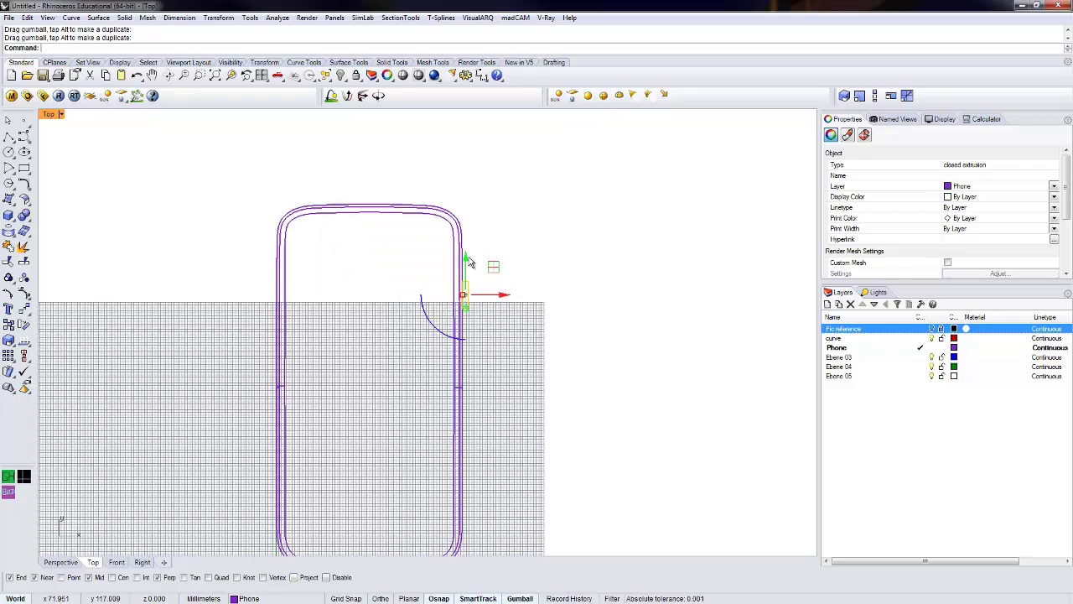
{"action": "left_click_drag", "start_coordinate": [467, 262], "coordinate": [474, 267]}
{"action": "scroll", "coordinate": [479, 289], "scroll_direction": "down", "scroll_amount": 3}
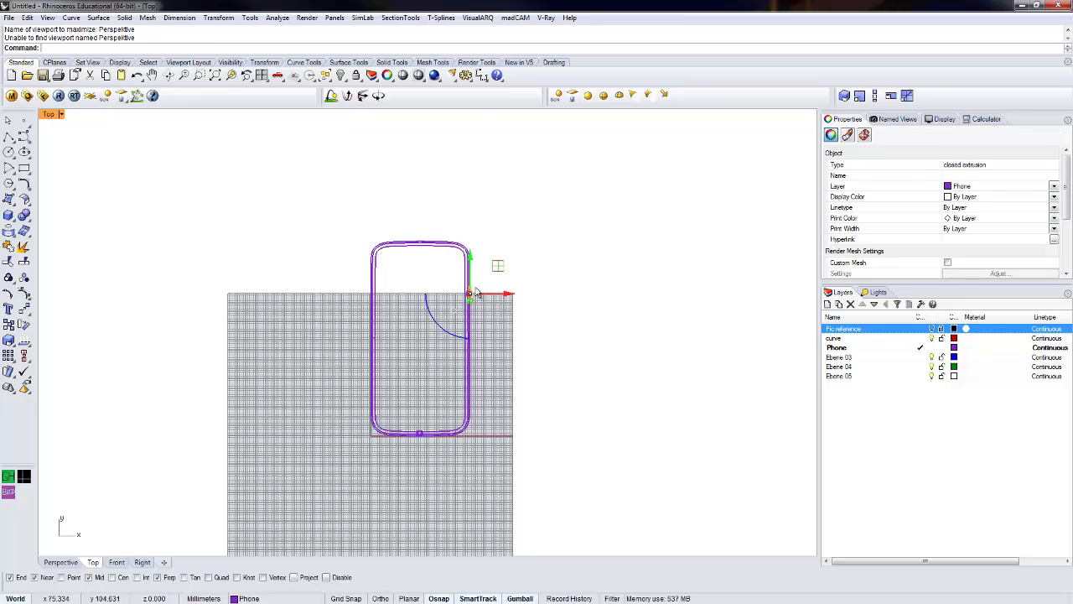
- In the Perspective view, raise the small box to about mid-height of the side band and position it so it protrudes as a button
{"action": "key", "text": "ctrl+m"}
{"action": "double_click", "coordinate": [457, 118]}
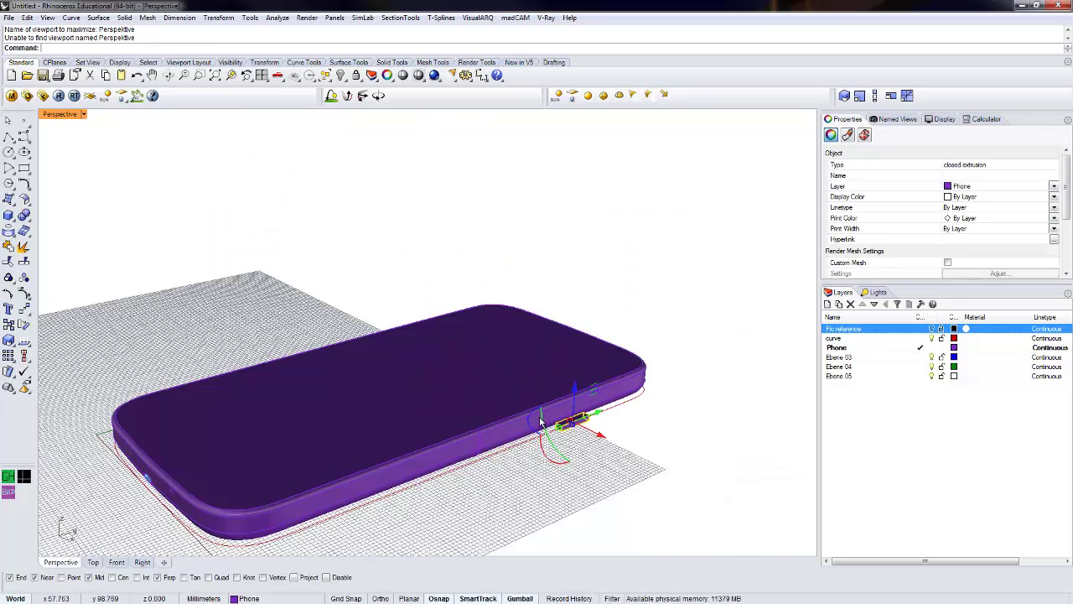
{"action": "scroll", "coordinate": [575, 428], "scroll_direction": "up", "scroll_amount": 5}
{"action": "scroll", "coordinate": [575, 428], "scroll_direction": "up", "scroll_amount": 2}
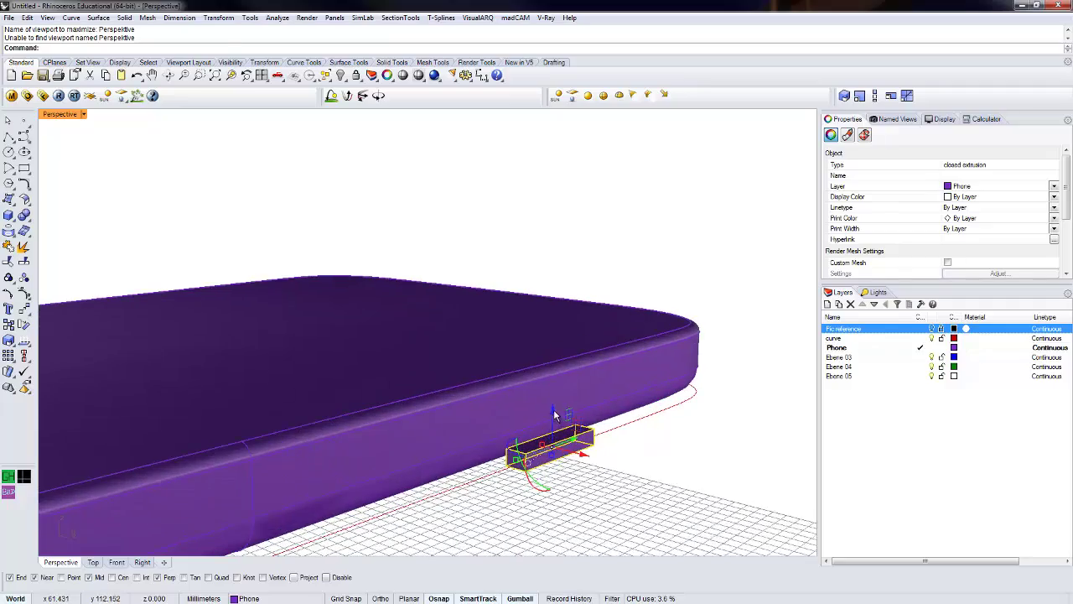
{"action": "left_click_drag", "start_coordinate": [560, 413], "coordinate": [558, 383]}
{"action": "right_click_drag", "start_coordinate": [528, 498], "coordinate": [349, 400]}
{"action": "left_click_drag", "start_coordinate": [309, 366], "coordinate": [336, 381]}
{"action": "right_click_drag", "start_coordinate": [335, 381], "coordinate": [354, 411]}
{"action": "left_click", "coordinate": [354, 411]}
{"action": "scroll", "coordinate": [357, 394], "scroll_direction": "up", "scroll_amount": 4}
{"action": "left_click", "coordinate": [361, 379]}
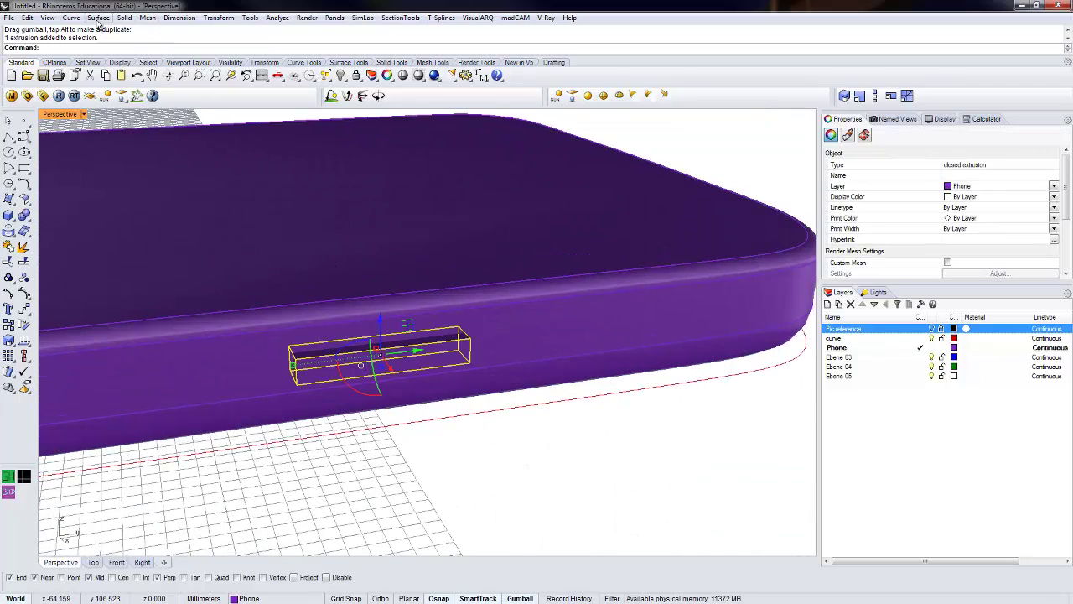
- Try to fillet the two outer vertical edges of the button box with radius 3
{"action": "left_click", "coordinate": [124, 17]}
{"action": "mouse_move", "coordinate": [208, 296]}
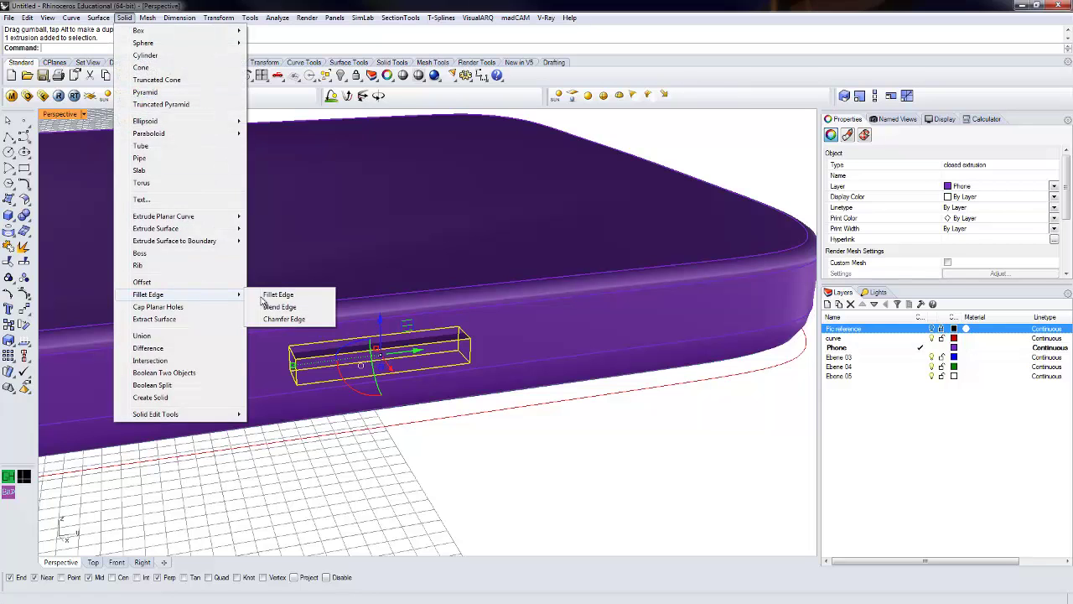
{"action": "left_click", "coordinate": [286, 299]}
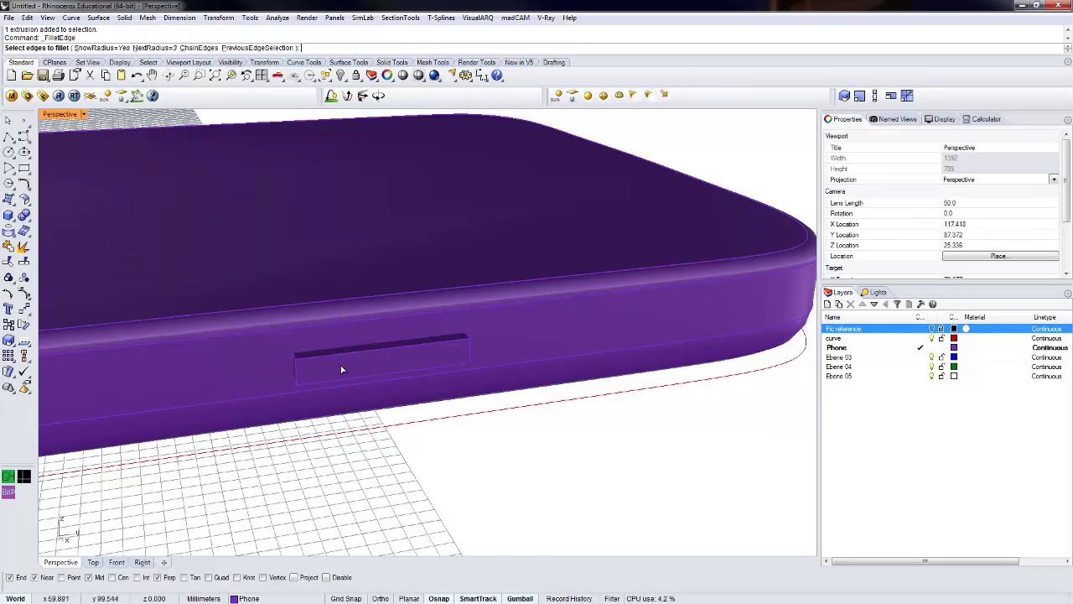
{"action": "scroll", "coordinate": [287, 372], "scroll_direction": "up", "scroll_amount": 4}
{"action": "right_click_drag", "start_coordinate": [361, 384], "coordinate": [493, 361]}
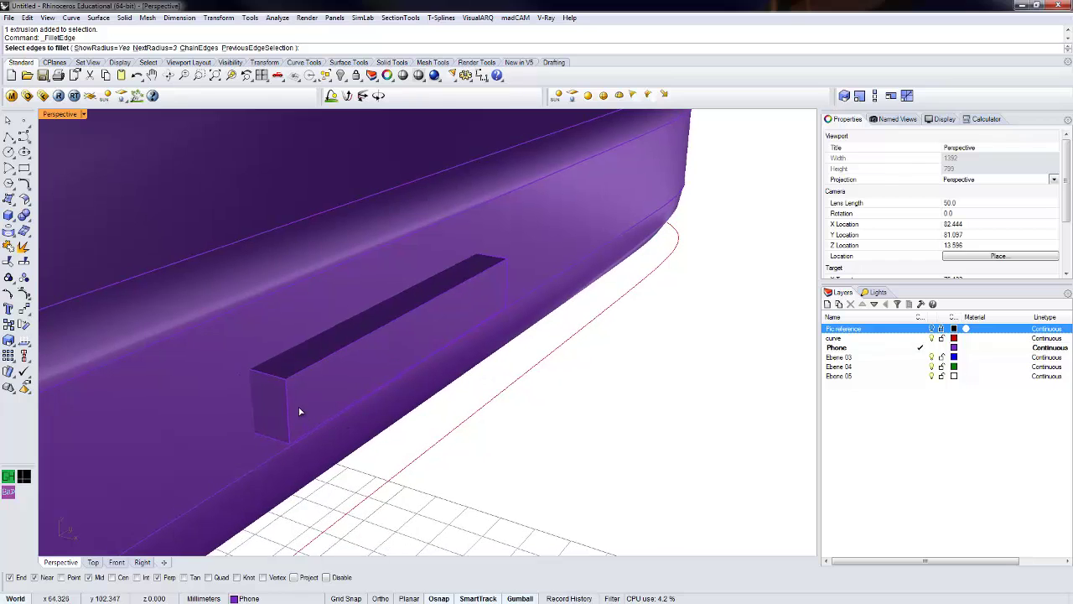
{"action": "left_click", "coordinate": [288, 413]}
{"action": "key", "text": "Return"}
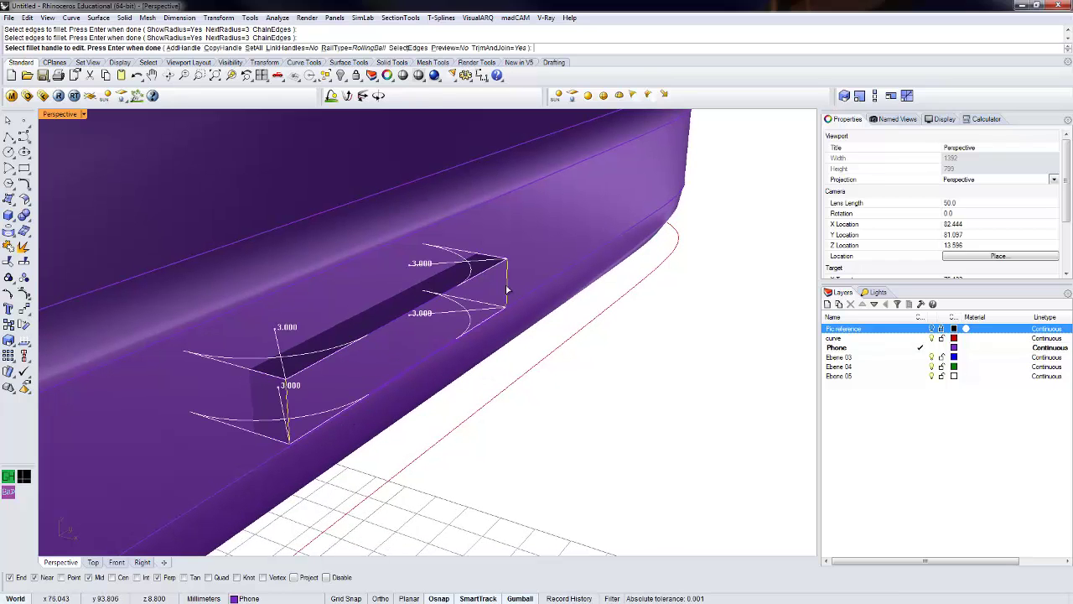
{"action": "key", "text": "Return"}
- Fillet the two outer vertical edges of the button box with radius 1
{"action": "key", "text": "Return"}
{"action": "left_click", "coordinate": [151, 48]}
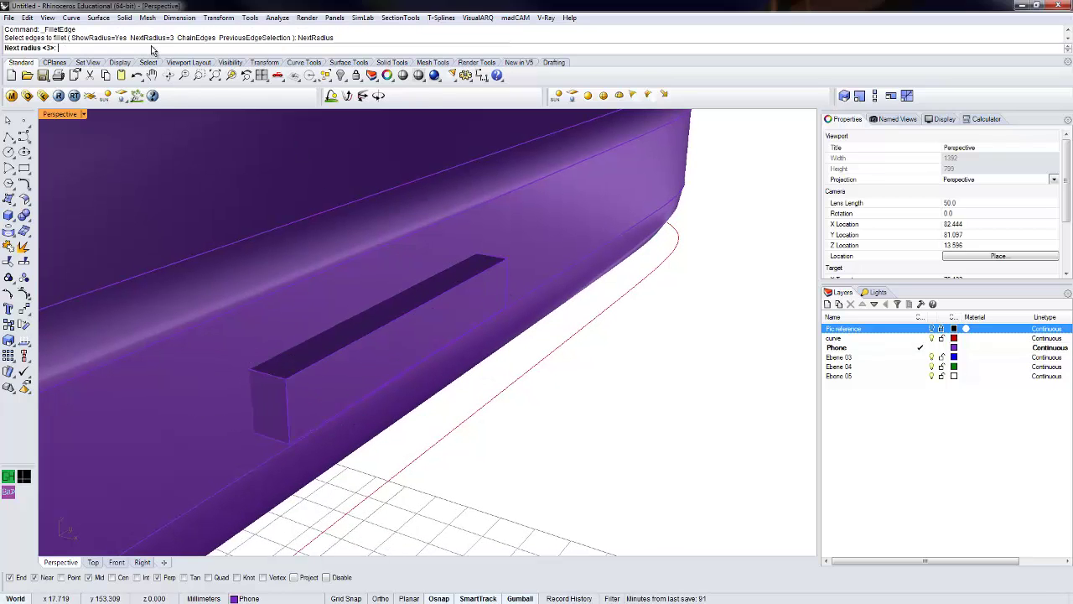
{"action": "type", "text": "1"}
{"action": "key", "text": "Return"}
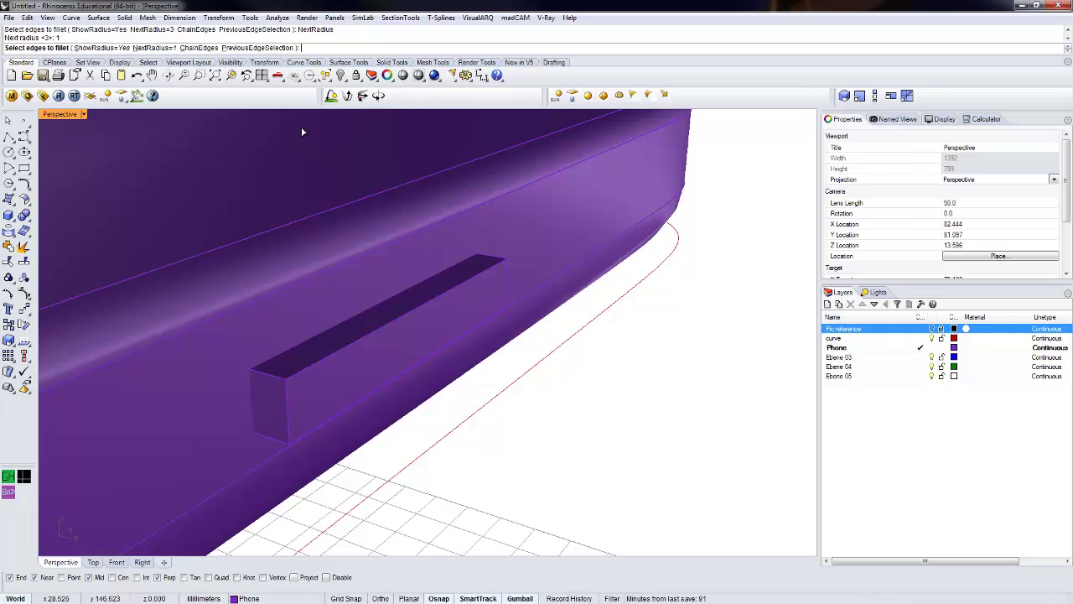
{"action": "left_click", "coordinate": [291, 412]}
{"action": "key", "text": "Return"}
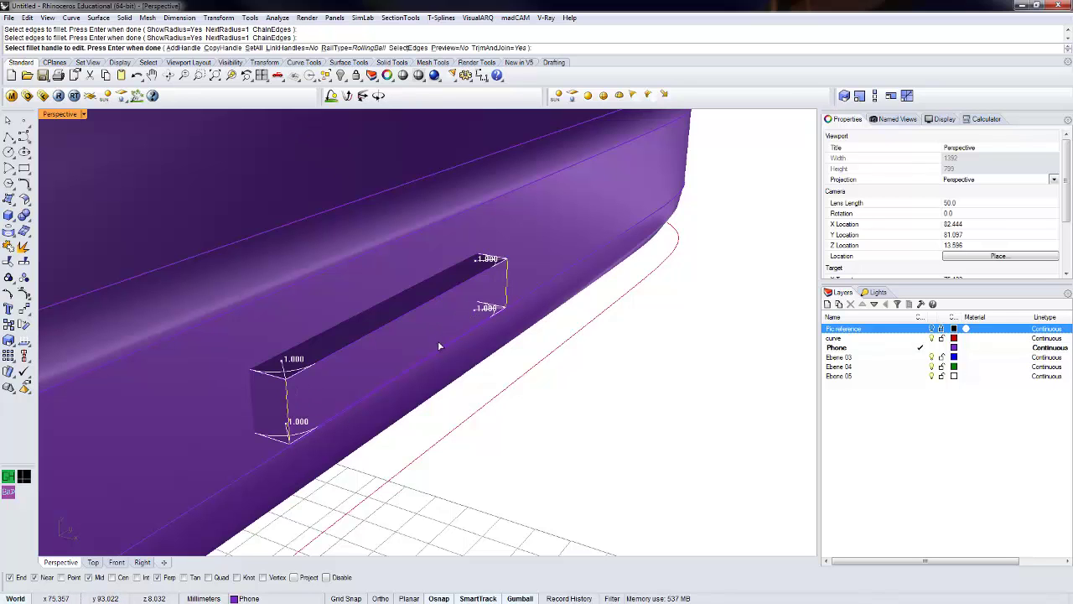
{"action": "key", "text": "Return"}
{"action": "right_click_drag", "start_coordinate": [406, 362], "coordinate": [328, 335]}
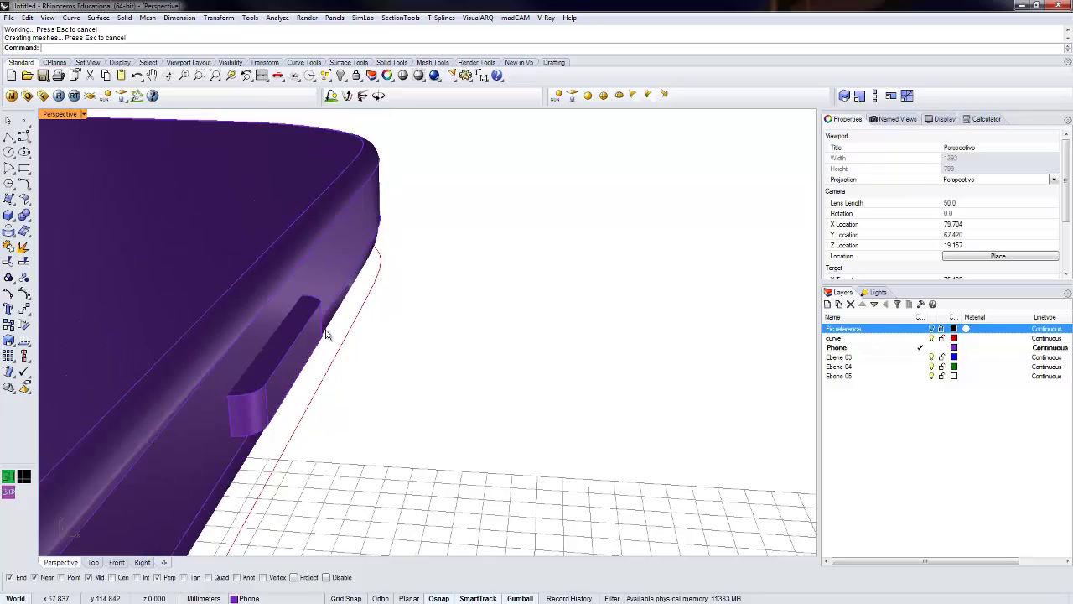
- Remove the existing end rounding from the side button and fillet its vertical end edges with a radius of 0.7
{"action": "mouse_move", "coordinate": [244, 343]}
{"action": "right_mouse_down"}
{"action": "mouse_move", "coordinate": [283, 338]}
{"action": "mouse_move", "coordinate": [281, 320]}
{"action": "mouse_move", "coordinate": [256, 333]}
{"action": "mouse_move", "coordinate": [244, 361]}
{"action": "right_mouse_up"}
{"action": "scroll", "coordinate": [243, 360], "scroll_direction": "up", "scroll_amount": 3}
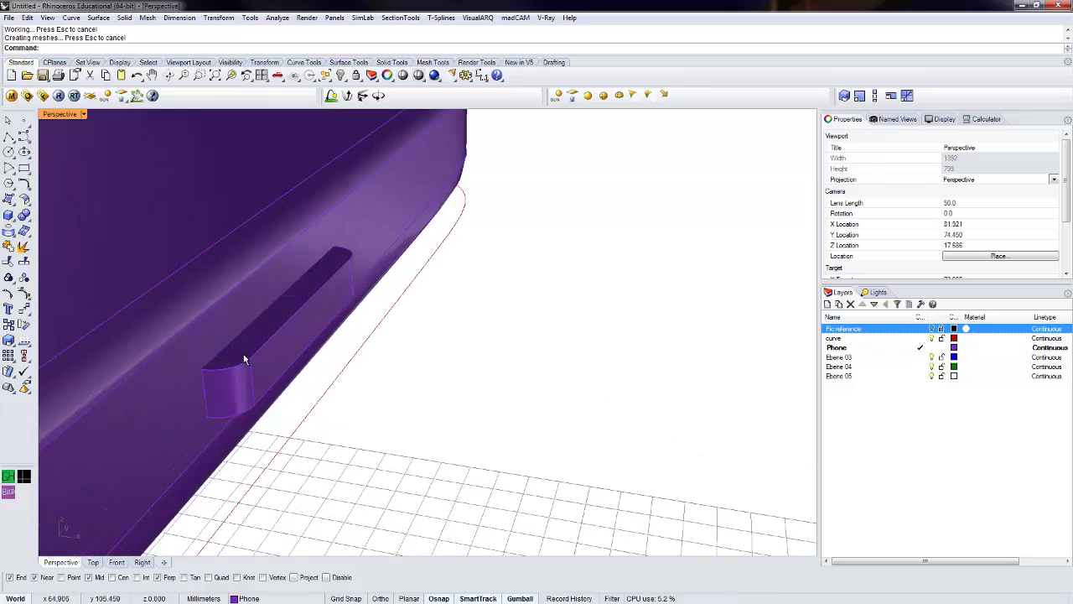
{"action": "left_click", "coordinate": [255, 354]}
{"action": "mouse_move", "coordinate": [290, 325]}
{"action": "left_mouse_down"}
{"action": "mouse_move", "coordinate": [307, 324]}
{"action": "mouse_move", "coordinate": [303, 310]}
{"action": "left_mouse_up"}
{"action": "left_click", "coordinate": [137, 95]}
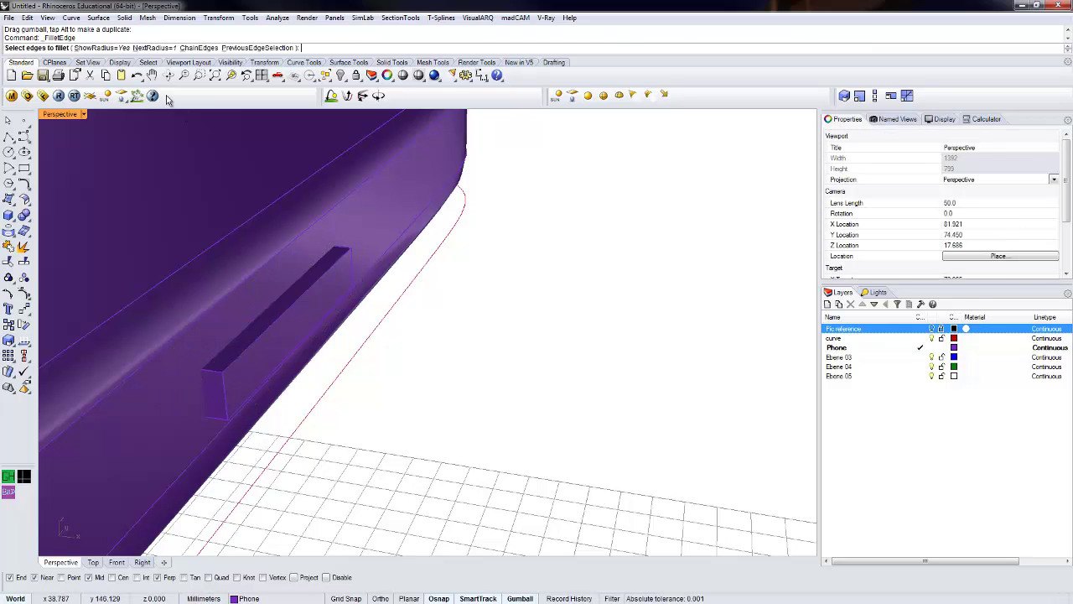
{"action": "left_click", "coordinate": [154, 48]}
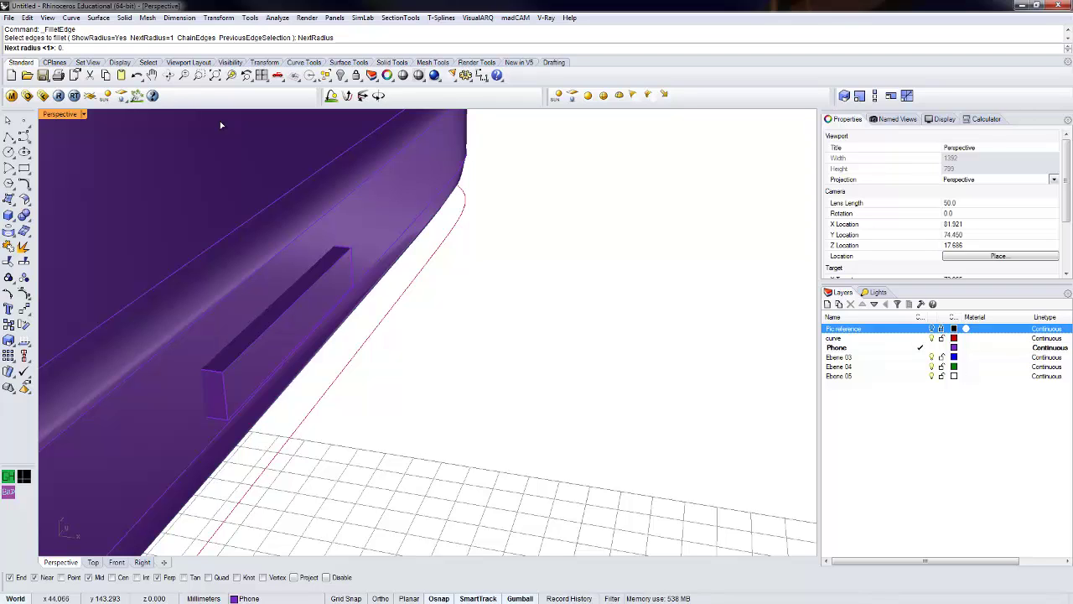
{"action": "type", "text": "0.7"}
{"action": "key", "text": "Return"}
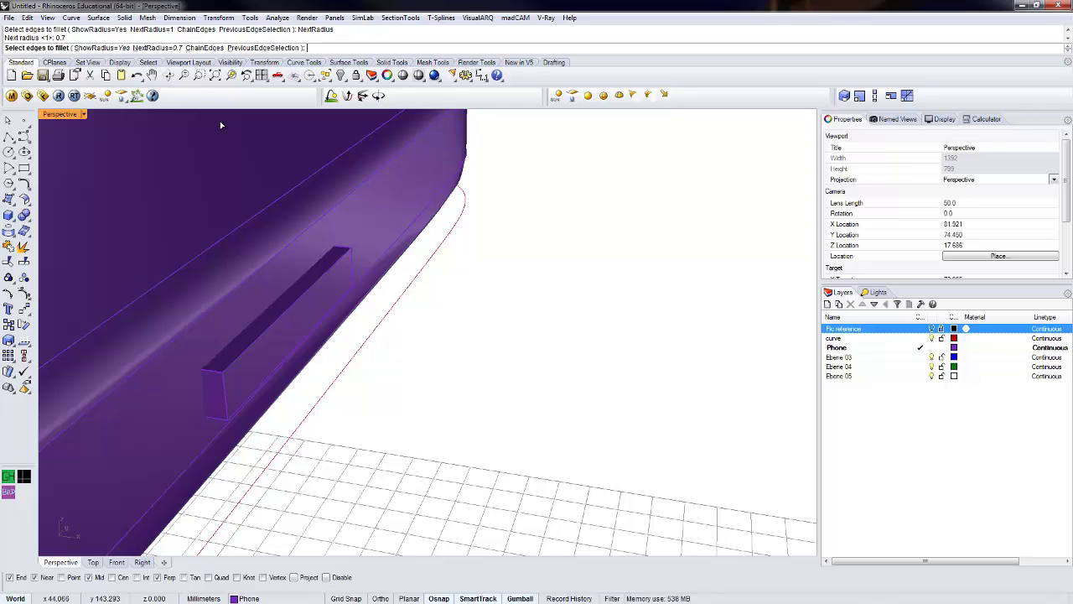
{"action": "left_click", "coordinate": [224, 396]}
{"action": "key", "text": "Return"}
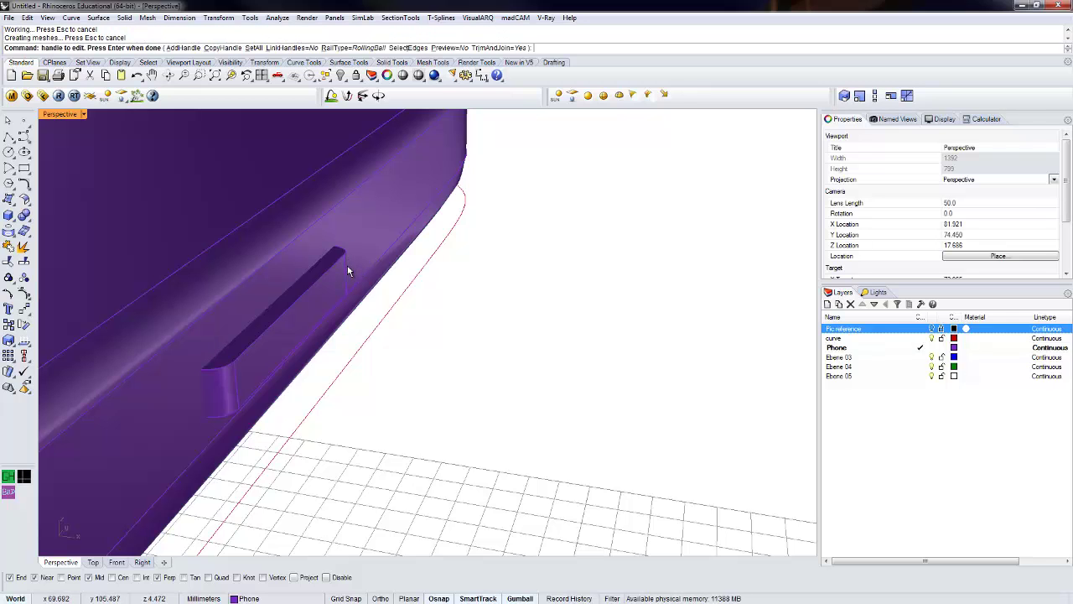
- Try to fillet the side button's connected outer edges all together with a radius of 0.3
{"action": "right_click_drag", "start_coordinate": [307, 294], "coordinate": [261, 378]}
{"action": "left_click", "coordinate": [151, 49]}
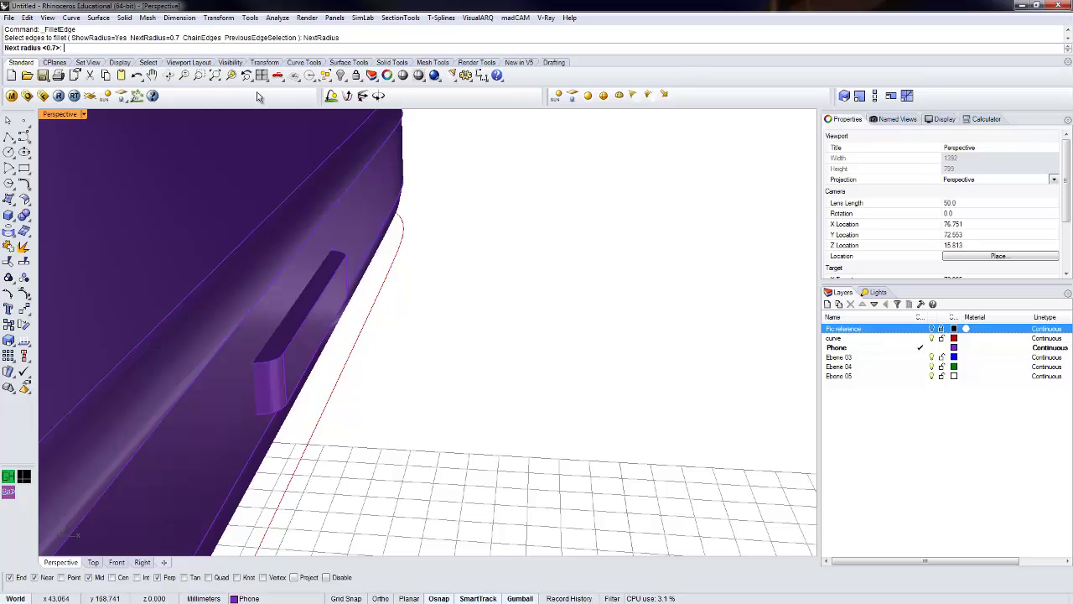
{"action": "type", "text": "0.3"}
{"action": "key", "text": "Return"}
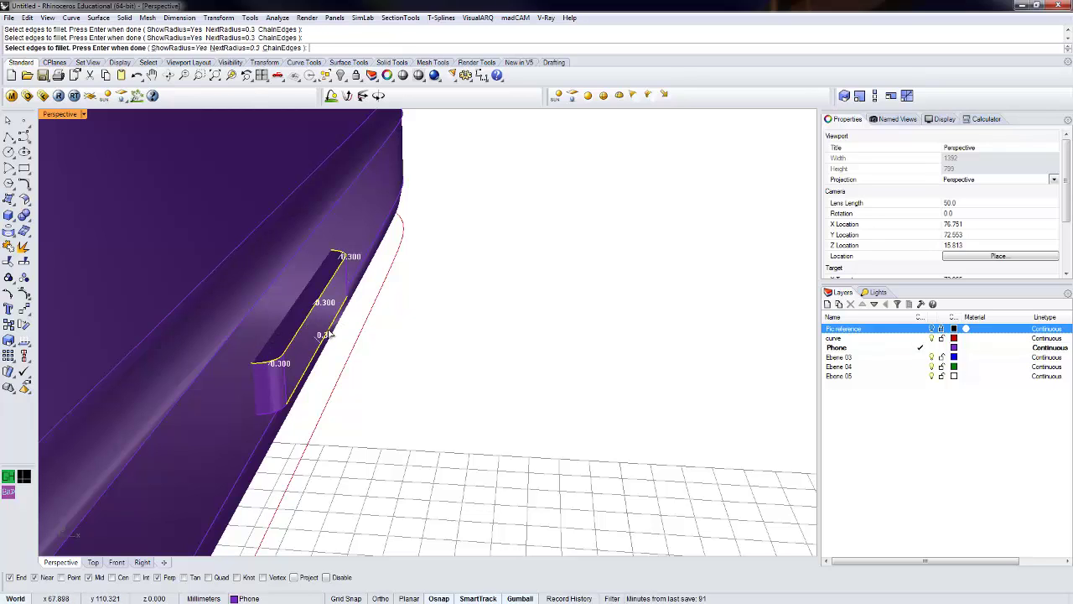
{"action": "right_click_drag", "start_coordinate": [282, 410], "coordinate": [426, 270]}
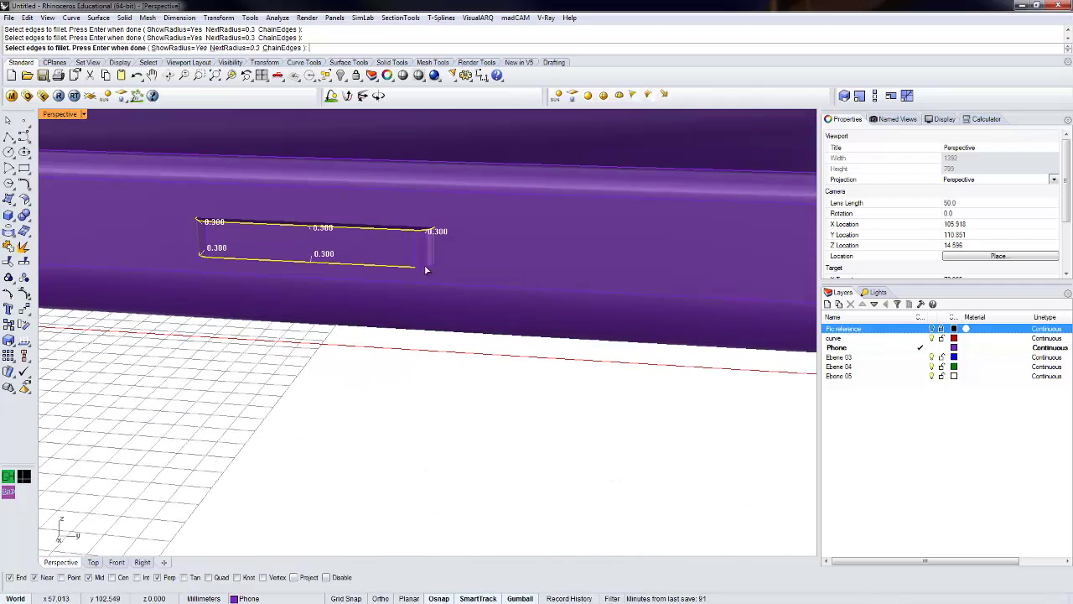
{"action": "right_click_drag", "start_coordinate": [136, 354], "coordinate": [297, 352]}
{"action": "key", "text": "Return"}
{"action": "key", "text": "Return"}
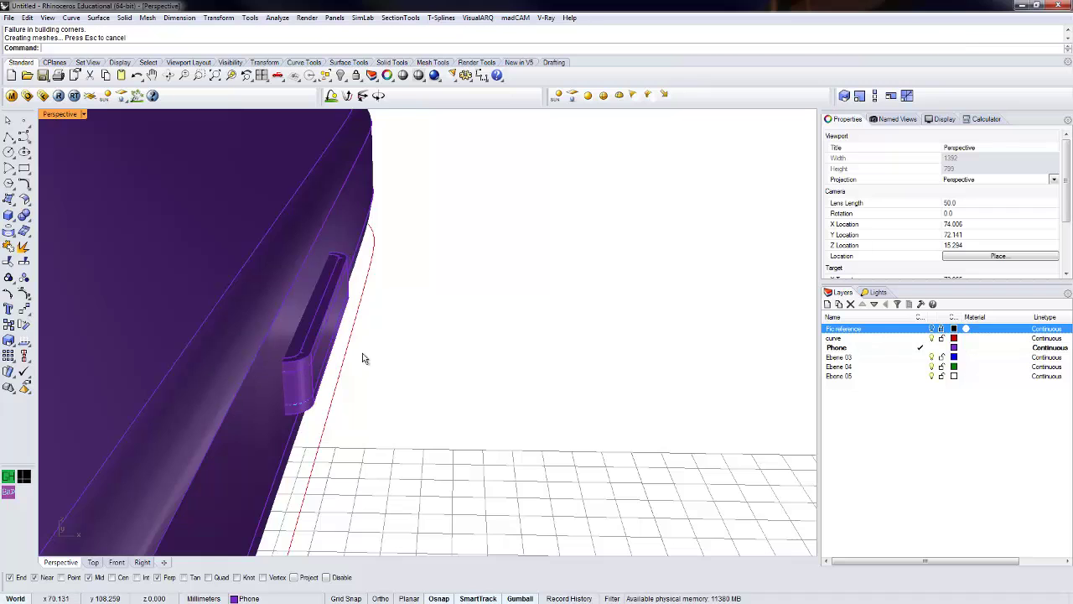
- Fillet the long outer edges of the side button separately with a radius of 0.3
{"action": "right_click_drag", "start_coordinate": [364, 357], "coordinate": [350, 350]}
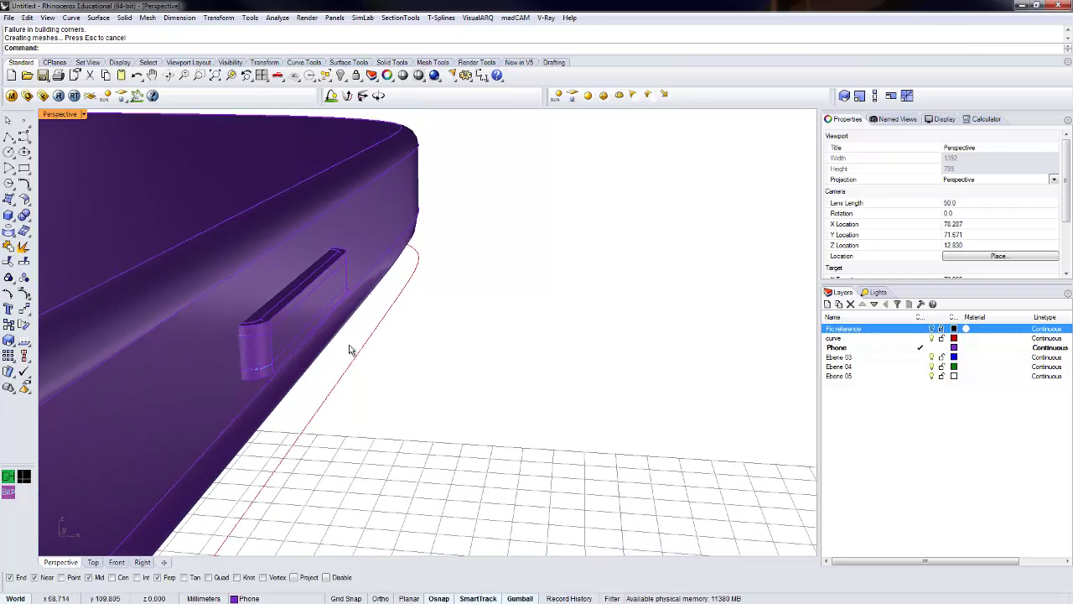
{"action": "left_click", "coordinate": [292, 312]}
{"action": "key", "text": "Return"}
{"action": "key", "text": "Return"}
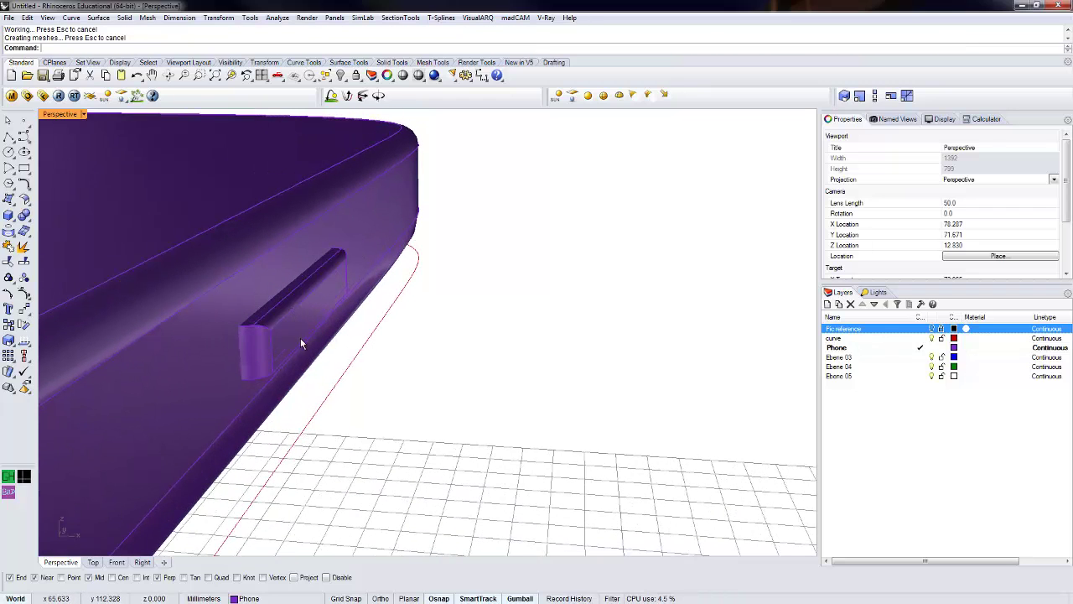
{"action": "mouse_move", "coordinate": [281, 367]}
{"action": "right_mouse_down"}
{"action": "mouse_move", "coordinate": [299, 300]}
{"action": "mouse_move", "coordinate": [271, 285]}
{"action": "mouse_move", "coordinate": [259, 326]}
{"action": "mouse_move", "coordinate": [351, 245]}
{"action": "mouse_move", "coordinate": [393, 290]}
{"action": "mouse_move", "coordinate": [438, 311]}
{"action": "mouse_move", "coordinate": [462, 307]}
{"action": "mouse_move", "coordinate": [447, 332]}
{"action": "mouse_move", "coordinate": [430, 323]}
{"action": "mouse_move", "coordinate": [406, 291]}
{"action": "mouse_move", "coordinate": [455, 310]}
{"action": "right_mouse_up"}
{"action": "left_click", "coordinate": [304, 265]}
{"action": "key", "text": "Return"}
{"action": "key", "text": "Return"}
{"action": "key", "text": "Return"}
{"action": "key", "text": "Return"}
- Switch the view to rendered display and push the side button inward until it protrudes only slightly from the phone's side
{"action": "key", "text": "ctrl+alt+r"}
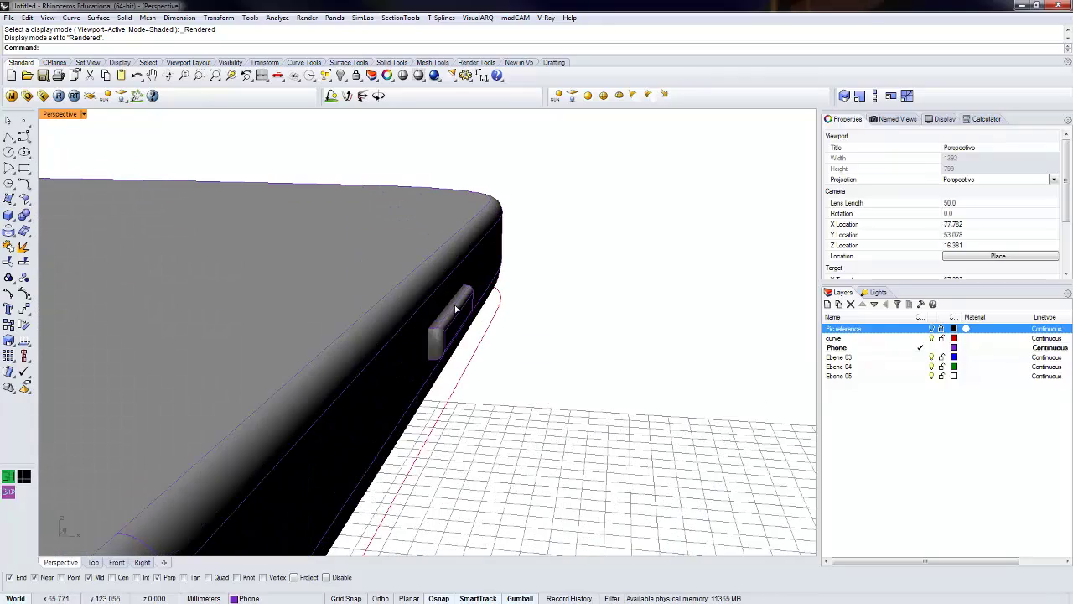
{"action": "left_click", "coordinate": [457, 309]}
{"action": "left_click_drag", "start_coordinate": [472, 324], "coordinate": [467, 325]}
{"action": "left_click", "coordinate": [469, 331]}
{"action": "mouse_move", "coordinate": [469, 331]}
{"action": "right_mouse_down"}
{"action": "mouse_move", "coordinate": [478, 343]}
{"action": "mouse_move", "coordinate": [468, 330]}
{"action": "right_mouse_up"}
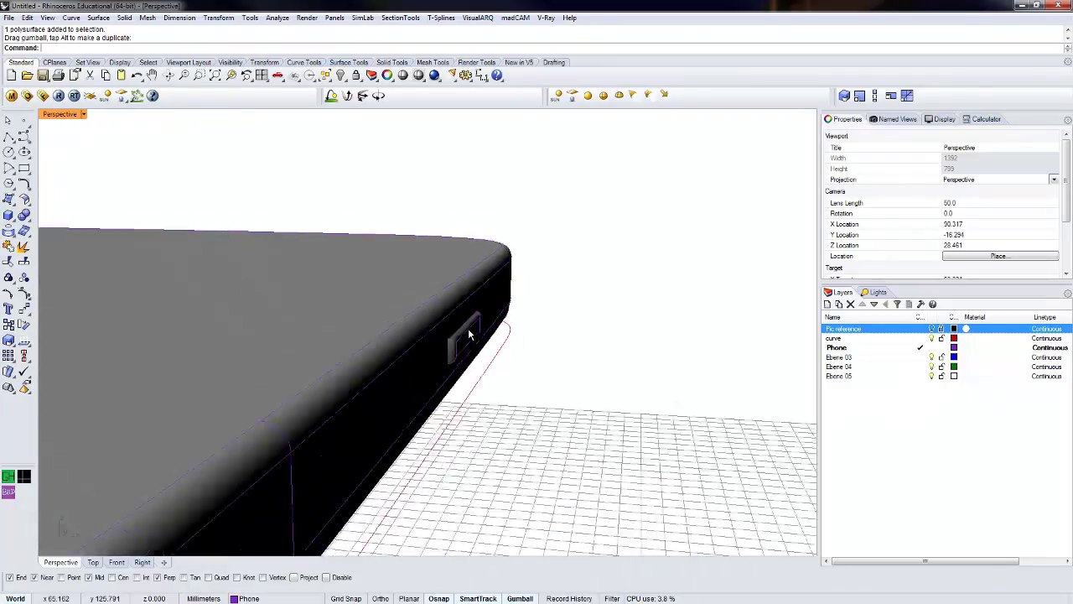
{"action": "scroll", "coordinate": [469, 334], "scroll_direction": "up", "scroll_amount": 5}
{"action": "left_click", "coordinate": [470, 333]}
{"action": "left_click_drag", "start_coordinate": [477, 346], "coordinate": [471, 348]}
{"action": "key", "text": "Escape"}
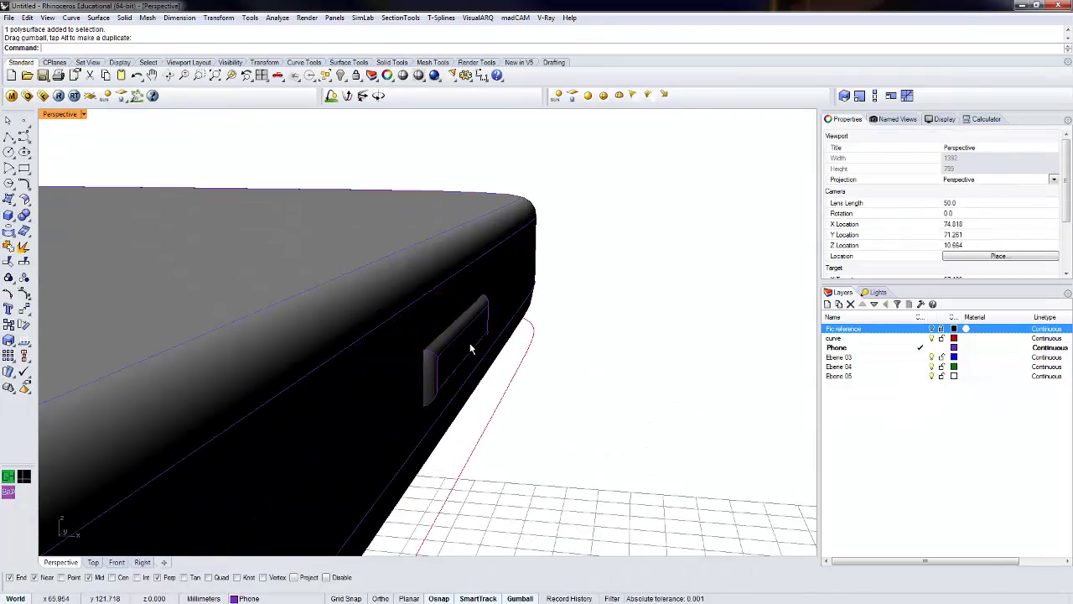
{"action": "right_click_drag", "start_coordinate": [470, 349], "coordinate": [449, 343]}
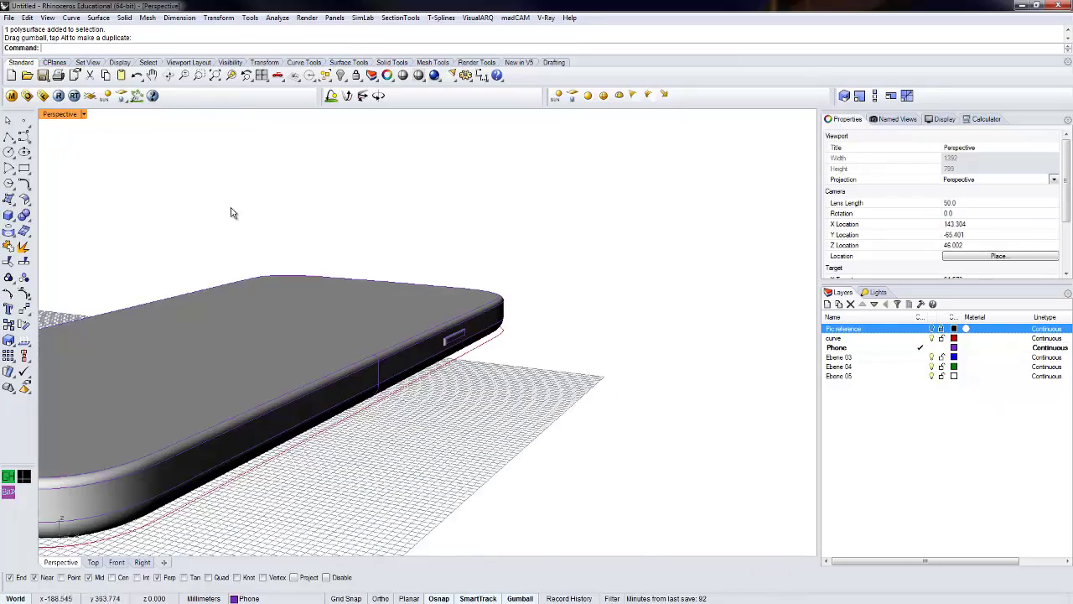
- Return to shaded display and copy the side button about 72 mm across to the opposite side of the phone
{"action": "key", "text": "ctrl+alt+s"}
{"action": "mouse_move", "coordinate": [232, 213]}
{"action": "right_mouse_down"}
{"action": "mouse_move", "coordinate": [372, 307]}
{"action": "mouse_move", "coordinate": [345, 347]}
{"action": "mouse_move", "coordinate": [472, 331]}
{"action": "mouse_move", "coordinate": [458, 342]}
{"action": "mouse_move", "coordinate": [343, 356]}
{"action": "mouse_move", "coordinate": [695, 364]}
{"action": "mouse_move", "coordinate": [340, 343]}
{"action": "right_mouse_up"}
{"action": "scroll", "coordinate": [340, 343], "scroll_direction": "up", "scroll_amount": 4}
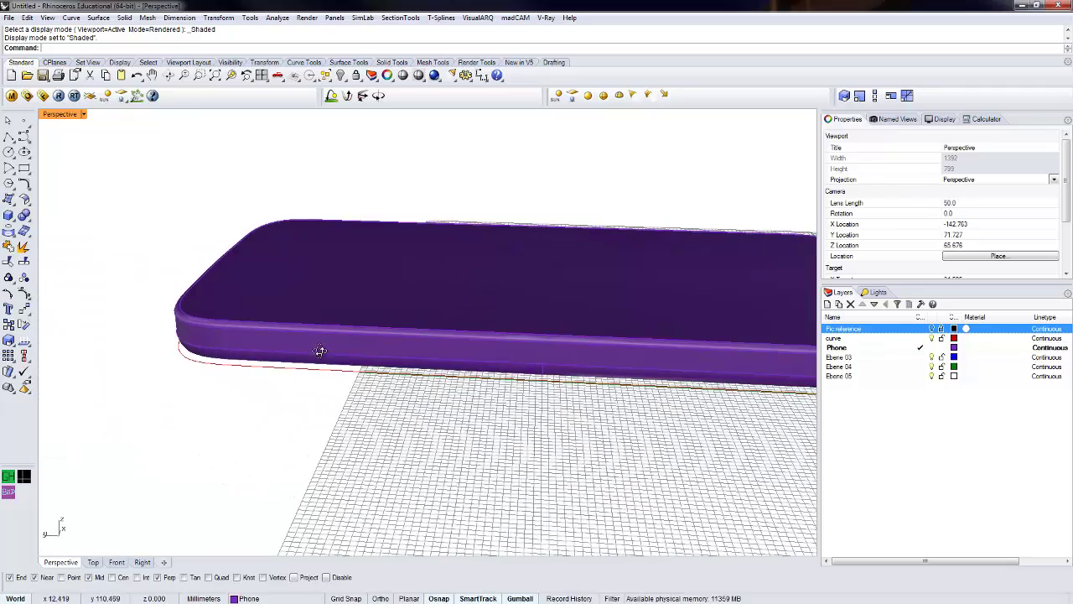
{"action": "right_click_drag", "start_coordinate": [368, 273], "coordinate": [232, 302]}
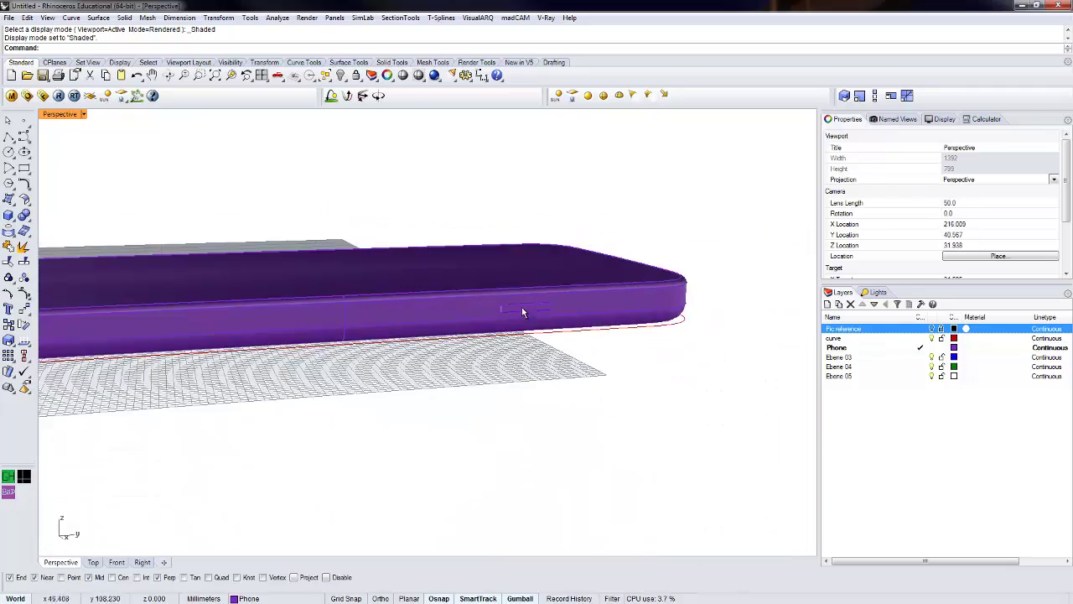
{"action": "left_click", "coordinate": [522, 309]}
{"action": "right_click_drag", "start_coordinate": [438, 378], "coordinate": [615, 343]}
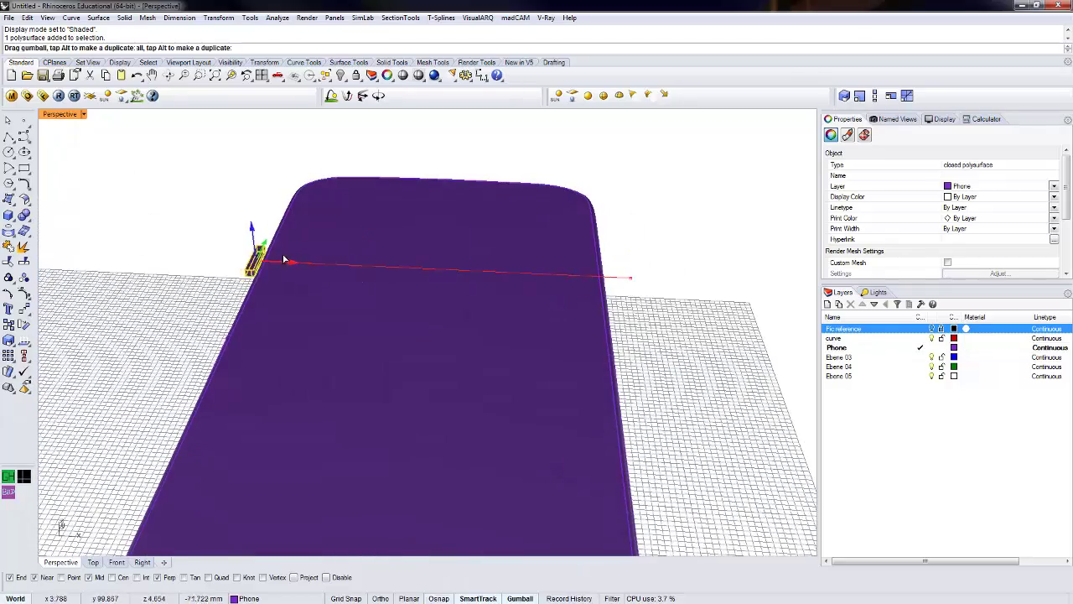
{"action": "left_click", "coordinate": [252, 260]}
- Rotate the copied button 180 degrees and place it with a second duplicate end to end along the phone's side
{"action": "right_click_drag", "start_coordinate": [199, 304], "coordinate": [410, 310]}
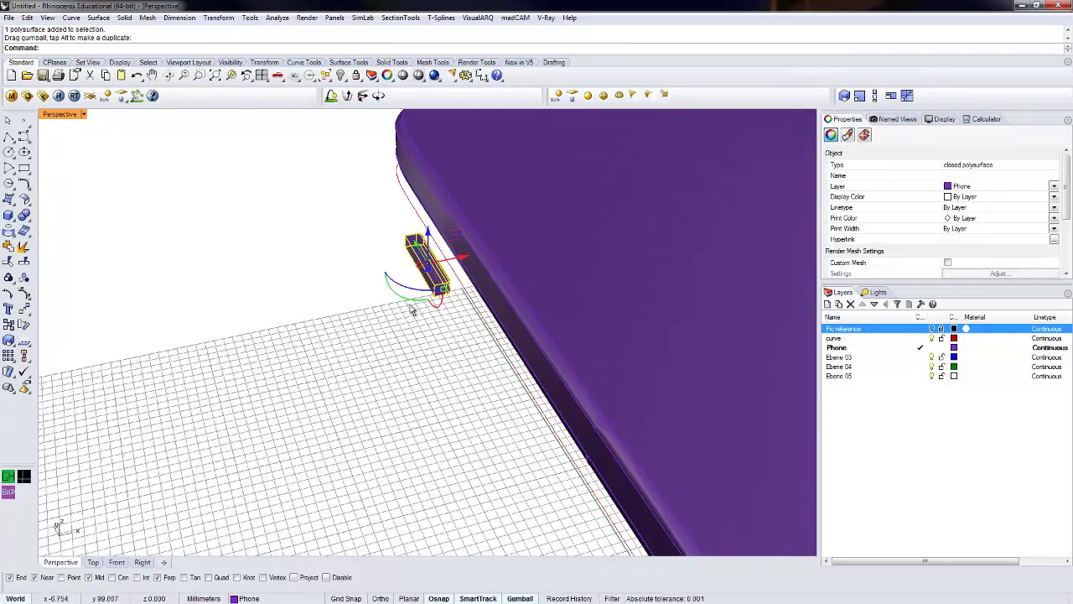
{"action": "left_click_drag", "start_coordinate": [408, 290], "coordinate": [455, 229]}
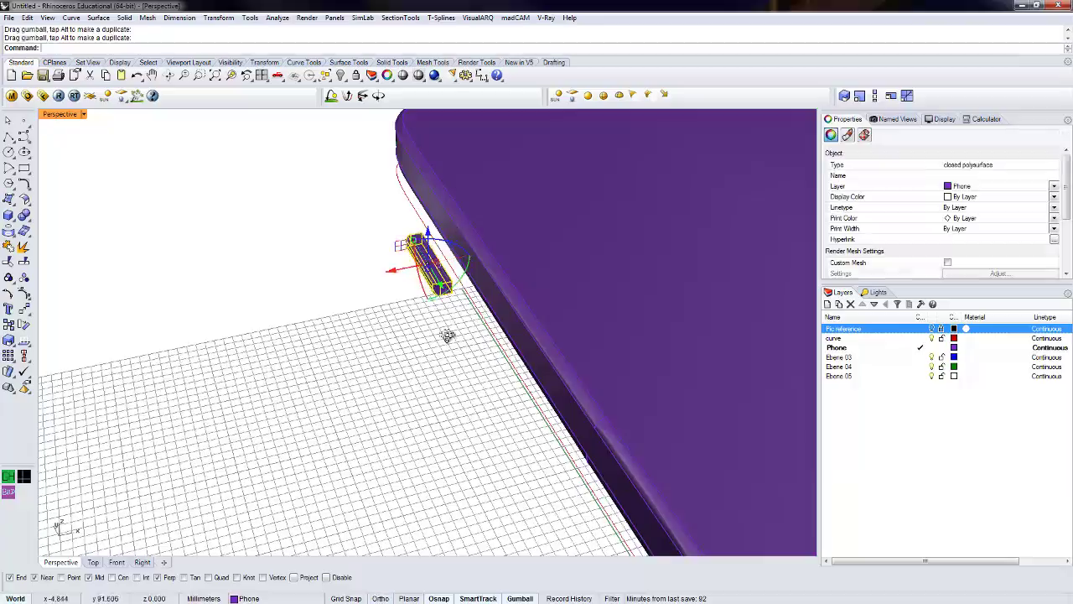
{"action": "right_click_drag", "start_coordinate": [445, 333], "coordinate": [336, 338]}
{"action": "scroll", "coordinate": [364, 339], "scroll_direction": "up", "scroll_amount": 4}
{"action": "left_click_drag", "start_coordinate": [388, 321], "coordinate": [525, 314]}
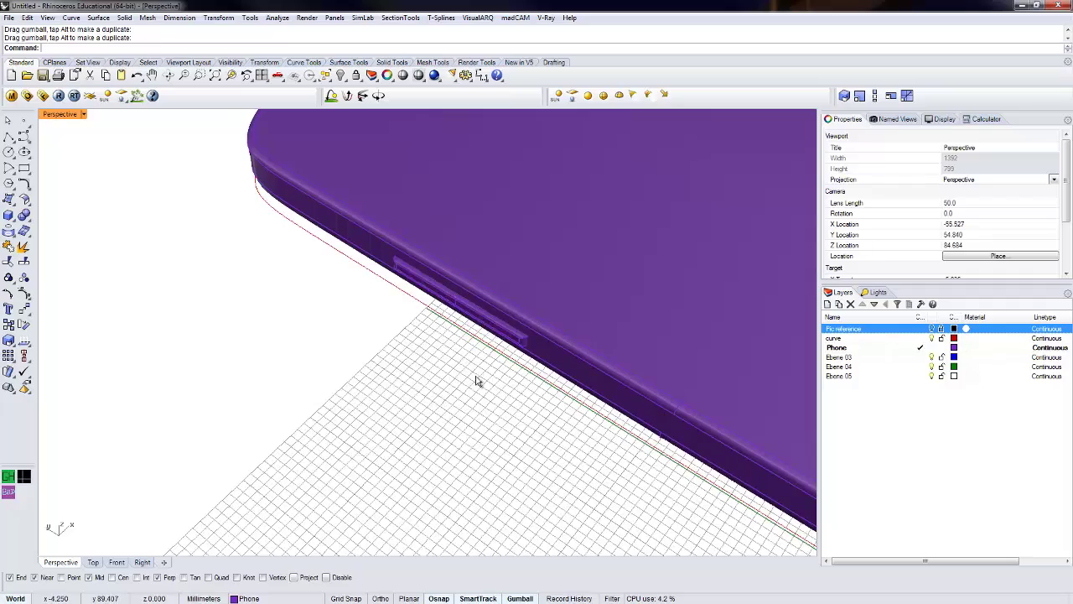
- Nudge the duplicated buttons into the phone's side and rotate the one nearer the corner about 2 degrees to follow the curve
{"action": "right_click_drag", "start_coordinate": [476, 381], "coordinate": [530, 310]}
{"action": "scroll", "coordinate": [505, 321], "scroll_direction": "up", "scroll_amount": 5}
{"action": "left_click", "coordinate": [497, 328]}
{"action": "left_click_drag", "start_coordinate": [486, 333], "coordinate": [493, 332]}
{"action": "left_click", "coordinate": [369, 358]}
{"action": "right_click_drag", "start_coordinate": [370, 357], "coordinate": [541, 345]}
{"action": "left_click", "coordinate": [308, 340]}
{"action": "right_click_drag", "start_coordinate": [309, 340], "coordinate": [360, 357]}
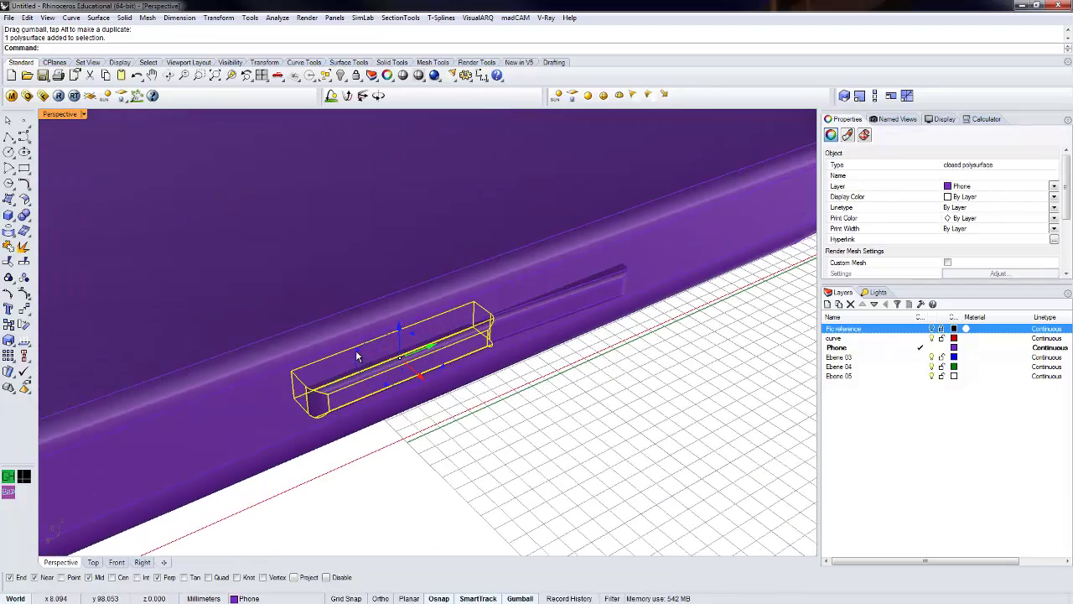
{"action": "left_click_drag", "start_coordinate": [356, 352], "coordinate": [356, 353]}
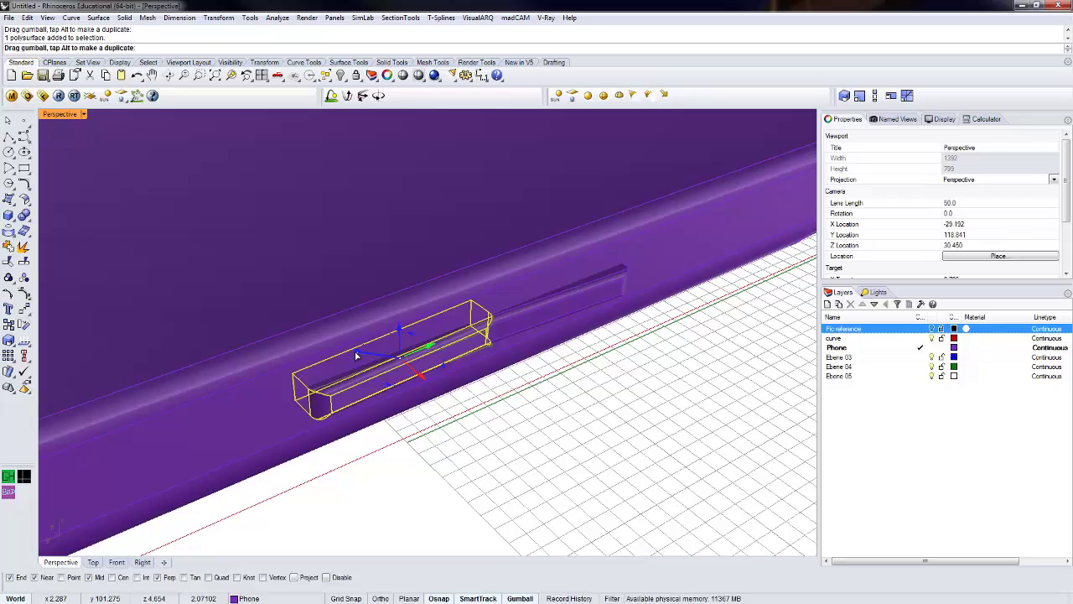
- Examine the phone and its side buttons from several angles in rendered display, and return to shaded display
{"action": "mouse_move", "coordinate": [521, 425]}
{"action": "right_mouse_down"}
{"action": "mouse_move", "coordinate": [319, 355]}
{"action": "mouse_move", "coordinate": [333, 441]}
{"action": "mouse_move", "coordinate": [333, 408]}
{"action": "mouse_move", "coordinate": [405, 400]}
{"action": "mouse_move", "coordinate": [436, 360]}
{"action": "mouse_move", "coordinate": [314, 411]}
{"action": "mouse_move", "coordinate": [333, 479]}
{"action": "mouse_move", "coordinate": [316, 512]}
{"action": "mouse_move", "coordinate": [256, 419]}
{"action": "right_mouse_up"}
{"action": "key", "text": "ctrl+alt+r"}
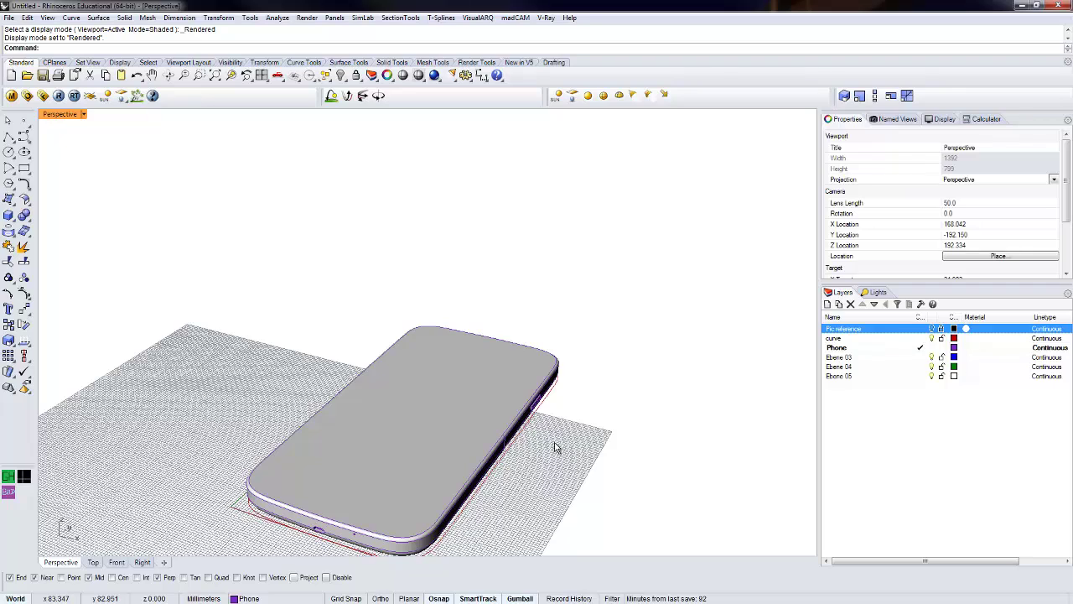
{"action": "mouse_move", "coordinate": [560, 448]}
{"action": "right_mouse_down"}
{"action": "mouse_move", "coordinate": [300, 388]}
{"action": "mouse_move", "coordinate": [383, 400]}
{"action": "mouse_move", "coordinate": [417, 421]}
{"action": "mouse_move", "coordinate": [570, 459]}
{"action": "right_mouse_up"}
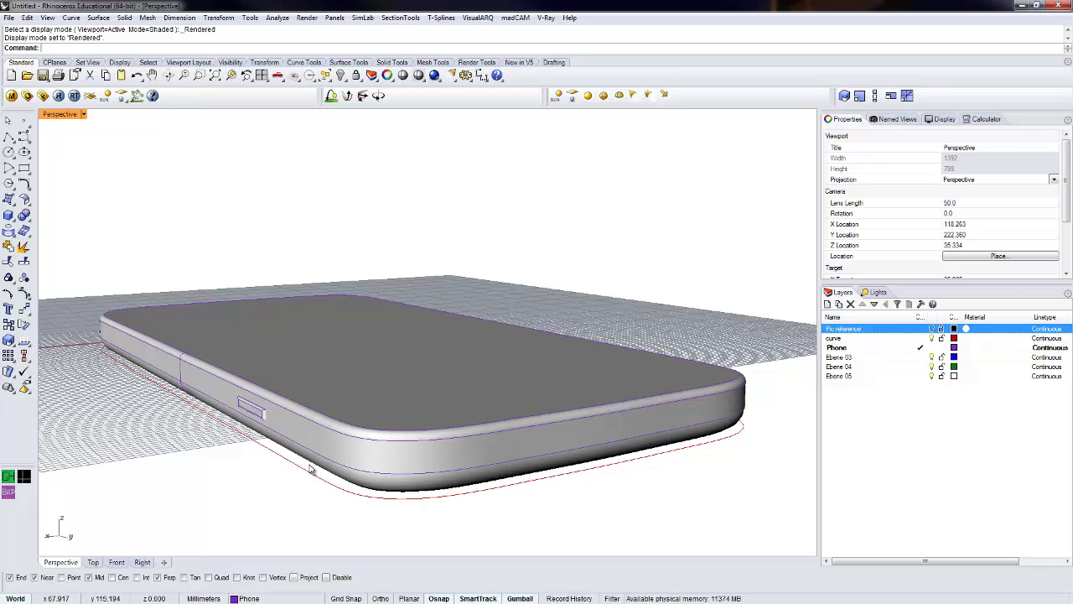
{"action": "right_click_drag", "start_coordinate": [309, 468], "coordinate": [562, 467]}
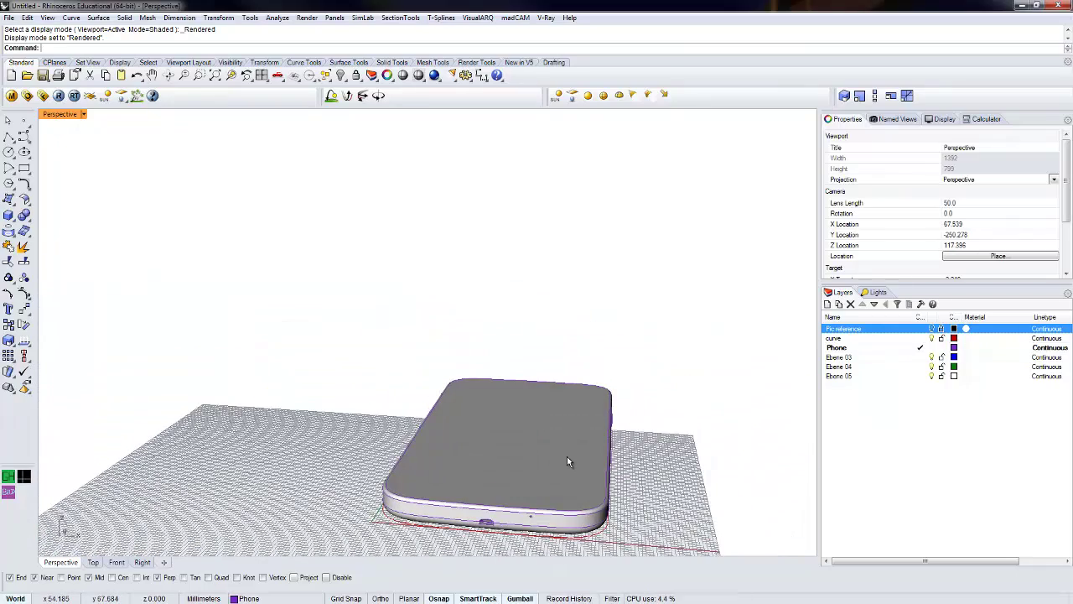
{"action": "right_click", "coordinate": [572, 456]}
{"action": "right_click_drag", "start_coordinate": [570, 376], "coordinate": [452, 277]}
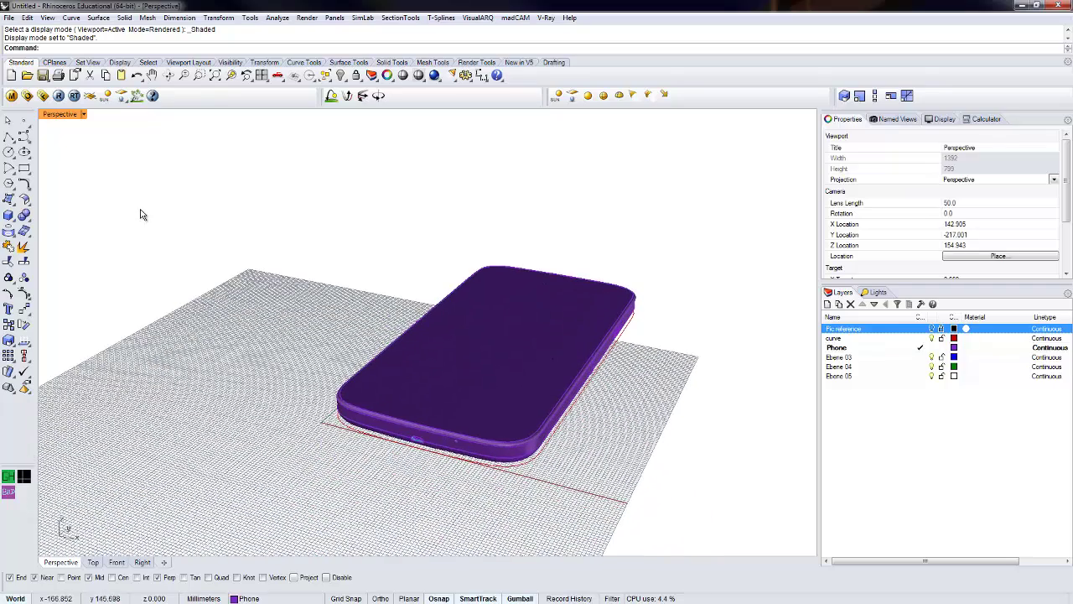
- Create a new scene material in the V-Ray material editor and rename it Frontside
{"action": "left_click", "coordinate": [12, 97]}
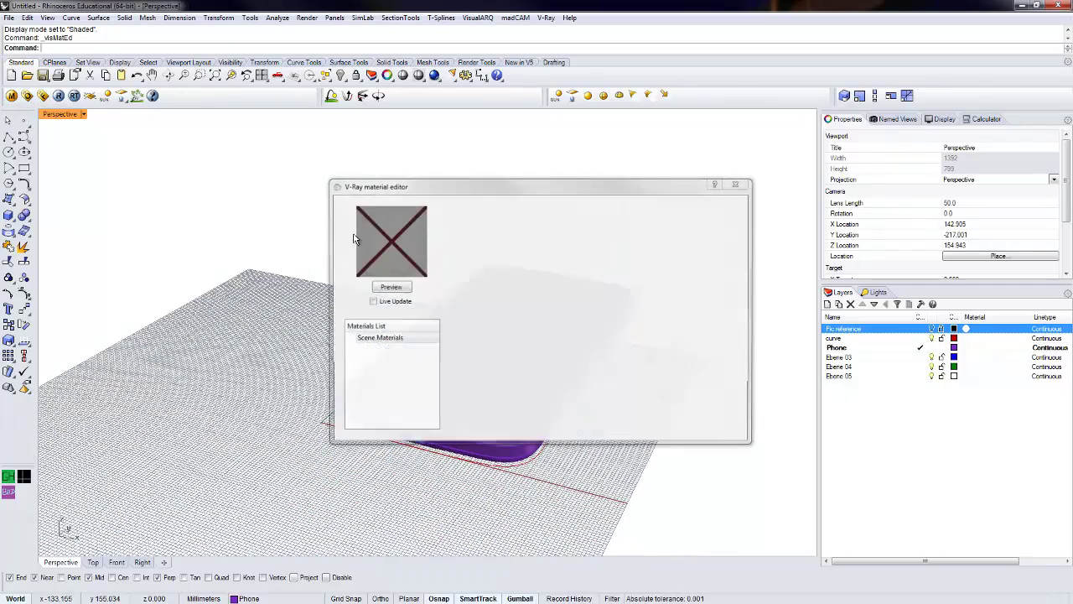
{"action": "left_click_drag", "start_coordinate": [277, 159], "coordinate": [218, 137]}
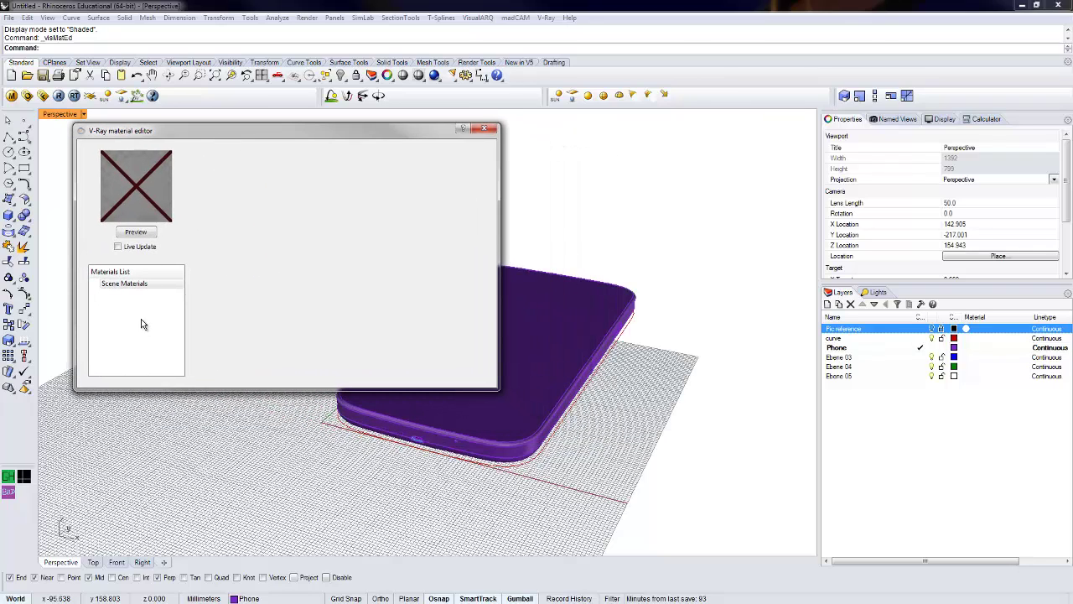
{"action": "right_click", "coordinate": [128, 283]}
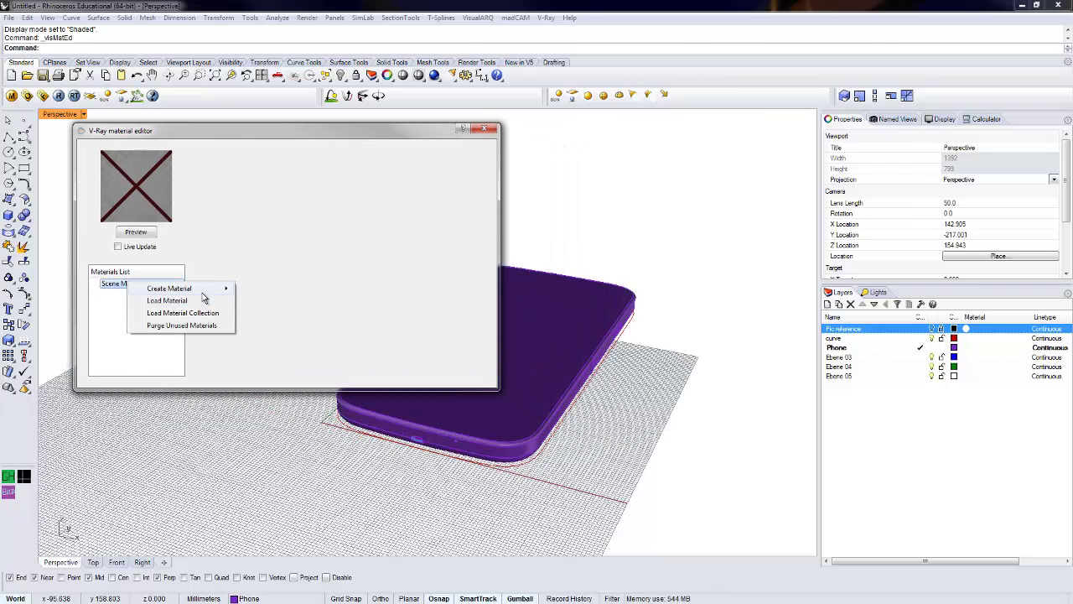
{"action": "mouse_move", "coordinate": [203, 290]}
{"action": "left_click", "coordinate": [264, 327]}
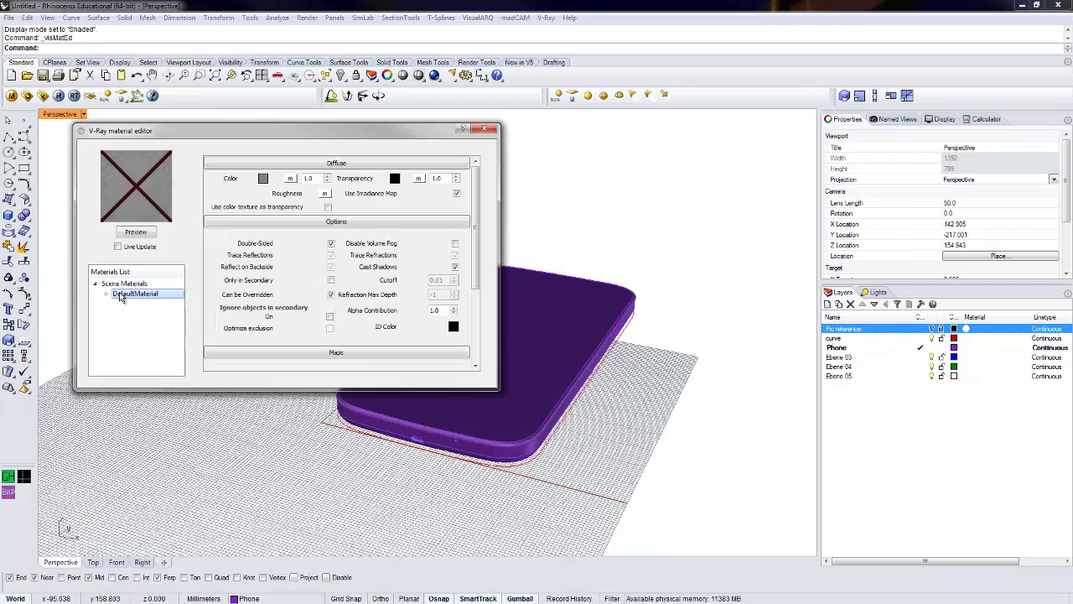
{"action": "double_click", "coordinate": [134, 295]}
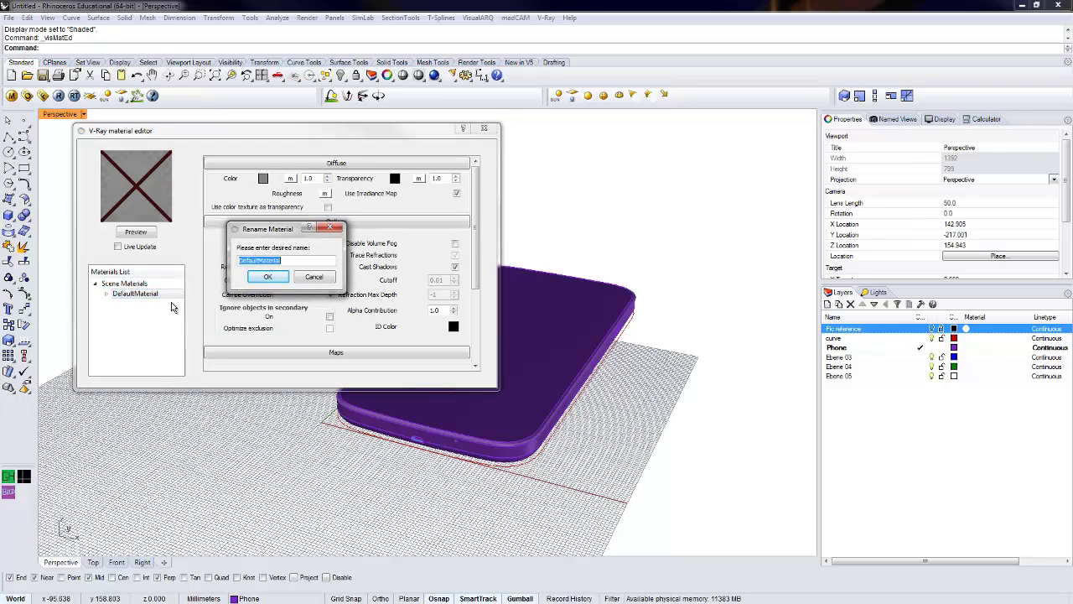
{"action": "type", "text": "Frontside"}
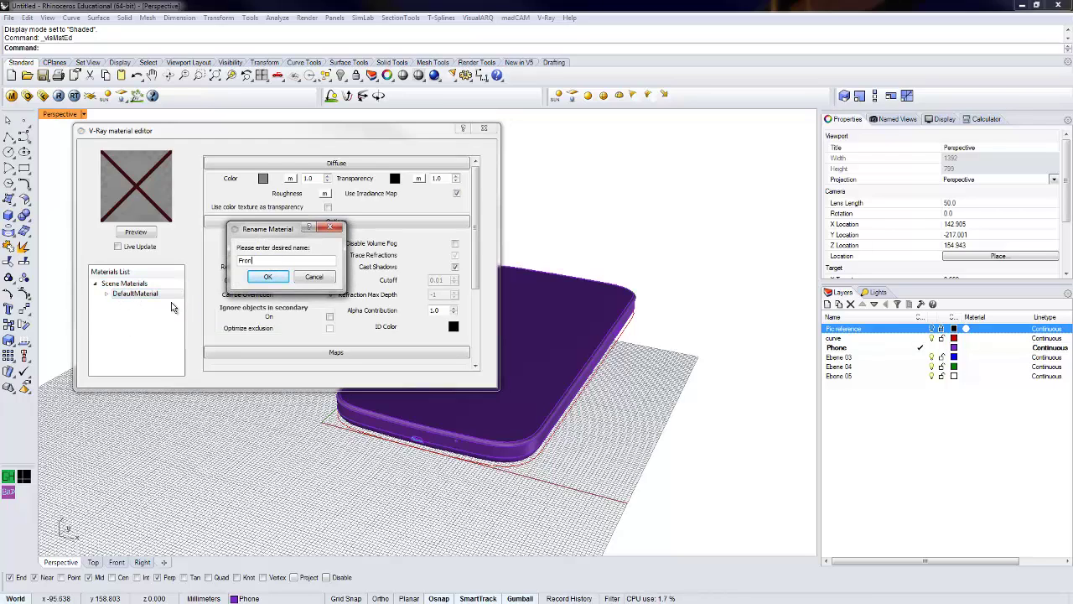
{"action": "left_click", "coordinate": [269, 277]}
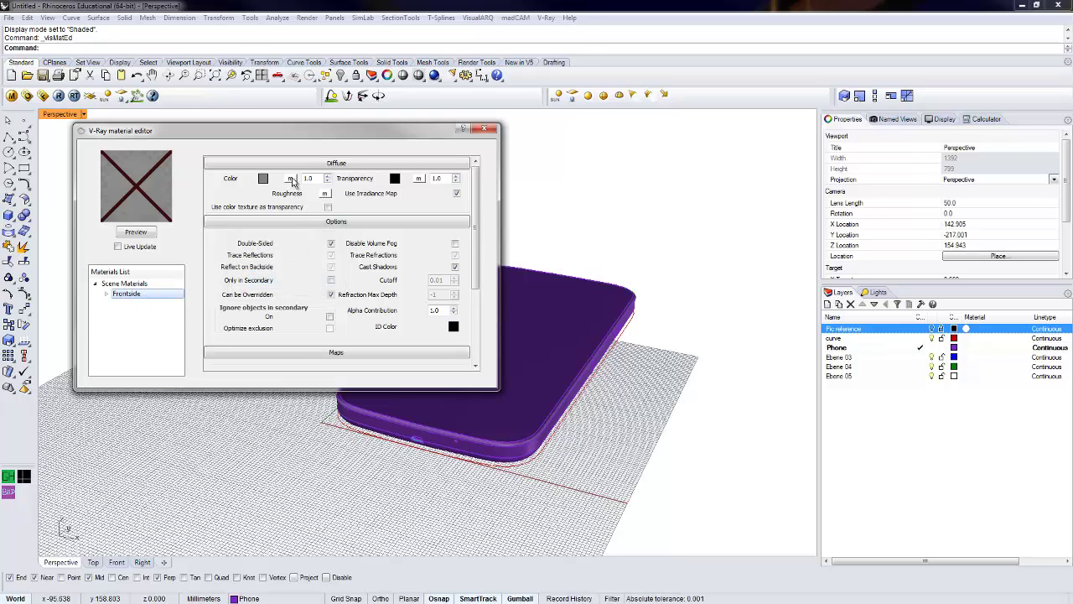
- Assign the "Galaxy s4 frontside" image as a TexBitmap texture to the Frontside material's diffuse color and preview the texture
{"action": "left_click", "coordinate": [291, 180]}
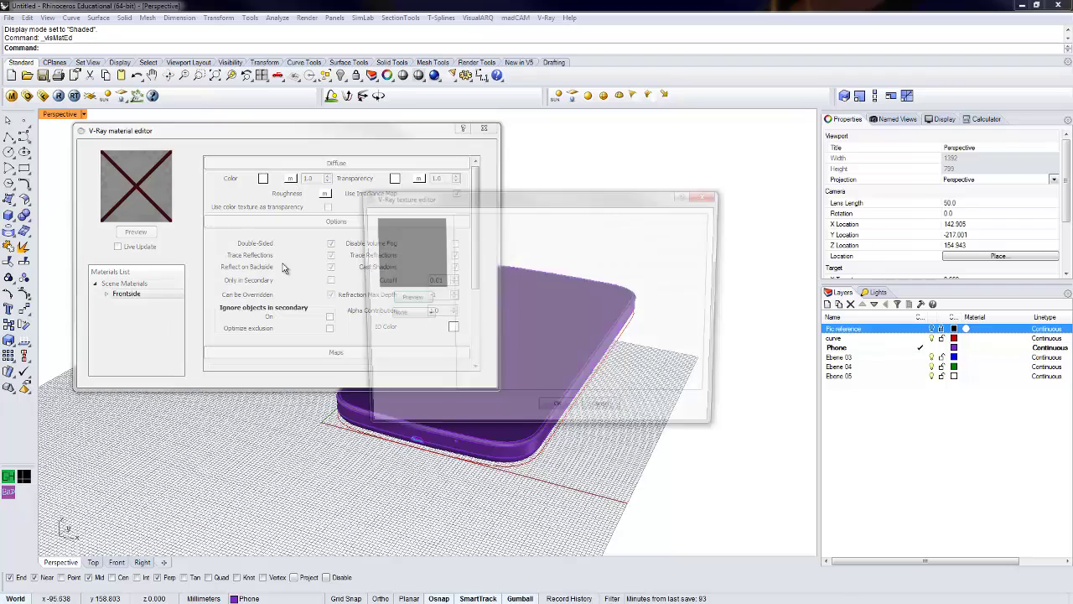
{"action": "left_click", "coordinate": [334, 282]}
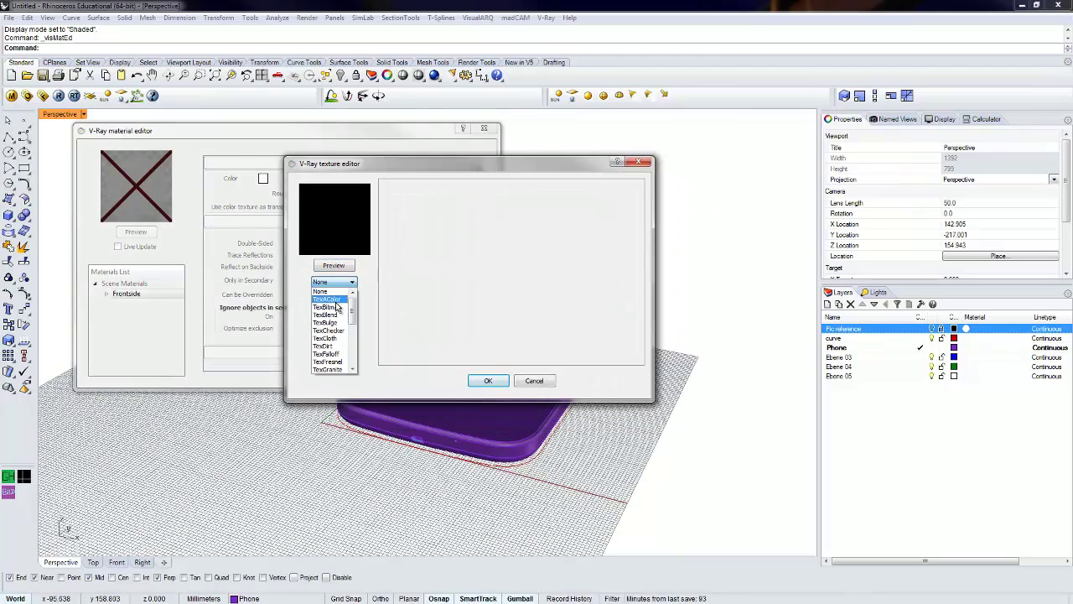
{"action": "left_click", "coordinate": [327, 307]}
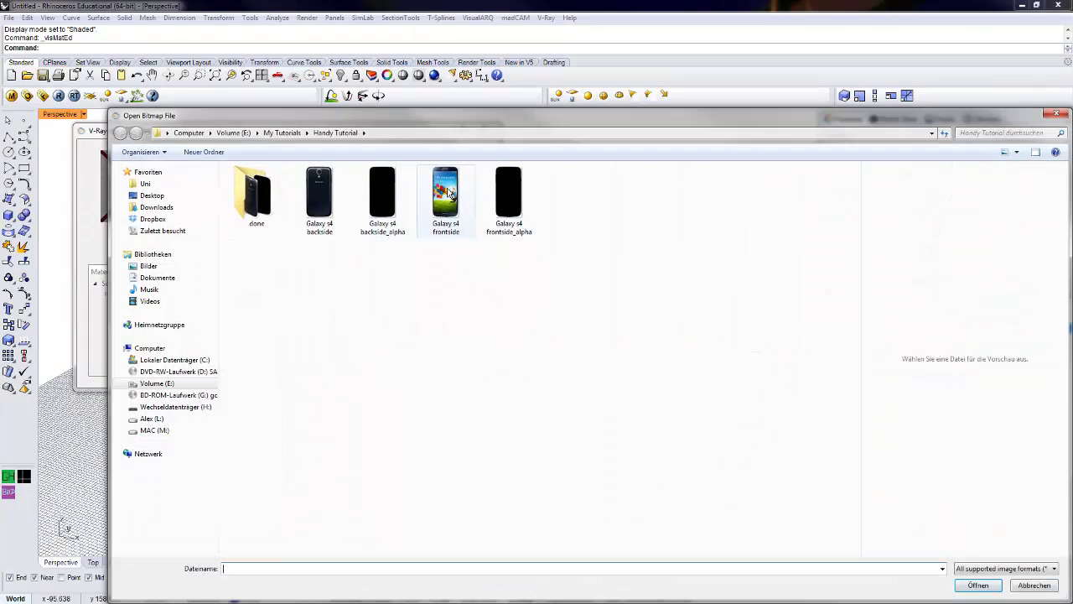
{"action": "left_click", "coordinate": [446, 197]}
{"action": "left_click", "coordinate": [988, 586]}
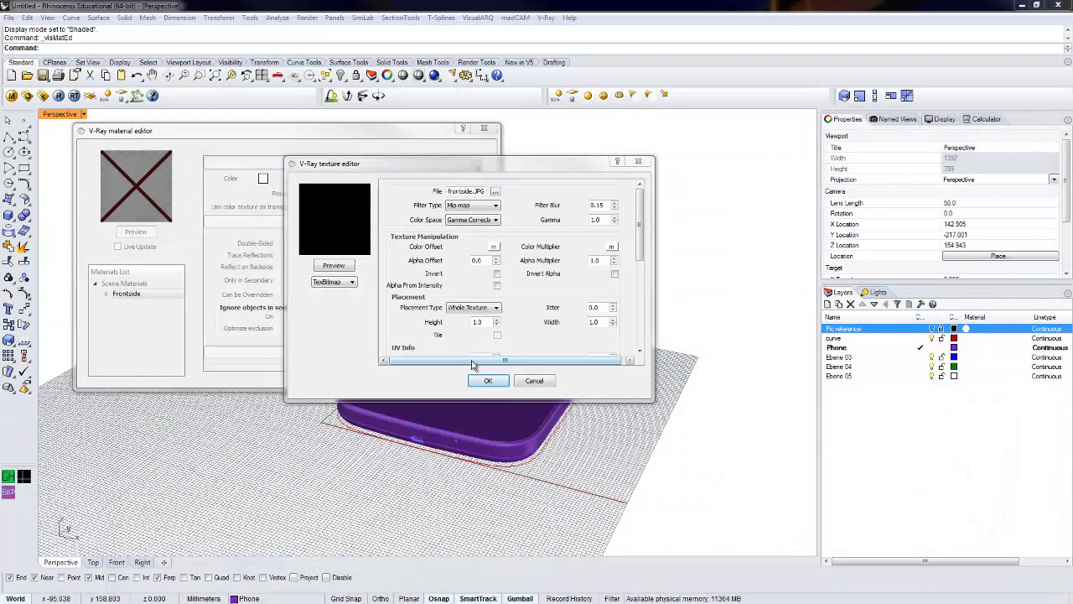
{"action": "left_click", "coordinate": [342, 266]}
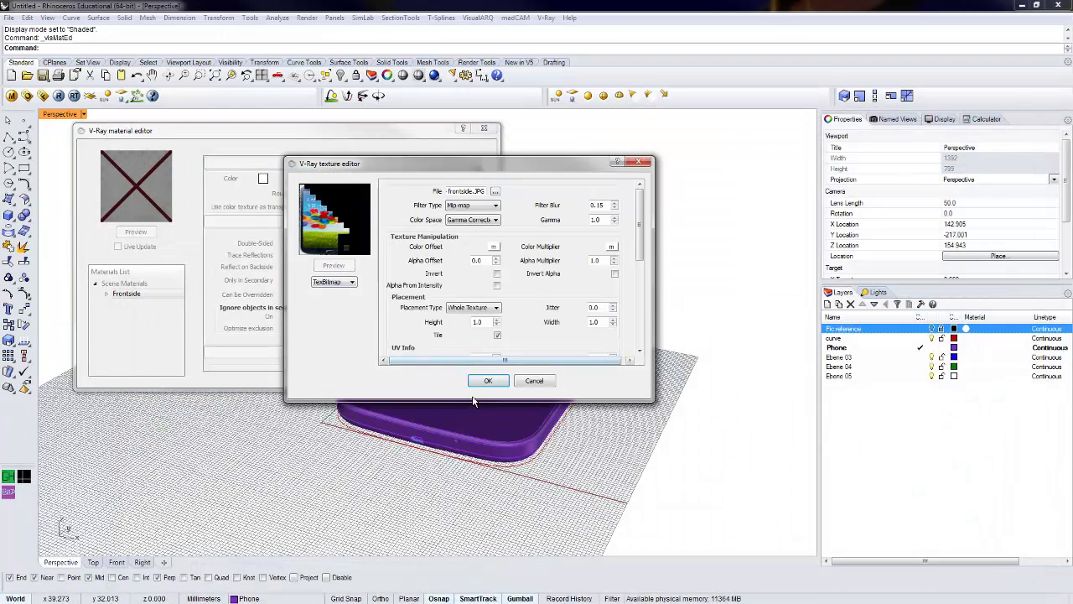
{"action": "left_click", "coordinate": [495, 382]}
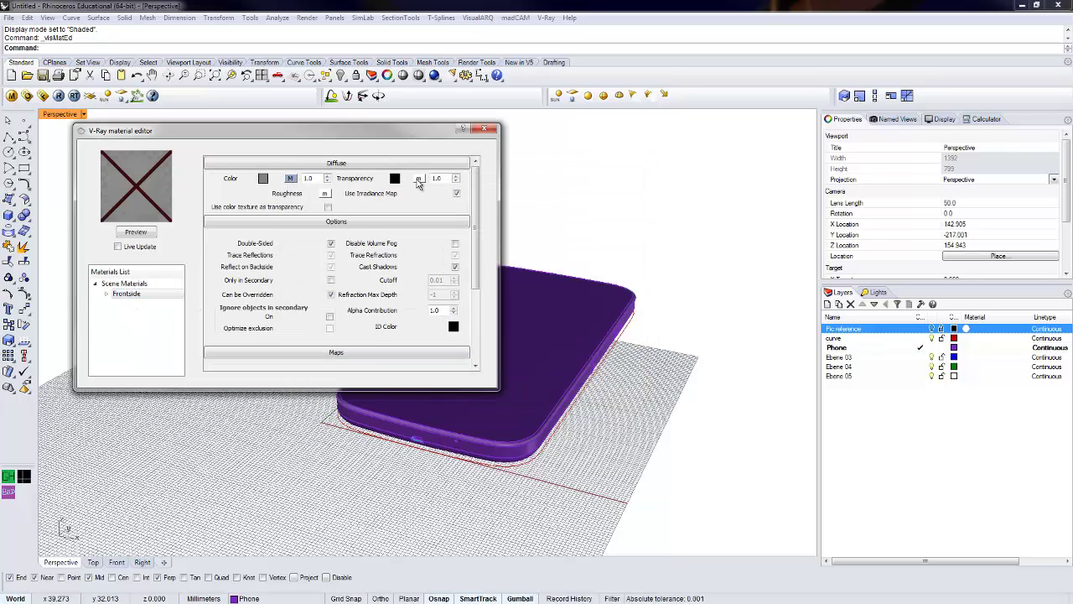
- Assign the "Galaxy s4 frontside_alpha" image as a TexBitmap texture to the Frontside material's transparency and preview the material
{"action": "left_click", "coordinate": [419, 179]}
{"action": "left_click", "coordinate": [406, 314]}
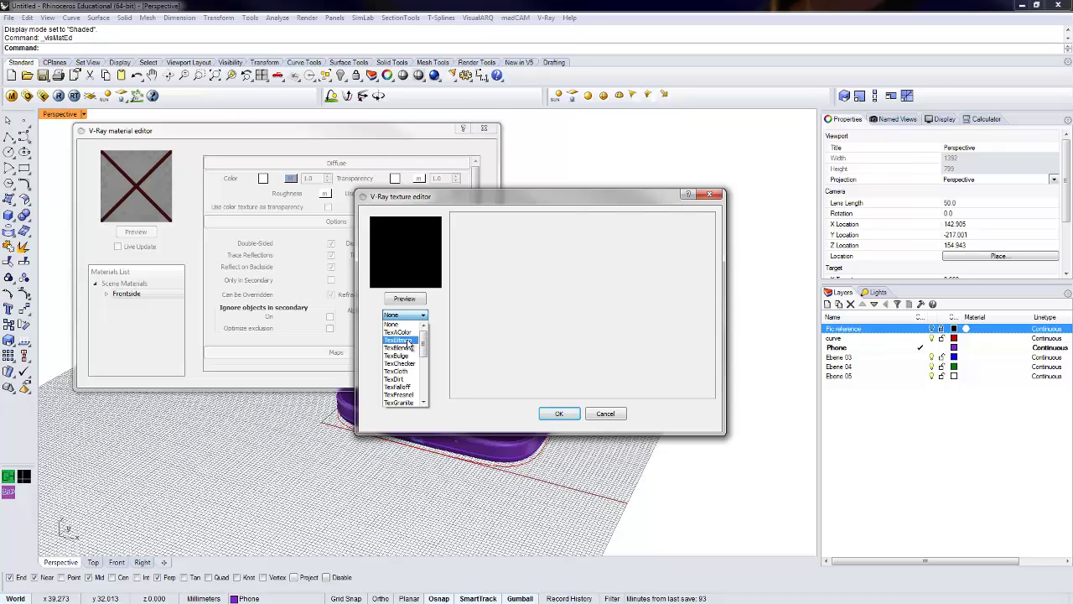
{"action": "left_click", "coordinate": [409, 341]}
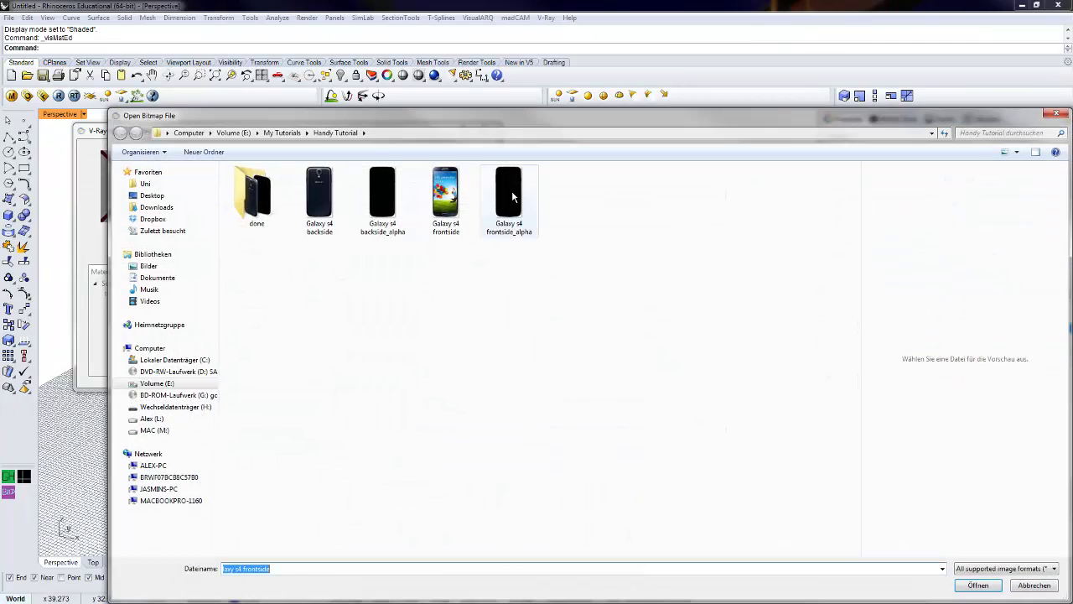
{"action": "left_click", "coordinate": [514, 196]}
{"action": "left_click", "coordinate": [978, 585]}
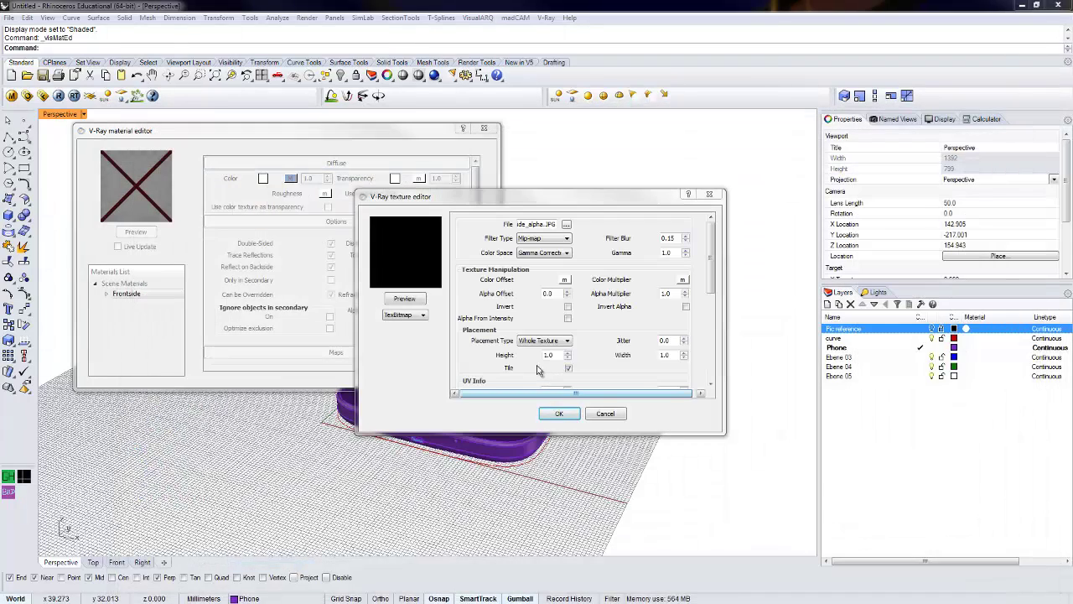
{"action": "left_click", "coordinate": [403, 300]}
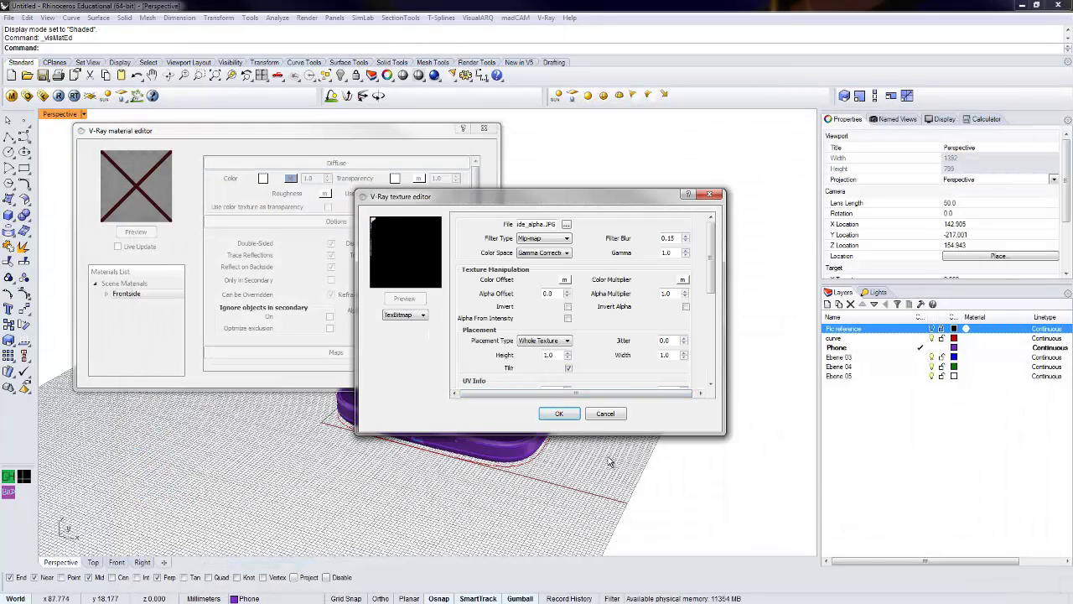
{"action": "left_click", "coordinate": [560, 413]}
{"action": "left_click", "coordinate": [130, 232]}
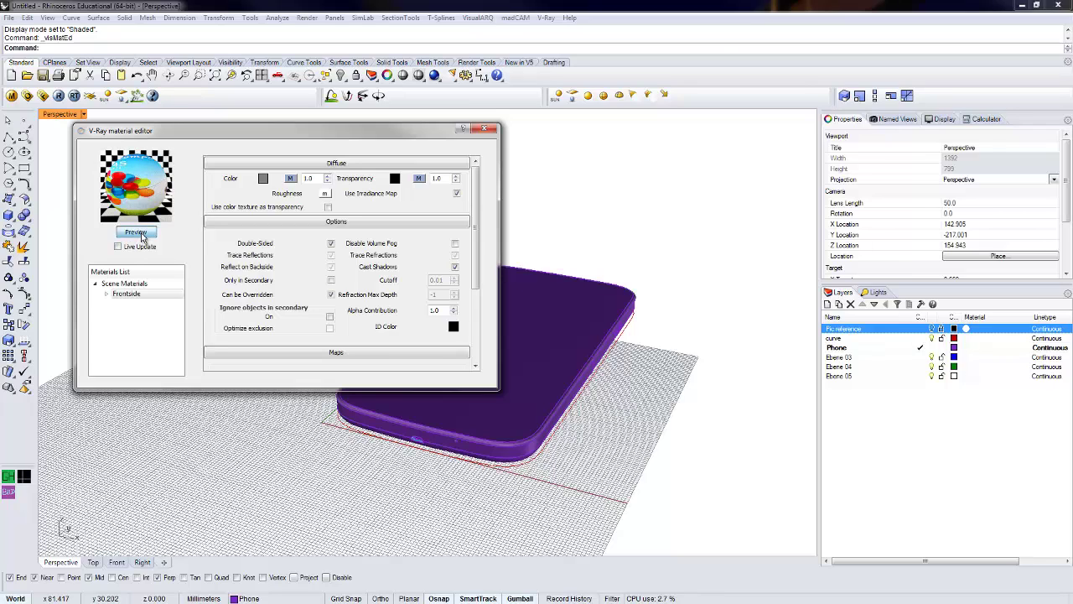
{"action": "left_click", "coordinate": [395, 179]}
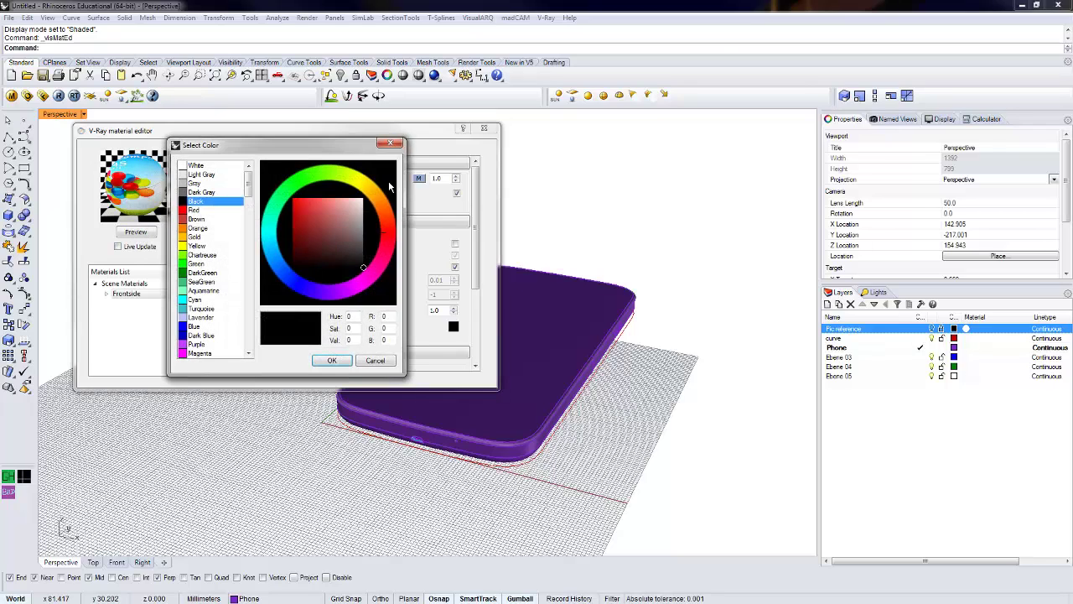
{"action": "left_click", "coordinate": [388, 373]}
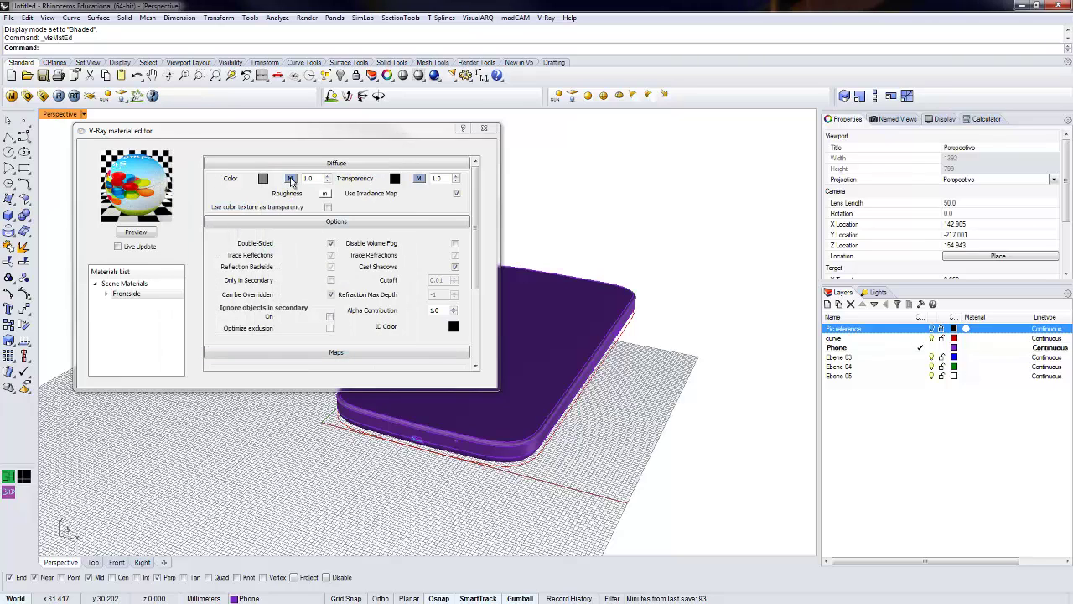
{"action": "left_click_drag", "start_coordinate": [273, 136], "coordinate": [256, 135]}
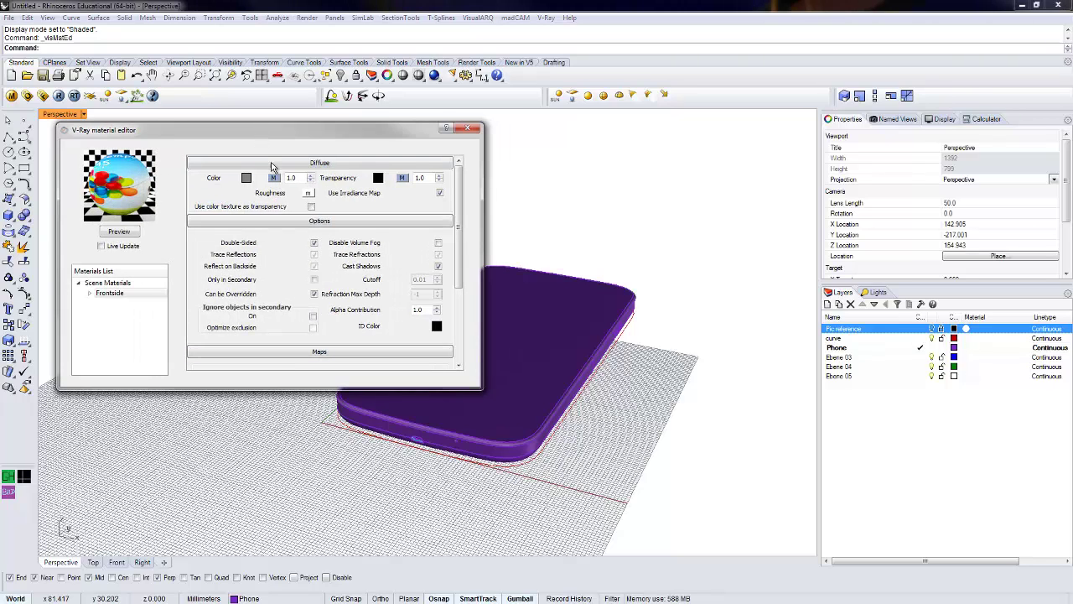
- Add a reflection layer to the Frontside material
{"action": "right_click", "coordinate": [117, 293]}
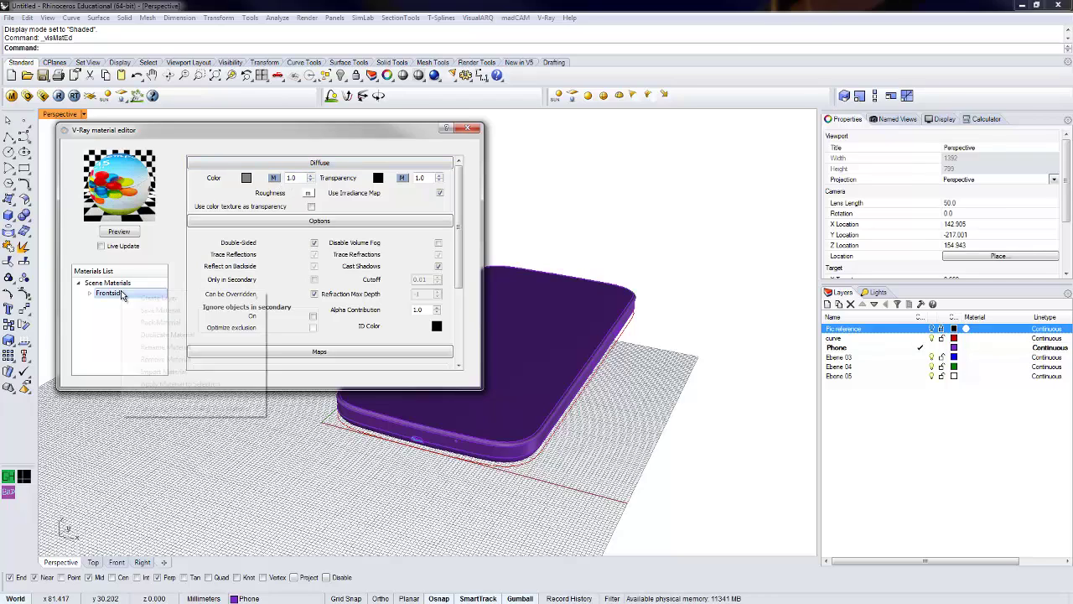
{"action": "mouse_move", "coordinate": [251, 299]}
{"action": "left_click", "coordinate": [309, 312]}
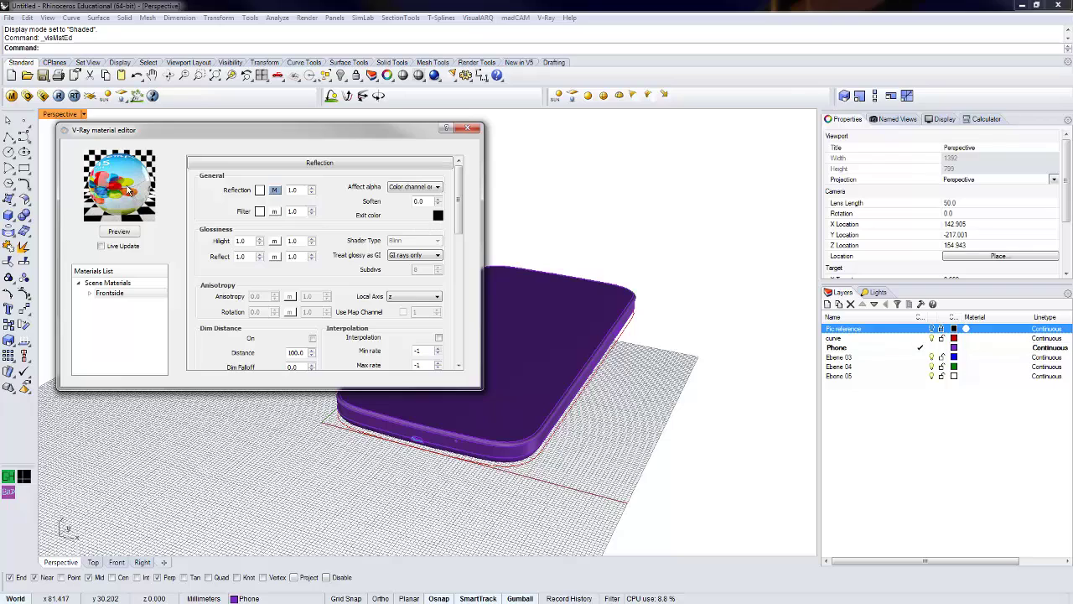
- Set the reflection layer's highlight glossiness to 0.7 and reflect glossiness to 0.5, and preview the Frontside material
{"action": "scroll", "coordinate": [461, 198], "scroll_direction": "down", "scroll_amount": 1}
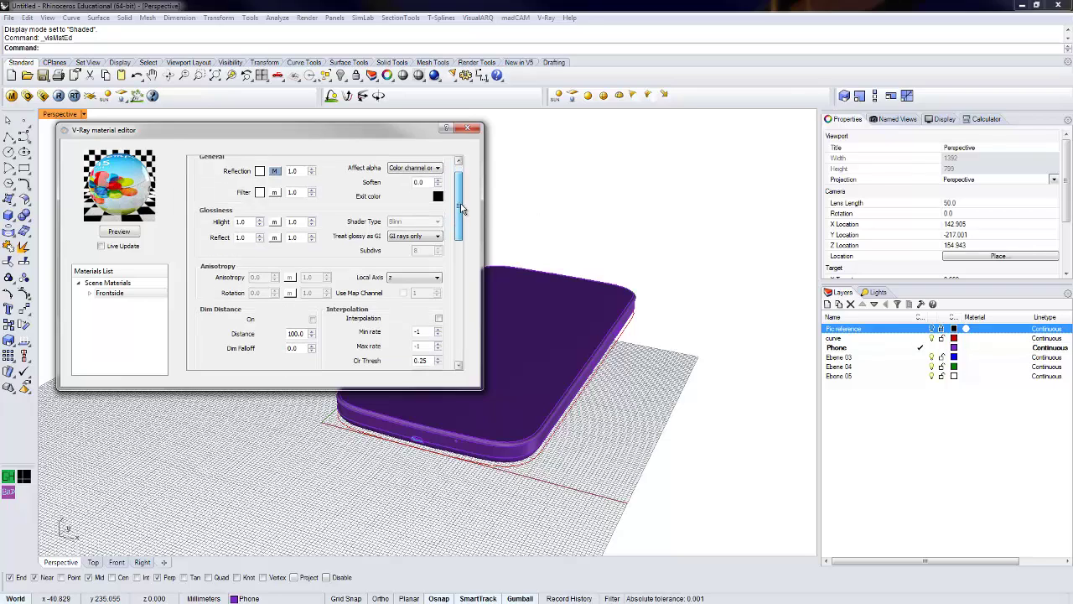
{"action": "double_click", "coordinate": [240, 221]}
{"action": "type", "text": "0.7"}
{"action": "left_click", "coordinate": [246, 238]}
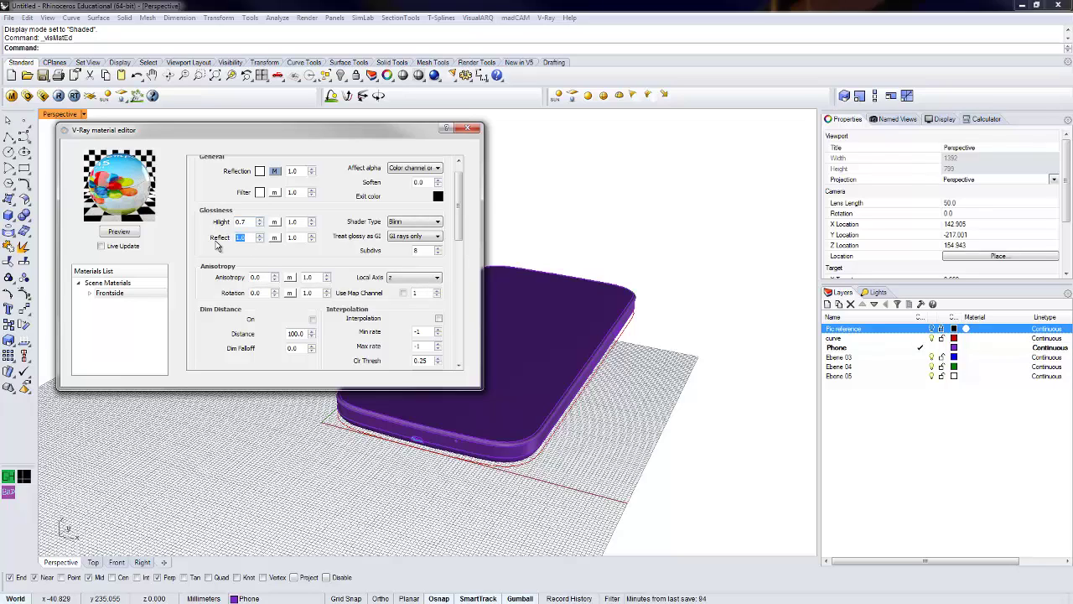
{"action": "left_click", "coordinate": [119, 232]}
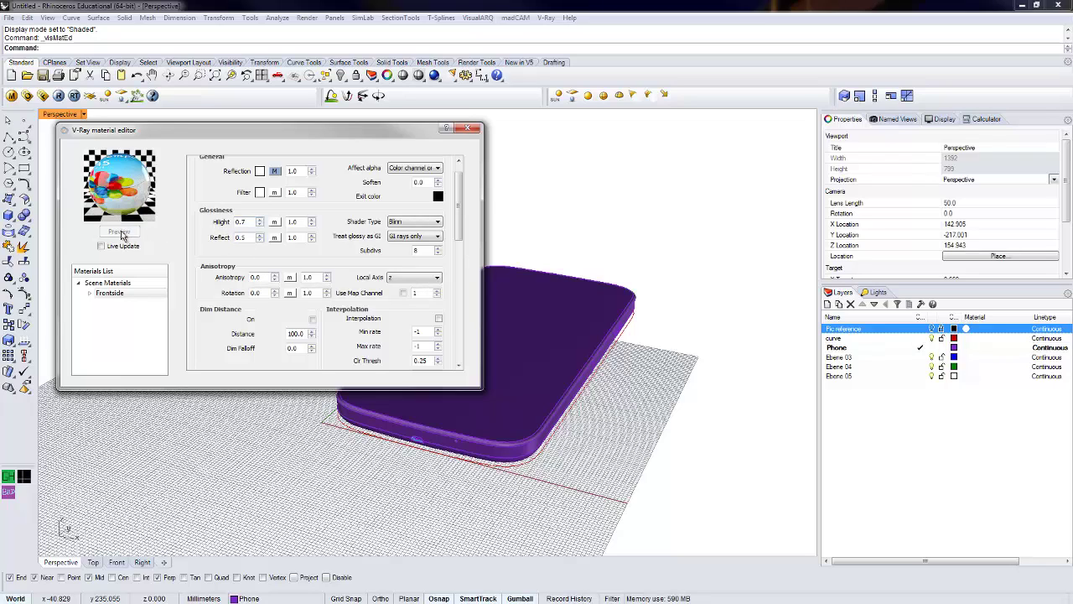
- Set the reflection layer's reflect glossiness to 0.7 and its subdivisions to 16, previewing the material and collapsing the reflection settings
{"action": "double_click", "coordinate": [236, 239]}
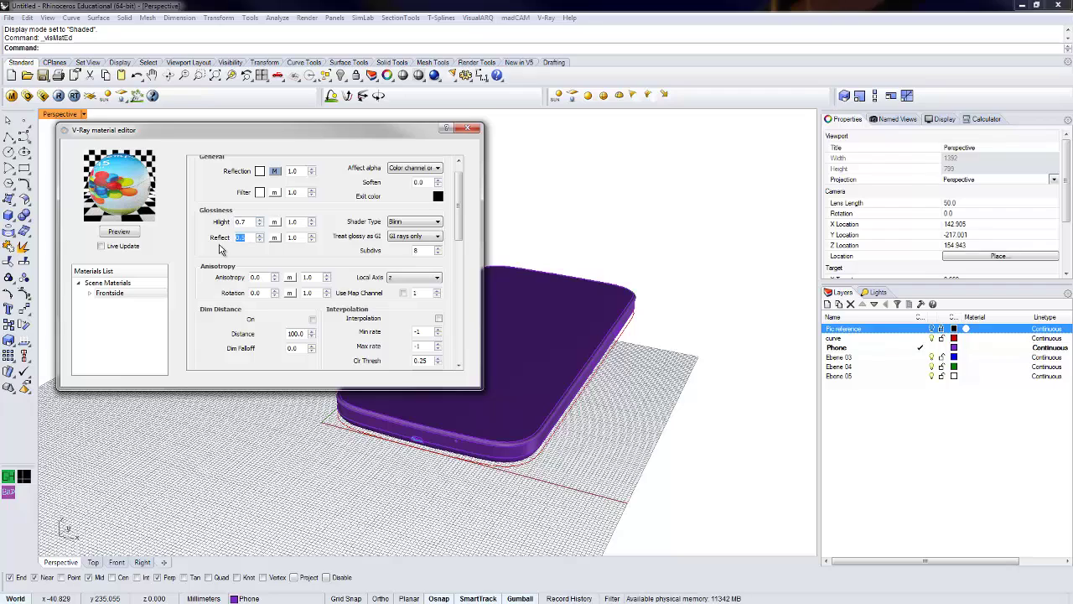
{"action": "left_click", "coordinate": [119, 231]}
{"action": "double_click", "coordinate": [416, 251]}
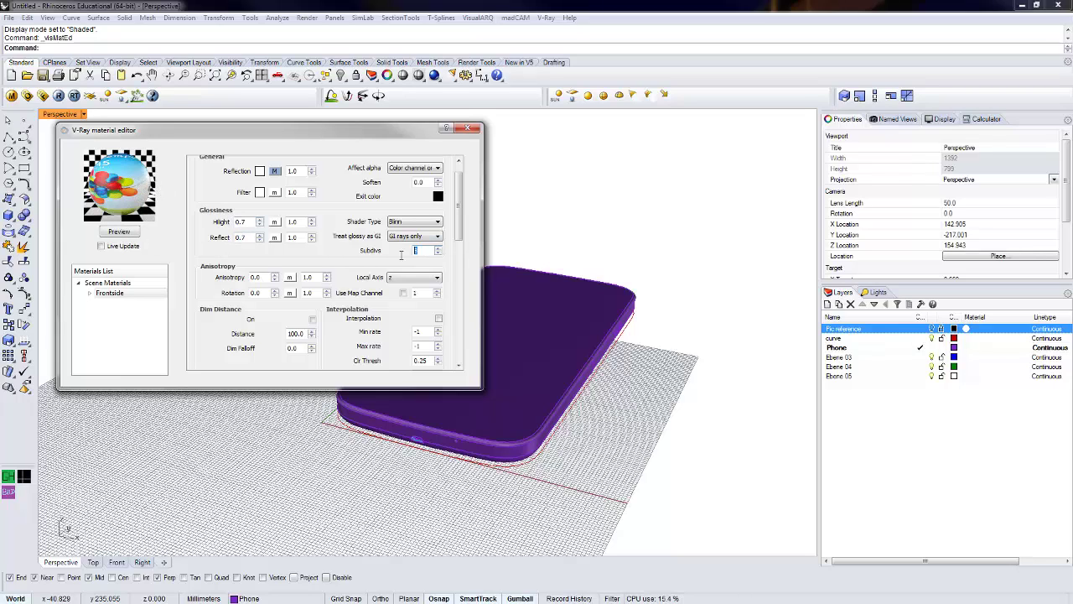
{"action": "double_click", "coordinate": [416, 251]}
{"action": "scroll", "coordinate": [452, 181], "scroll_direction": "up", "scroll_amount": 1}
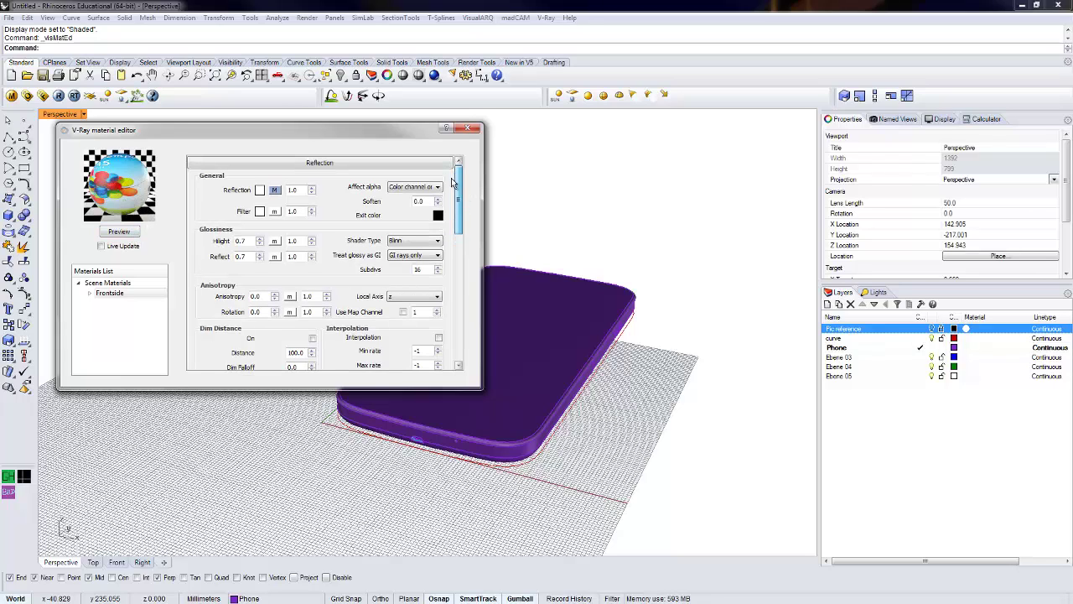
{"action": "left_click", "coordinate": [276, 164]}
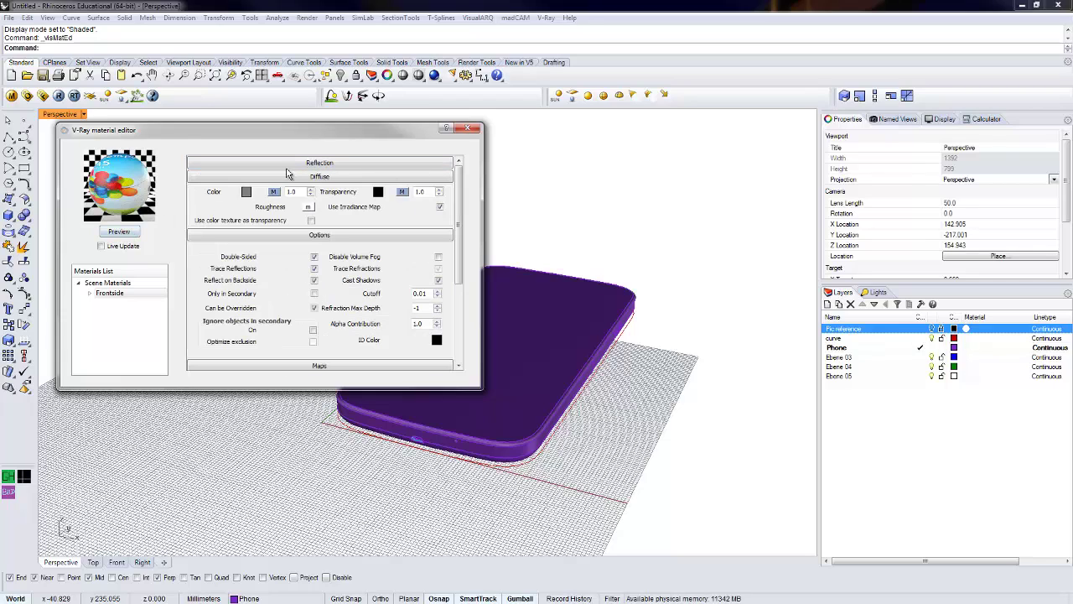
- Duplicate the Frontside material and rename the copy Backside
{"action": "right_click", "coordinate": [113, 295]}
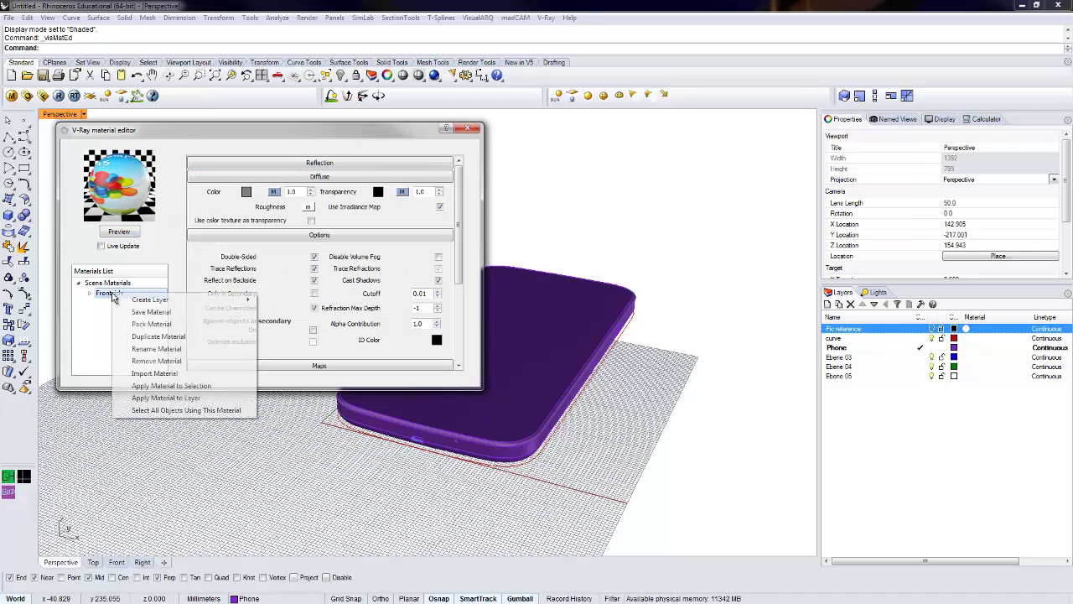
{"action": "left_click", "coordinate": [181, 342]}
{"action": "double_click", "coordinate": [136, 304]}
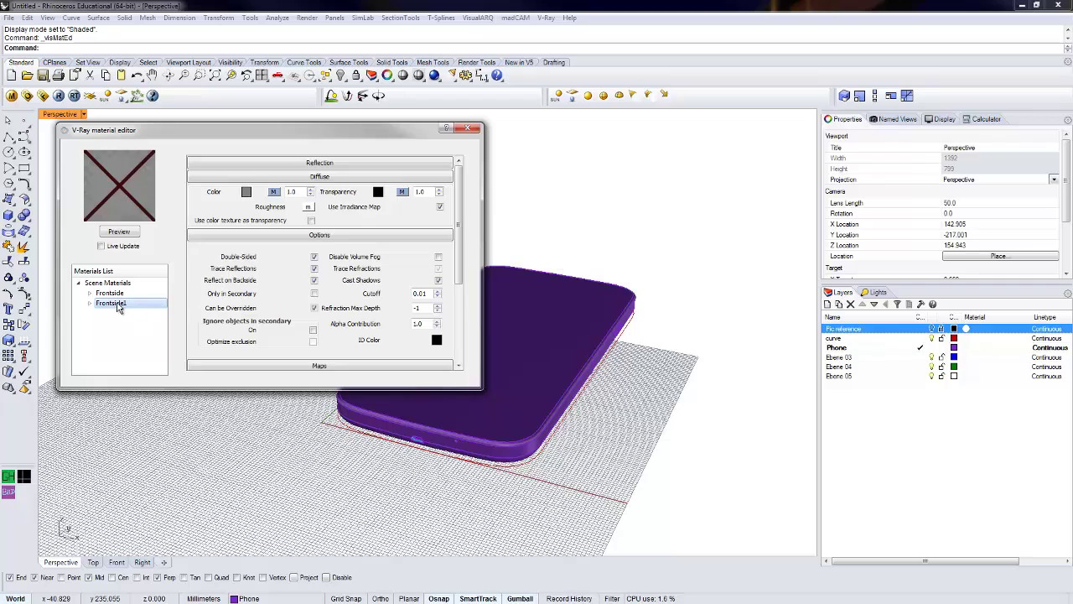
{"action": "type", "text": "Ba"}
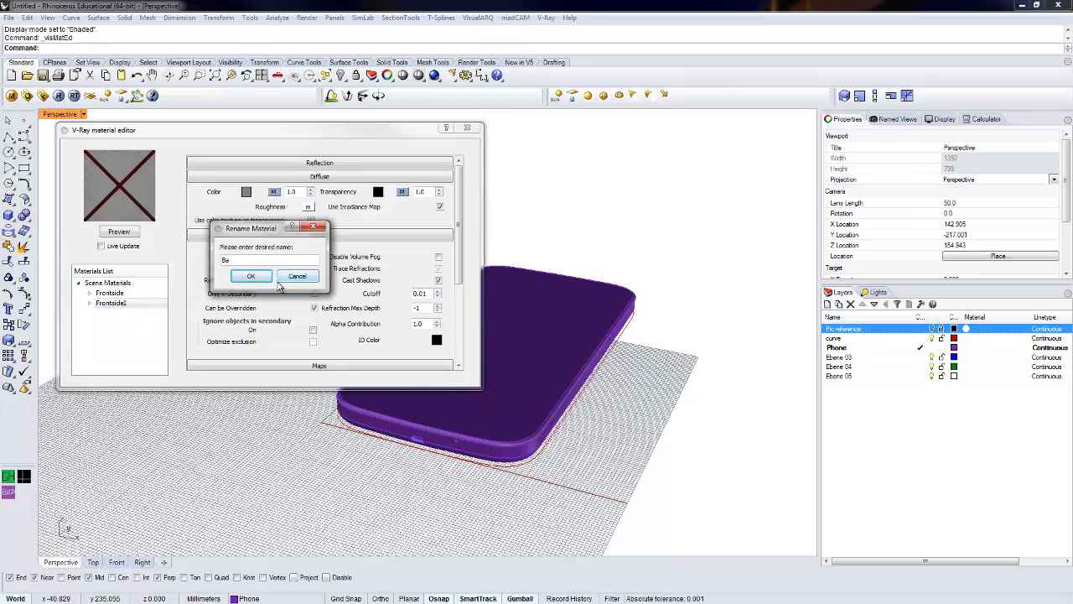
{"action": "type", "text": "ckside"}
{"action": "left_click", "coordinate": [251, 276]}
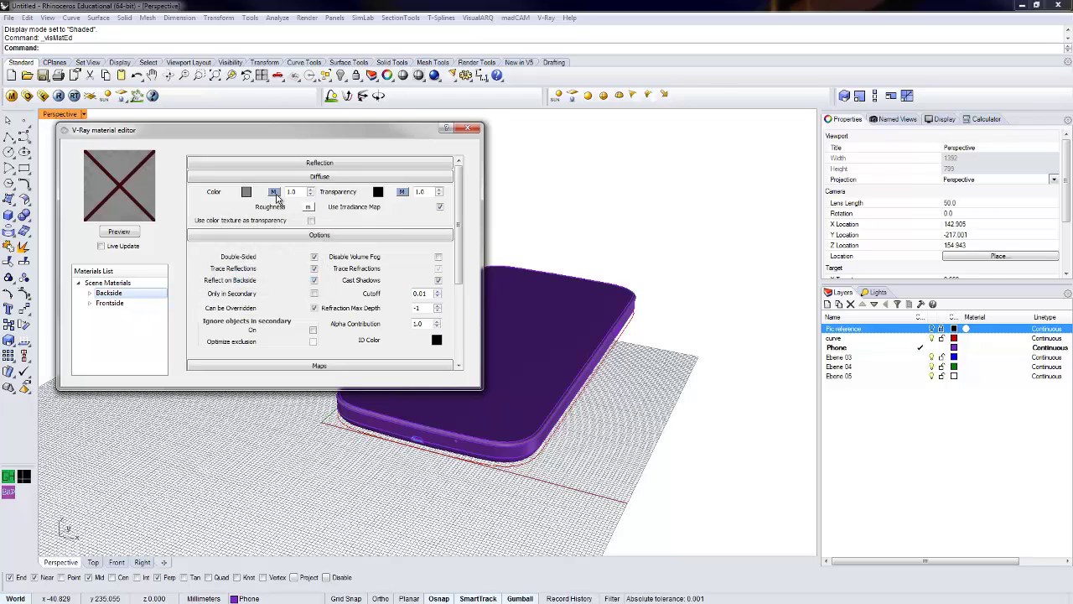
- Replace the Backside material's diffuse color bitmap with the "Galaxy s4 backside" image
{"action": "left_click", "coordinate": [273, 191]}
{"action": "left_click", "coordinate": [422, 315]}
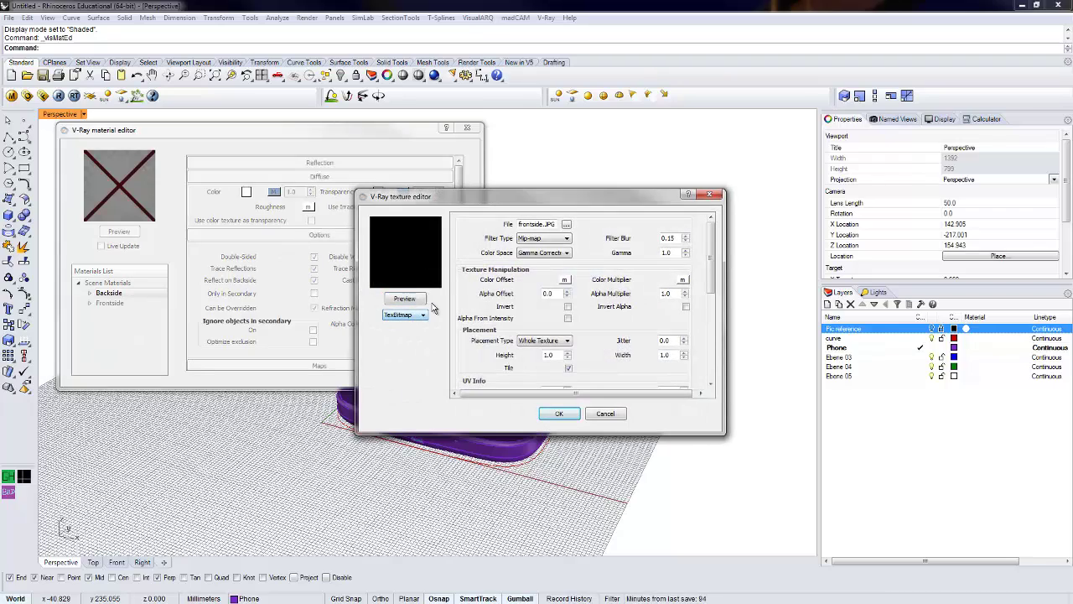
{"action": "left_click", "coordinate": [567, 224]}
{"action": "left_click", "coordinate": [318, 197]}
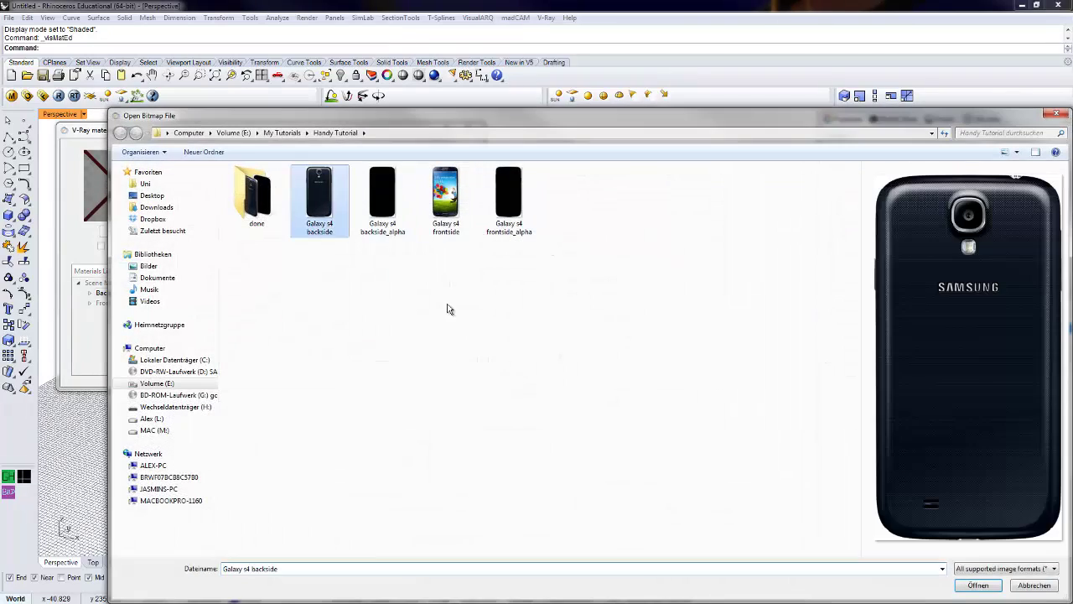
{"action": "left_click", "coordinate": [978, 585]}
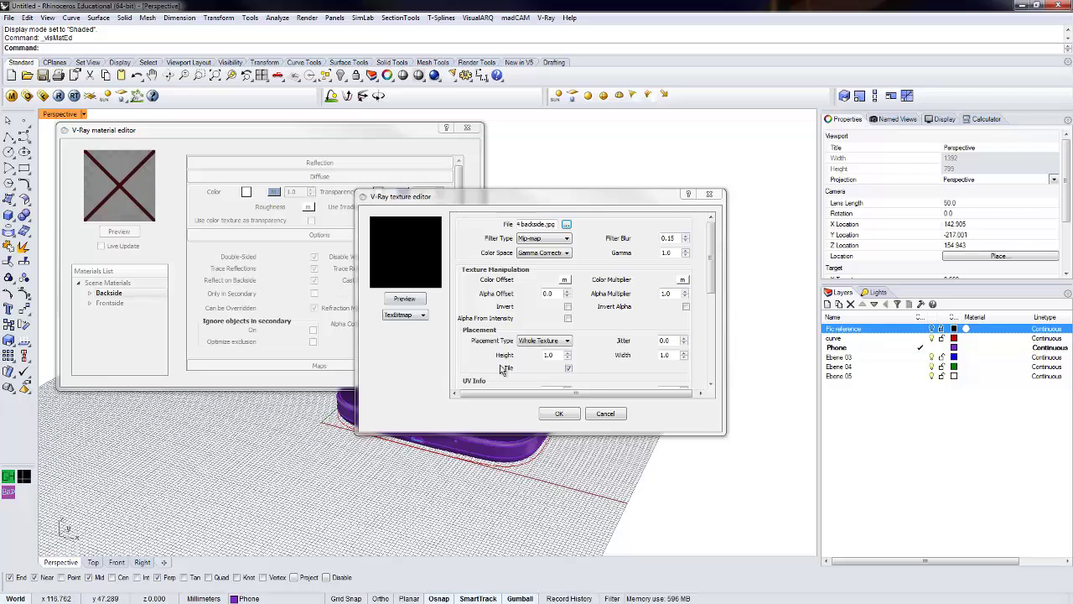
{"action": "left_click", "coordinate": [559, 414]}
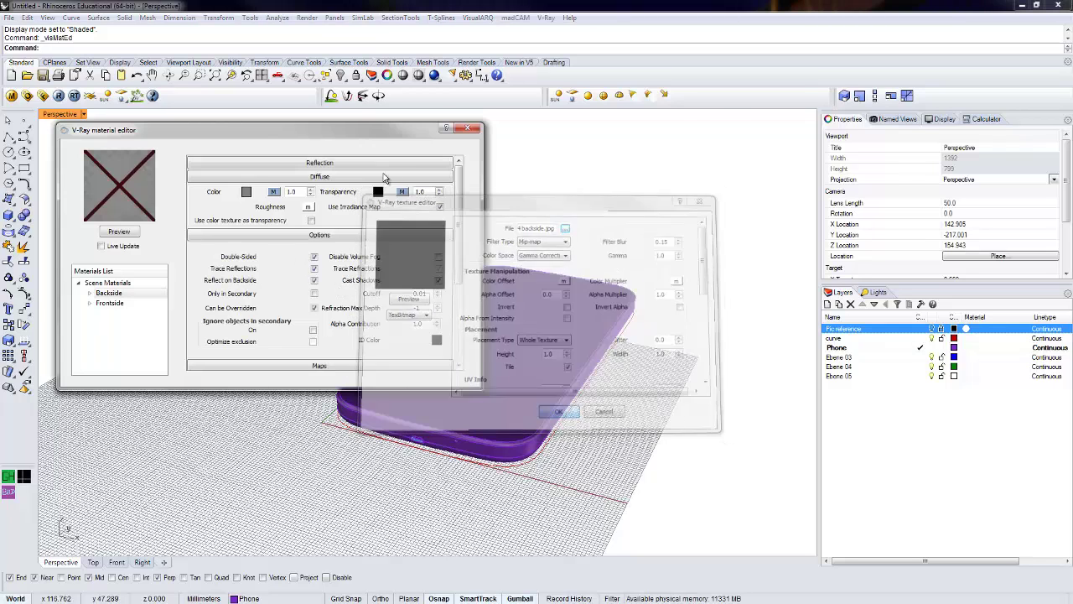
- Replace the Backside material's transparency bitmap with the "Galaxy s4 backside_alpha" image
{"action": "left_click", "coordinate": [402, 191]}
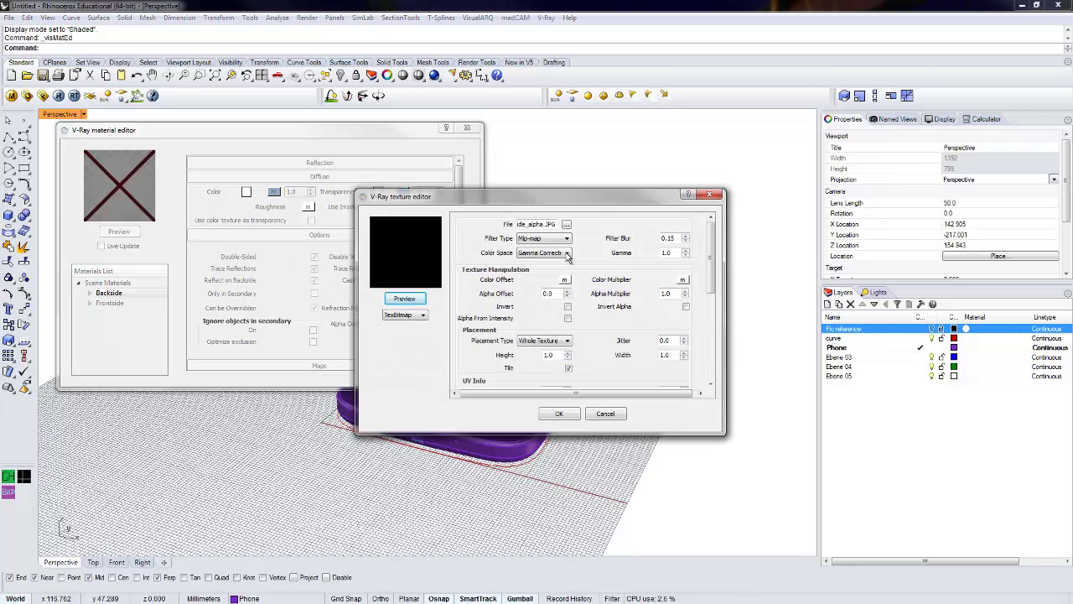
{"action": "left_click", "coordinate": [566, 224]}
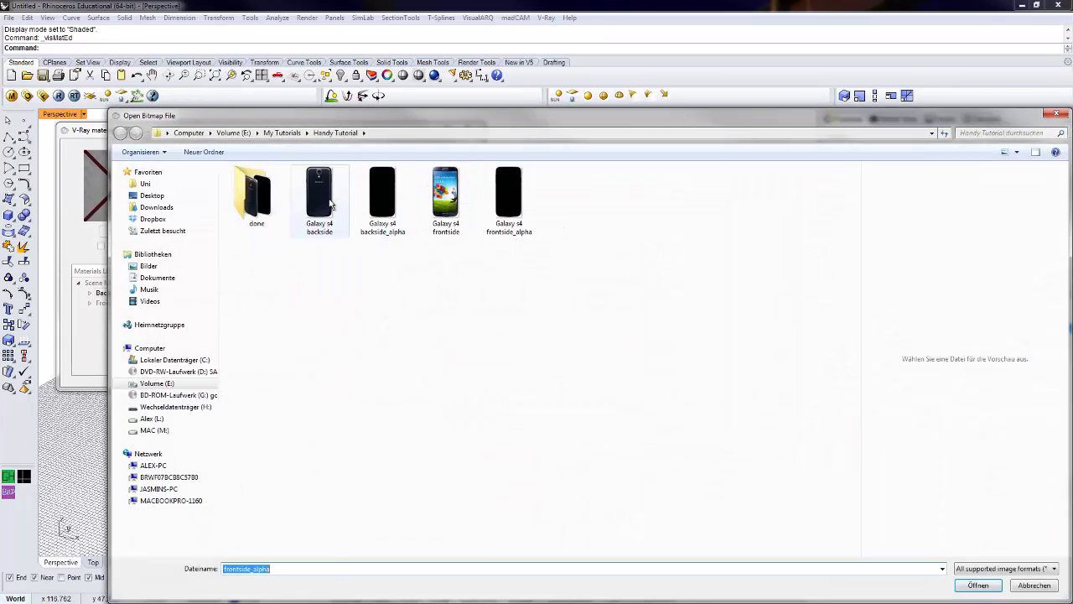
{"action": "left_click", "coordinate": [382, 200]}
{"action": "left_click", "coordinate": [978, 585]}
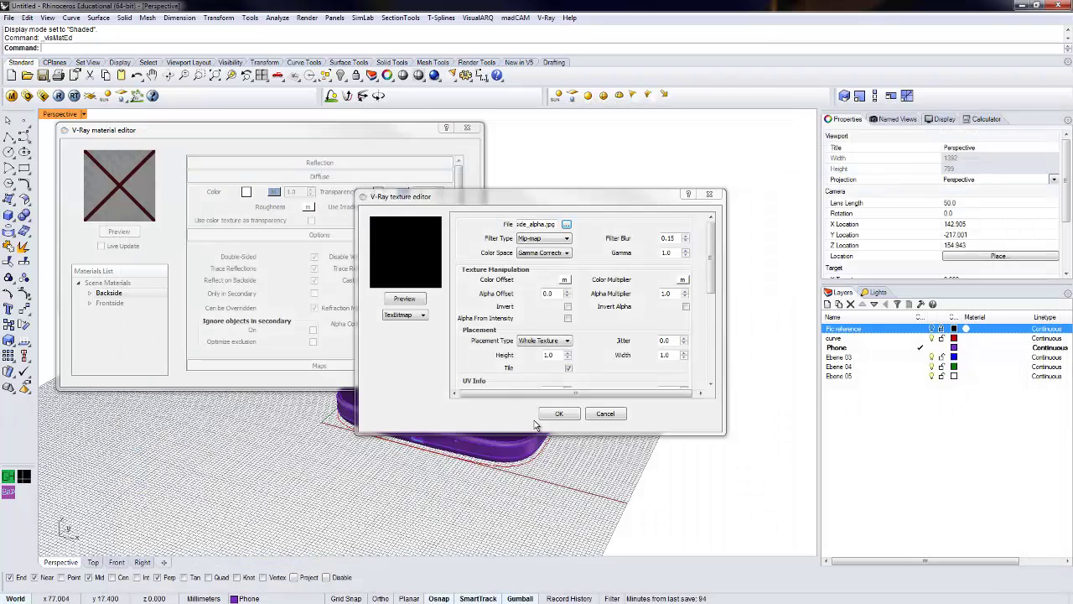
{"action": "left_click", "coordinate": [567, 412]}
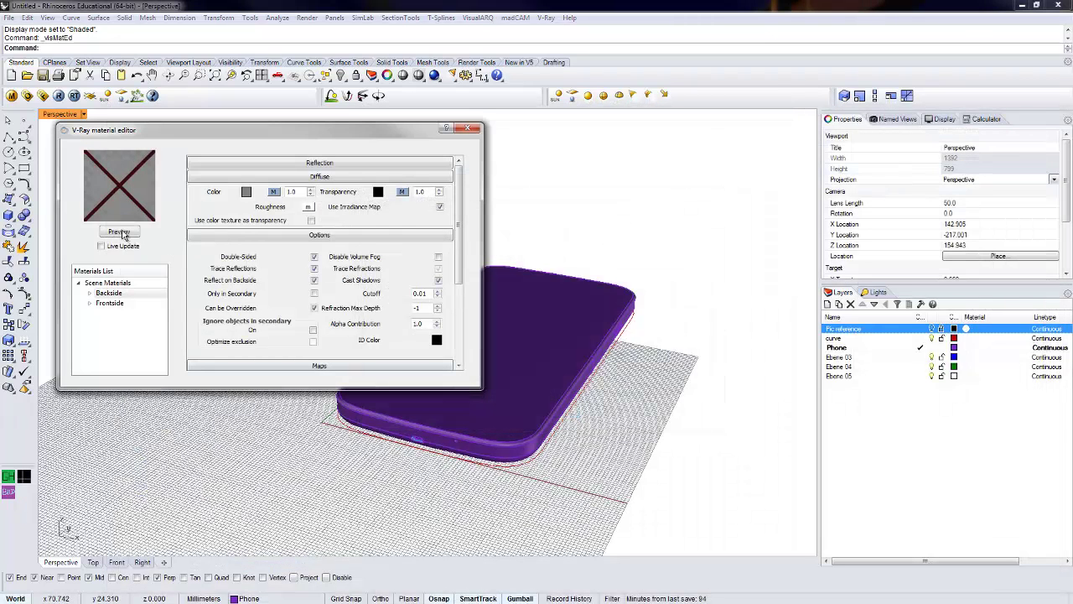
- Preview the Backside material and create a new Standard scene material with a white diffuse color
{"action": "left_click", "coordinate": [119, 232]}
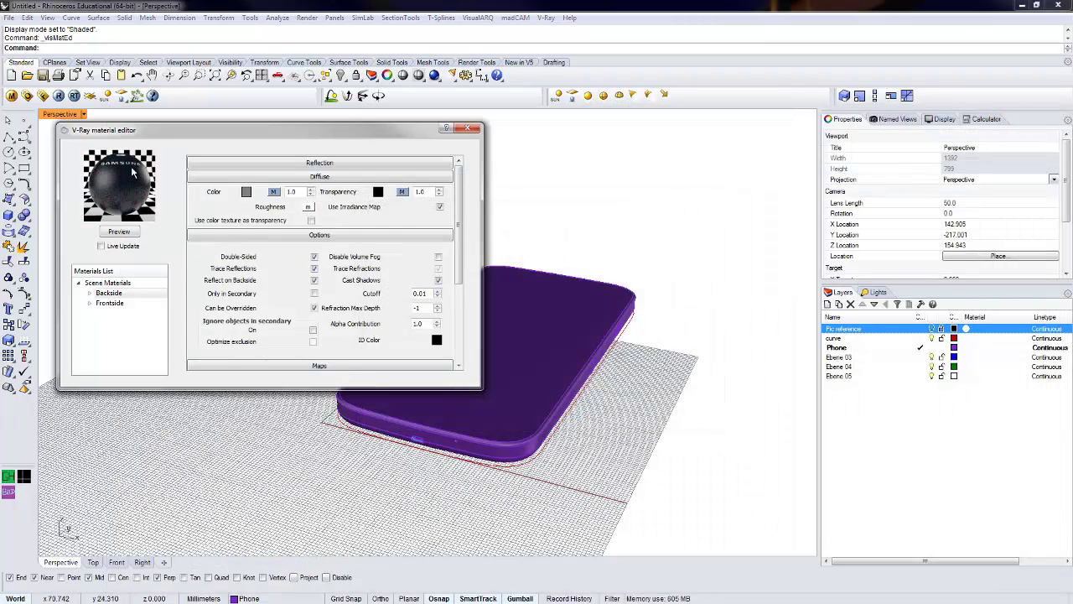
{"action": "left_click", "coordinate": [116, 283]}
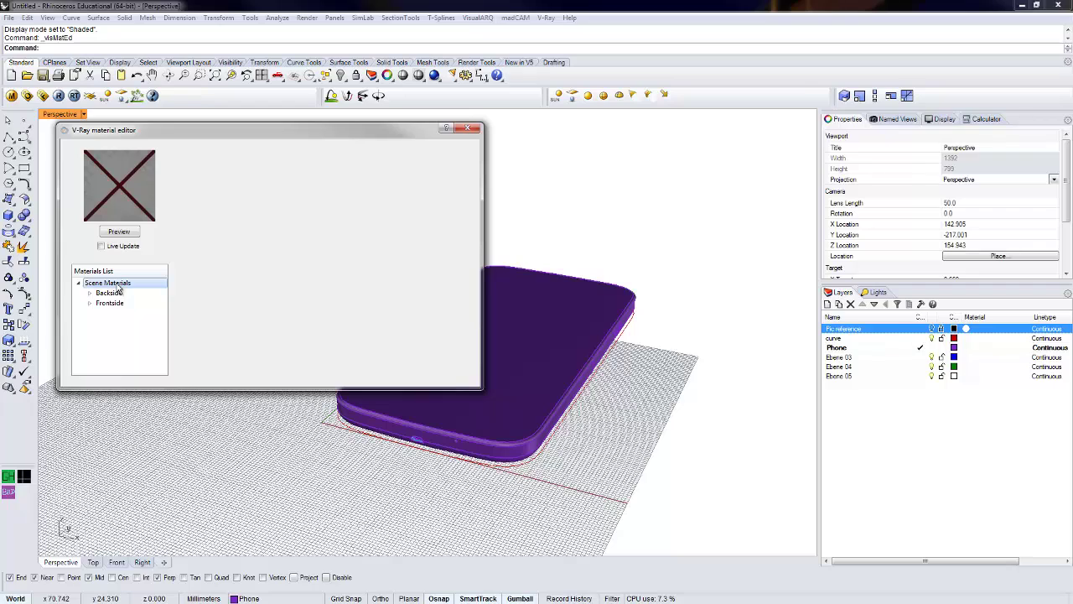
{"action": "right_click", "coordinate": [120, 289]}
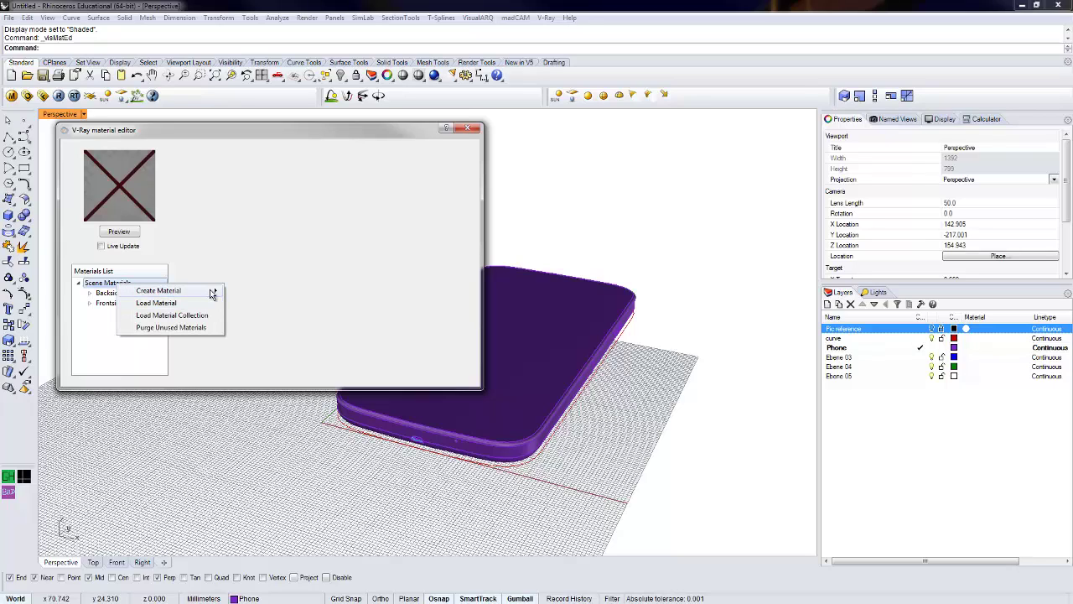
{"action": "mouse_move", "coordinate": [212, 294]}
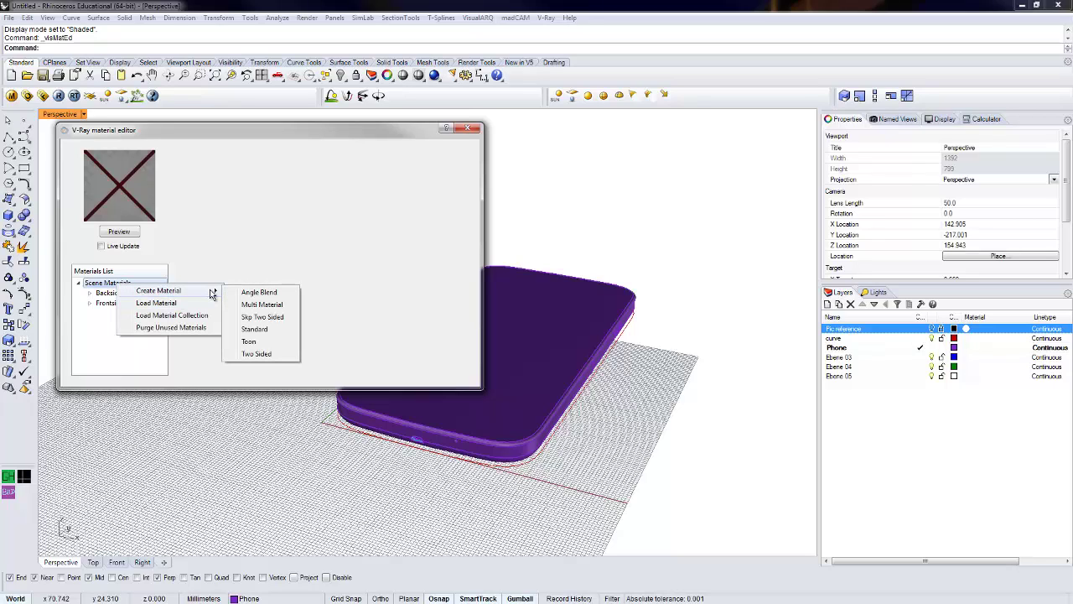
{"action": "left_click", "coordinate": [254, 329]}
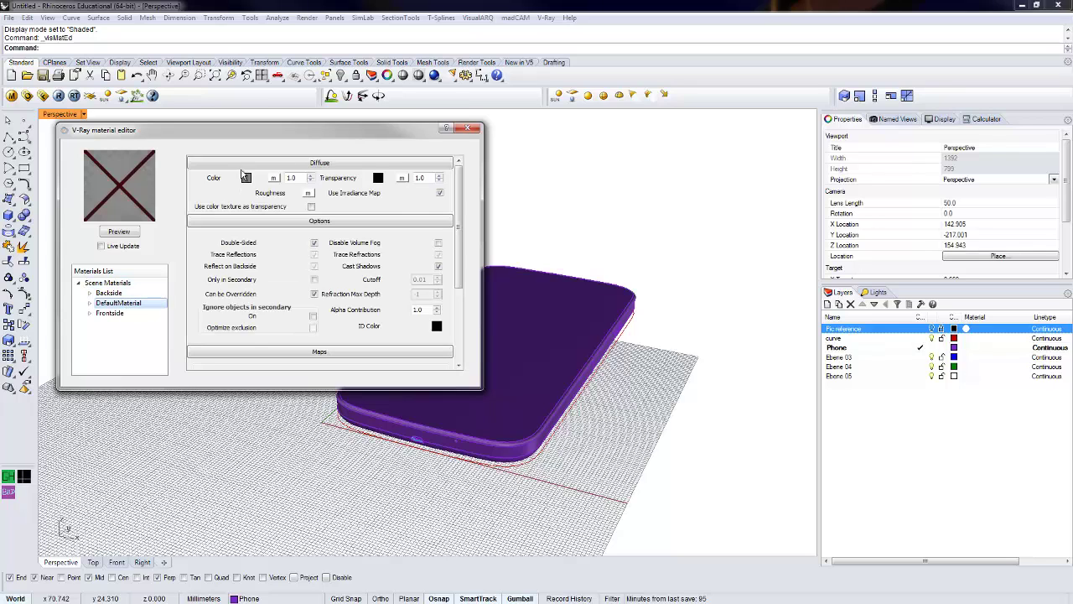
{"action": "left_click", "coordinate": [246, 177]}
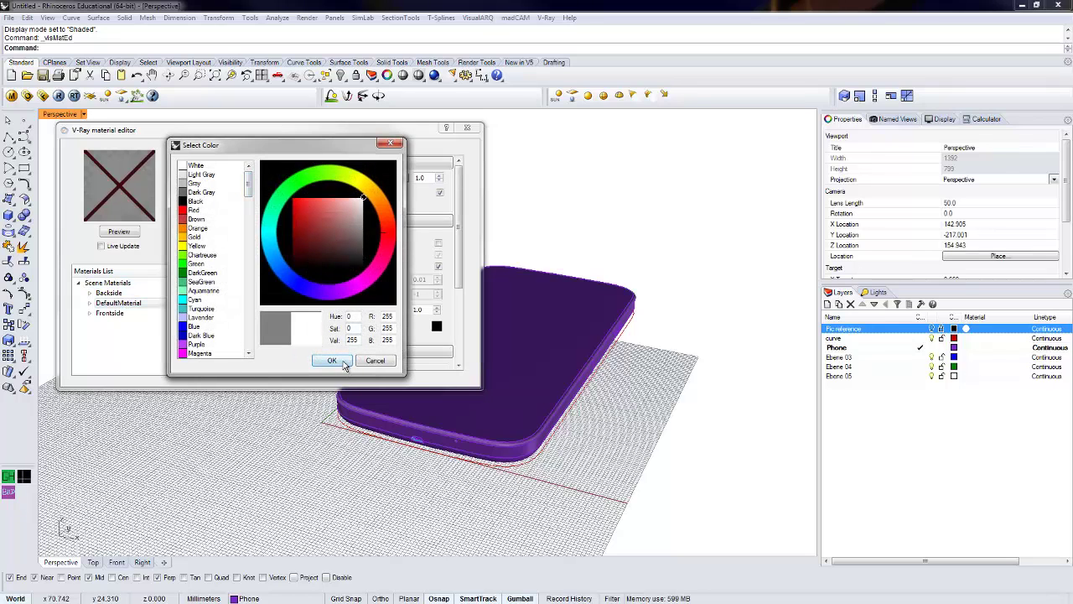
{"action": "left_click", "coordinate": [332, 361]}
- Add a reflection layer to the new white material, rename it "ground floor" and preview it
{"action": "right_click", "coordinate": [107, 304]}
{"action": "mouse_move", "coordinate": [226, 307]}
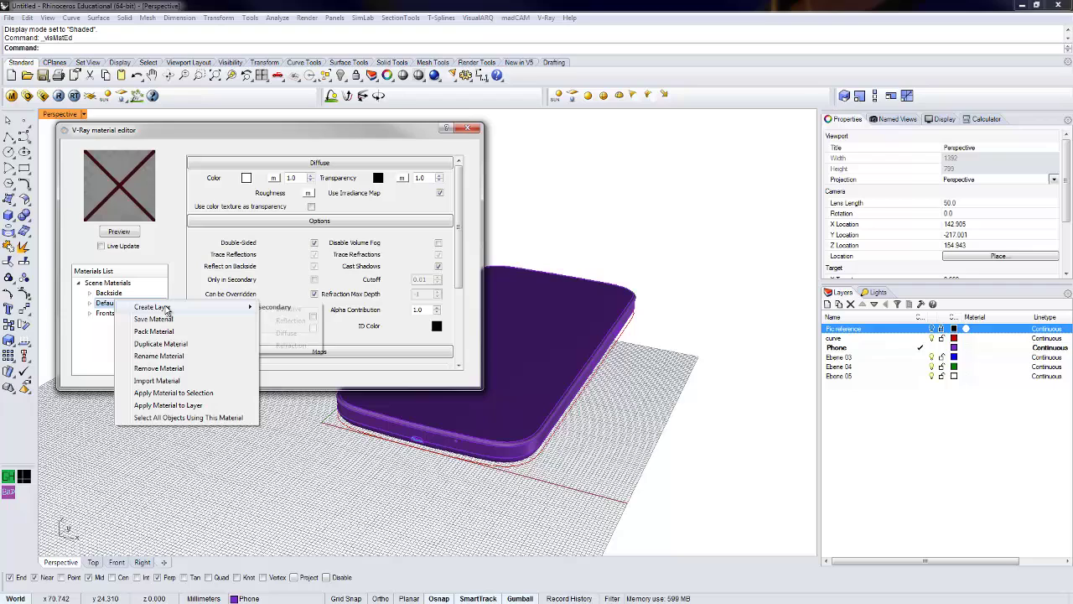
{"action": "left_click", "coordinate": [297, 321]}
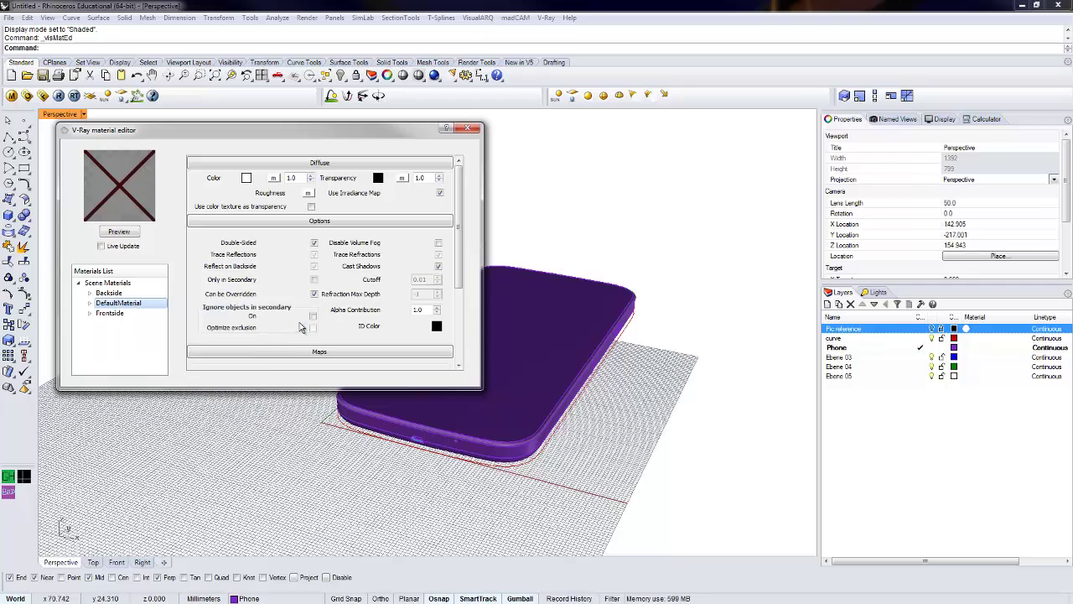
{"action": "double_click", "coordinate": [134, 304]}
{"action": "type", "text": "g"}
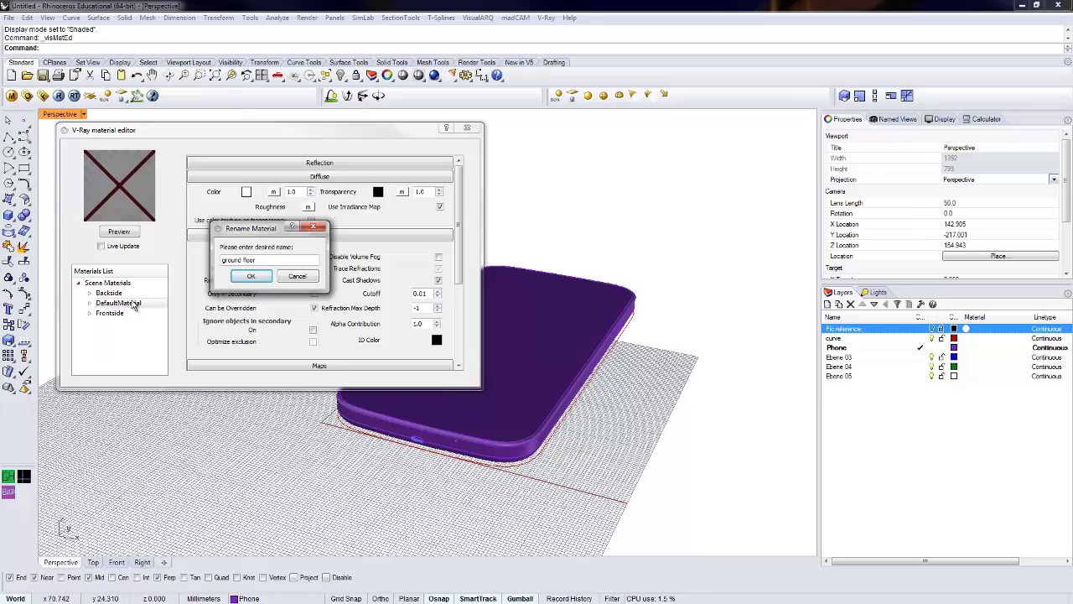
{"action": "type", "text": "round floor"}
{"action": "left_click", "coordinate": [251, 276]}
{"action": "left_click", "coordinate": [119, 232]}
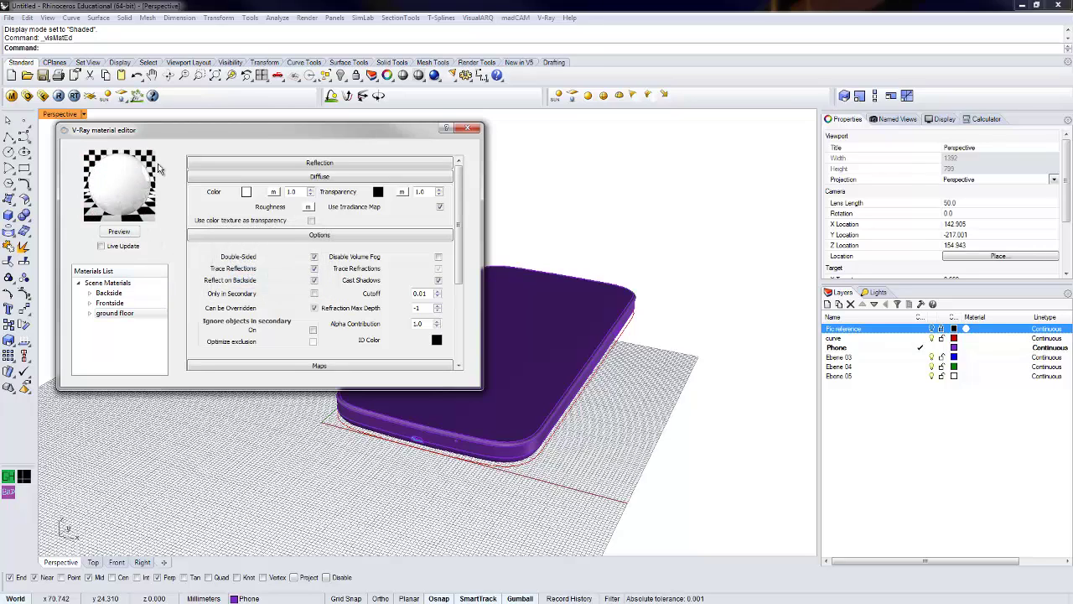
- Create another Standard scene material and set its diffuse color to black
{"action": "left_click", "coordinate": [114, 285]}
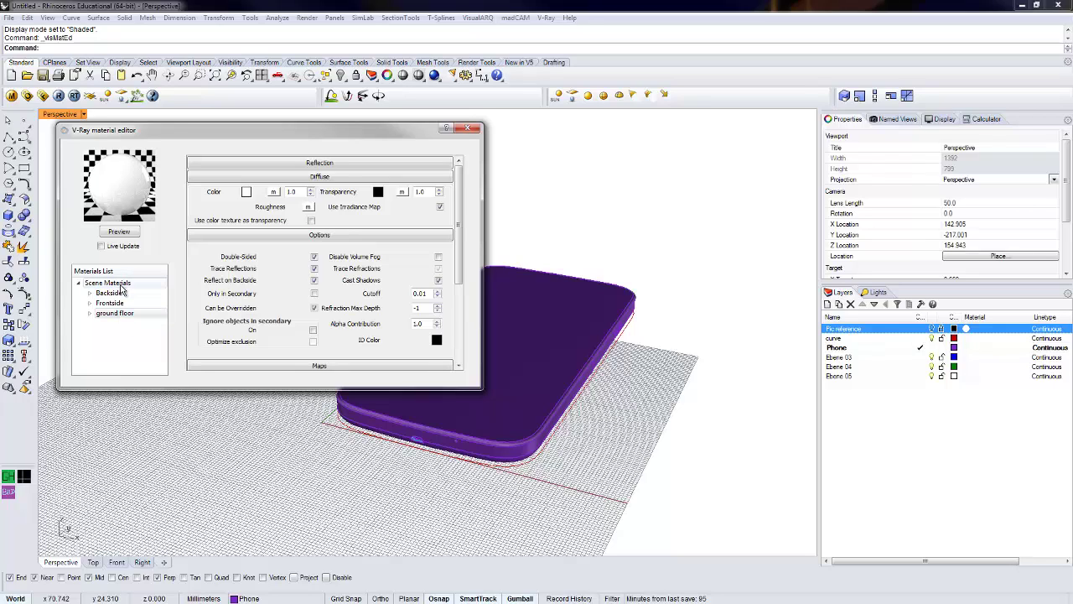
{"action": "right_click", "coordinate": [122, 289]}
{"action": "mouse_move", "coordinate": [181, 289]}
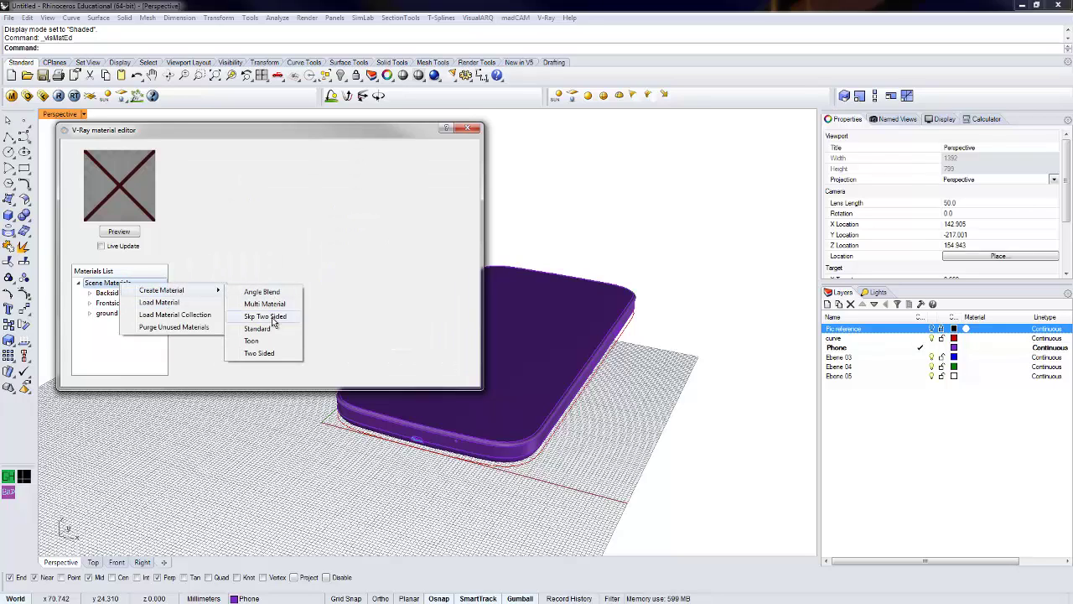
{"action": "left_click", "coordinate": [268, 332]}
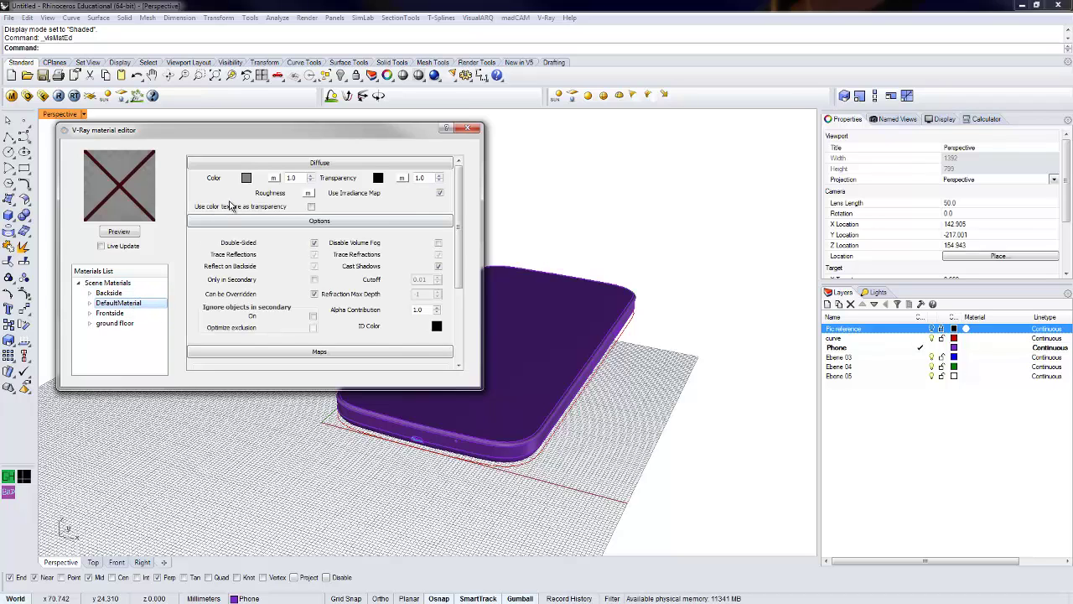
{"action": "left_click", "coordinate": [248, 179]}
{"action": "left_click", "coordinate": [363, 264]}
{"action": "left_click", "coordinate": [338, 362]}
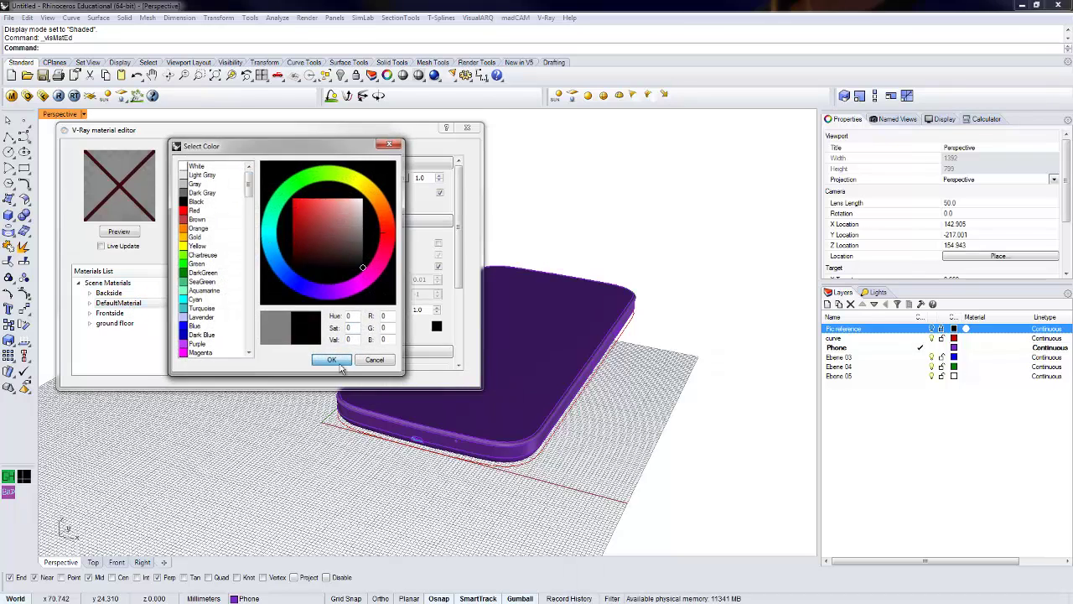
- Rename the new black material "black semi-glossy" and preview it
{"action": "double_click", "coordinate": [118, 304]}
{"action": "type", "text": "b"}
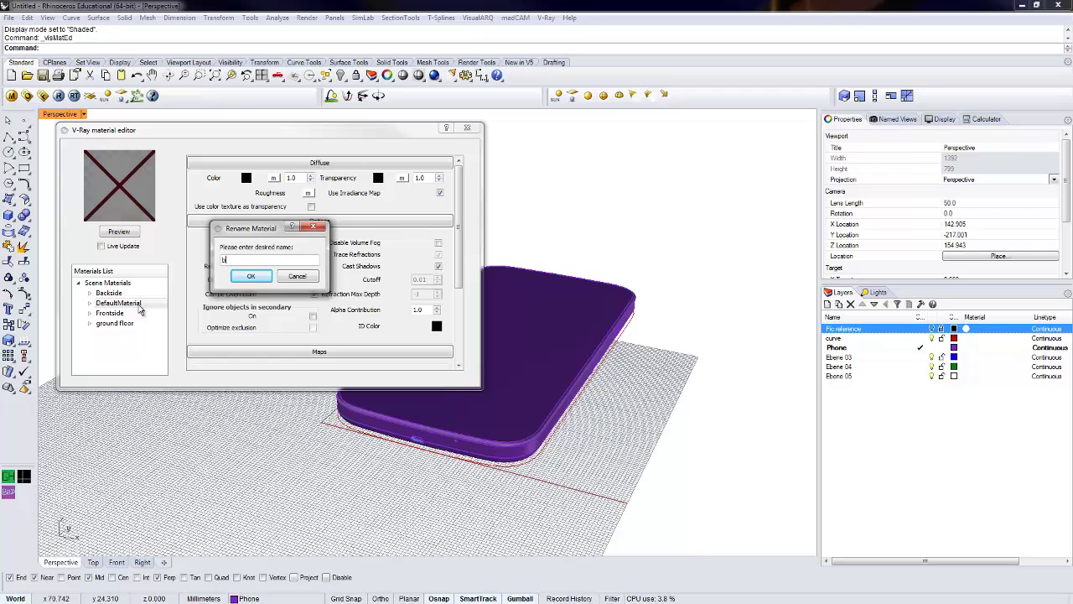
{"action": "type", "text": "lack glossy"}
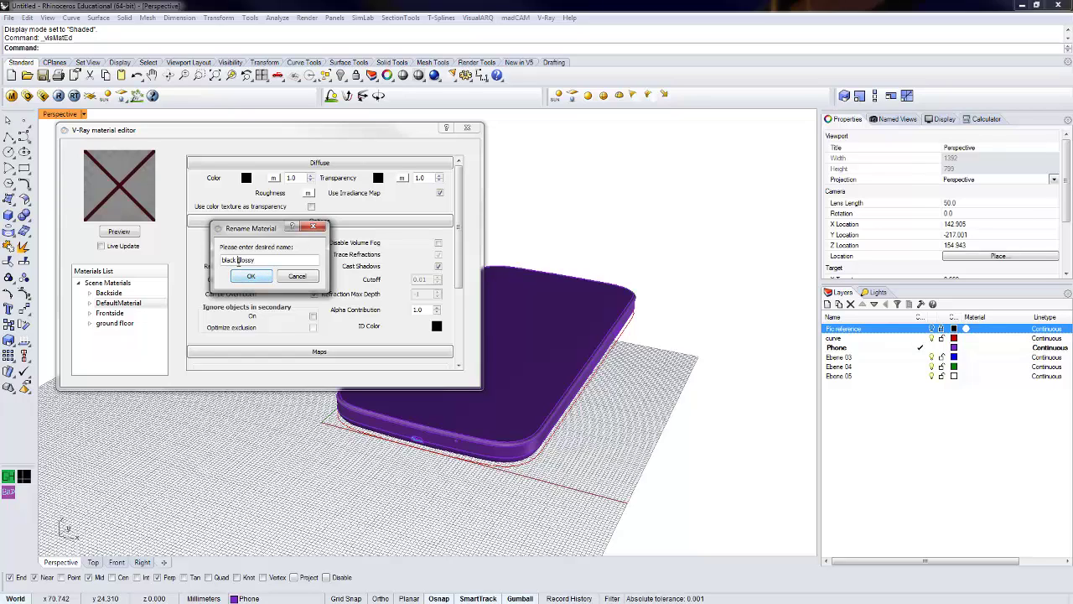
{"action": "type", "text": "semi-"}
{"action": "left_click", "coordinate": [250, 276]}
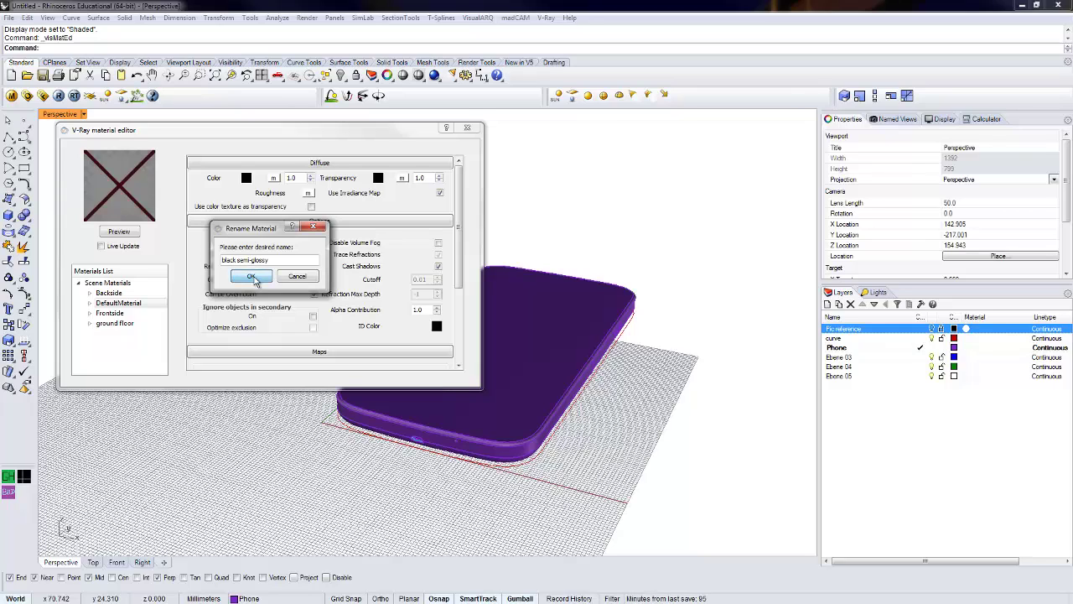
{"action": "left_click", "coordinate": [120, 233]}
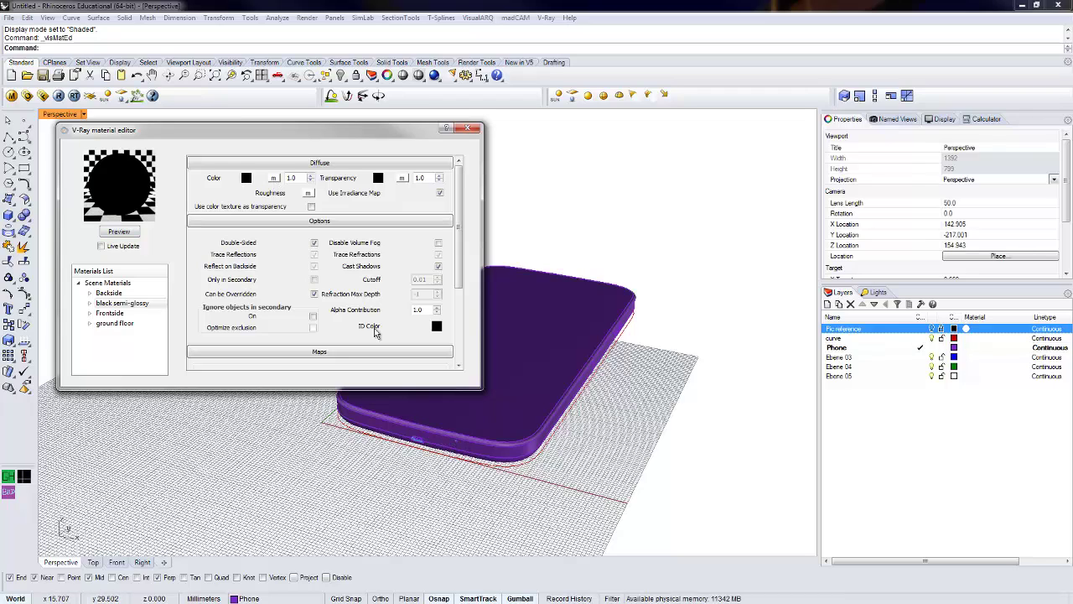
- Add a reflection layer to the black semi-glossy material and preview it, collapsing the diffuse and general option settings
{"action": "left_click", "coordinate": [344, 164]}
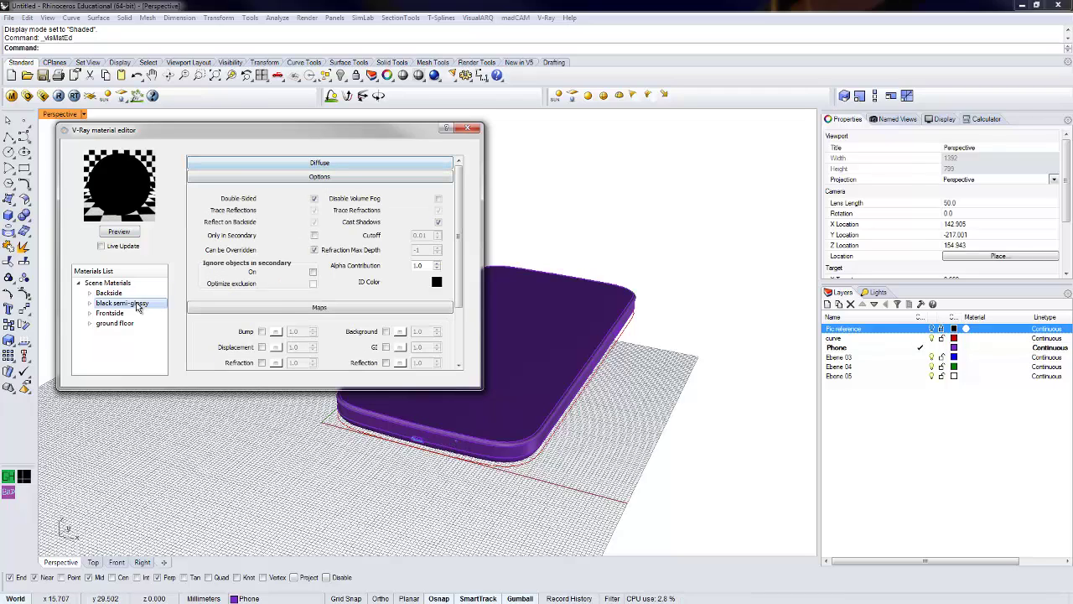
{"action": "right_click", "coordinate": [136, 304]}
{"action": "mouse_move", "coordinate": [268, 310]}
{"action": "left_click", "coordinate": [333, 323]}
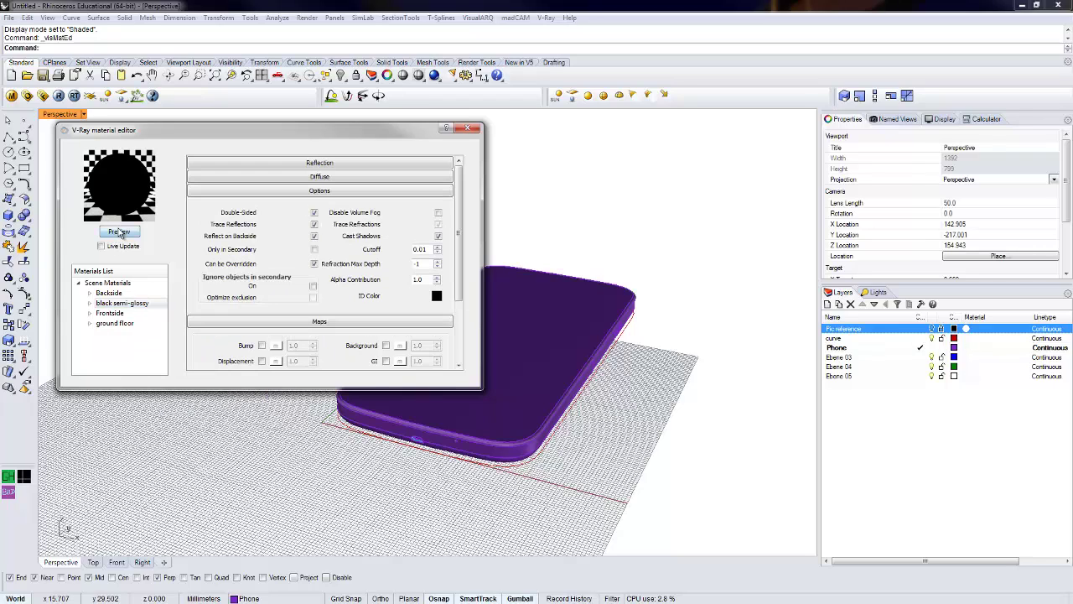
{"action": "left_click", "coordinate": [357, 191]}
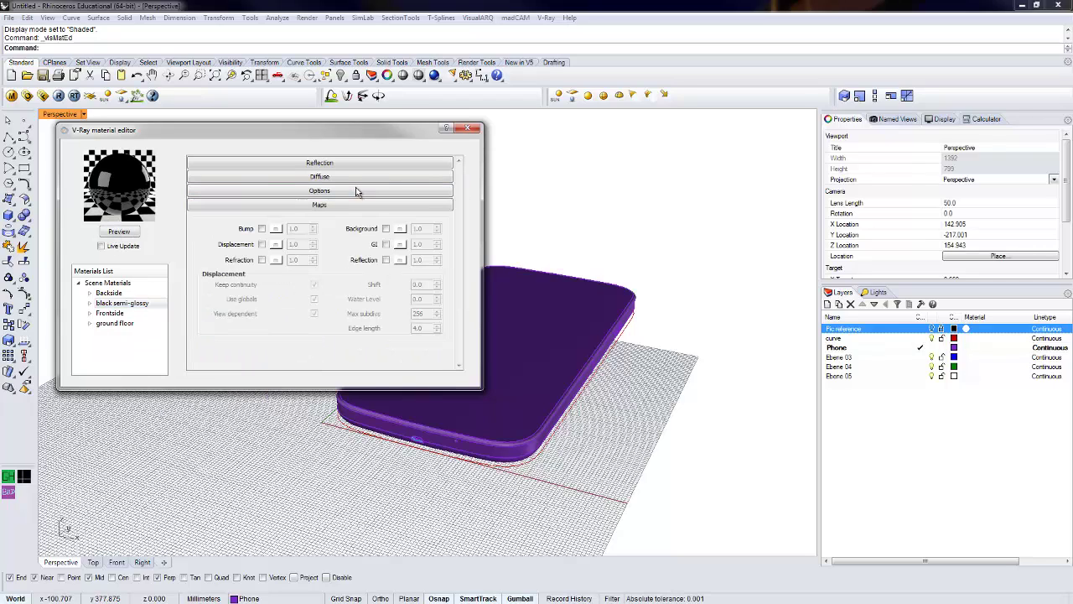
- Set the black semi-glossy reflection's highlight and reflect glossiness to 0.9 and its subdivisions to 16, and close the material editor
{"action": "left_click", "coordinate": [314, 168]}
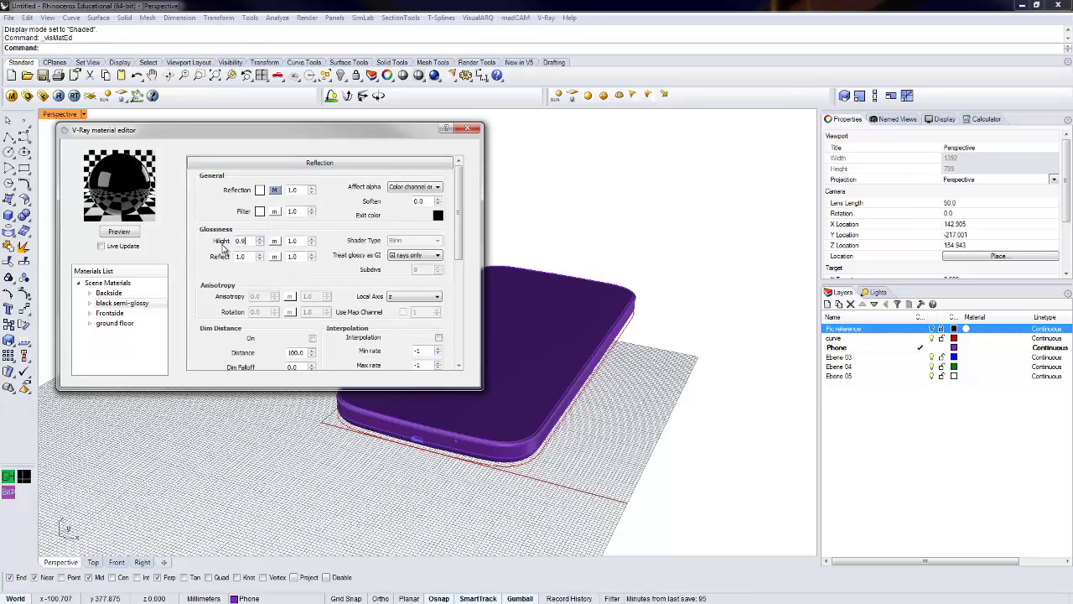
{"action": "left_click_drag", "start_coordinate": [249, 258], "coordinate": [210, 260]}
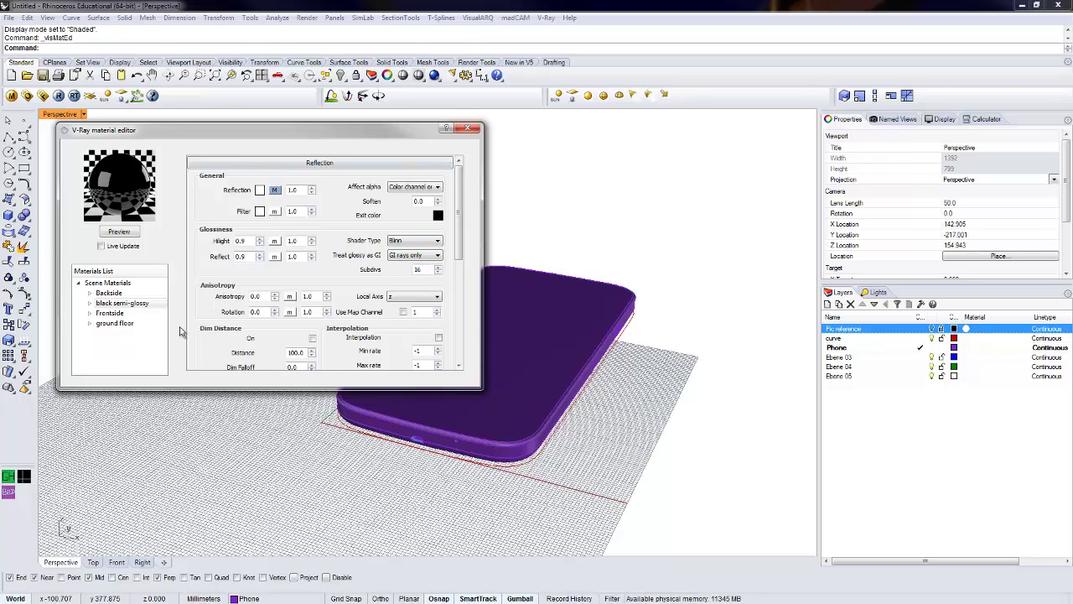
{"action": "left_click", "coordinate": [474, 129]}
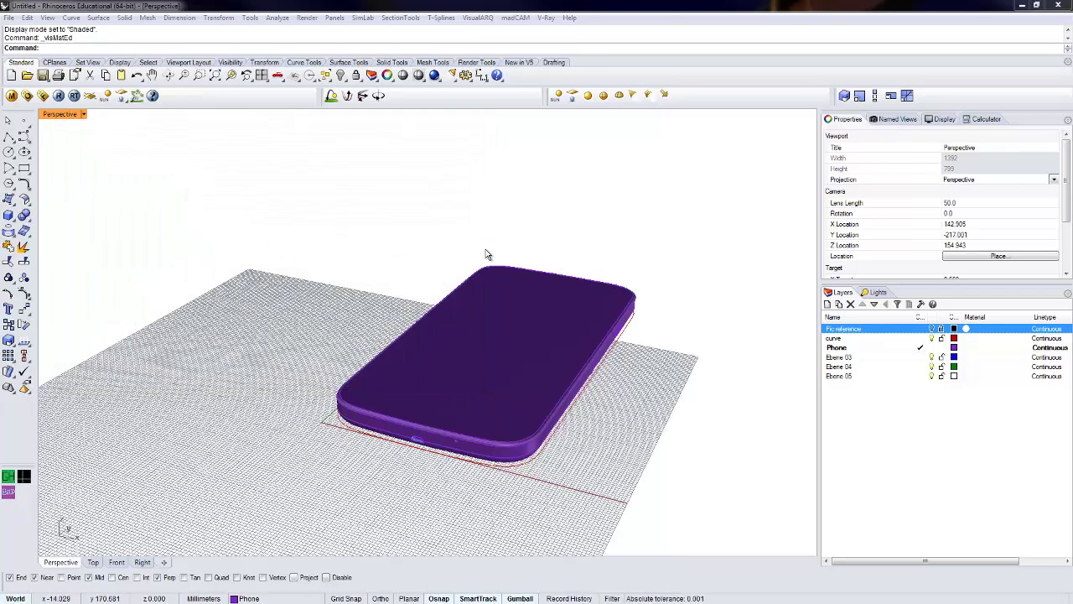
- Save the model as "smartphone" in the Handy Tutorial folder inside My Tutorials
{"action": "key", "text": "ctrl+s"}
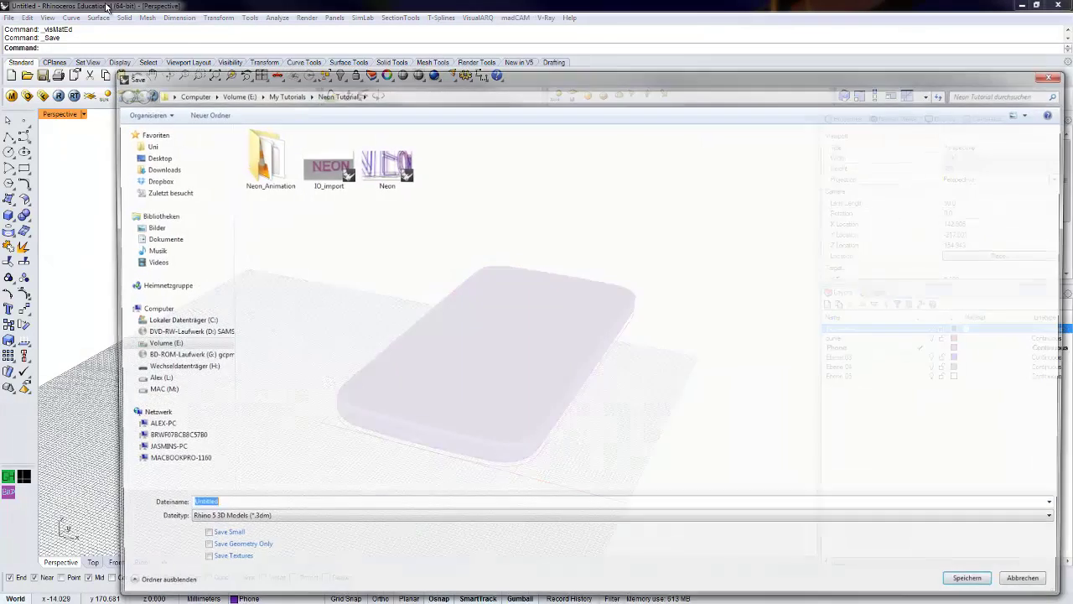
{"action": "left_click", "coordinate": [283, 92]}
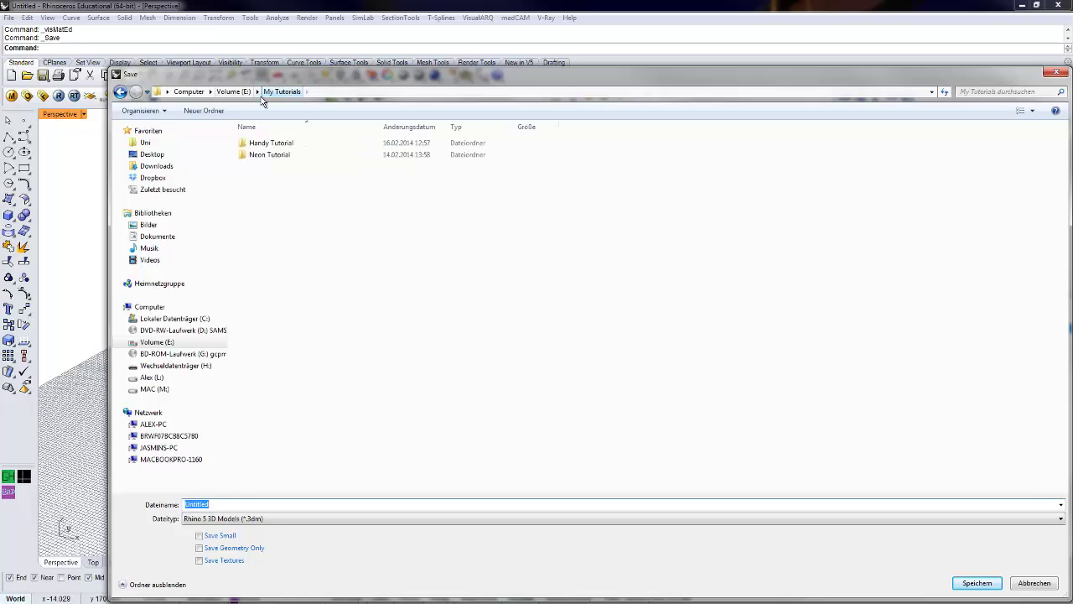
{"action": "double_click", "coordinate": [277, 156]}
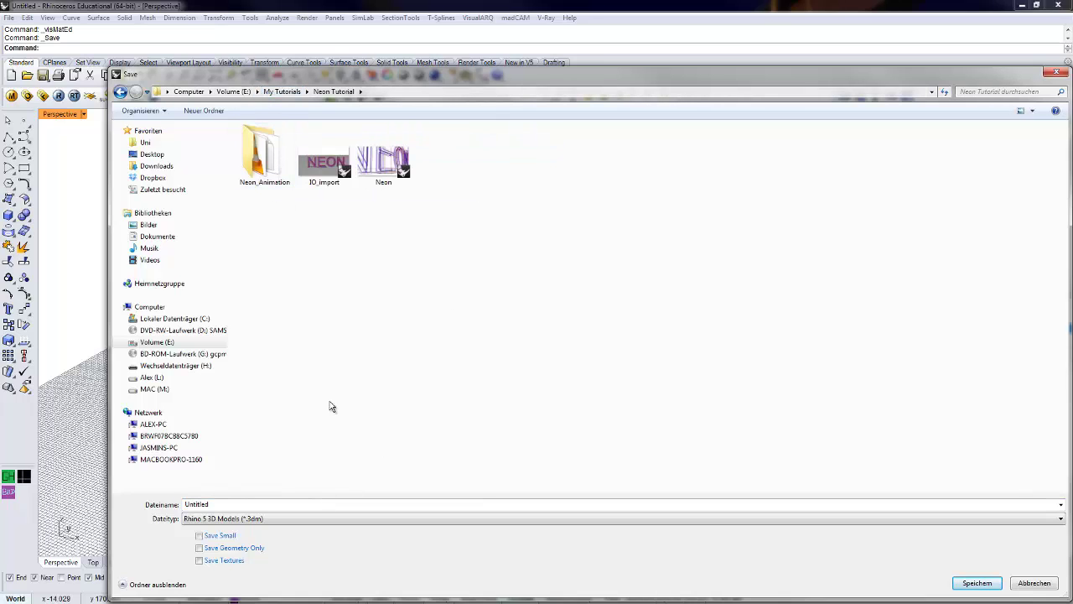
{"action": "left_click", "coordinate": [282, 91]}
{"action": "double_click", "coordinate": [272, 144]}
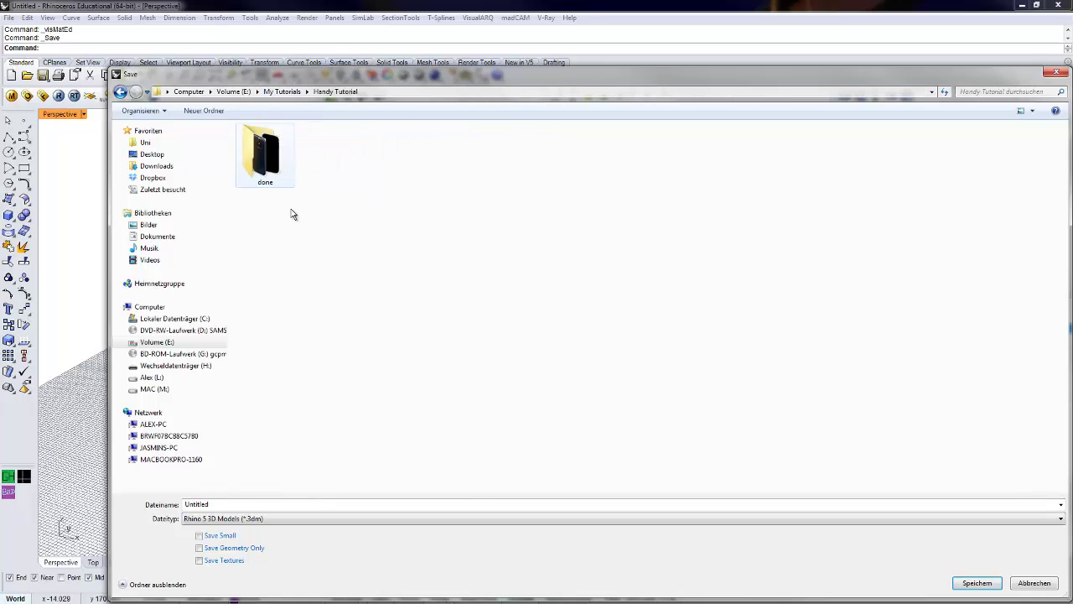
{"action": "left_click_drag", "start_coordinate": [248, 507], "coordinate": [187, 507]}
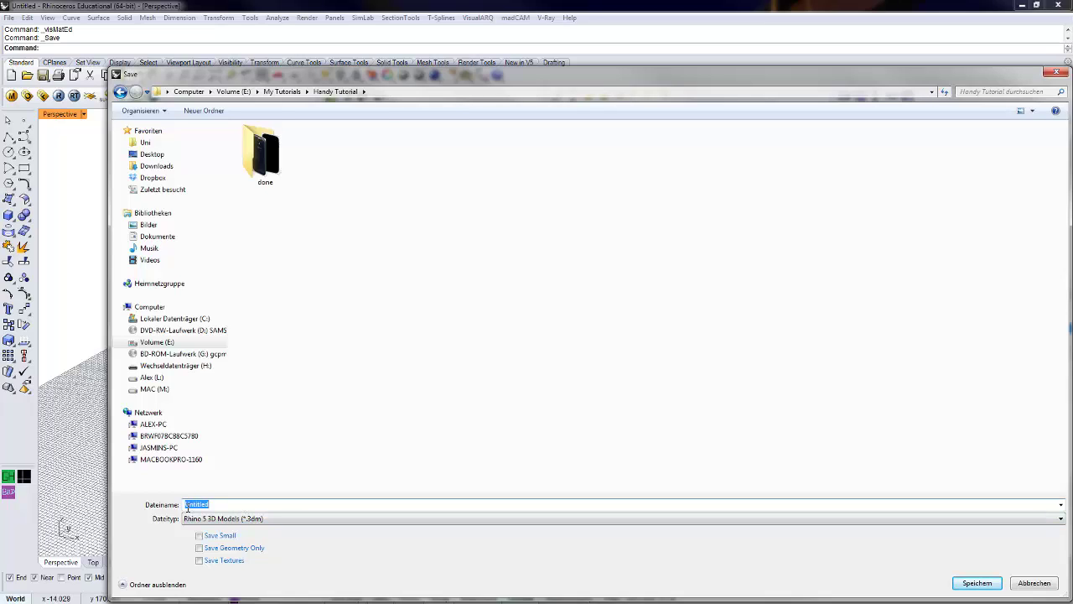
{"action": "type", "text": "smartphone"}
{"action": "left_click", "coordinate": [973, 584]}
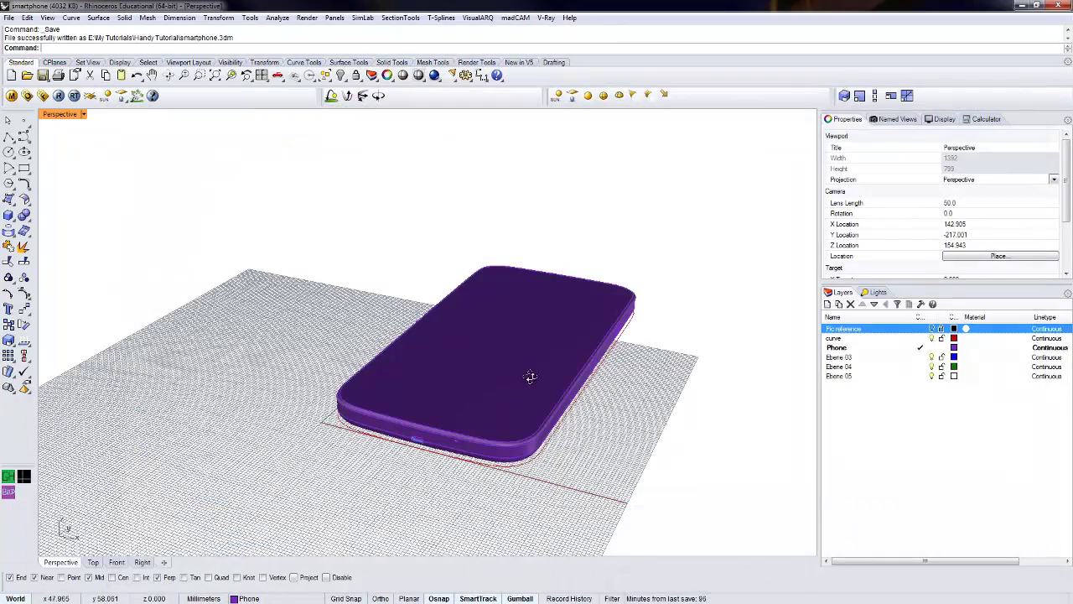
- Apply the Frontside V-Ray material to the phone's upper front polysurface
{"action": "scroll", "coordinate": [531, 377], "scroll_direction": "up", "scroll_amount": 10}
{"action": "left_click", "coordinate": [512, 349]}
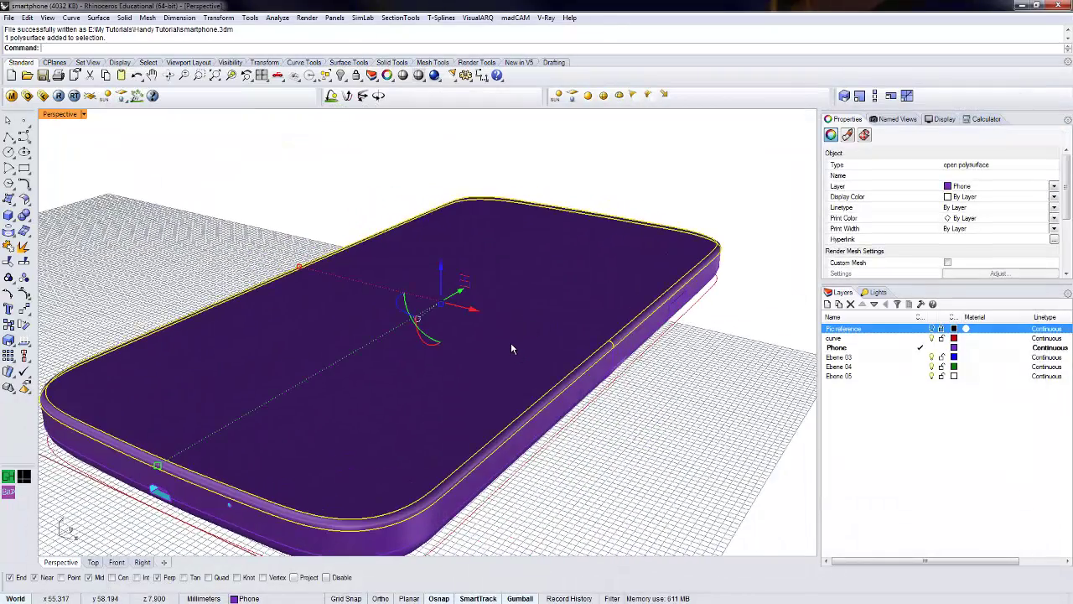
{"action": "scroll", "coordinate": [512, 349], "scroll_direction": "down", "scroll_amount": 3}
{"action": "left_click", "coordinate": [13, 96]}
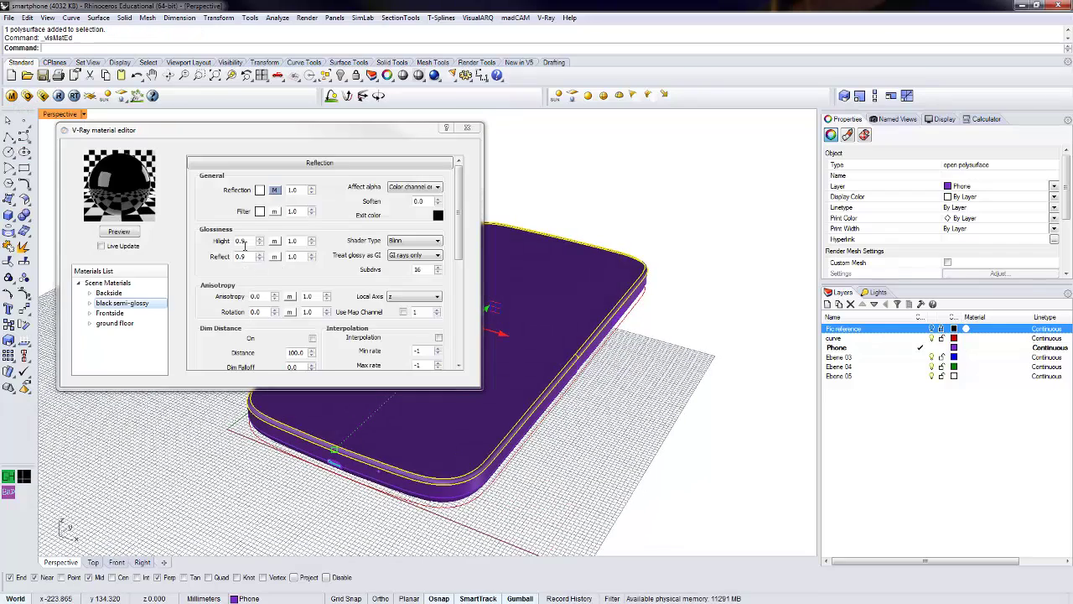
{"action": "left_click", "coordinate": [123, 302]}
{"action": "right_click", "coordinate": [113, 316]}
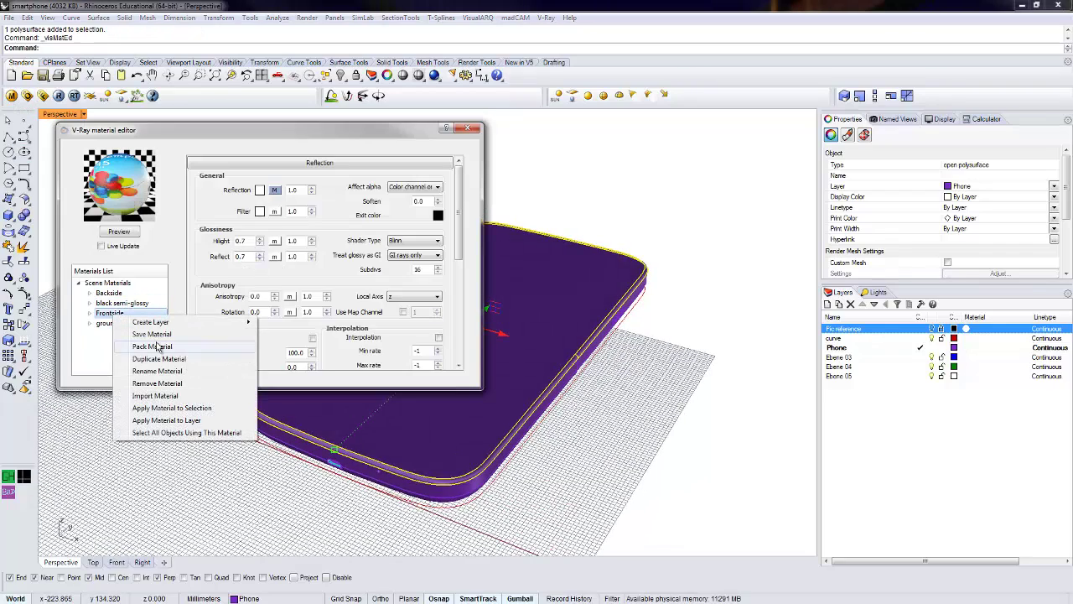
{"action": "left_click", "coordinate": [190, 408]}
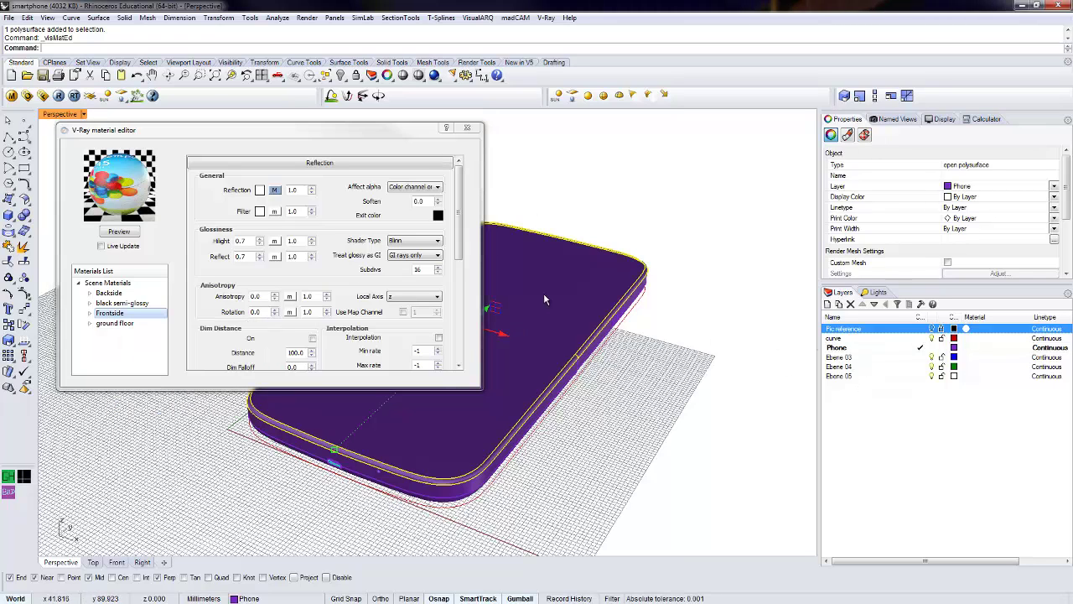
{"action": "right_click", "coordinate": [99, 313]}
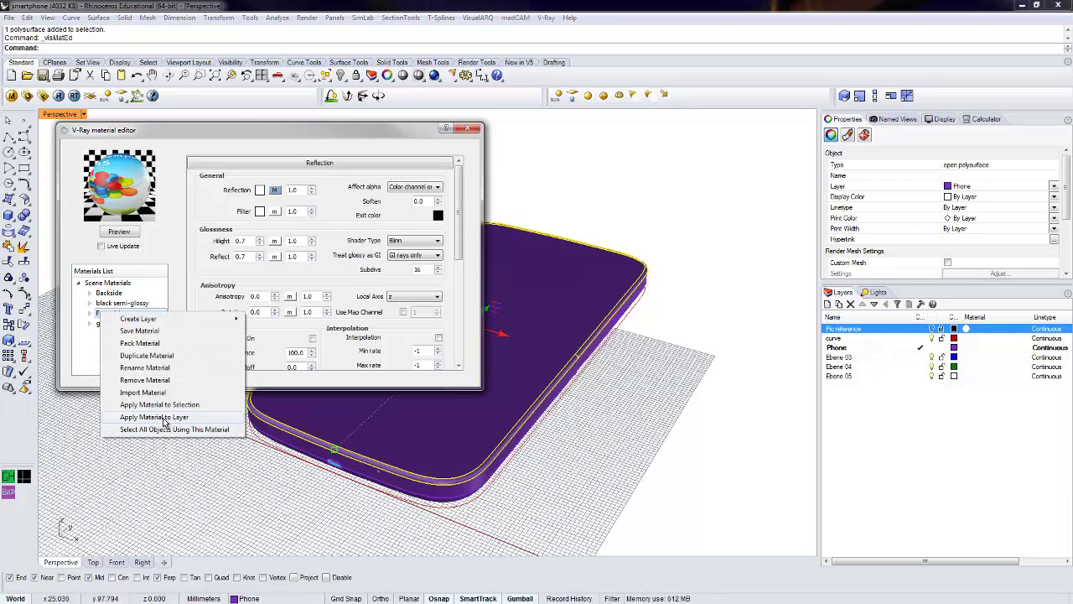
- Close the material editor, switch the perspective view to Rendered display mode and examine the phone's front surface
{"action": "left_click", "coordinate": [197, 481]}
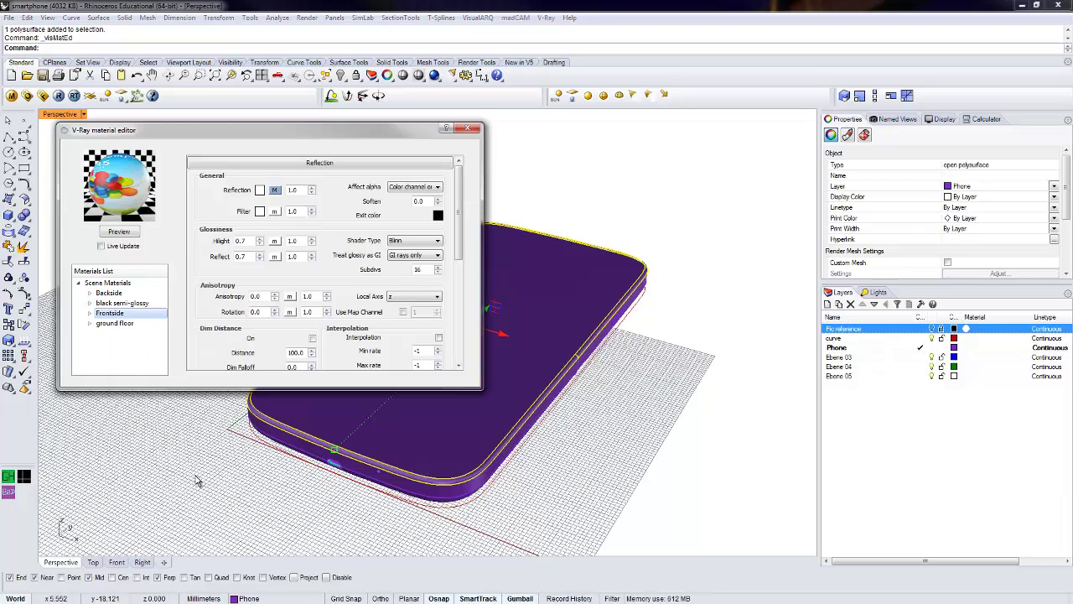
{"action": "left_click", "coordinate": [473, 129]}
{"action": "key", "text": "ctrl+alt+r"}
{"action": "key", "text": "Escape"}
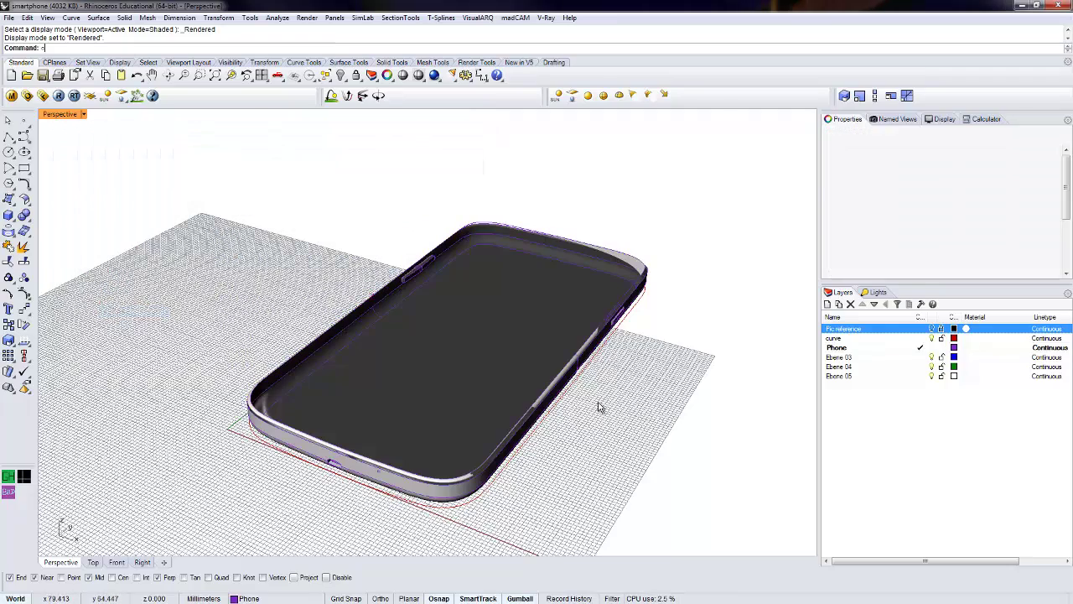
{"action": "right_click_drag", "start_coordinate": [598, 407], "coordinate": [227, 473]}
{"action": "scroll", "coordinate": [580, 336], "scroll_direction": "up", "scroll_amount": 5}
{"action": "scroll", "coordinate": [566, 362], "scroll_direction": "down", "scroll_amount": 3}
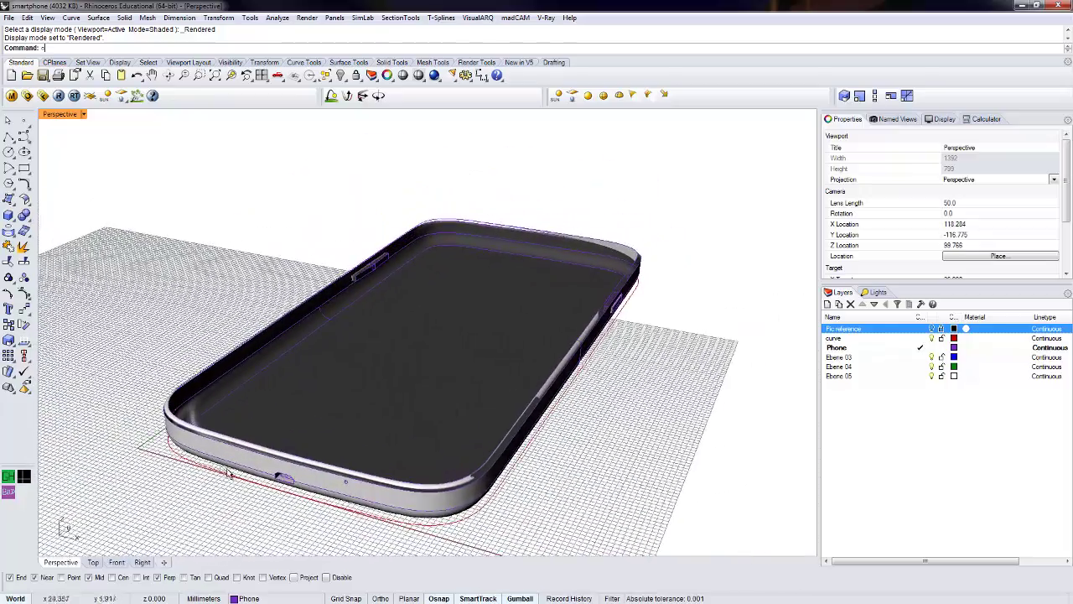
{"action": "scroll", "coordinate": [227, 473], "scroll_direction": "up", "scroll_amount": 3}
{"action": "scroll", "coordinate": [88, 267], "scroll_direction": "down", "scroll_amount": 3}
- Set the Frontside material's diffuse transparency texture to None and close the material editor
{"action": "left_click", "coordinate": [11, 95]}
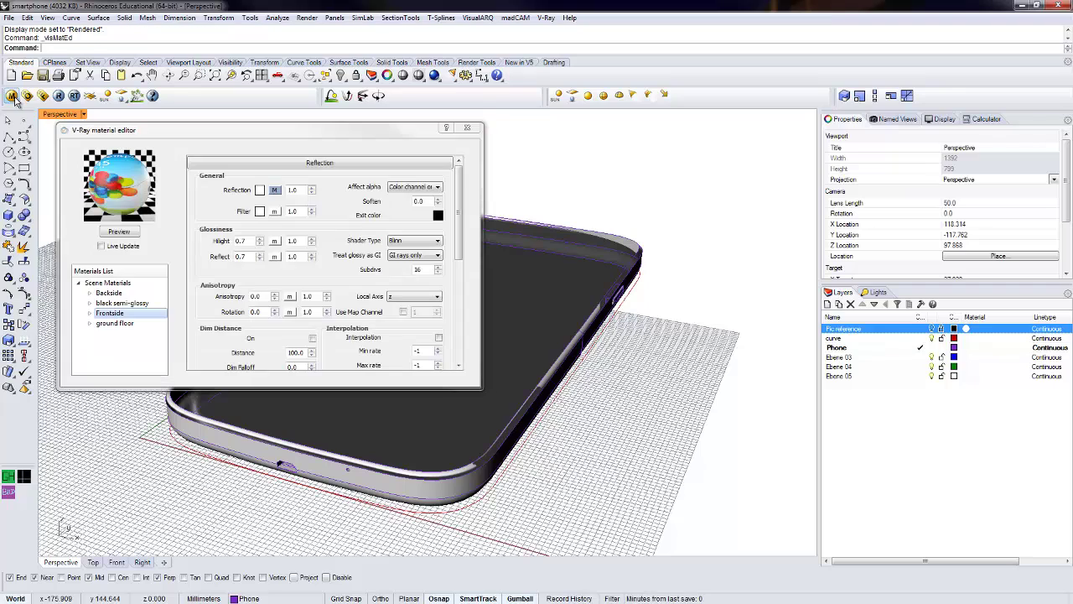
{"action": "double_click", "coordinate": [107, 313]}
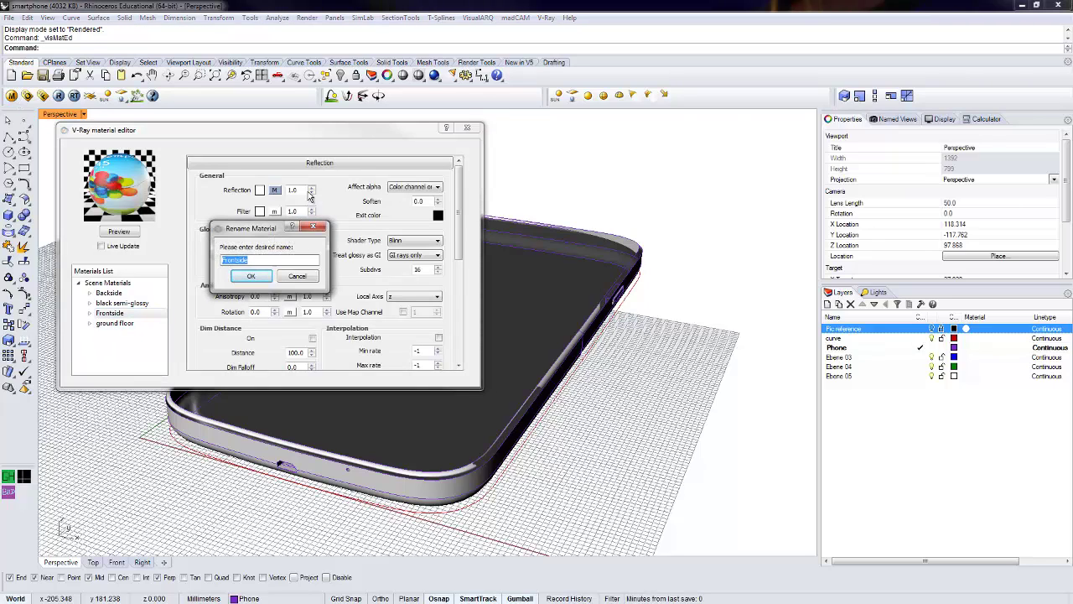
{"action": "key", "text": "Return"}
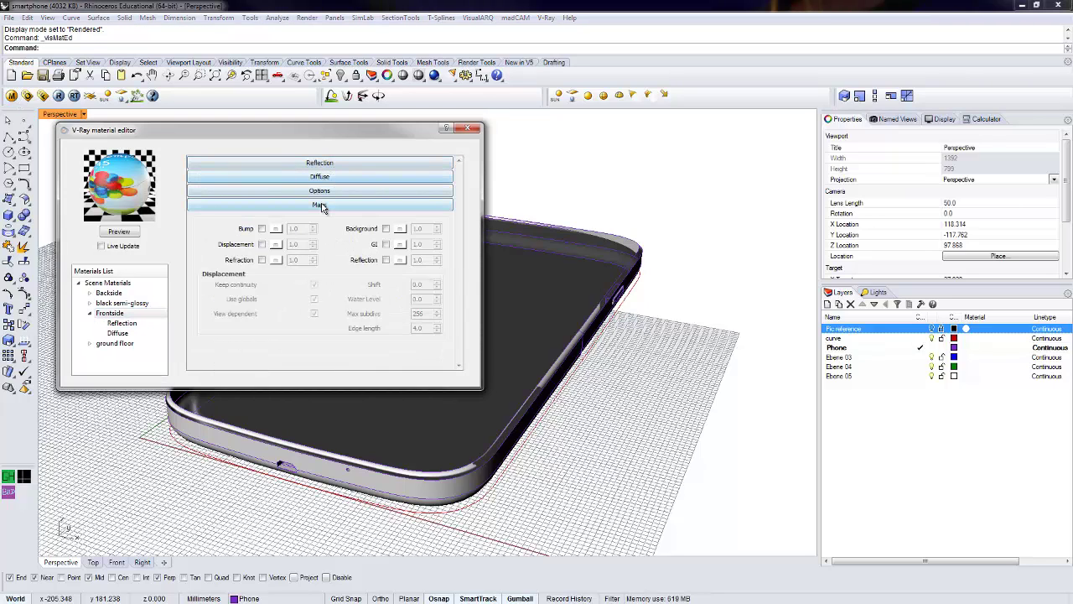
{"action": "left_click", "coordinate": [92, 315]}
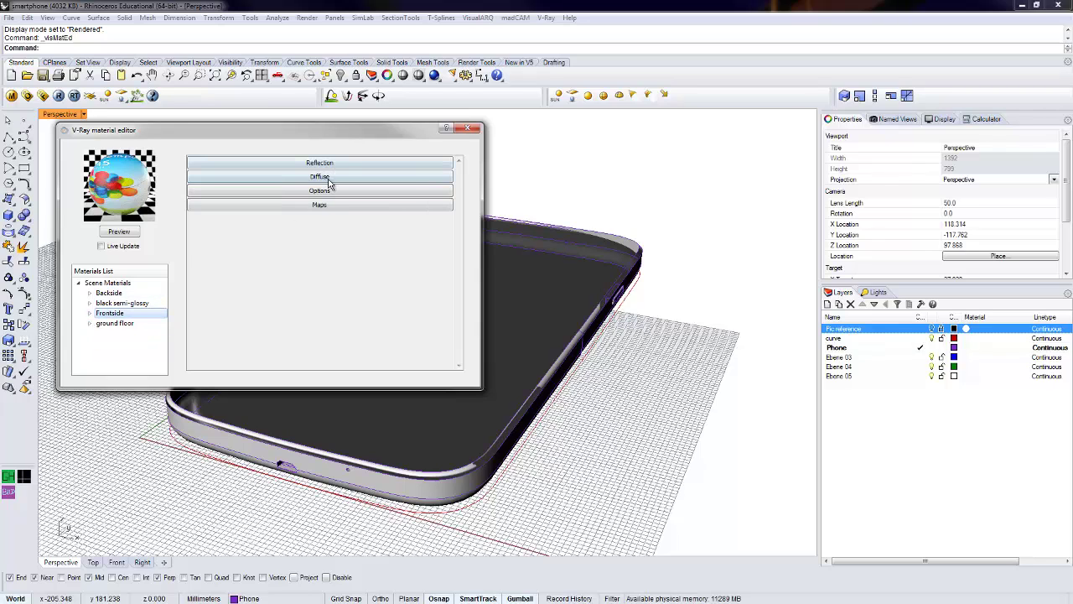
{"action": "left_click", "coordinate": [372, 178]}
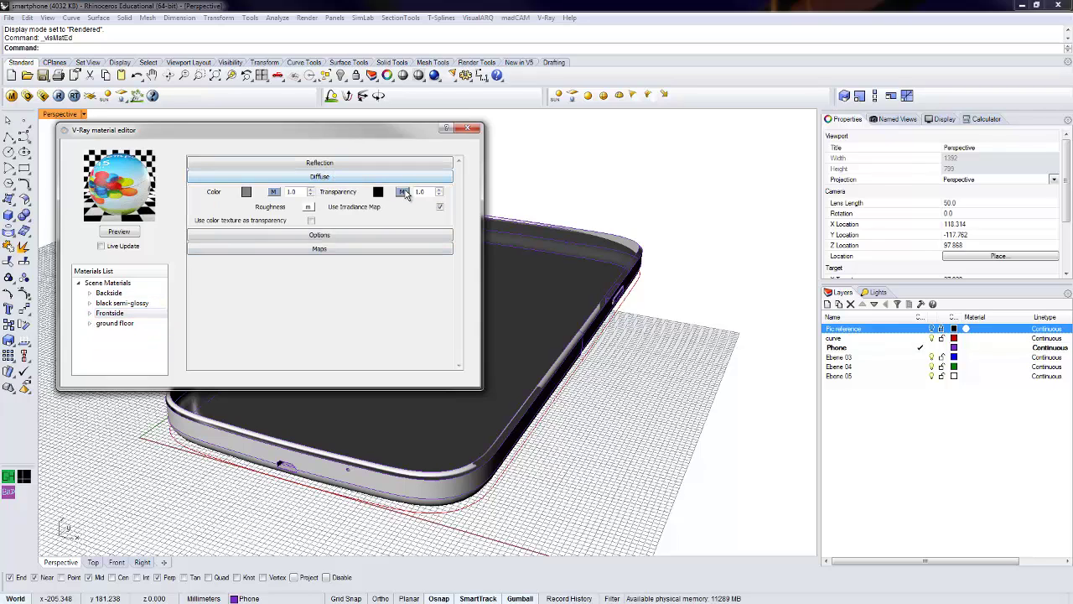
{"action": "left_click", "coordinate": [403, 192]}
{"action": "left_click", "coordinate": [423, 315]}
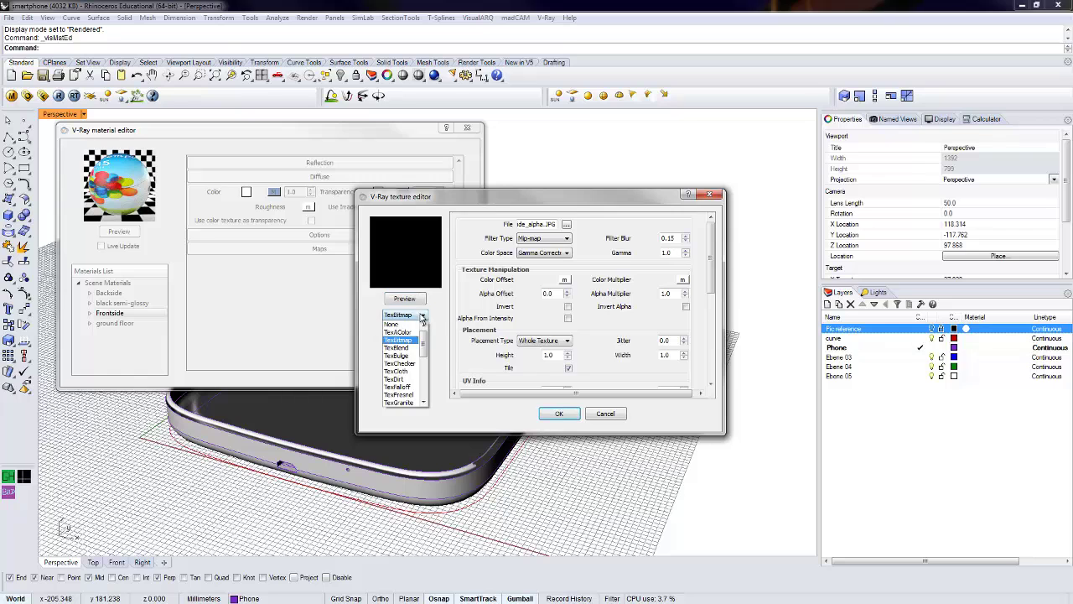
{"action": "left_click", "coordinate": [392, 323]}
{"action": "left_click", "coordinate": [559, 414]}
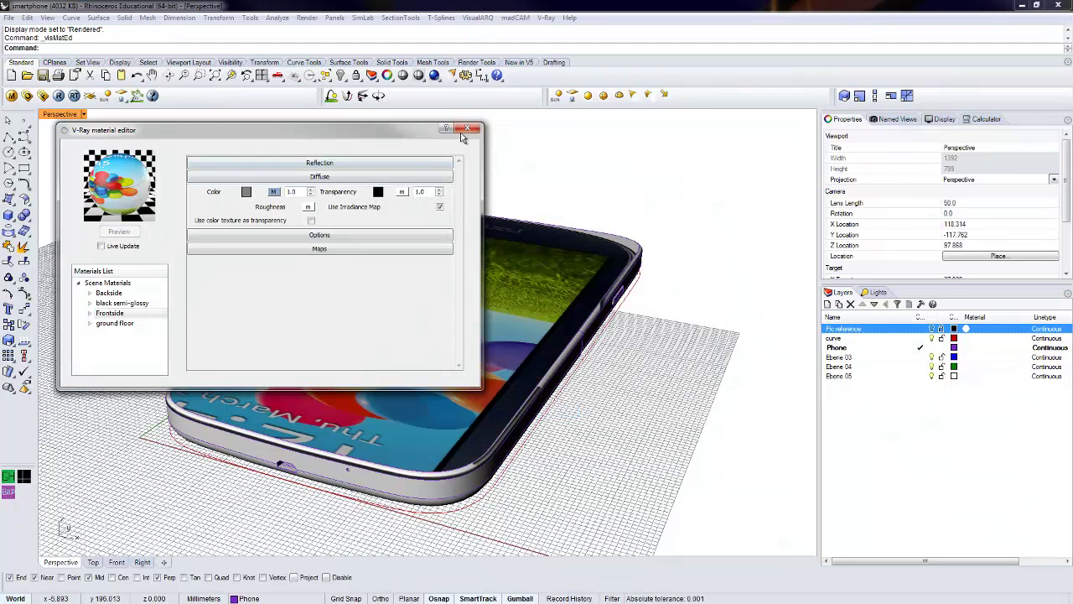
{"action": "left_click", "coordinate": [467, 129]}
- Apply the Backside V-Ray material to the polysurface on the phone's underside
{"action": "right_click_drag", "start_coordinate": [320, 373], "coordinate": [354, 345]}
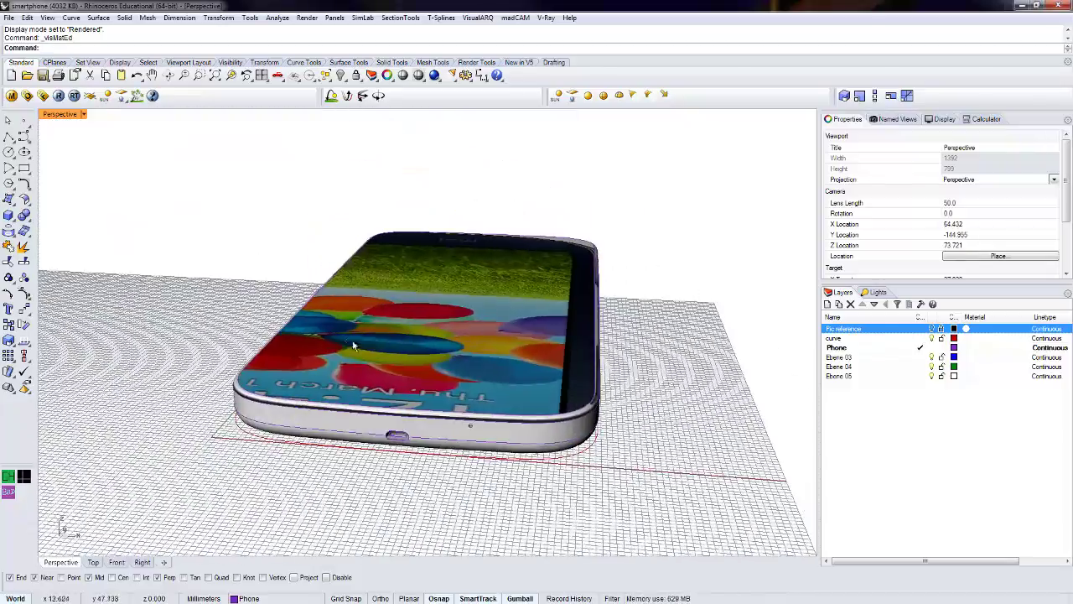
{"action": "right_click_drag", "start_coordinate": [429, 326], "coordinate": [416, 333]}
{"action": "right_click_drag", "start_coordinate": [365, 425], "coordinate": [375, 256]}
{"action": "left_click", "coordinate": [374, 256]}
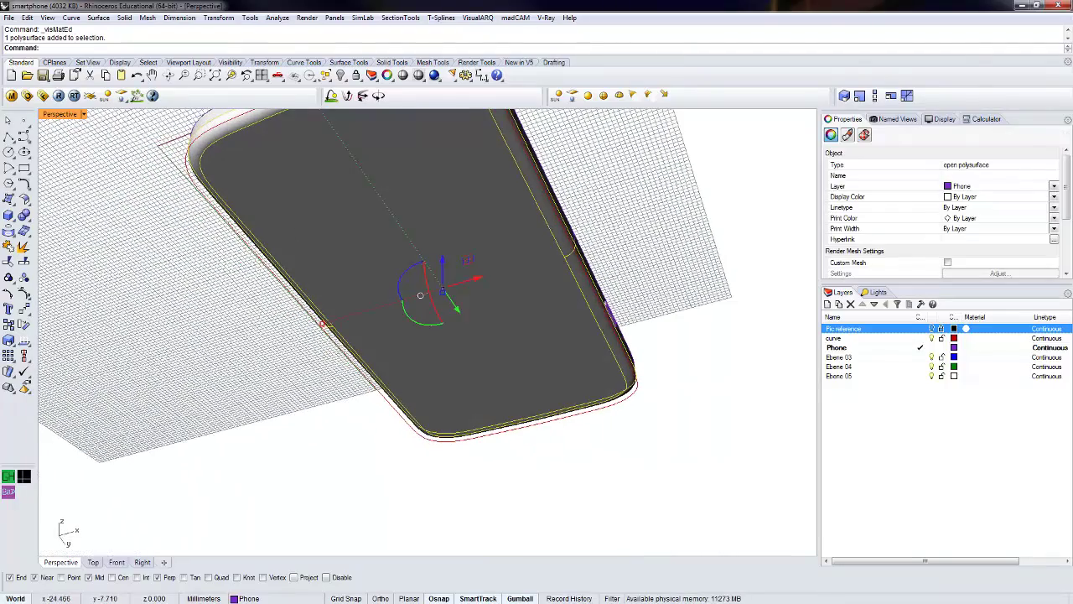
{"action": "left_click", "coordinate": [11, 97]}
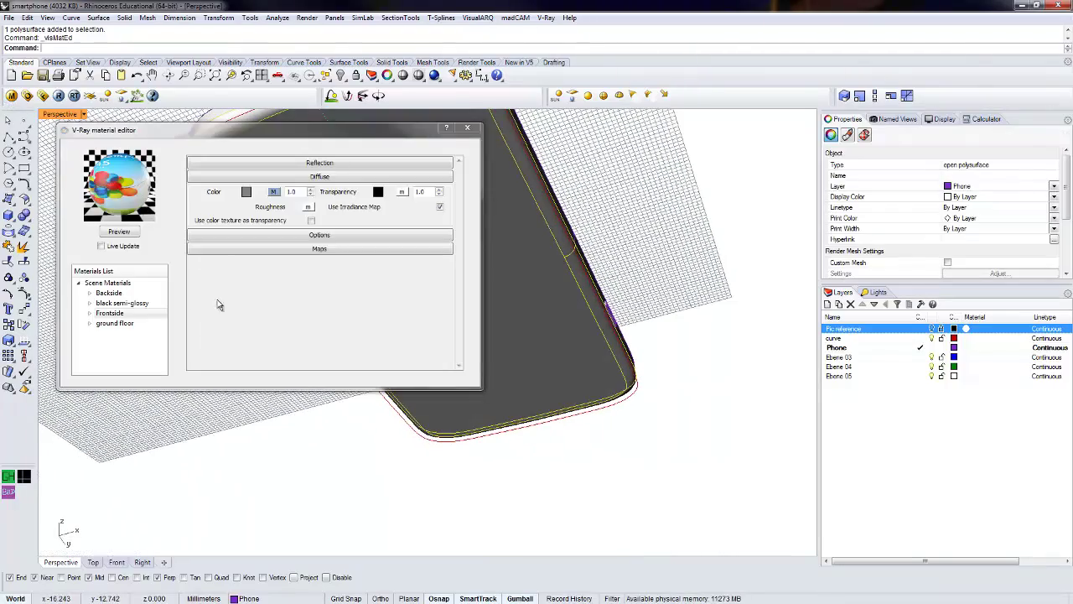
{"action": "left_click", "coordinate": [114, 292]}
{"action": "right_click", "coordinate": [113, 292]}
{"action": "left_click", "coordinate": [158, 390]}
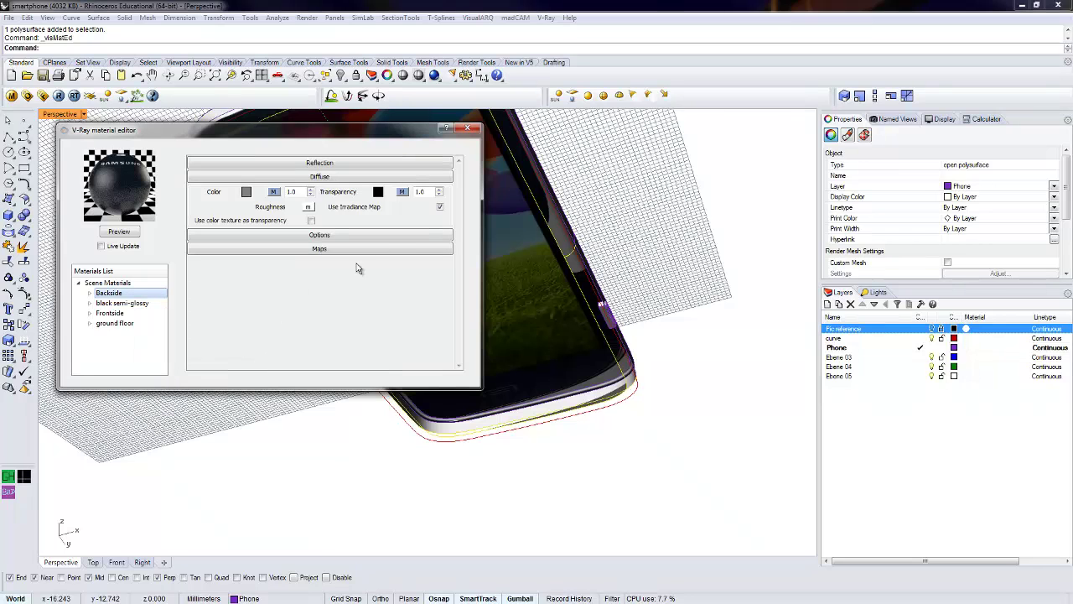
- Set the Backside material's diffuse transparency texture to None and close the material editor
{"action": "left_click", "coordinate": [404, 192]}
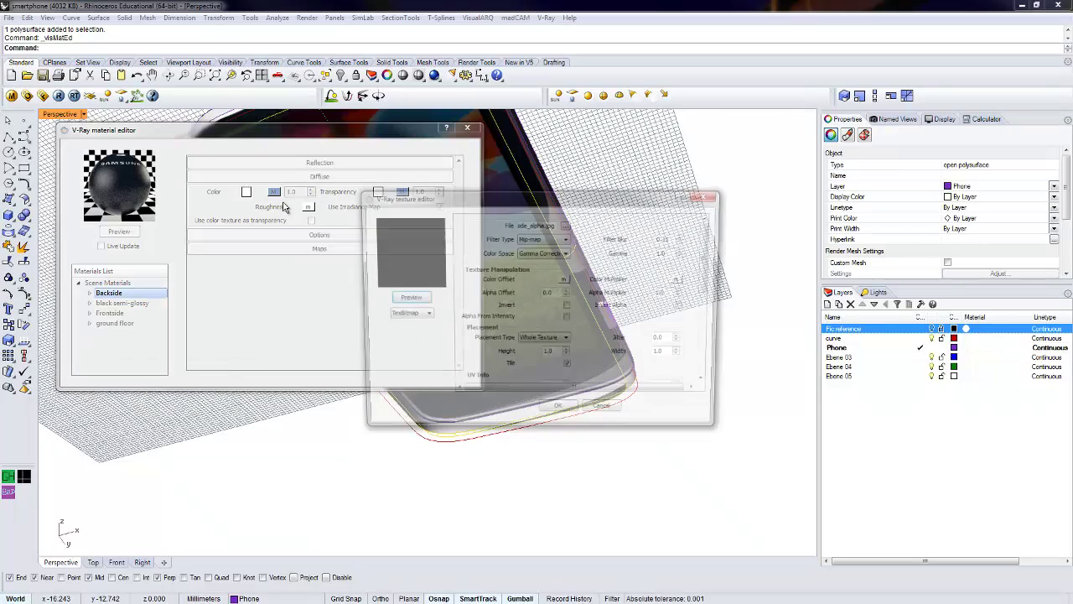
{"action": "left_click", "coordinate": [419, 315]}
{"action": "left_click", "coordinate": [417, 326]}
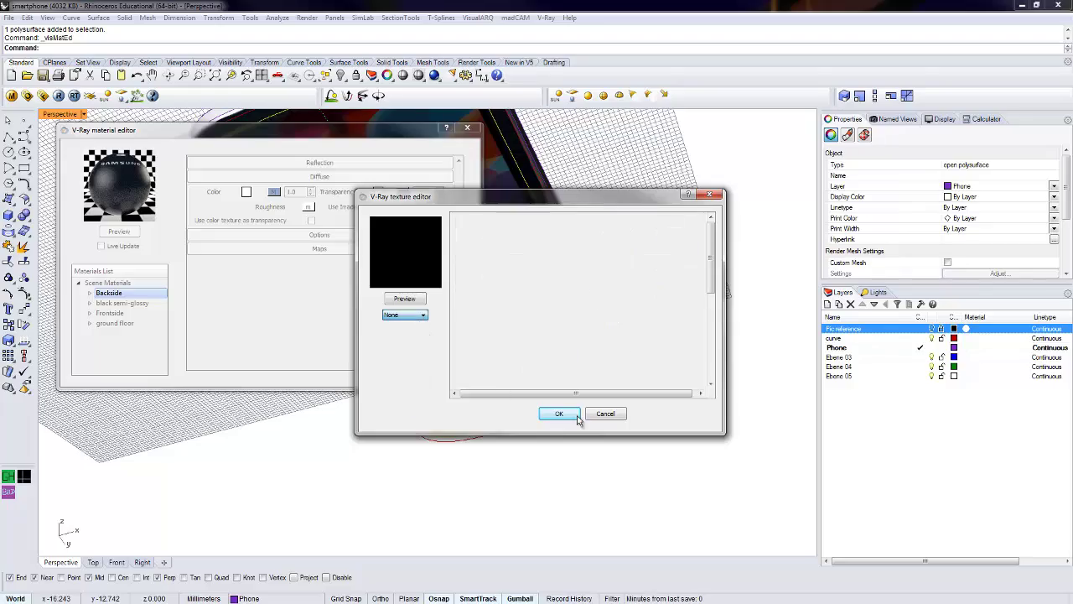
{"action": "left_click", "coordinate": [559, 413]}
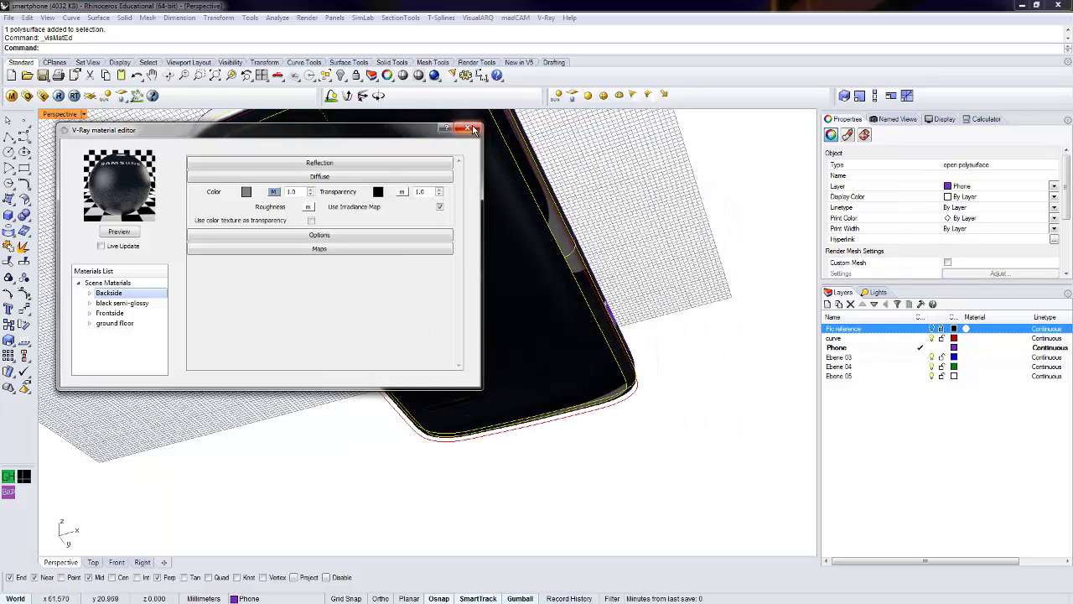
{"action": "left_click", "coordinate": [474, 130]}
- Display the texture mapping properties of the phone's front polysurface and review the available mapping types
{"action": "right_click_drag", "start_coordinate": [498, 246], "coordinate": [489, 265]}
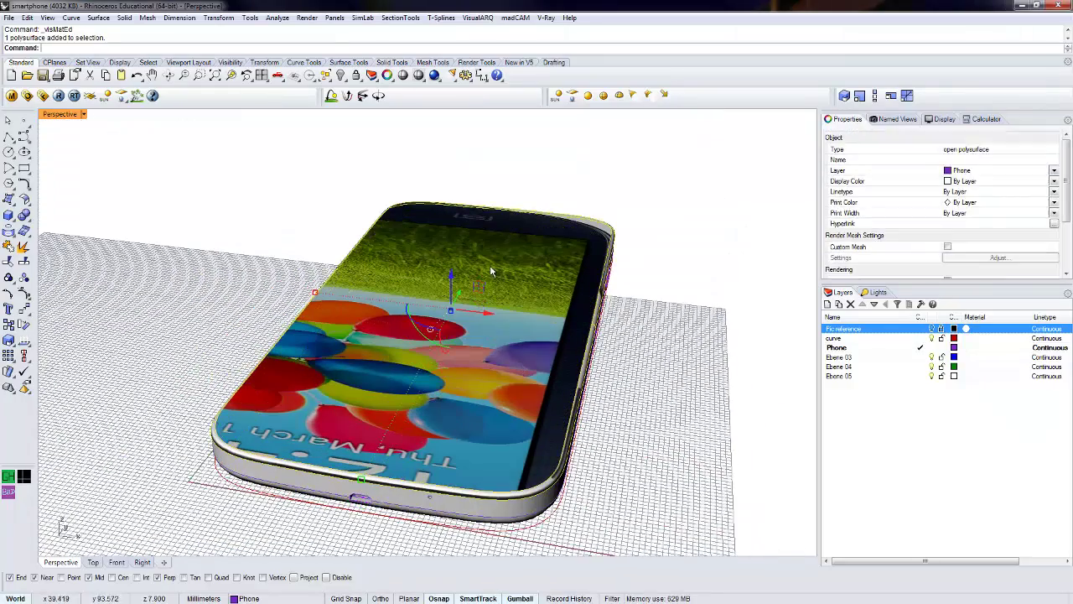
{"action": "scroll", "coordinate": [654, 255], "scroll_direction": "up", "scroll_amount": 2}
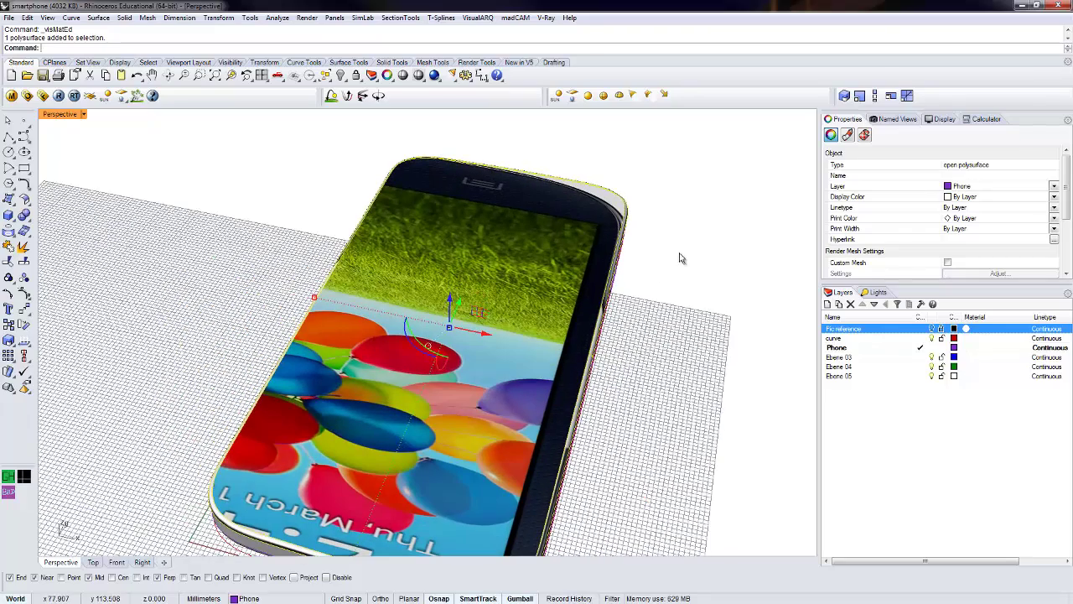
{"action": "left_click", "coordinate": [867, 136]}
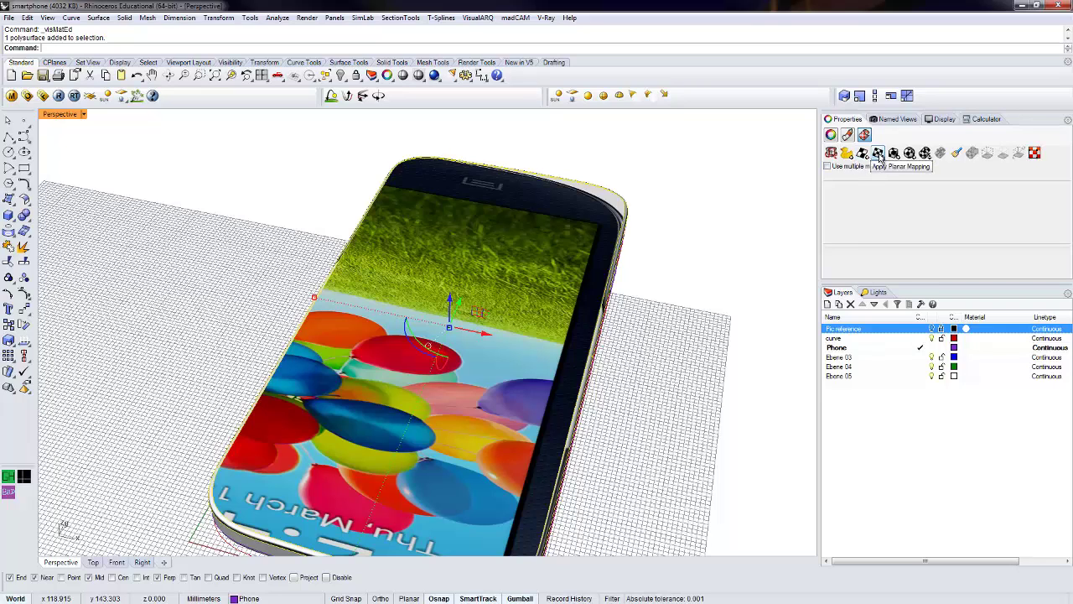
{"action": "right_click_drag", "start_coordinate": [682, 304], "coordinate": [771, 233]}
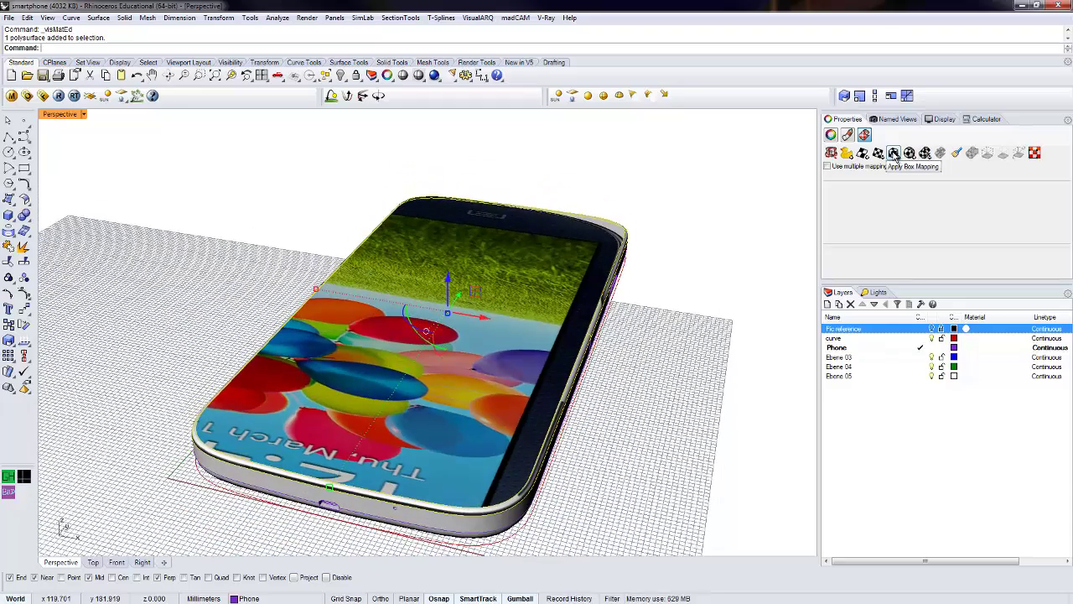
{"action": "right_click_drag", "start_coordinate": [469, 369], "coordinate": [428, 340]}
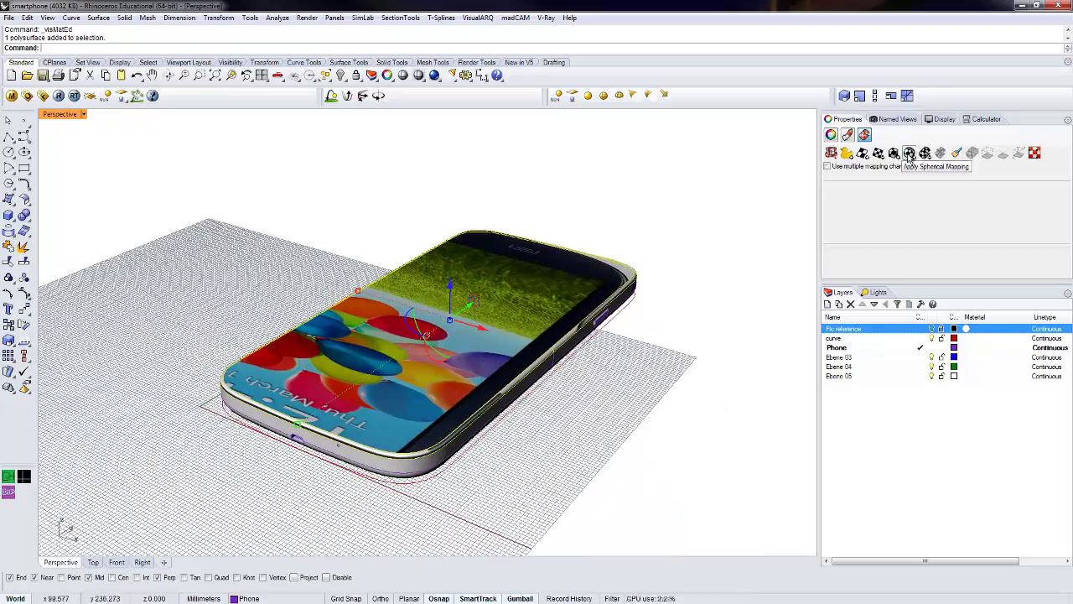
{"action": "right_click_drag", "start_coordinate": [696, 378], "coordinate": [462, 299]}
{"action": "right_click_drag", "start_coordinate": [532, 338], "coordinate": [495, 326]}
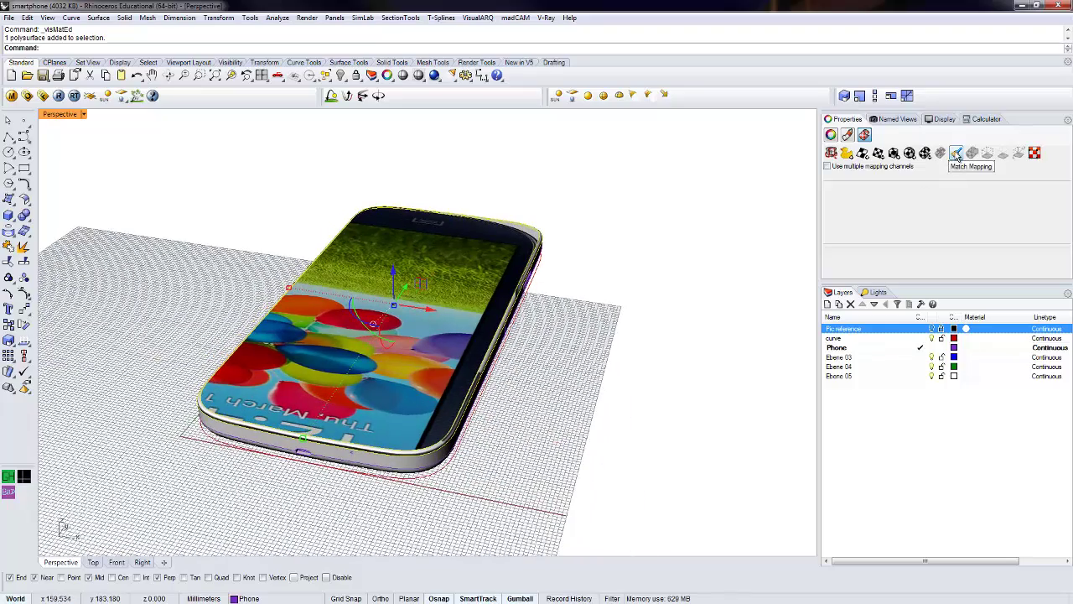
{"action": "mouse_move", "coordinate": [436, 369]}
{"action": "right_mouse_down"}
{"action": "mouse_move", "coordinate": [436, 319]}
{"action": "mouse_move", "coordinate": [433, 384]}
{"action": "right_mouse_up"}
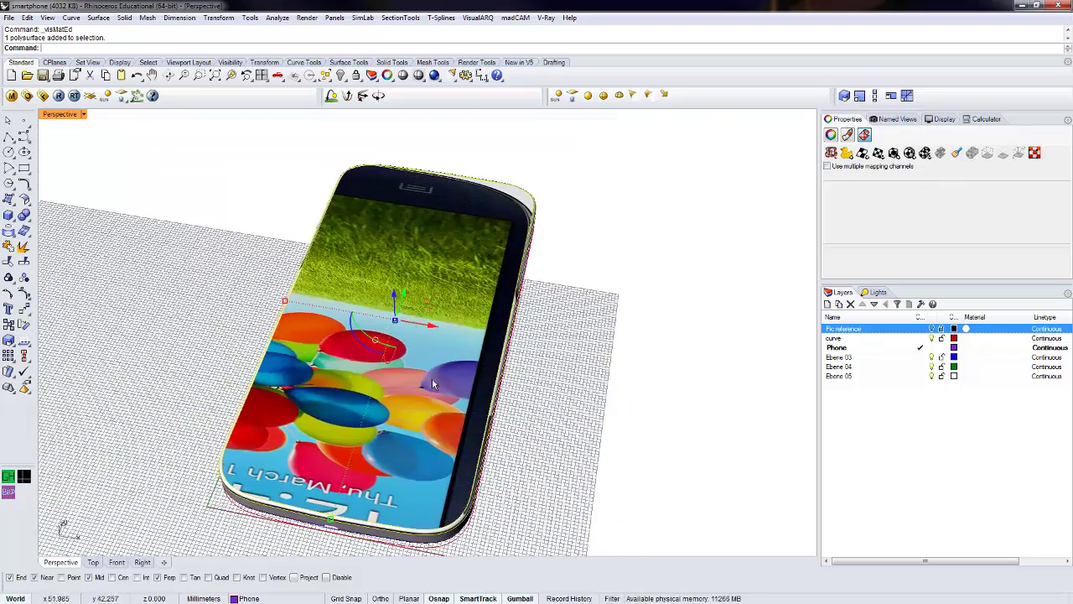
- Apply planar mapping to the phone's front polysurface using its bounding box, the World coordinate system and UV
{"action": "left_click", "coordinate": [894, 153]}
{"action": "key", "text": "Return"}
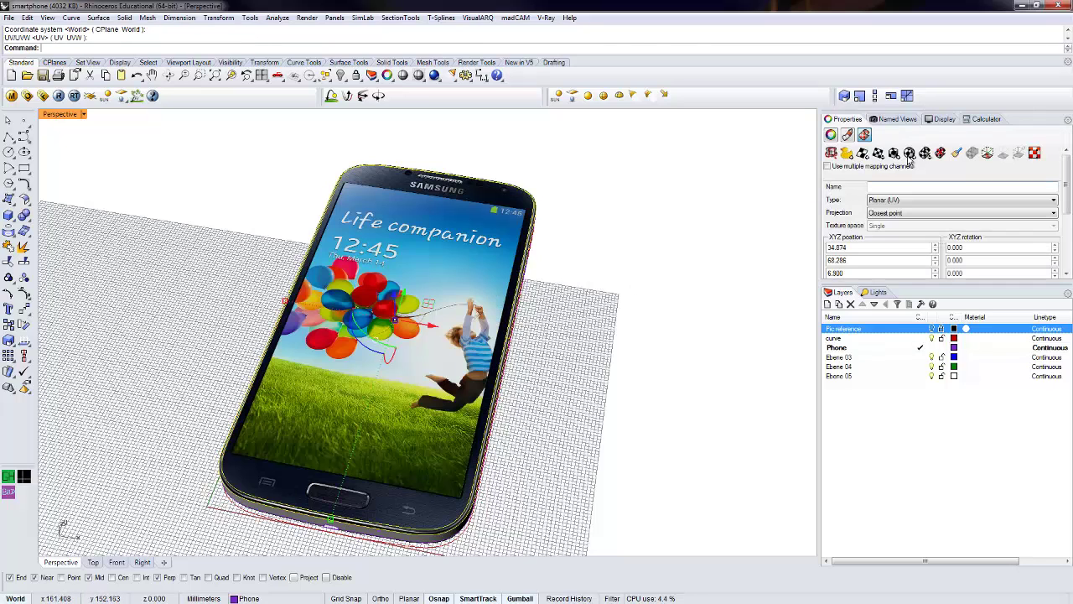
{"action": "left_click", "coordinate": [909, 154]}
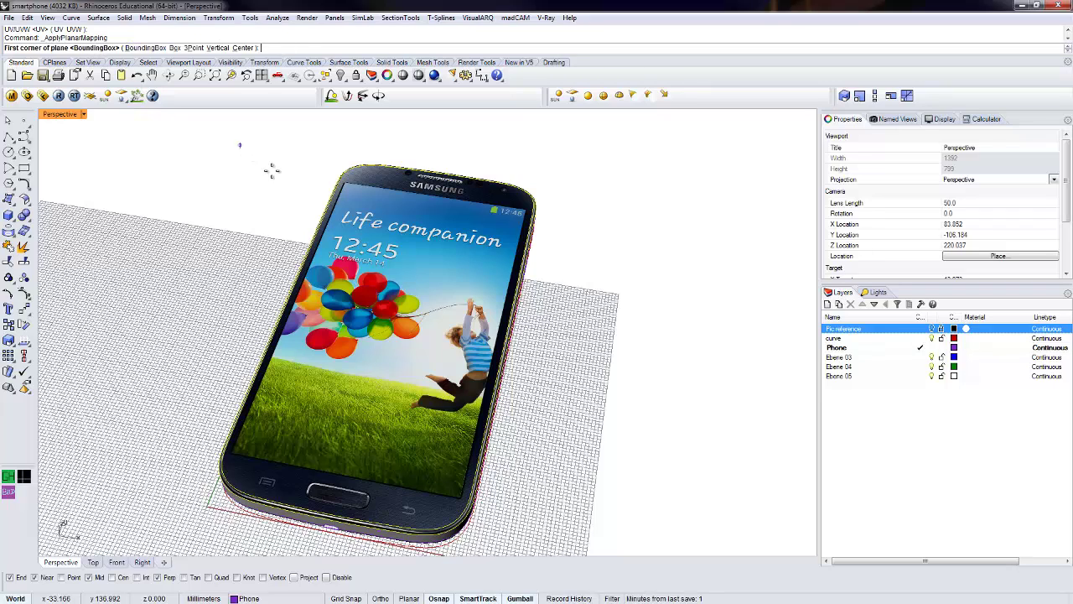
{"action": "key", "text": "Return"}
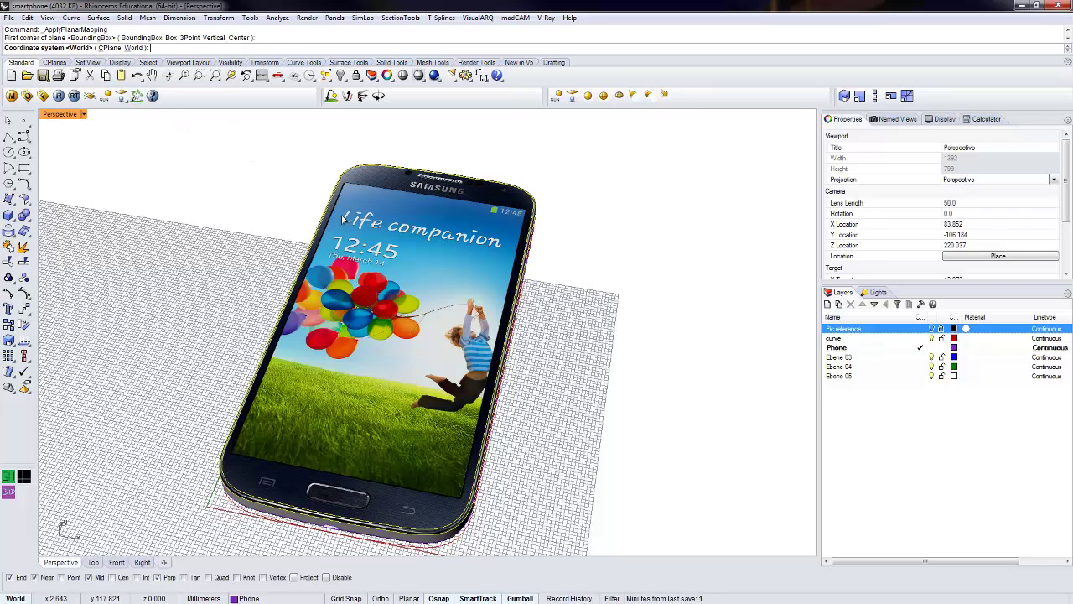
{"action": "key", "text": "Return"}
{"action": "key", "text": "Return"}
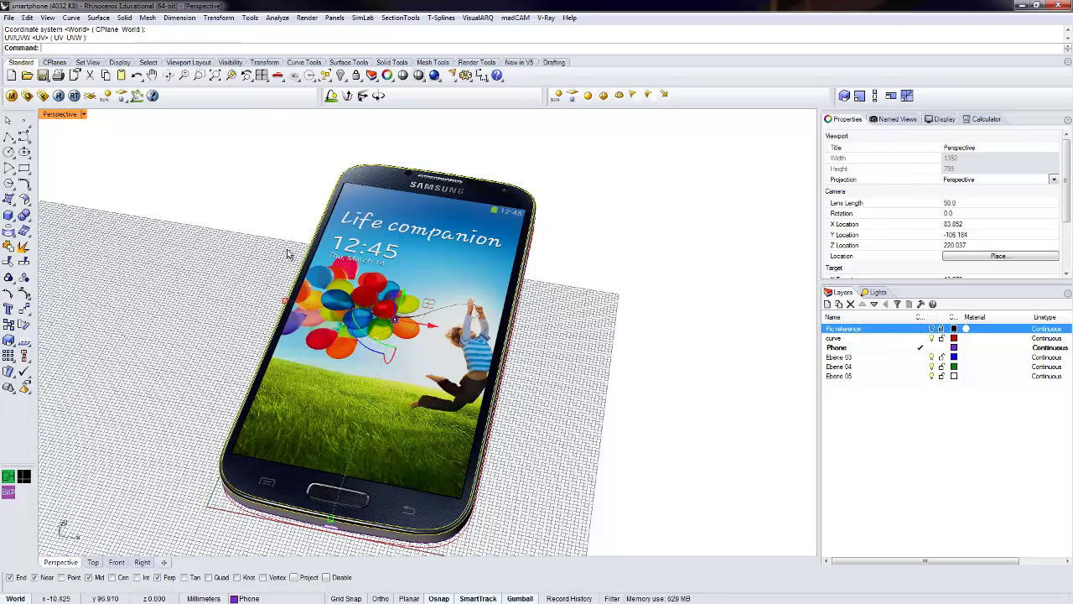
- Examine how the front image fits the phone's upper corner, rim and screen from several angles
{"action": "right_click_drag", "start_coordinate": [442, 333], "coordinate": [465, 317]}
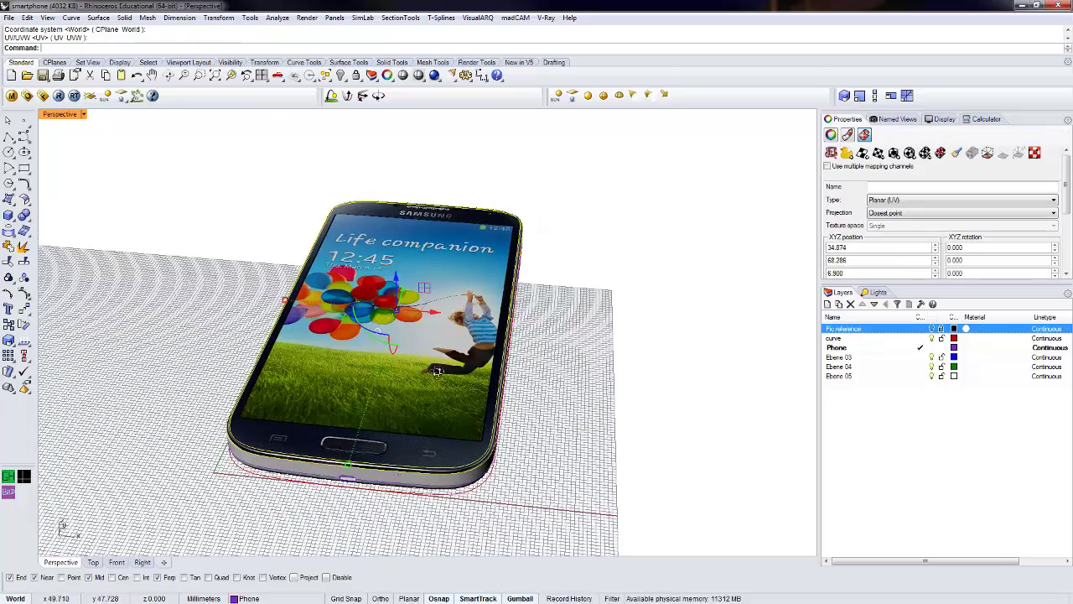
{"action": "right_click_drag", "start_coordinate": [438, 371], "coordinate": [419, 412]}
{"action": "right_click_drag", "start_coordinate": [496, 246], "coordinate": [465, 358], "text": "shift"}
{"action": "scroll", "coordinate": [485, 341], "scroll_direction": "up", "scroll_amount": 7}
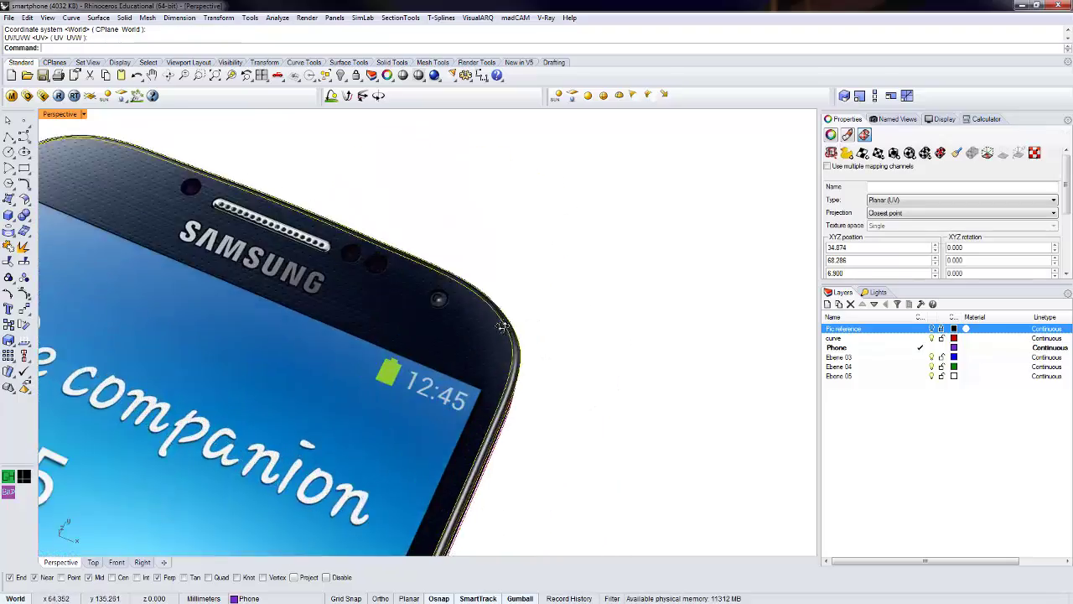
{"action": "right_click_drag", "start_coordinate": [501, 326], "coordinate": [520, 417]}
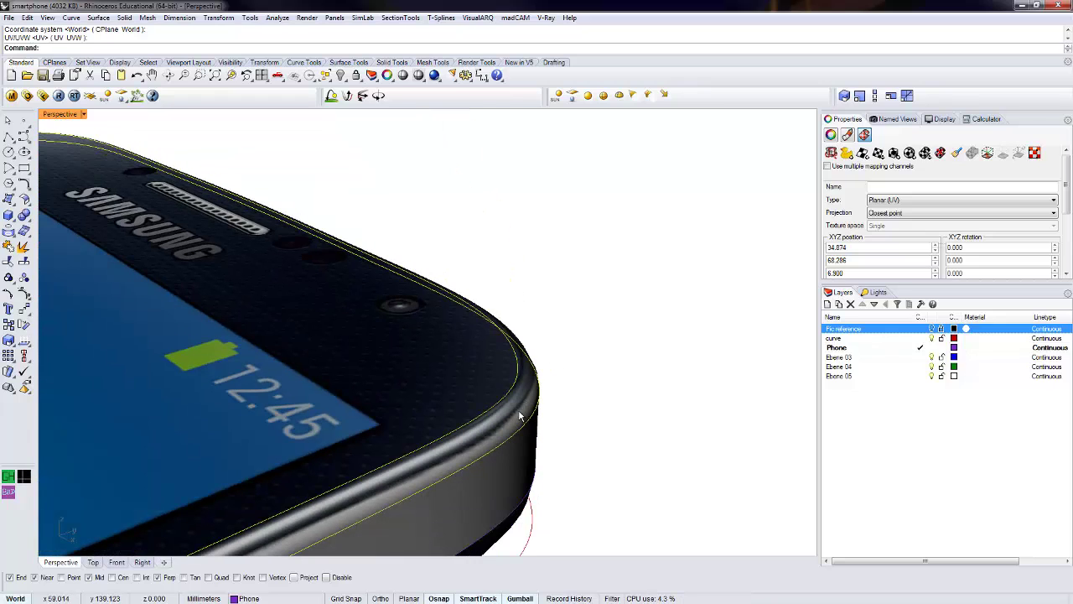
{"action": "right_click_drag", "start_coordinate": [476, 455], "coordinate": [394, 413]}
{"action": "right_click_drag", "start_coordinate": [458, 399], "coordinate": [299, 405]}
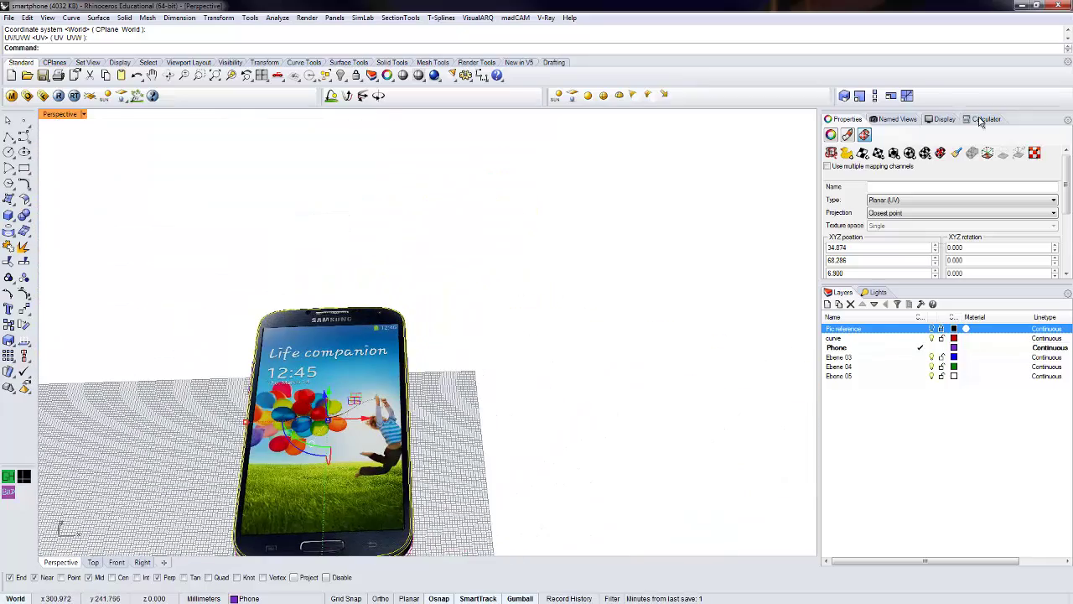
- Show the planar mapping widget around the phone's front and reselect the front polysurface
{"action": "left_click", "coordinate": [988, 154]}
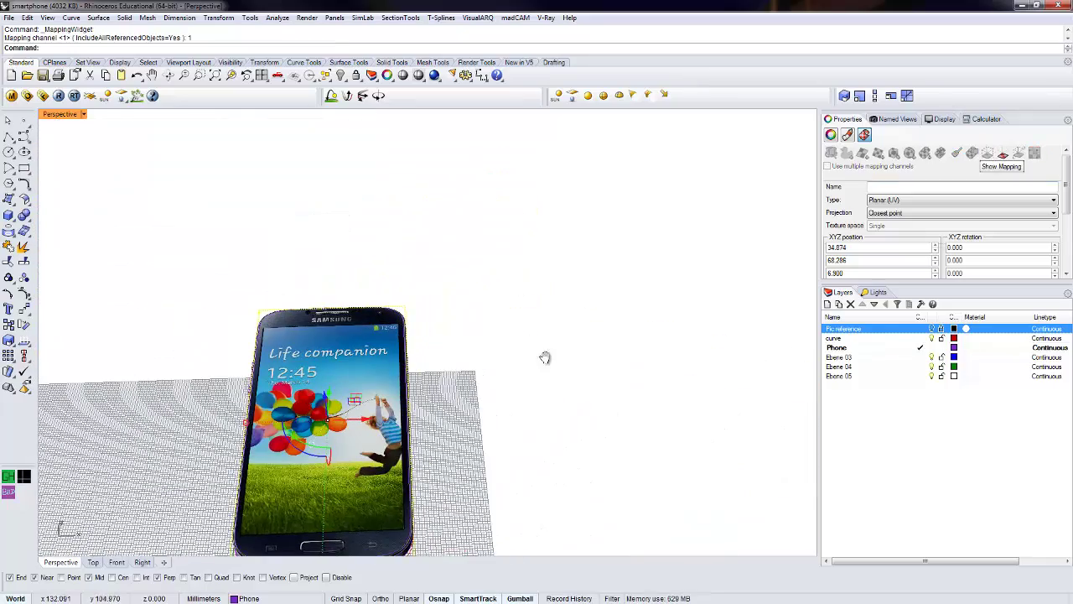
{"action": "right_click_drag", "start_coordinate": [546, 357], "coordinate": [312, 381]}
{"action": "scroll", "coordinate": [312, 382], "scroll_direction": "up", "scroll_amount": 3}
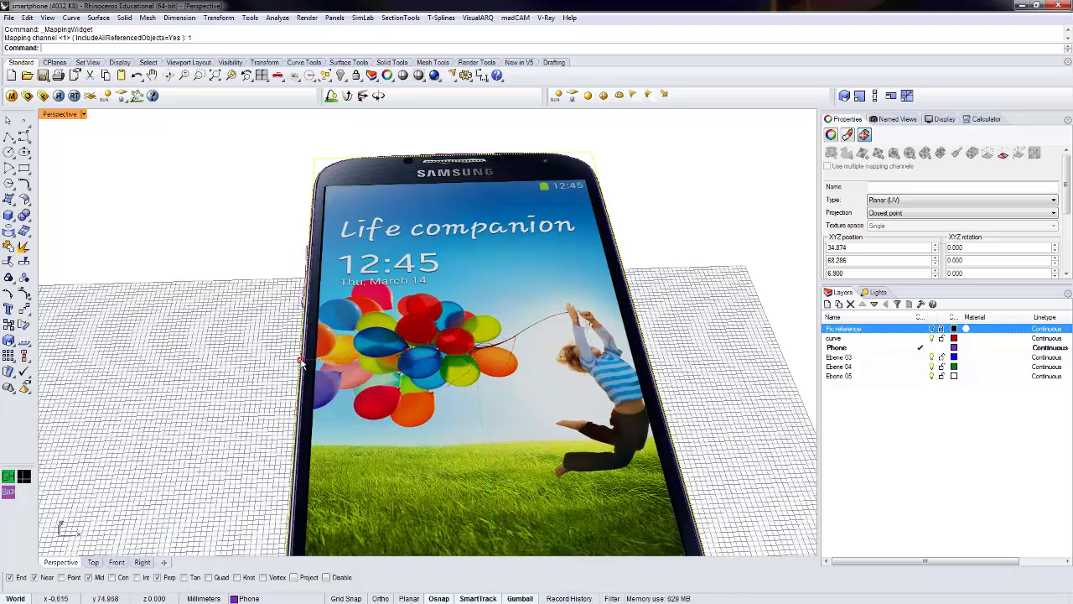
{"action": "left_click", "coordinate": [296, 369]}
{"action": "right_click_drag", "start_coordinate": [295, 369], "coordinate": [794, 185]}
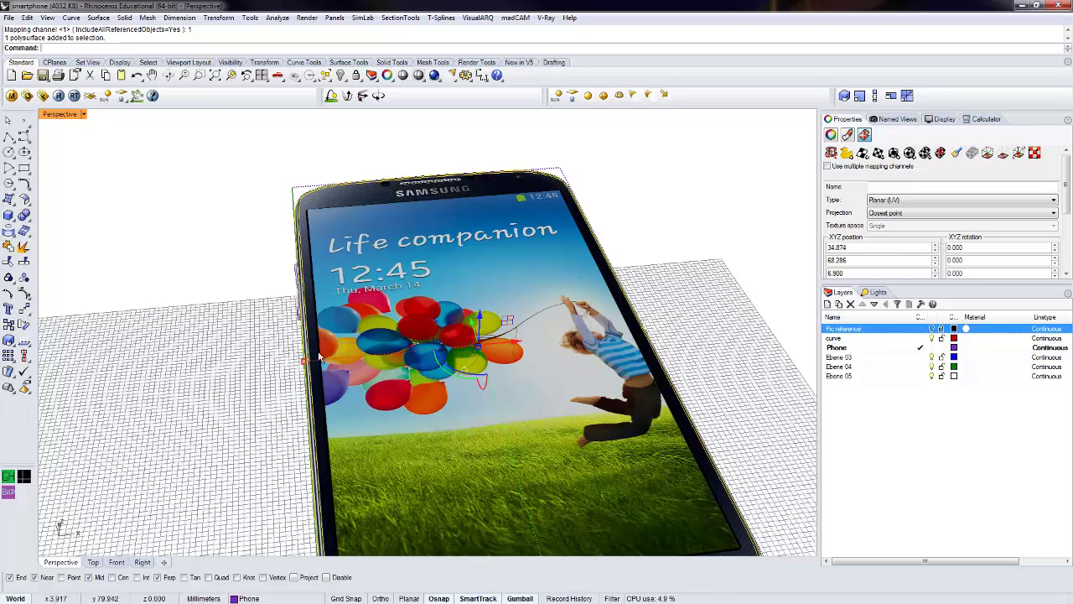
- Try to scale the phone's front polysurface across its width from its left edge
{"action": "scroll", "coordinate": [291, 386], "scroll_direction": "up", "scroll_amount": 5}
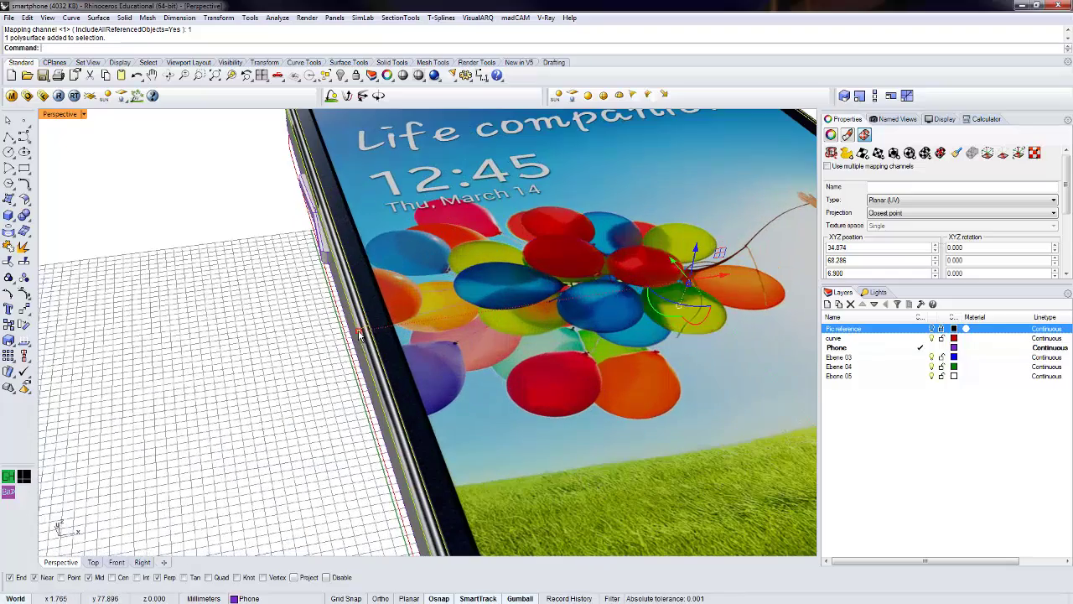
{"action": "left_click_drag", "start_coordinate": [358, 334], "coordinate": [451, 364]}
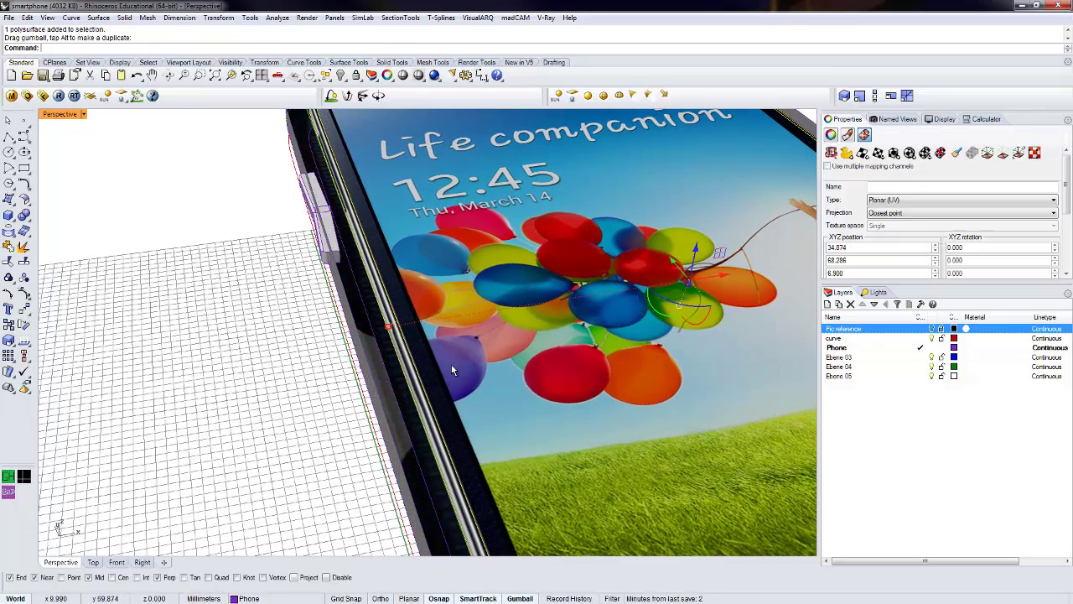
{"action": "key", "text": "ctrl+z"}
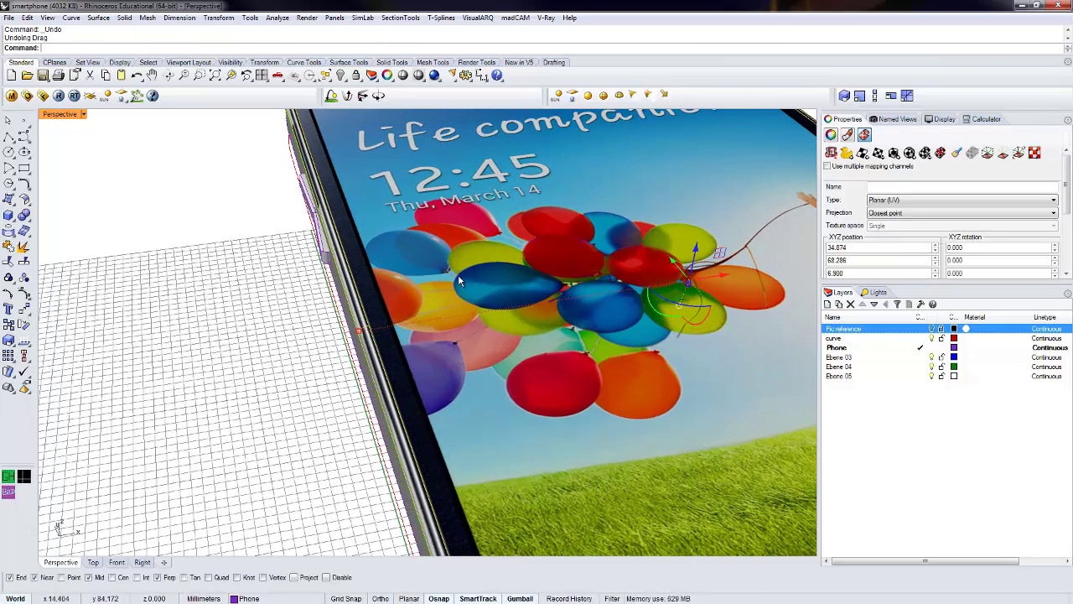
{"action": "left_click", "coordinate": [986, 153]}
{"action": "left_click", "coordinate": [357, 326]}
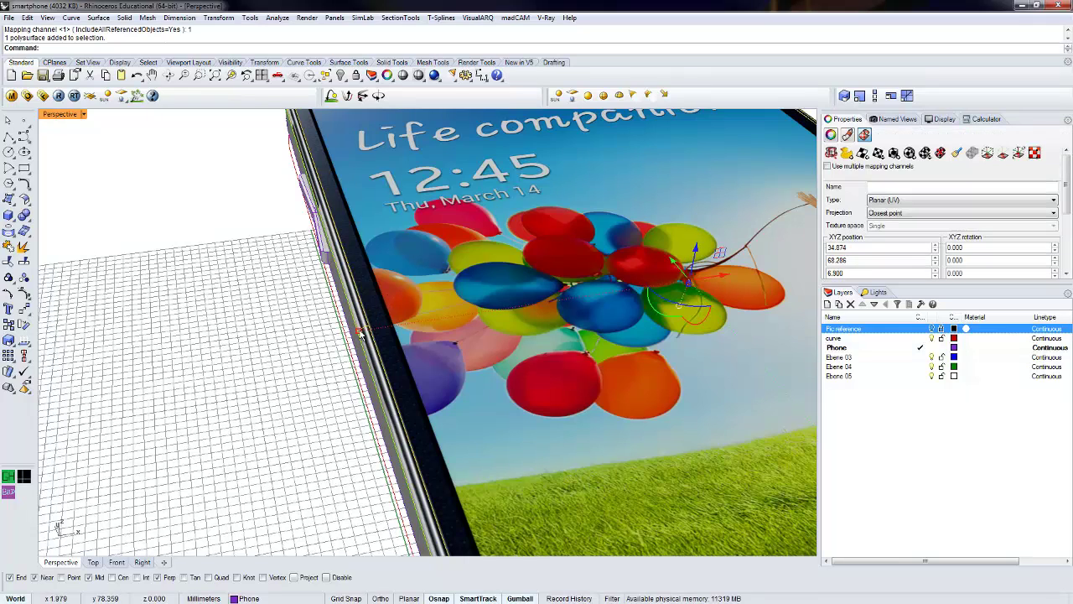
{"action": "left_click", "coordinate": [358, 330]}
{"action": "key", "text": "Escape"}
- Select the planar mapping widget around the phone's front and scale it slightly wider across the phone's width
{"action": "scroll", "coordinate": [356, 343], "scroll_direction": "down", "scroll_amount": 5}
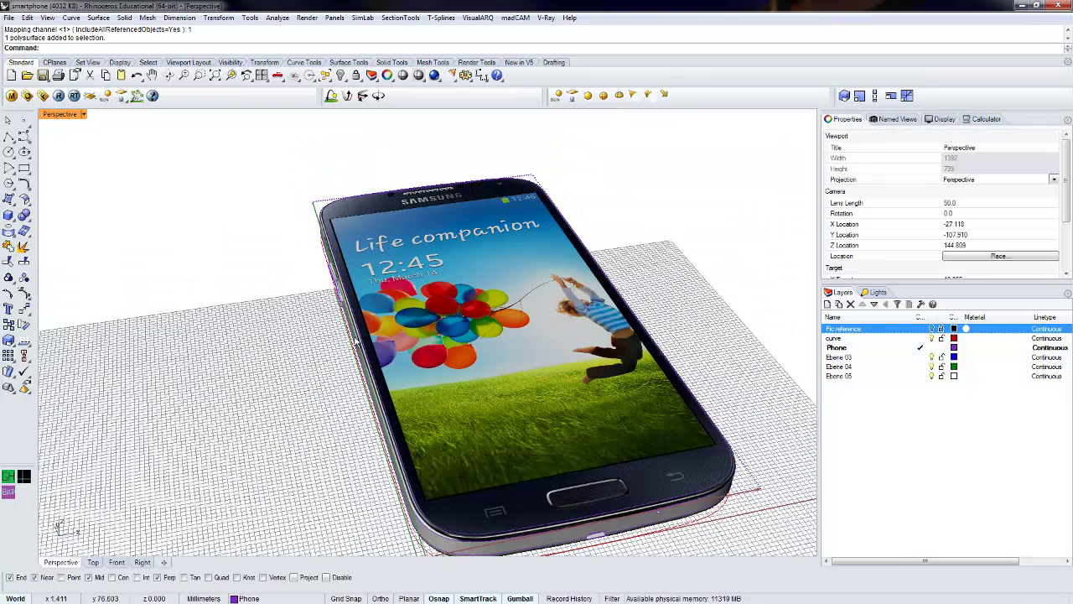
{"action": "left_click", "coordinate": [316, 212]}
{"action": "scroll", "coordinate": [369, 382], "scroll_direction": "up", "scroll_amount": 8}
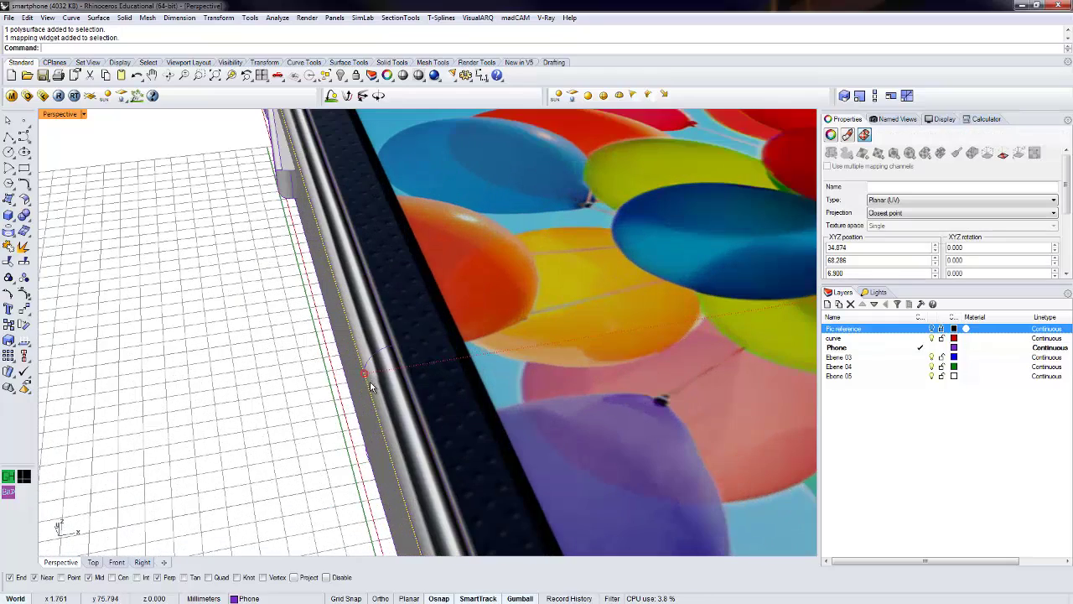
{"action": "left_click_drag", "start_coordinate": [363, 377], "coordinate": [331, 383]}
- Examine how the front image fits the upper corner, side rim and earpiece area from several angles
{"action": "scroll", "coordinate": [376, 338], "scroll_direction": "down", "scroll_amount": 10}
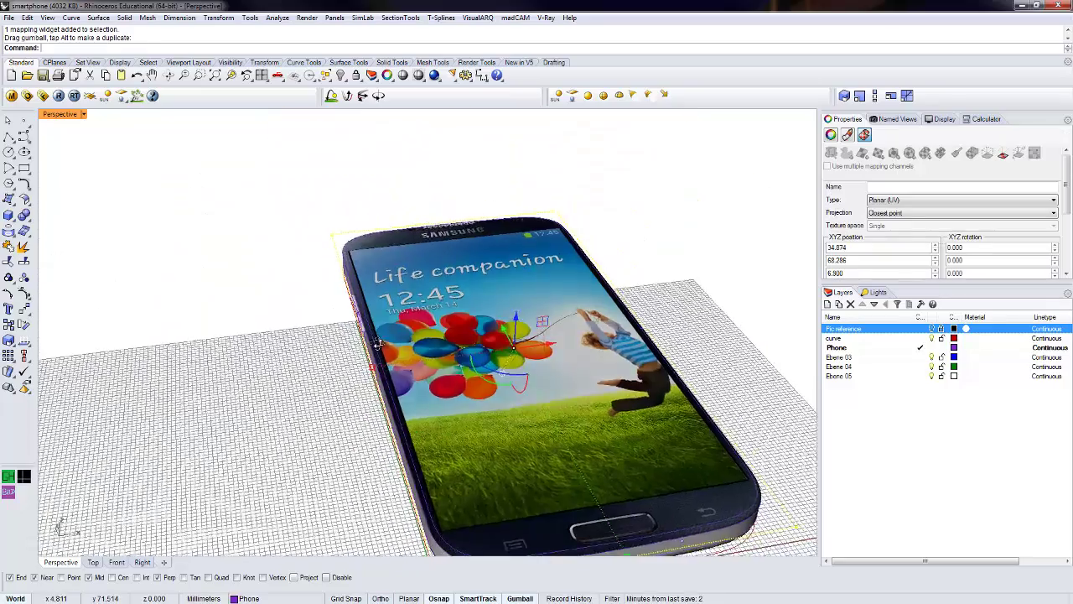
{"action": "right_click_drag", "start_coordinate": [376, 338], "coordinate": [239, 352]}
{"action": "scroll", "coordinate": [723, 369], "scroll_direction": "up", "scroll_amount": 10}
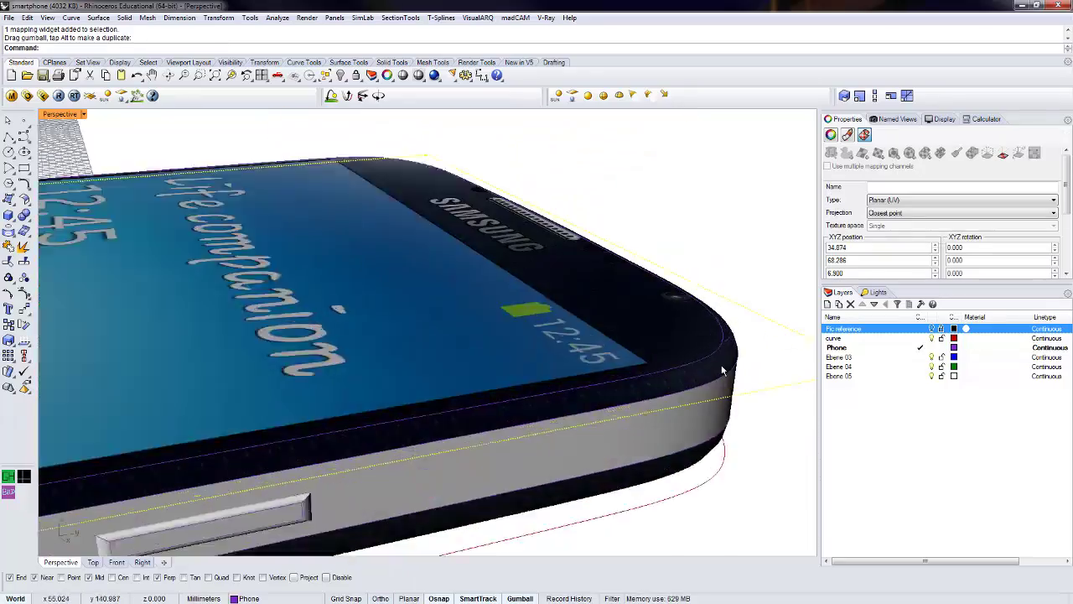
{"action": "right_click_drag", "start_coordinate": [723, 369], "coordinate": [663, 384]}
{"action": "scroll", "coordinate": [663, 383], "scroll_direction": "down", "scroll_amount": 10}
{"action": "right_click_drag", "start_coordinate": [513, 327], "coordinate": [591, 424]}
{"action": "scroll", "coordinate": [439, 129], "scroll_direction": "up", "scroll_amount": 10}
{"action": "right_click_drag", "start_coordinate": [421, 136], "coordinate": [457, 235], "text": "shift"}
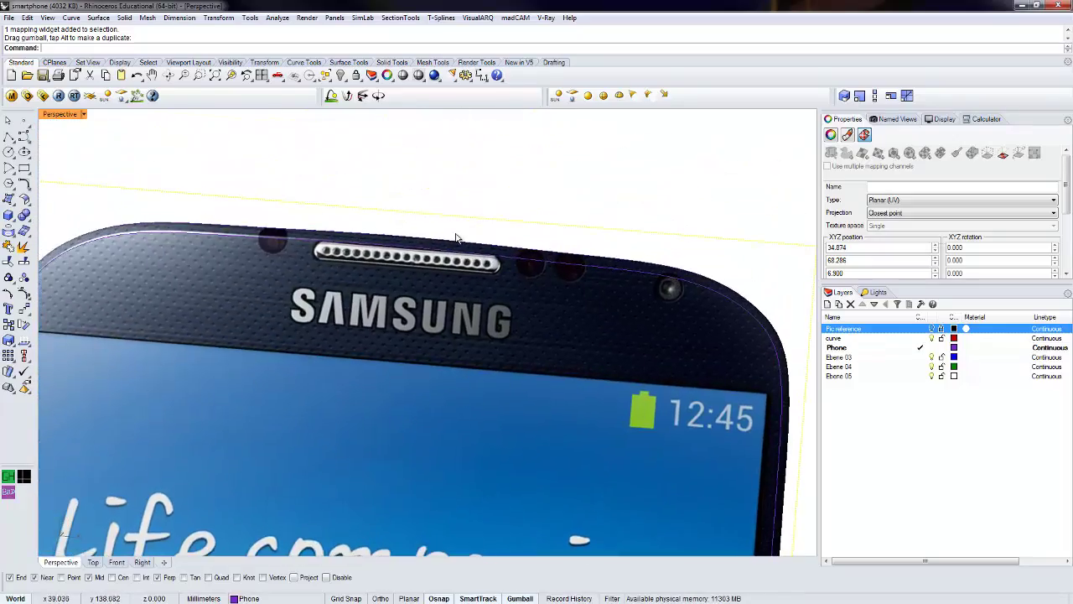
{"action": "scroll", "coordinate": [401, 243], "scroll_direction": "down", "scroll_amount": 10}
{"action": "right_click_drag", "start_coordinate": [401, 295], "coordinate": [415, 167], "text": "shift"}
{"action": "scroll", "coordinate": [430, 322], "scroll_direction": "down", "scroll_amount": 6}
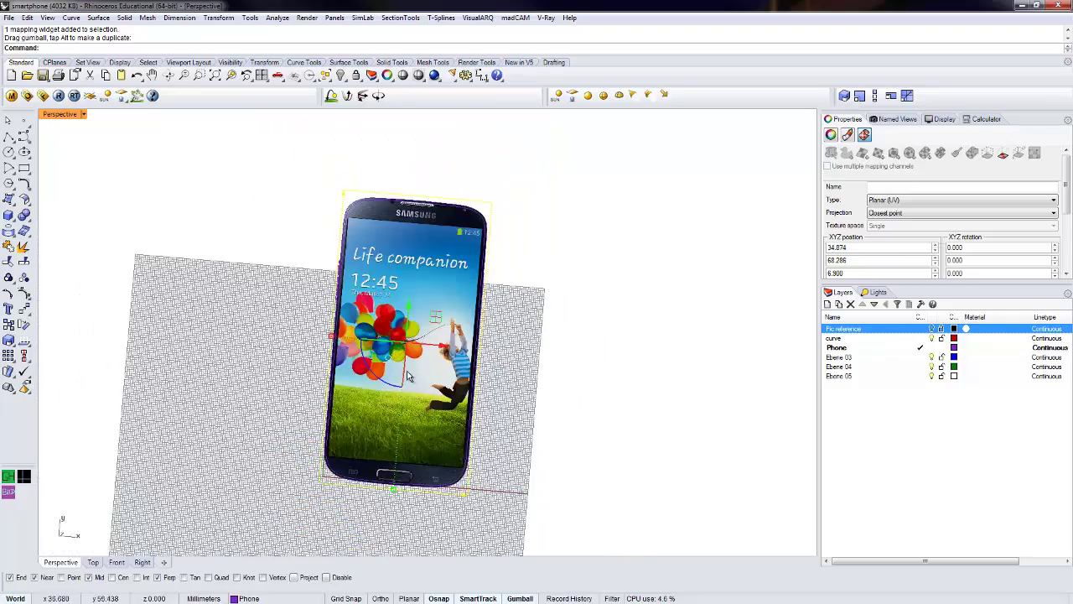
- Scale the mapping widget slightly along the phone's length from its lower edge to refine the front image fit
{"action": "scroll", "coordinate": [399, 489], "scroll_direction": "up", "scroll_amount": 8}
{"action": "left_click_drag", "start_coordinate": [387, 504], "coordinate": [386, 496]}
{"action": "right_click_drag", "start_coordinate": [386, 495], "coordinate": [447, 404]}
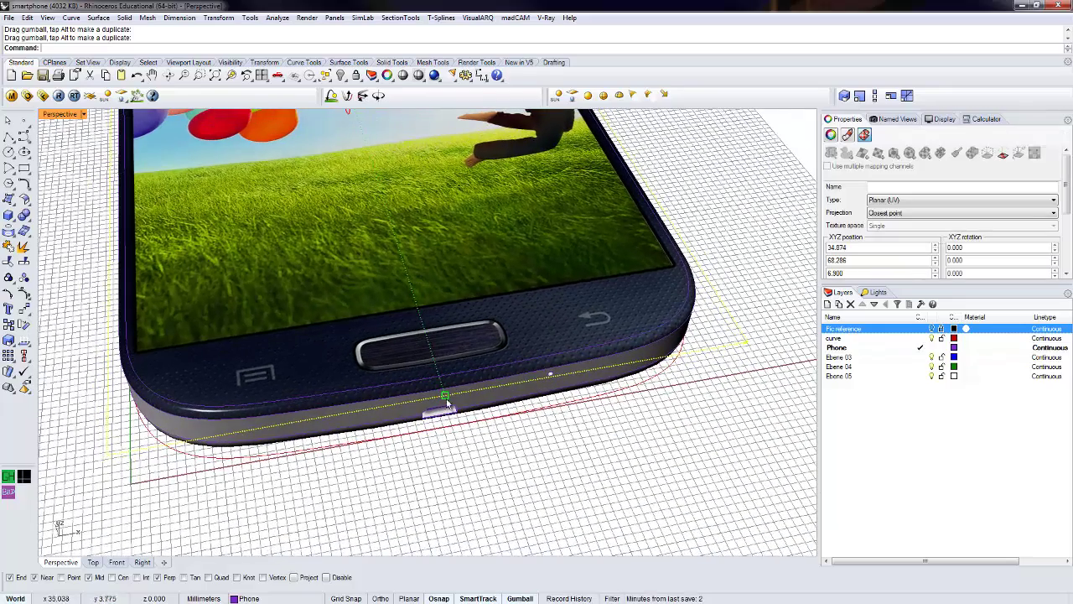
{"action": "left_click_drag", "start_coordinate": [446, 399], "coordinate": [445, 395]}
{"action": "scroll", "coordinate": [445, 395], "scroll_direction": "down", "scroll_amount": 6}
- Examine the adjusted front image along the top edge, side rim, home button area and overall phone outline
{"action": "right_click_drag", "start_coordinate": [378, 163], "coordinate": [459, 311]}
{"action": "scroll", "coordinate": [328, 204], "scroll_direction": "up", "scroll_amount": 5}
{"action": "scroll", "coordinate": [352, 205], "scroll_direction": "down", "scroll_amount": 5}
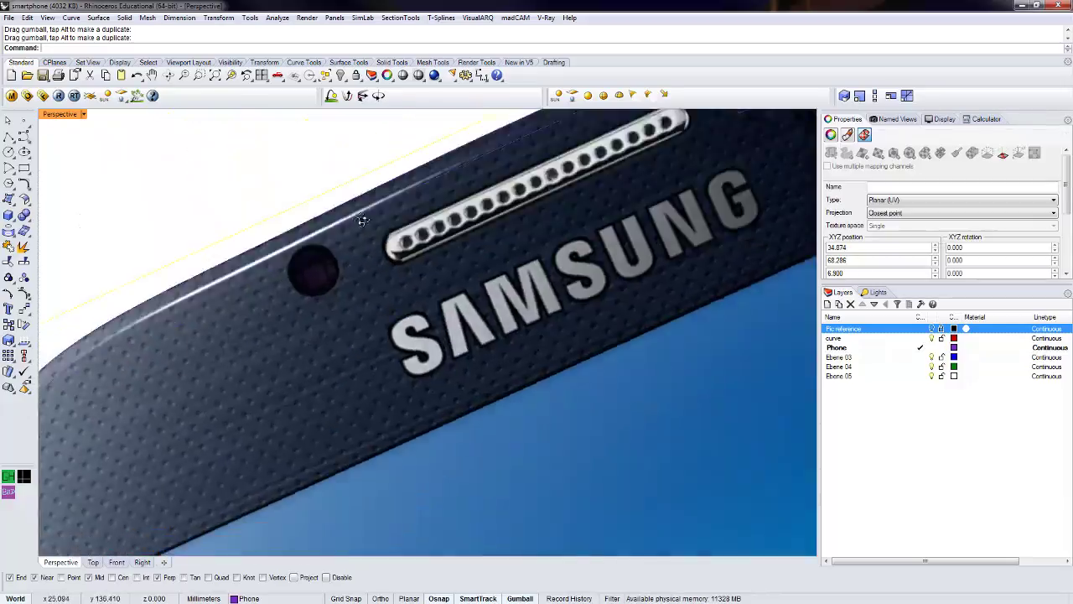
{"action": "right_click_drag", "start_coordinate": [364, 204], "coordinate": [424, 188]}
{"action": "scroll", "coordinate": [449, 210], "scroll_direction": "down", "scroll_amount": 7}
{"action": "right_click_drag", "start_coordinate": [467, 225], "coordinate": [410, 219]}
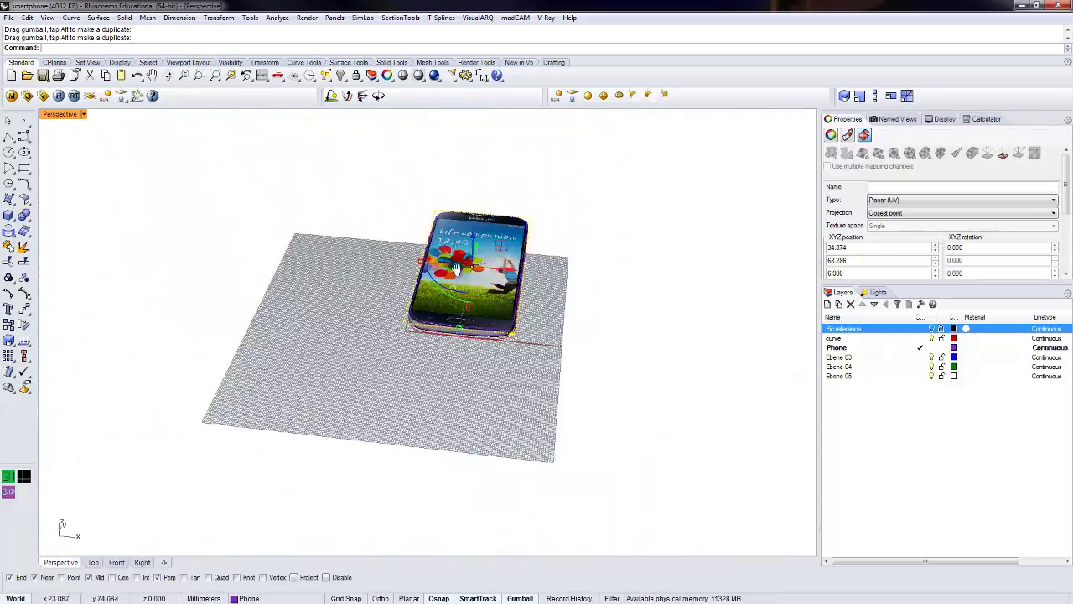
{"action": "scroll", "coordinate": [494, 250], "scroll_direction": "up", "scroll_amount": 6}
{"action": "right_click_drag", "start_coordinate": [522, 342], "coordinate": [488, 337]}
{"action": "scroll", "coordinate": [537, 301], "scroll_direction": "down", "scroll_amount": 6}
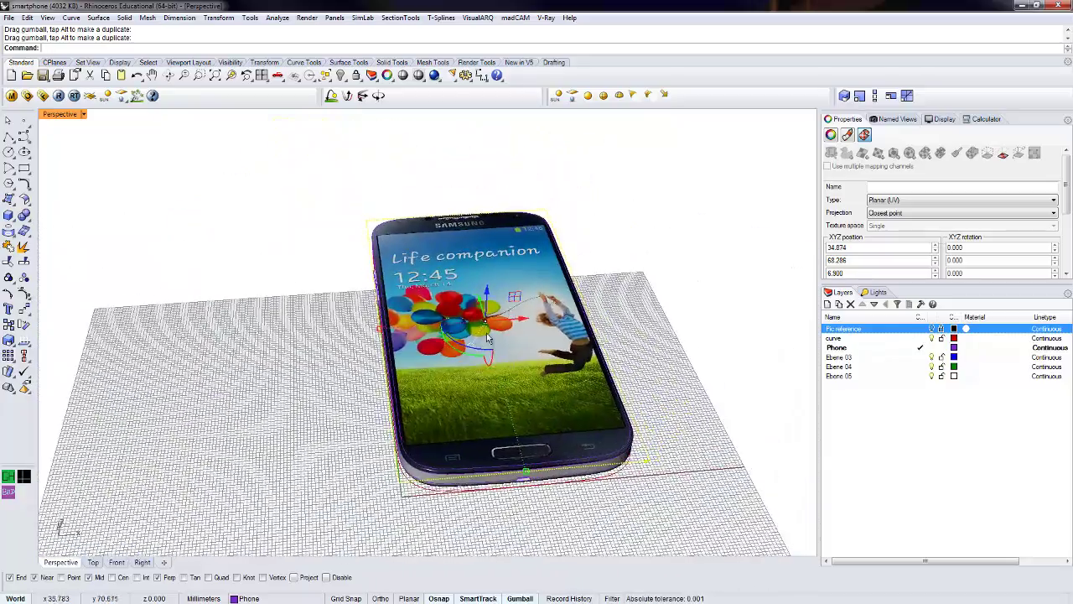
{"action": "right_click_drag", "start_coordinate": [406, 359], "coordinate": [551, 364]}
{"action": "scroll", "coordinate": [531, 375], "scroll_direction": "up", "scroll_amount": 6}
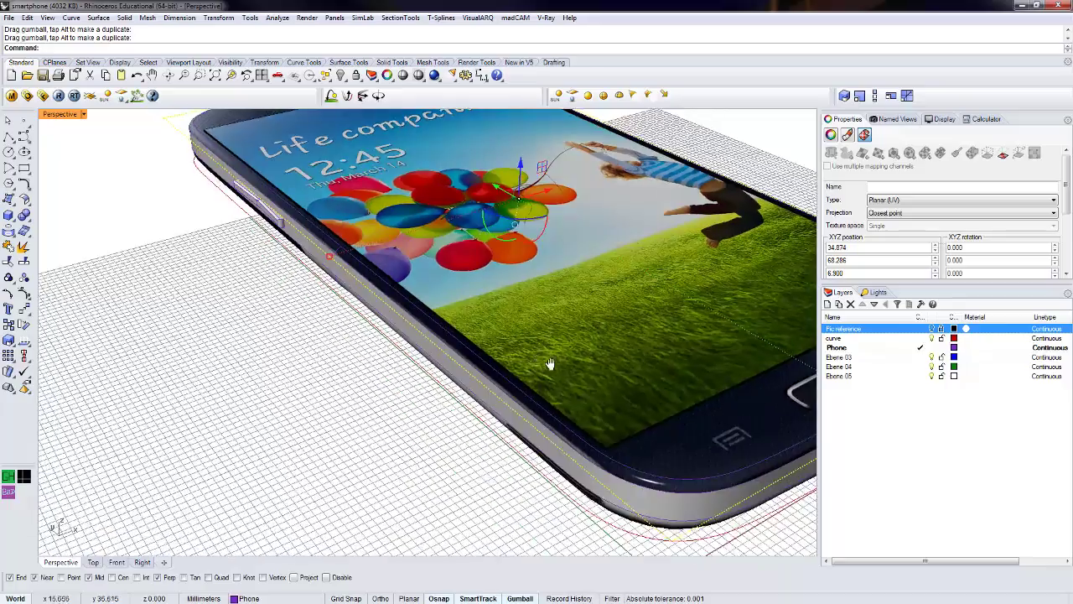
{"action": "scroll", "coordinate": [551, 366], "scroll_direction": "down", "scroll_amount": 2}
{"action": "right_click_drag", "start_coordinate": [654, 501], "coordinate": [684, 386], "text": "shift"}
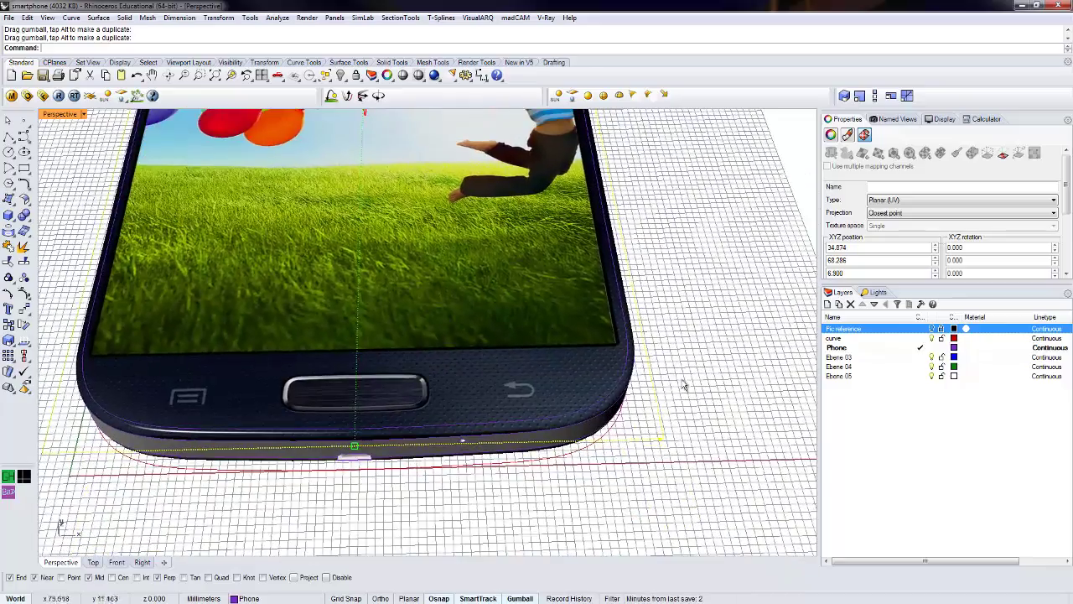
{"action": "scroll", "coordinate": [644, 423], "scroll_direction": "down", "scroll_amount": 7}
{"action": "right_click_drag", "start_coordinate": [635, 357], "coordinate": [541, 436]}
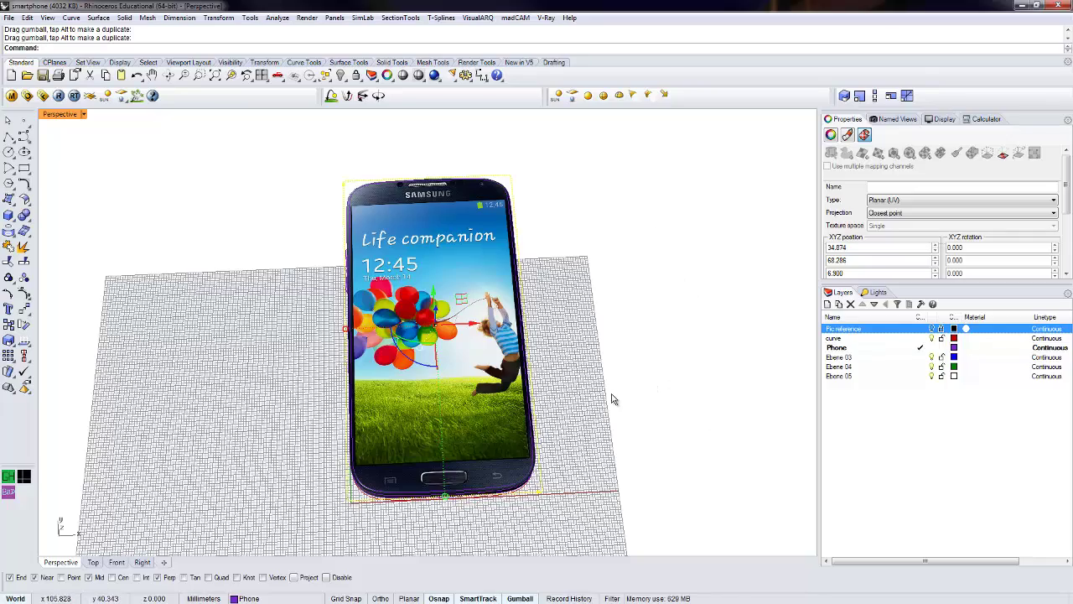
{"action": "right_click_drag", "start_coordinate": [612, 399], "coordinate": [539, 486]}
- Match the back polysurface's texture mapping to the front polysurface's mapping for all channels
{"action": "key", "text": "Escape"}
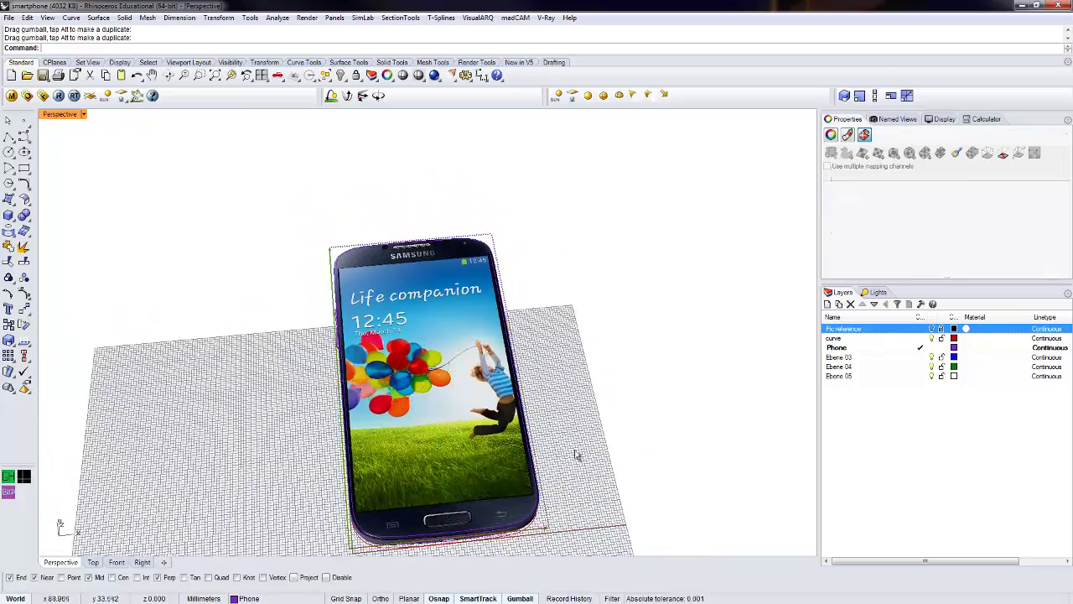
{"action": "left_click", "coordinate": [575, 455]}
{"action": "right_click_drag", "start_coordinate": [575, 454], "coordinate": [587, 402]}
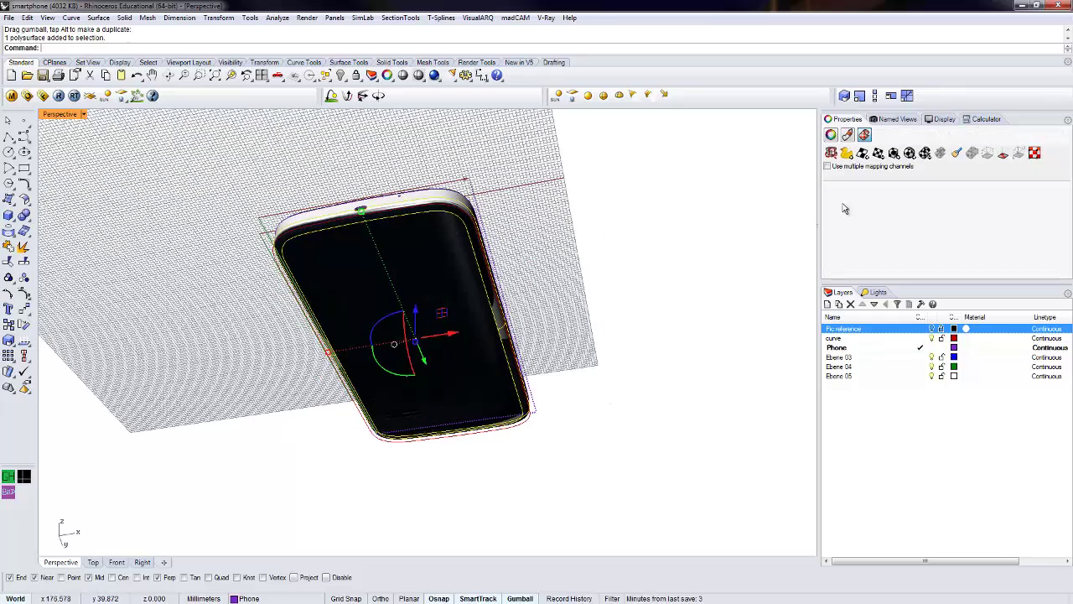
{"action": "left_click", "coordinate": [956, 152]}
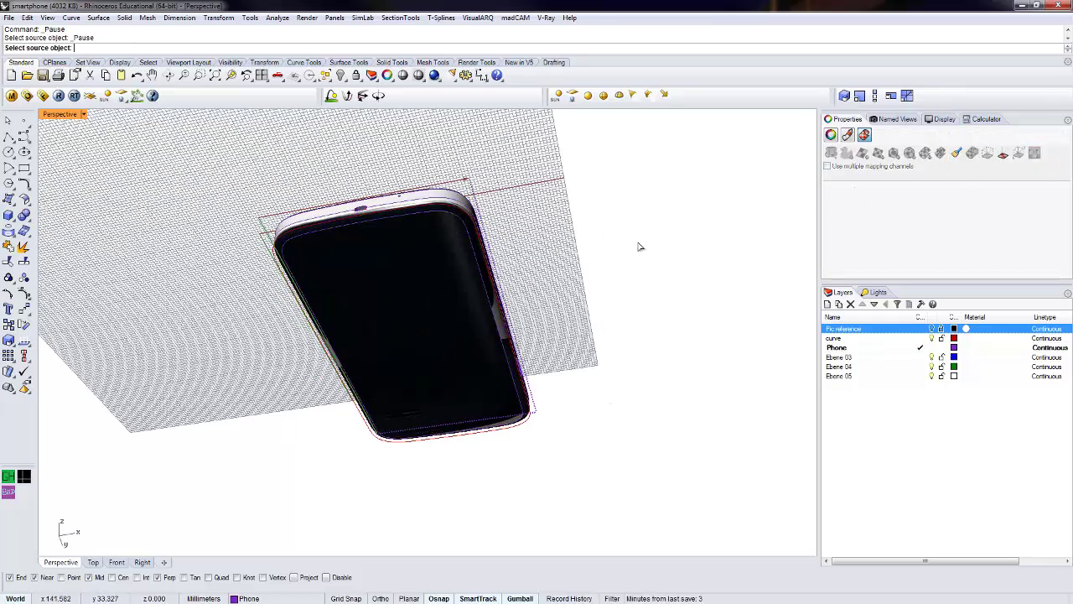
{"action": "right_click_drag", "start_coordinate": [640, 244], "coordinate": [431, 363]}
{"action": "right_click_drag", "start_coordinate": [546, 462], "coordinate": [521, 364]}
{"action": "right_click_drag", "start_coordinate": [484, 246], "coordinate": [215, 278]}
{"action": "scroll", "coordinate": [497, 313], "scroll_direction": "up", "scroll_amount": 5}
{"action": "right_click_drag", "start_coordinate": [496, 313], "coordinate": [481, 293]}
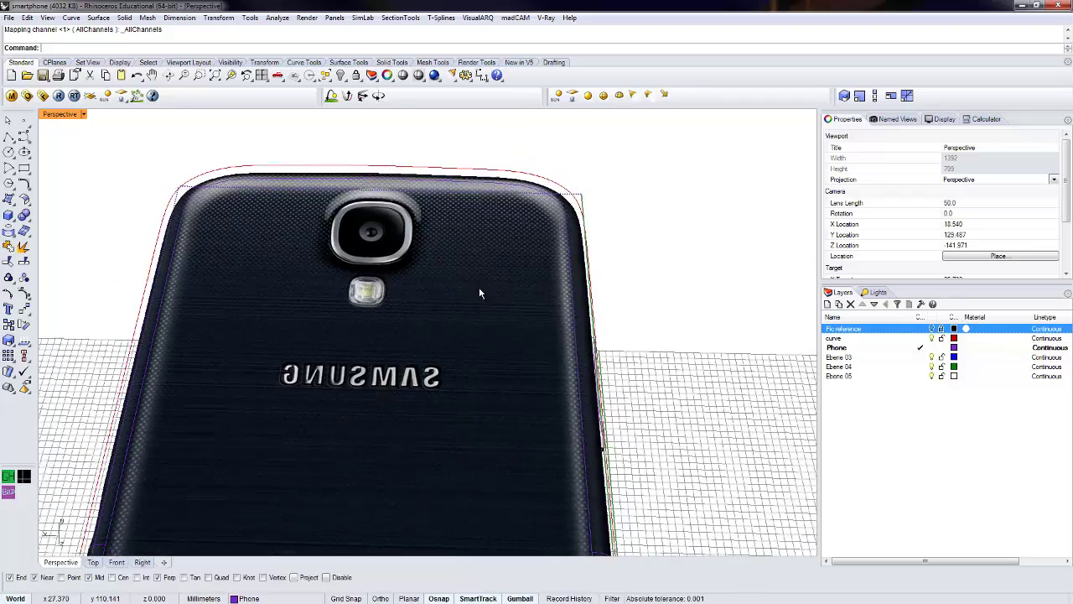
- Flip the surface direction of the phone's back polysurface and deselect it
{"action": "left_click", "coordinate": [481, 293]}
{"action": "scroll", "coordinate": [453, 335], "scroll_direction": "down", "scroll_amount": 5}
{"action": "right_click_drag", "start_coordinate": [452, 336], "coordinate": [450, 390]}
{"action": "type", "text": "_Fl"}
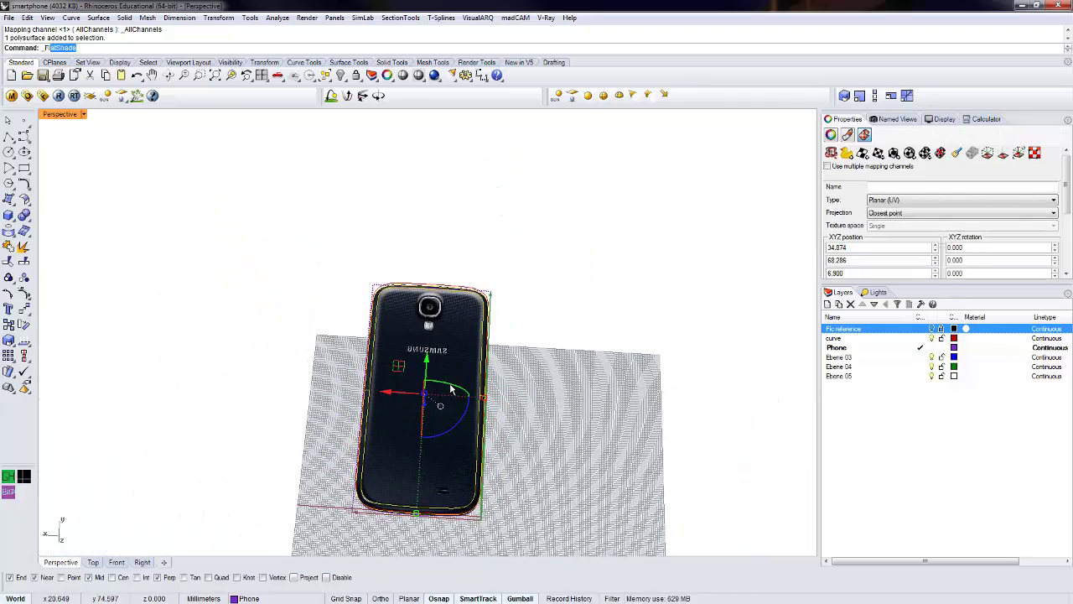
{"action": "type", "text": "ip"}
{"action": "key", "text": "Return"}
{"action": "key", "text": "Escape"}
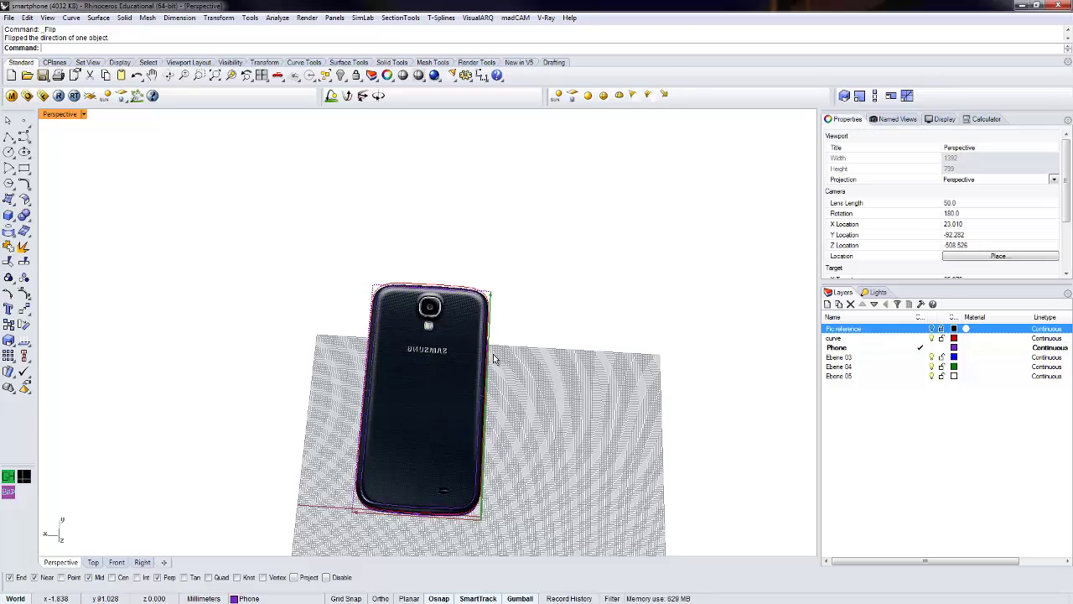
- Apply planar mapping to the phone's back polysurface using its bounding box, the World coordinate system and UV
{"action": "right_click_drag", "start_coordinate": [451, 390], "coordinate": [474, 319]}
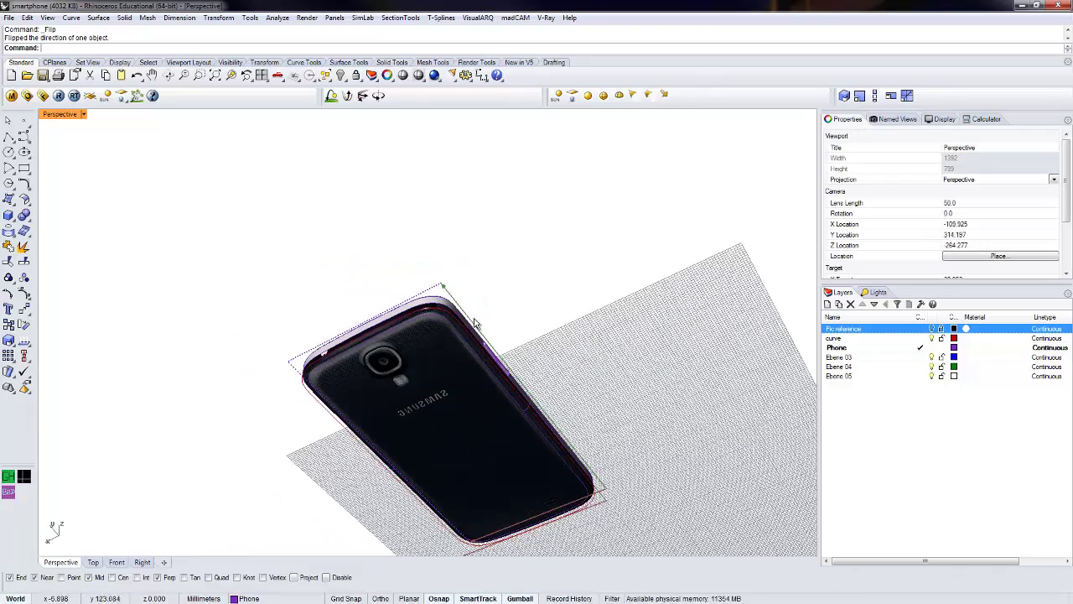
{"action": "scroll", "coordinate": [459, 453], "scroll_direction": "up", "scroll_amount": 5}
{"action": "right_click_drag", "start_coordinate": [461, 420], "coordinate": [468, 337]}
{"action": "left_click", "coordinate": [468, 338]}
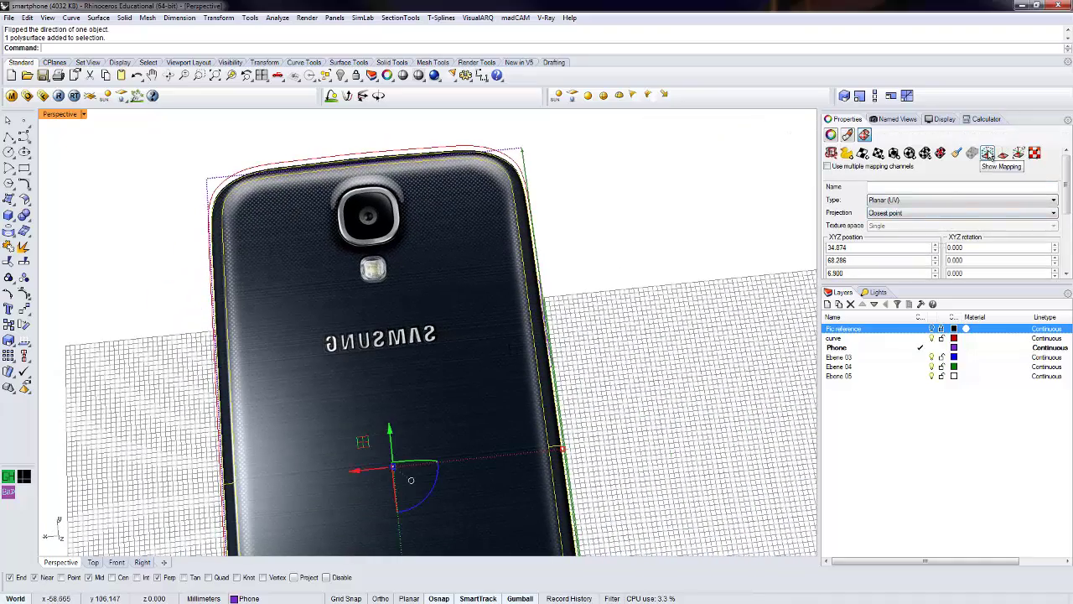
{"action": "left_click", "coordinate": [865, 154]}
{"action": "left_click", "coordinate": [505, 287]}
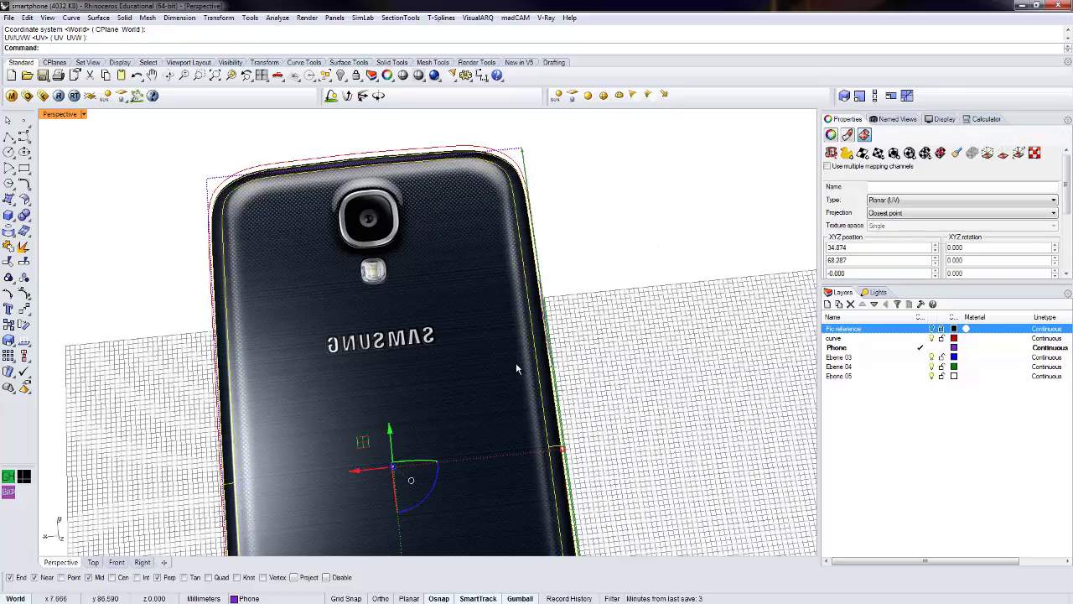
- Try to correct the mirrored logo by rotating the phone's back polysurface itself
{"action": "scroll", "coordinate": [516, 365], "scroll_direction": "down", "scroll_amount": 5}
{"action": "right_click_drag", "start_coordinate": [516, 366], "coordinate": [498, 340]}
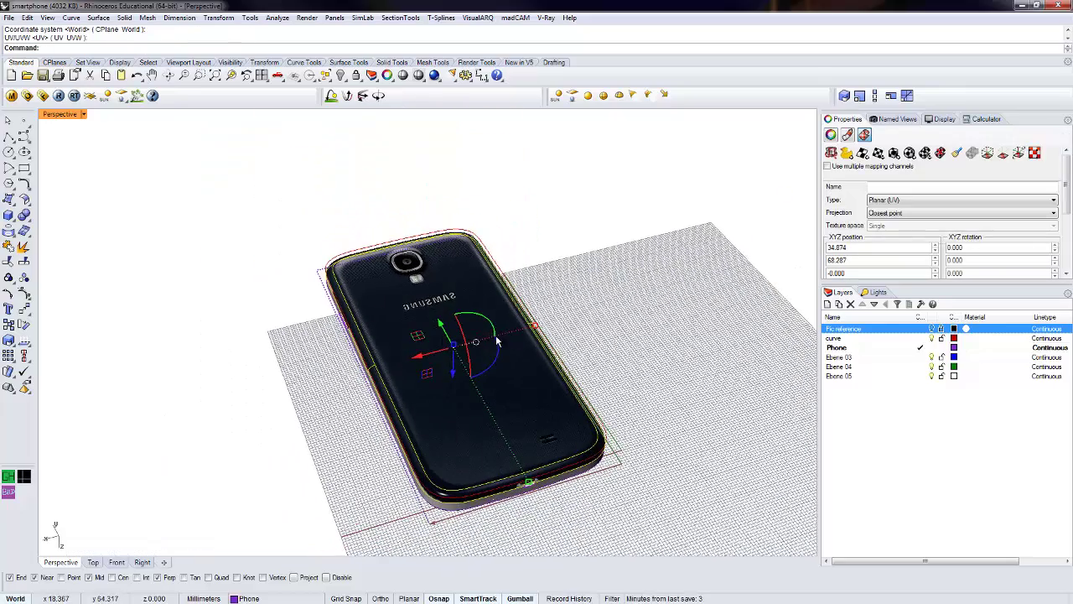
{"action": "left_click_drag", "start_coordinate": [483, 321], "coordinate": [390, 385]}
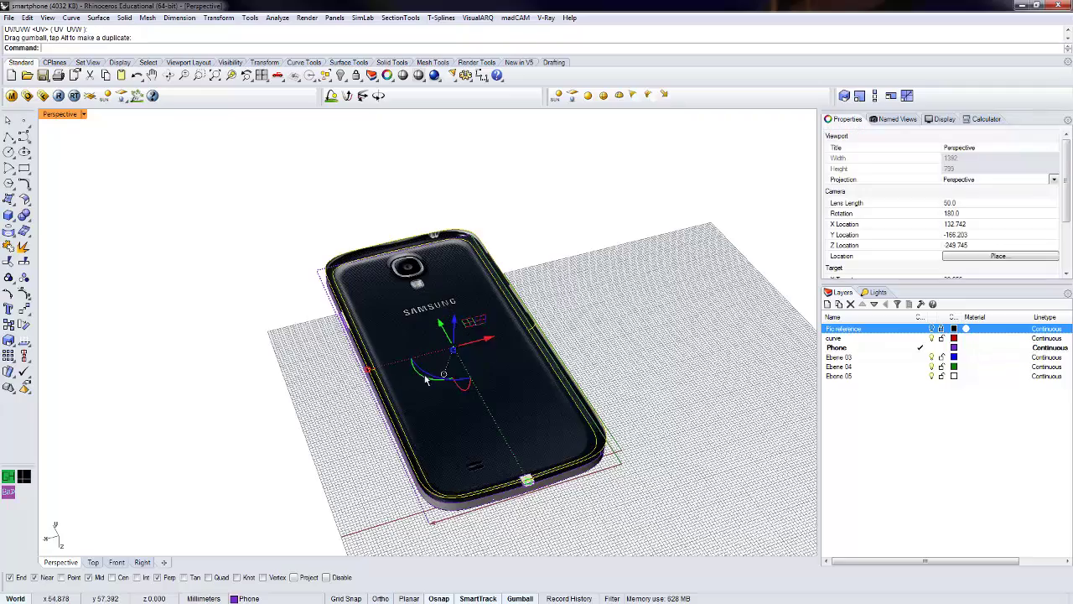
{"action": "right_click_drag", "start_coordinate": [457, 382], "coordinate": [494, 431]}
{"action": "scroll", "coordinate": [384, 213], "scroll_direction": "up", "scroll_amount": 10}
{"action": "right_click_drag", "start_coordinate": [430, 300], "coordinate": [407, 174]}
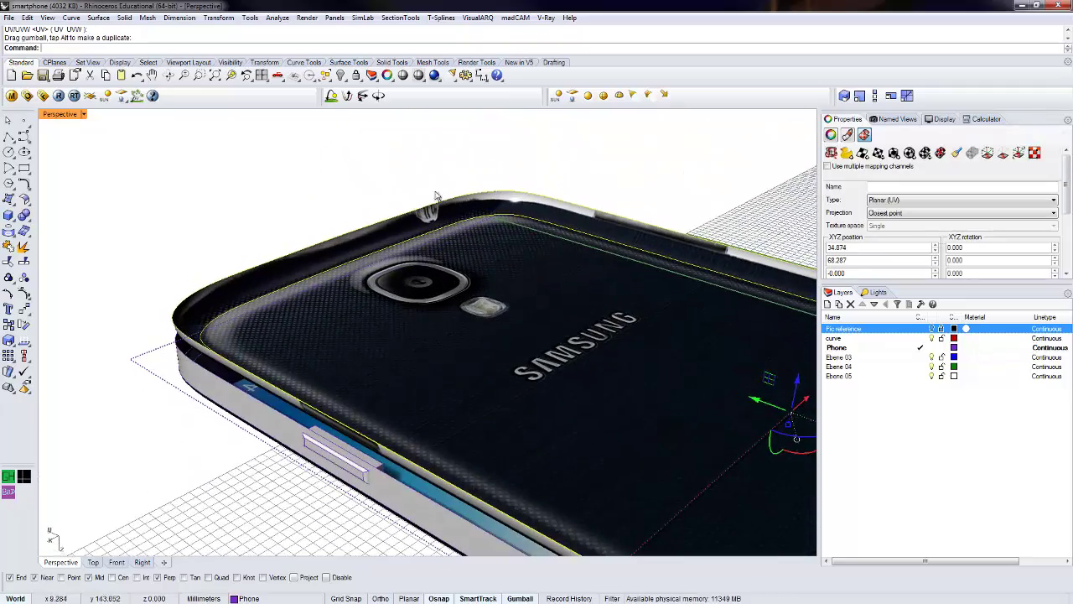
{"action": "key", "text": "ctrl+z"}
{"action": "scroll", "coordinate": [485, 319], "scroll_direction": "down", "scroll_amount": 5}
- Show the back polysurface's mapping widget and rotate it 180° about the Y axis to unmirror the logo
{"action": "left_click", "coordinate": [987, 154]}
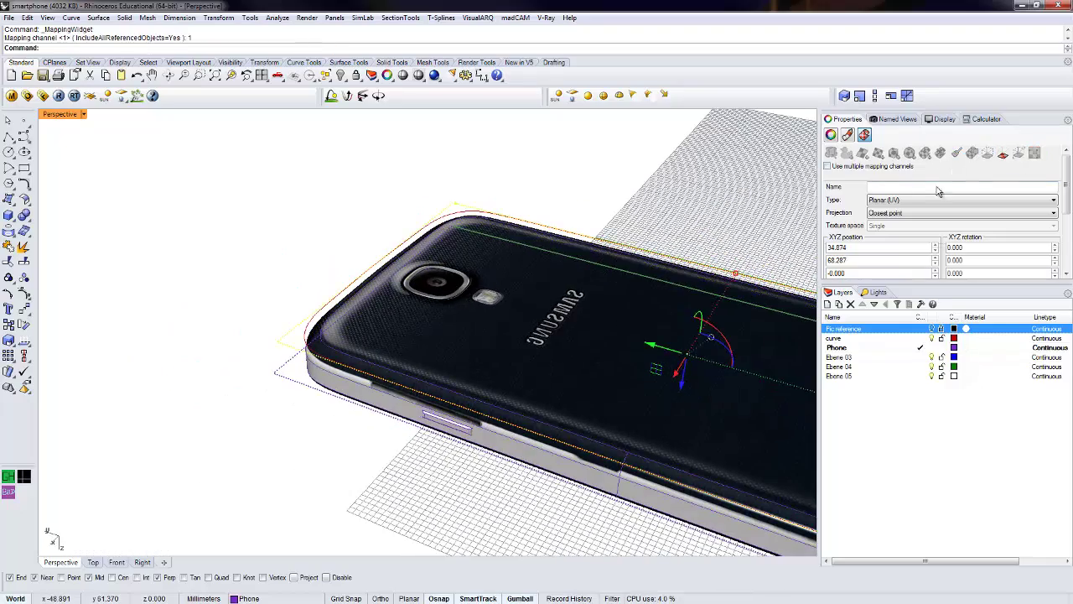
{"action": "right_click_drag", "start_coordinate": [606, 290], "coordinate": [638, 387]}
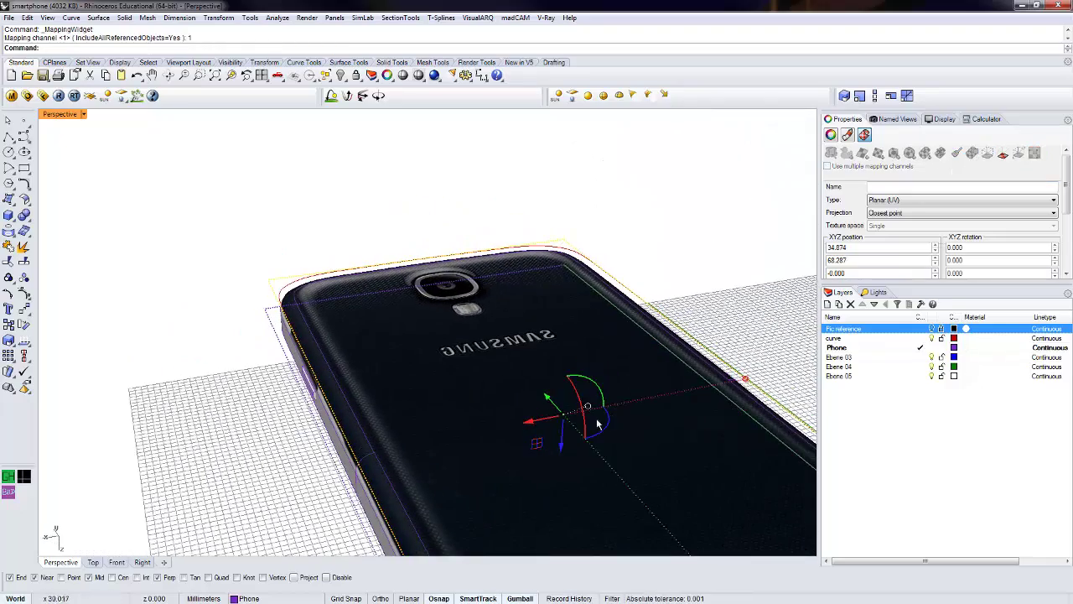
{"action": "left_click_drag", "start_coordinate": [606, 398], "coordinate": [434, 426]}
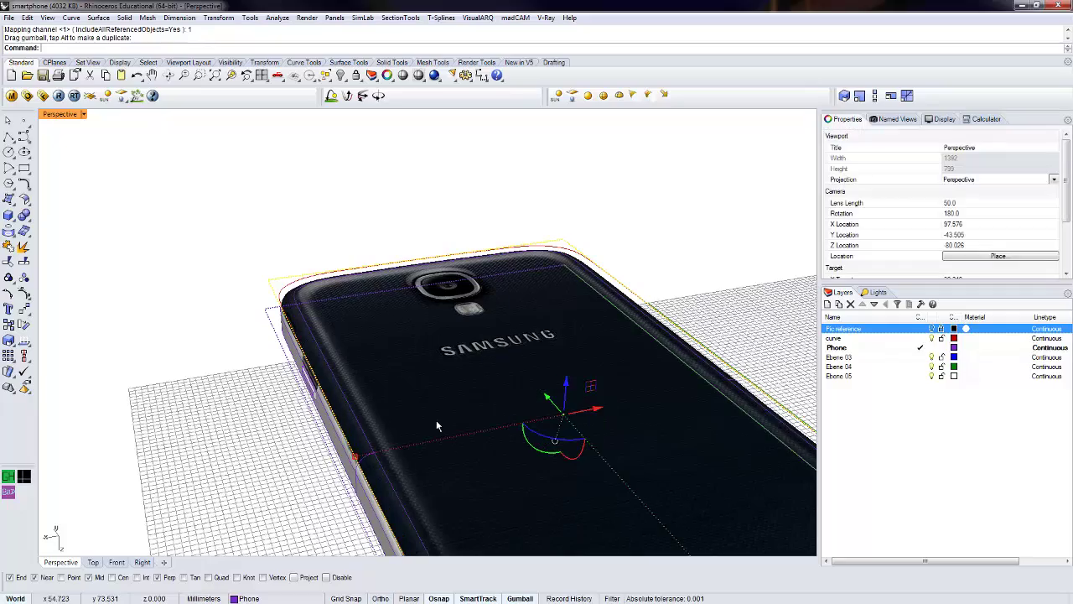
{"action": "right_click_drag", "start_coordinate": [434, 426], "coordinate": [501, 391]}
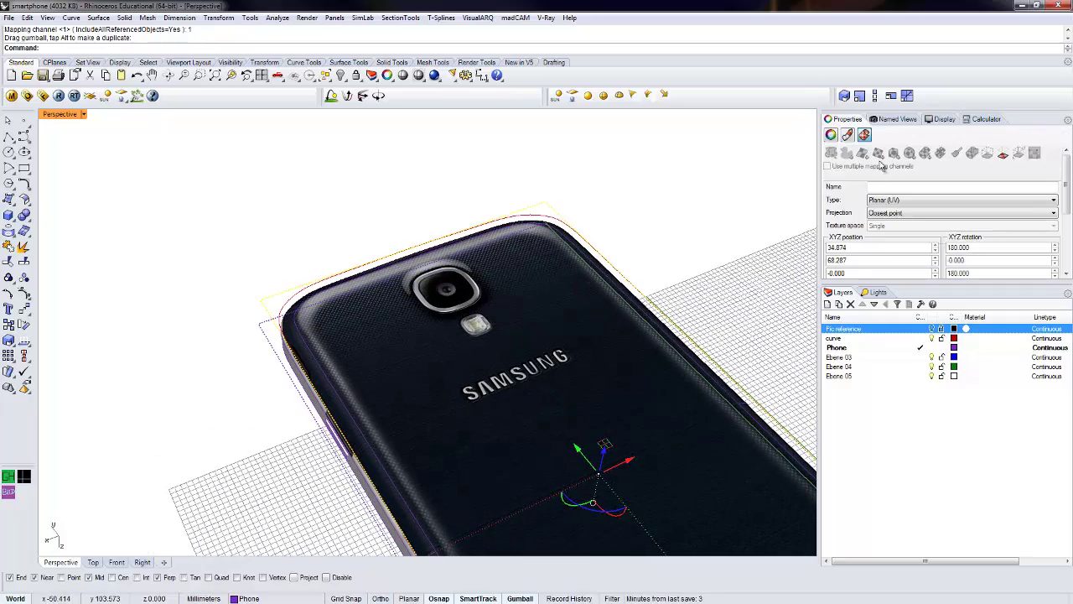
- Check the back image around the camera and logo, deselect the mapping widget and reselect the back polysurface
{"action": "right_click_drag", "start_coordinate": [711, 279], "coordinate": [552, 204], "text": "shift"}
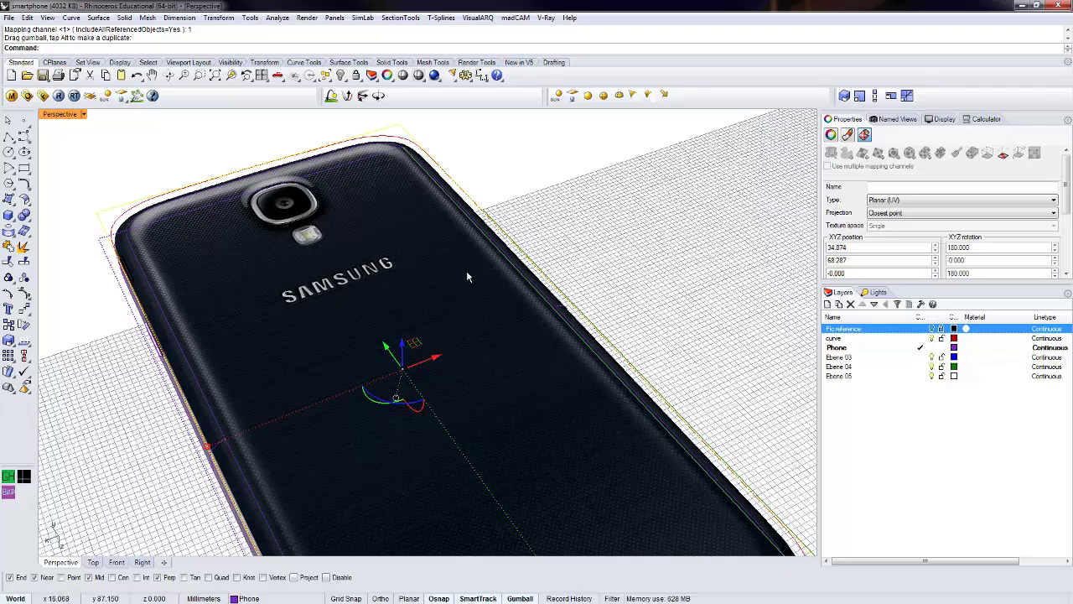
{"action": "right_click_drag", "start_coordinate": [467, 277], "coordinate": [420, 301]}
{"action": "left_click", "coordinate": [678, 235]}
{"action": "left_click", "coordinate": [453, 303]}
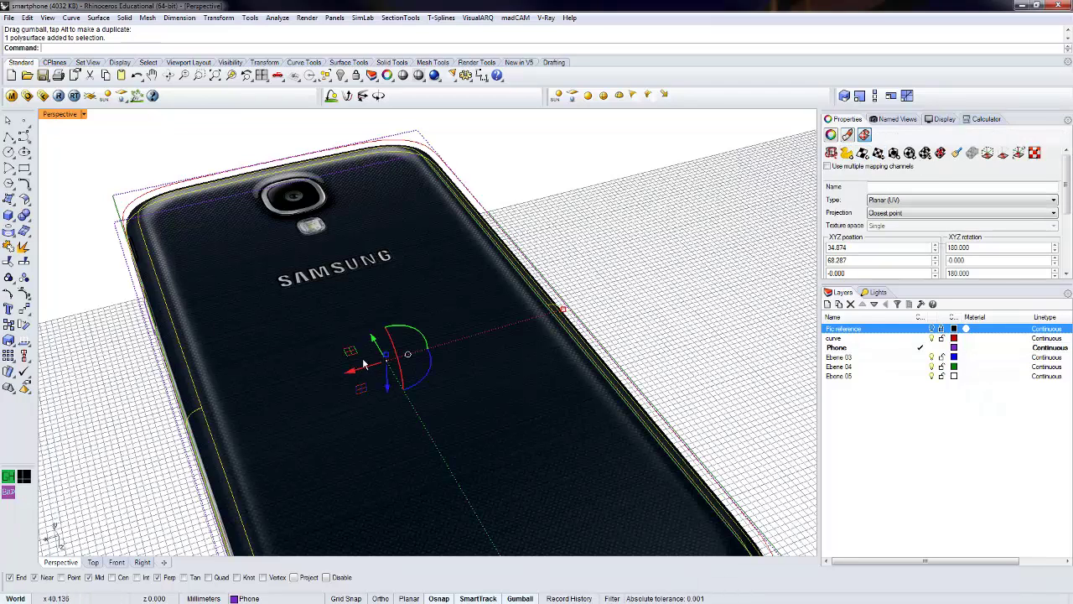
- Move and lengthen the volume button on the phone's side to match the button shown in the back image
{"action": "right_click_drag", "start_coordinate": [415, 346], "coordinate": [498, 197]}
{"action": "scroll", "coordinate": [405, 338], "scroll_direction": "up", "scroll_amount": 5}
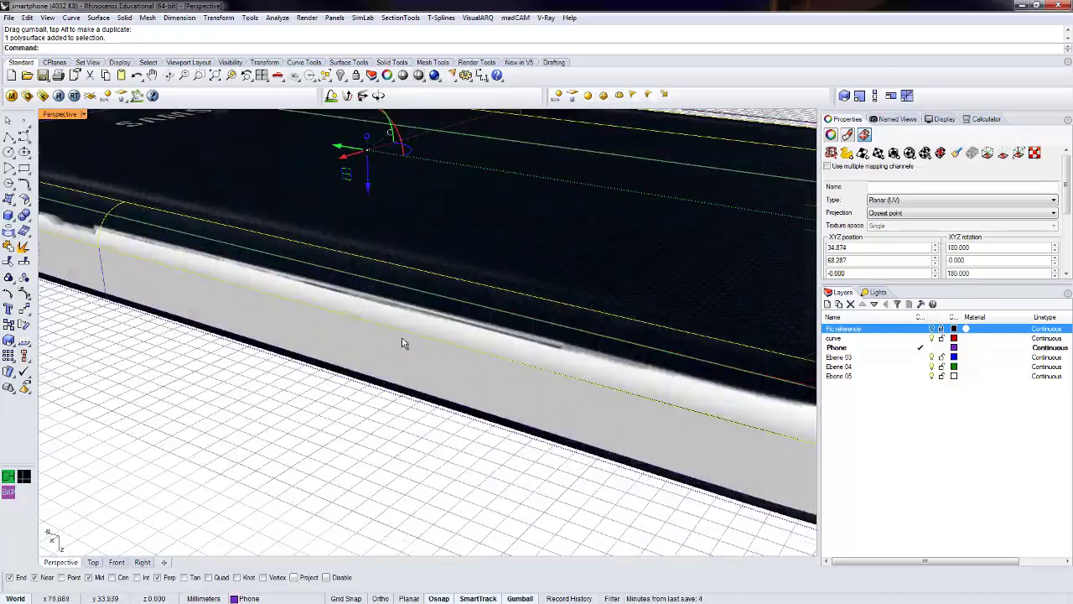
{"action": "scroll", "coordinate": [504, 334], "scroll_direction": "down", "scroll_amount": 5}
{"action": "right_click_drag", "start_coordinate": [504, 333], "coordinate": [748, 321]}
{"action": "scroll", "coordinate": [489, 271], "scroll_direction": "up", "scroll_amount": 10}
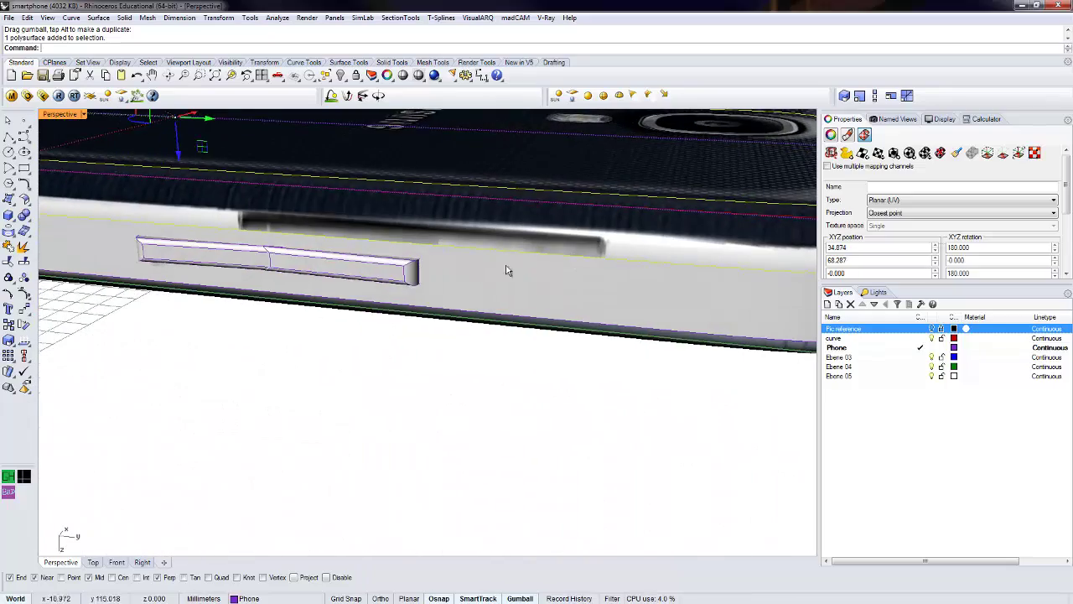
{"action": "left_click", "coordinate": [297, 271]}
{"action": "left_click_drag", "start_coordinate": [277, 256], "coordinate": [434, 273]}
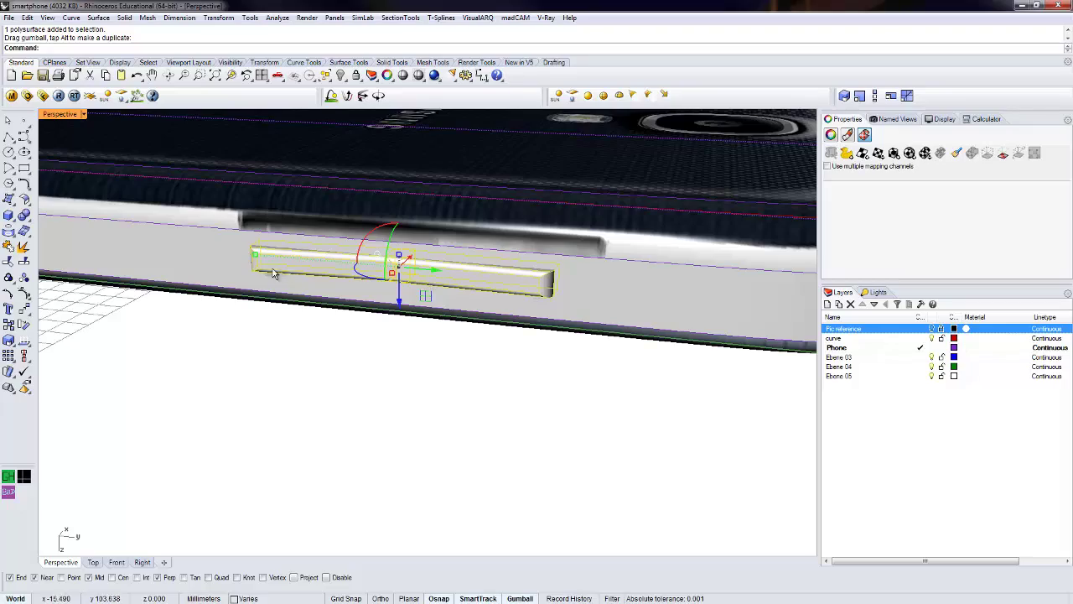
{"action": "left_click_drag", "start_coordinate": [256, 260], "coordinate": [239, 258]}
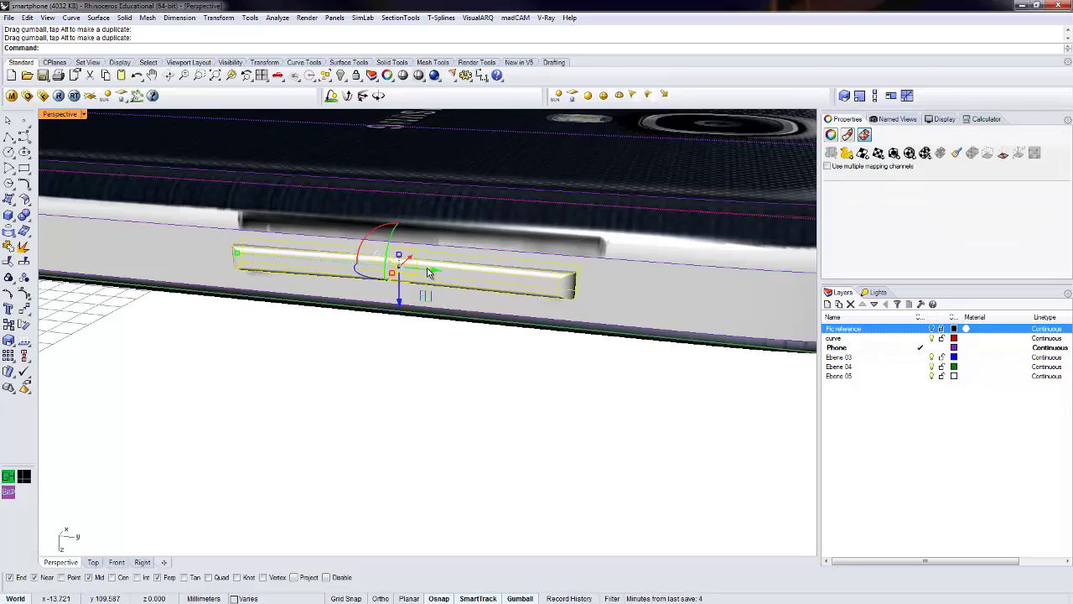
{"action": "left_click_drag", "start_coordinate": [431, 275], "coordinate": [442, 277]}
- Show the mapping widget of the phone's back polysurface and select that widget
{"action": "scroll", "coordinate": [419, 282], "scroll_direction": "down", "scroll_amount": 8}
{"action": "right_click_drag", "start_coordinate": [336, 299], "coordinate": [188, 256]}
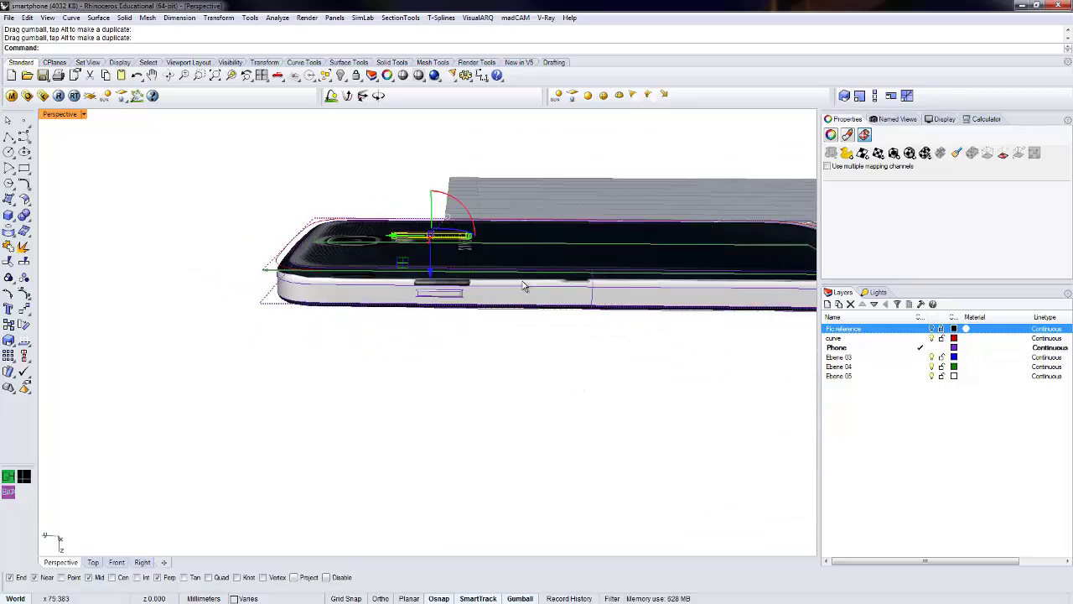
{"action": "right_click_drag", "start_coordinate": [529, 285], "coordinate": [674, 300]}
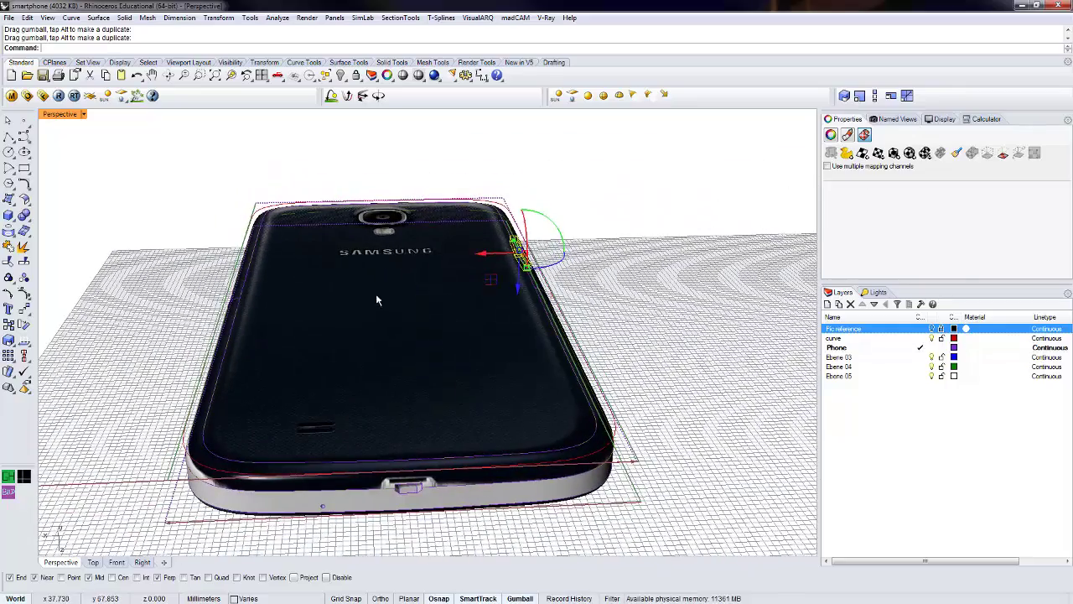
{"action": "left_click", "coordinate": [376, 299]}
{"action": "left_click", "coordinate": [988, 153]}
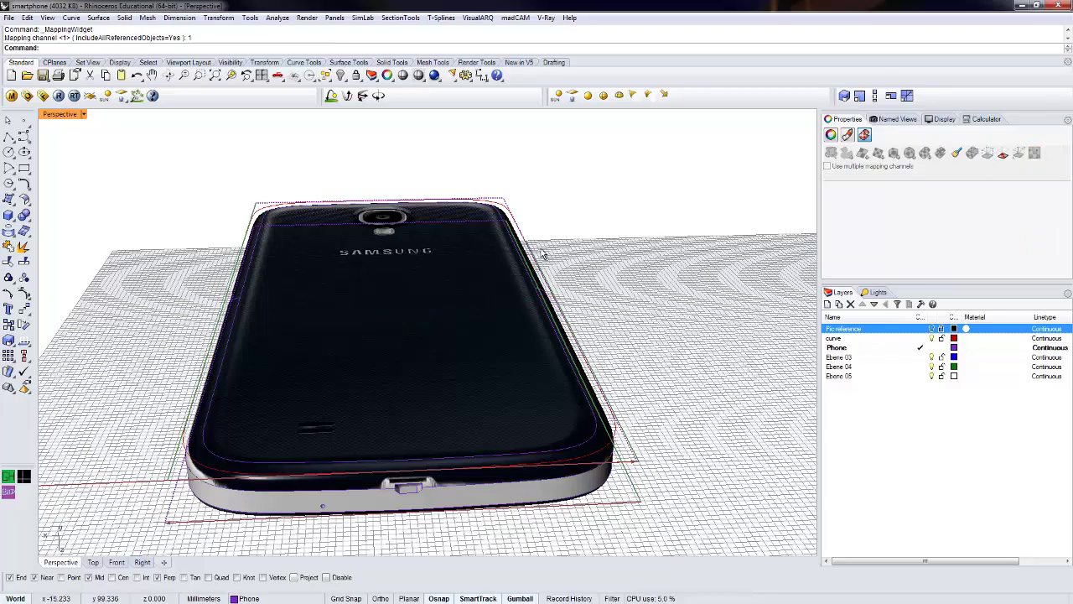
{"action": "left_click", "coordinate": [503, 285]}
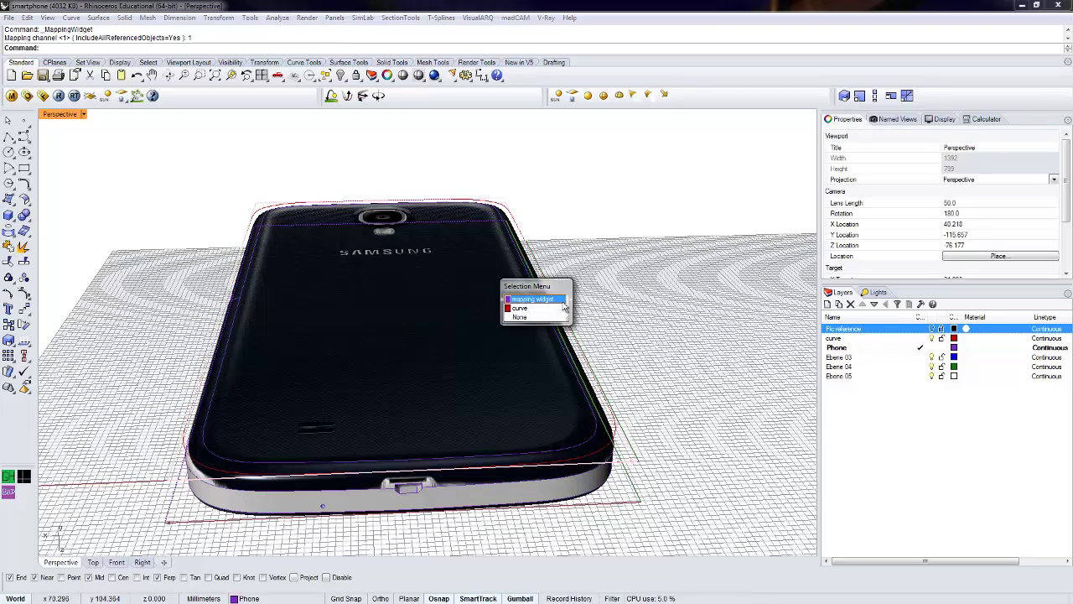
{"action": "left_click", "coordinate": [536, 299]}
- Adjust the back mapping widget's width to fit the image to the phone's side edges, check it all round and deselect it
{"action": "right_click_drag", "start_coordinate": [285, 344], "coordinate": [209, 353]}
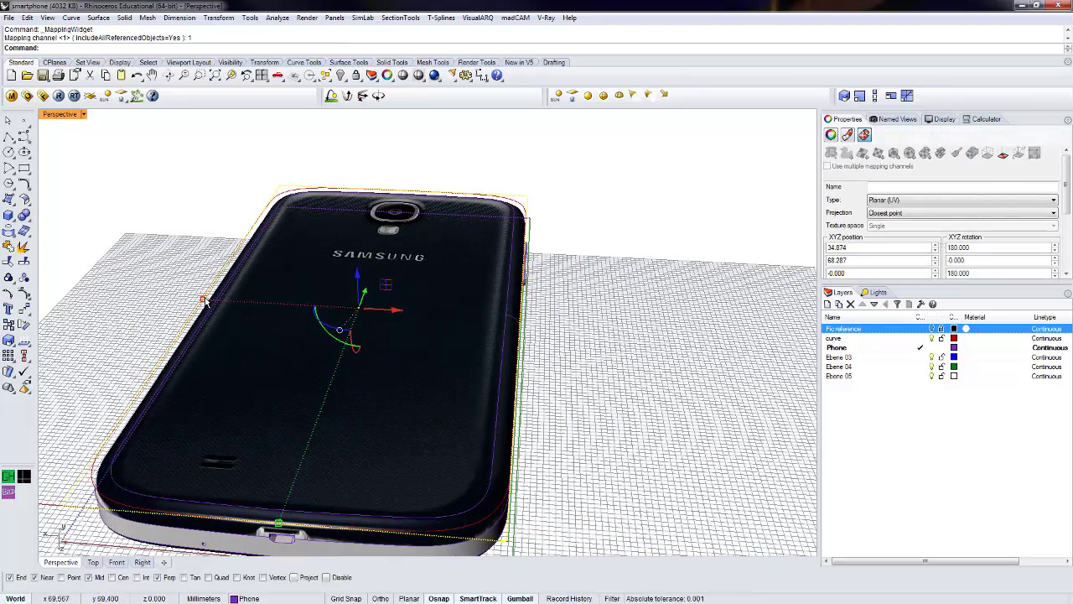
{"action": "left_click_drag", "start_coordinate": [206, 302], "coordinate": [201, 300]}
{"action": "right_click_drag", "start_coordinate": [202, 300], "coordinate": [579, 289]}
{"action": "left_click_drag", "start_coordinate": [587, 289], "coordinate": [558, 302]}
{"action": "right_click_drag", "start_coordinate": [558, 302], "coordinate": [323, 349]}
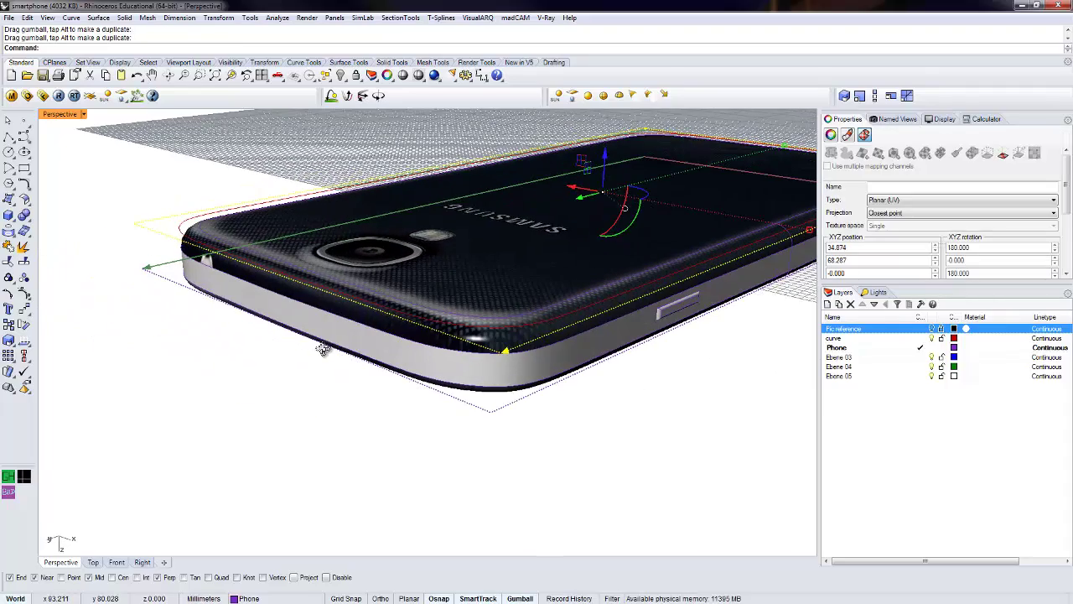
{"action": "right_click_drag", "start_coordinate": [521, 271], "coordinate": [550, 273]}
{"action": "scroll", "coordinate": [551, 276], "scroll_direction": "down", "scroll_amount": 5}
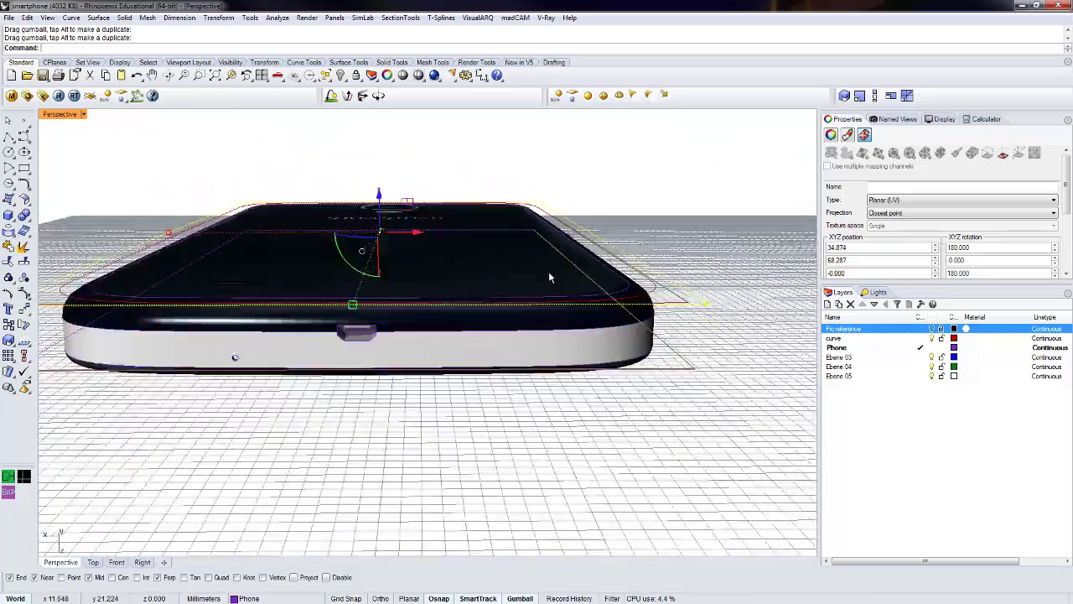
{"action": "right_click_drag", "start_coordinate": [486, 307], "coordinate": [482, 316]}
{"action": "right_click_drag", "start_coordinate": [573, 250], "coordinate": [717, 344]}
{"action": "key", "text": "Escape"}
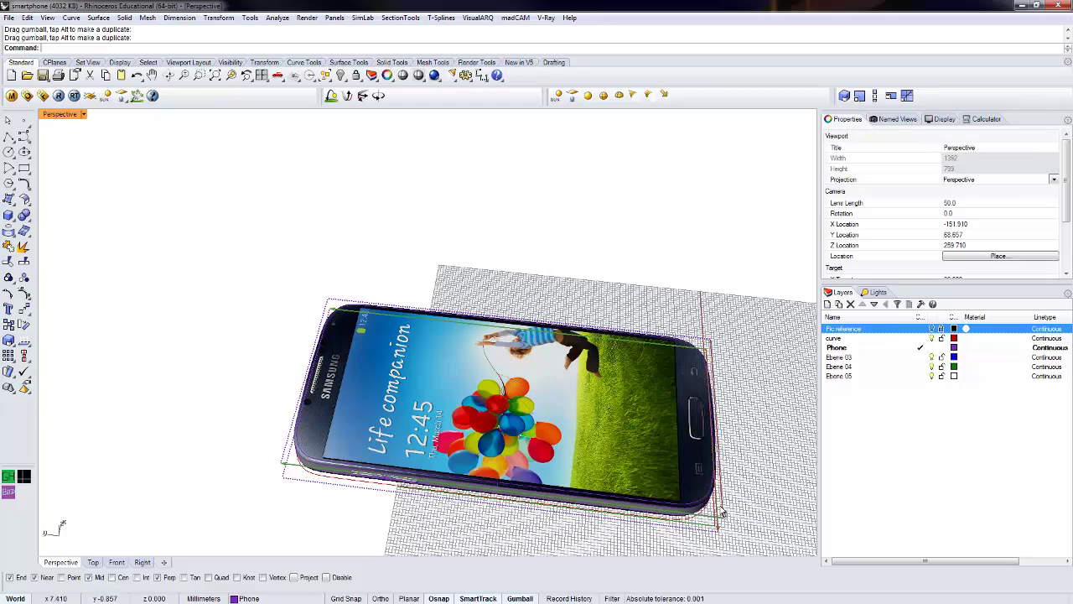
- Hide the mapping widgets of the phone's front and back polysurfaces and deselect everything
{"action": "left_click", "coordinate": [703, 501]}
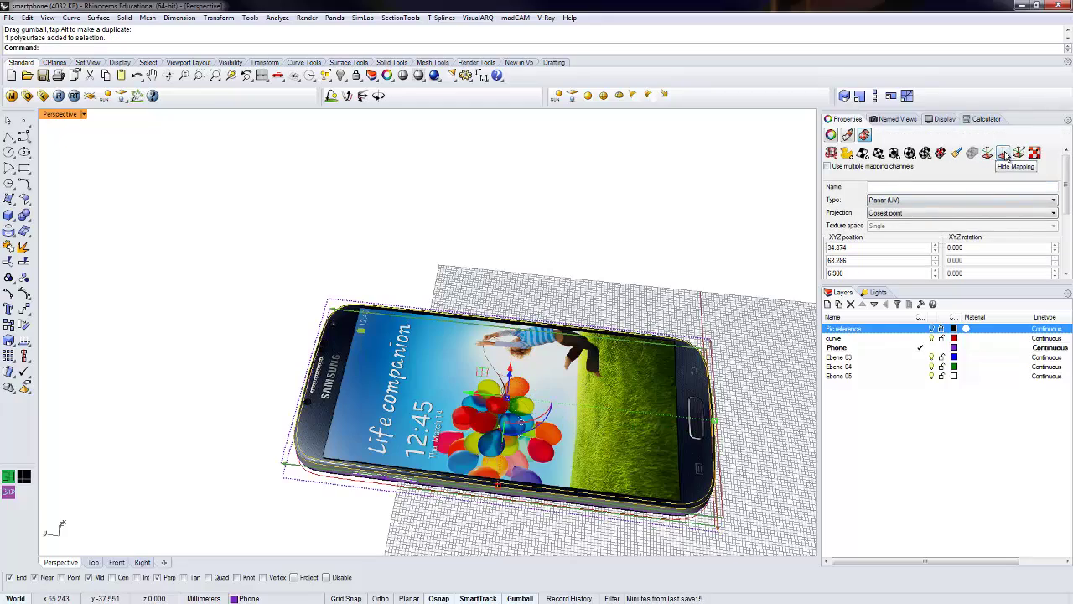
{"action": "left_click", "coordinate": [1003, 153]}
{"action": "right_click_drag", "start_coordinate": [704, 514], "coordinate": [698, 326]}
{"action": "left_click", "coordinate": [693, 372]}
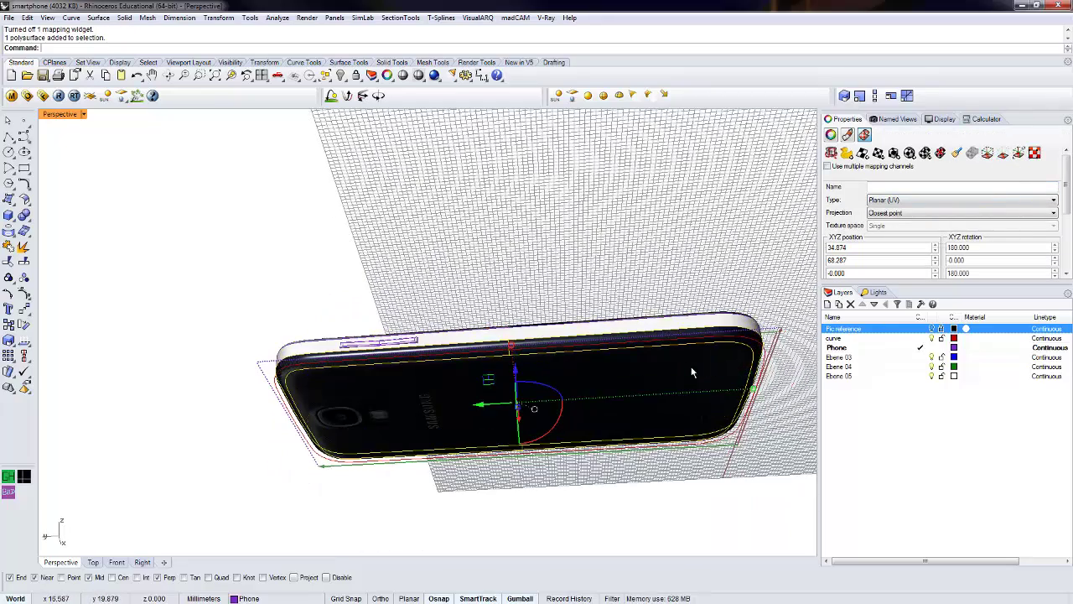
{"action": "right_click_drag", "start_coordinate": [762, 337], "coordinate": [748, 428]}
{"action": "left_click", "coordinate": [1010, 155]}
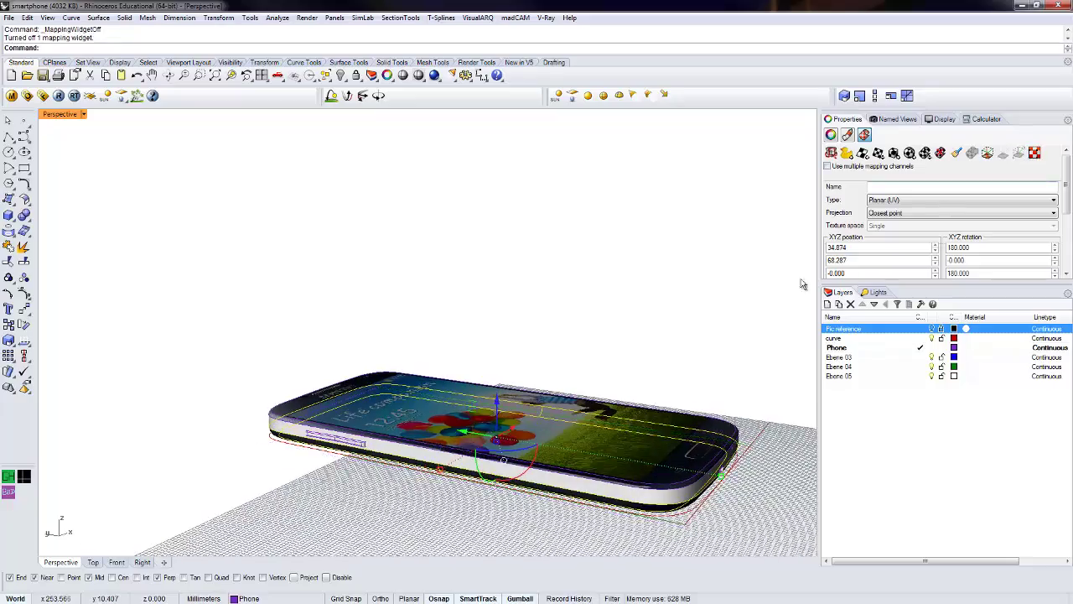
{"action": "right_click_drag", "start_coordinate": [647, 320], "coordinate": [470, 380]}
{"action": "key", "text": "Escape"}
{"action": "scroll", "coordinate": [509, 359], "scroll_direction": "down", "scroll_amount": 5}
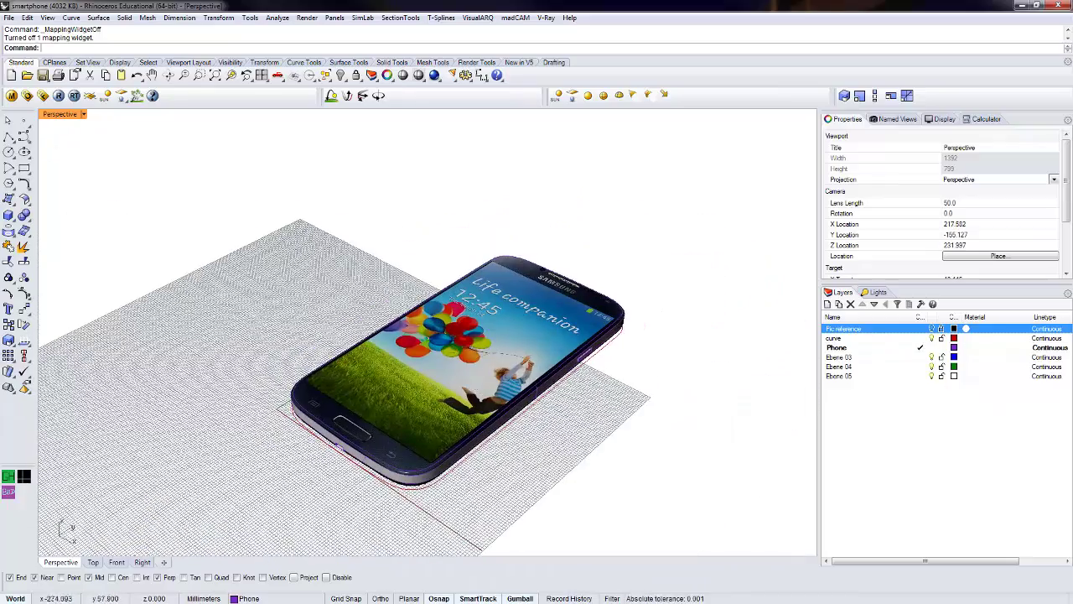
- Load steel_brushed_light.vismat from the Material library's Metal folder into the V-Ray scene materials and select it
{"action": "left_click", "coordinate": [12, 95]}
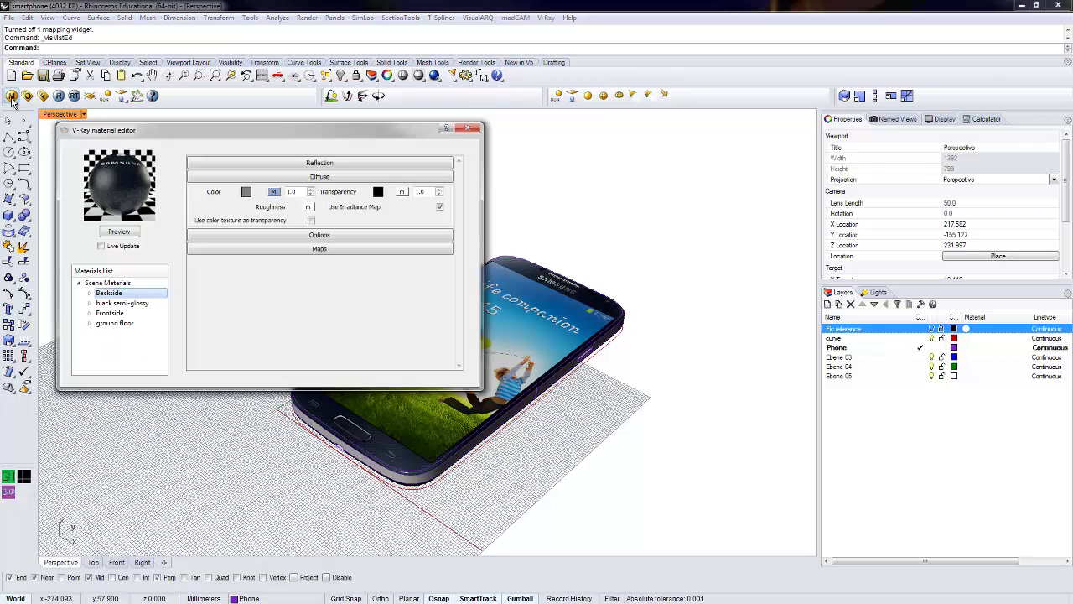
{"action": "right_click", "coordinate": [126, 284]}
{"action": "left_click", "coordinate": [157, 302]}
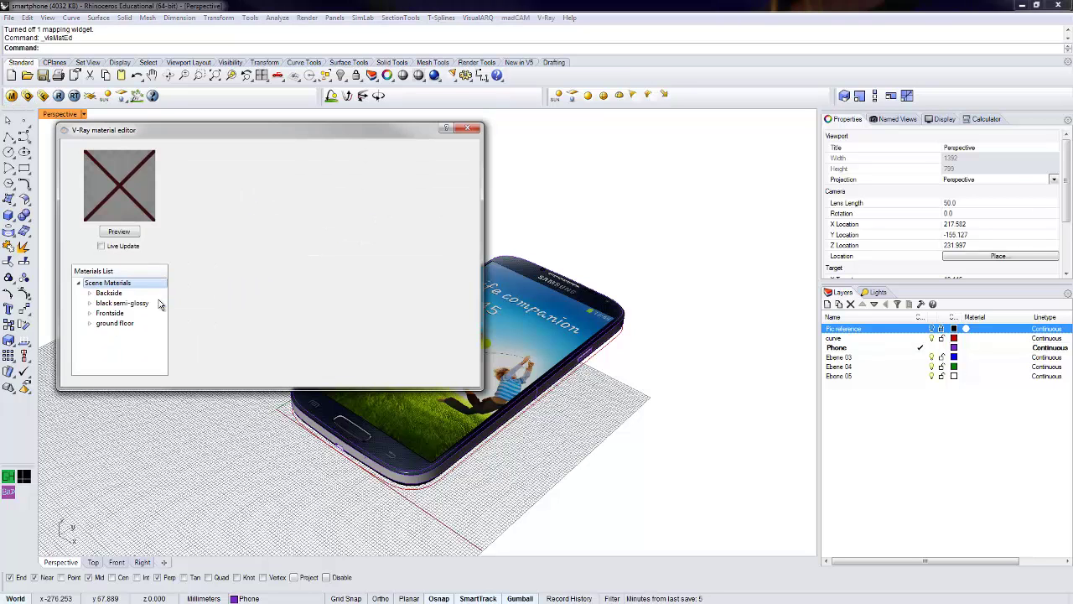
{"action": "left_click_drag", "start_coordinate": [334, 119], "coordinate": [356, 81]}
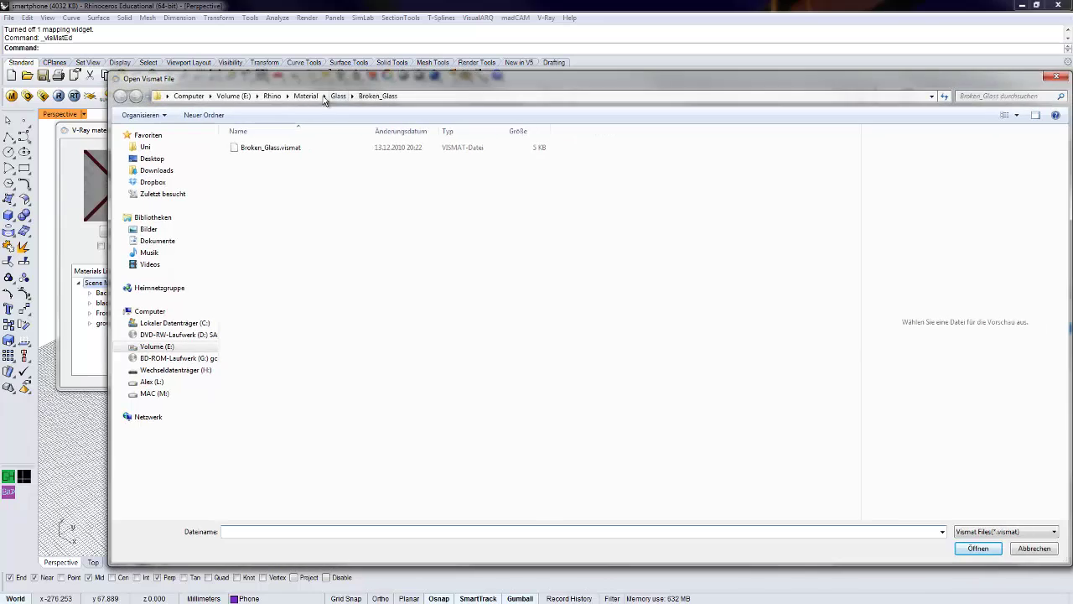
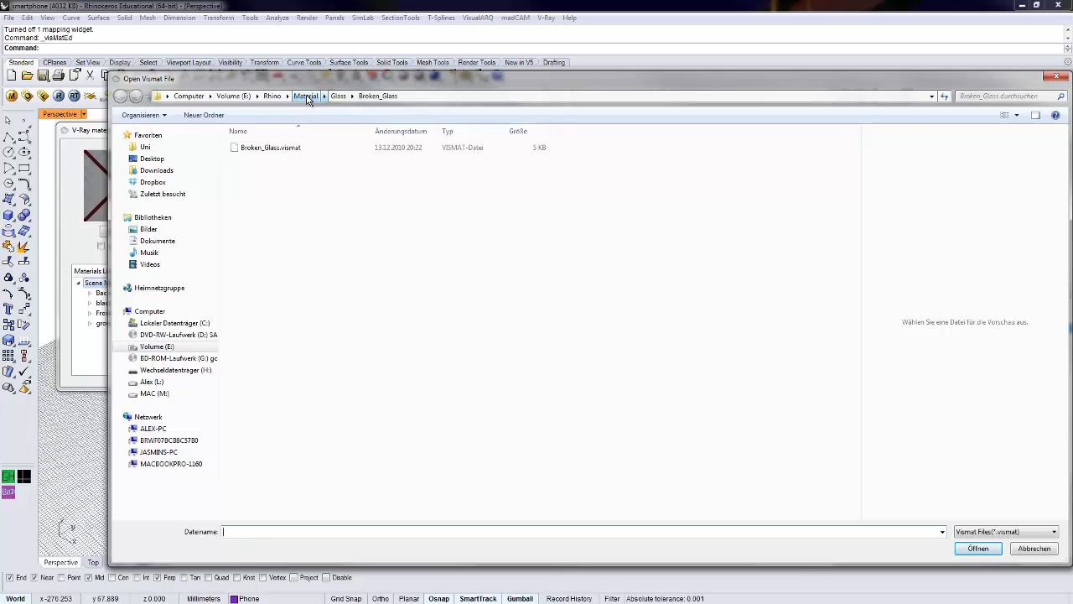
{"action": "left_click", "coordinate": [306, 98]}
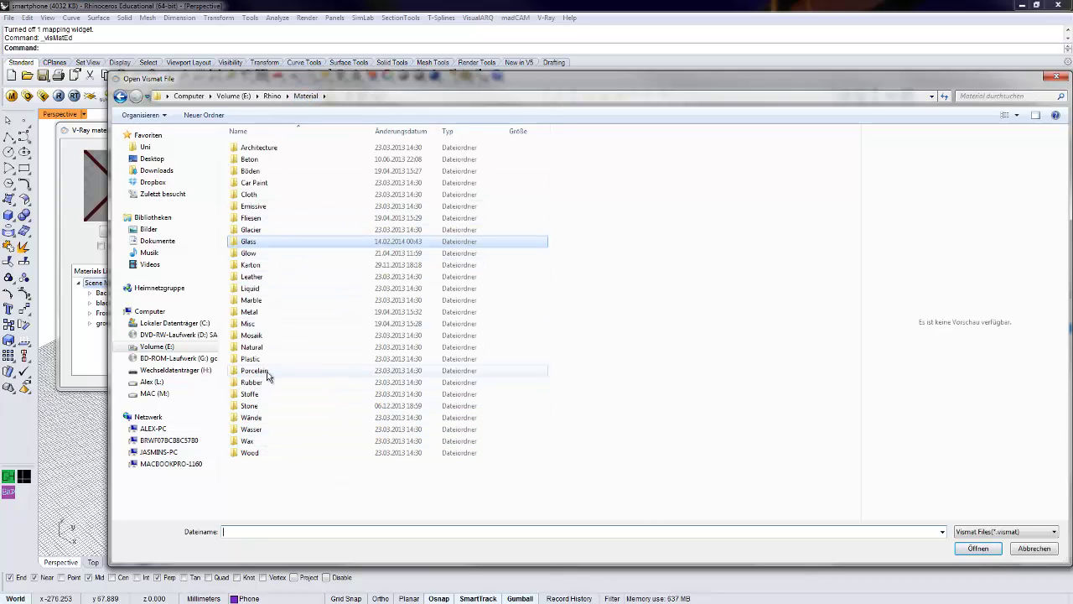
{"action": "double_click", "coordinate": [263, 312]}
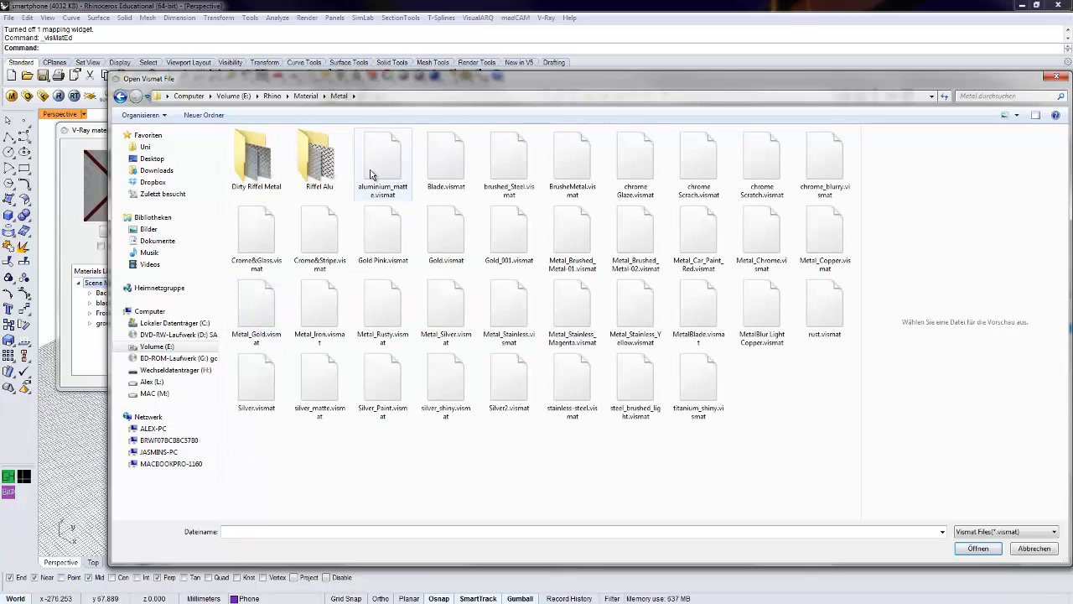
{"action": "left_click", "coordinate": [389, 160]}
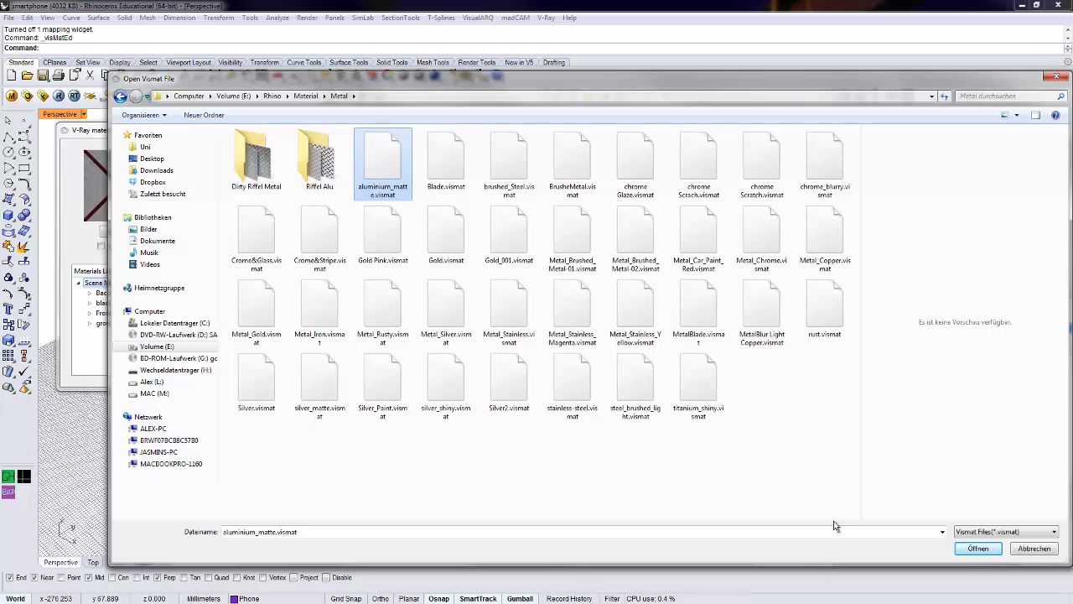
{"action": "left_click", "coordinate": [637, 384]}
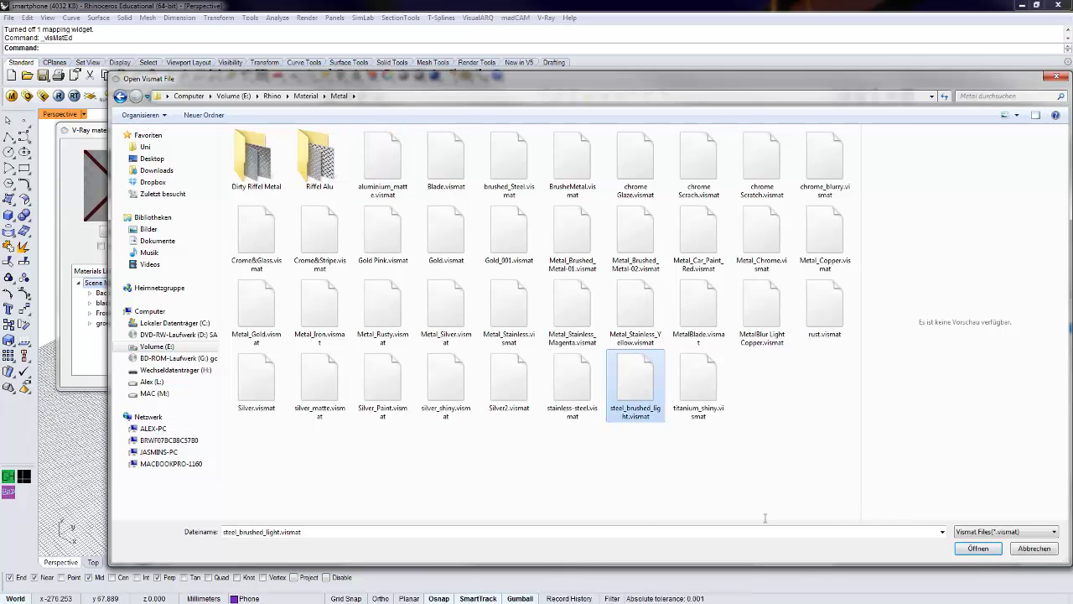
{"action": "left_click", "coordinate": [978, 549]}
{"action": "left_click", "coordinate": [126, 333]}
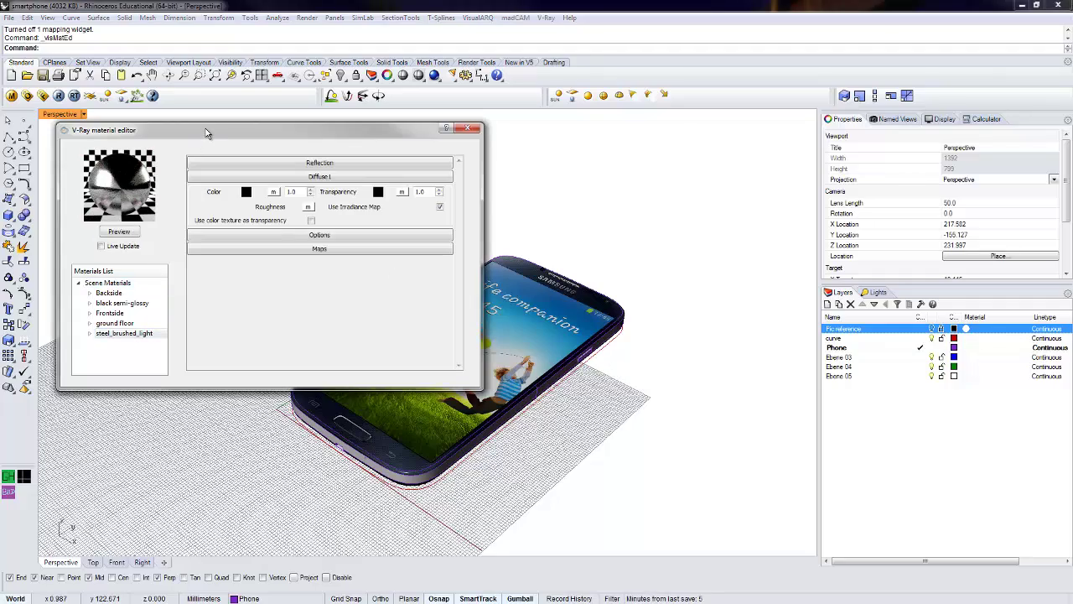
- Apply the steel_brushed_light material to the phone's side frame and side buttons, then close the material editor
{"action": "left_click_drag", "start_coordinate": [206, 133], "coordinate": [290, 32]}
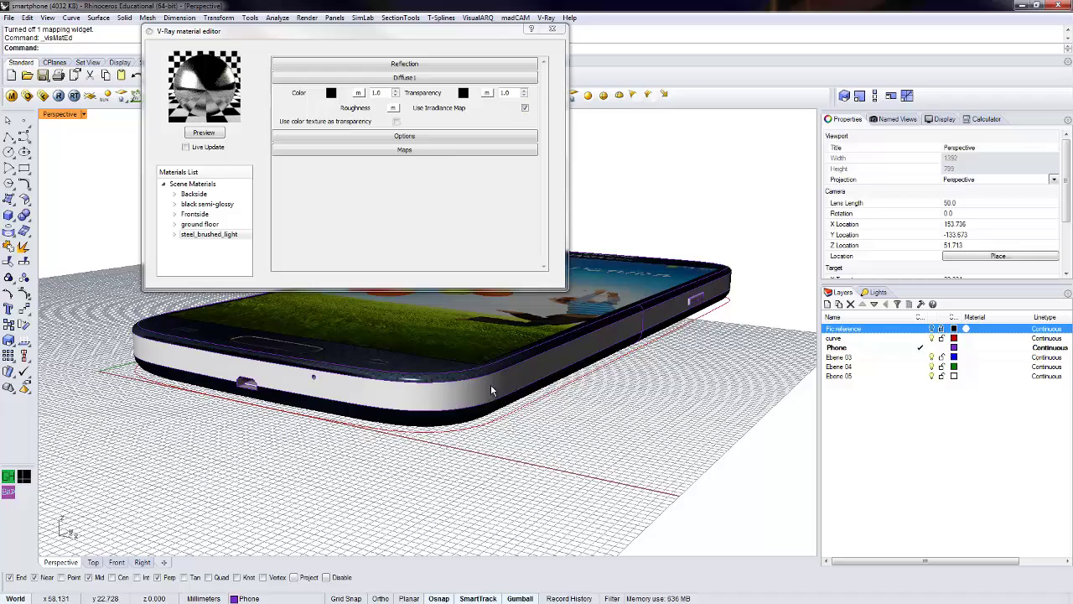
{"action": "left_click", "coordinate": [501, 388]}
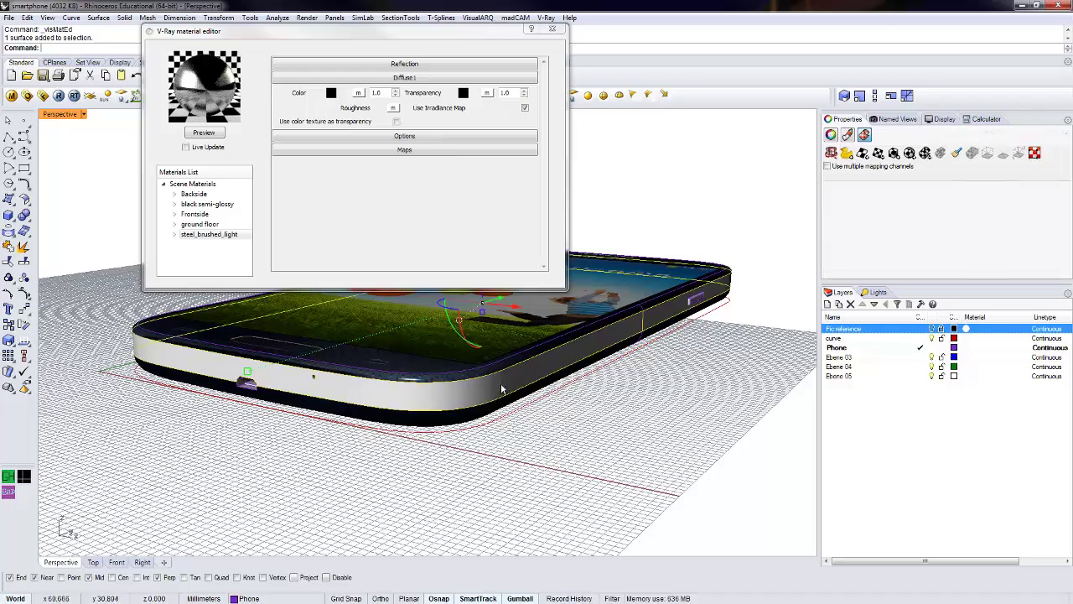
{"action": "right_click_drag", "start_coordinate": [339, 316], "coordinate": [683, 300]}
{"action": "left_click", "coordinate": [701, 303], "text": "shift"}
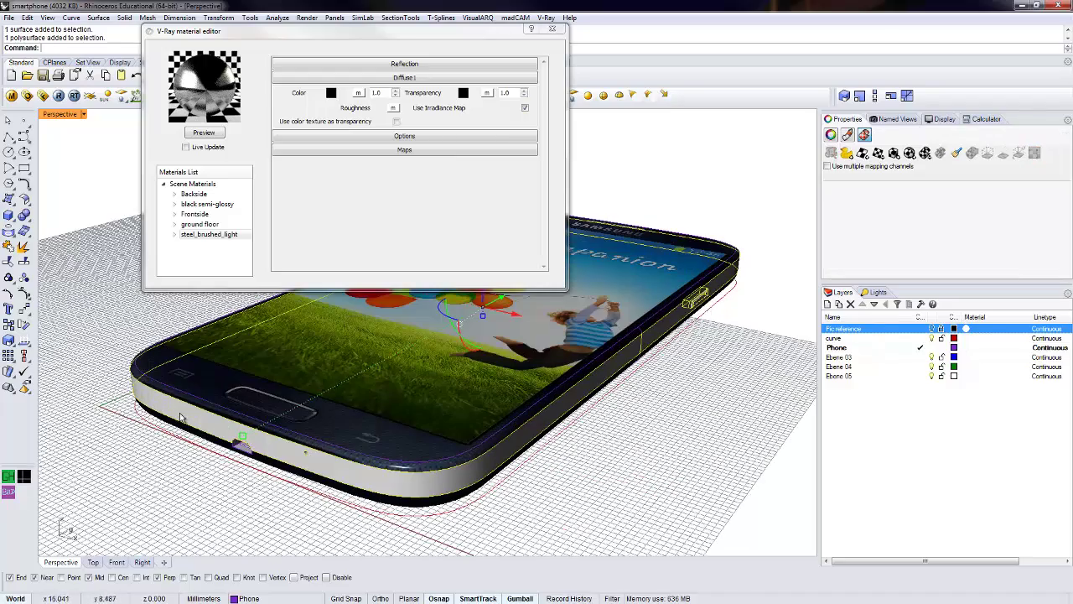
{"action": "right_click_drag", "start_coordinate": [176, 419], "coordinate": [396, 398]}
{"action": "left_click", "coordinate": [250, 319], "text": "shift"}
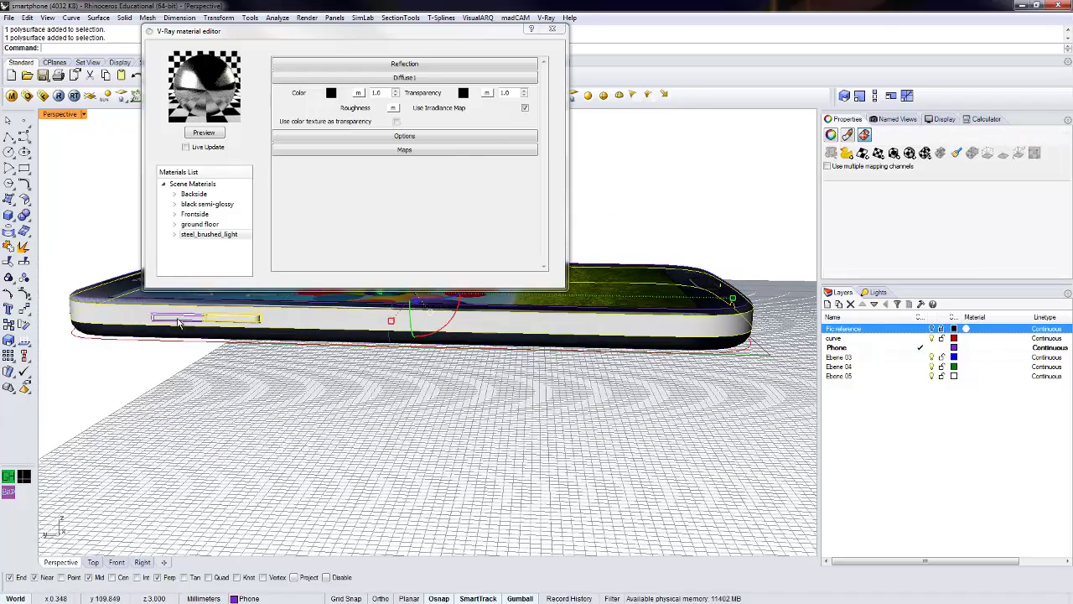
{"action": "right_click", "coordinate": [210, 239]}
{"action": "left_click", "coordinate": [270, 328]}
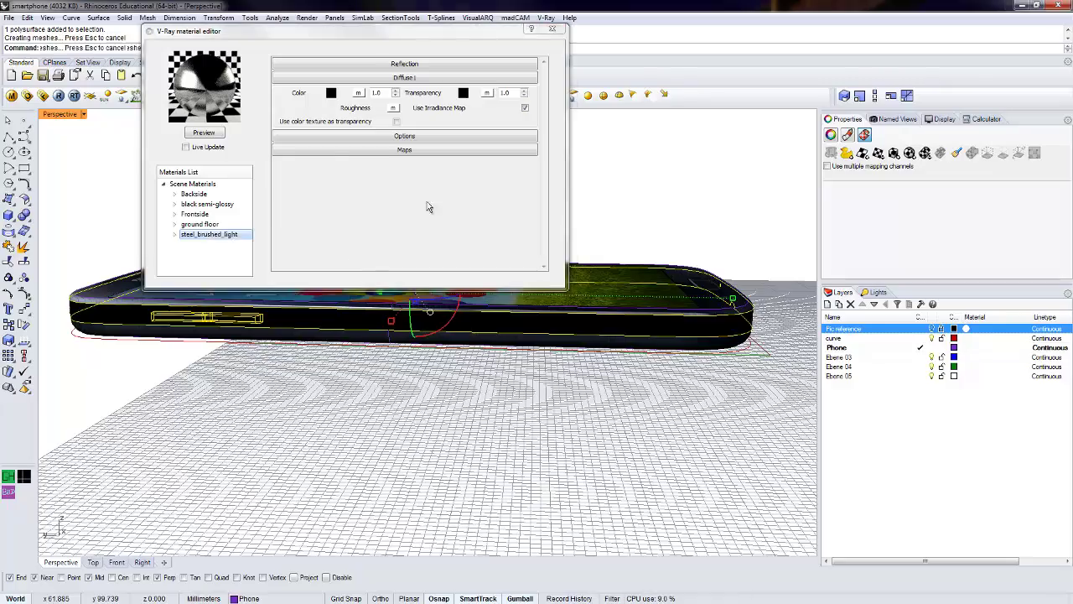
{"action": "left_click", "coordinate": [560, 28]}
- Rename the Ebene 03 layer to groudfloor as the current layer and add a V-Ray infinite plane
{"action": "right_click_drag", "start_coordinate": [577, 226], "coordinate": [402, 284]}
{"action": "left_click", "coordinate": [642, 285]}
{"action": "right_click_drag", "start_coordinate": [642, 287], "coordinate": [802, 376]}
{"action": "double_click", "coordinate": [849, 358]}
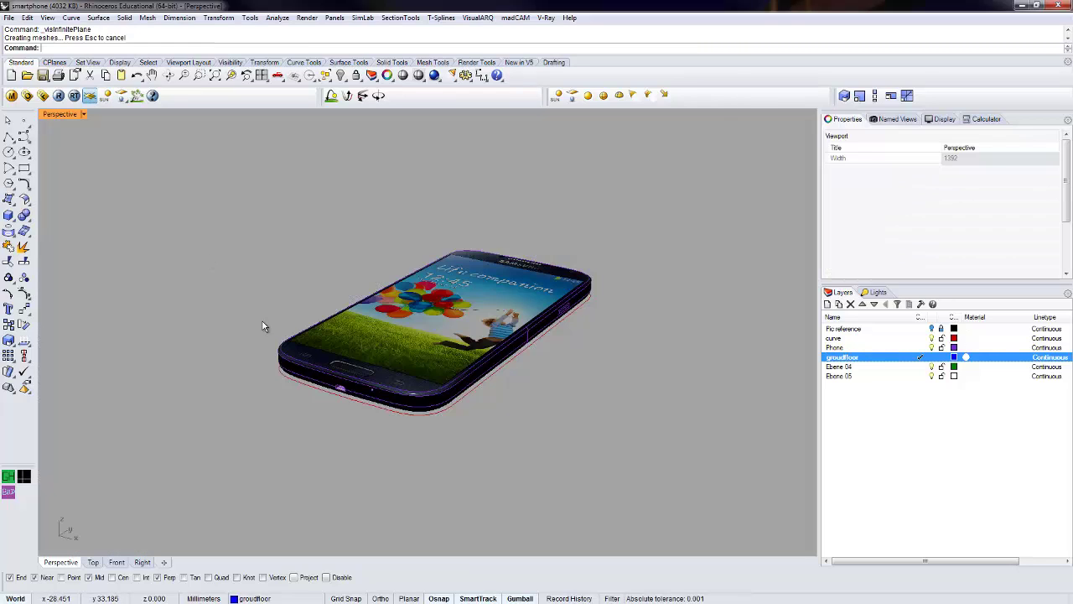
- Assign the infinite plane to the groudfloor layer
{"action": "left_click", "coordinate": [603, 369]}
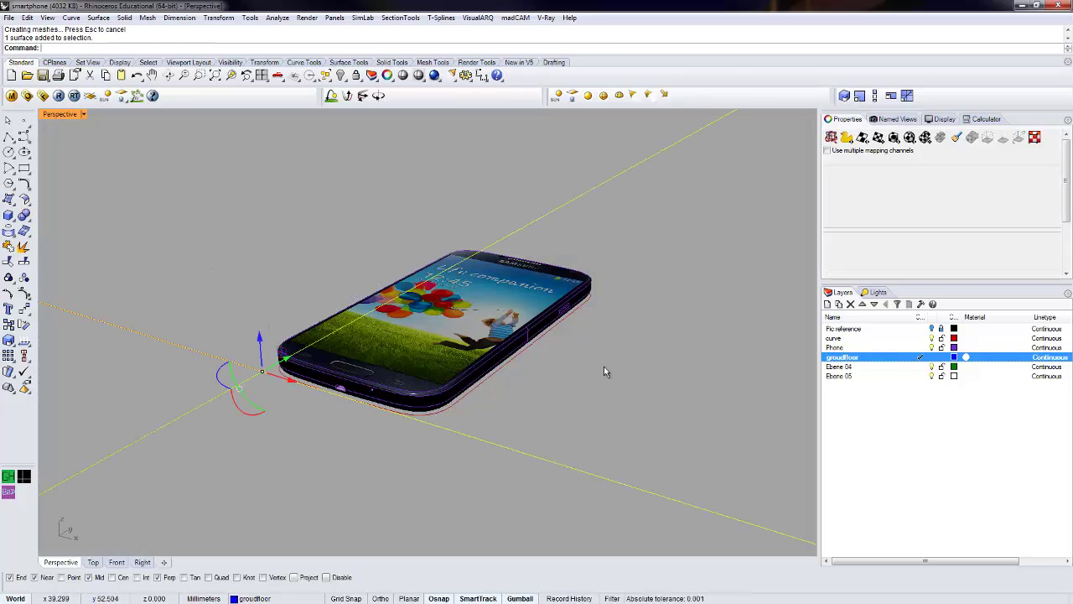
{"action": "right_click", "coordinate": [867, 358]}
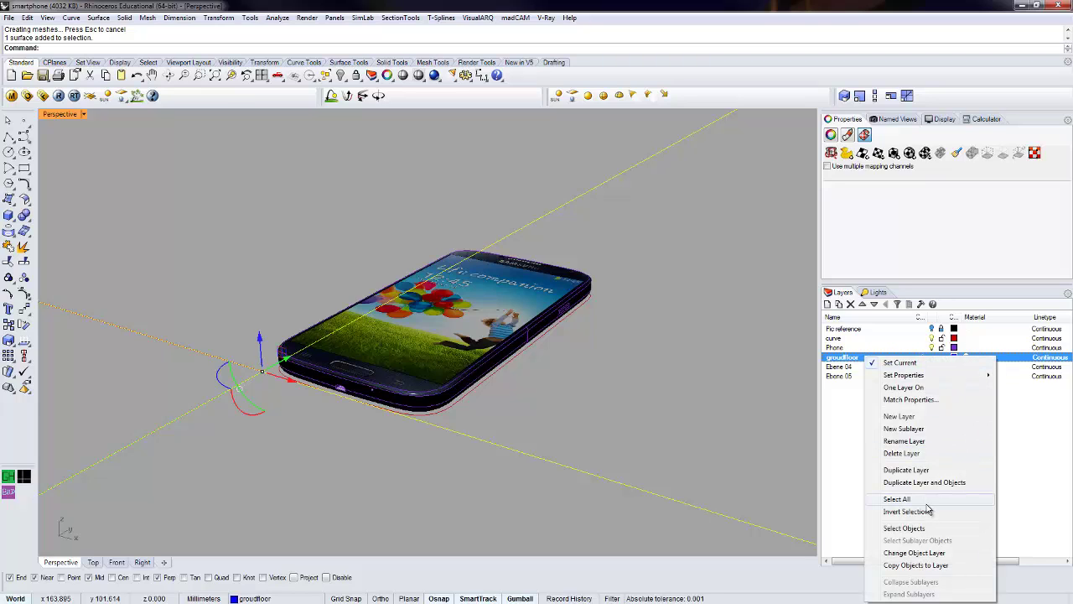
{"action": "left_click", "coordinate": [914, 553]}
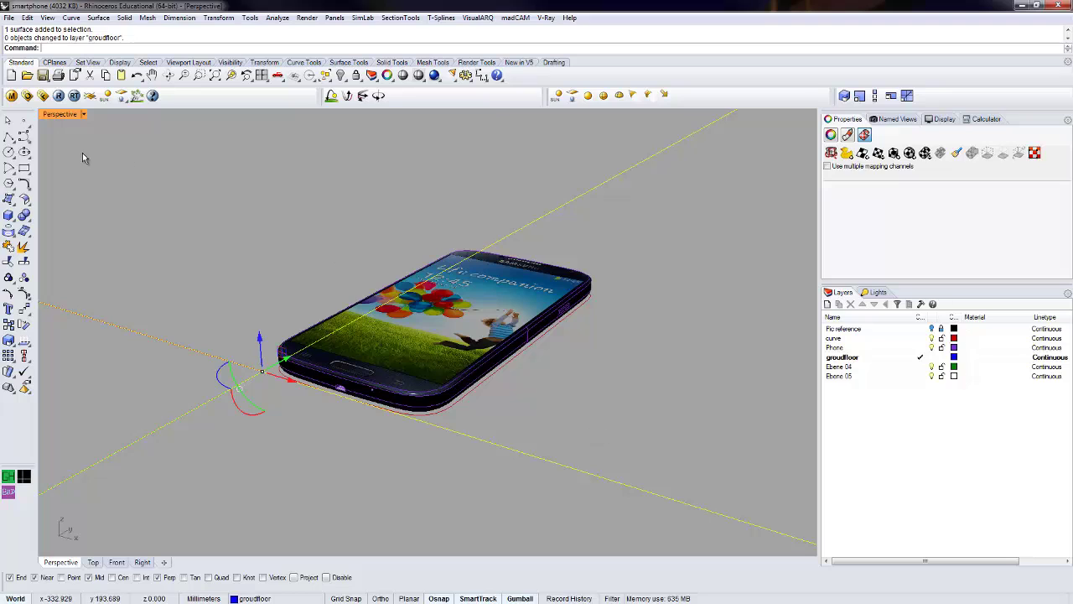
- Apply the ground floor material to the selected infinite plane and deselect it
{"action": "left_click", "coordinate": [11, 97]}
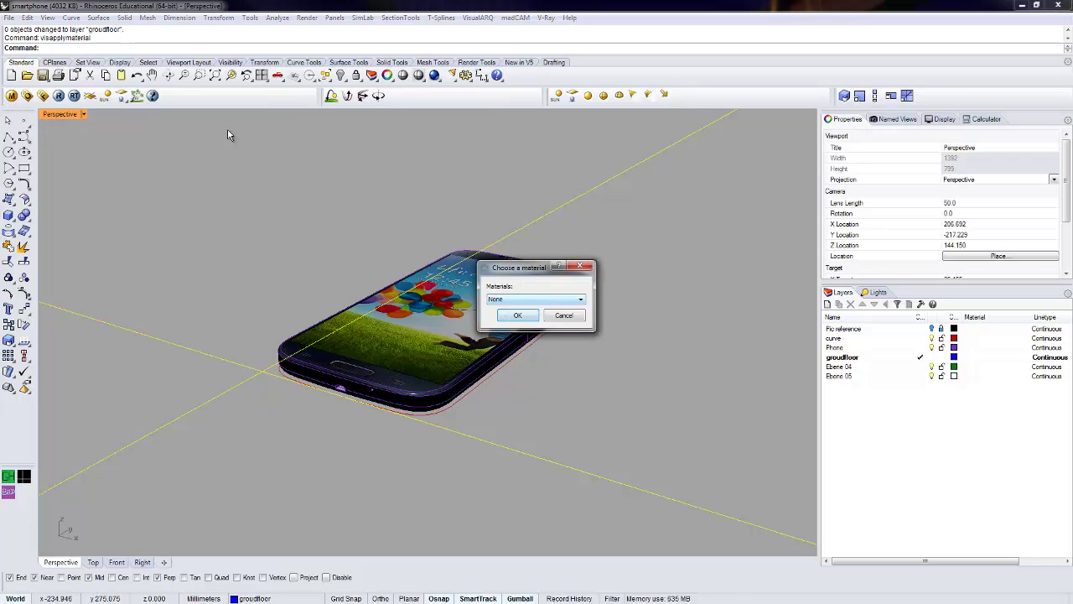
{"action": "left_click", "coordinate": [579, 300]}
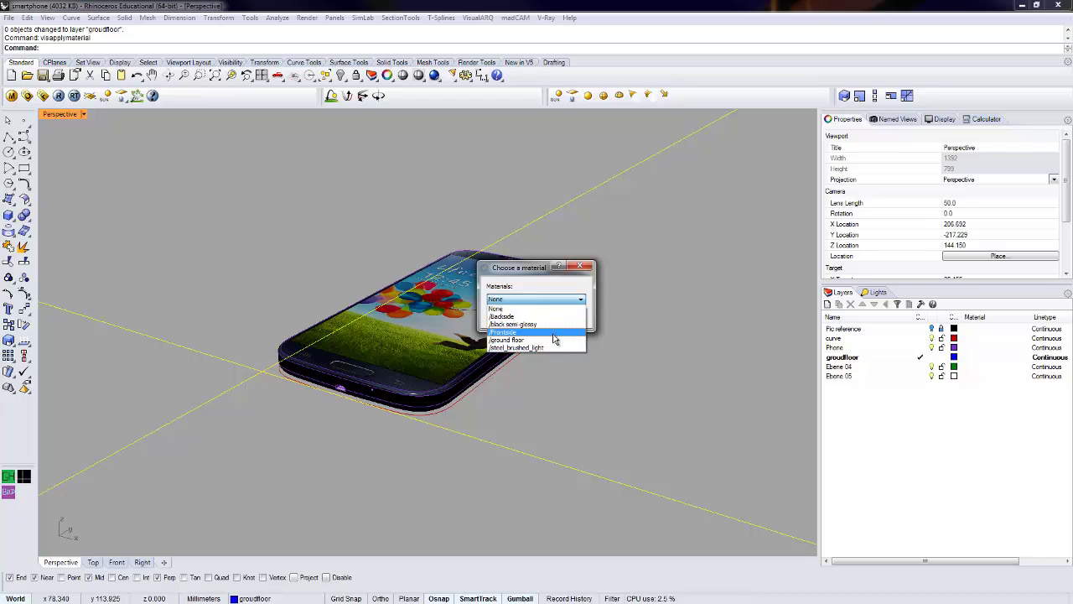
{"action": "left_click", "coordinate": [533, 339]}
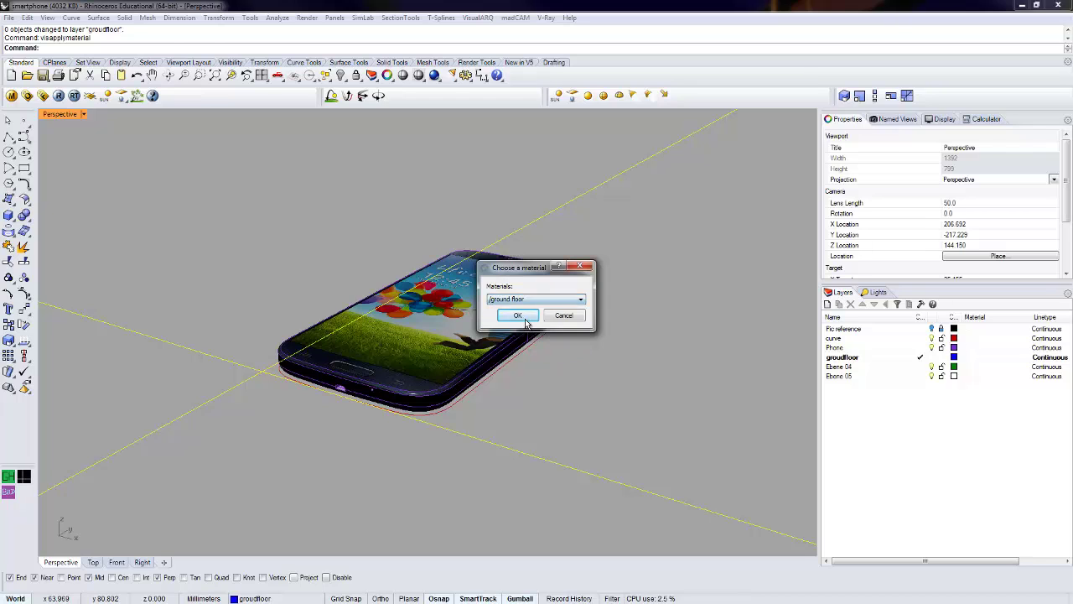
{"action": "left_click", "coordinate": [522, 316]}
{"action": "key", "text": "Escape"}
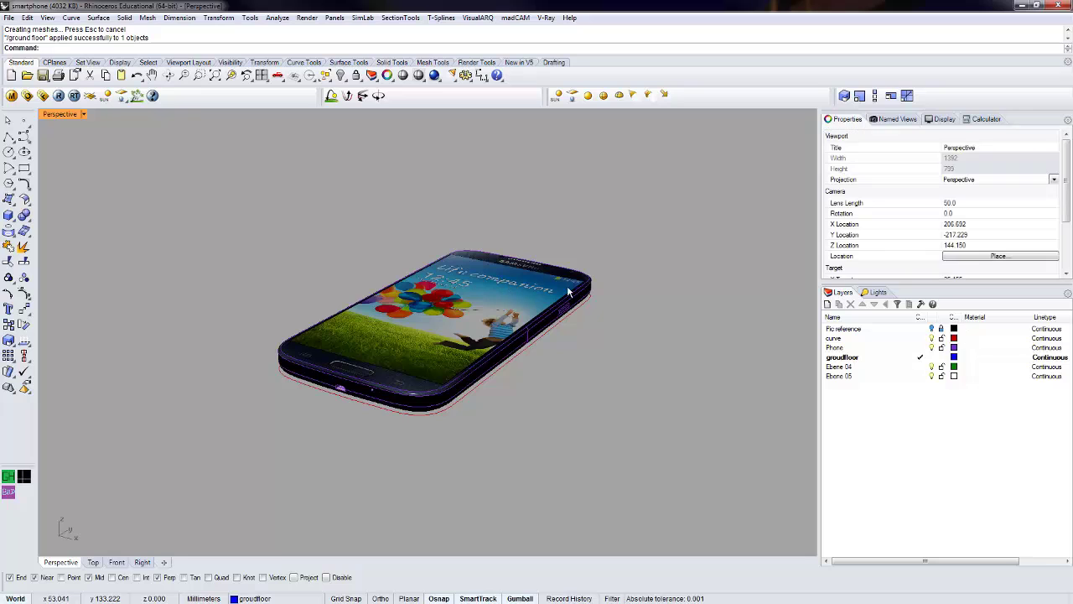
- Frame the phone at an angle in the perspective viewport, save it as named view Perspective1, and restore that view after orbiting away
{"action": "scroll", "coordinate": [583, 291], "scroll_direction": "up", "scroll_amount": 2}
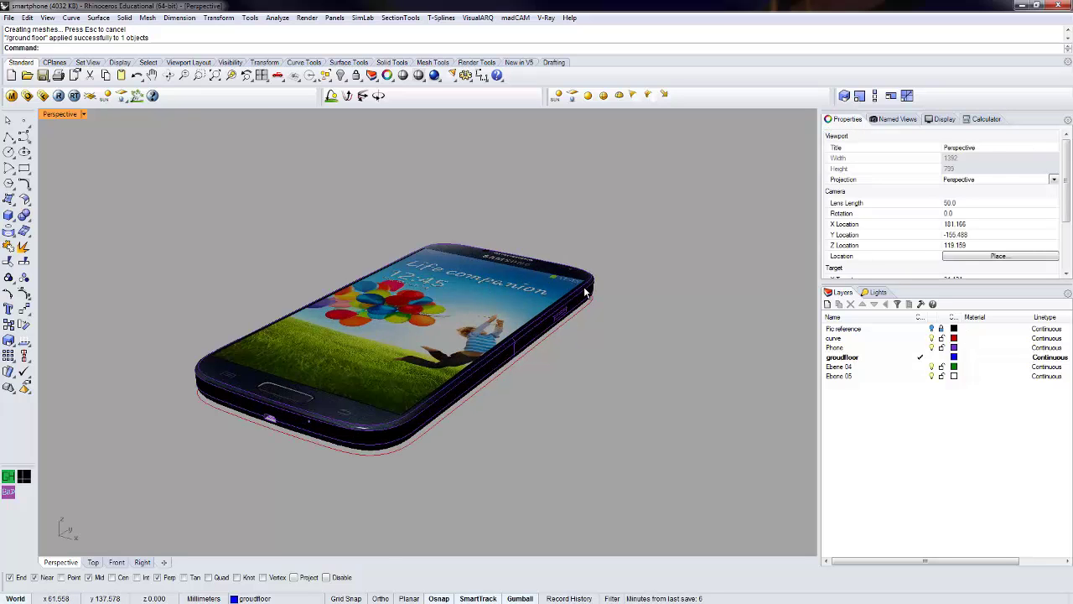
{"action": "right_click_drag", "start_coordinate": [591, 288], "coordinate": [520, 325]}
{"action": "left_click", "coordinate": [897, 119]}
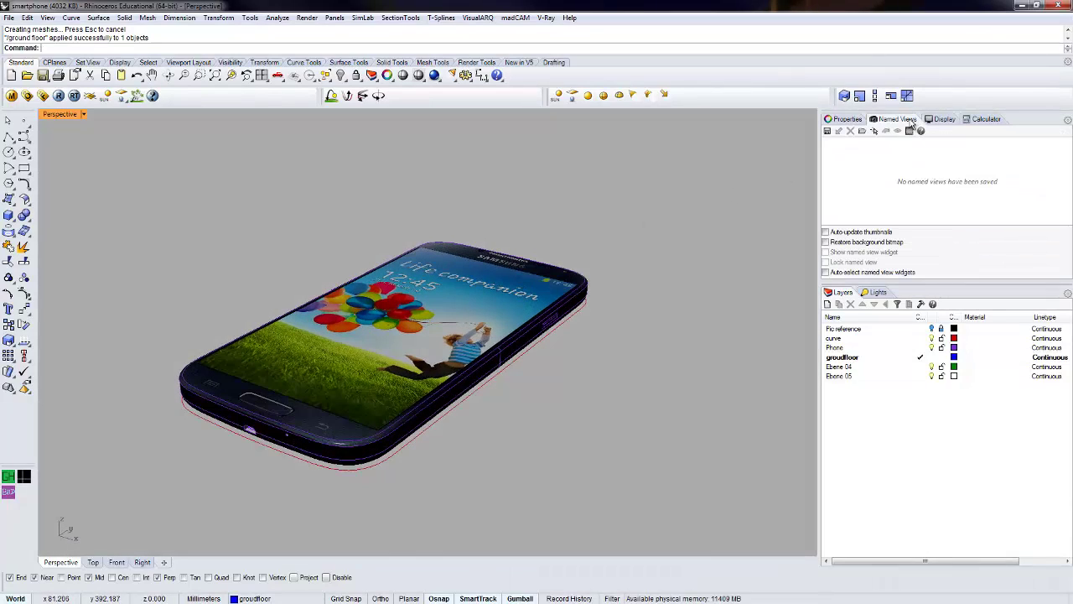
{"action": "left_click", "coordinate": [1069, 124]}
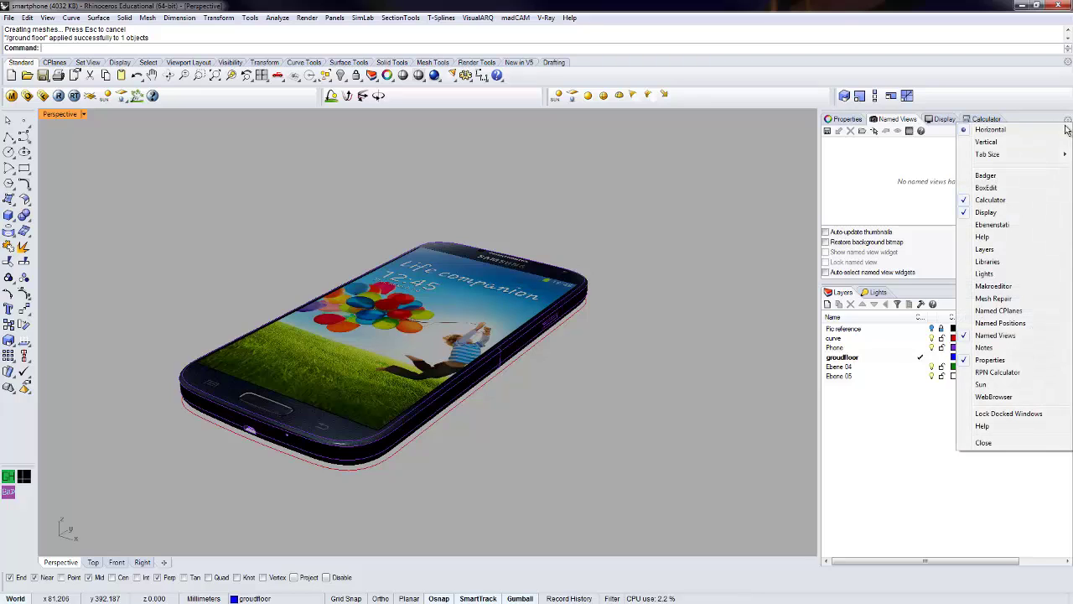
{"action": "left_click", "coordinate": [835, 136]}
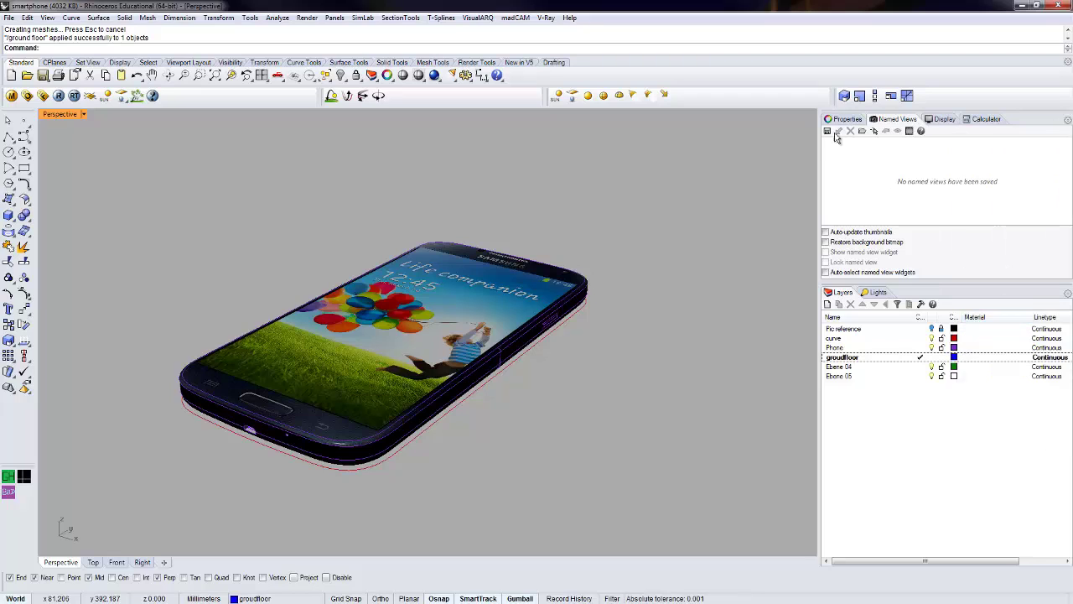
{"action": "right_click_drag", "start_coordinate": [570, 335], "coordinate": [563, 327]}
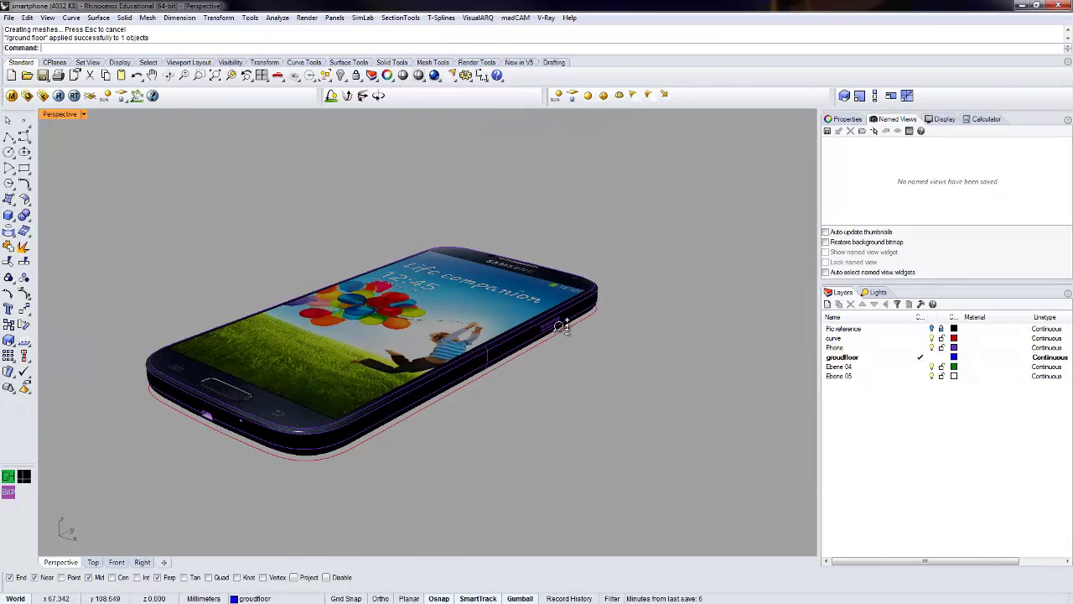
{"action": "left_click", "coordinate": [827, 132]}
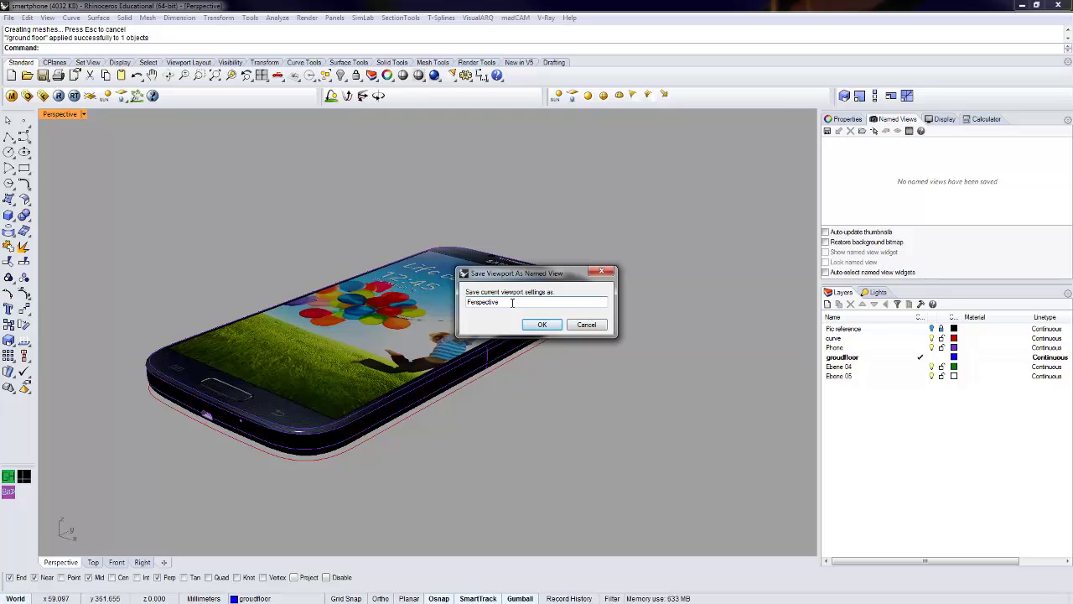
{"action": "left_click", "coordinate": [543, 326]}
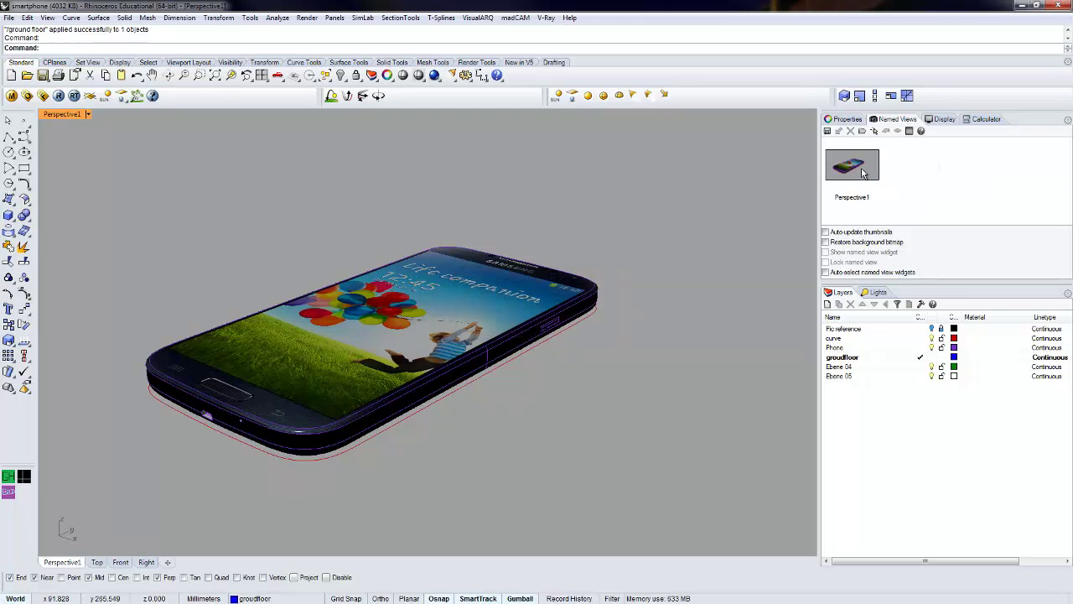
{"action": "right_click_drag", "start_coordinate": [586, 354], "coordinate": [570, 432]}
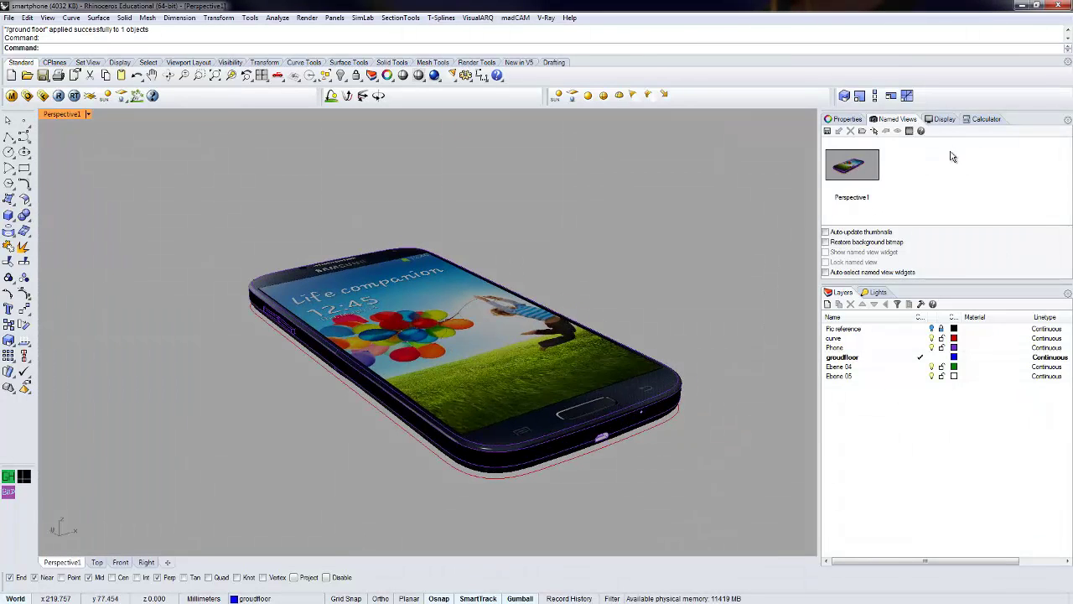
{"action": "double_click", "coordinate": [869, 168]}
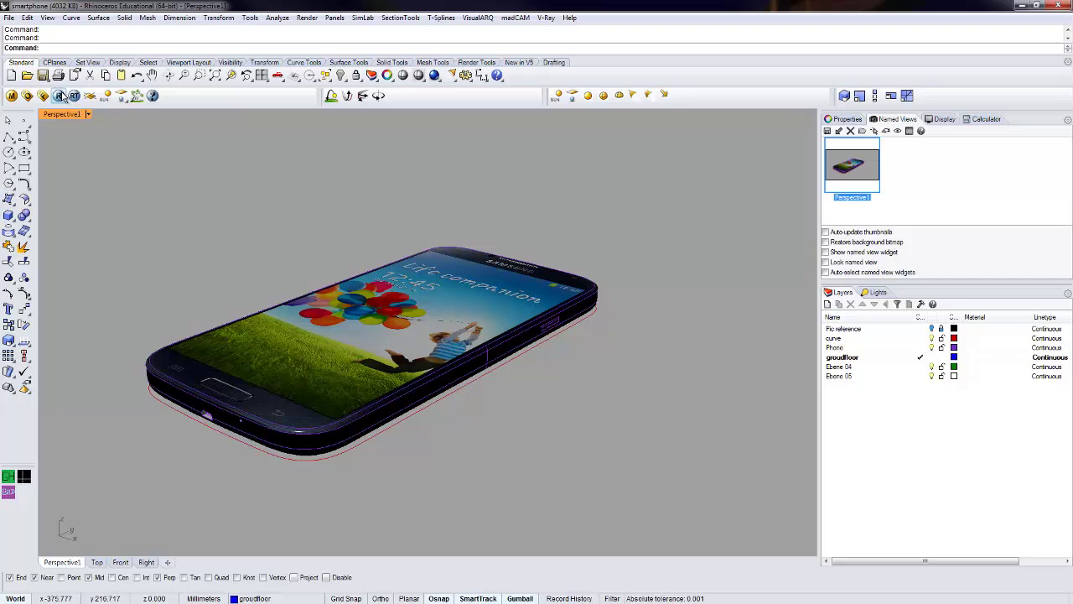
- Set the V-Ray output size to the viewport's aspect ratio, lock that ratio, and choose a 640-pixel width
{"action": "left_click", "coordinate": [28, 96]}
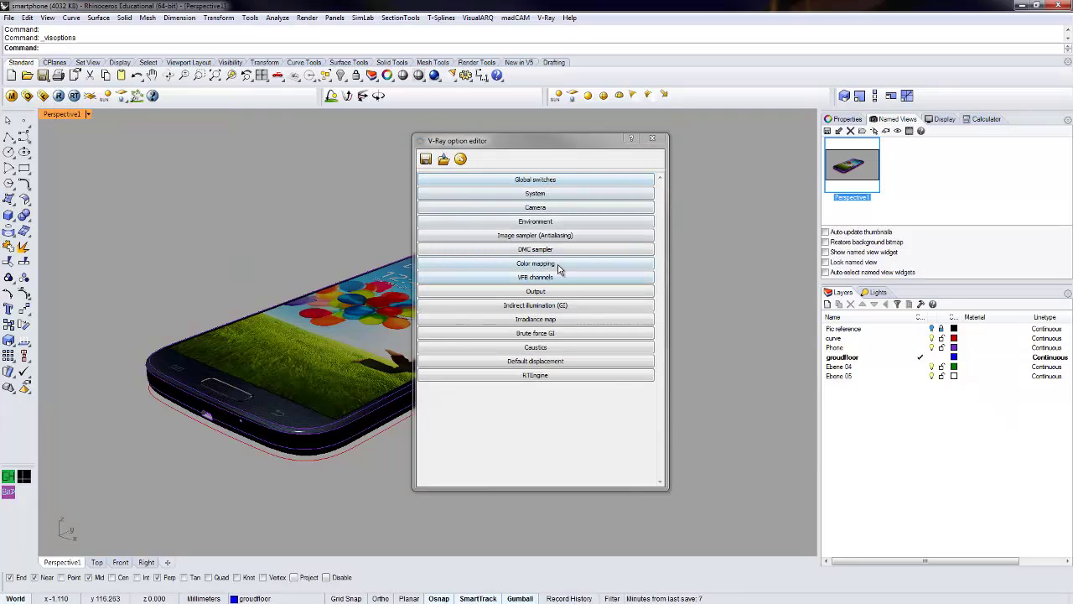
{"action": "left_click", "coordinate": [545, 291]}
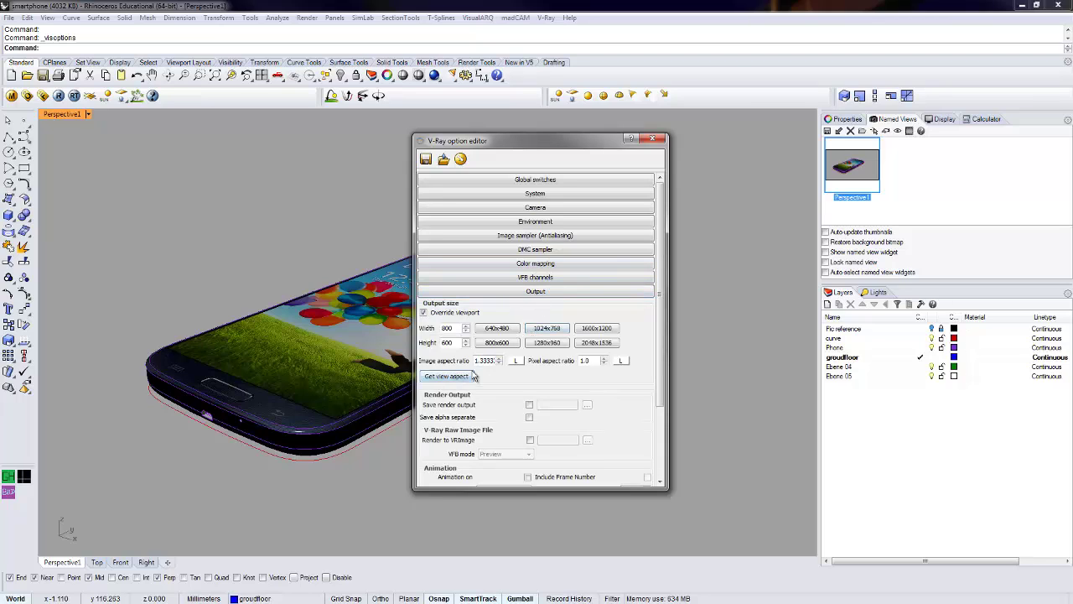
{"action": "left_click", "coordinate": [472, 377]}
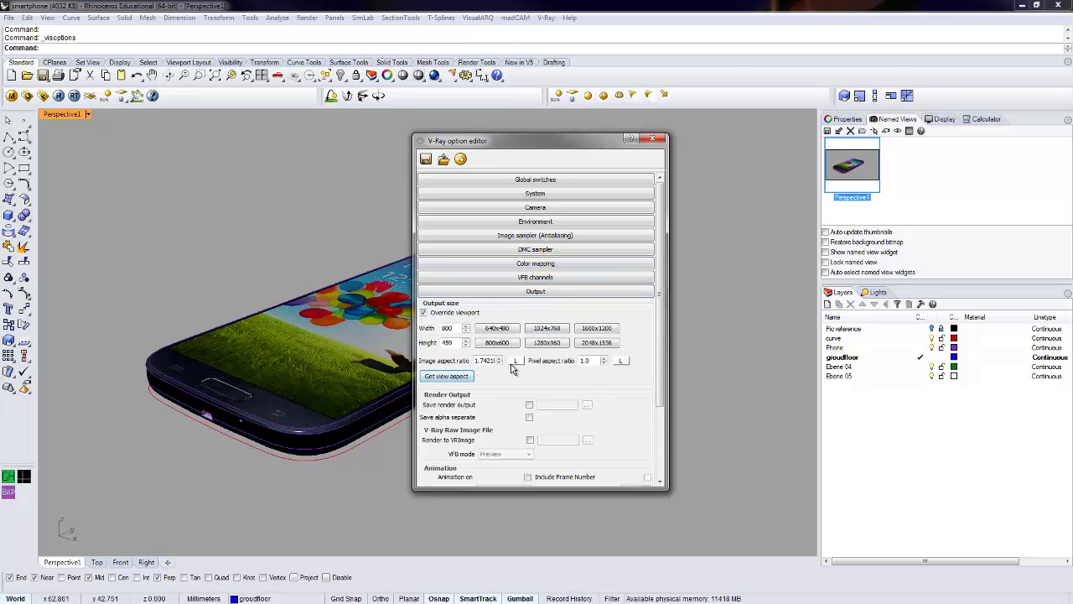
{"action": "left_click", "coordinate": [517, 361]}
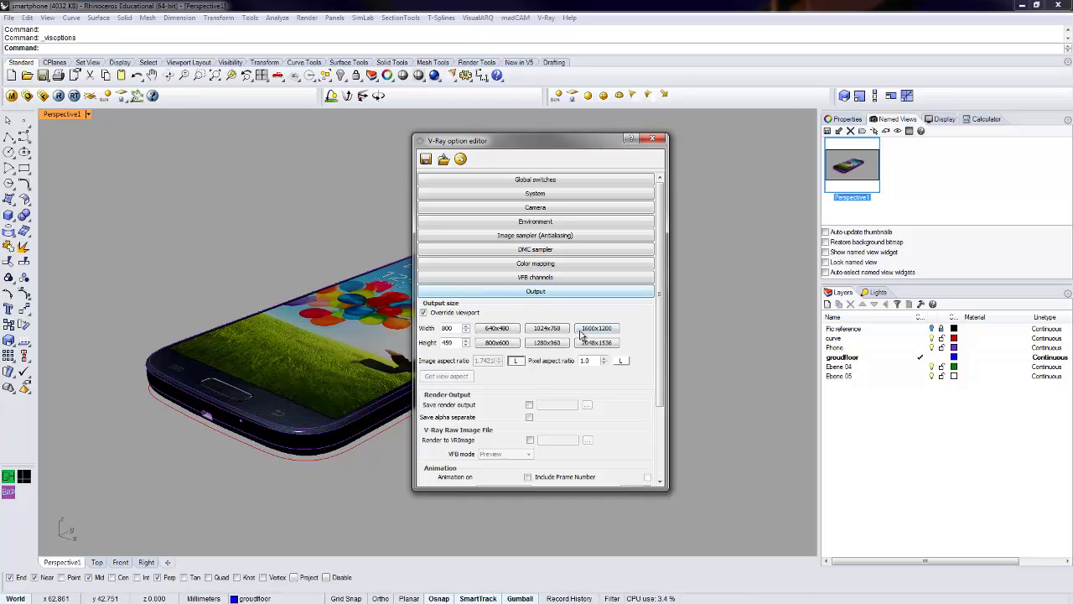
{"action": "left_click", "coordinate": [497, 328]}
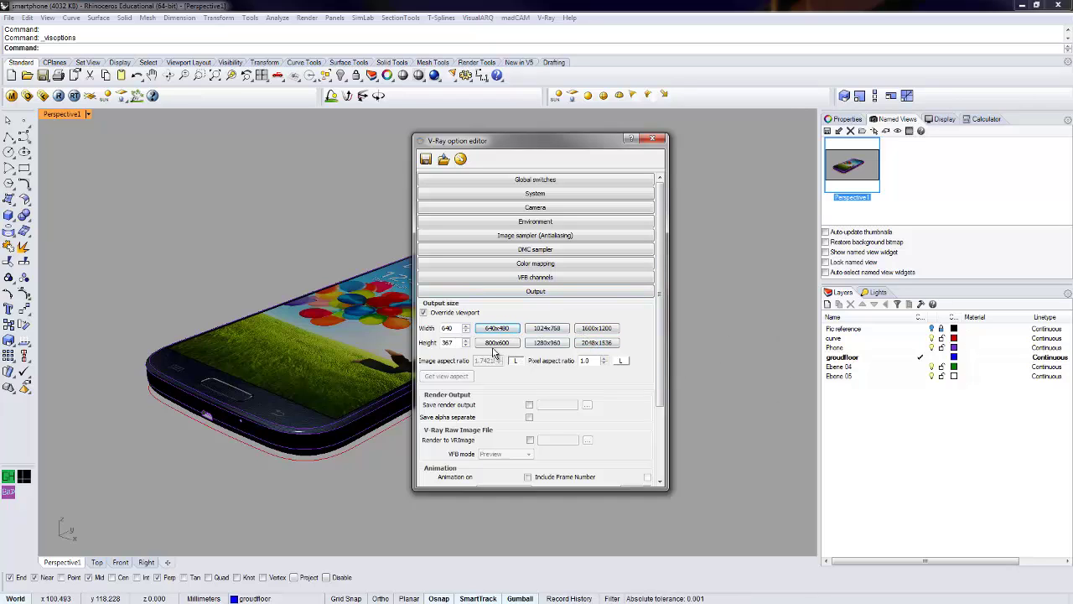
{"action": "left_click", "coordinate": [529, 294]}
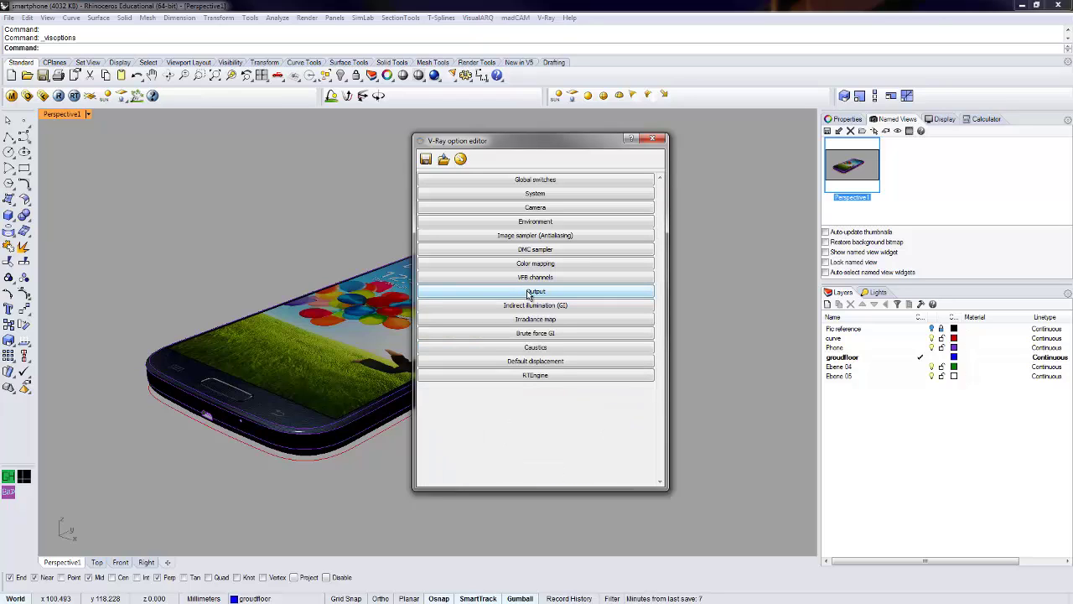
- Review the Environment, Camera and Output sections of the V-Ray options, then close the option editor
{"action": "left_click", "coordinate": [546, 223]}
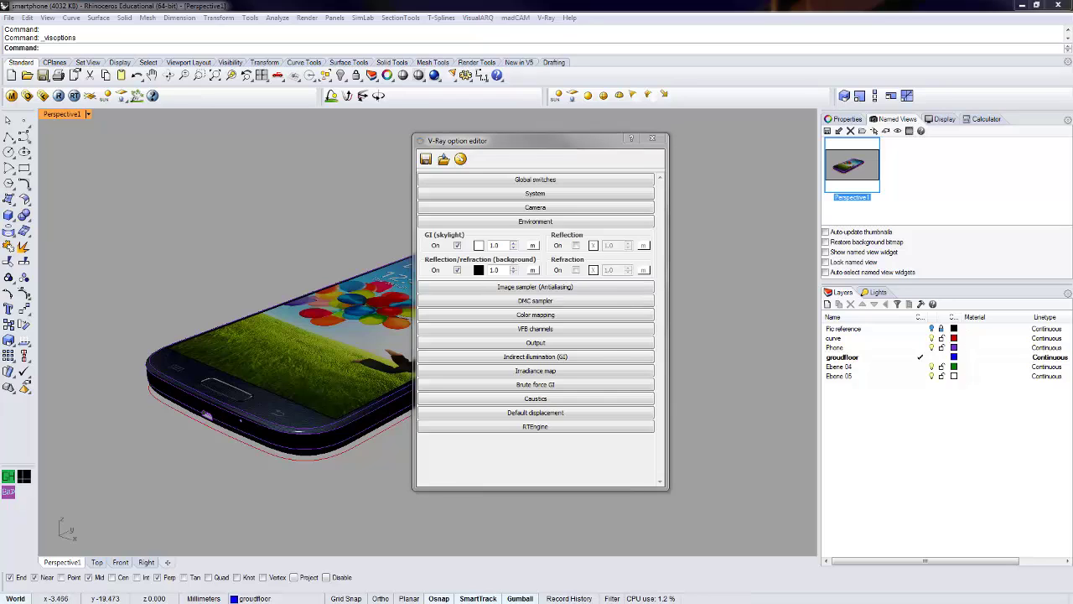
{"action": "left_click", "coordinate": [589, 222]}
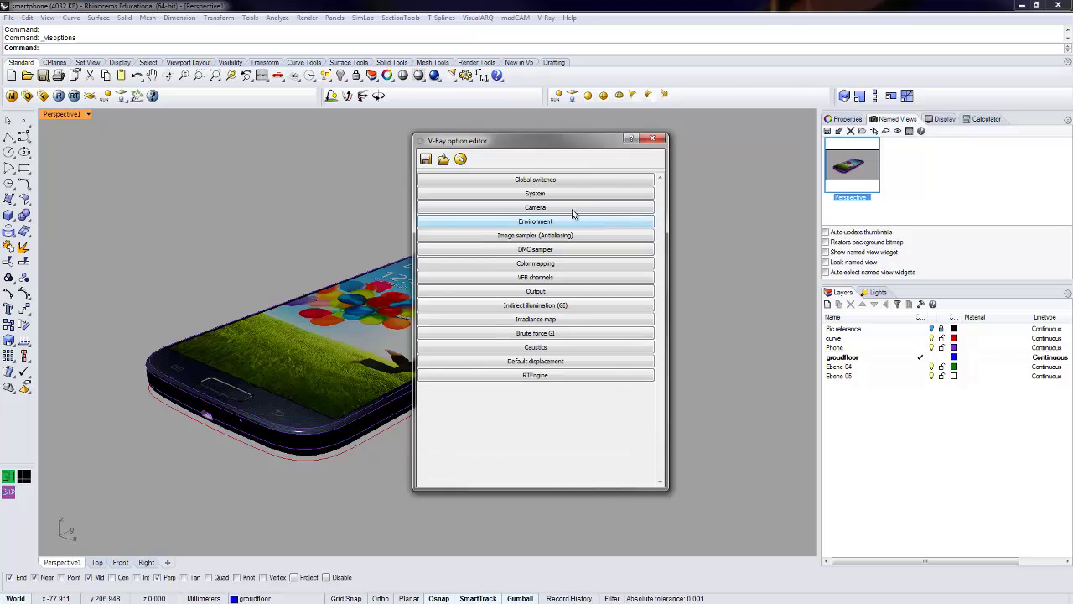
{"action": "left_click", "coordinate": [568, 209]}
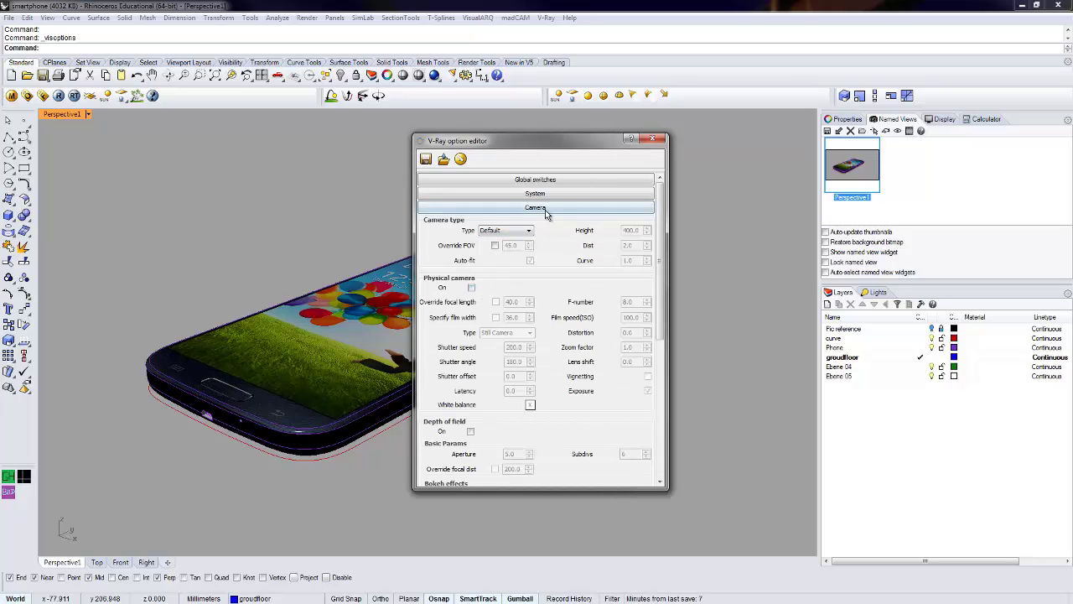
{"action": "left_click", "coordinate": [545, 210]}
{"action": "left_click", "coordinate": [662, 138]}
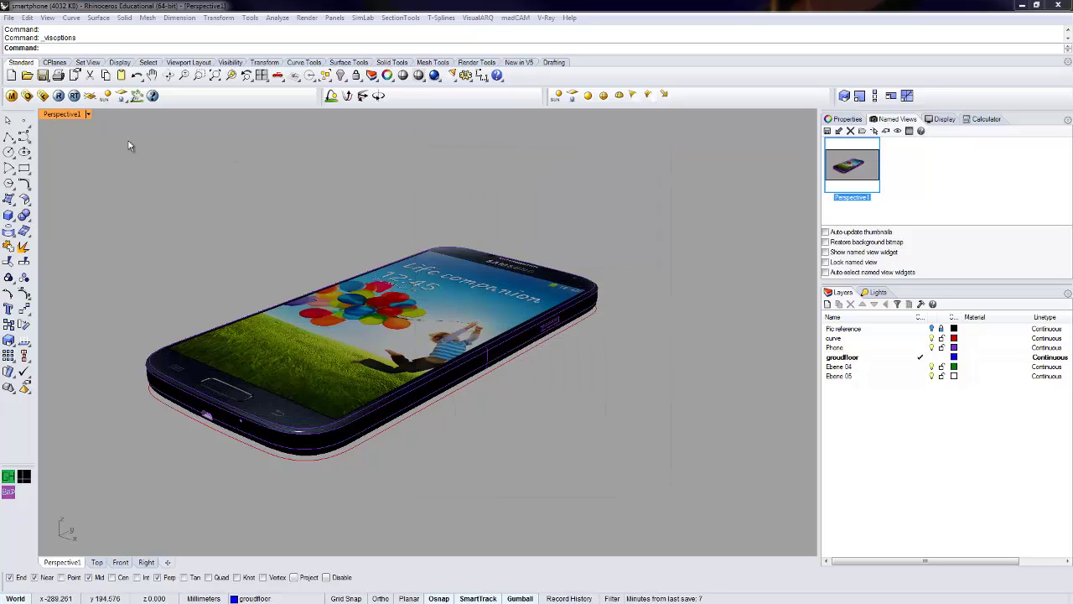
{"action": "left_click", "coordinate": [27, 96]}
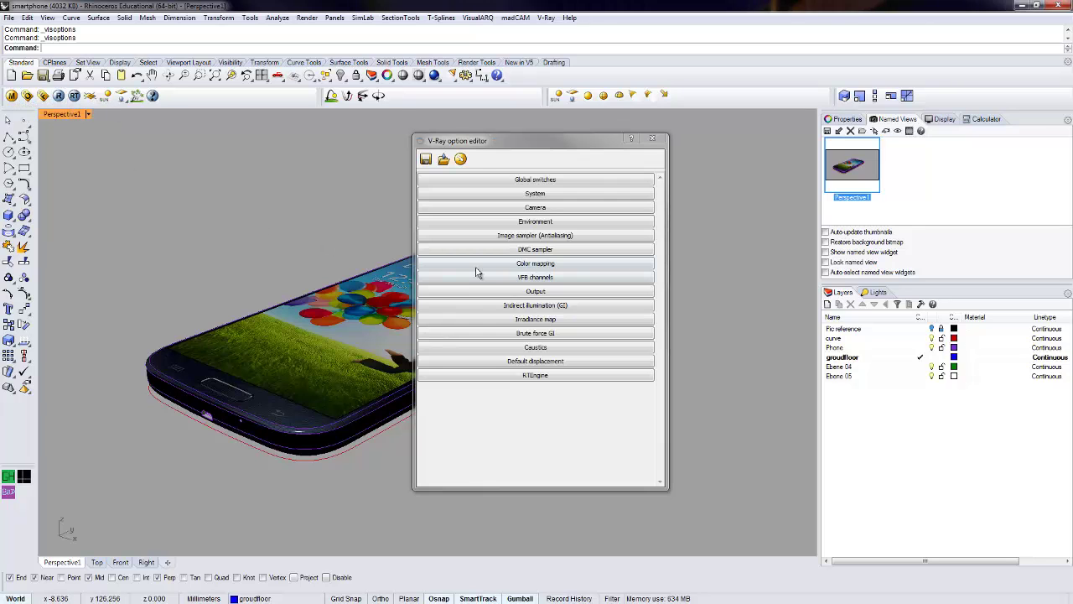
{"action": "left_click", "coordinate": [553, 293]}
{"action": "left_click", "coordinate": [557, 293]}
{"action": "left_click", "coordinate": [659, 140]}
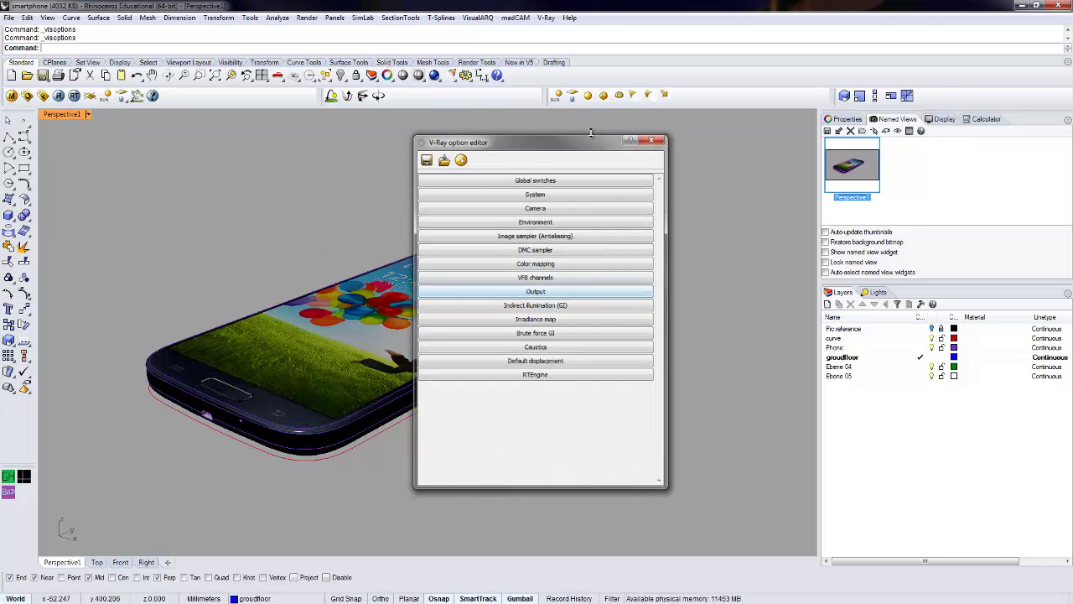
- Render the saved view with V-Ray, examine the phone's frame, port and side buttons up close, then close the frame buffer
{"action": "left_click", "coordinate": [60, 95]}
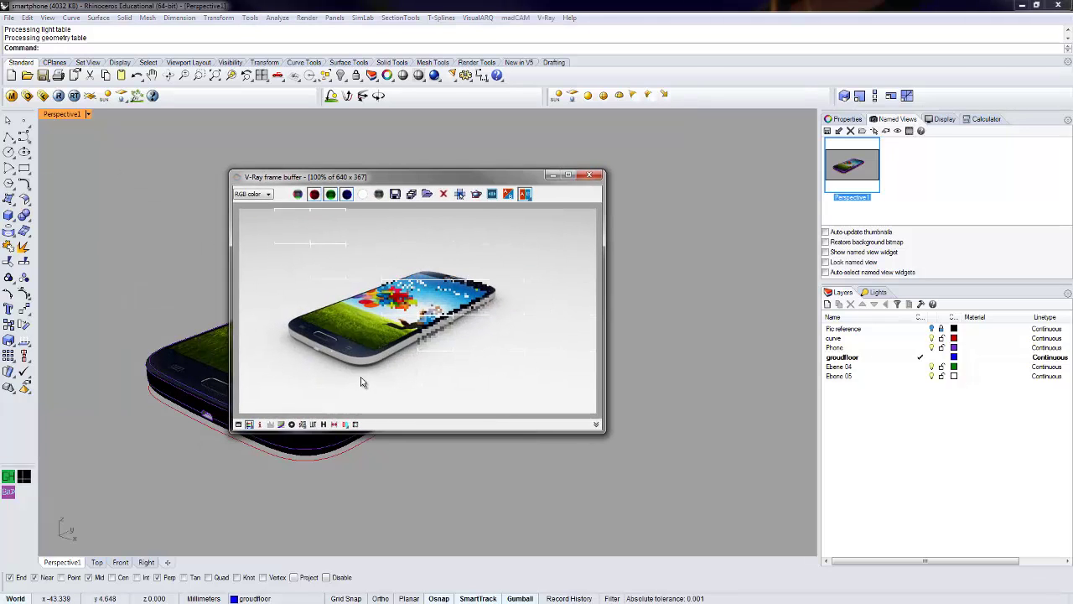
{"action": "scroll", "coordinate": [318, 355], "scroll_direction": "up", "scroll_amount": 1}
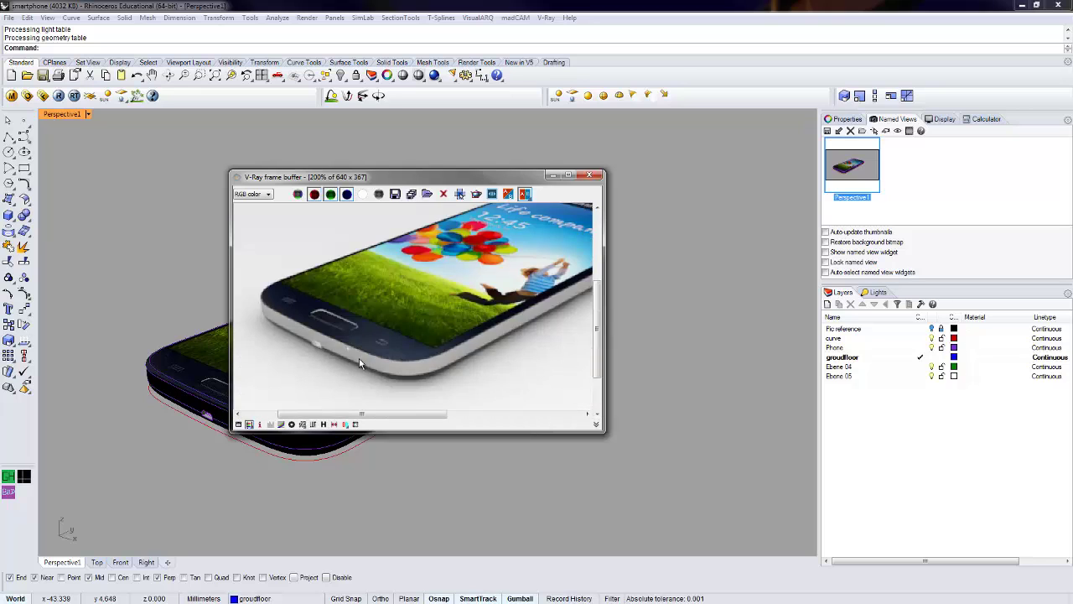
{"action": "scroll", "coordinate": [319, 344], "scroll_direction": "down", "scroll_amount": 1}
{"action": "scroll", "coordinate": [318, 343], "scroll_direction": "up", "scroll_amount": 1}
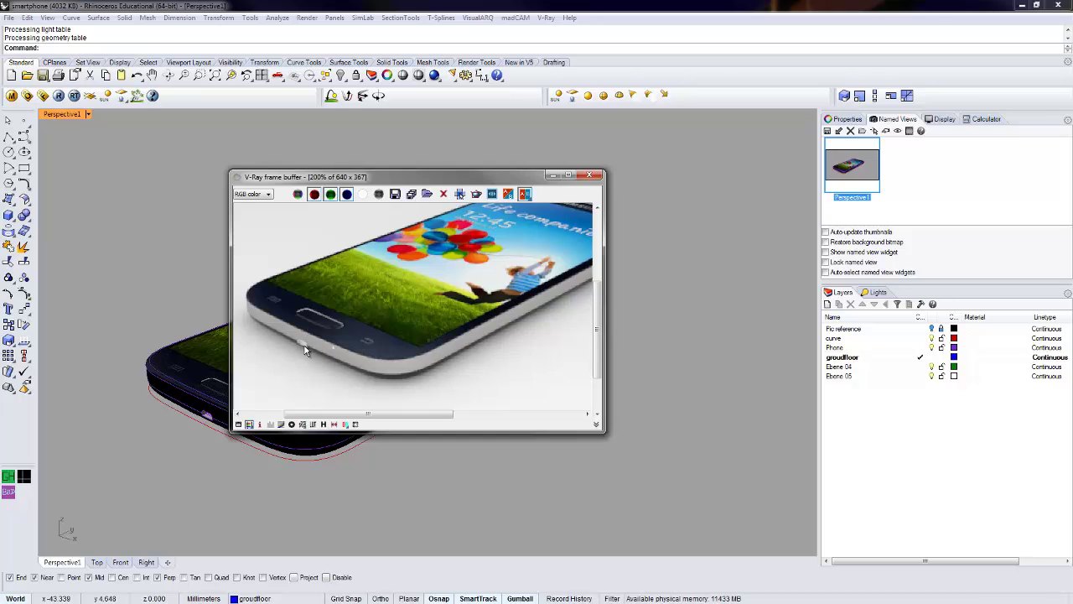
{"action": "left_click_drag", "start_coordinate": [419, 415], "coordinate": [491, 416]}
{"action": "scroll", "coordinate": [447, 325], "scroll_direction": "up", "scroll_amount": 1}
{"action": "scroll", "coordinate": [447, 325], "scroll_direction": "down", "scroll_amount": 1}
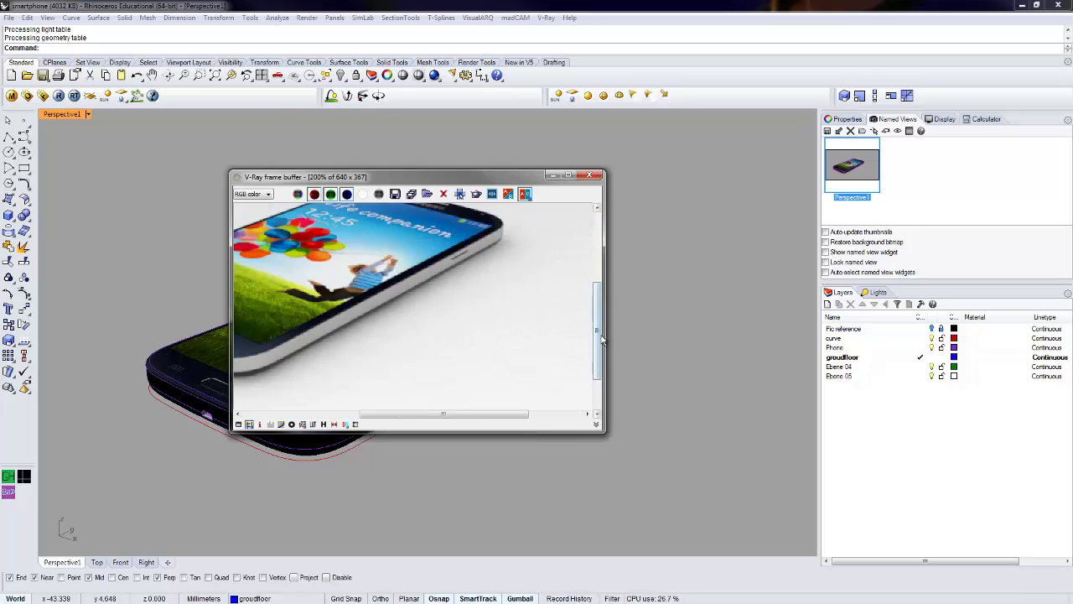
{"action": "left_click_drag", "start_coordinate": [601, 339], "coordinate": [606, 293]}
{"action": "left_click", "coordinate": [592, 175]}
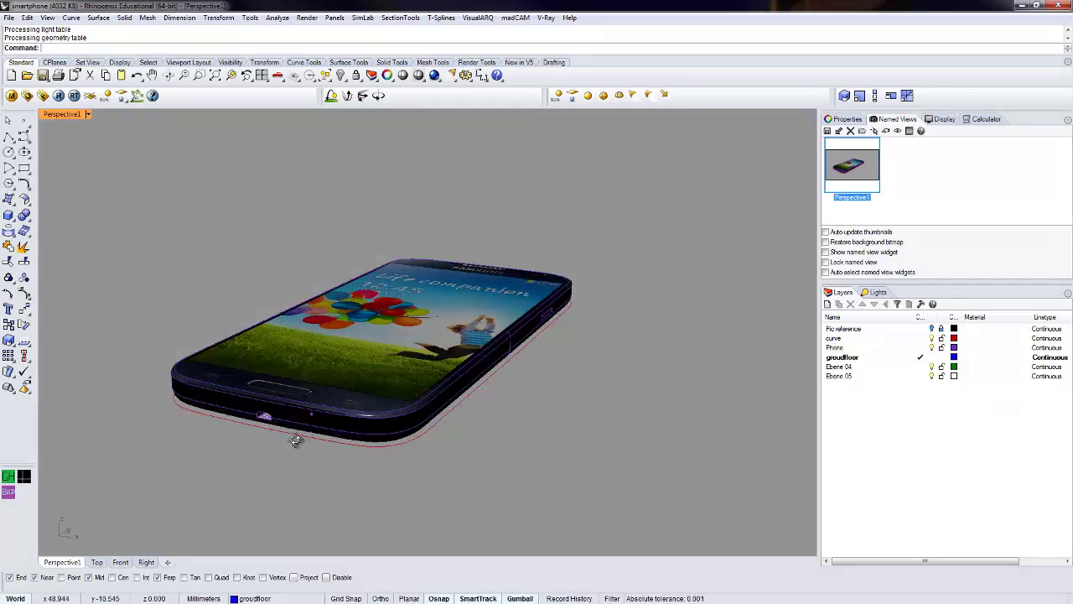
- Apply the black semi-glossy material to the charging port parts and small round hole in the phone's lower edge, then close the material editor
{"action": "scroll", "coordinate": [402, 402], "scroll_direction": "up", "scroll_amount": 6}
{"action": "left_click", "coordinate": [446, 402]}
{"action": "scroll", "coordinate": [470, 411], "scroll_direction": "up", "scroll_amount": 3}
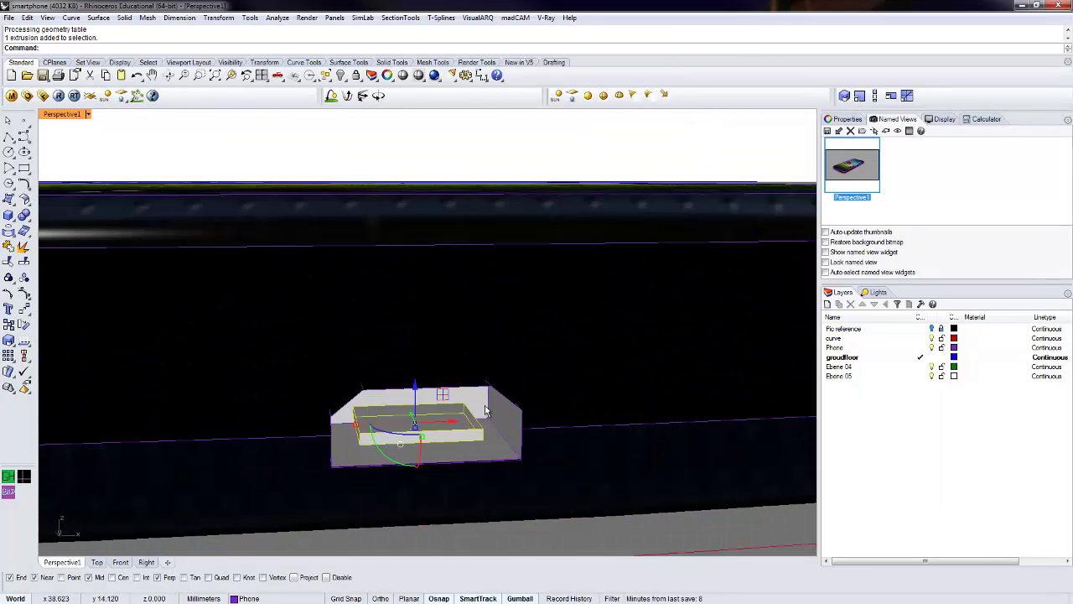
{"action": "left_click", "coordinate": [496, 415], "text": "shift"}
{"action": "scroll", "coordinate": [454, 417], "scroll_direction": "down", "scroll_amount": 8}
{"action": "scroll", "coordinate": [189, 400], "scroll_direction": "up", "scroll_amount": 4}
{"action": "right_click_drag", "start_coordinate": [453, 417], "coordinate": [479, 355]}
{"action": "scroll", "coordinate": [489, 354], "scroll_direction": "up", "scroll_amount": 3}
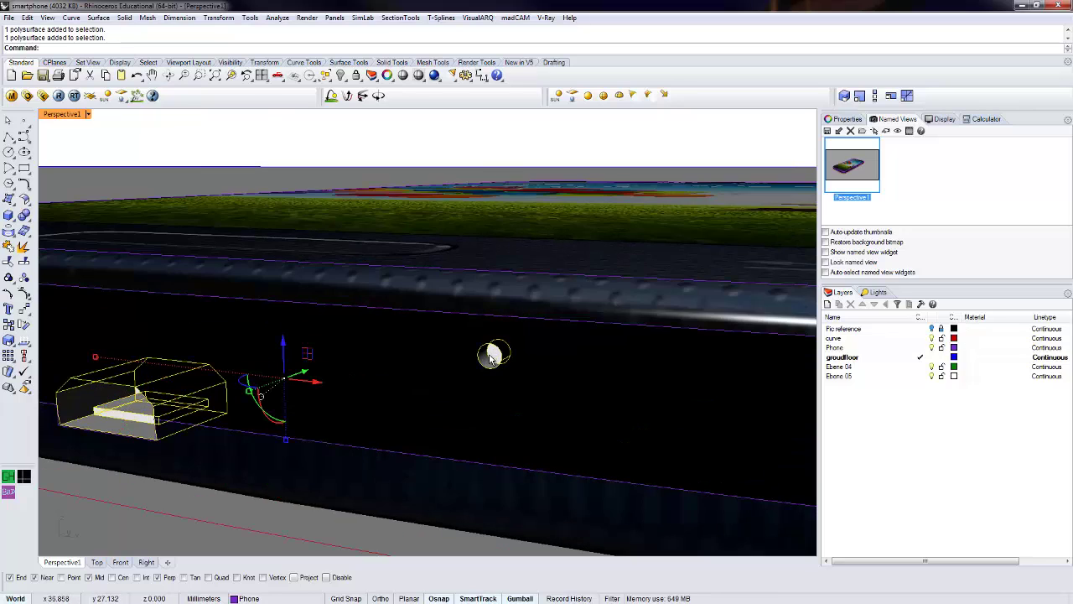
{"action": "scroll", "coordinate": [492, 356], "scroll_direction": "down", "scroll_amount": 3}
{"action": "left_click", "coordinate": [11, 95]}
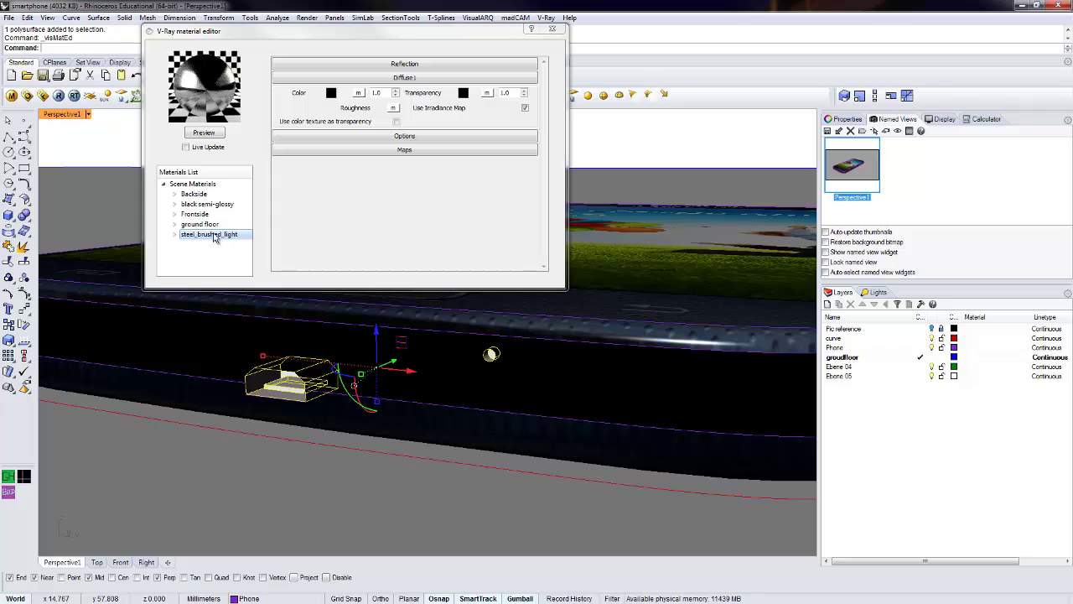
{"action": "left_click", "coordinate": [201, 204]}
{"action": "right_click", "coordinate": [220, 206]}
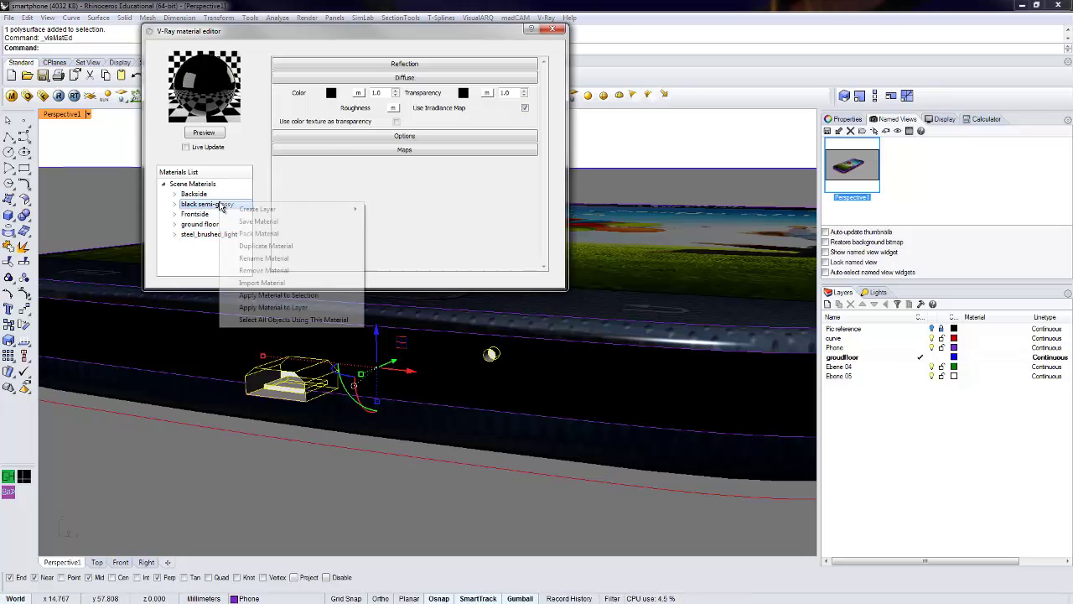
{"action": "left_click", "coordinate": [278, 295]}
{"action": "left_click", "coordinate": [552, 30]}
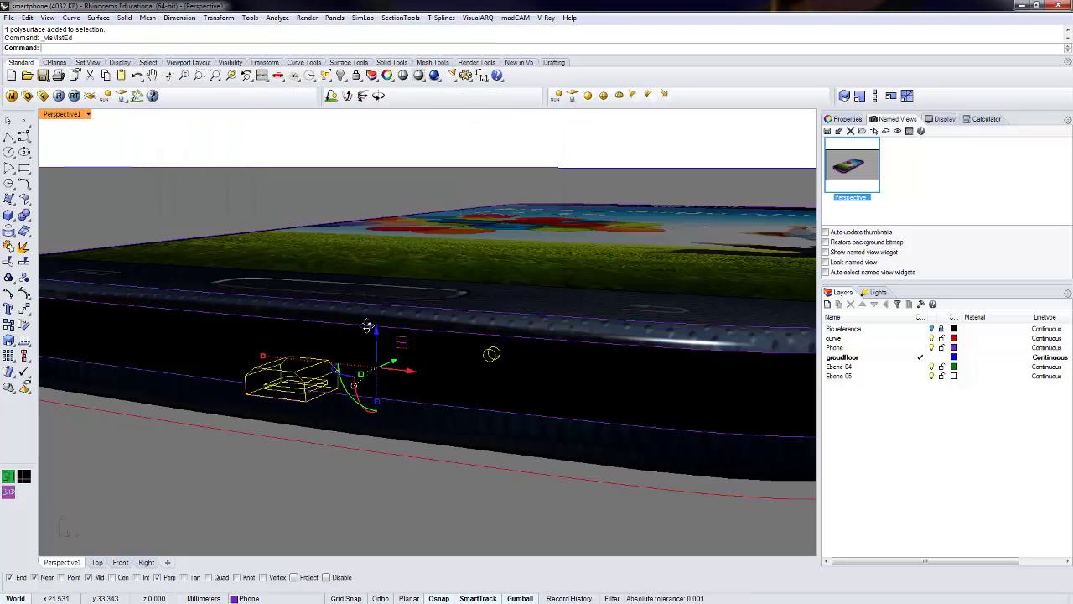
- Frame the whole phone from a low front angle and save the viewport as the named view Perspective2
{"action": "right_click_drag", "start_coordinate": [366, 327], "coordinate": [757, 220]}
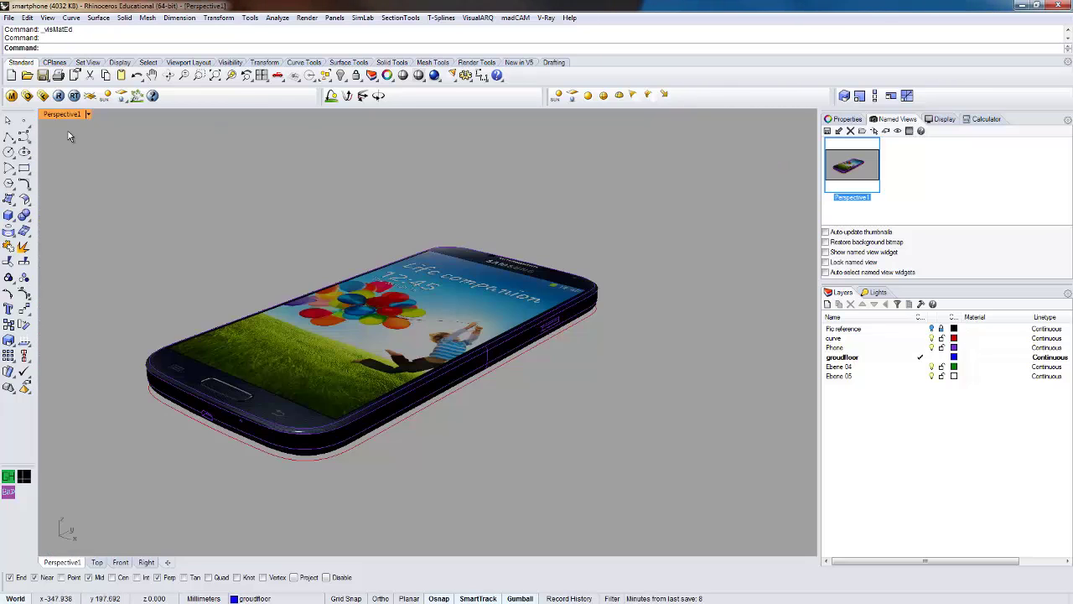
{"action": "right_click_drag", "start_coordinate": [446, 362], "coordinate": [486, 295]}
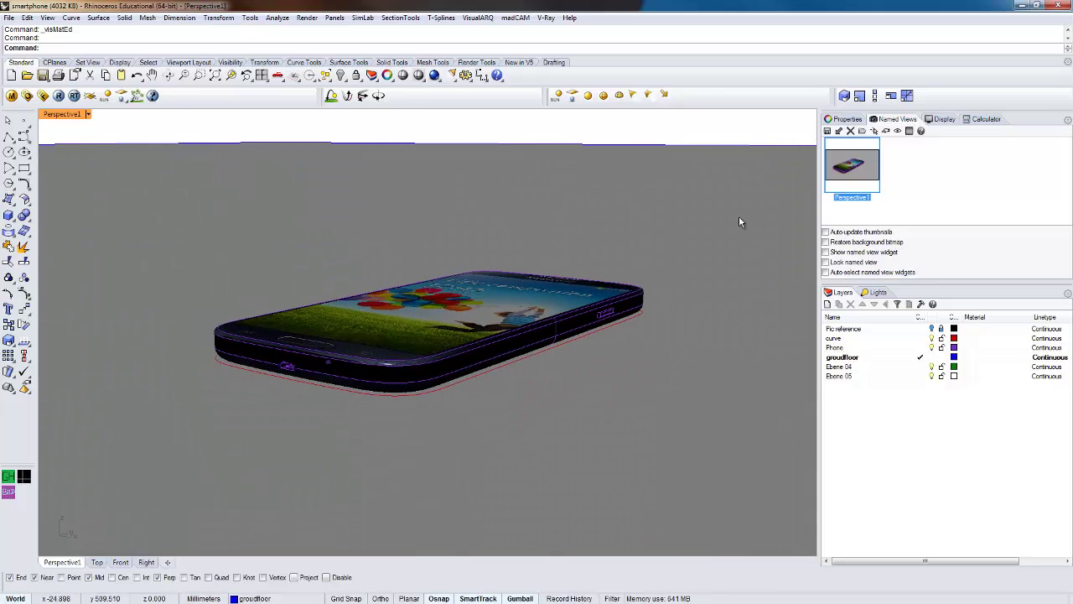
{"action": "left_click", "coordinate": [829, 132]}
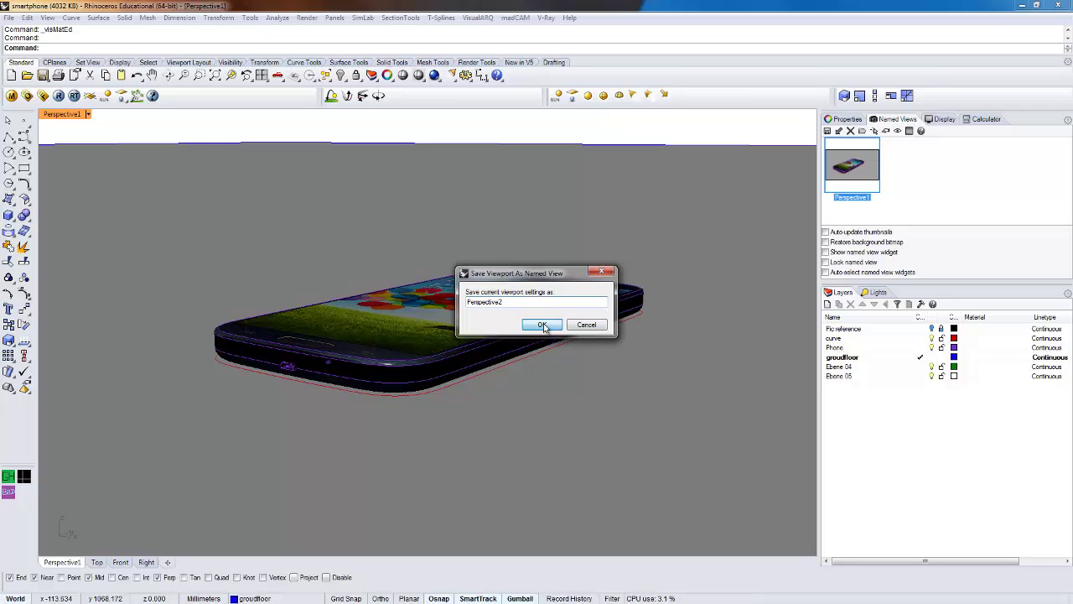
{"action": "left_click", "coordinate": [542, 324]}
- Render the Perspective2 view with V-Ray and check the alpha channel in an enlarged frame buffer, returning to RGB color
{"action": "left_click", "coordinate": [73, 96]}
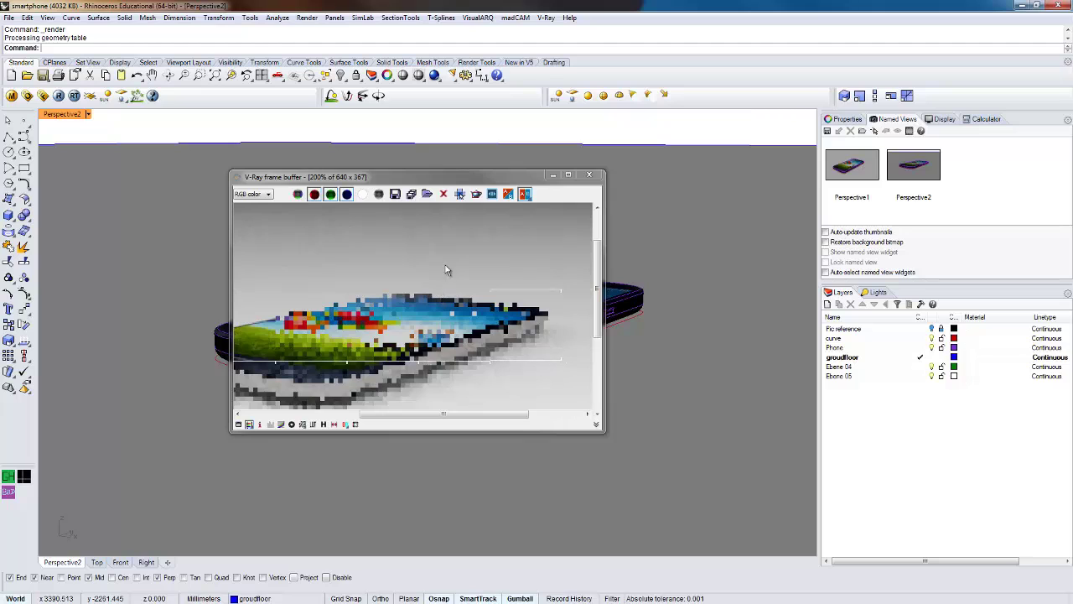
{"action": "left_click_drag", "start_coordinate": [439, 175], "coordinate": [518, 148]}
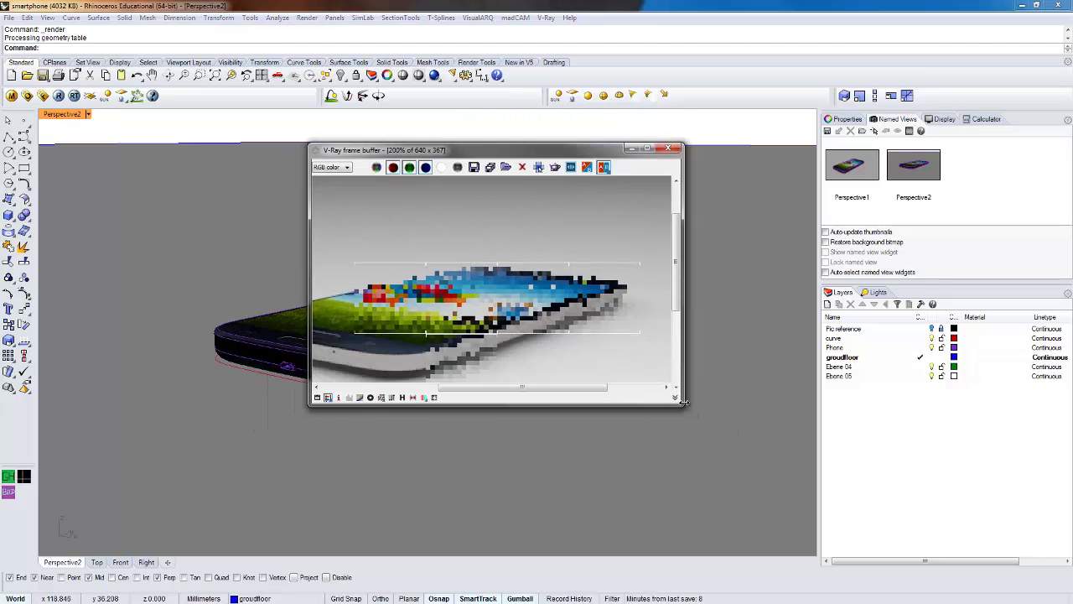
{"action": "left_click_drag", "start_coordinate": [683, 404], "coordinate": [748, 404]}
{"action": "scroll", "coordinate": [637, 317], "scroll_direction": "down", "scroll_amount": 1}
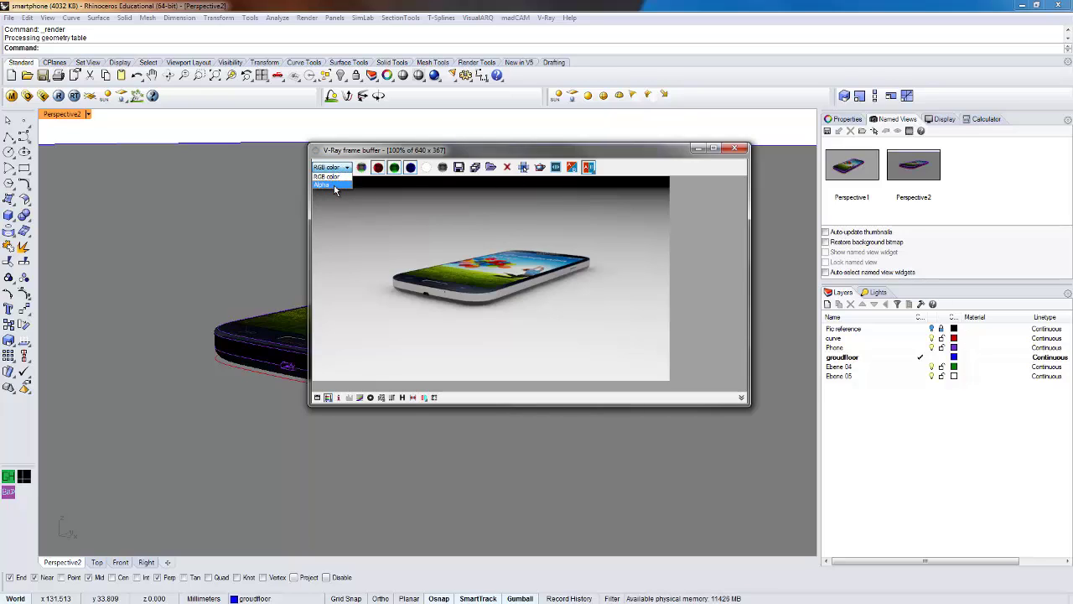
{"action": "left_click", "coordinate": [335, 186]}
{"action": "left_click", "coordinate": [334, 172]}
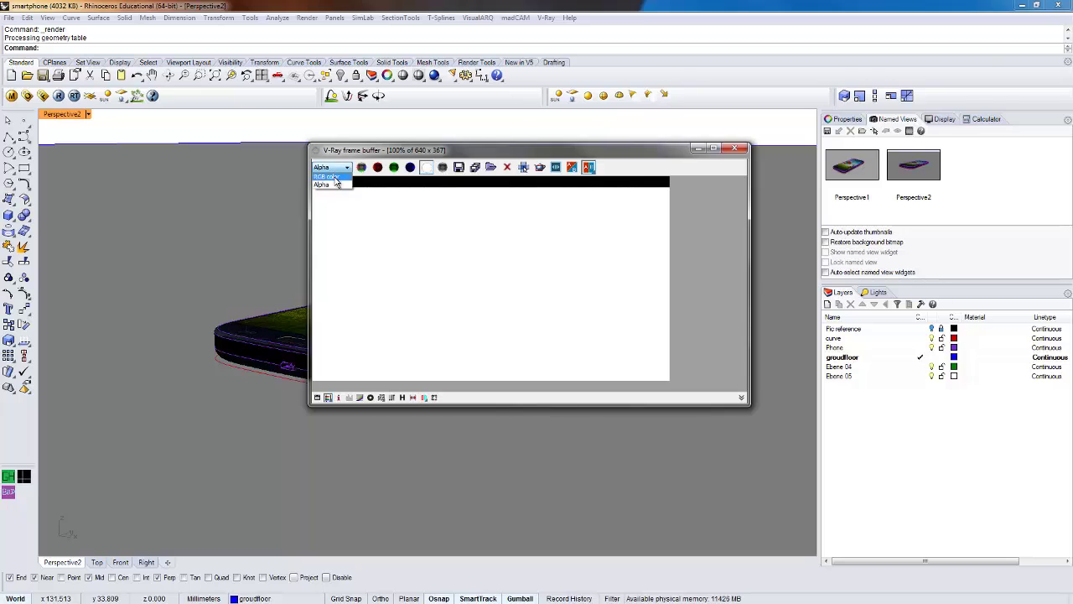
{"action": "left_click", "coordinate": [327, 176]}
- Examine the charging port and small round hole up close in the rendering, and close the frame buffer
{"action": "scroll", "coordinate": [438, 309], "scroll_direction": "up", "scroll_amount": 1}
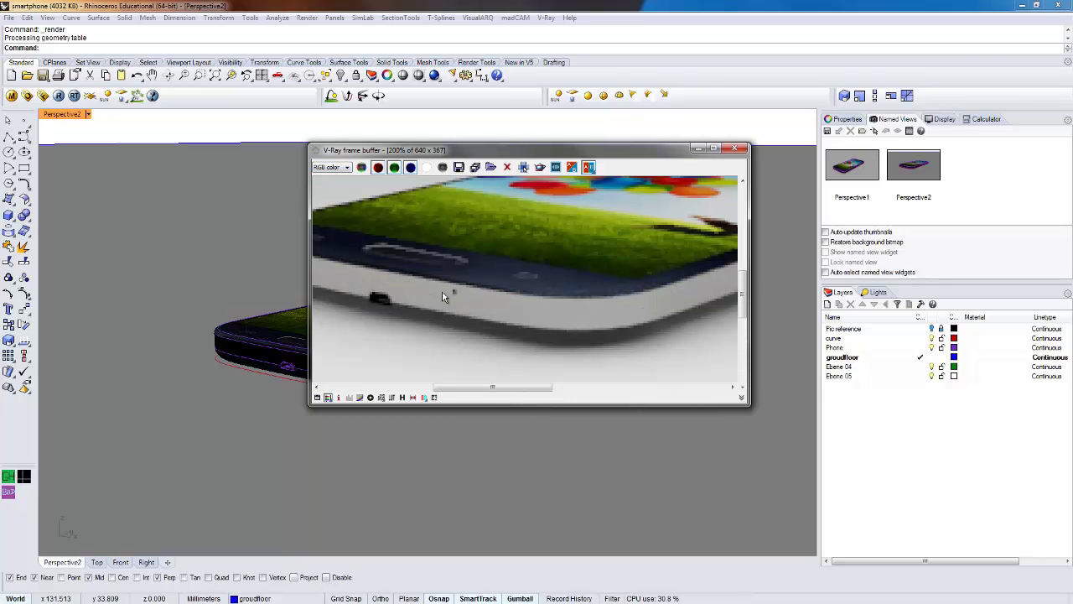
{"action": "scroll", "coordinate": [444, 295], "scroll_direction": "down", "scroll_amount": 1}
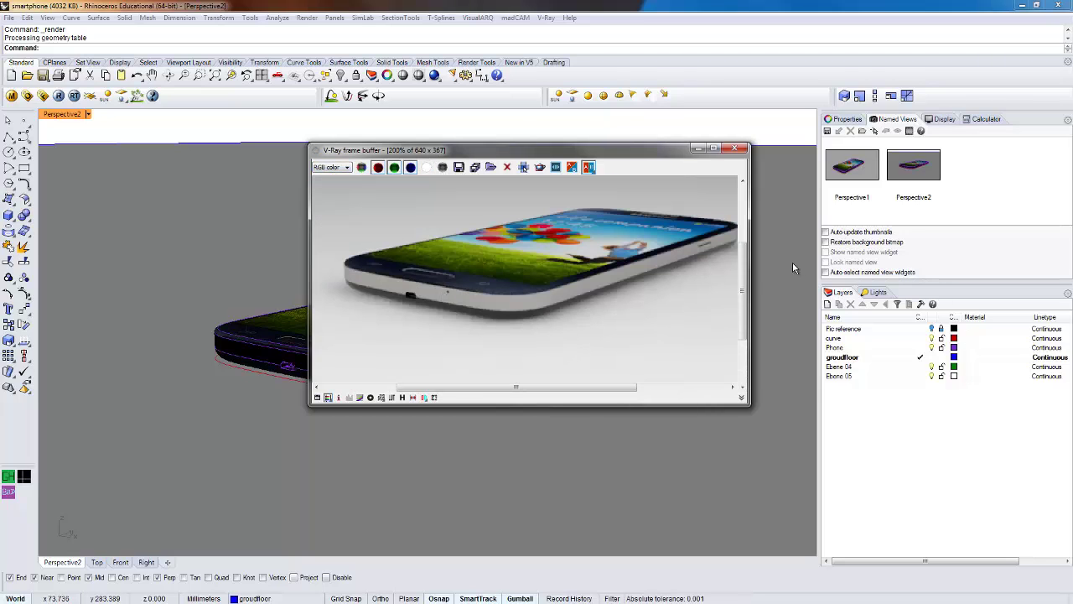
{"action": "left_click", "coordinate": [738, 149]}
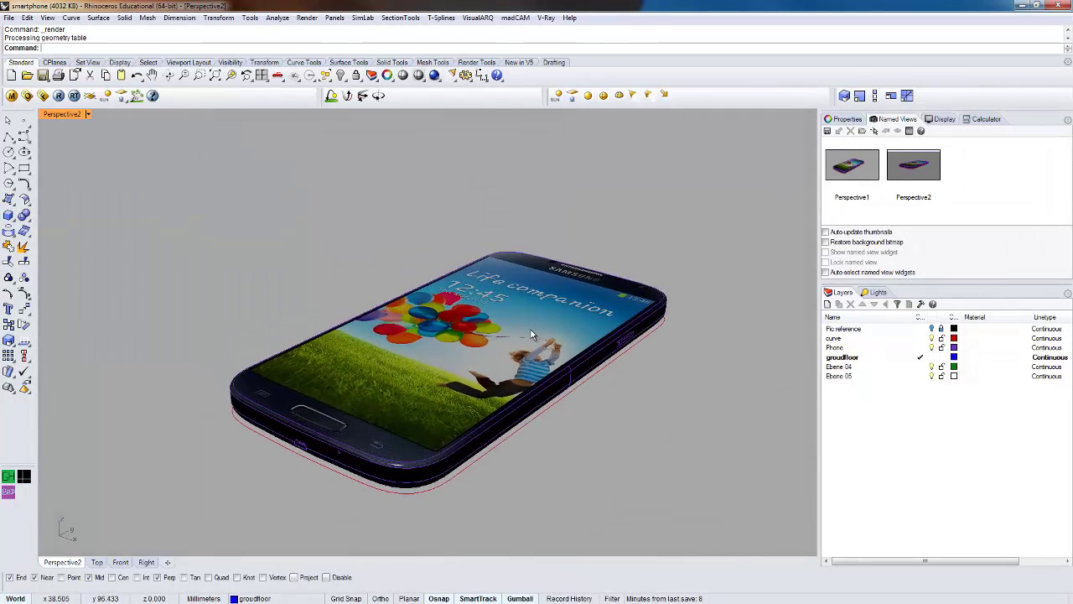
- Make layer Ebene 04 current and rename it cable
{"action": "right_click_drag", "start_coordinate": [531, 334], "coordinate": [512, 373]}
{"action": "right_click_drag", "start_coordinate": [588, 388], "coordinate": [879, 400]}
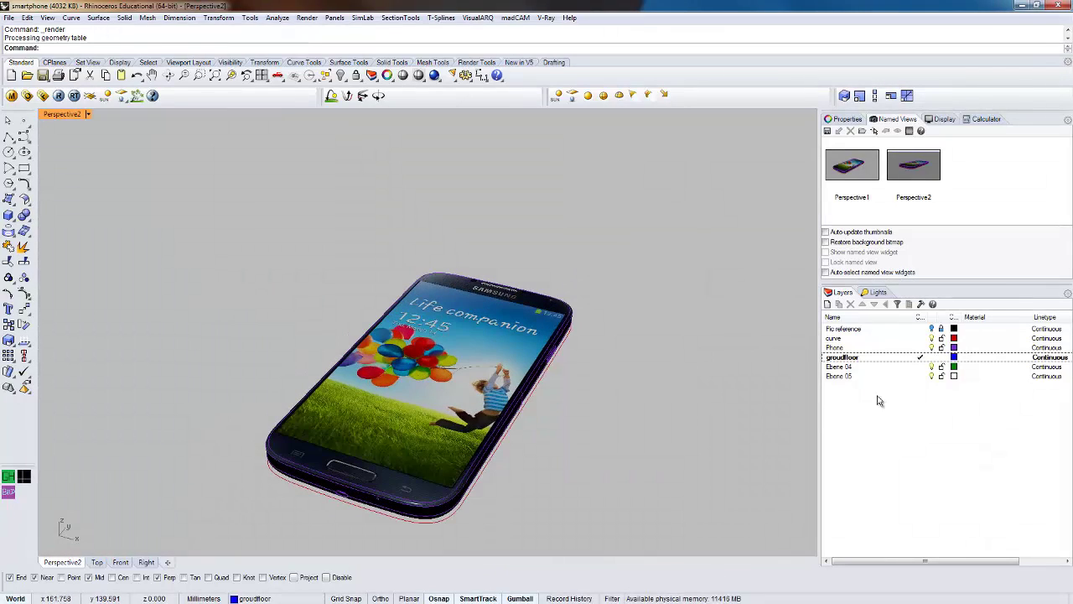
{"action": "double_click", "coordinate": [843, 367]}
{"action": "left_click", "coordinate": [850, 372]}
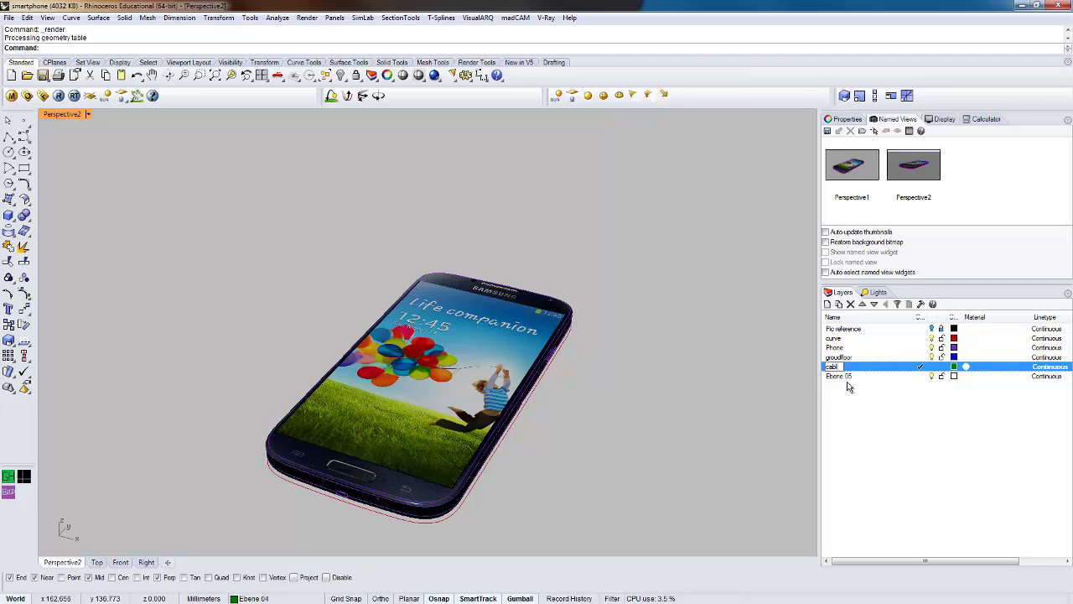
{"action": "left_click", "coordinate": [880, 392]}
- Begin a degree-3 control-point curve on the phone's upper edge in the Top view
{"action": "right_click_drag", "start_coordinate": [773, 362], "coordinate": [557, 364]}
{"action": "left_click", "coordinate": [22, 137]}
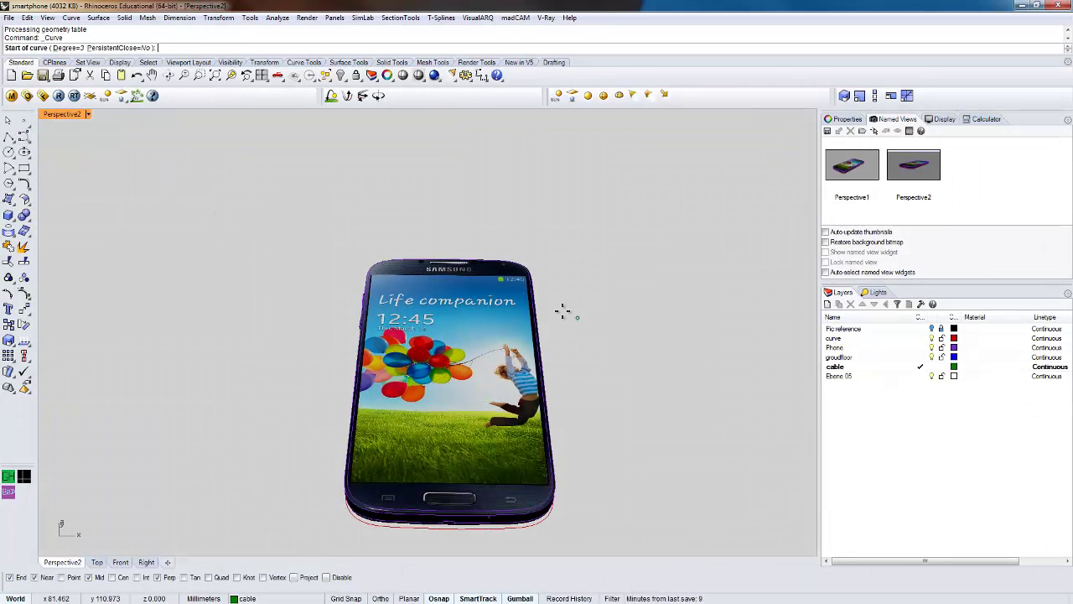
{"action": "right_click_drag", "start_coordinate": [565, 311], "coordinate": [558, 345]}
{"action": "scroll", "coordinate": [475, 383], "scroll_direction": "up", "scroll_amount": 5}
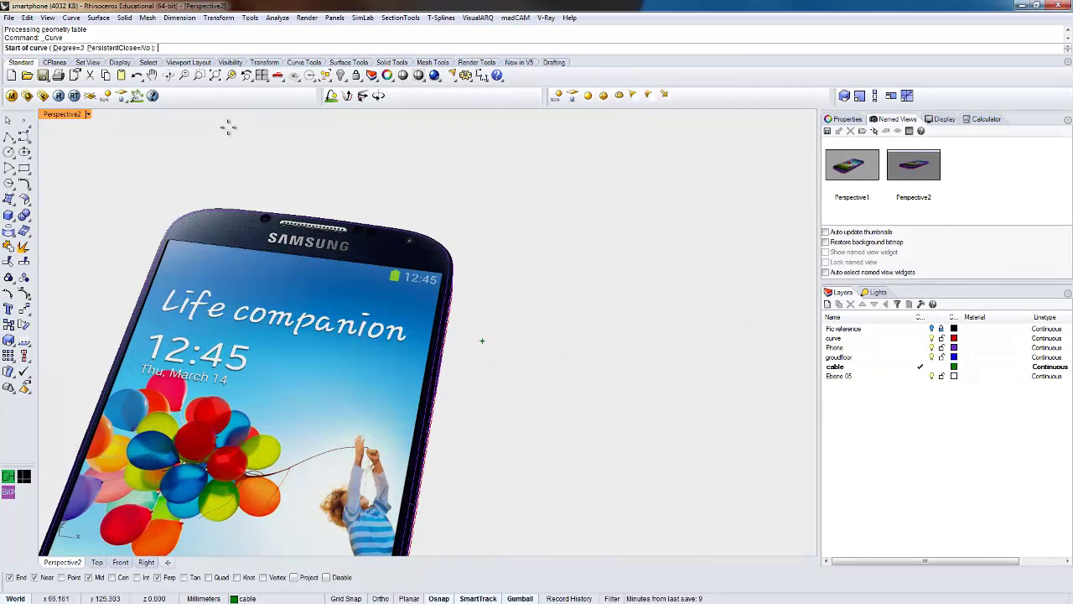
{"action": "double_click", "coordinate": [63, 114]}
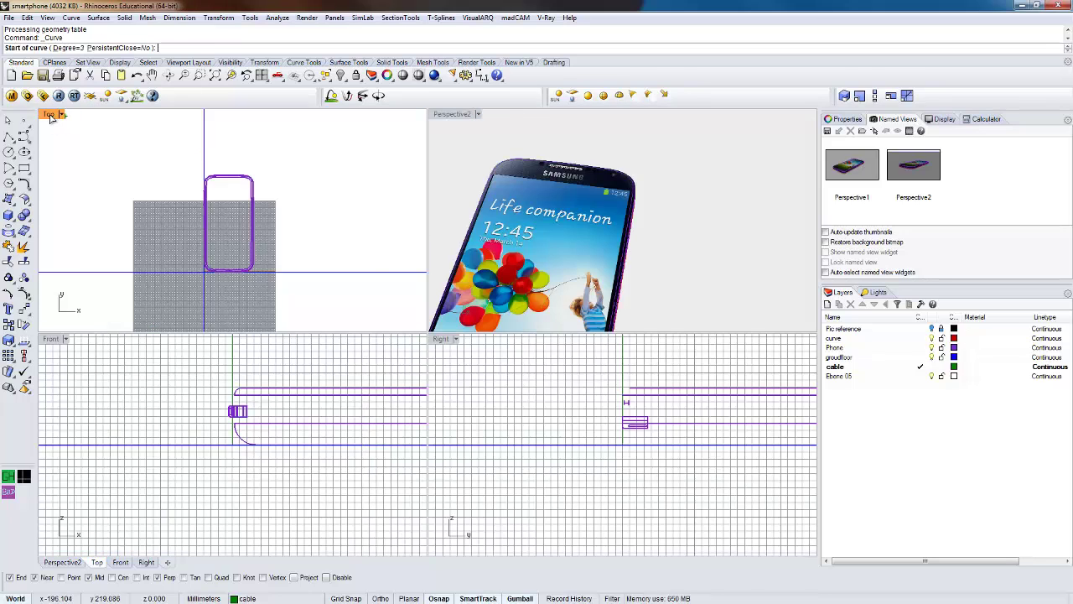
{"action": "double_click", "coordinate": [50, 115]}
{"action": "scroll", "coordinate": [426, 297], "scroll_direction": "up", "scroll_amount": 3}
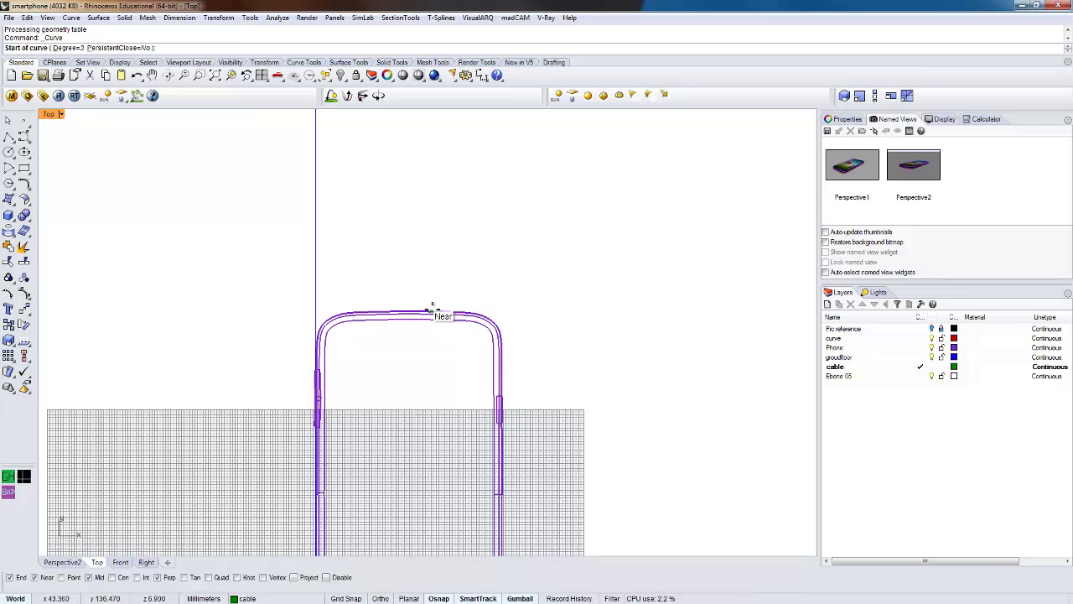
{"action": "left_click", "coordinate": [432, 312]}
- Place the curve's points in a wide arch above and right of the phone, bending back towards its right side
{"action": "right_click_drag", "start_coordinate": [439, 265], "coordinate": [337, 314]}
{"action": "scroll", "coordinate": [338, 314], "scroll_direction": "down", "scroll_amount": 2}
{"action": "left_click", "coordinate": [335, 297]}
{"action": "left_click", "coordinate": [426, 242]}
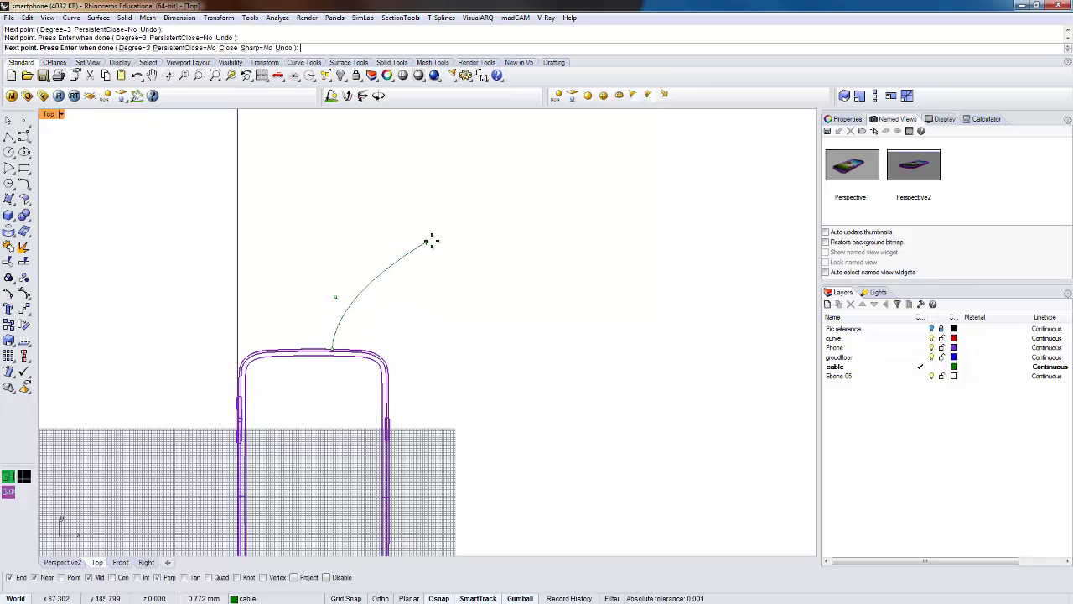
{"action": "left_click", "coordinate": [543, 242]}
{"action": "left_click", "coordinate": [605, 297]}
{"action": "right_click_drag", "start_coordinate": [605, 350], "coordinate": [528, 236]}
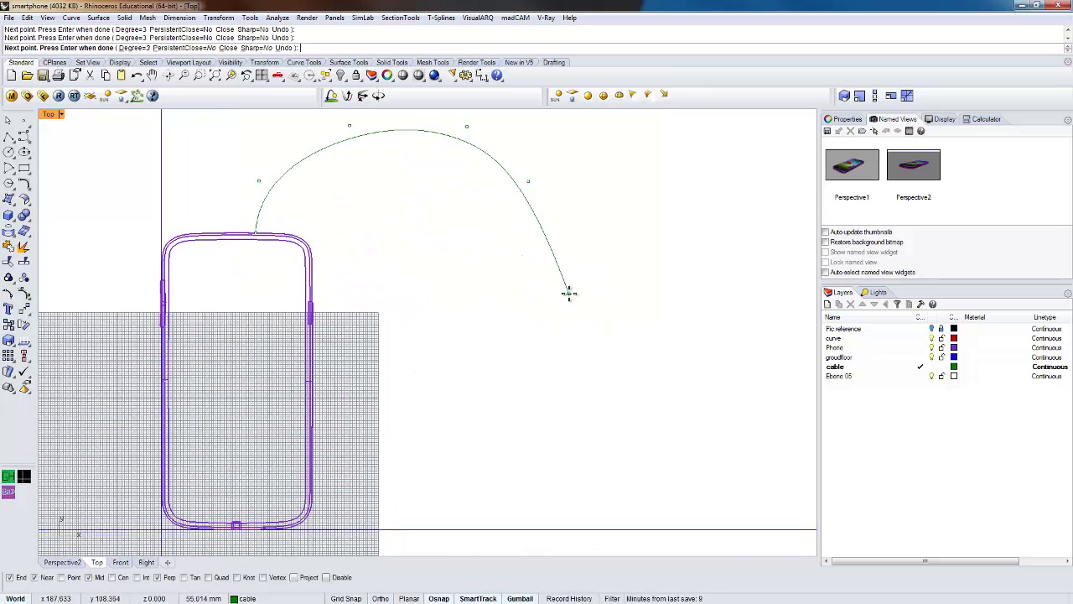
{"action": "left_click", "coordinate": [390, 311]}
{"action": "left_click", "coordinate": [365, 363]}
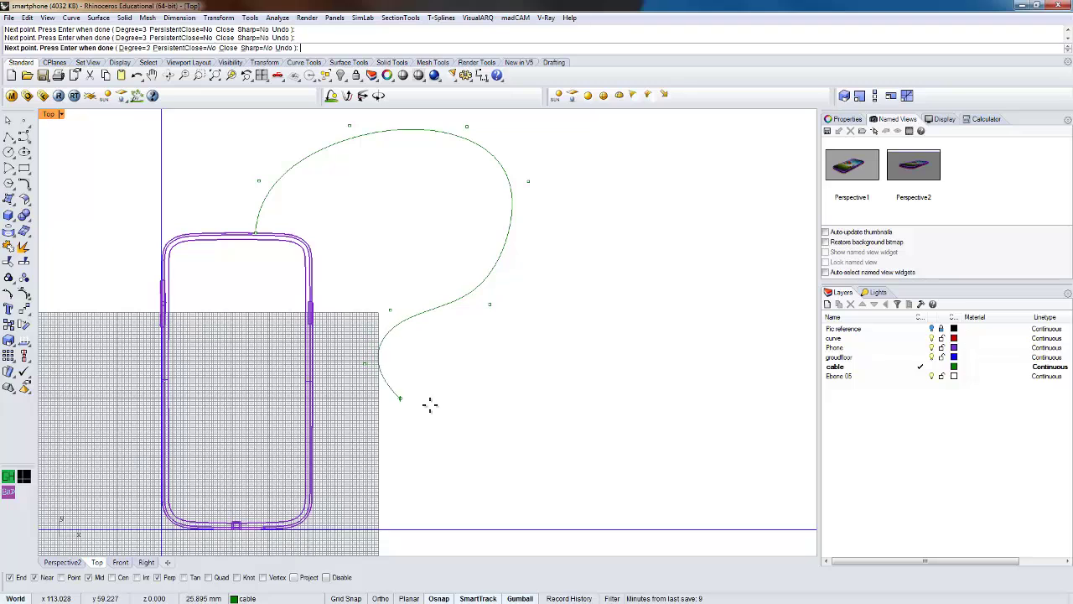
- Continue the cable curve beside the phone in a loop that spirals inward, and finish the curve
{"action": "left_click", "coordinate": [433, 406]}
{"action": "left_click", "coordinate": [517, 413]}
{"action": "left_click", "coordinate": [572, 372]}
{"action": "left_click", "coordinate": [561, 325]}
{"action": "left_click", "coordinate": [503, 317]}
{"action": "left_click", "coordinate": [478, 329]}
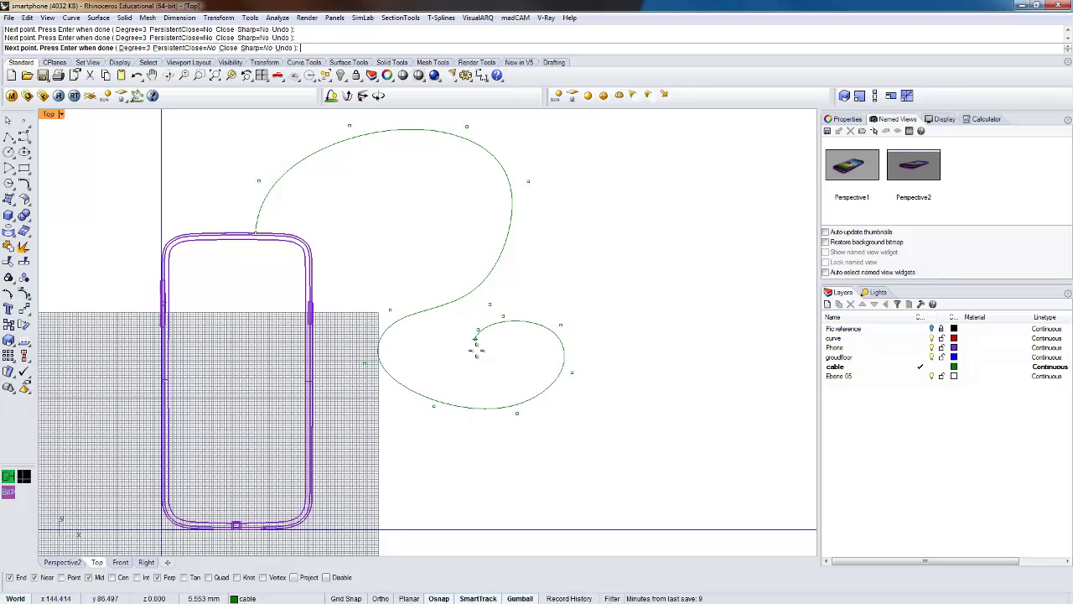
{"action": "left_click", "coordinate": [482, 366]}
{"action": "left_click", "coordinate": [520, 377]}
{"action": "left_click", "coordinate": [548, 360]}
{"action": "key", "text": "Return"}
- Turn on the edit points of the cable curve
{"action": "left_click", "coordinate": [467, 302]}
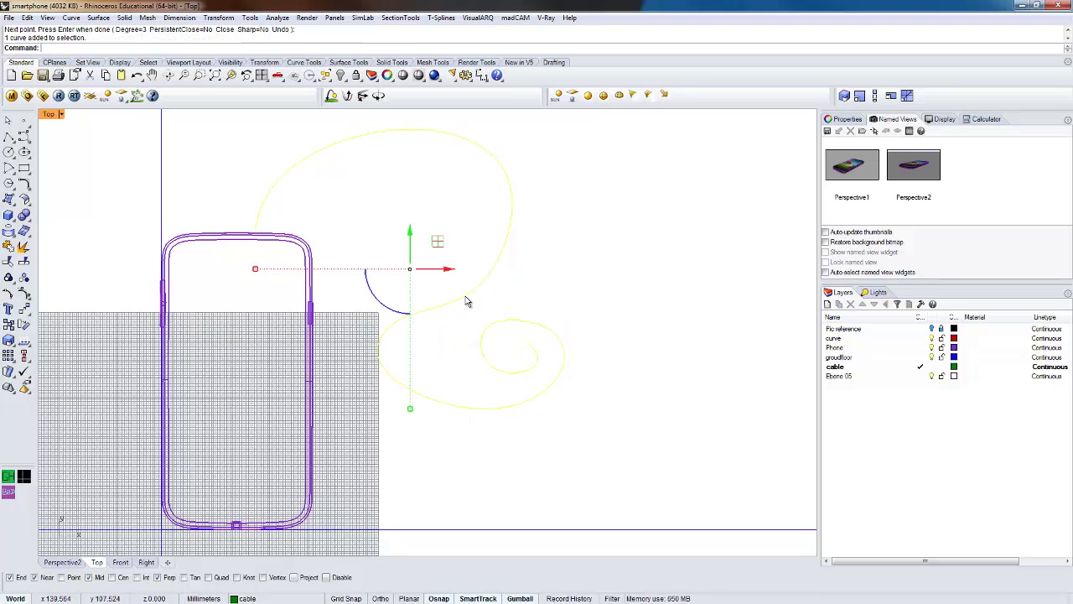
{"action": "left_click", "coordinate": [9, 277]}
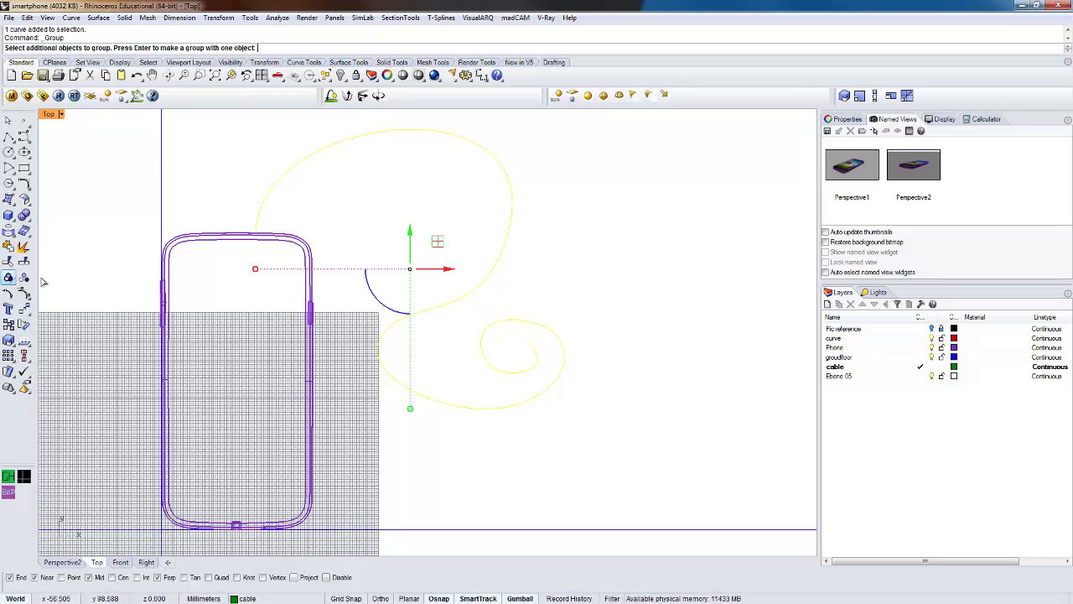
{"action": "right_click_drag", "start_coordinate": [432, 288], "coordinate": [422, 316]}
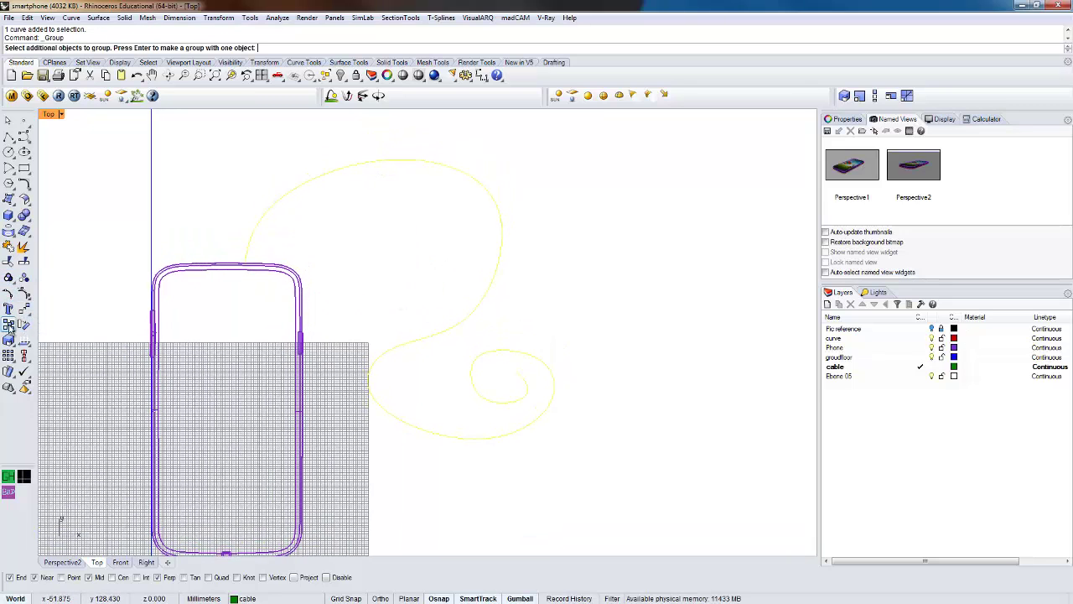
{"action": "left_click", "coordinate": [10, 294]}
{"action": "right_click_drag", "start_coordinate": [412, 230], "coordinate": [379, 255]}
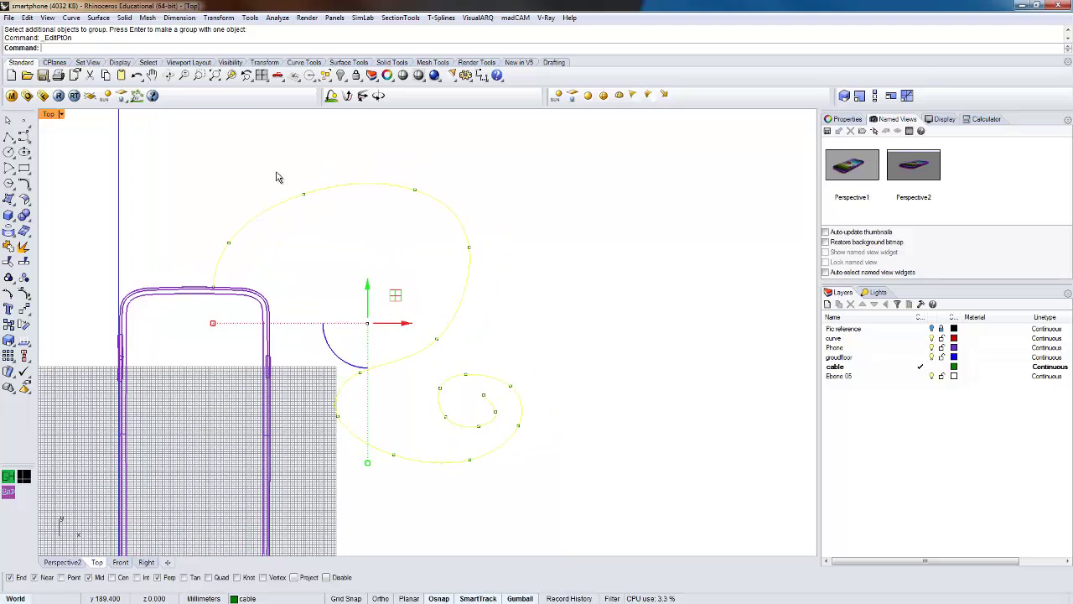
- Move the two edit points at the crown of the cable's arch slightly left to round the arch
{"action": "left_click_drag", "start_coordinate": [277, 173], "coordinate": [335, 204]}
{"action": "left_click_drag", "start_coordinate": [331, 166], "coordinate": [311, 161]}
{"action": "left_click_drag", "start_coordinate": [396, 167], "coordinate": [447, 218]}
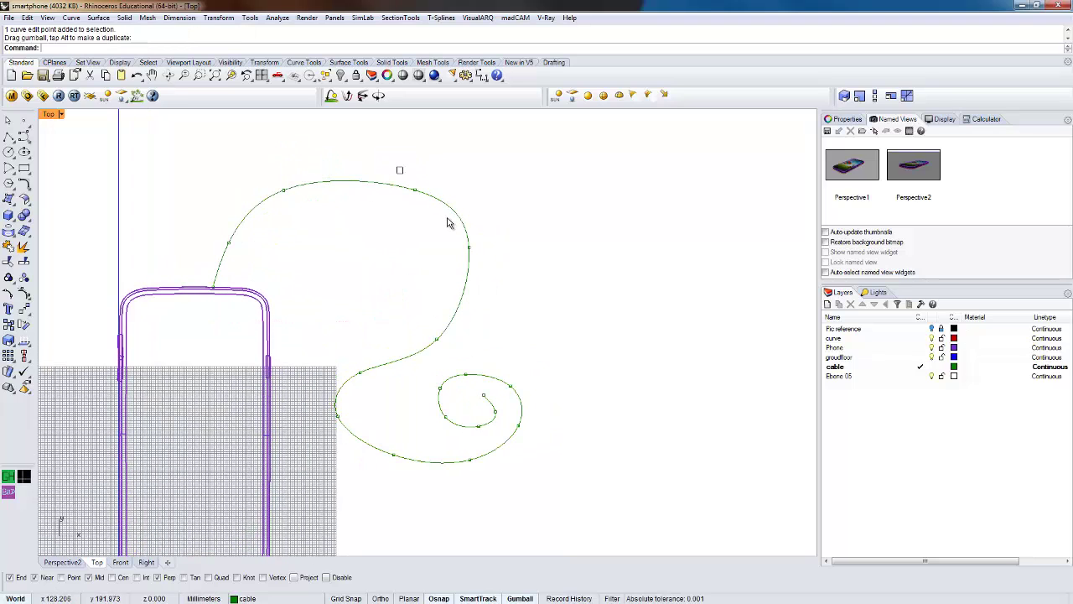
{"action": "left_click_drag", "start_coordinate": [446, 167], "coordinate": [426, 158]}
{"action": "left_click", "coordinate": [541, 280]}
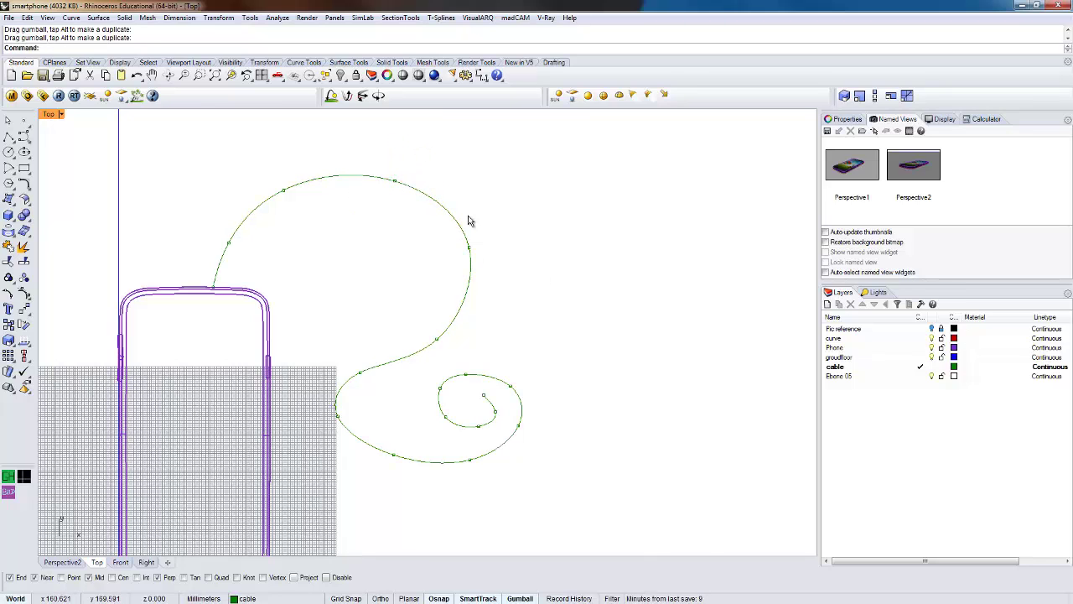
- Move the edit points between the arch and the spiral up or to the right, smoothing the bend away from the phone
{"action": "left_click_drag", "start_coordinate": [455, 359], "coordinate": [476, 291]}
{"action": "left_click_drag", "start_coordinate": [339, 351], "coordinate": [380, 390]}
{"action": "left_click_drag", "start_coordinate": [387, 345], "coordinate": [421, 342]}
{"action": "left_click_drag", "start_coordinate": [327, 402], "coordinate": [355, 441]}
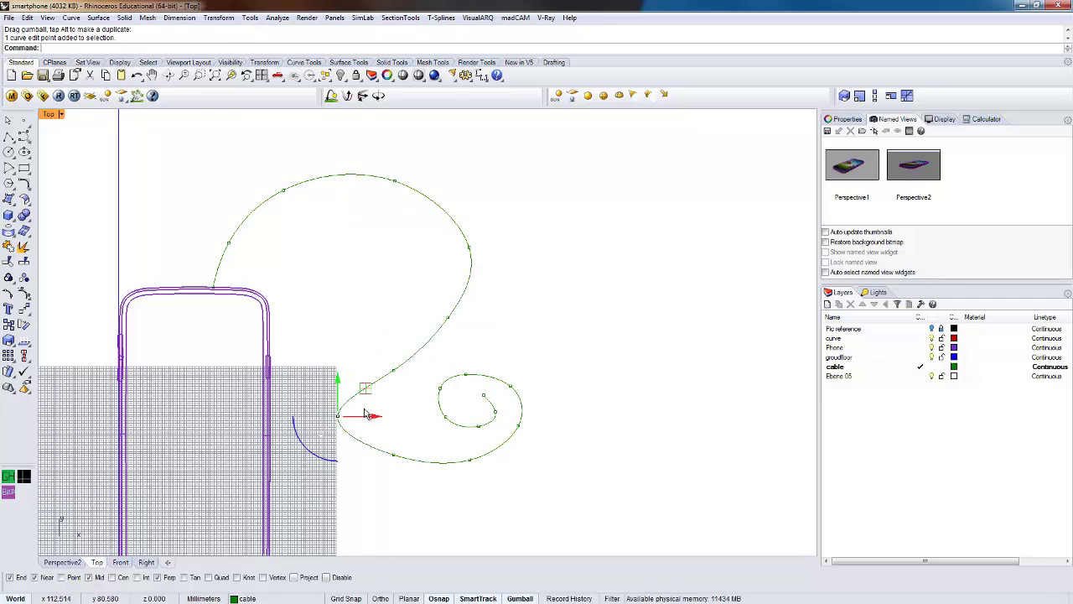
{"action": "left_click_drag", "start_coordinate": [366, 389], "coordinate": [402, 388]}
{"action": "left_click_drag", "start_coordinate": [366, 444], "coordinate": [414, 472]}
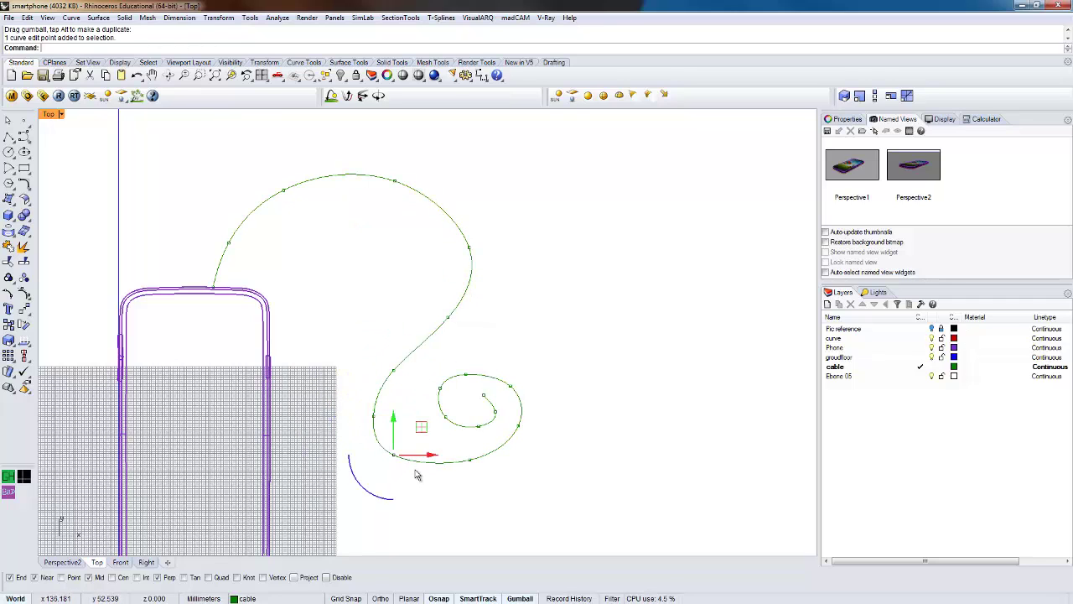
{"action": "left_click_drag", "start_coordinate": [423, 426], "coordinate": [486, 489]}
- Shift the spiral's edit points to the right, and move them back left so the spiral sits slightly higher
{"action": "left_click_drag", "start_coordinate": [557, 482], "coordinate": [474, 400]}
{"action": "left_click_drag", "start_coordinate": [431, 363], "coordinate": [430, 362]}
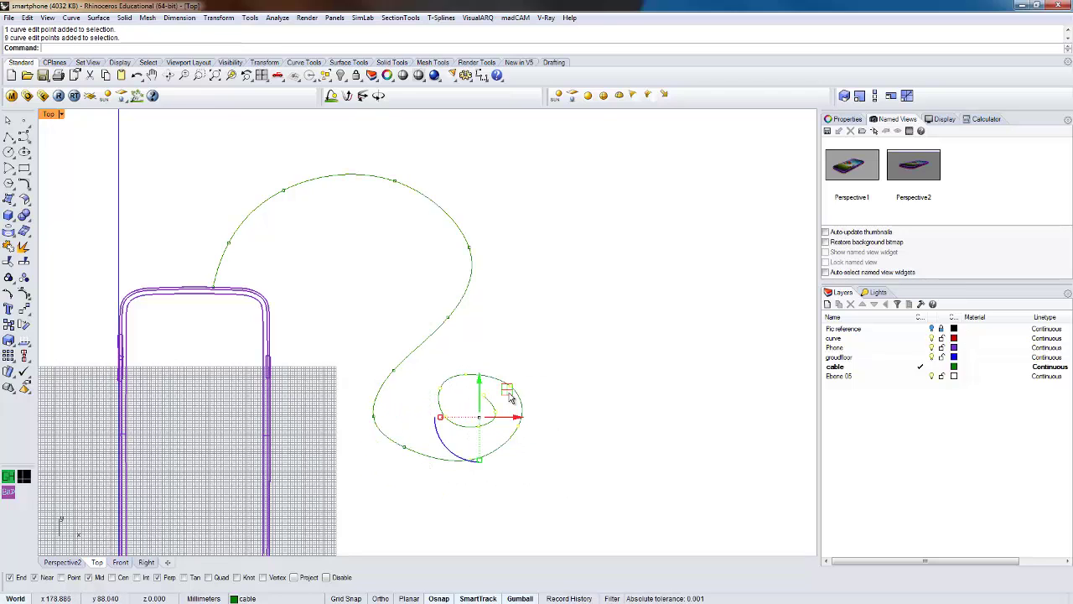
{"action": "left_click_drag", "start_coordinate": [507, 390], "coordinate": [558, 372]}
{"action": "left_click", "coordinate": [551, 478]}
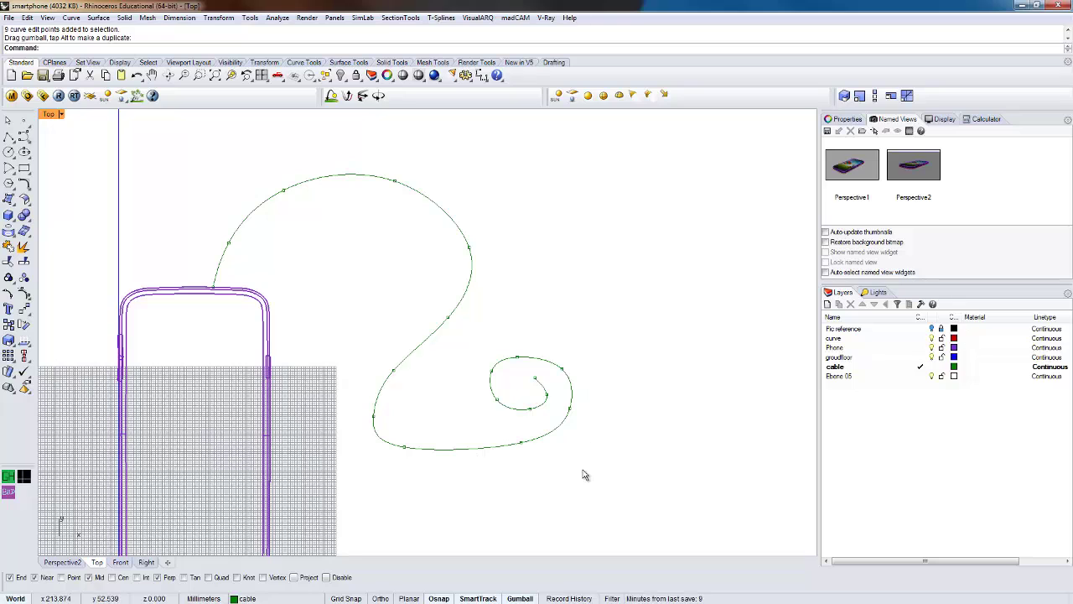
{"action": "left_click_drag", "start_coordinate": [481, 334], "coordinate": [482, 335]}
{"action": "left_click_drag", "start_coordinate": [557, 373], "coordinate": [506, 381]}
{"action": "left_click", "coordinate": [537, 474]}
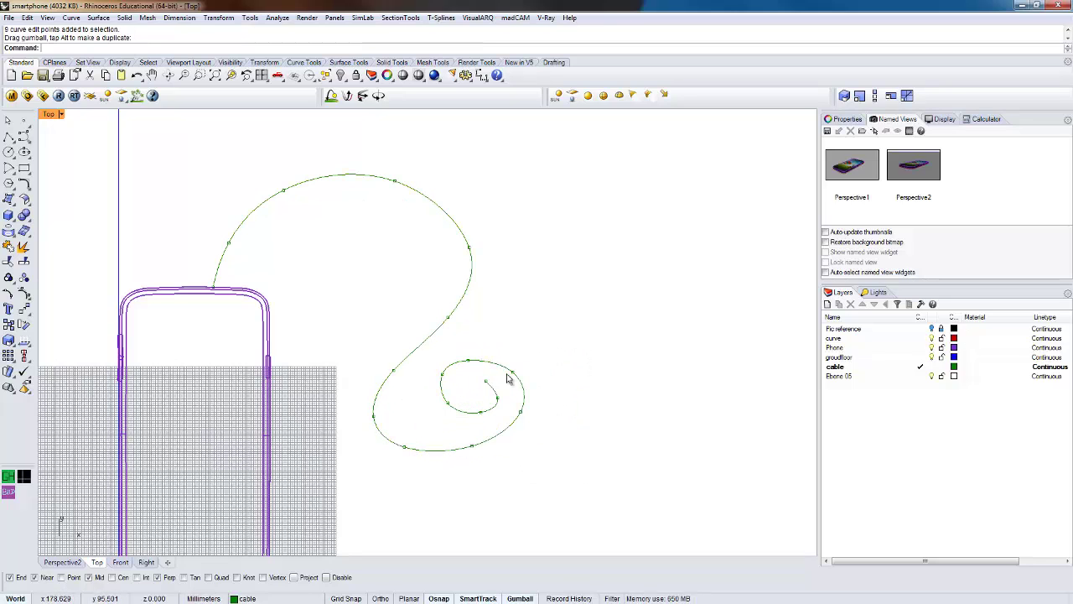
- Turn off the point display on the cable curve
{"action": "left_click", "coordinate": [23, 295]}
{"action": "left_click", "coordinate": [23, 296]}
{"action": "right_click", "coordinate": [24, 295]}
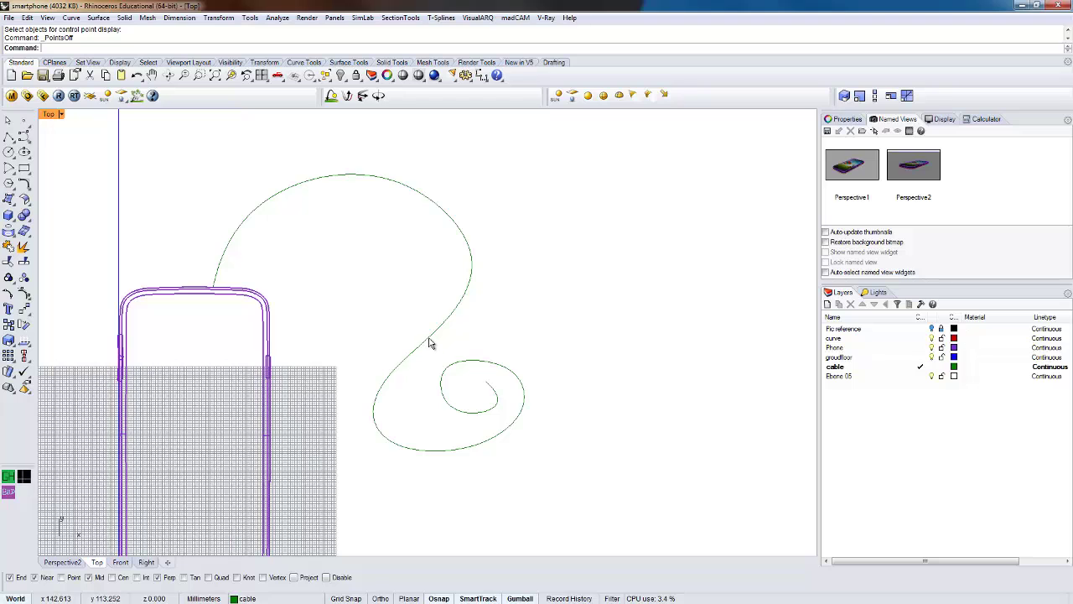
- Raise the cable curve's end edit point vertically to about mid-height of the phone's side, using the Perspective2 view
{"action": "left_click", "coordinate": [428, 342]}
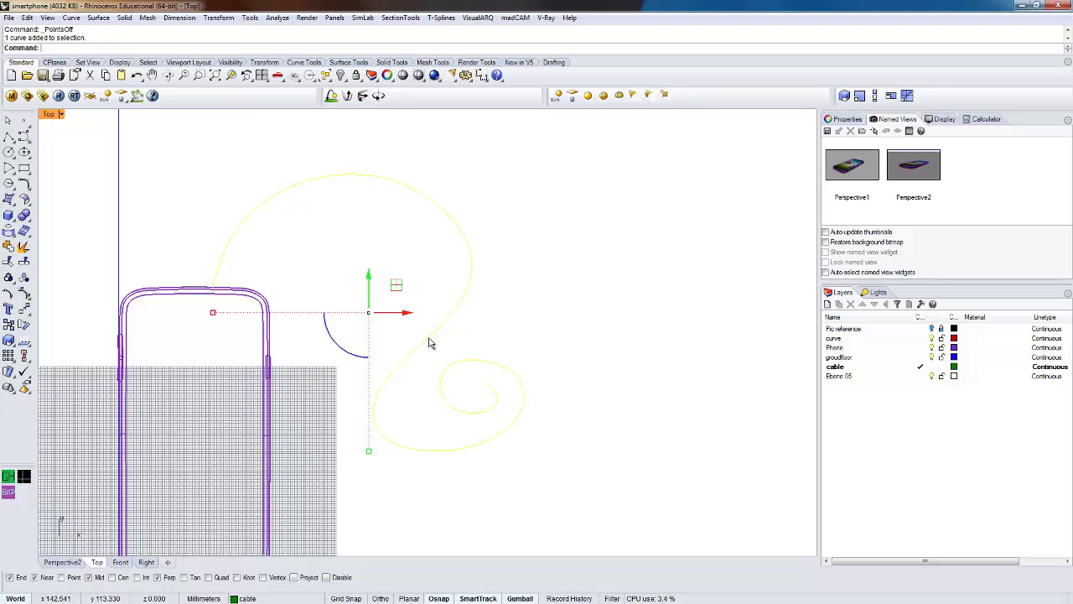
{"action": "double_click", "coordinate": [53, 114]}
{"action": "double_click", "coordinate": [457, 117]}
{"action": "right_click_drag", "start_coordinate": [465, 120], "coordinate": [486, 371]}
{"action": "left_click", "coordinate": [487, 371]}
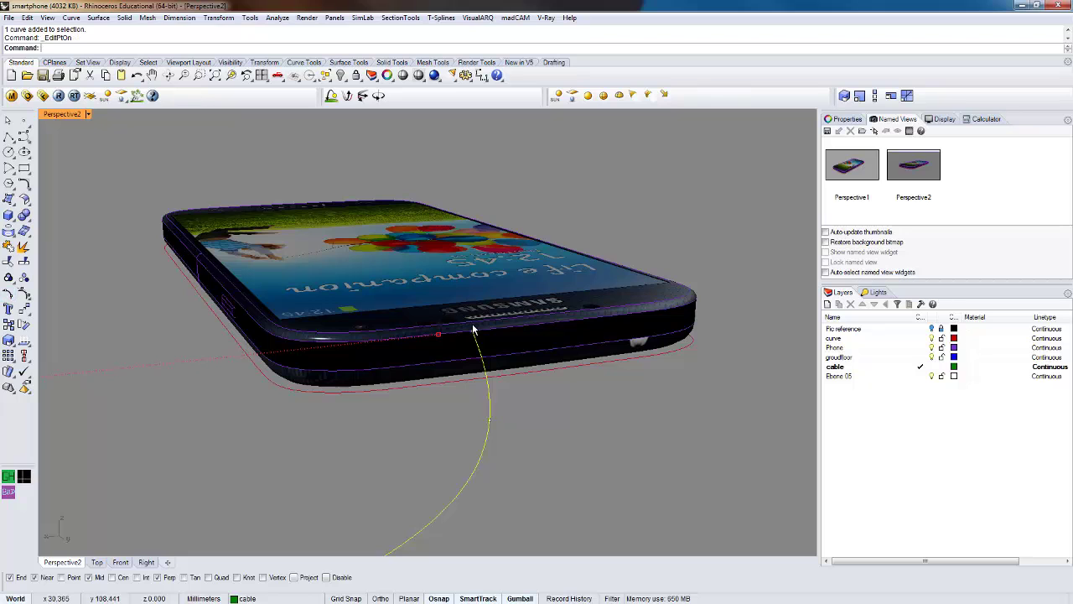
{"action": "left_click", "coordinate": [476, 332]}
{"action": "scroll", "coordinate": [474, 329], "scroll_direction": "up", "scroll_amount": 2}
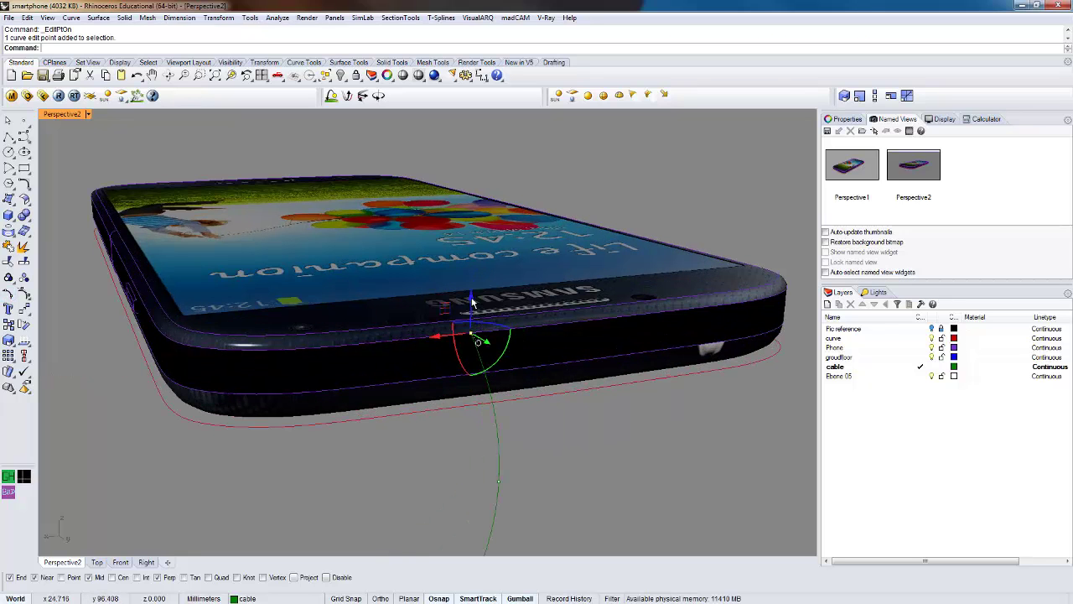
{"action": "left_click_drag", "start_coordinate": [472, 302], "coordinate": [476, 369]}
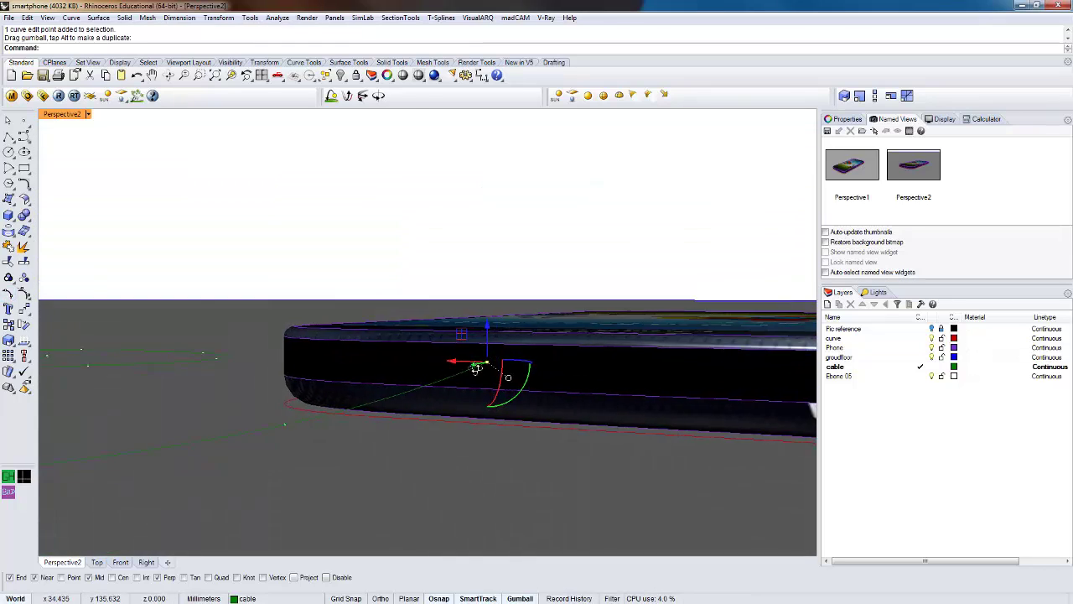
{"action": "right_click_drag", "start_coordinate": [476, 369], "coordinate": [650, 394]}
- Check the cable's end from the saved Perspective1 view and turn off the curve's point display
{"action": "double_click", "coordinate": [866, 168]}
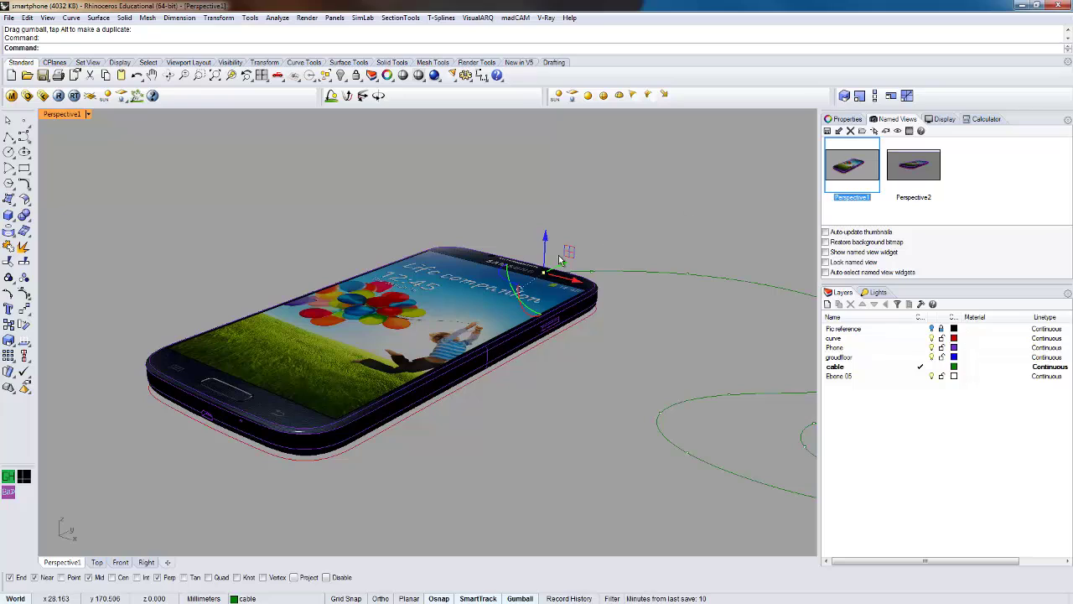
{"action": "left_click", "coordinate": [884, 317]}
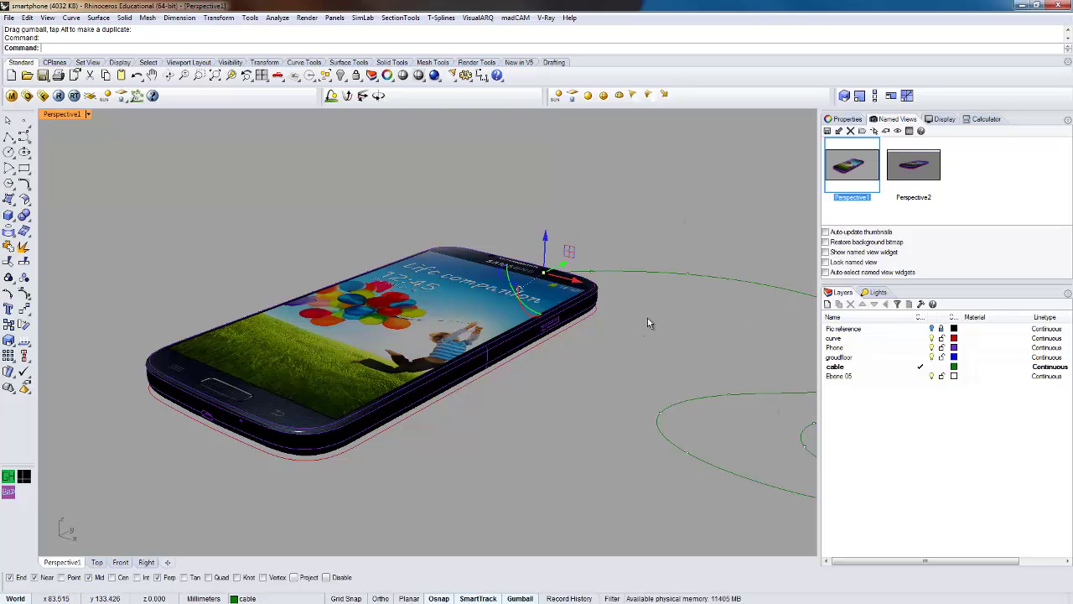
{"action": "right_click_drag", "start_coordinate": [652, 311], "coordinate": [505, 389]}
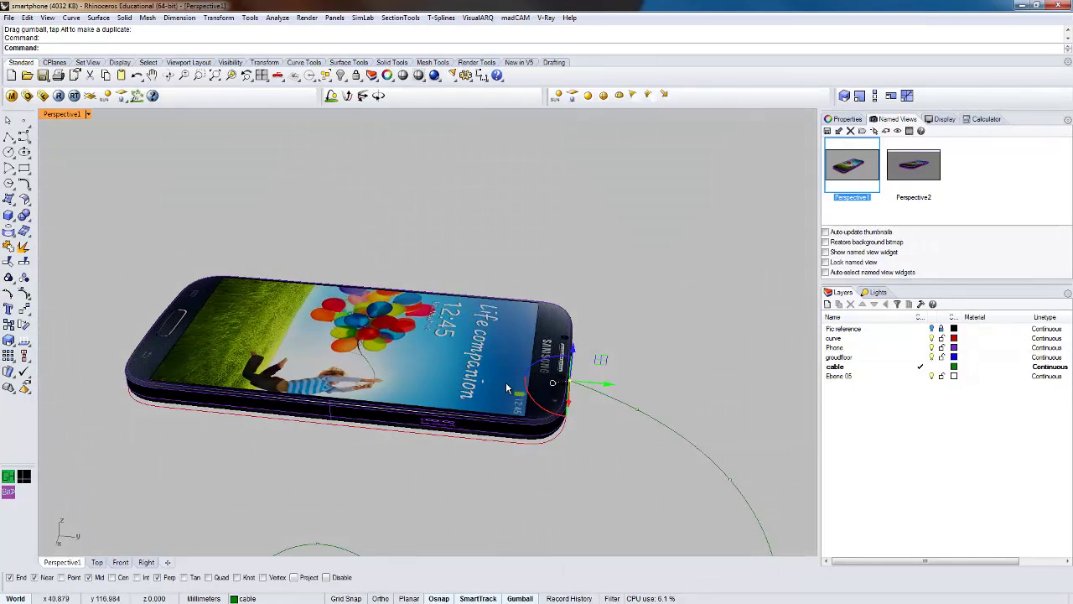
{"action": "left_click", "coordinate": [22, 295]}
{"action": "right_click_drag", "start_coordinate": [482, 440], "coordinate": [482, 354]}
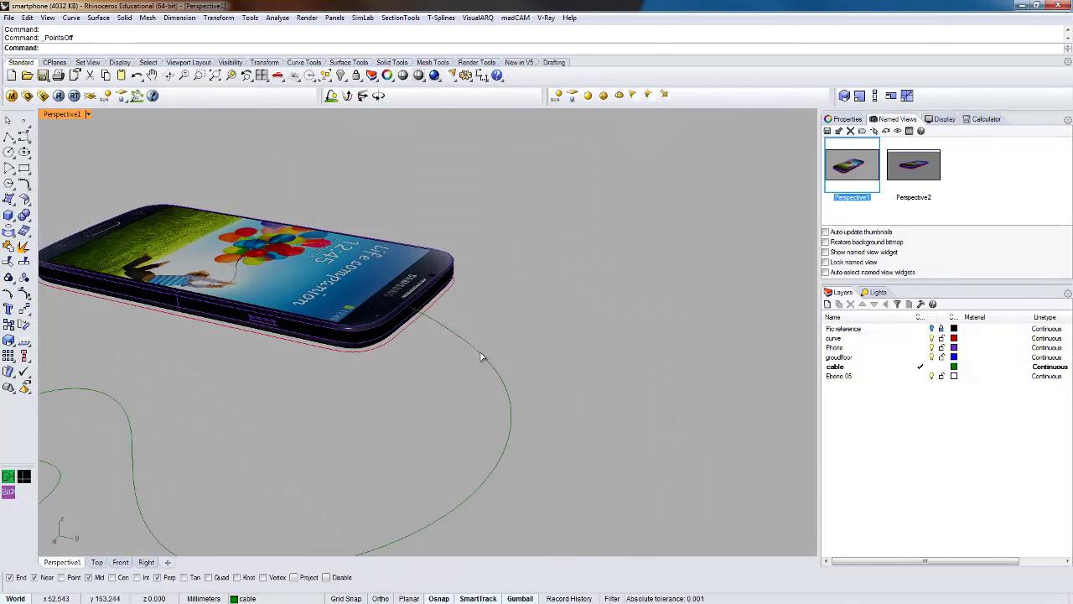
- Offset the cable curve by 0.5 mm to create a second parallel strand
{"action": "left_click", "coordinate": [482, 354]}
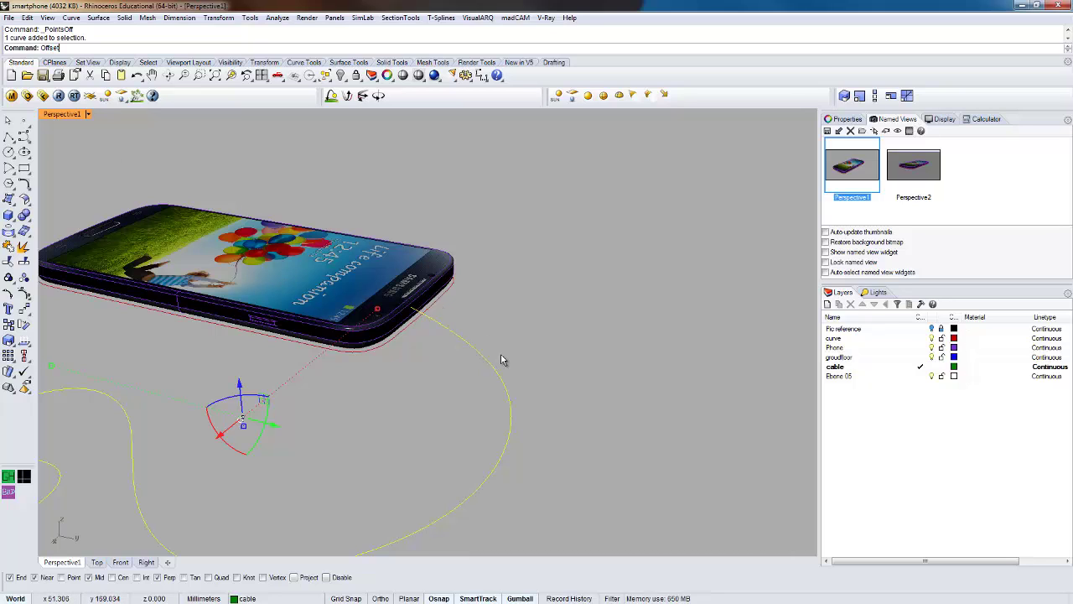
{"action": "key", "text": "Return"}
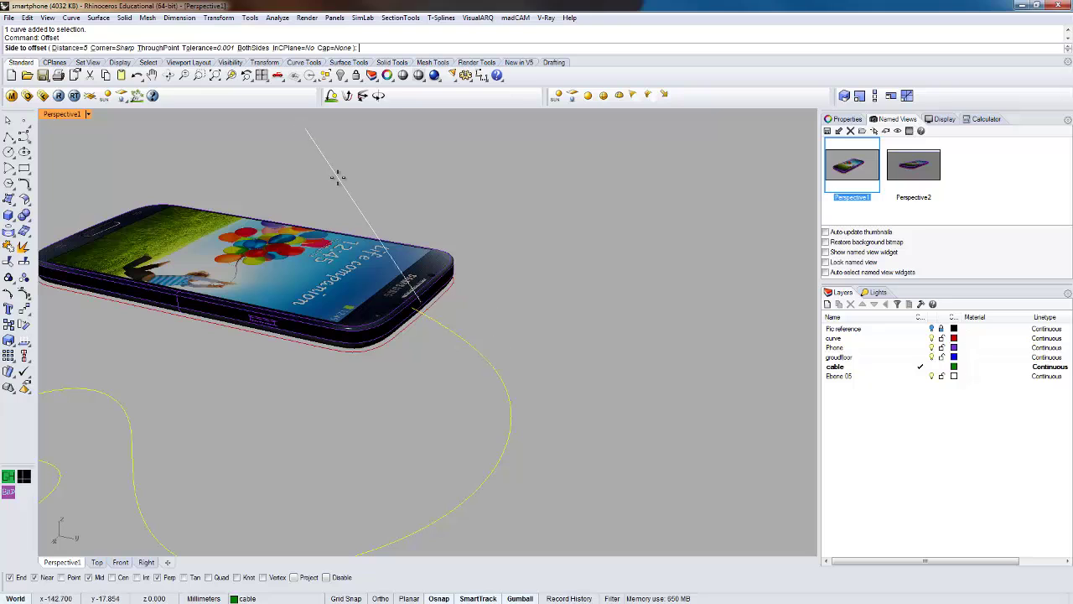
{"action": "right_click_drag", "start_coordinate": [159, 451], "coordinate": [255, 426], "text": "shift"}
{"action": "left_click", "coordinate": [71, 46]}
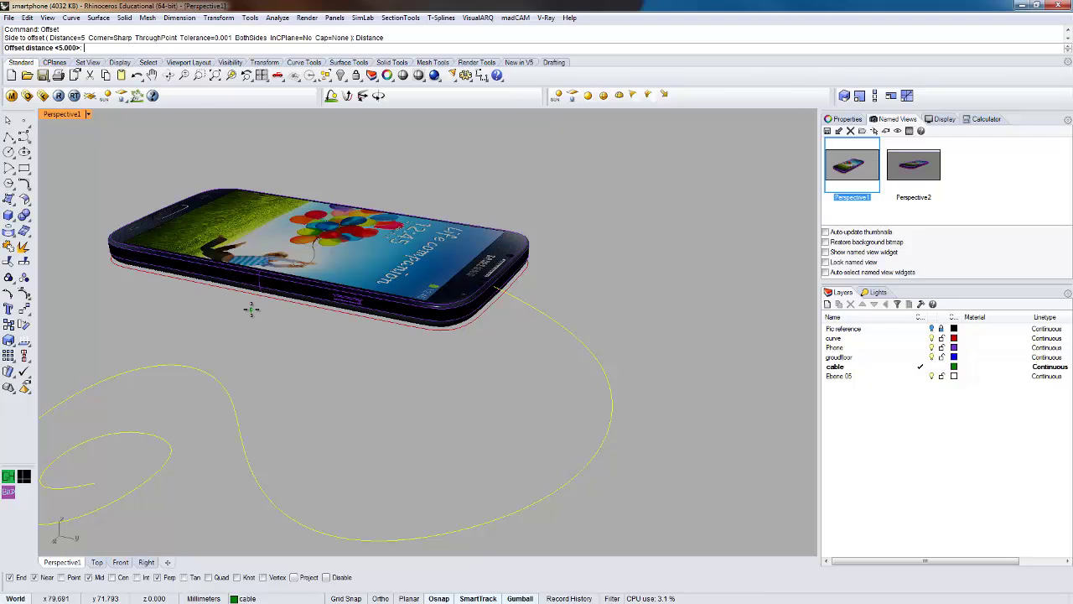
{"action": "type", "text": ".5"}
{"action": "key", "text": "Return"}
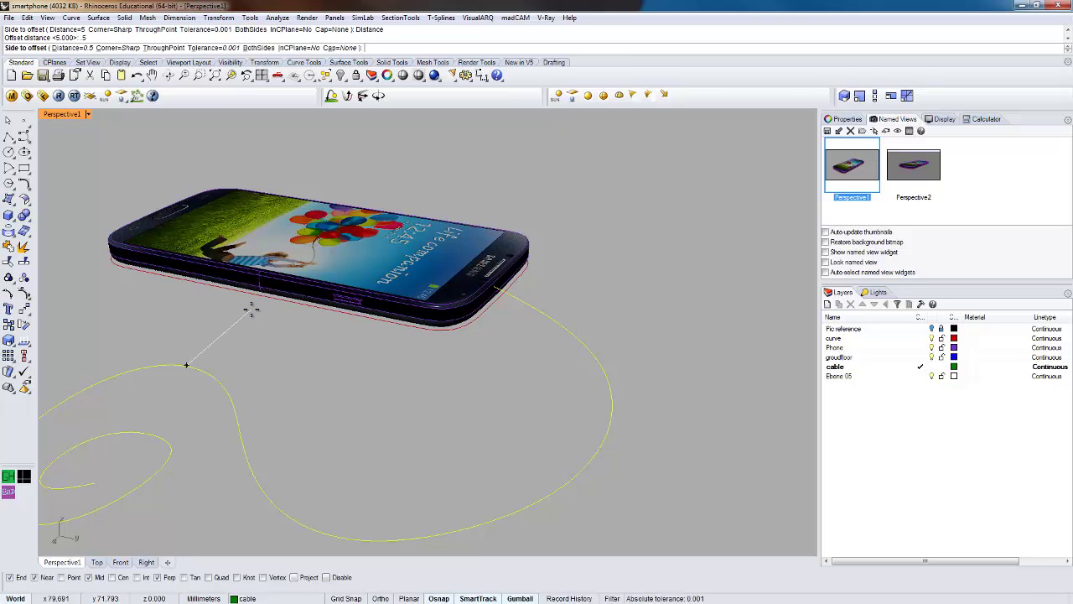
{"action": "left_click", "coordinate": [179, 417]}
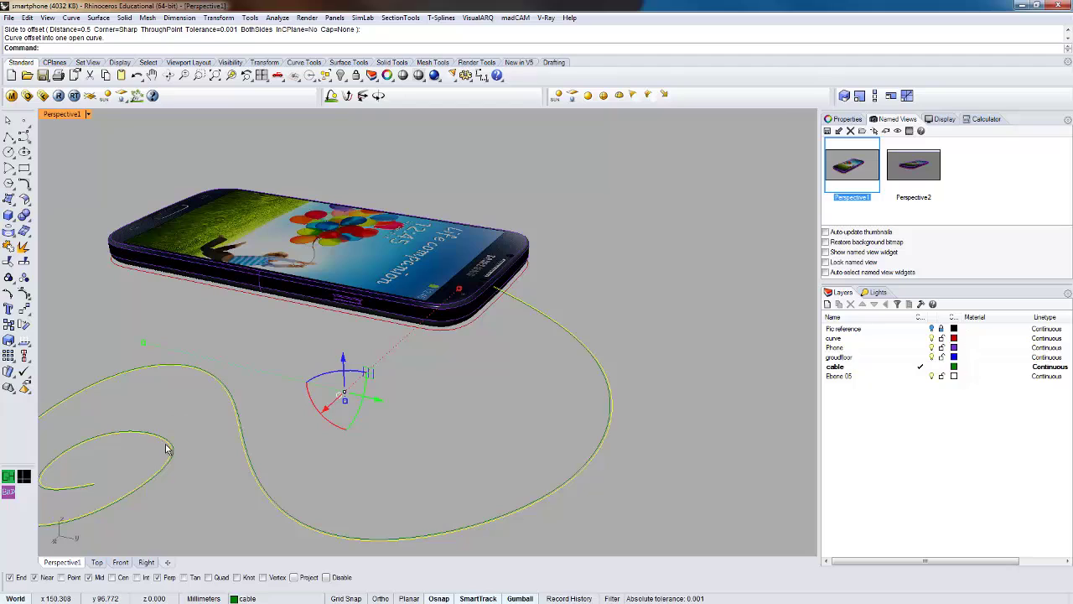
- Create pipes with a 0.3 mm radius along both parallel cable curves
{"action": "scroll", "coordinate": [167, 449], "scroll_direction": "up", "scroll_amount": 3}
{"action": "scroll", "coordinate": [168, 449], "scroll_direction": "down", "scroll_amount": 1}
{"action": "right_click_drag", "start_coordinate": [180, 451], "coordinate": [601, 366]}
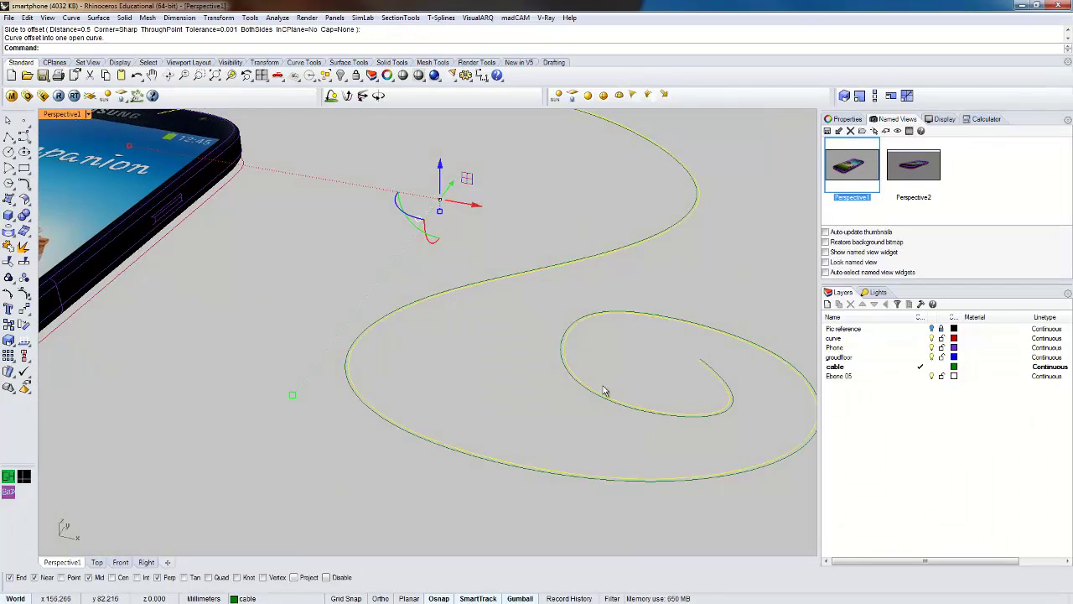
{"action": "left_click", "coordinate": [600, 400]}
{"action": "key", "text": "Return"}
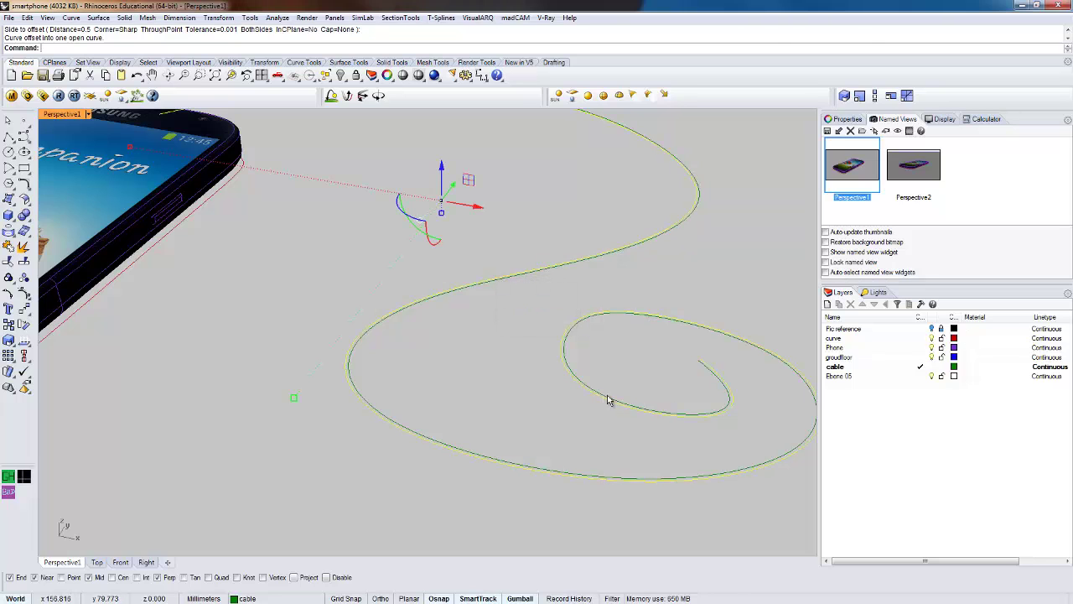
{"action": "right_click_drag", "start_coordinate": [610, 400], "coordinate": [562, 410]}
{"action": "left_click", "coordinate": [571, 414]}
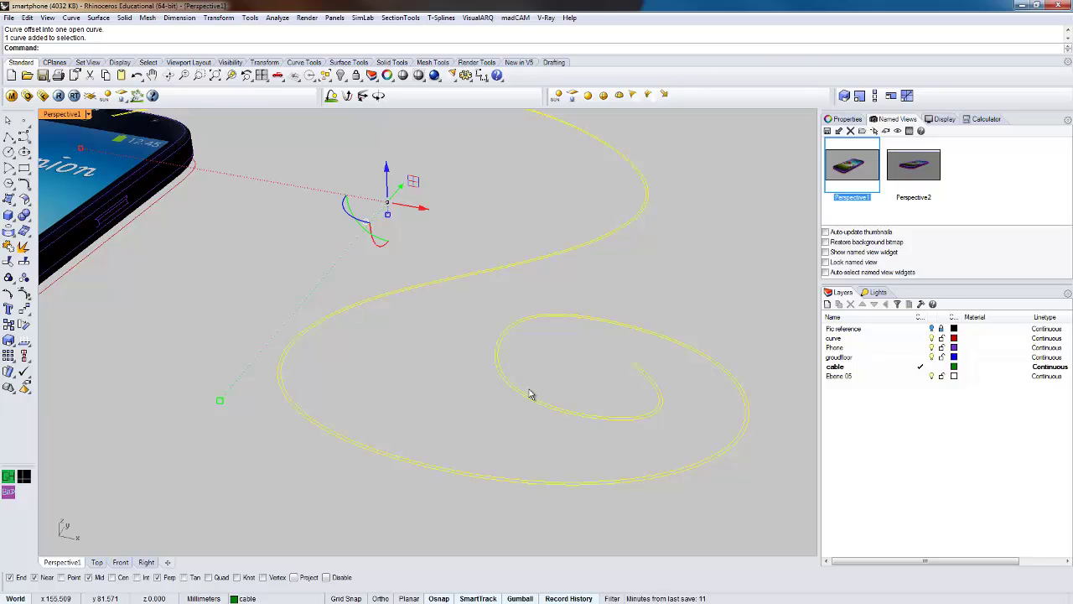
{"action": "key", "text": "Return"}
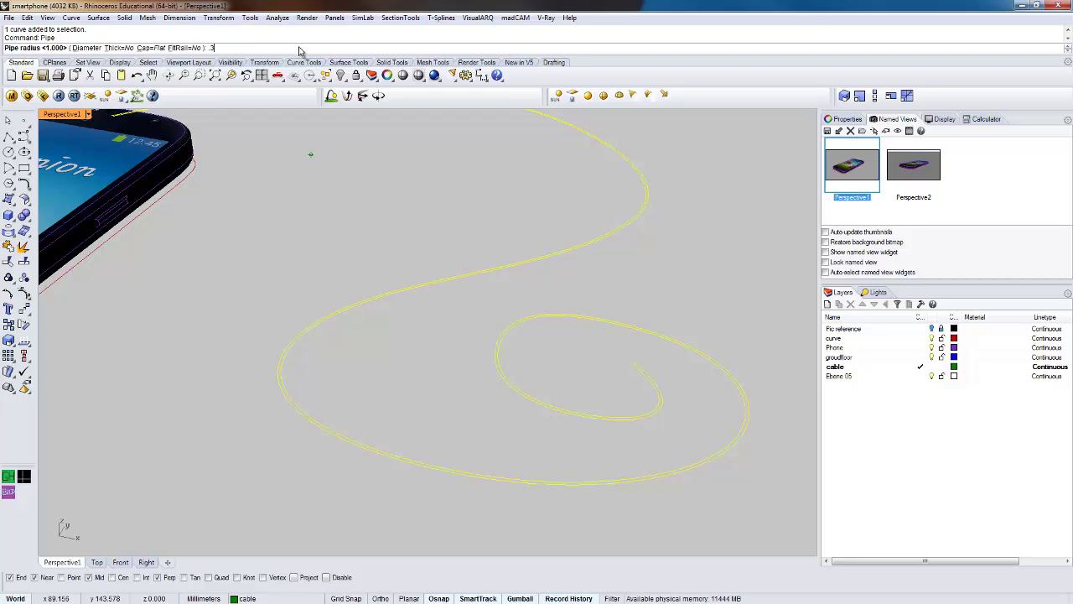
{"action": "type", "text": ".3"}
{"action": "key", "text": "Return"}
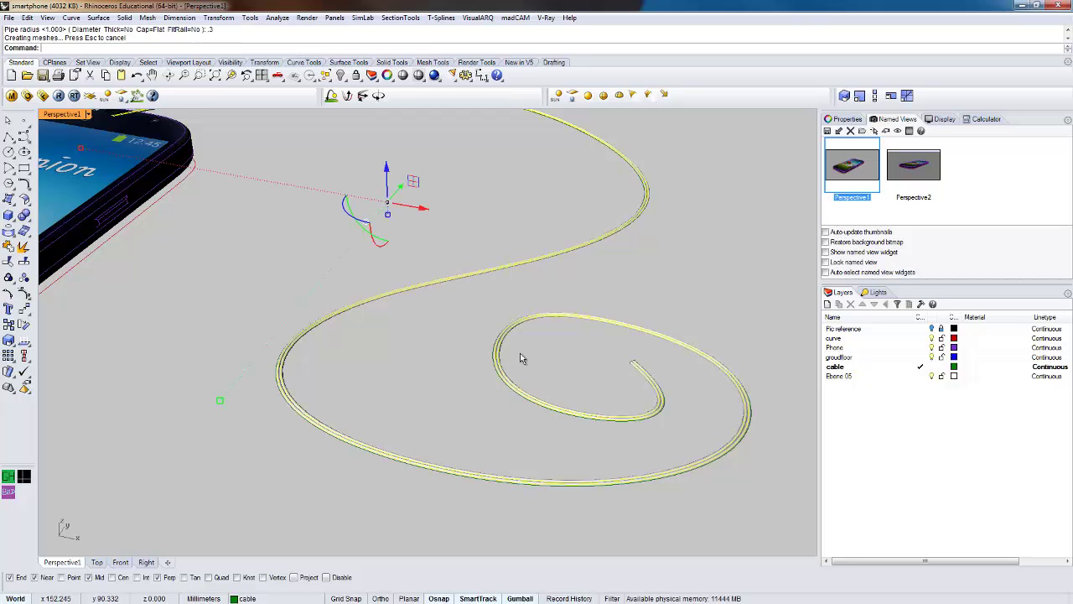
- Examine the twin cable pipes from the phone's edge to the inner end of the spiral
{"action": "key", "text": "Escape"}
{"action": "right_click_drag", "start_coordinate": [434, 369], "coordinate": [552, 422]}
{"action": "left_click", "coordinate": [554, 399]}
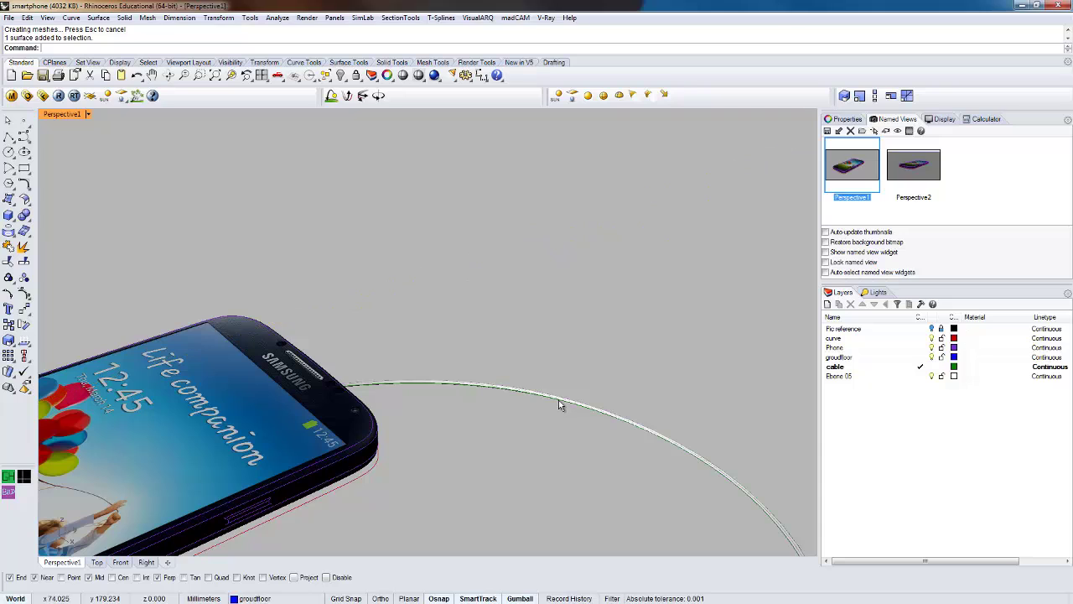
{"action": "left_click", "coordinate": [559, 402]}
{"action": "left_click", "coordinate": [525, 304]}
{"action": "right_click_drag", "start_coordinate": [529, 401], "coordinate": [473, 478]}
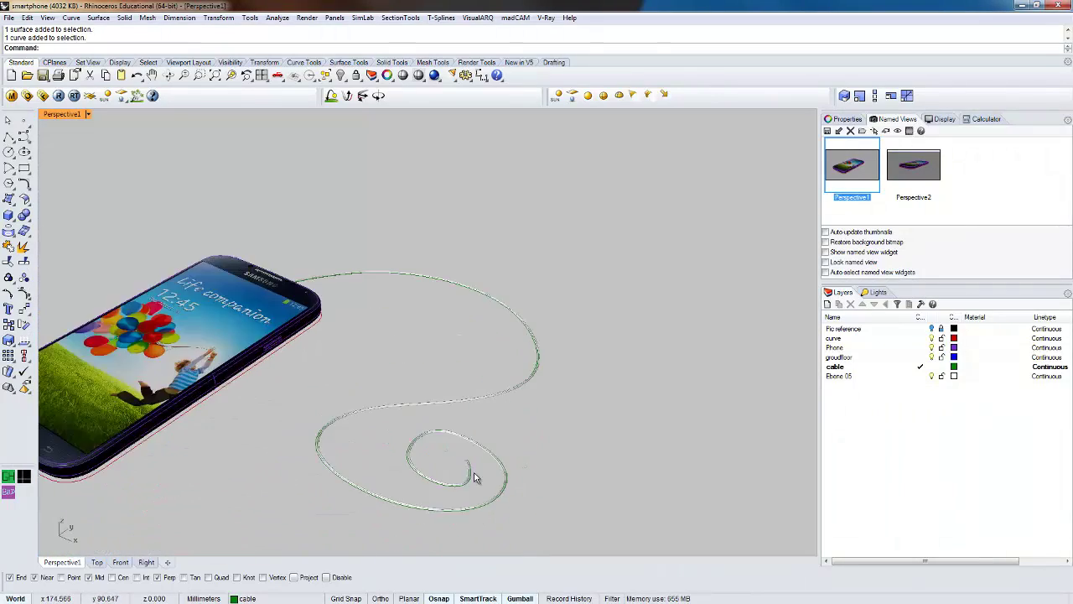
{"action": "scroll", "coordinate": [474, 478], "scroll_direction": "up", "scroll_amount": 5}
{"action": "scroll", "coordinate": [432, 432], "scroll_direction": "down", "scroll_amount": 5}
{"action": "right_click_drag", "start_coordinate": [326, 427], "coordinate": [249, 254]}
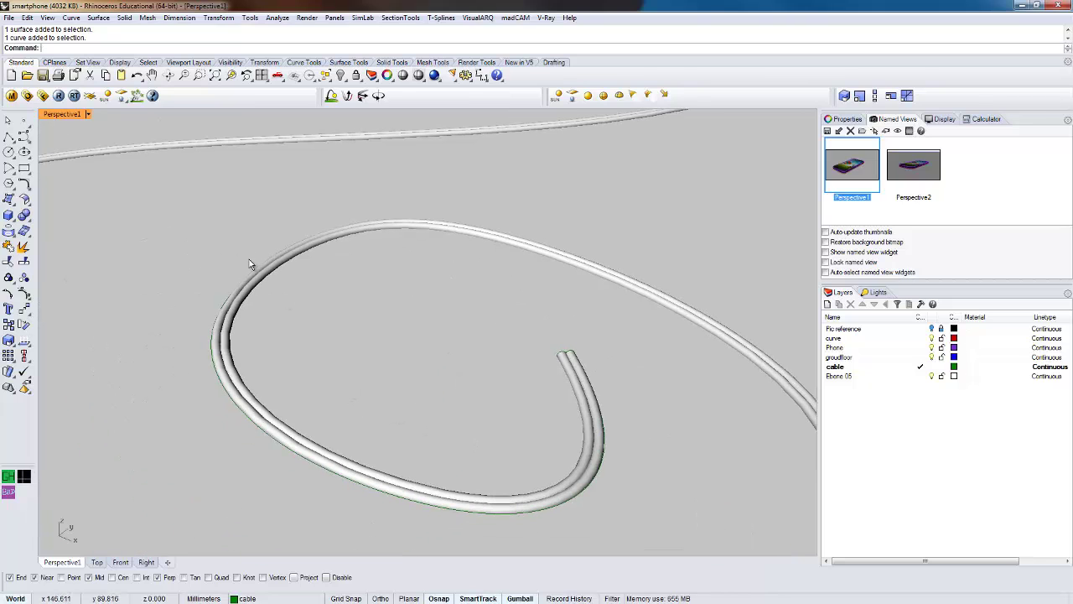
- Try to display control or edit points on the inner cable pipe
{"action": "left_click", "coordinate": [307, 257]}
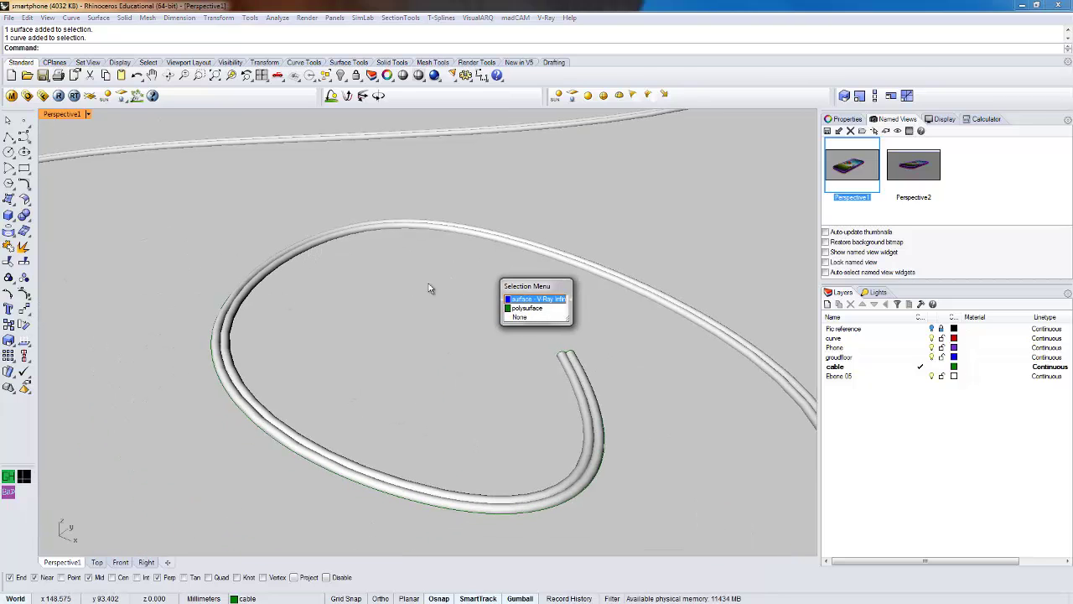
{"action": "left_click", "coordinate": [523, 308]}
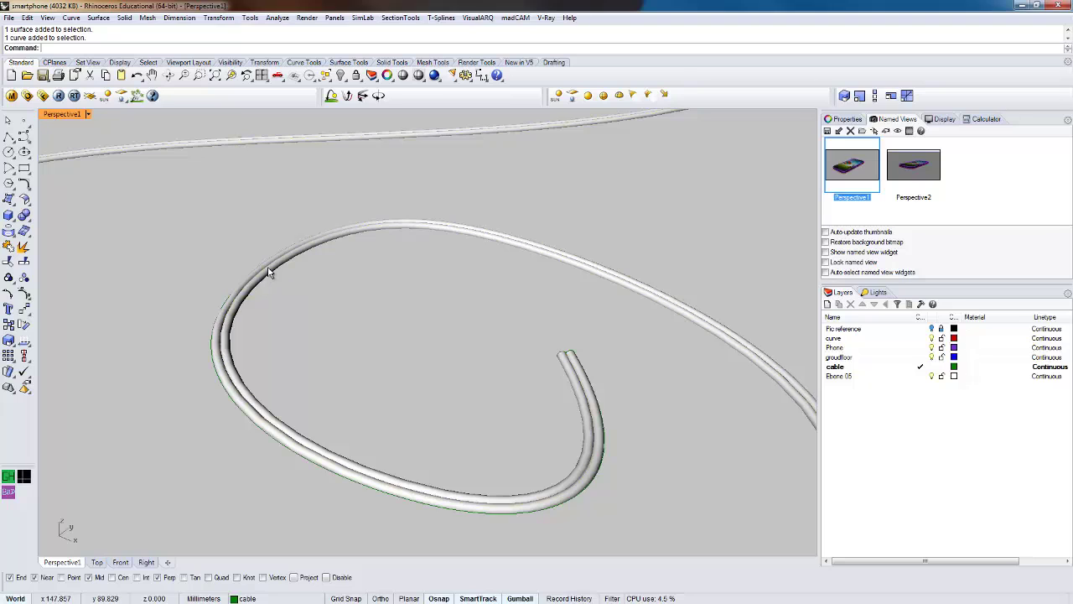
{"action": "scroll", "coordinate": [268, 271], "scroll_direction": "up", "scroll_amount": 3}
{"action": "left_click", "coordinate": [296, 251]}
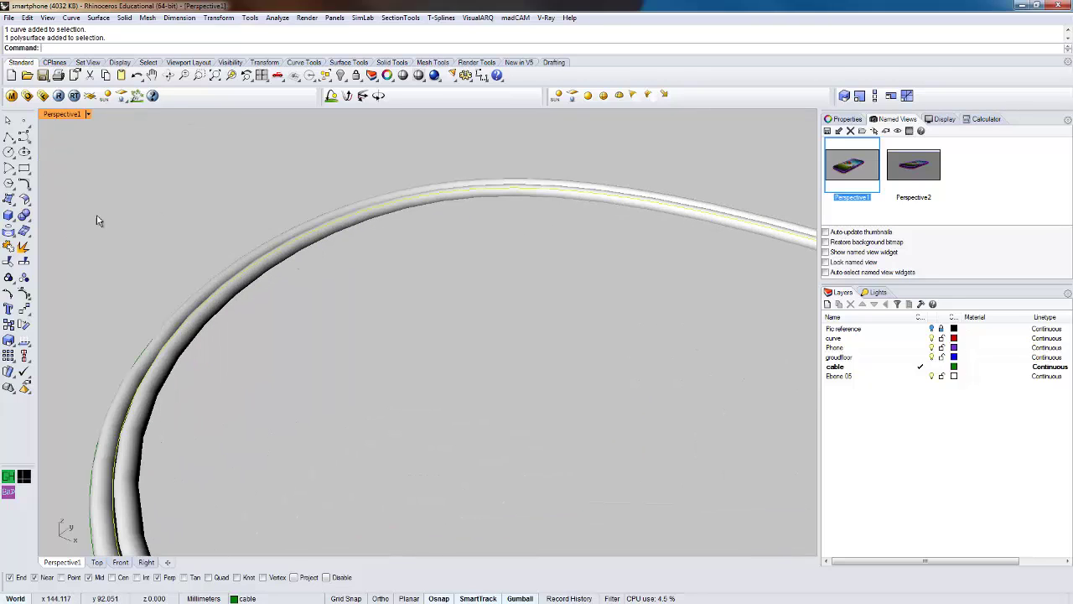
{"action": "left_click", "coordinate": [25, 294]}
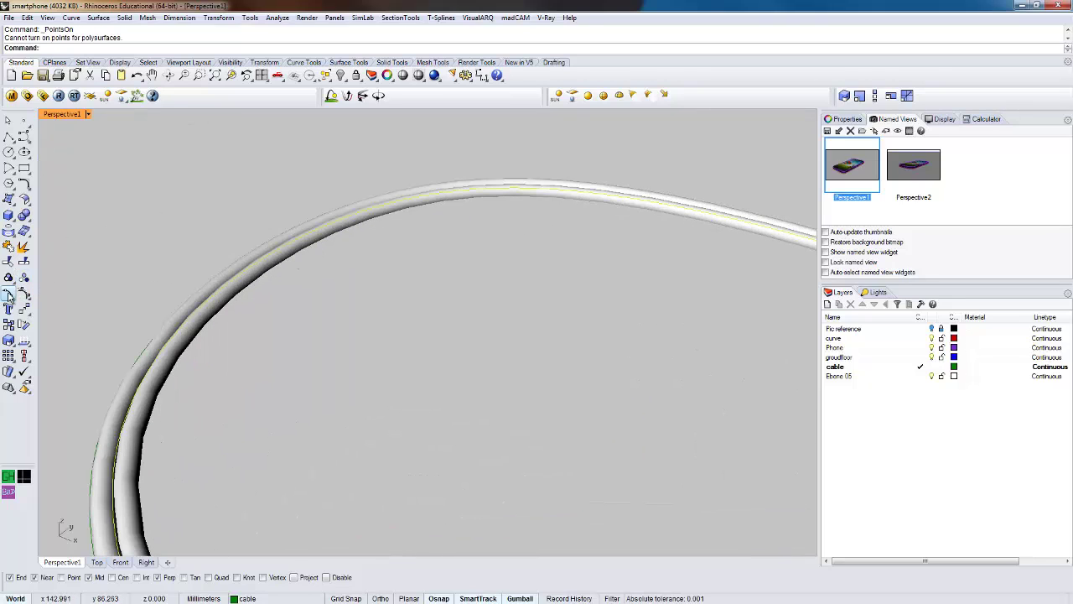
{"action": "right_click", "coordinate": [8, 295]}
{"action": "scroll", "coordinate": [177, 290], "scroll_direction": "down", "scroll_amount": 5}
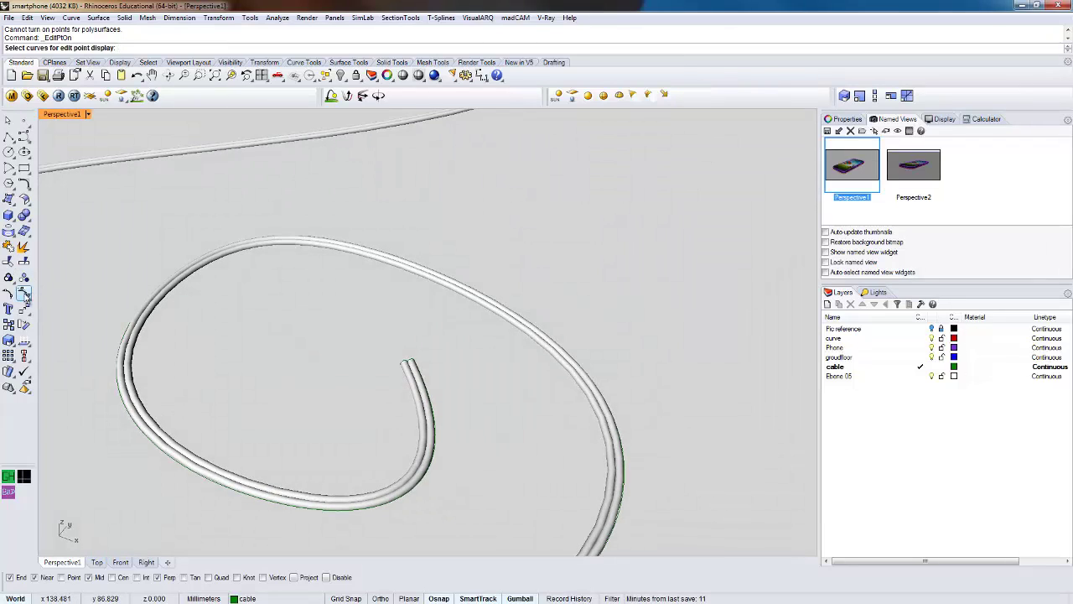
{"action": "left_click", "coordinate": [25, 294]}
{"action": "key", "text": "Return"}
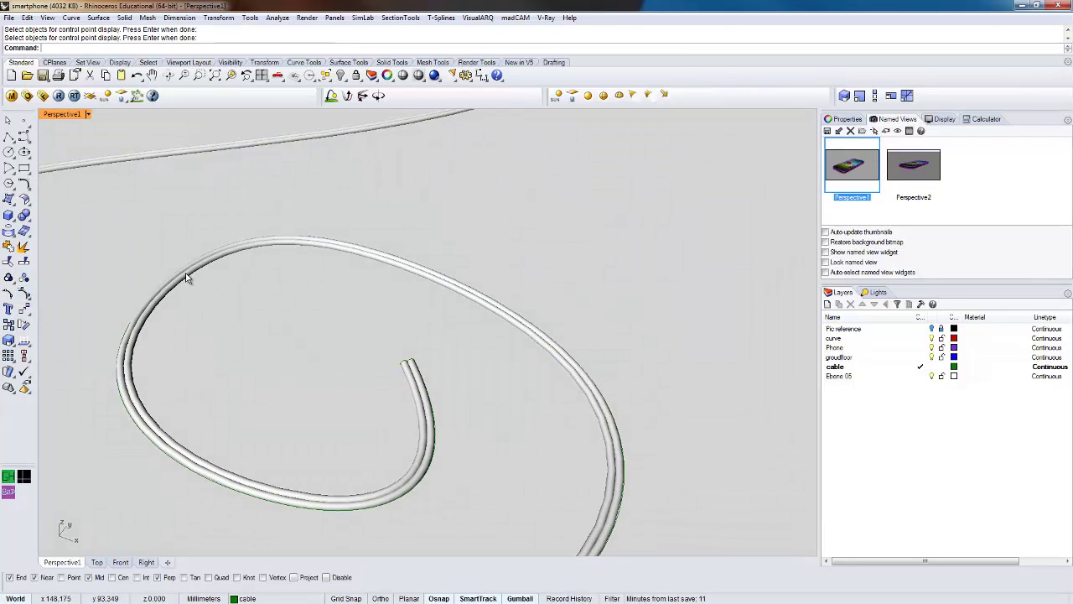
- Hide the inner pipe to reach its centre curve, show the pipe again and display the curve's control points
{"action": "left_click", "coordinate": [186, 279]}
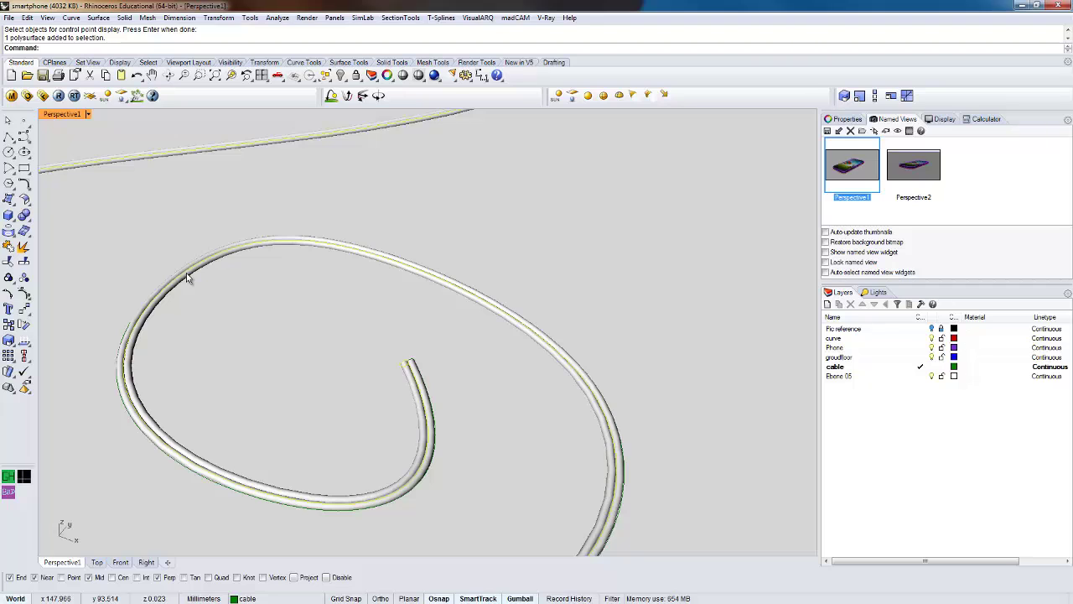
{"action": "key", "text": "ctrl+h"}
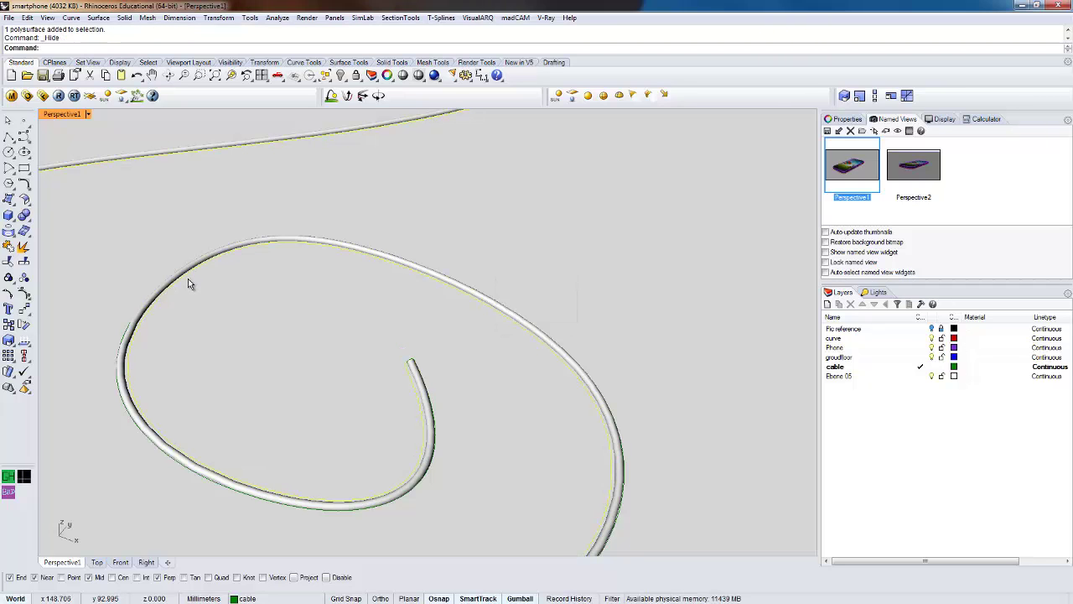
{"action": "key", "text": "ctrl+alt+h"}
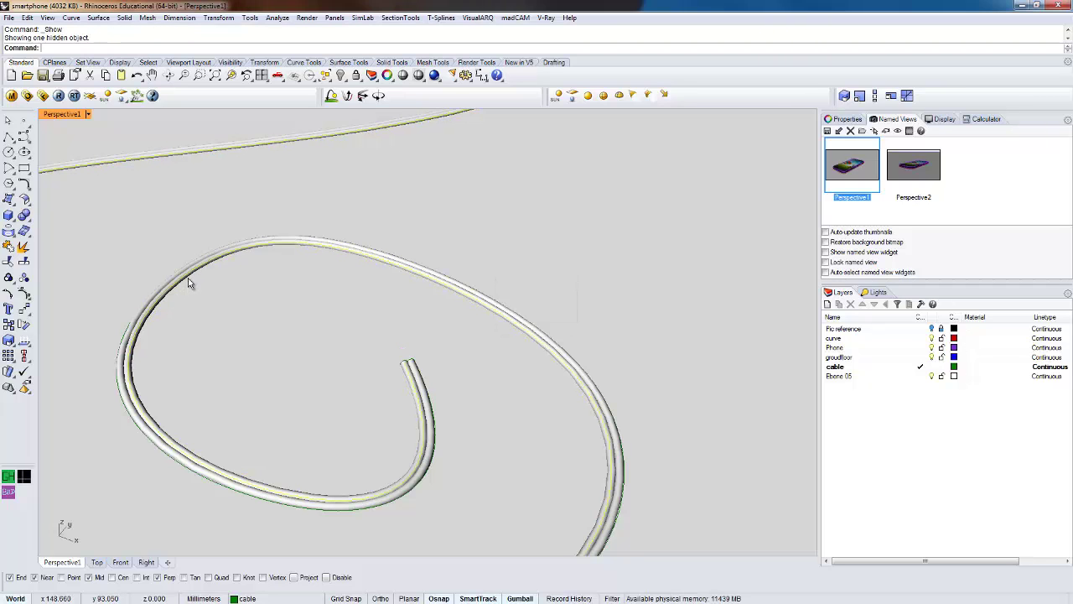
{"action": "left_click", "coordinate": [24, 294]}
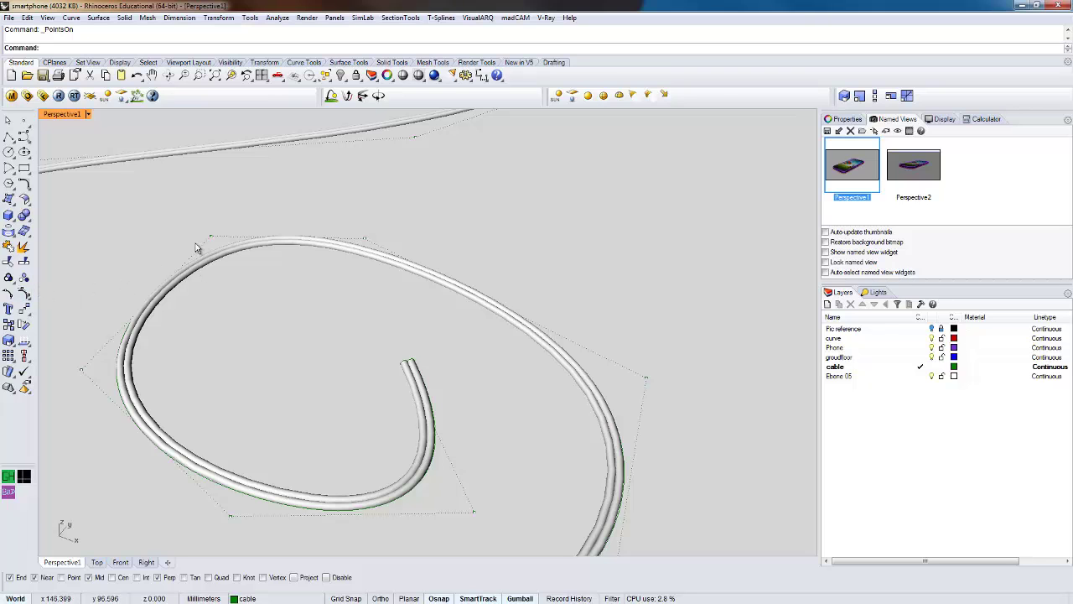
{"action": "scroll", "coordinate": [204, 230], "scroll_direction": "up", "scroll_amount": 3}
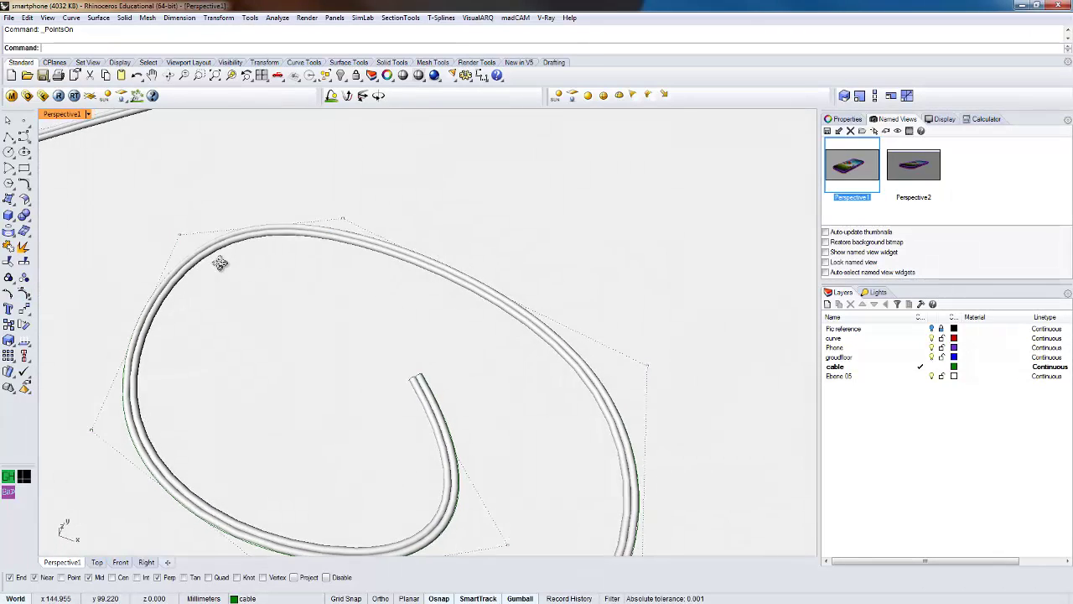
- Try to select the centre curve of the inner cable strand through the surrounding pipes in the rendered view
{"action": "left_click", "coordinate": [177, 291]}
{"action": "right_click_drag", "start_coordinate": [184, 286], "coordinate": [254, 273], "text": "shift"}
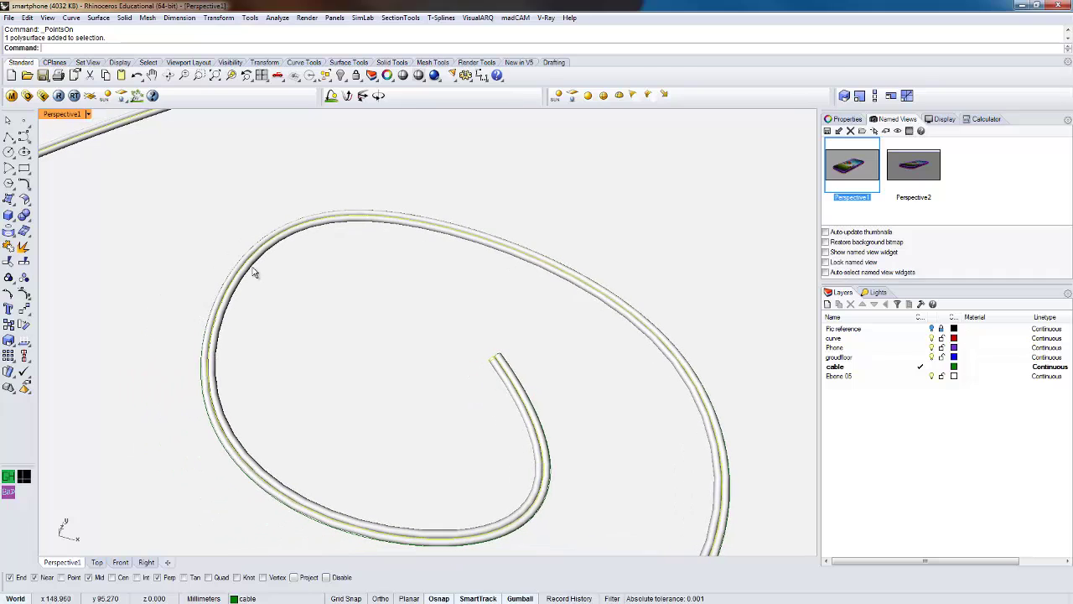
{"action": "left_click", "coordinate": [245, 273]}
{"action": "left_click", "coordinate": [246, 274], "text": "ctrl"}
{"action": "left_click", "coordinate": [245, 273]}
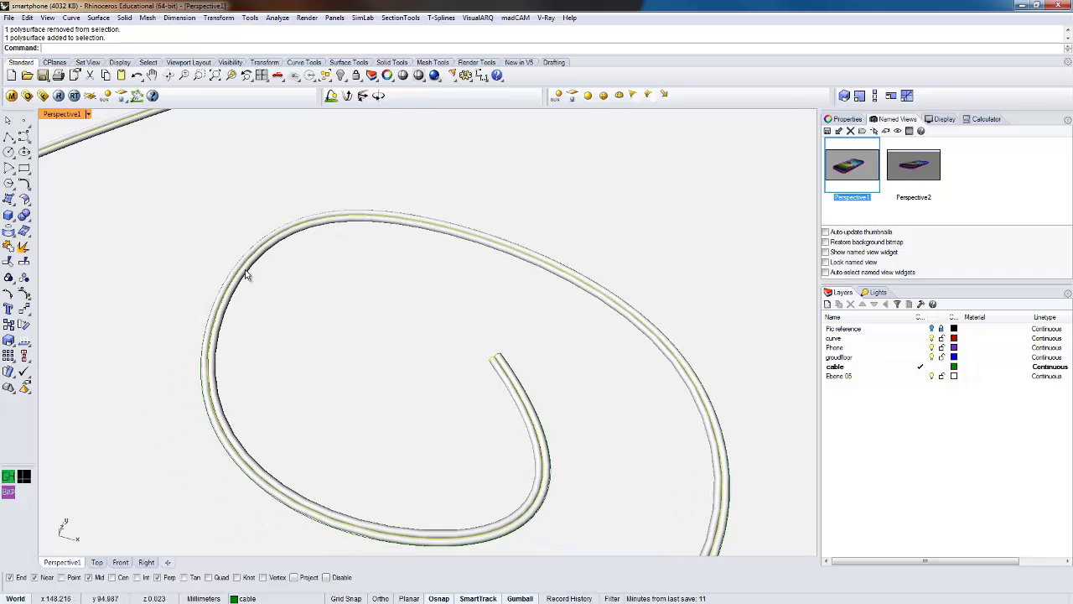
{"action": "left_click", "coordinate": [243, 275]}
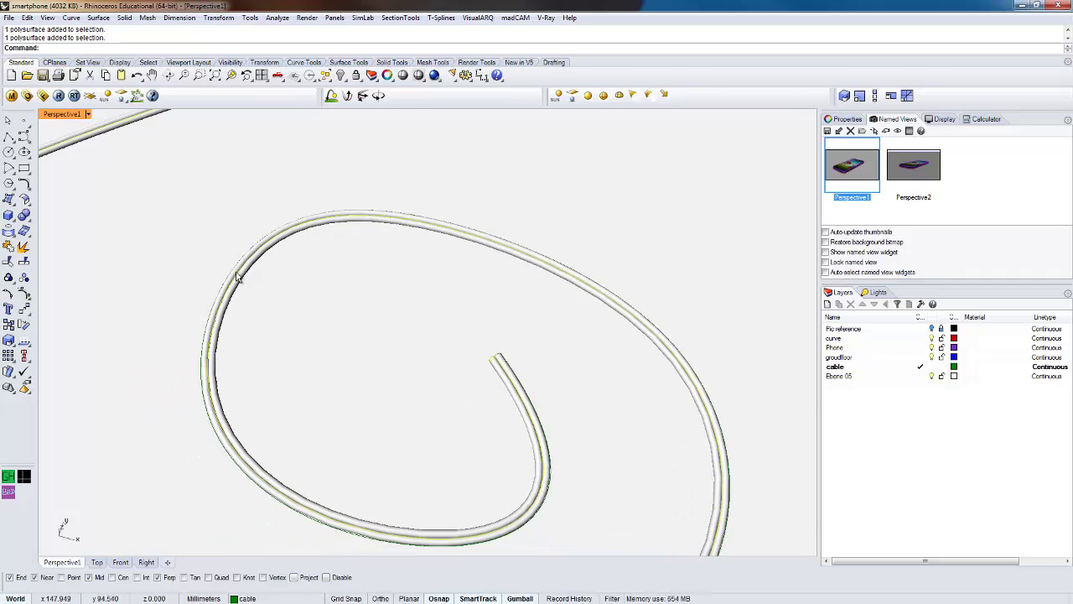
{"action": "scroll", "coordinate": [239, 274], "scroll_direction": "up", "scroll_amount": 5}
{"action": "right_click_drag", "start_coordinate": [244, 271], "coordinate": [298, 187]}
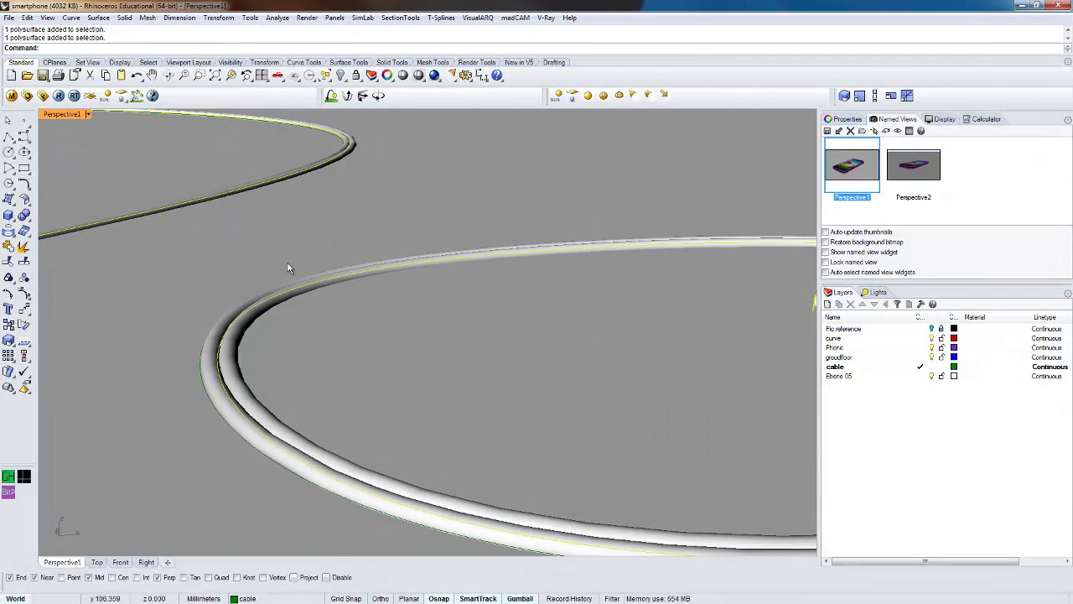
- Switch the perspective view to Ghosted display and turn on edit points for the centre curve of the inner cable strand
{"action": "key", "text": "ctrl+alt+s"}
{"action": "mouse_move", "coordinate": [288, 269]}
{"action": "right_mouse_down"}
{"action": "mouse_move", "coordinate": [242, 355]}
{"action": "mouse_move", "coordinate": [223, 361]}
{"action": "mouse_move", "coordinate": [228, 317]}
{"action": "mouse_move", "coordinate": [223, 369]}
{"action": "right_mouse_up"}
{"action": "right_click", "coordinate": [71, 115]}
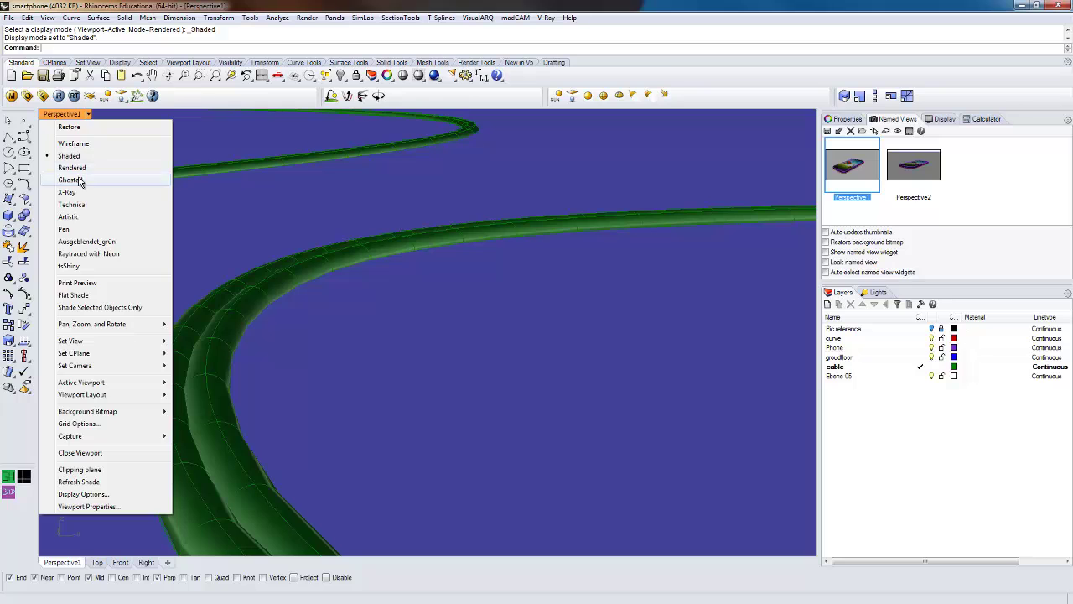
{"action": "left_click", "coordinate": [79, 181]}
{"action": "right_click_drag", "start_coordinate": [210, 276], "coordinate": [173, 276]}
{"action": "left_click", "coordinate": [191, 305]}
{"action": "left_click", "coordinate": [7, 295]}
{"action": "left_click_drag", "start_coordinate": [173, 276], "coordinate": [285, 394]}
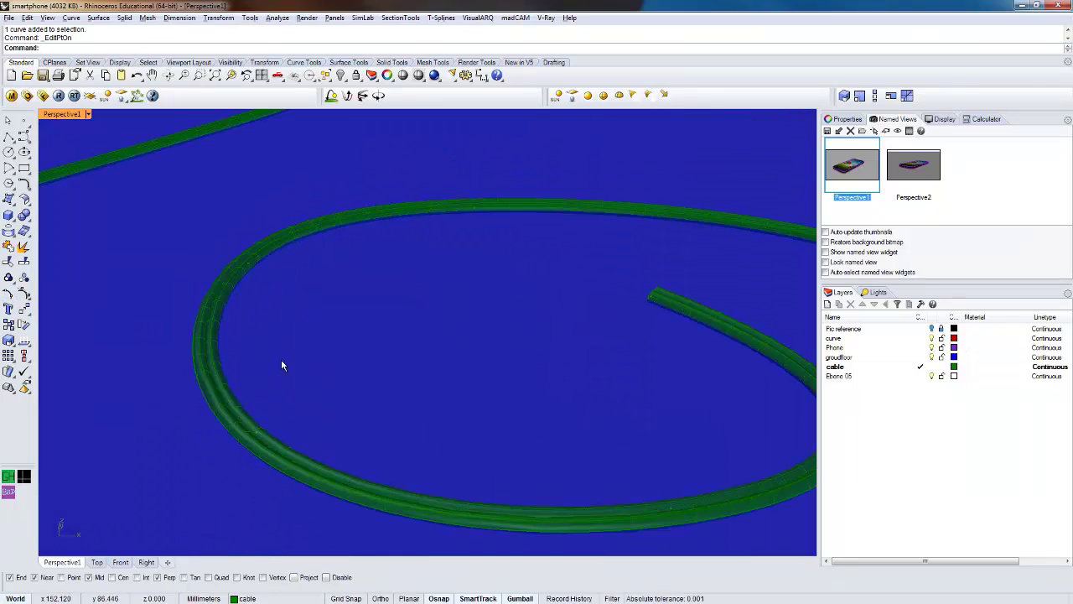
- Move the inner strand's edit point at the spiral's outer bend inward to open a small gap between the two strands
{"action": "right_click_drag", "start_coordinate": [280, 359], "coordinate": [266, 367]}
{"action": "scroll", "coordinate": [229, 293], "scroll_direction": "up", "scroll_amount": 5}
{"action": "left_click_drag", "start_coordinate": [262, 279], "coordinate": [293, 286]}
{"action": "scroll", "coordinate": [300, 289], "scroll_direction": "down", "scroll_amount": 5}
{"action": "scroll", "coordinate": [300, 293], "scroll_direction": "down", "scroll_amount": 3}
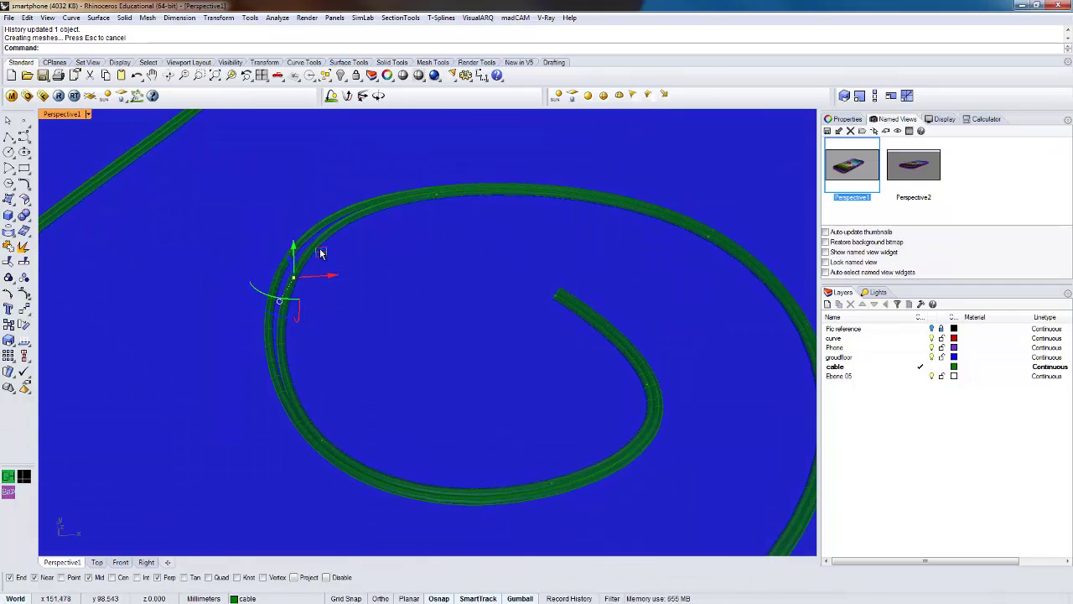
{"action": "left_click_drag", "start_coordinate": [321, 252], "coordinate": [335, 257]}
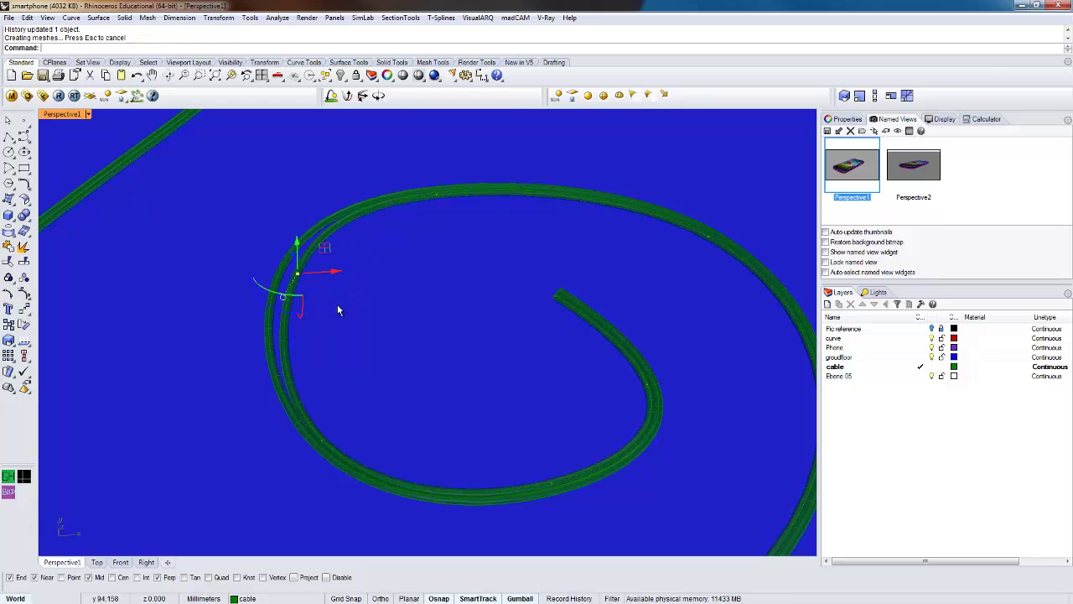
- Select another edit point on the inner strand's curve and lift it away from the outer strand
{"action": "scroll", "coordinate": [337, 304], "scroll_direction": "up", "scroll_amount": 5}
{"action": "right_click_drag", "start_coordinate": [323, 261], "coordinate": [450, 453]}
{"action": "left_click", "coordinate": [512, 500]}
{"action": "right_click_drag", "start_coordinate": [511, 500], "coordinate": [412, 360]}
{"action": "left_click_drag", "start_coordinate": [392, 304], "coordinate": [388, 269]}
{"action": "right_click_drag", "start_coordinate": [395, 280], "coordinate": [325, 343]}
- Raise the edit point at the spiral's bend so that the inner strand rises above the outer one
{"action": "right_click_drag", "start_coordinate": [255, 283], "coordinate": [327, 144]}
{"action": "left_click", "coordinate": [339, 178]}
{"action": "right_click_drag", "start_coordinate": [364, 187], "coordinate": [388, 258]}
{"action": "left_click_drag", "start_coordinate": [388, 256], "coordinate": [382, 235]}
{"action": "right_click_drag", "start_coordinate": [381, 348], "coordinate": [239, 358]}
{"action": "left_click_drag", "start_coordinate": [239, 358], "coordinate": [238, 353]}
{"action": "right_click_drag", "start_coordinate": [302, 375], "coordinate": [270, 392]}
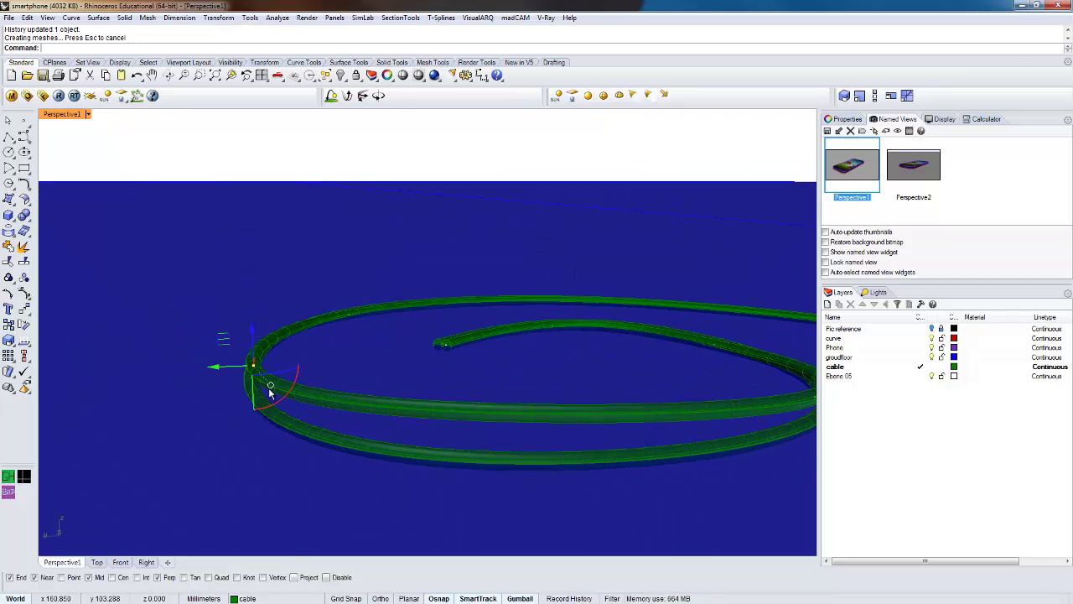
- Lower an edit point on the front arc of the raised strand slightly
{"action": "left_click", "coordinate": [449, 413]}
{"action": "left_click_drag", "start_coordinate": [443, 378], "coordinate": [455, 404]}
{"action": "mouse_move", "coordinate": [426, 407]}
{"action": "right_mouse_down"}
{"action": "mouse_move", "coordinate": [288, 391]}
{"action": "mouse_move", "coordinate": [281, 321]}
{"action": "mouse_move", "coordinate": [256, 366]}
{"action": "mouse_move", "coordinate": [428, 371]}
{"action": "mouse_move", "coordinate": [350, 355]}
{"action": "right_mouse_up"}
{"action": "left_click", "coordinate": [281, 319]}
- Test-render the saved Perspective1 view in V-Ray with the output size set to 2048 x 1175
{"action": "double_click", "coordinate": [852, 171]}
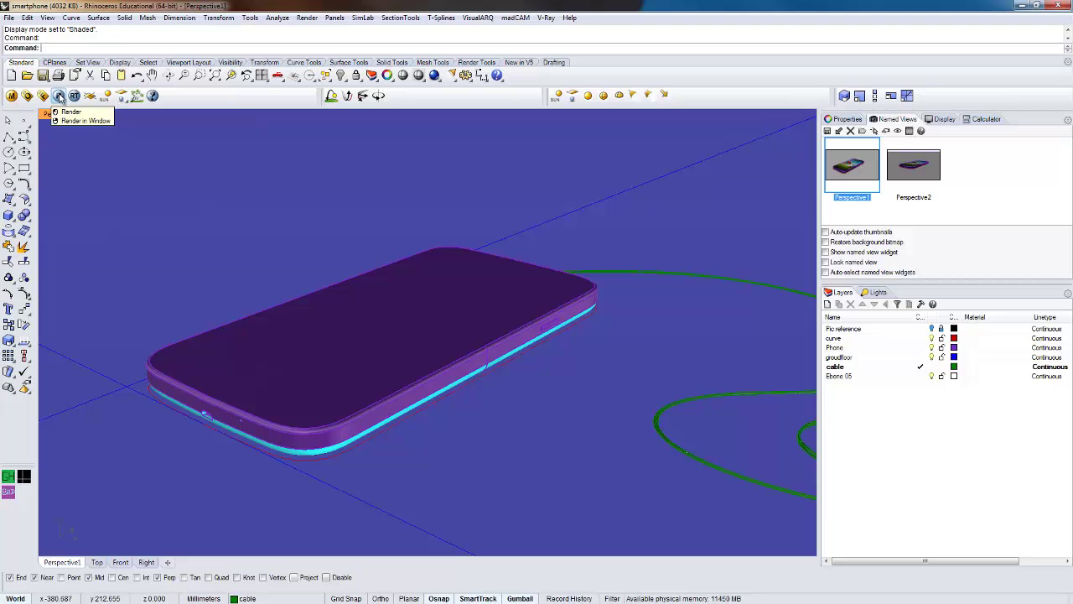
{"action": "left_click", "coordinate": [28, 96]}
{"action": "left_click", "coordinate": [536, 292]}
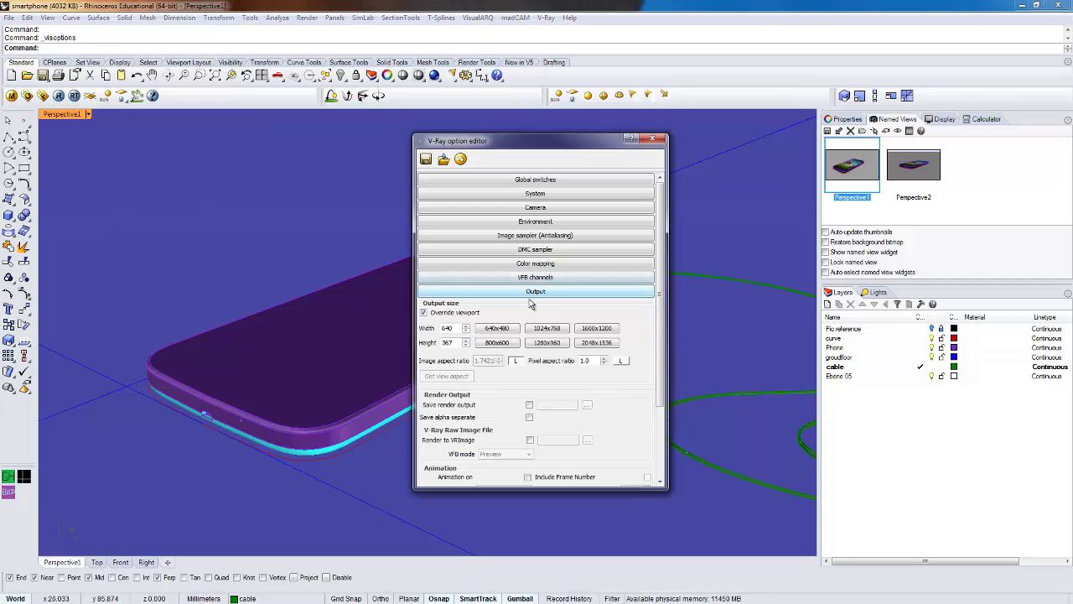
{"action": "left_click", "coordinate": [606, 290]}
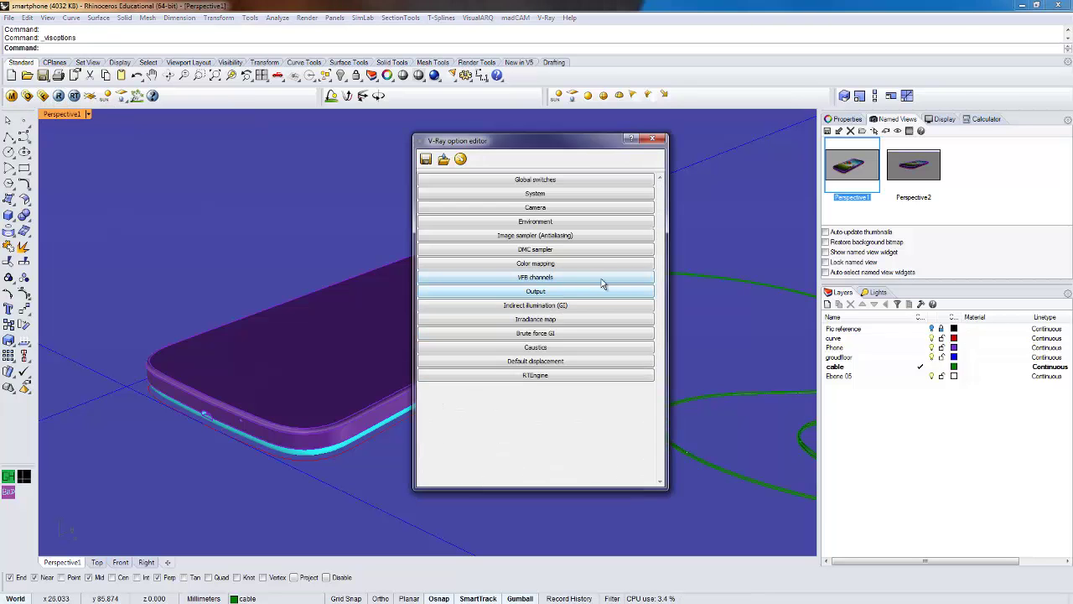
{"action": "left_click", "coordinate": [659, 141]}
{"action": "left_click", "coordinate": [59, 96]}
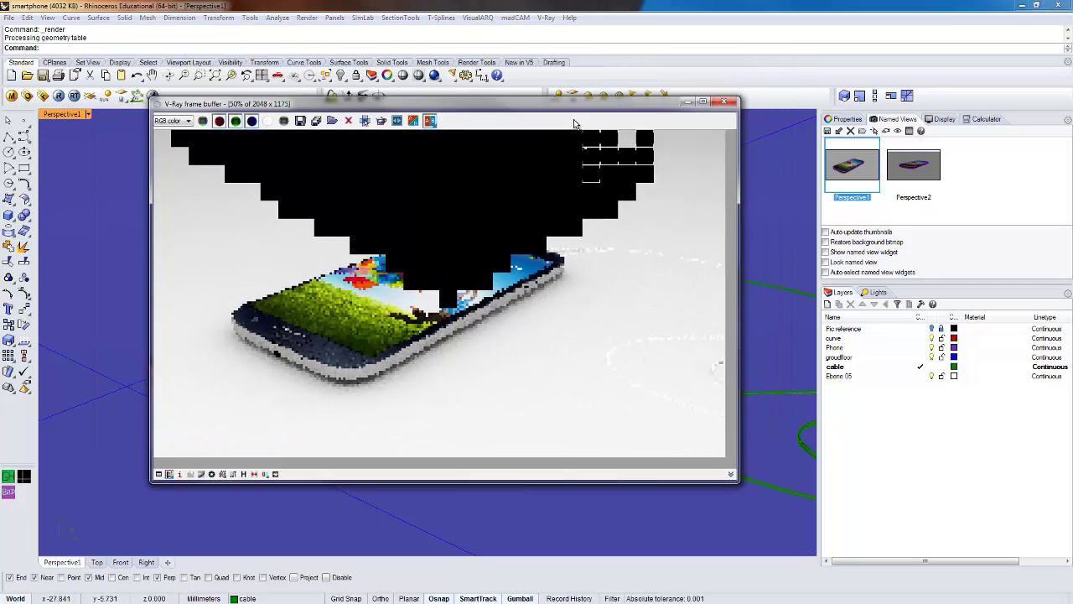
{"action": "left_click", "coordinate": [732, 118]}
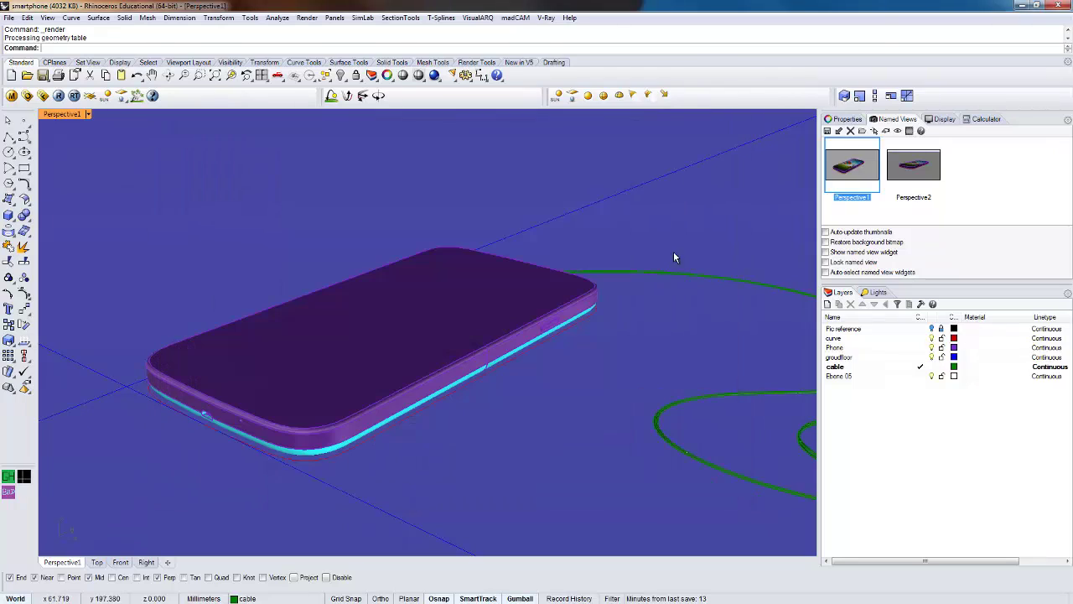
- Assign the black semi-glossy material to both cable pipes, render the view again and enlarge the render window
{"action": "left_click", "coordinate": [643, 275]}
{"action": "left_click", "coordinate": [644, 270]}
{"action": "left_click", "coordinate": [645, 270]}
{"action": "left_click", "coordinate": [613, 258]}
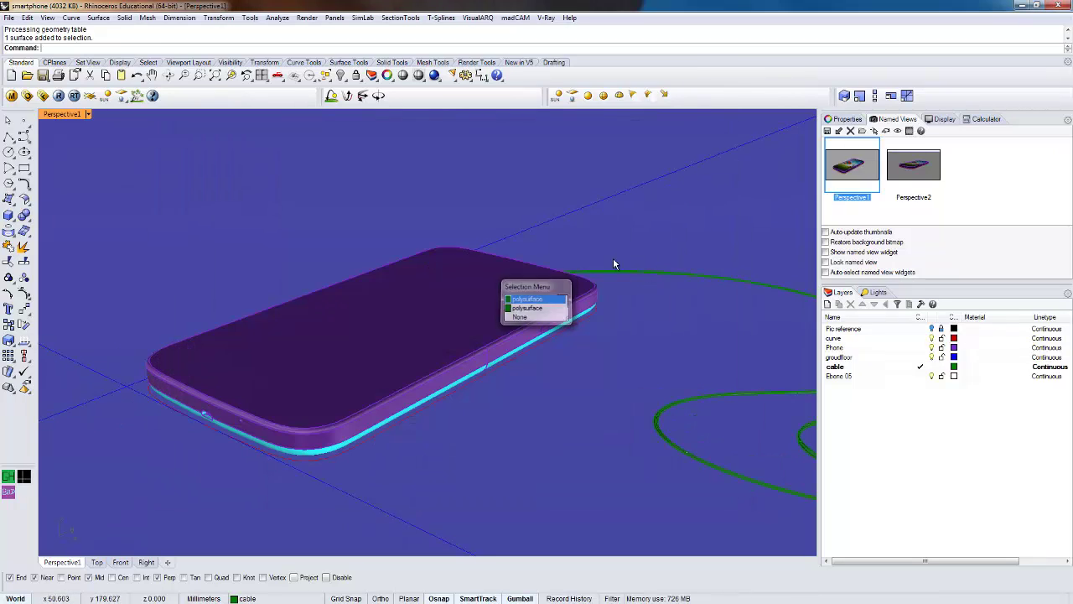
{"action": "left_click_drag", "start_coordinate": [672, 302], "coordinate": [630, 248]}
{"action": "left_click", "coordinate": [623, 197], "text": "ctrl"}
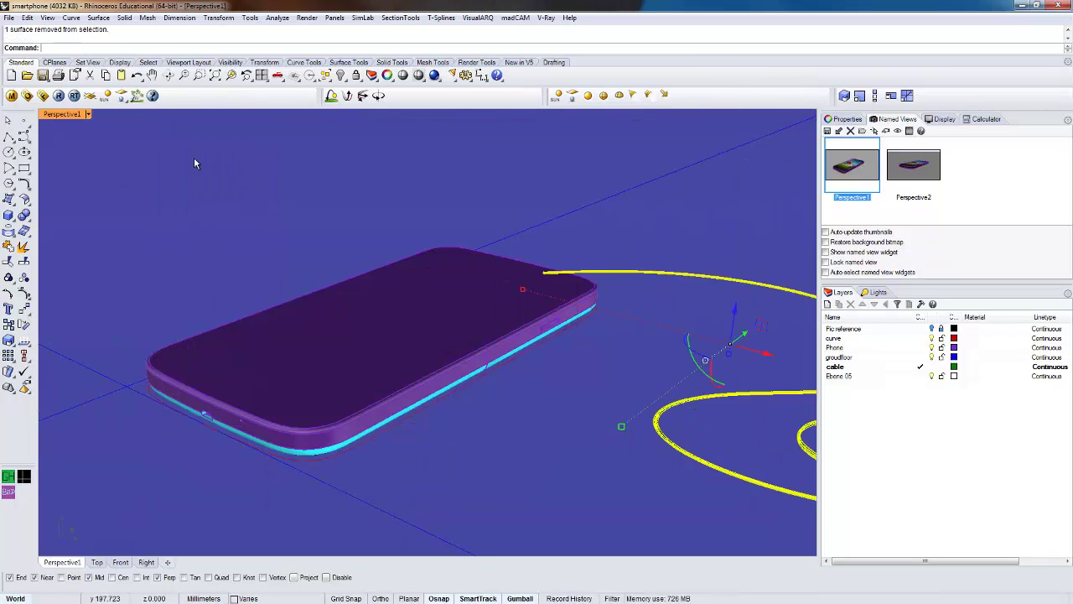
{"action": "left_click", "coordinate": [12, 96]}
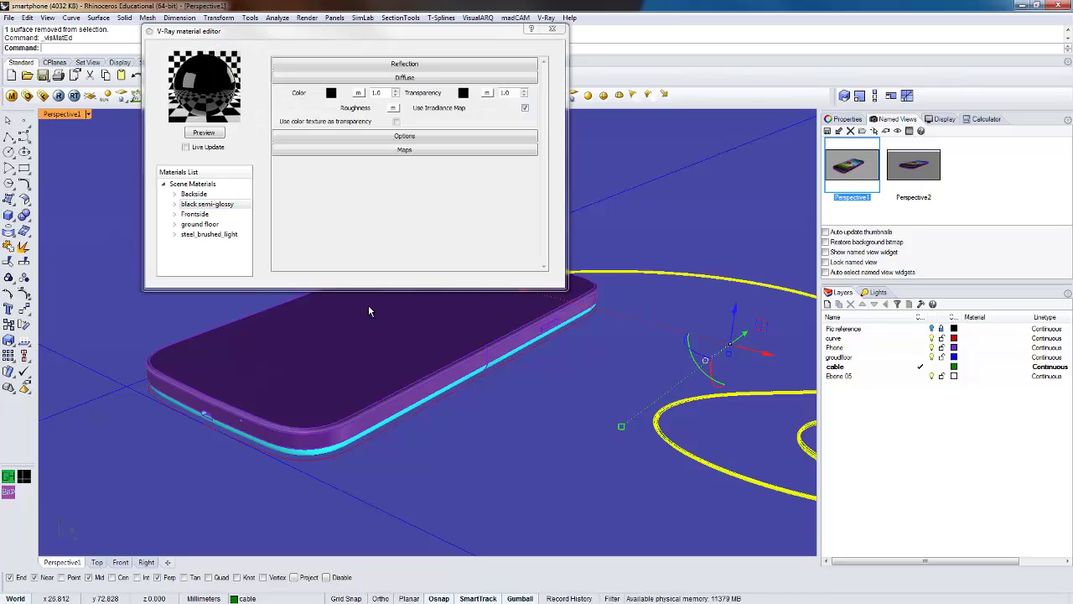
{"action": "right_click", "coordinate": [215, 208]}
{"action": "left_click", "coordinate": [279, 301]}
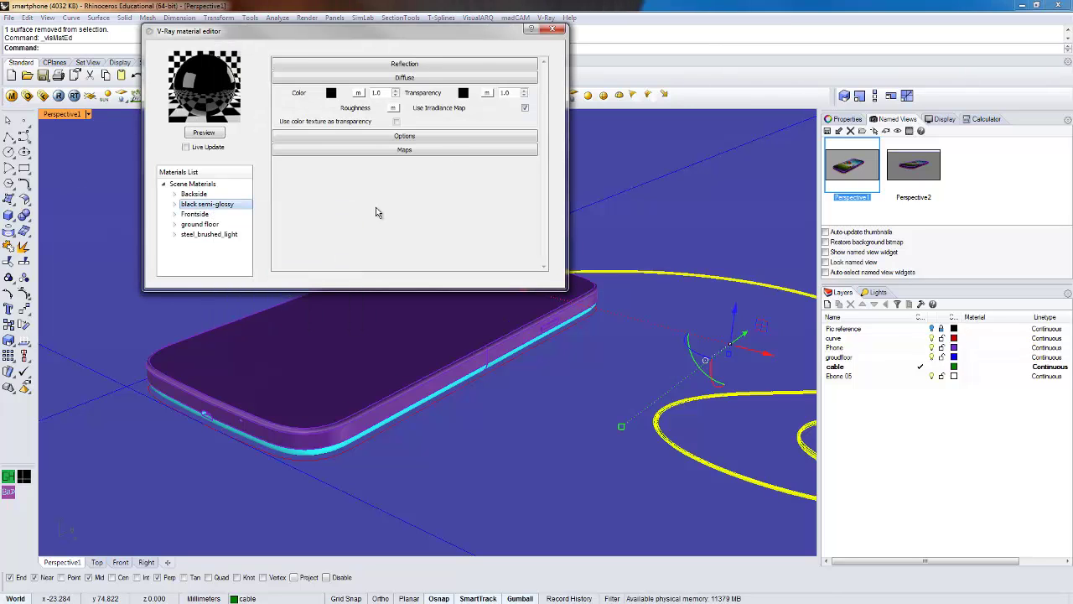
{"action": "left_click", "coordinate": [552, 31]}
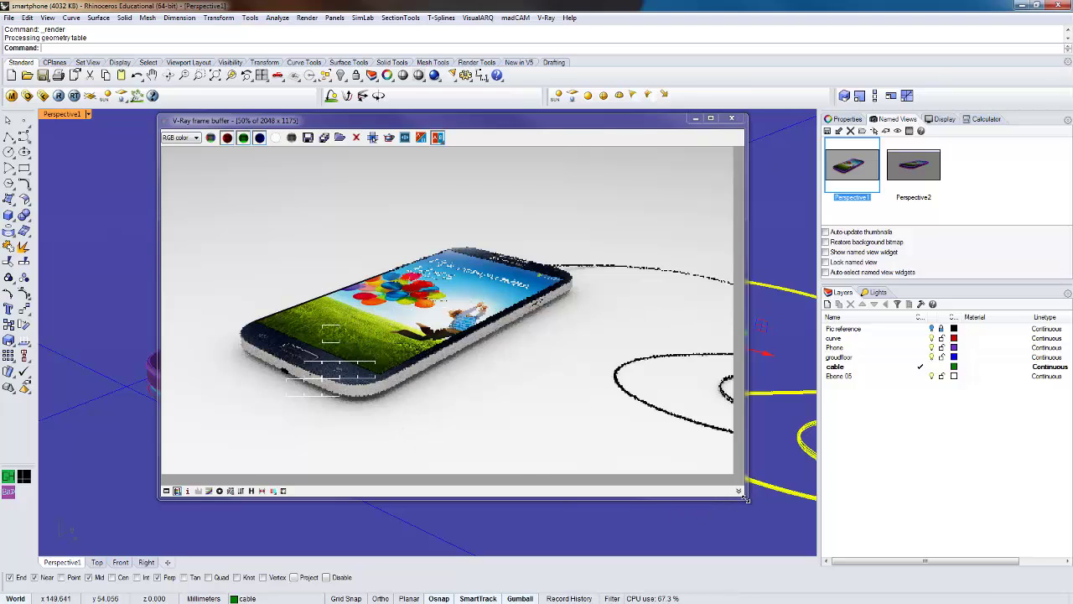
{"action": "left_click_drag", "start_coordinate": [744, 498], "coordinate": [773, 517]}
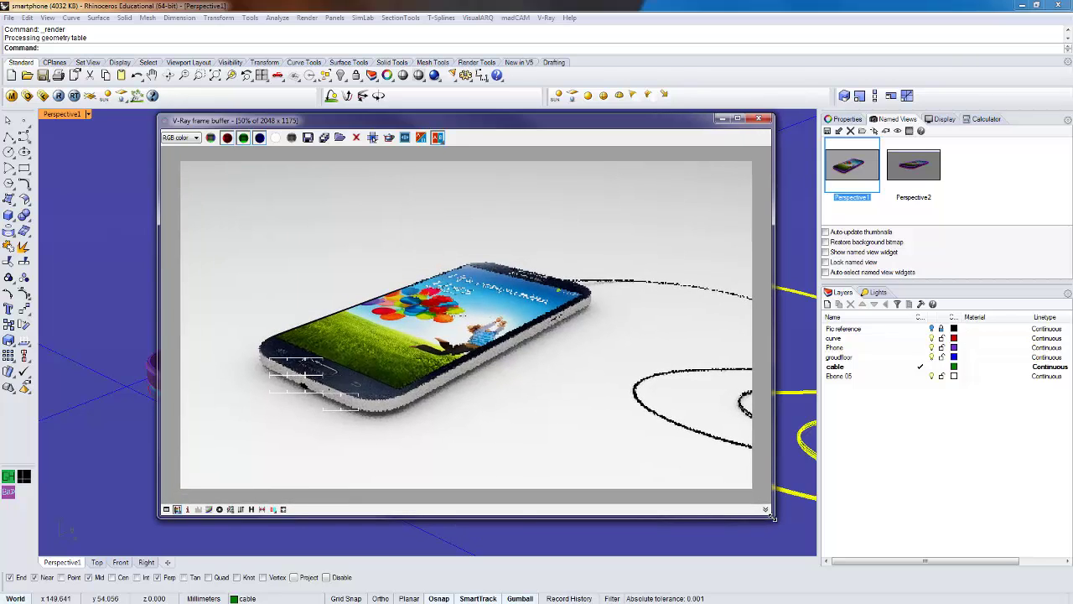